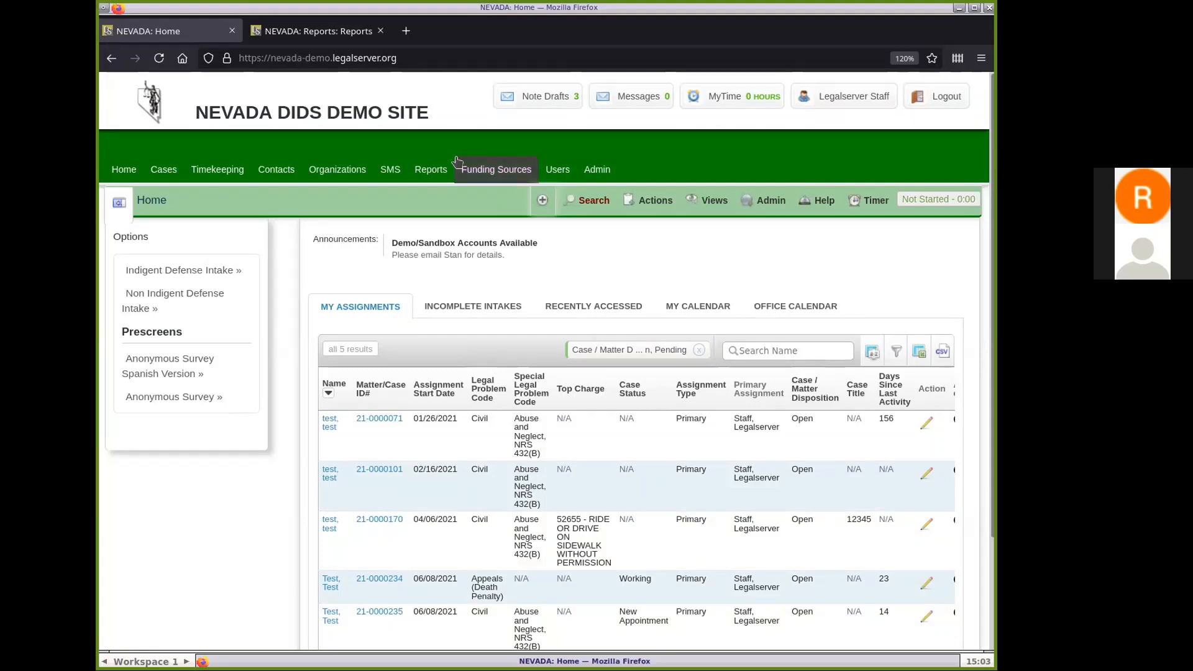
Step: Open the site's Reports list and sort it by Last Modified with the oldest reports first
click(434, 175)
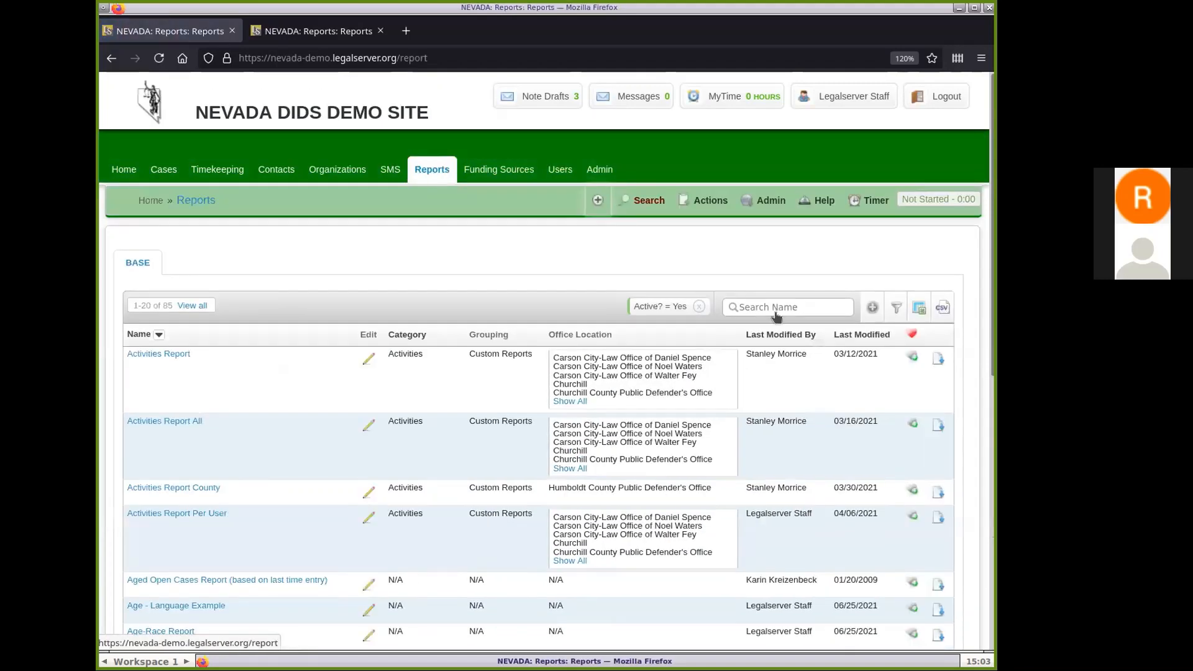
click(850, 335)
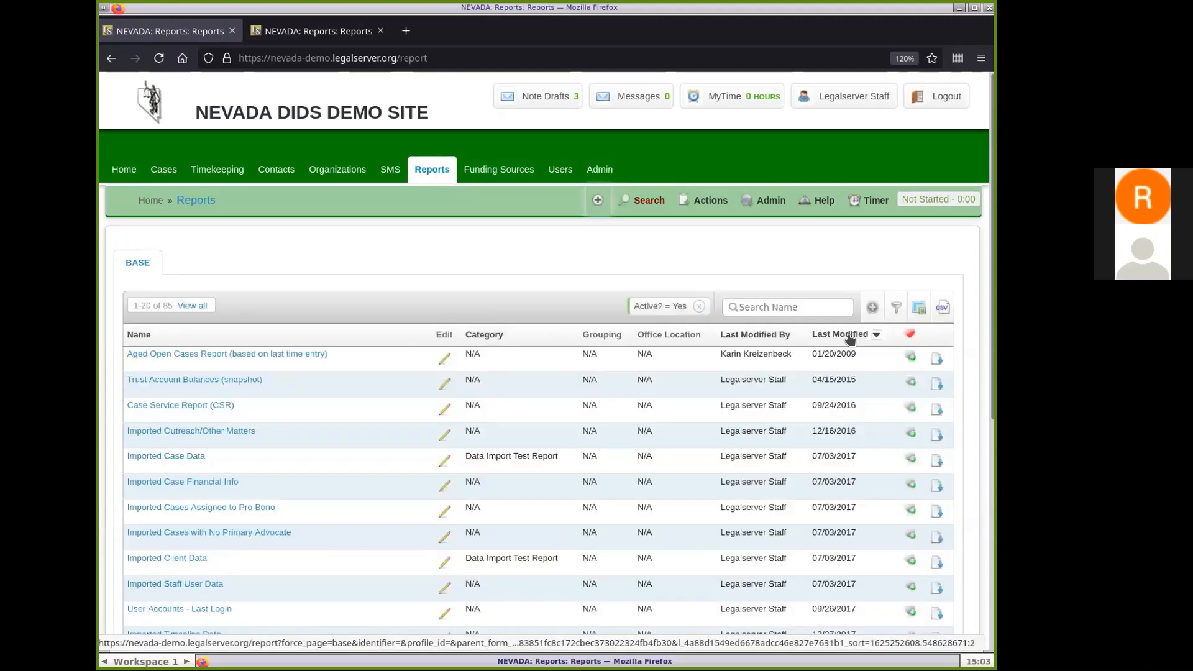
click(850, 336)
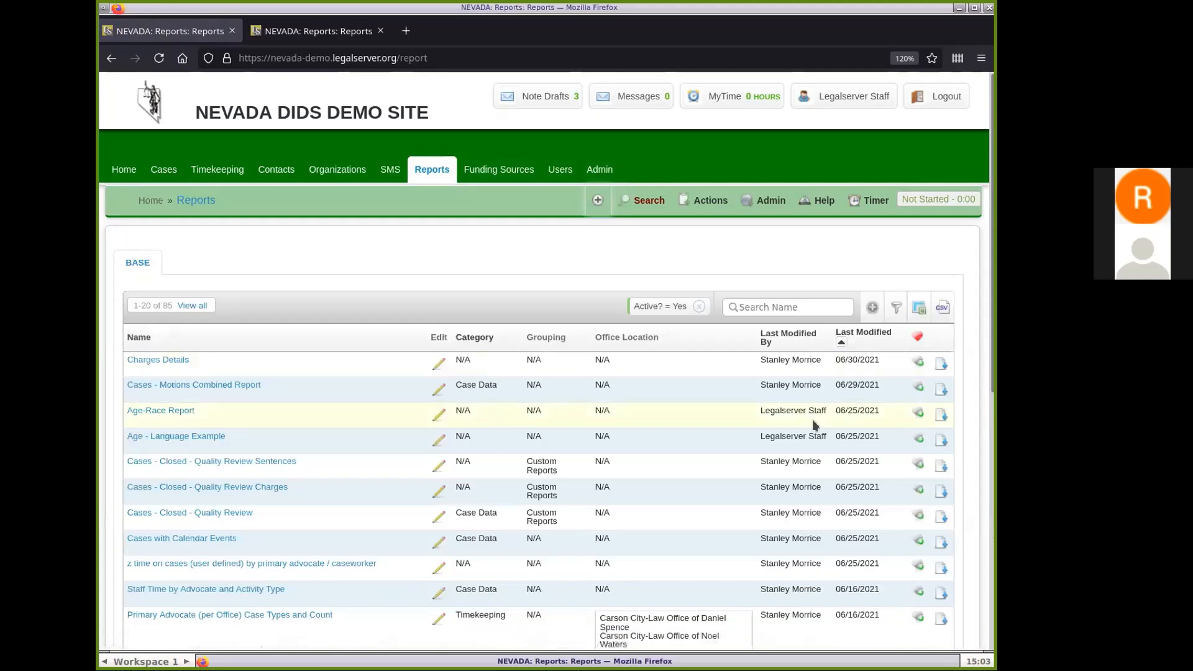
scroll(813, 421, down, 5)
scroll(812, 419, up, 5)
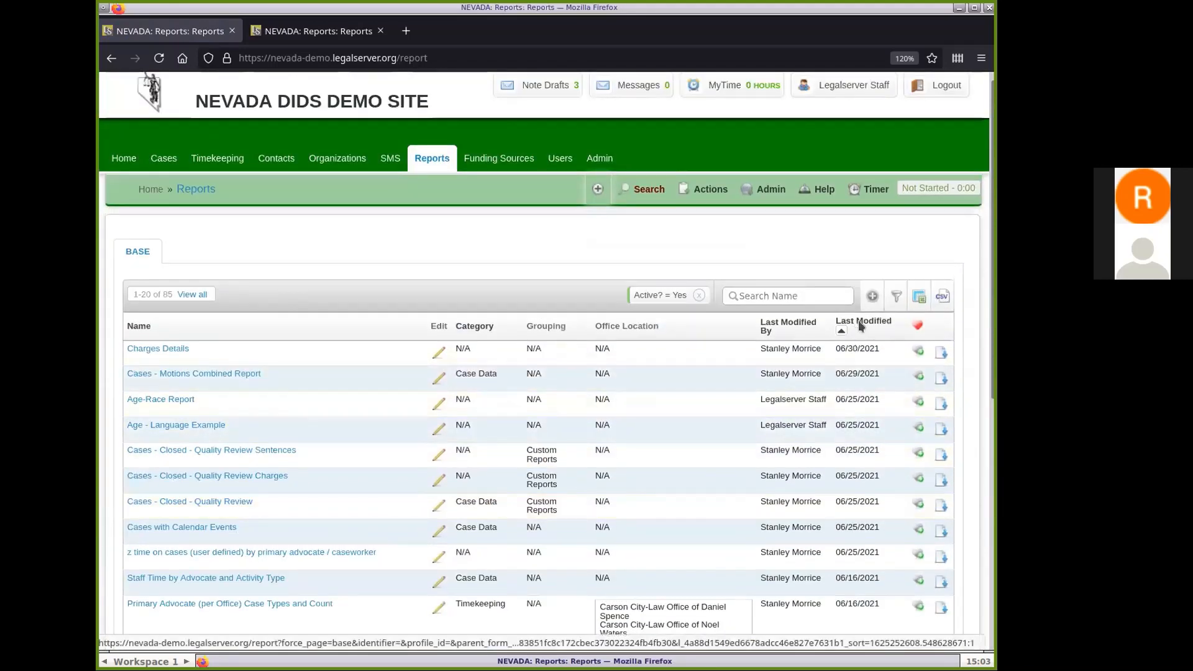
click(860, 327)
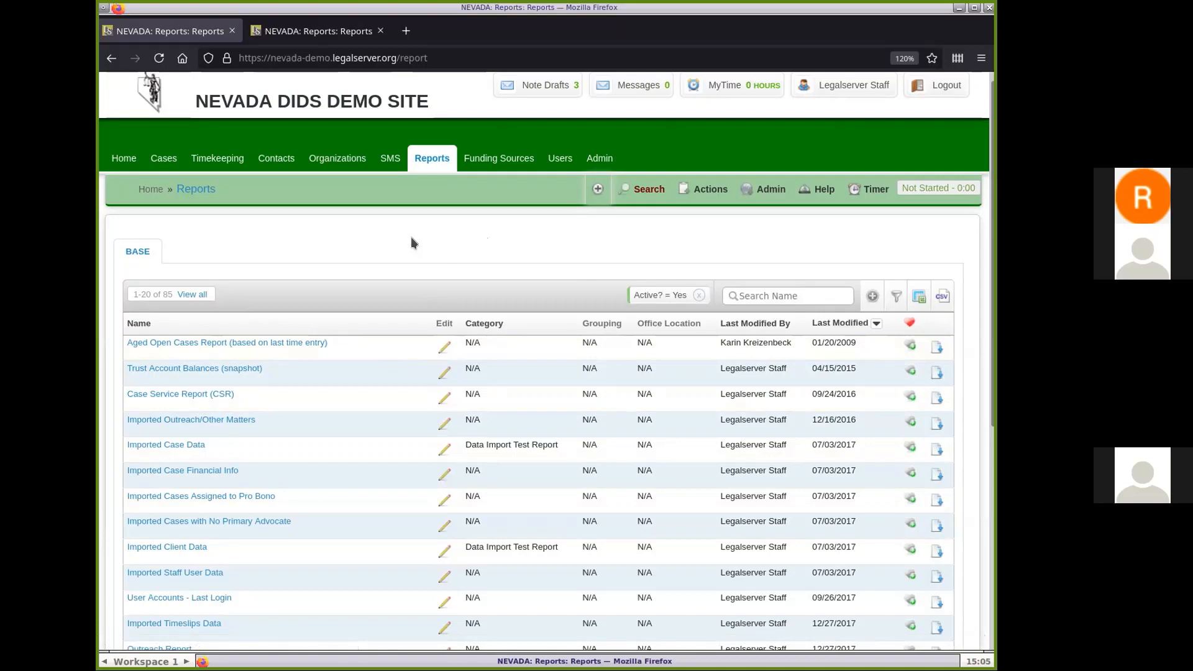
scroll(482, 251, up, 1)
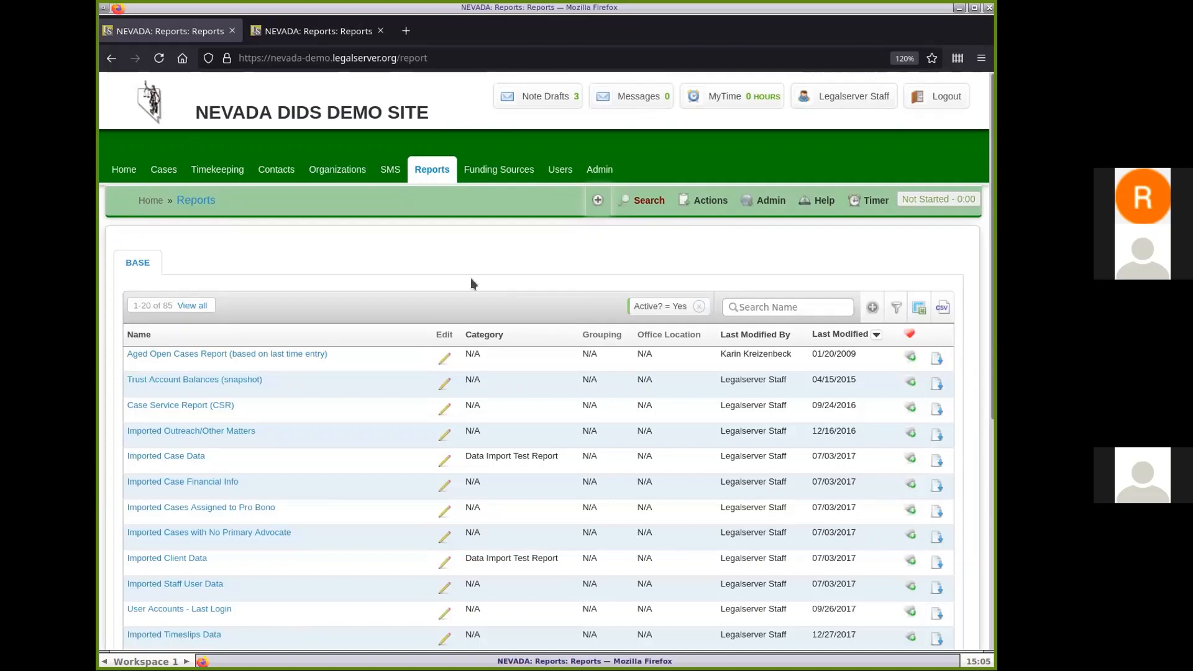
Step: Go to help.legalserver.org in a new browser tab, open the Reports Manual and browse its table of contents
click(406, 31)
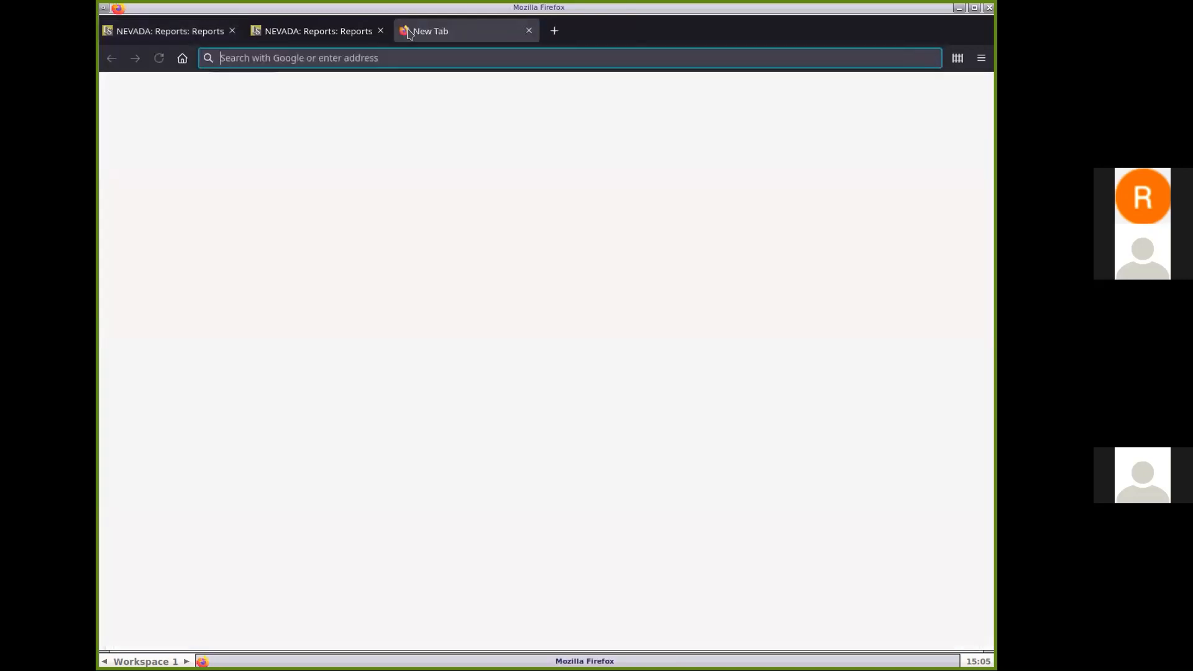
text(help.legalserver.org)
key(Return)
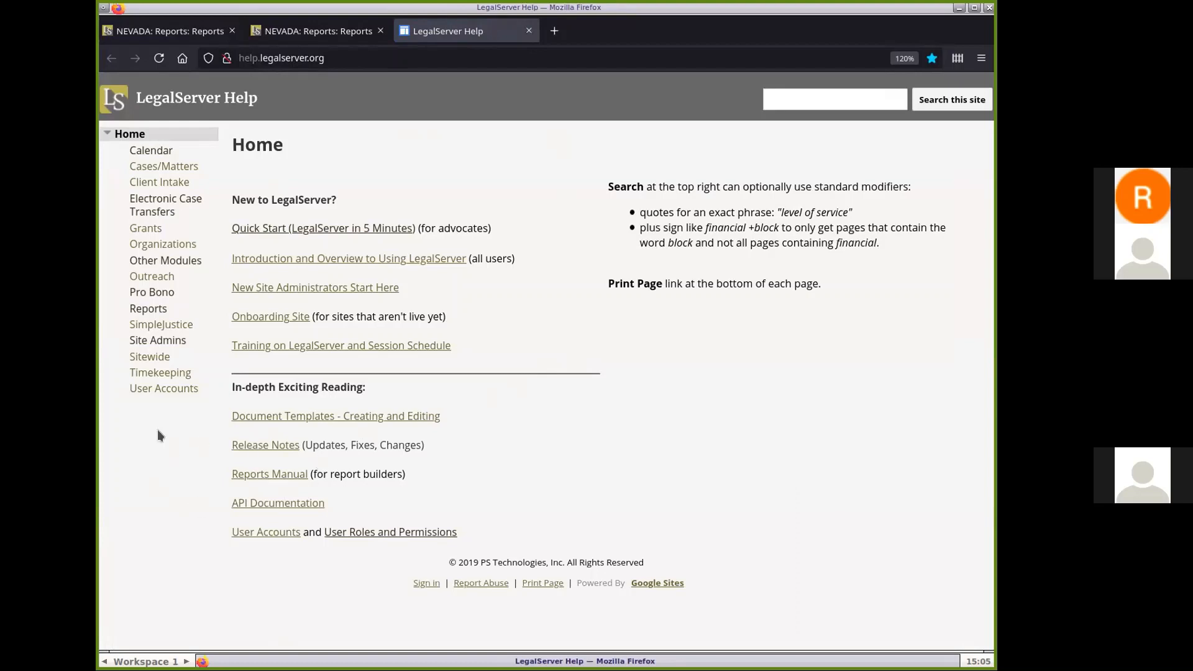
click(286, 475)
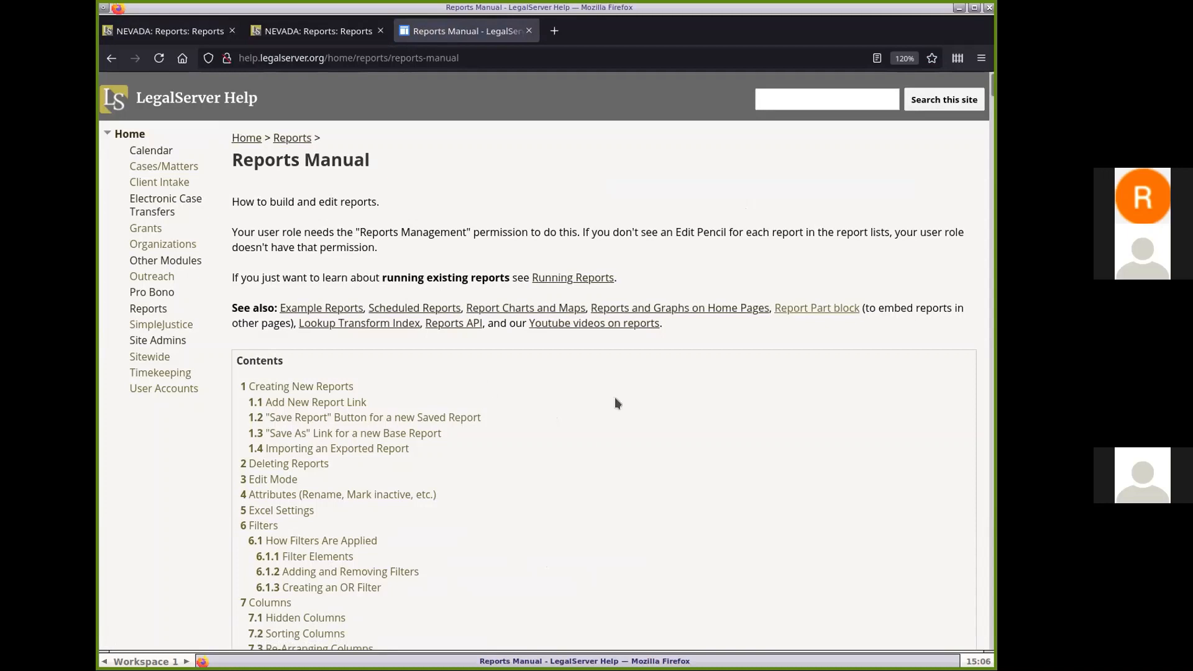
scroll(617, 403, down, 4)
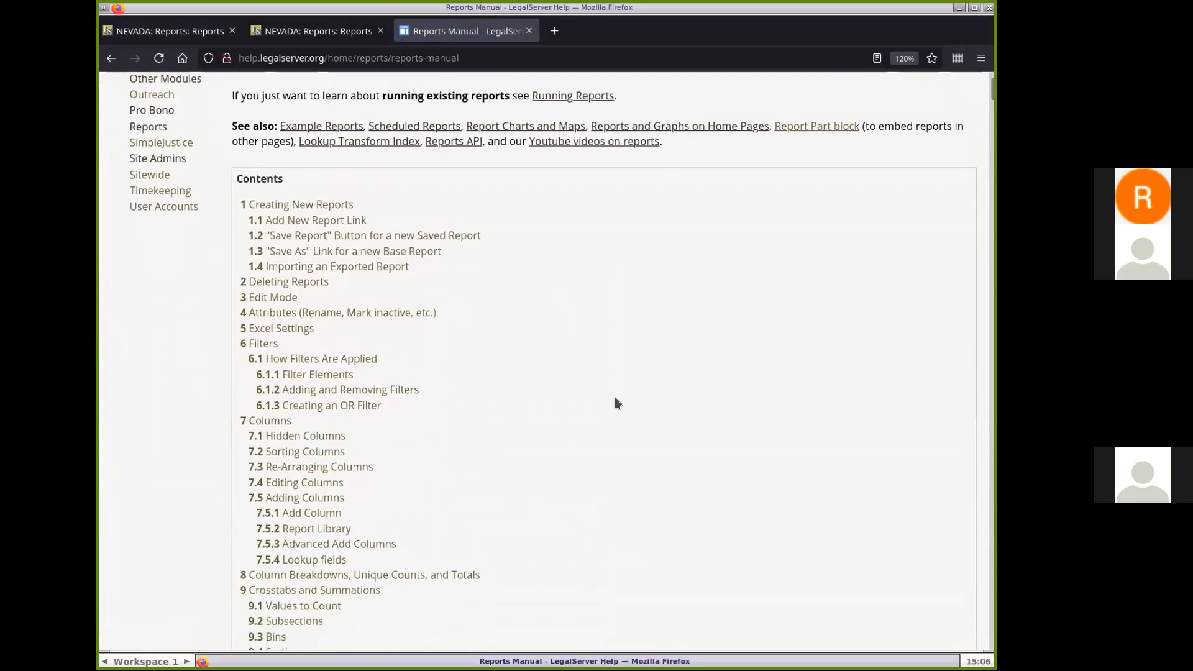
scroll(617, 404, down, 4)
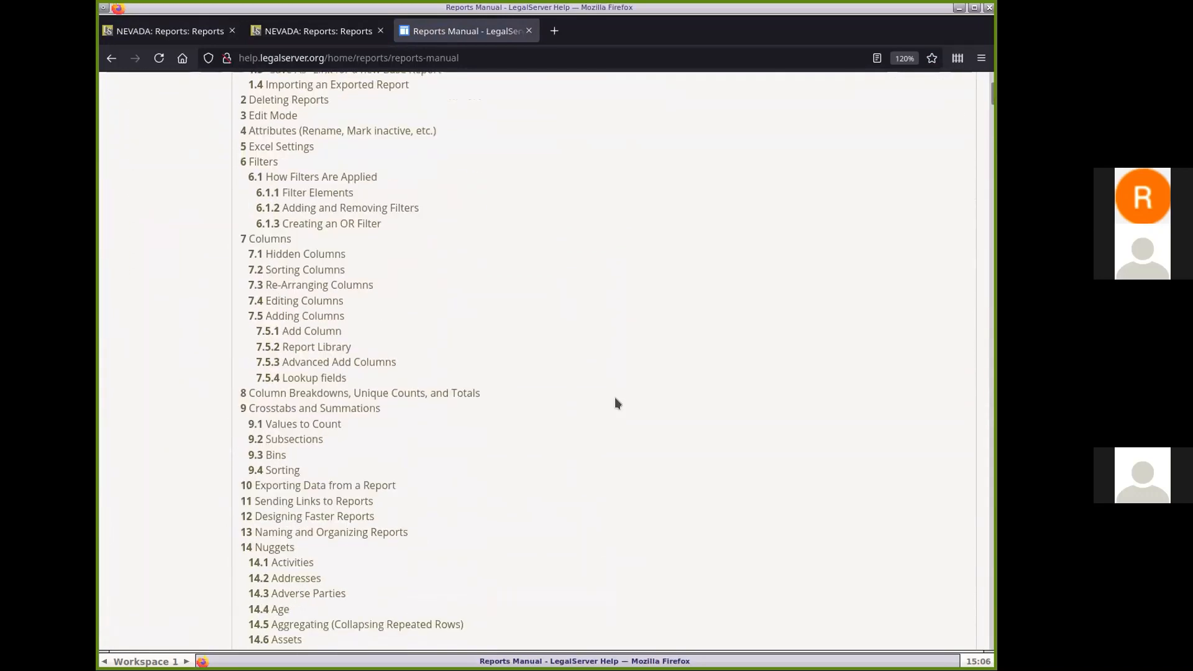
scroll(617, 404, down, 1)
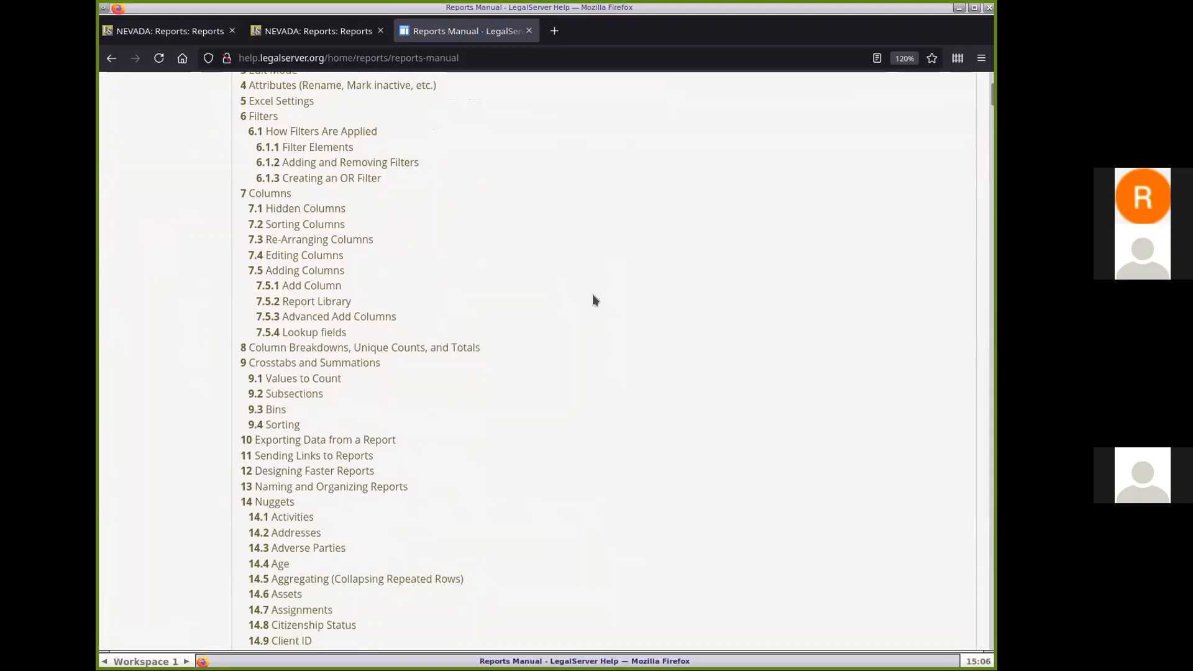
scroll(593, 300, up, 6)
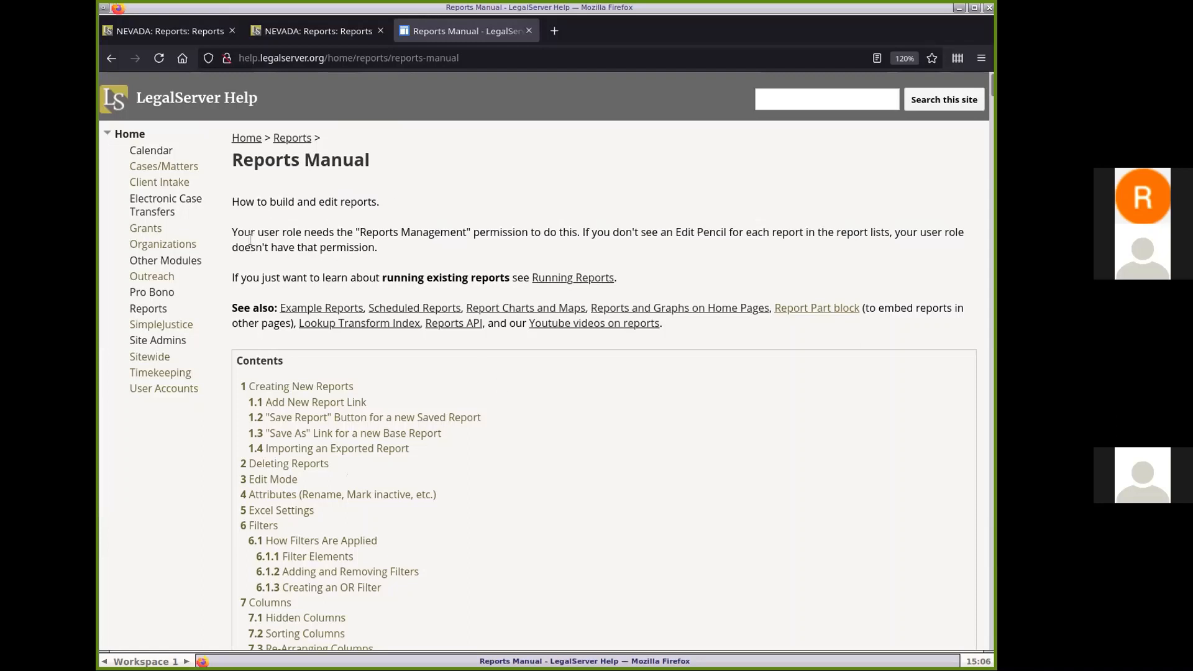
Step: Open the manual's Example Reports page in a separate tab, skim the sample reports, and close that tab
right_click(324, 309)
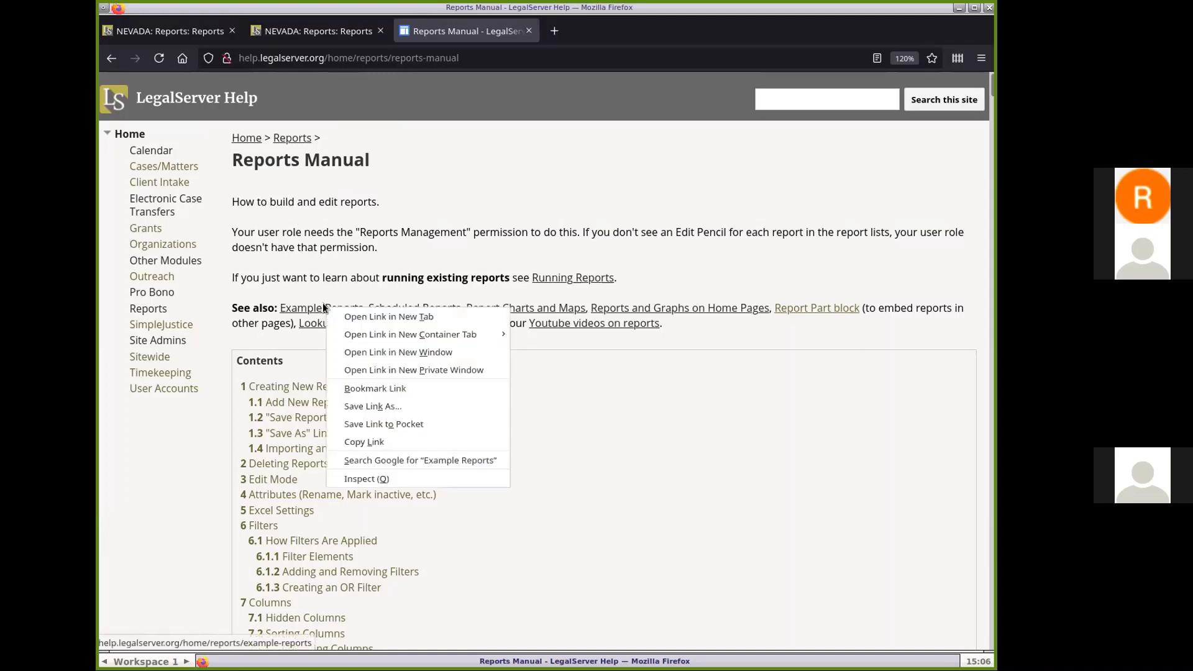
click(361, 317)
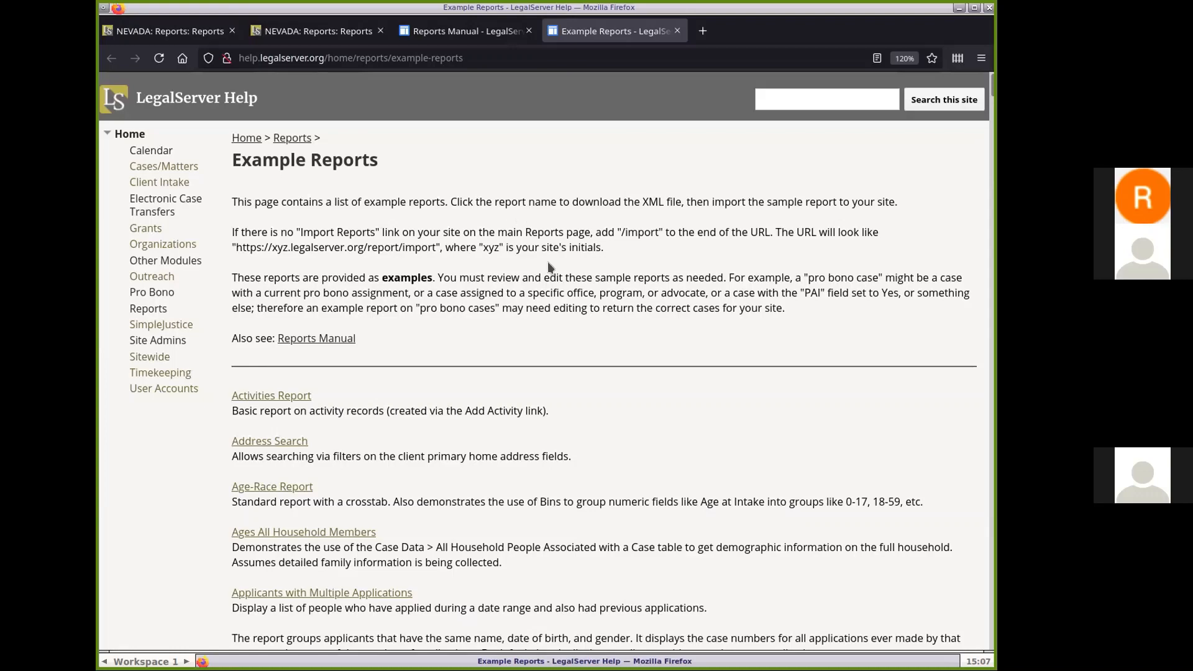
scroll(548, 267, down, 4)
scroll(549, 268, down, 1)
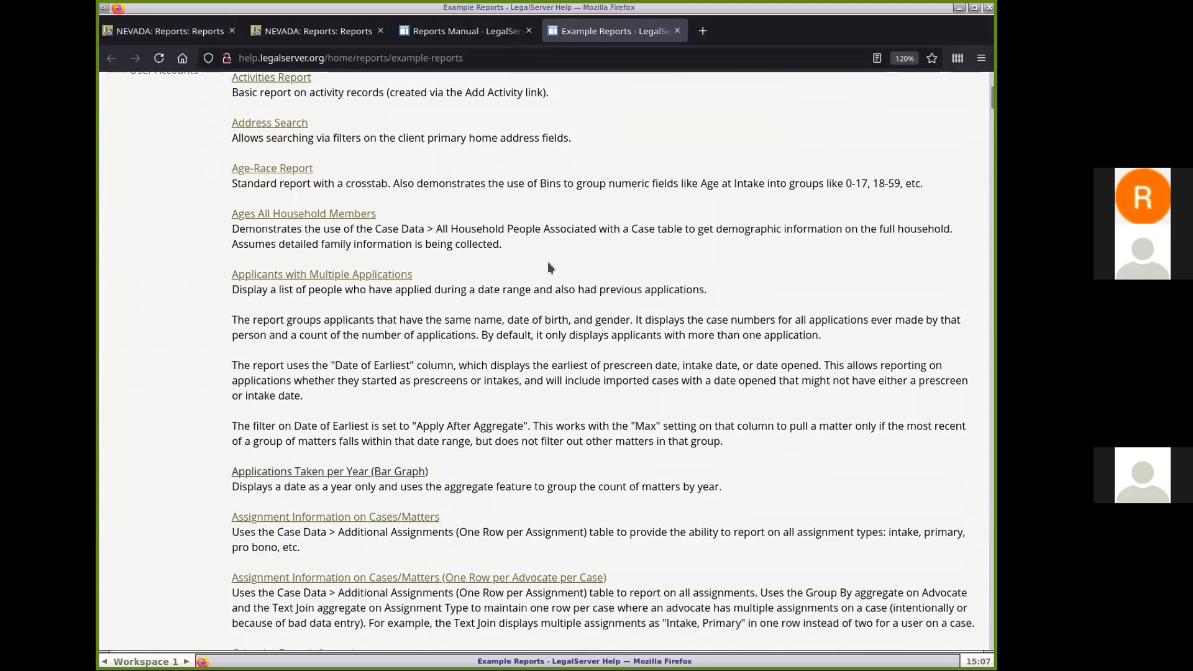
scroll(548, 267, up, 5)
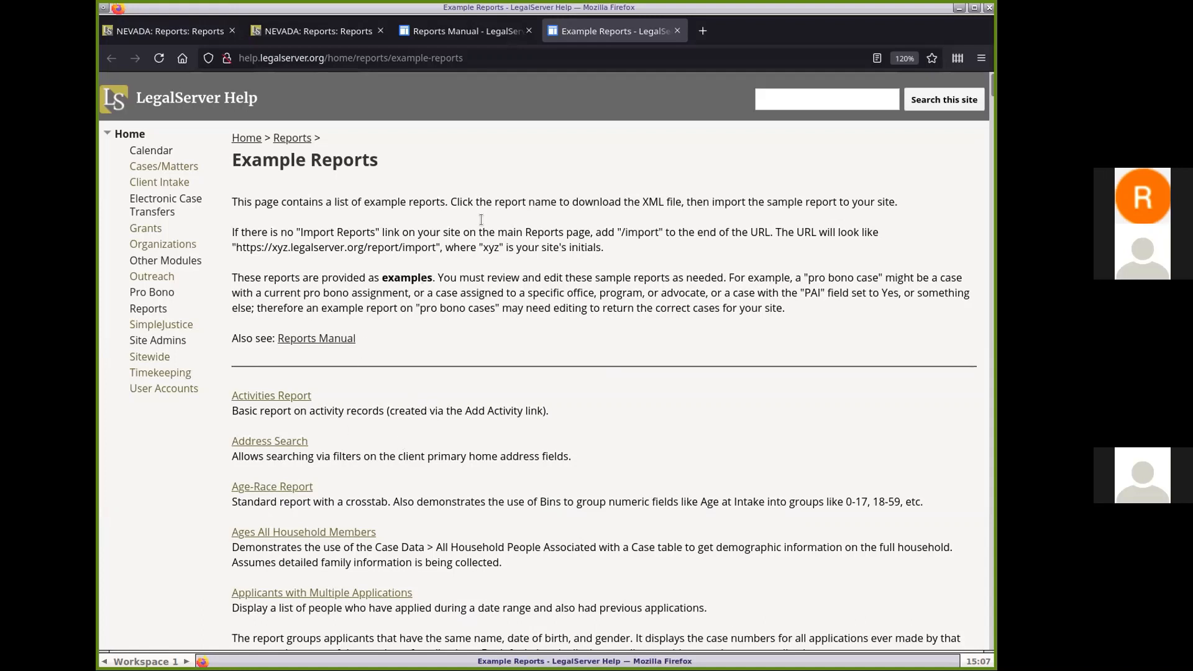
click(676, 31)
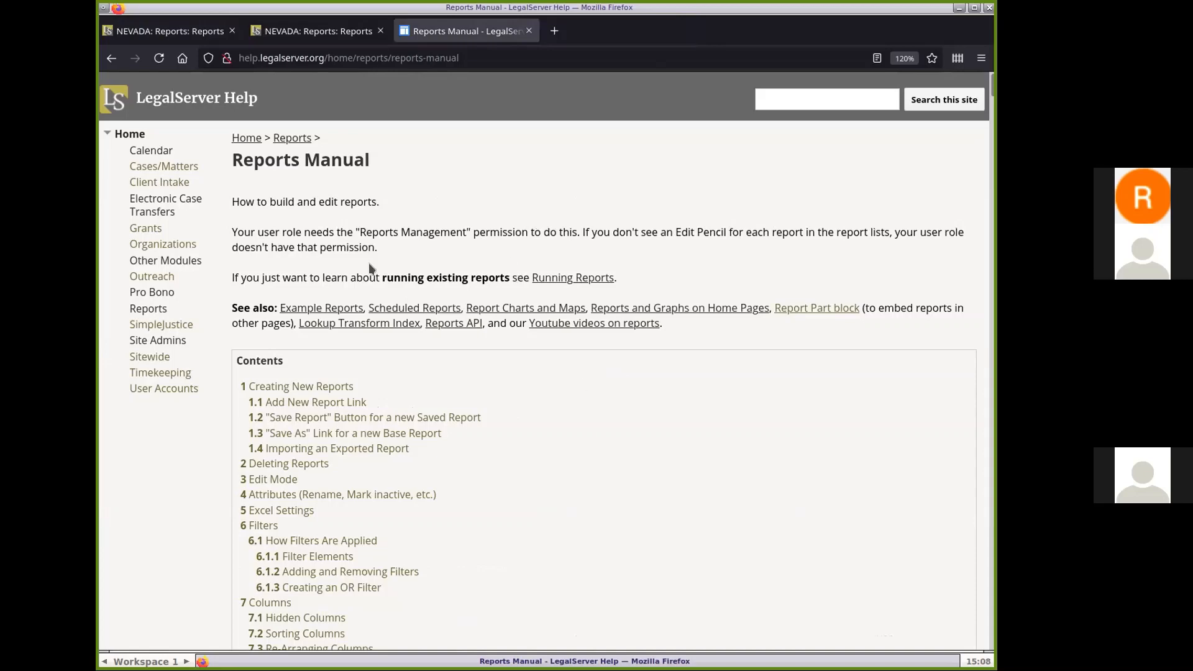
Step: Go to the manual's Custom Fields section under Nuggets and highlight the Case Data > Custom table path for site specific fields
scroll(545, 394, down, 9)
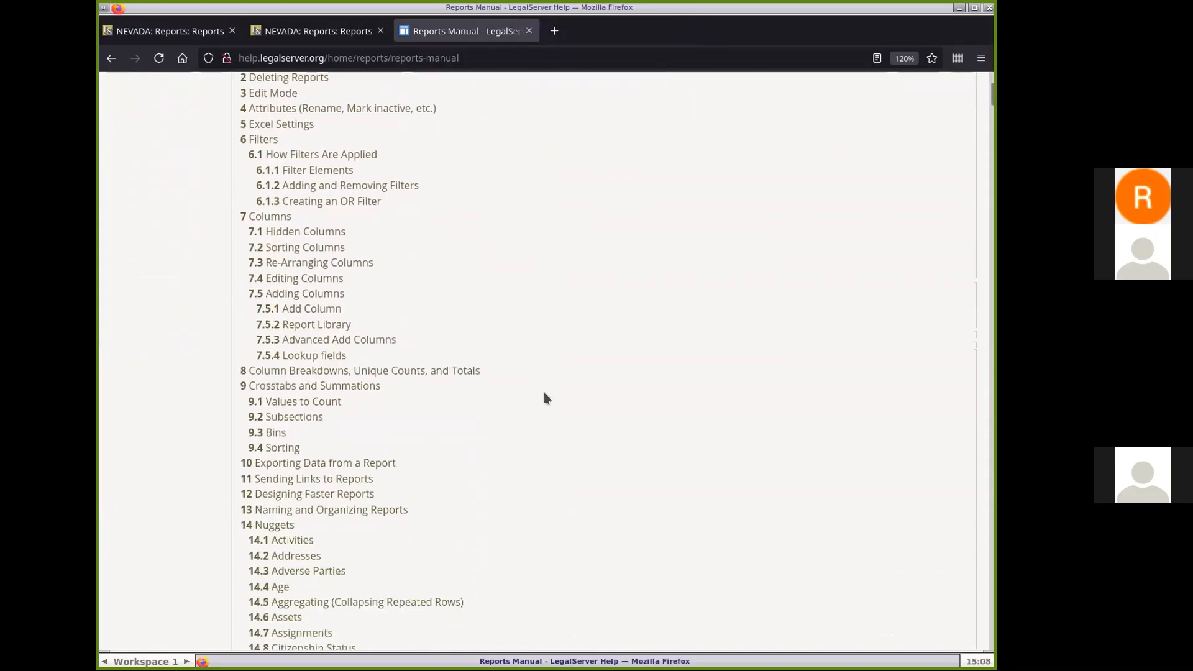
scroll(545, 398, down, 3)
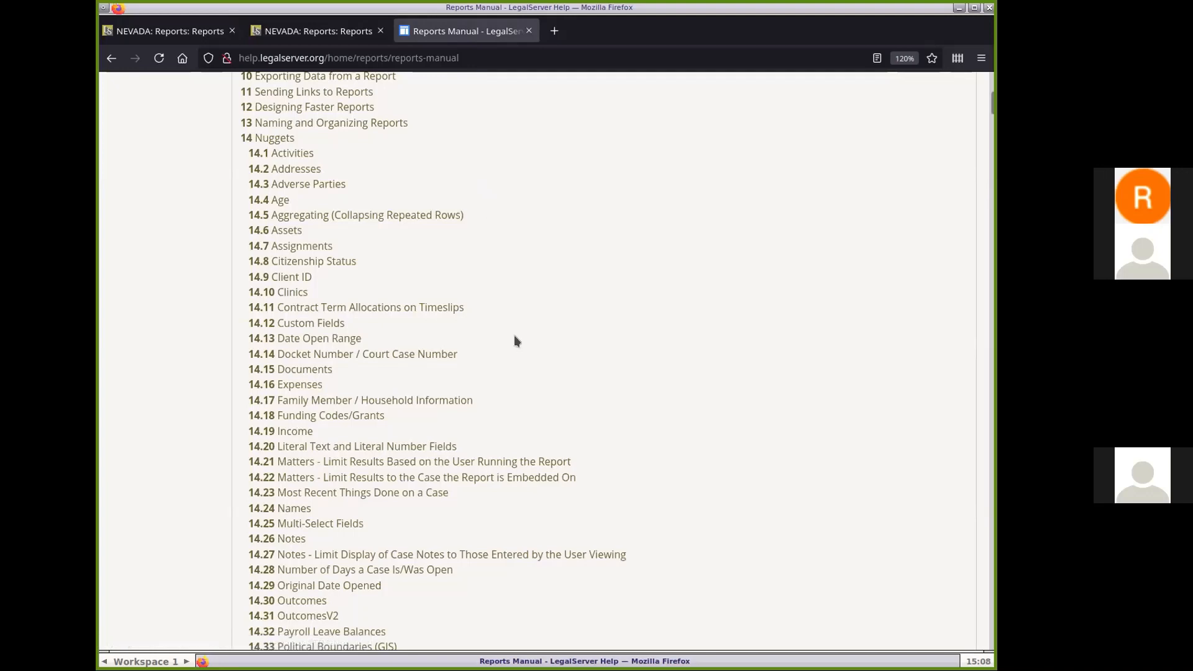
click(291, 324)
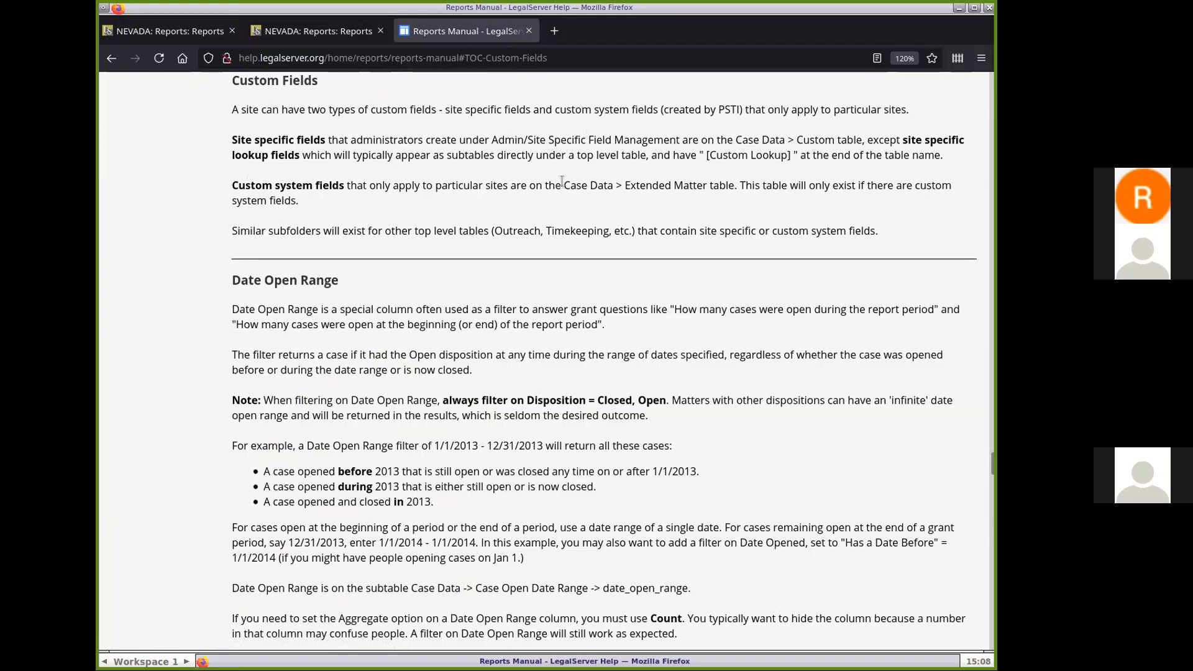
drag(562, 181, 658, 184)
click(663, 188)
drag(738, 138, 861, 133)
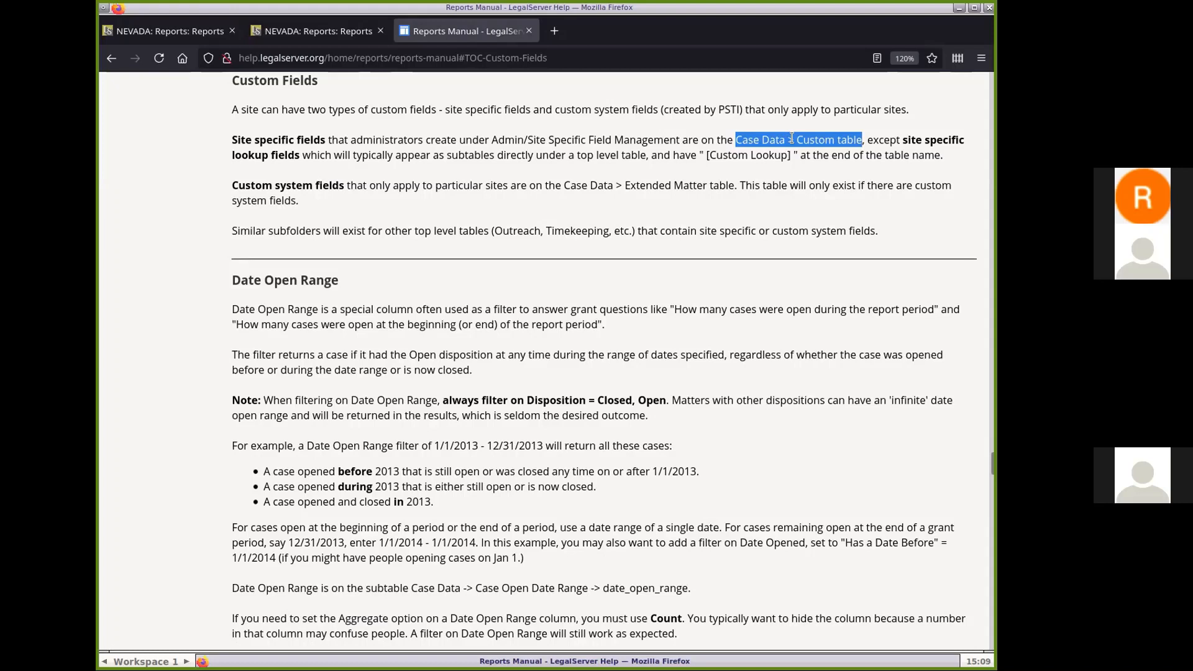
click(478, 224)
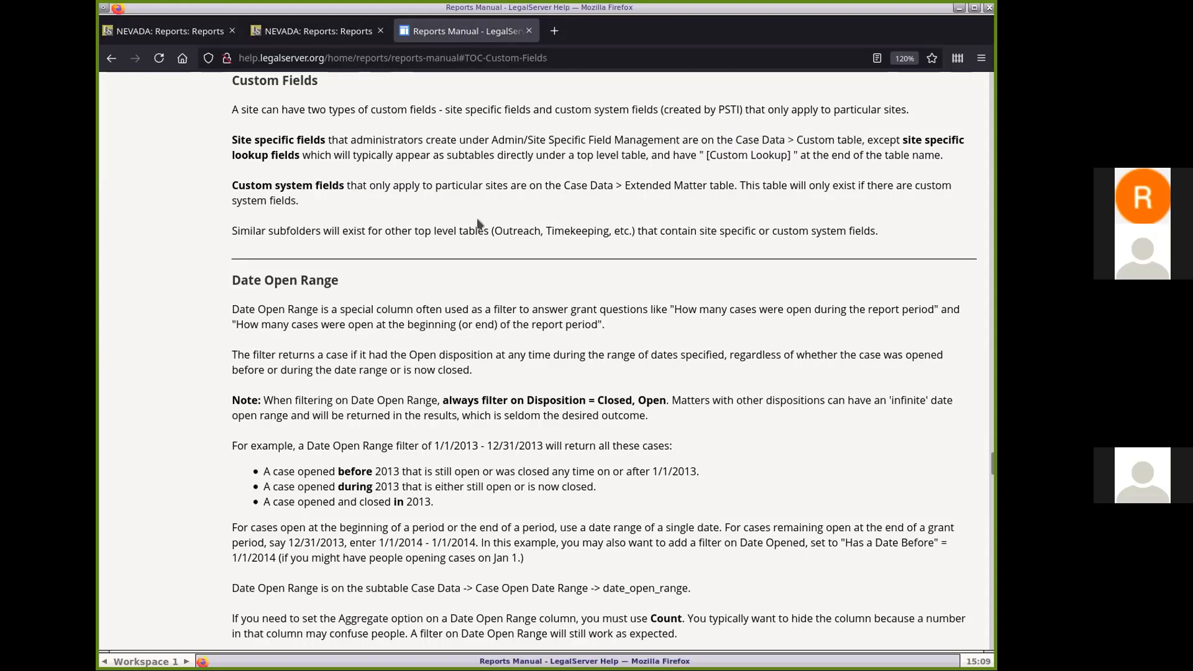
Step: Examine the Nuggets sections of the Reports Manual for field locations, from Assignments and Adverse Parties to Activities and Addresses
scroll(479, 223, up, 10)
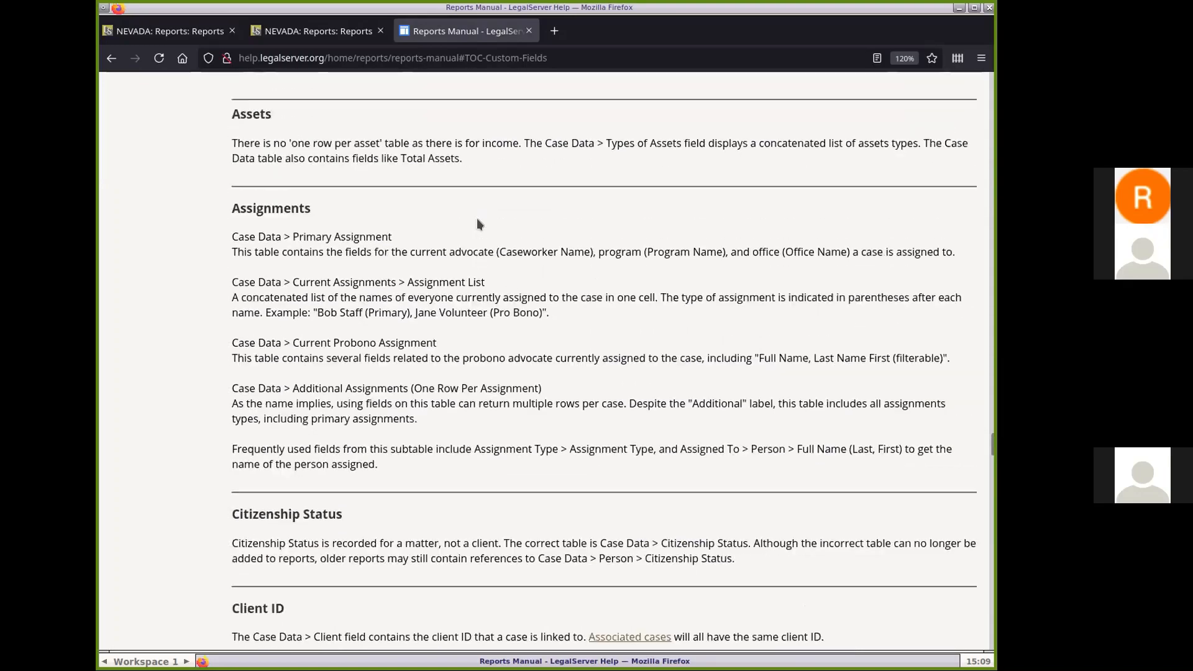
scroll(478, 223, up, 8)
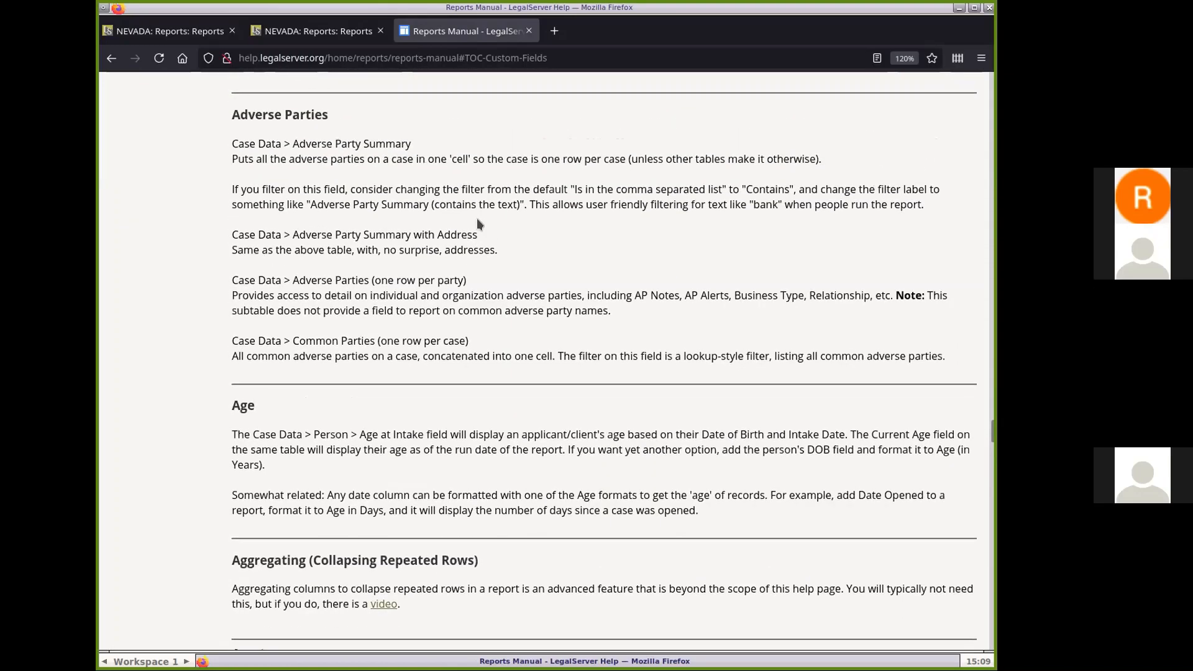
scroll(477, 223, up, 10)
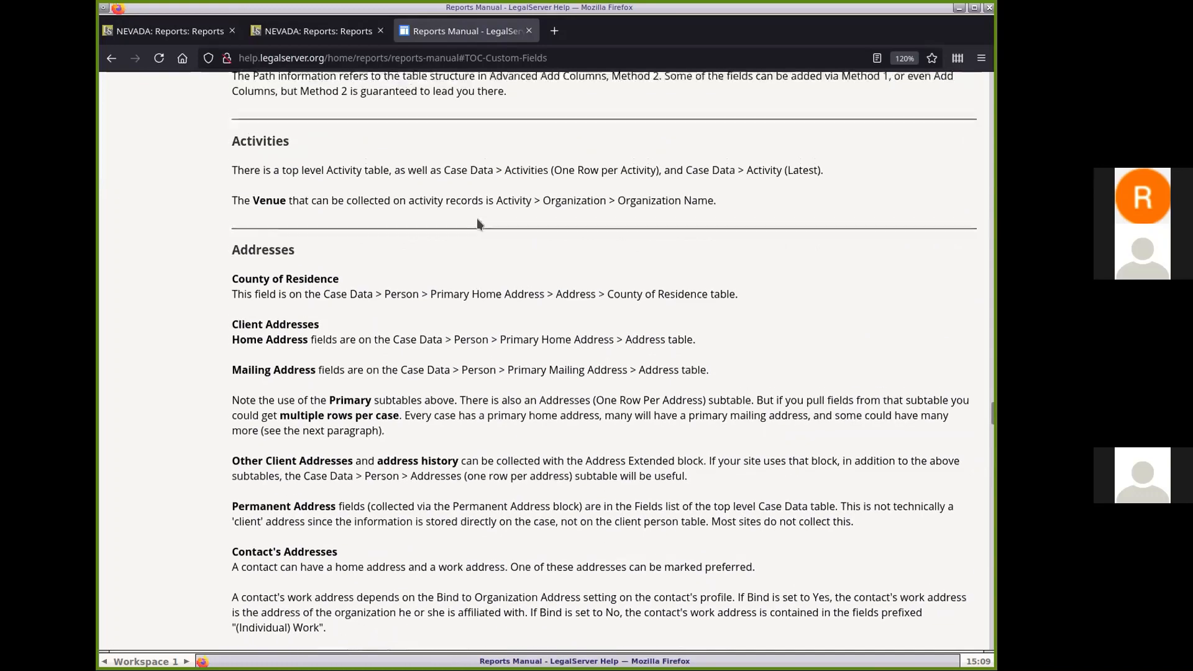
scroll(478, 223, up, 6)
scroll(477, 224, down, 3)
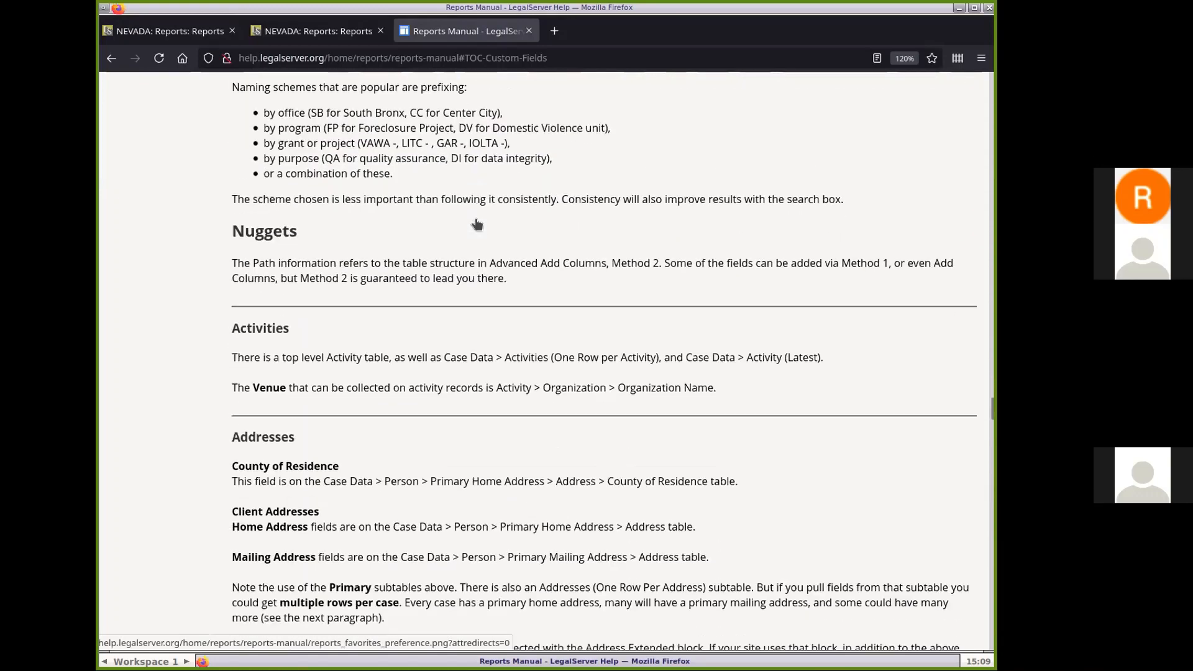
scroll(476, 223, down, 3)
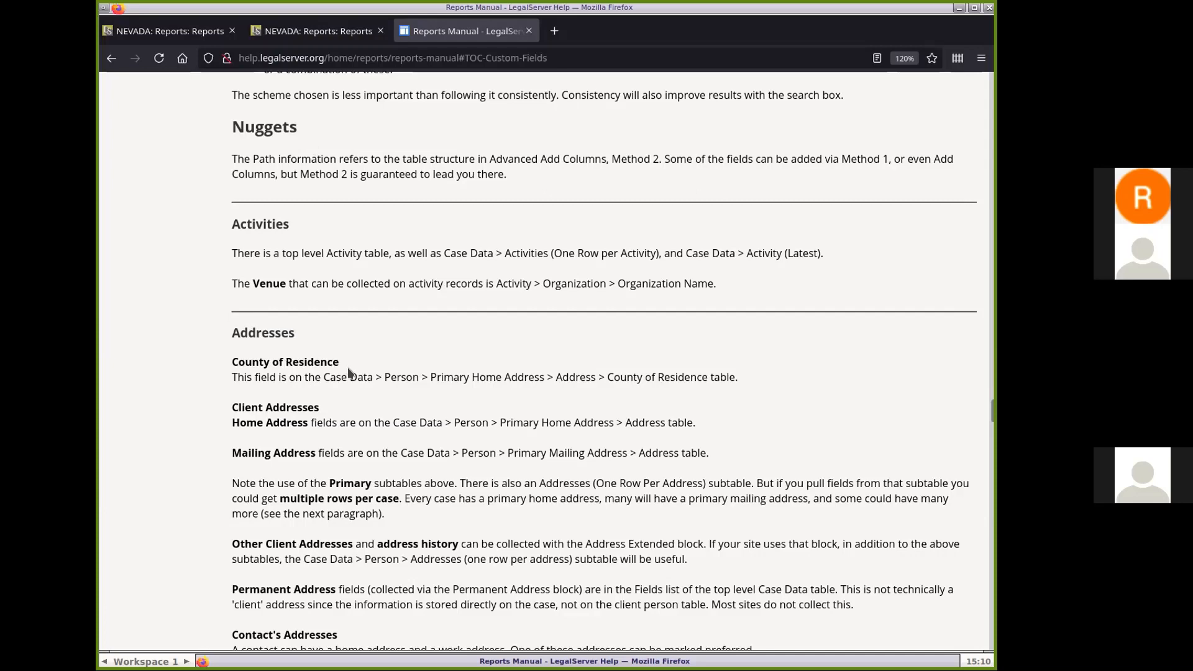
scroll(399, 274, down, 10)
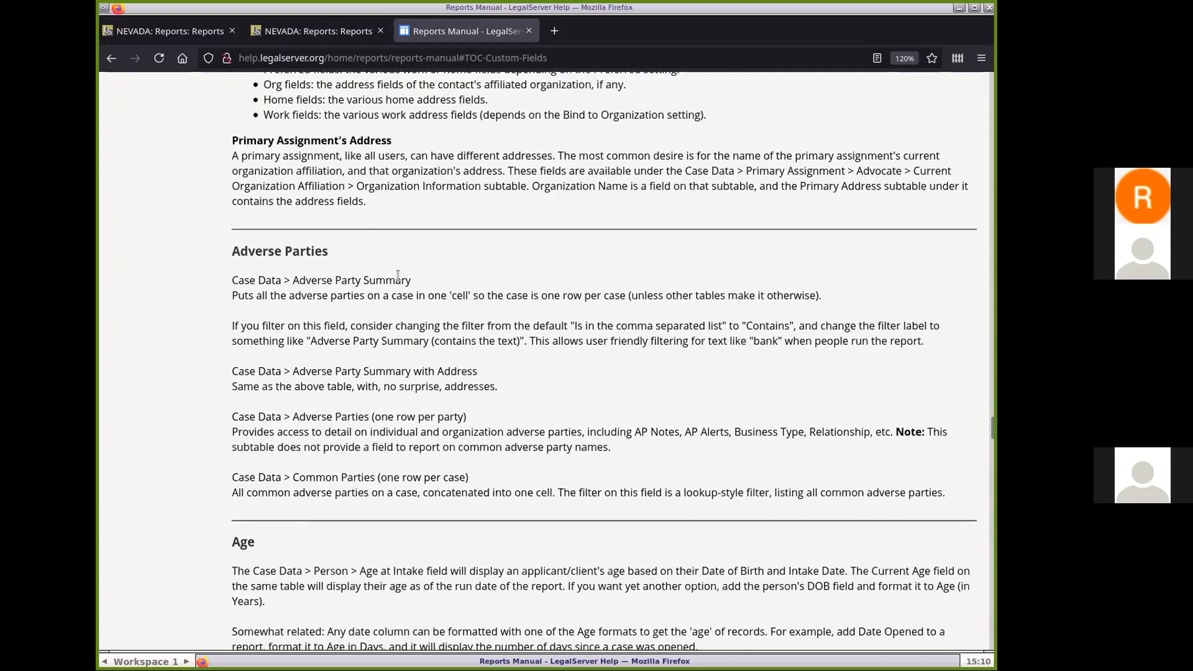
scroll(398, 275, up, 8)
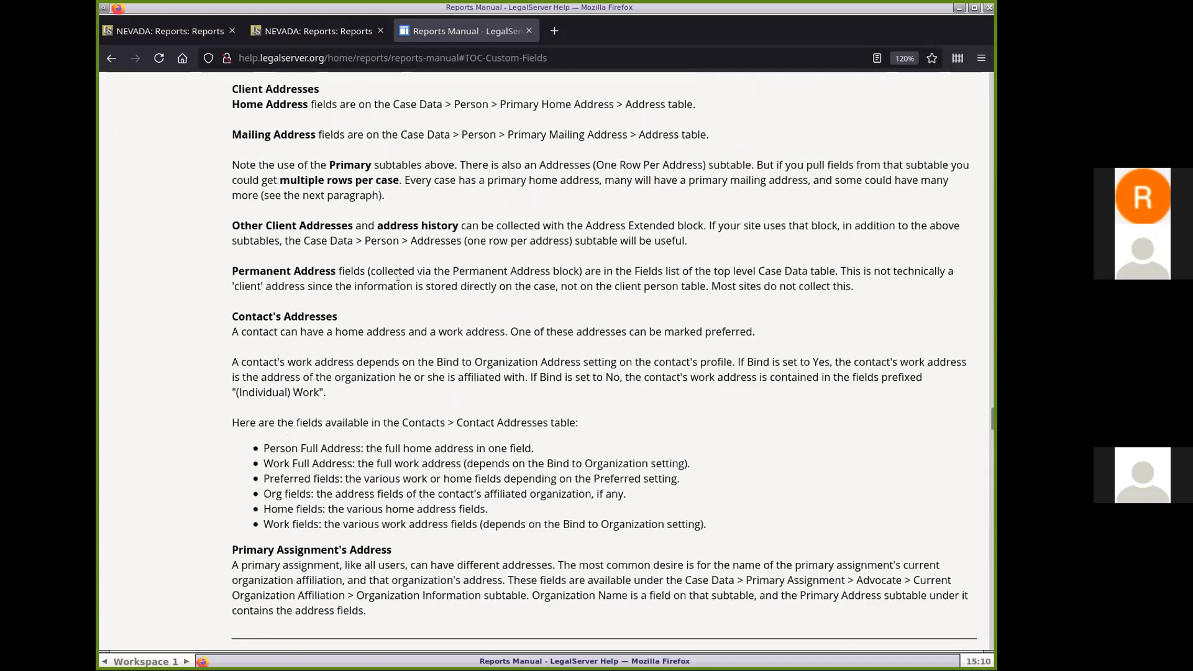
scroll(398, 275, up, 3)
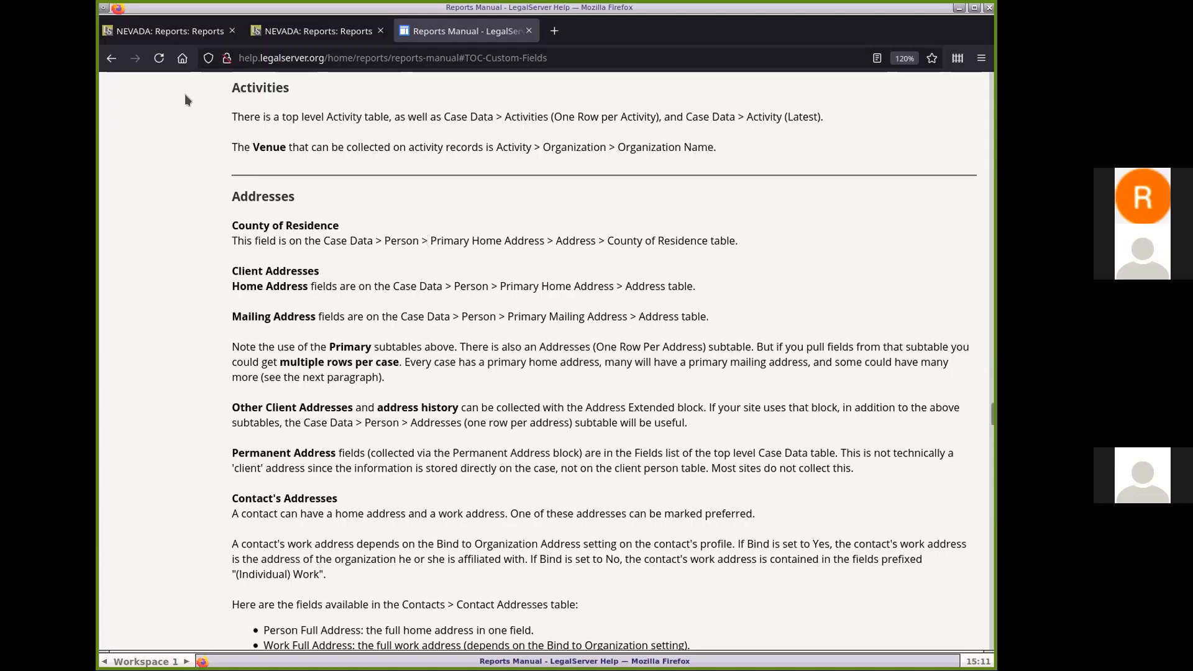
Step: Return to the reports list, open the Aged Open Cases Report for editing, and view its Save As form without saving a copy
click(185, 31)
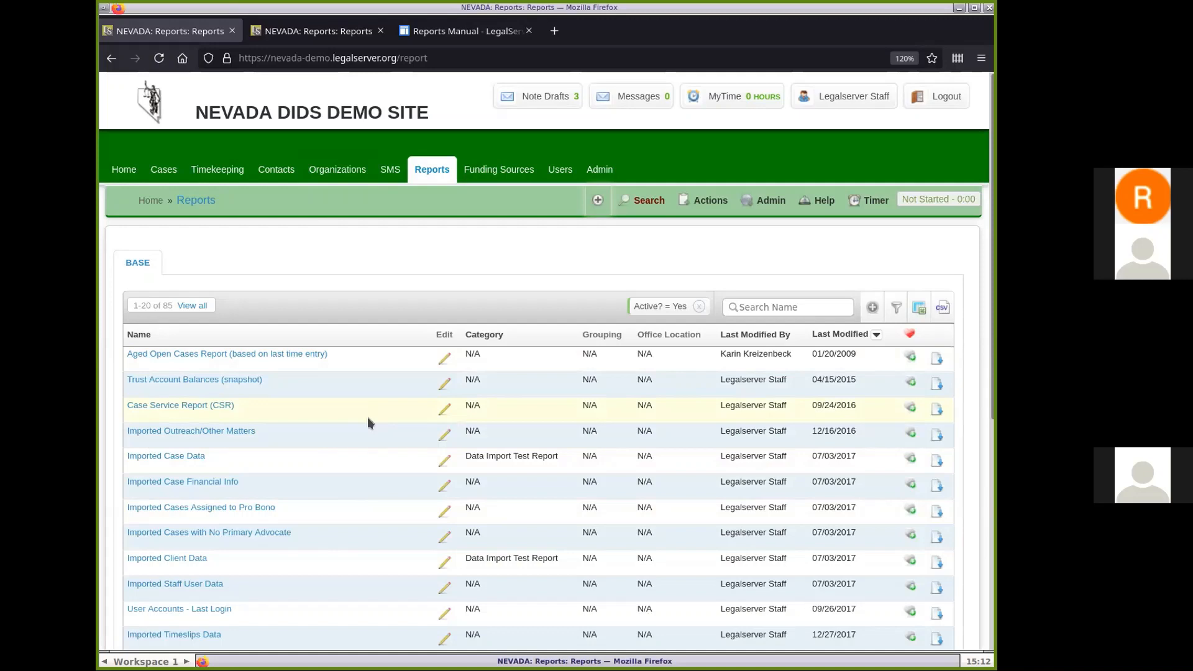
scroll(367, 423, down, 3)
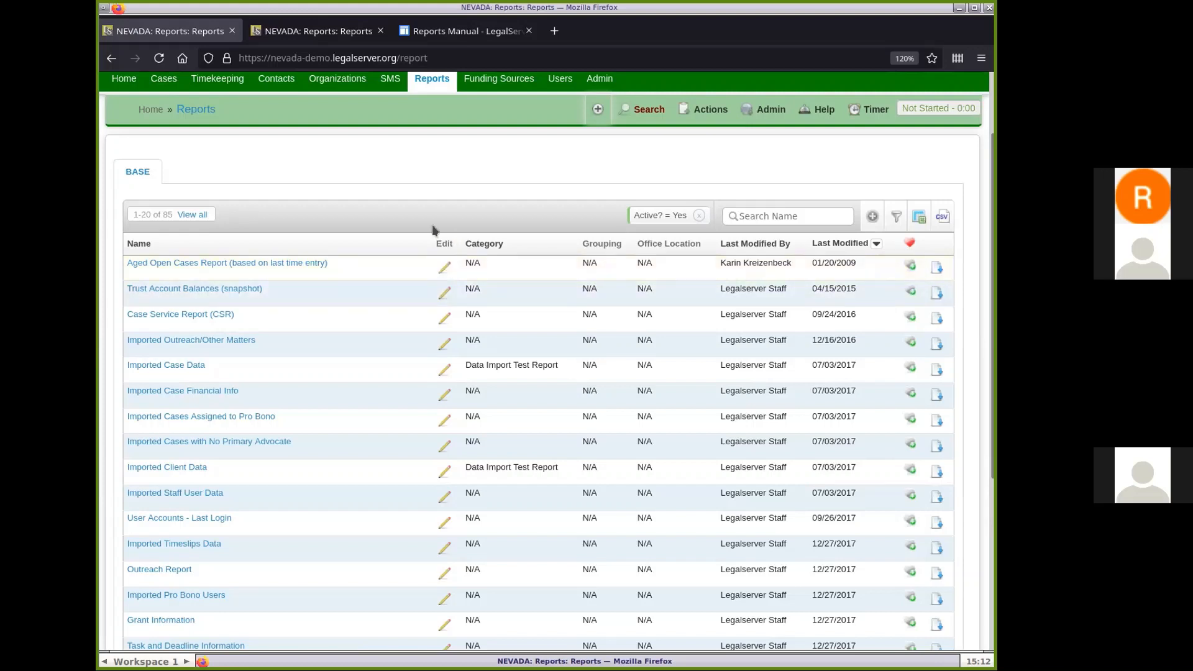
click(443, 268)
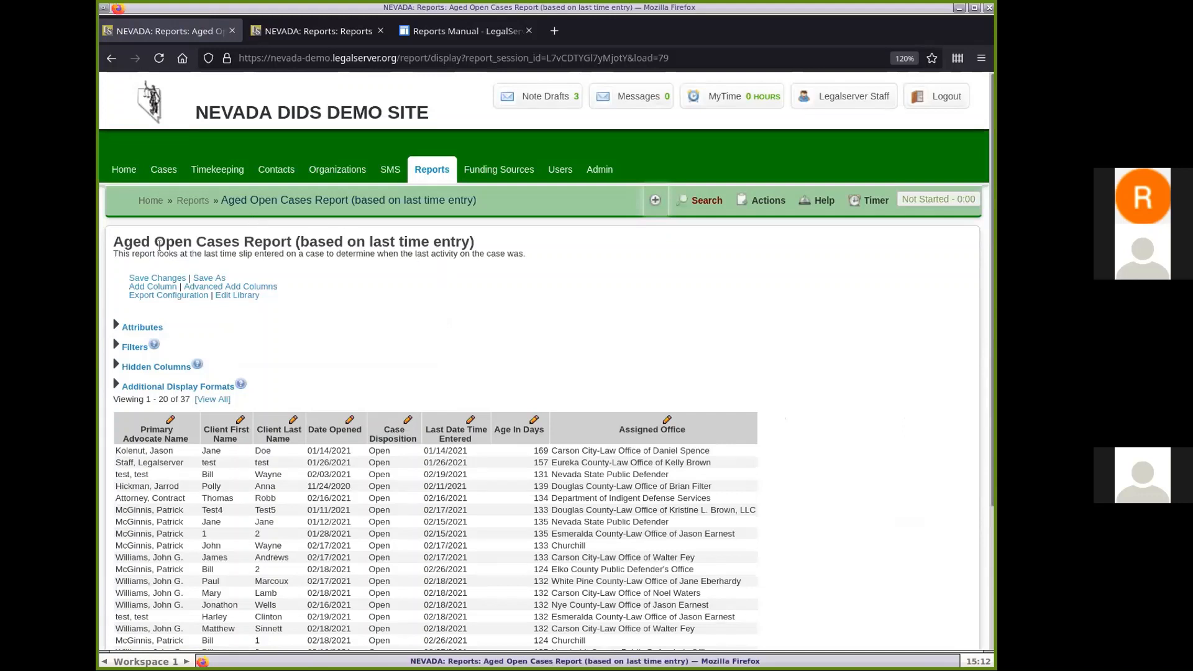
click(204, 280)
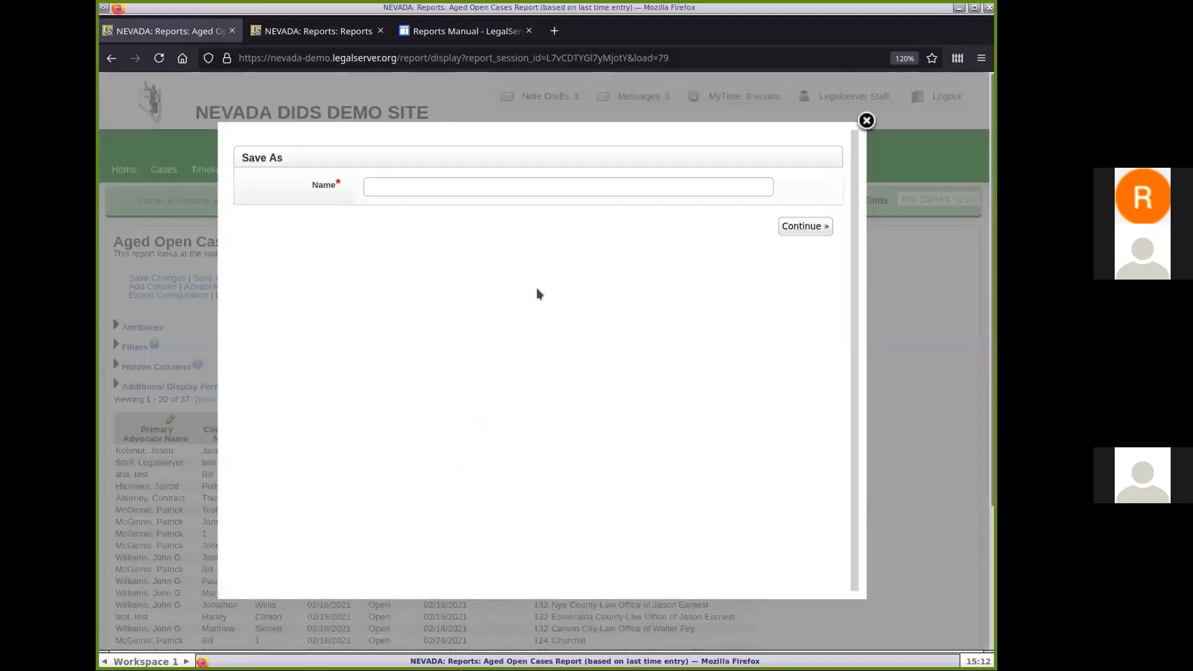
click(590, 187)
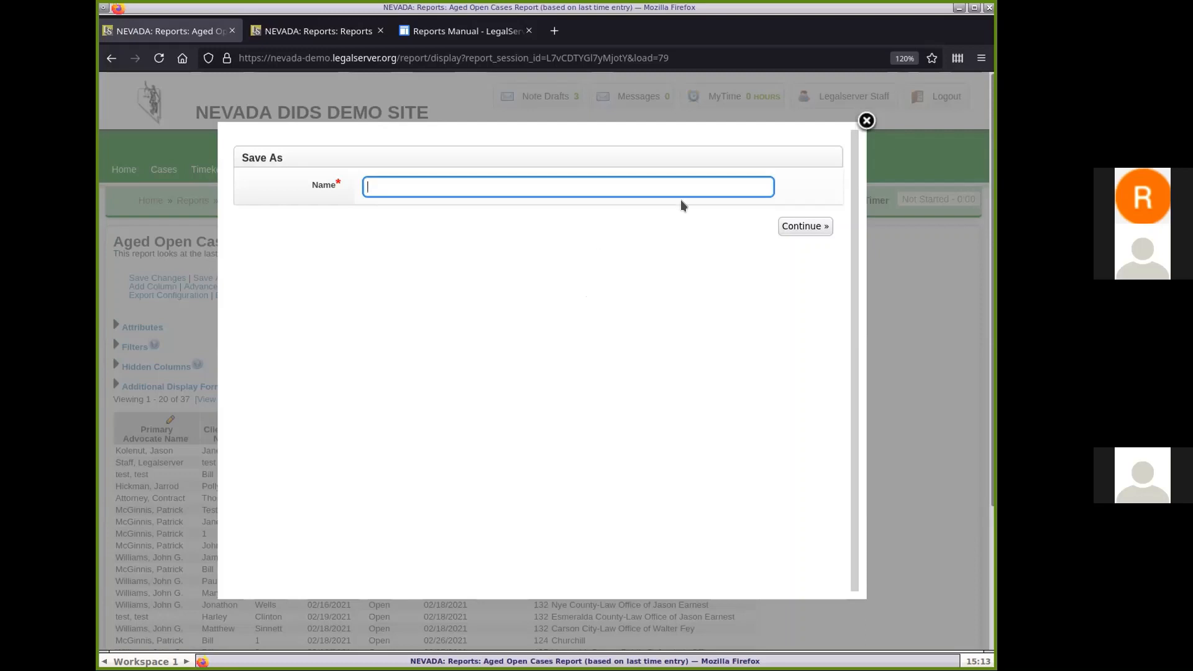
click(858, 122)
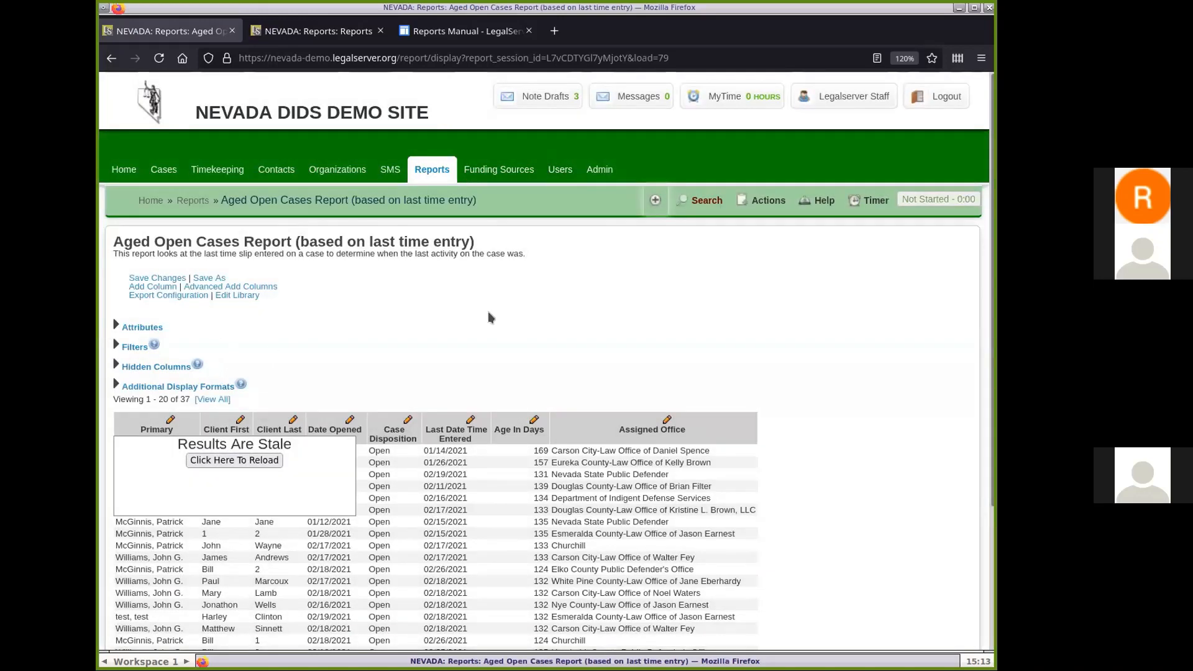
Step: Start a new report from the reports list and name it "z training report"
click(431, 169)
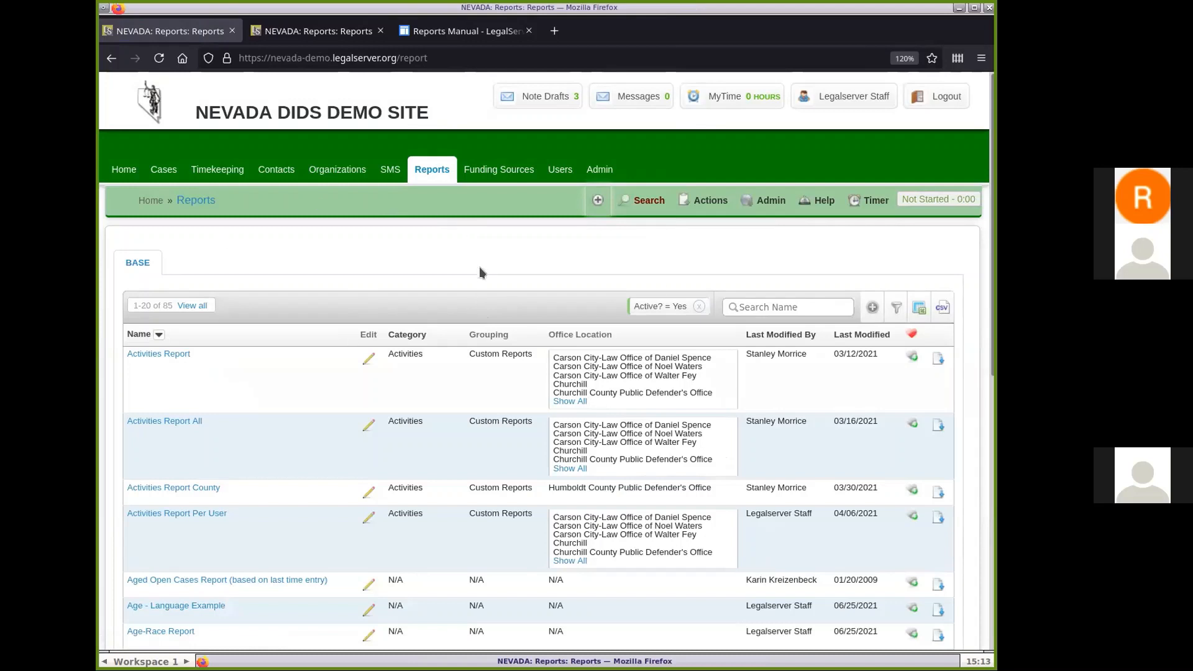
click(719, 202)
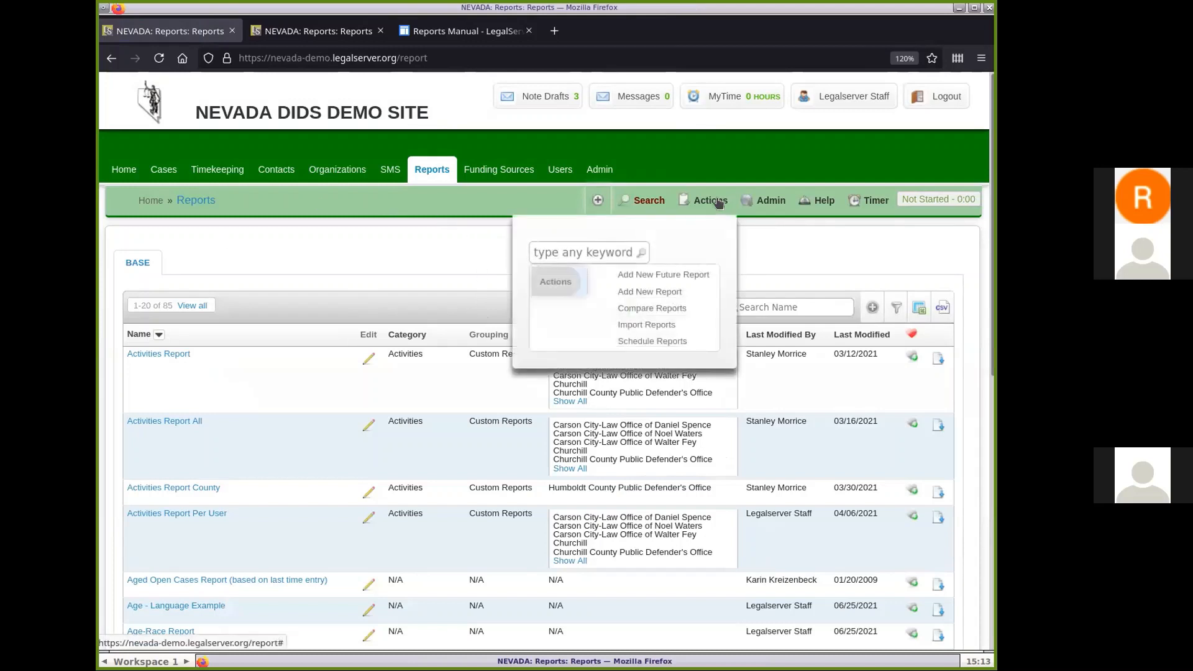
click(661, 293)
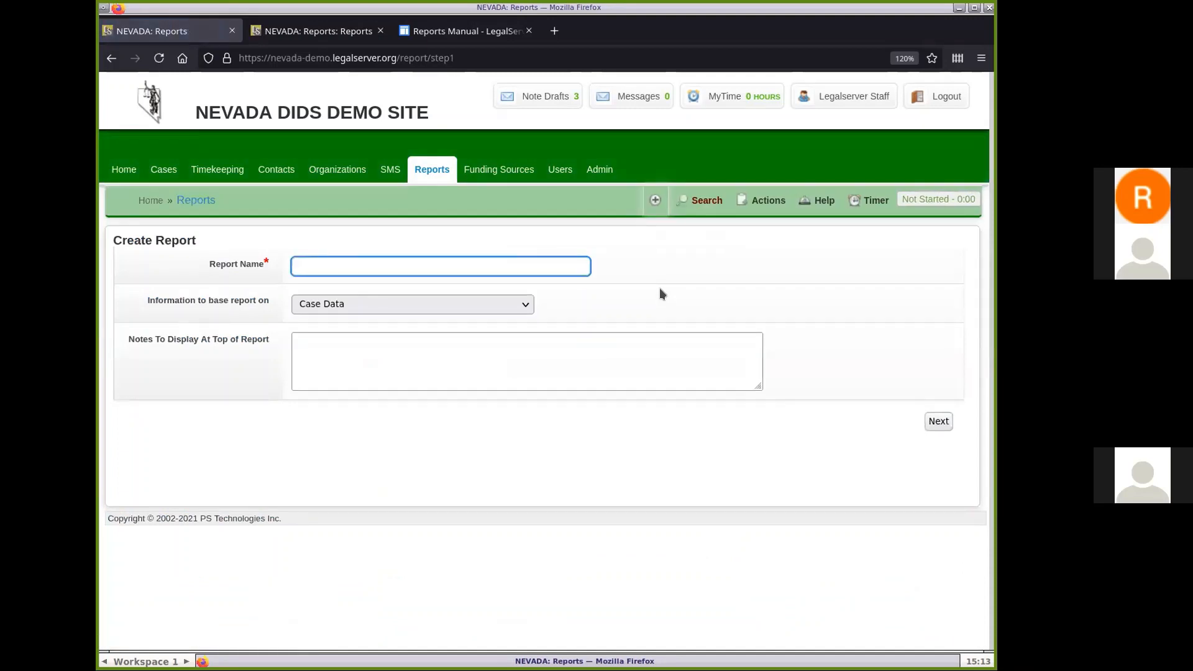
text(z testin)
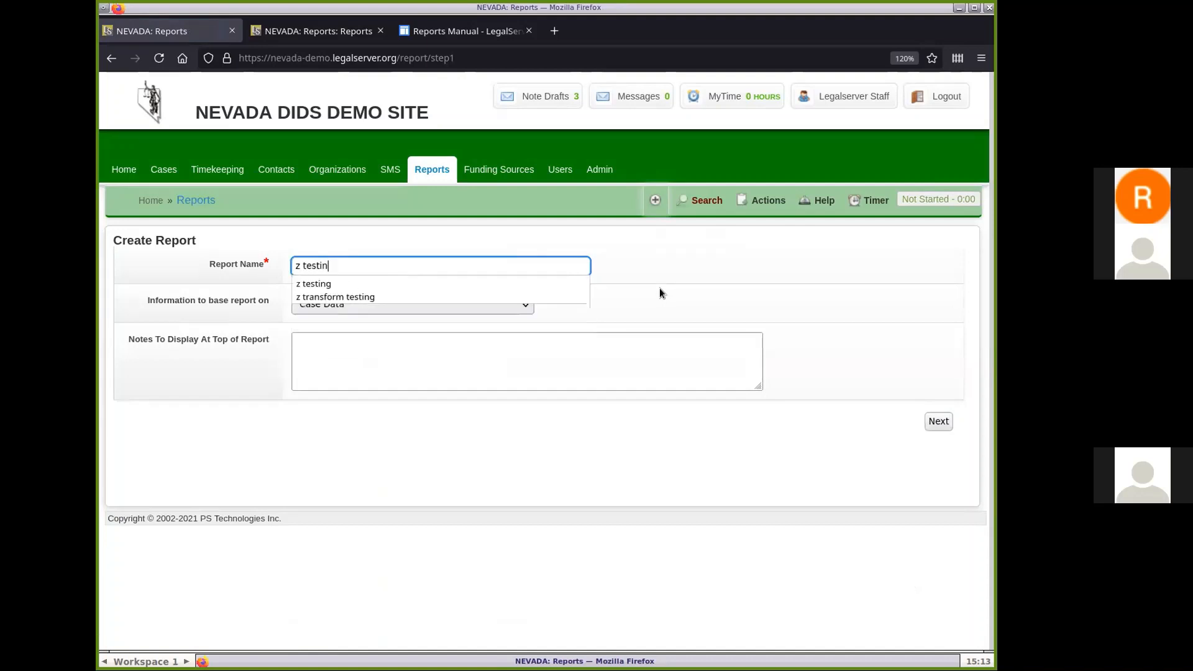
key(BackSpace)
key(BackSpace)
key(BackSpace)
key(BackSpace)
key(BackSpace)
text(raining report)
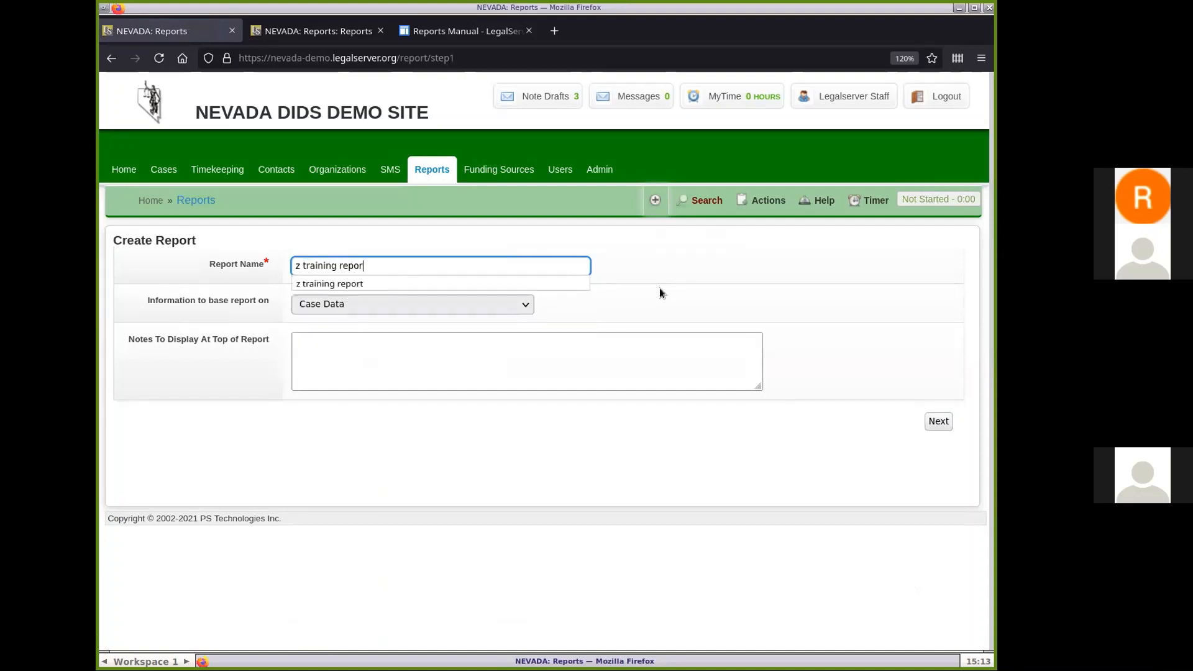
key(Tab)
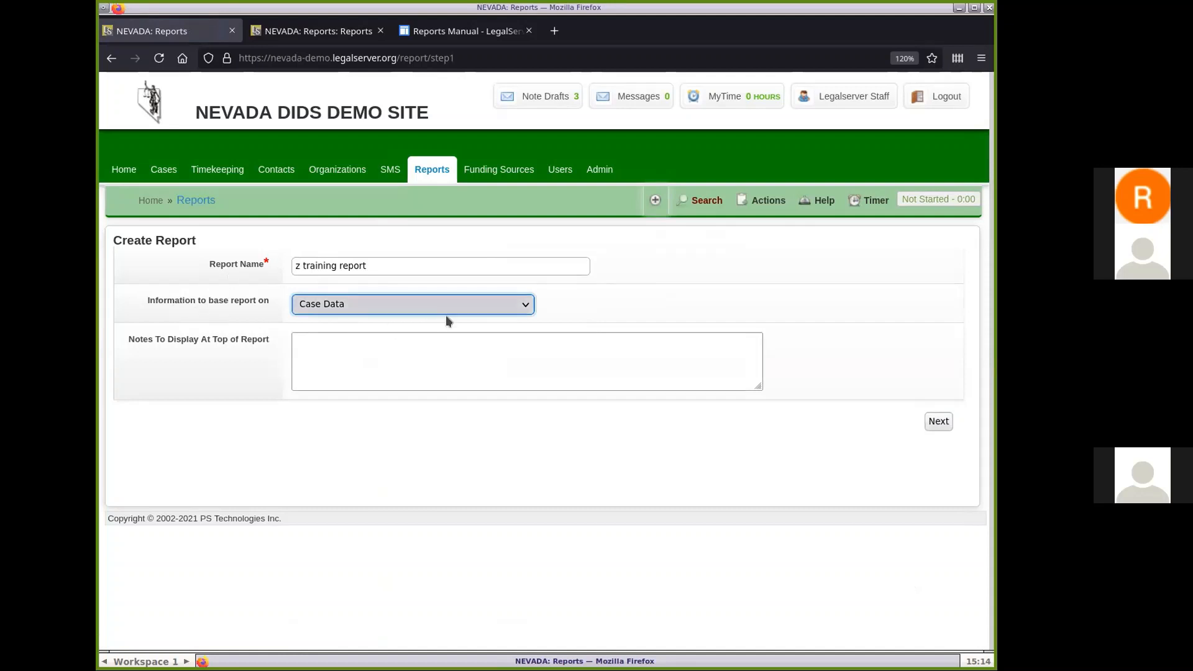
Step: Examine the data sources a report can be based on, from Accounting to System Users, and keep Case Data
click(481, 305)
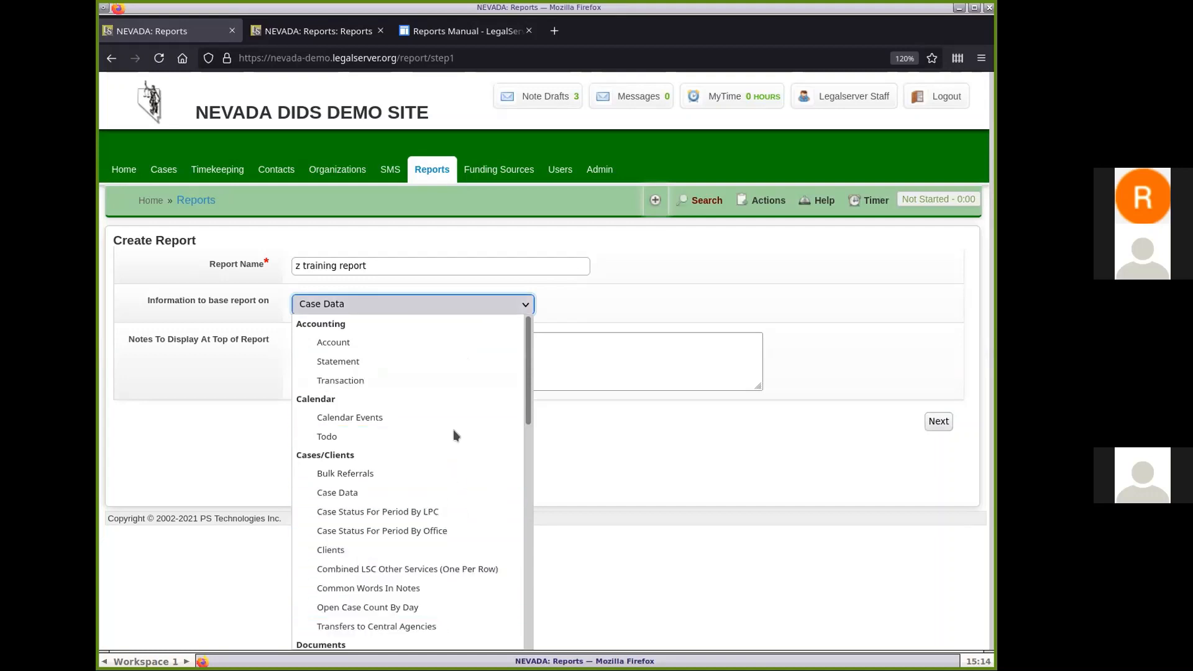
scroll(458, 351, down, 1)
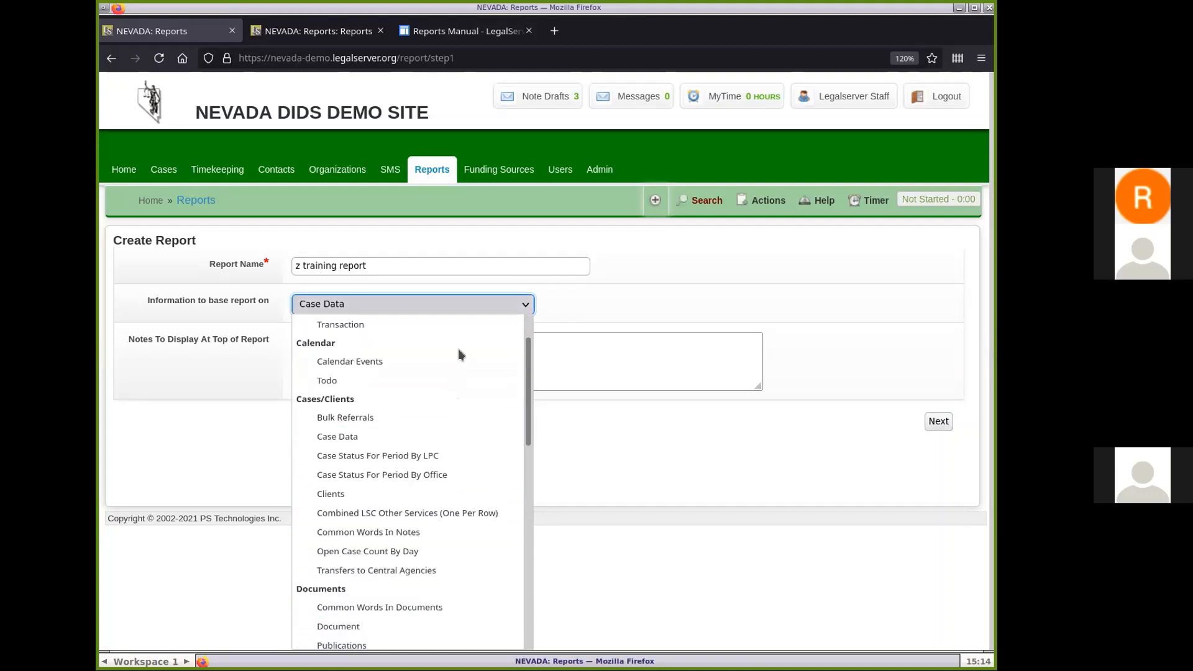
scroll(458, 354, down, 7)
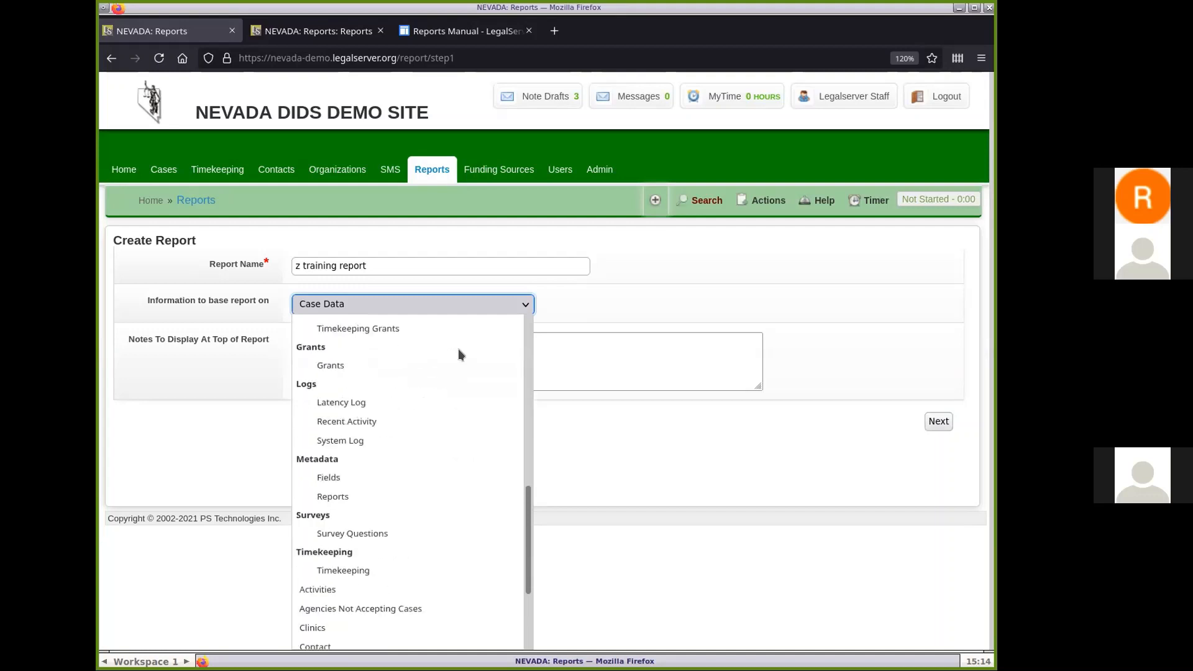
scroll(457, 349, down, 3)
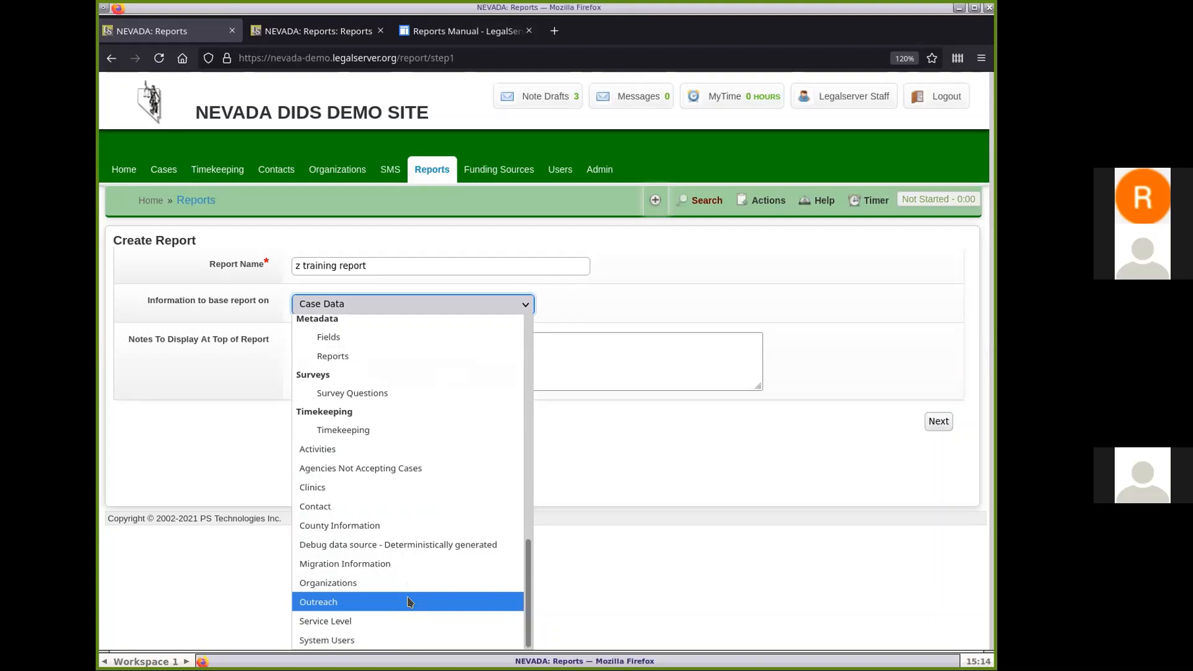
key(Down)
key(Down)
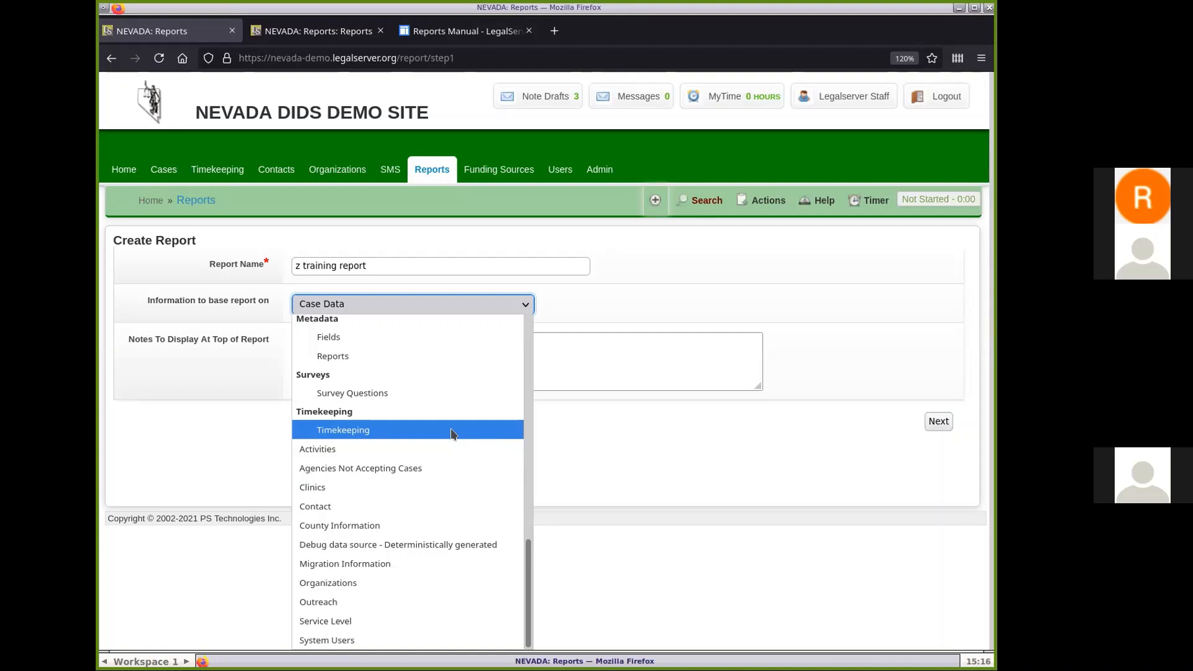
click(449, 303)
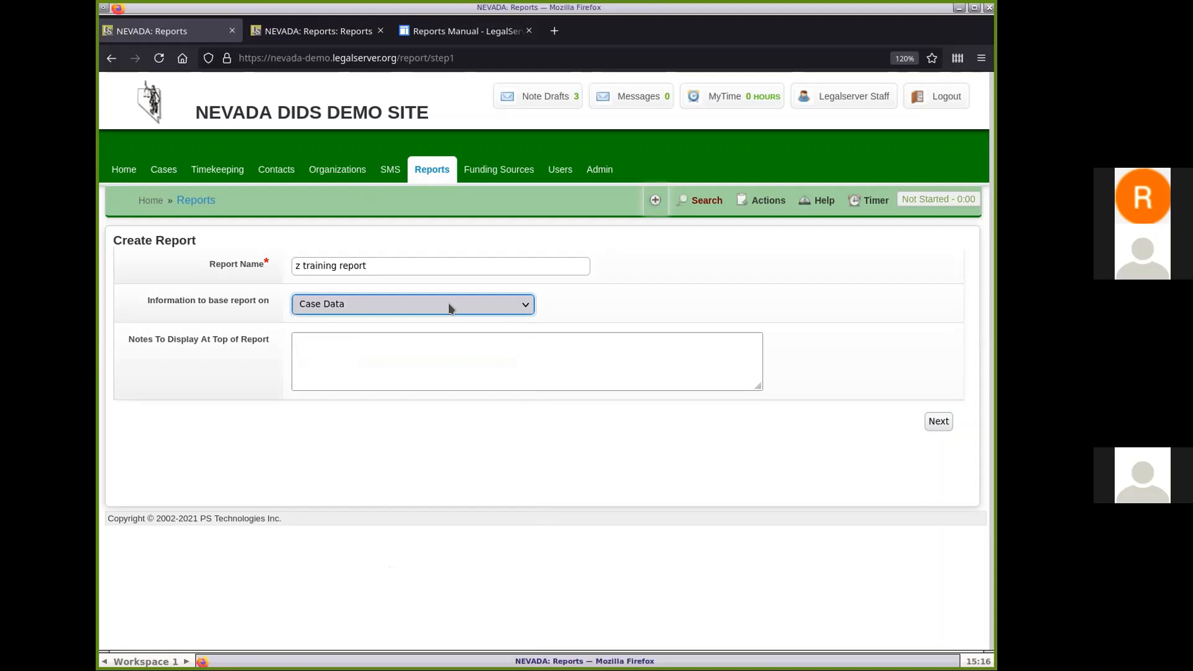
Step: Add the note "My notes for this report." to display at the top of the report and proceed to column selection
click(403, 341)
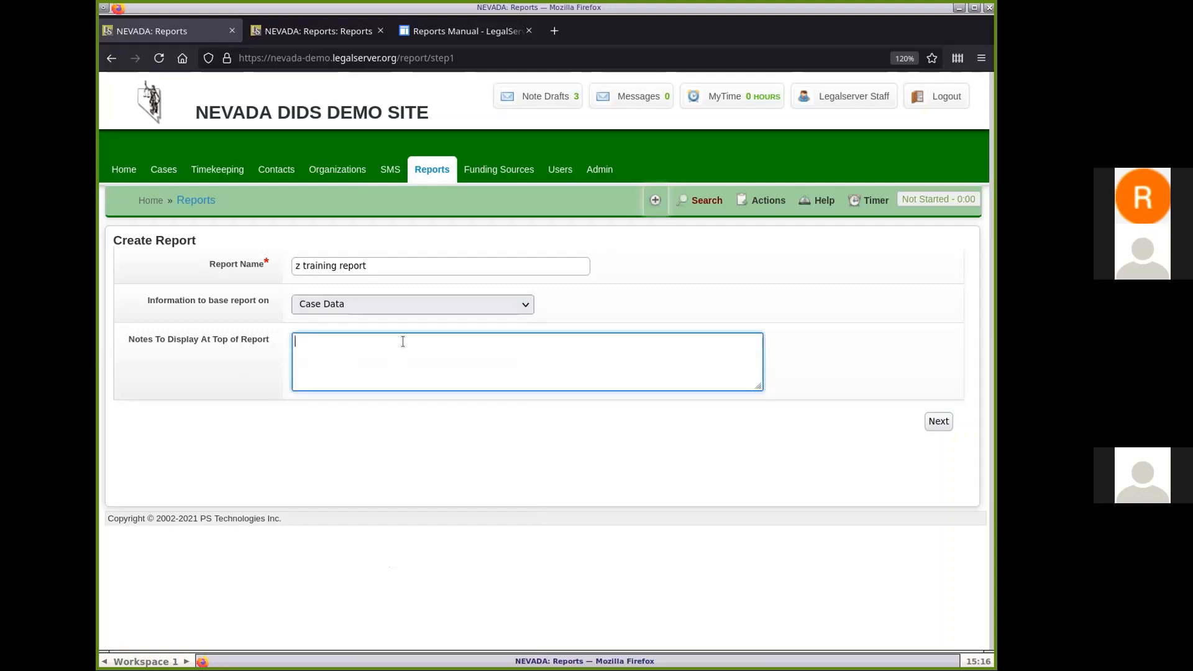
text(My notes for this report.)
click(939, 422)
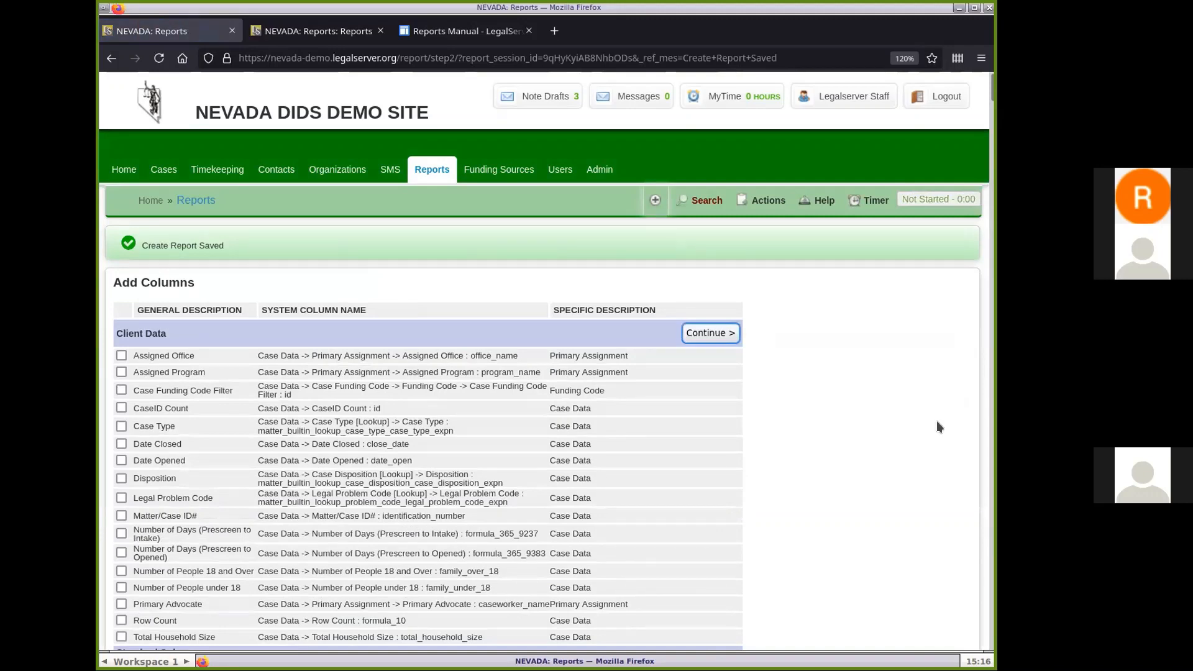
Step: Add the Case Type, Date Closed, Date Opened, Disposition and Matter/Case ID# columns to the report
scroll(833, 407, down, 2)
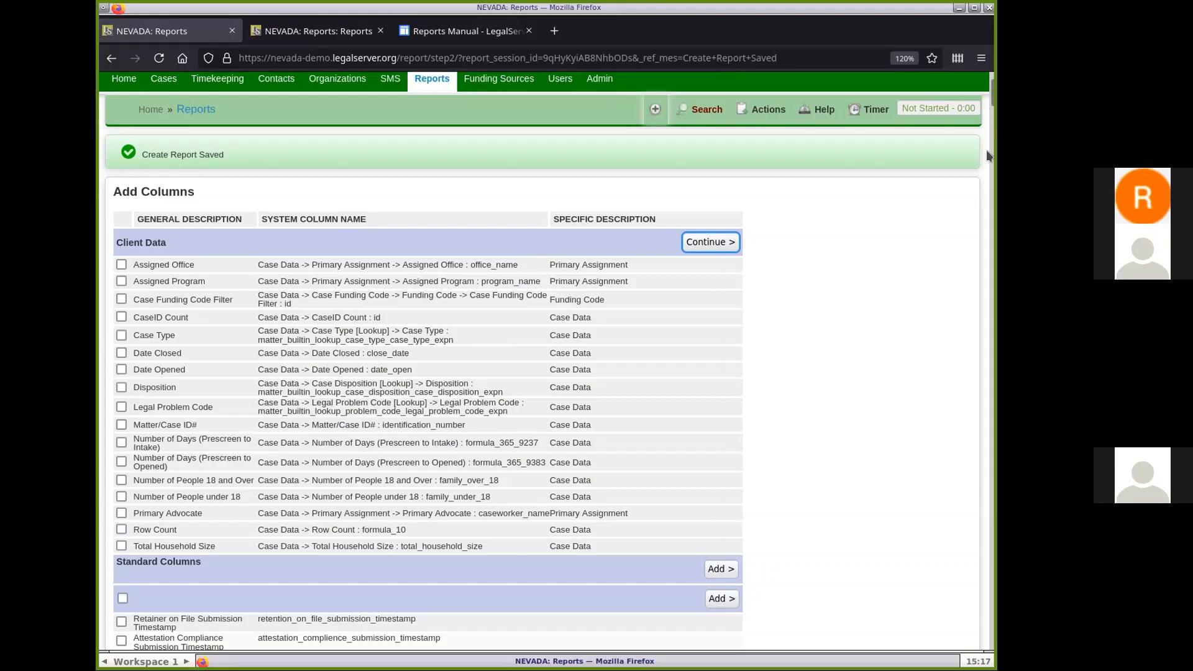
scroll(865, 342, down, 5)
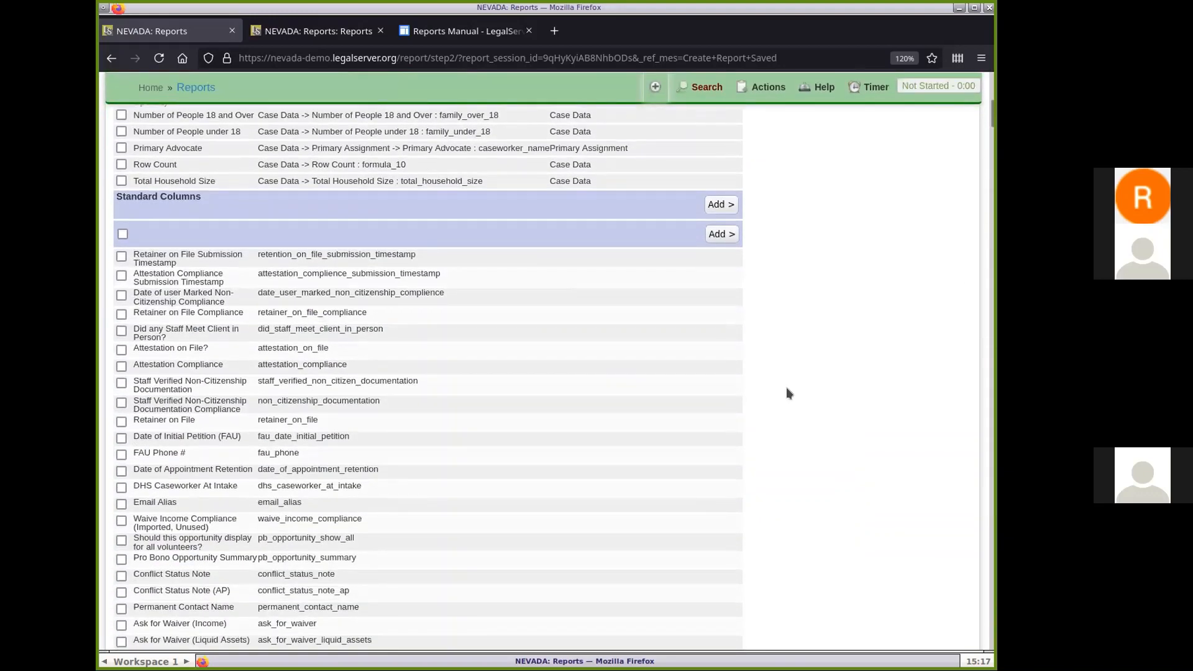
scroll(785, 387, up, 6)
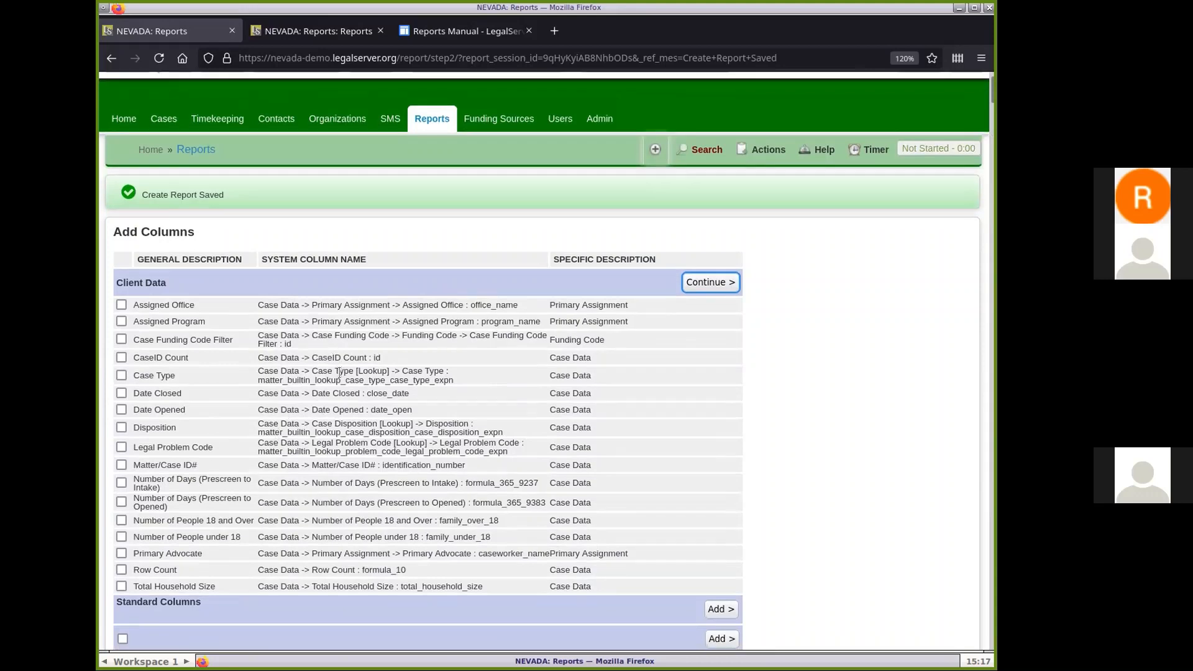
scroll(249, 323, down, 1)
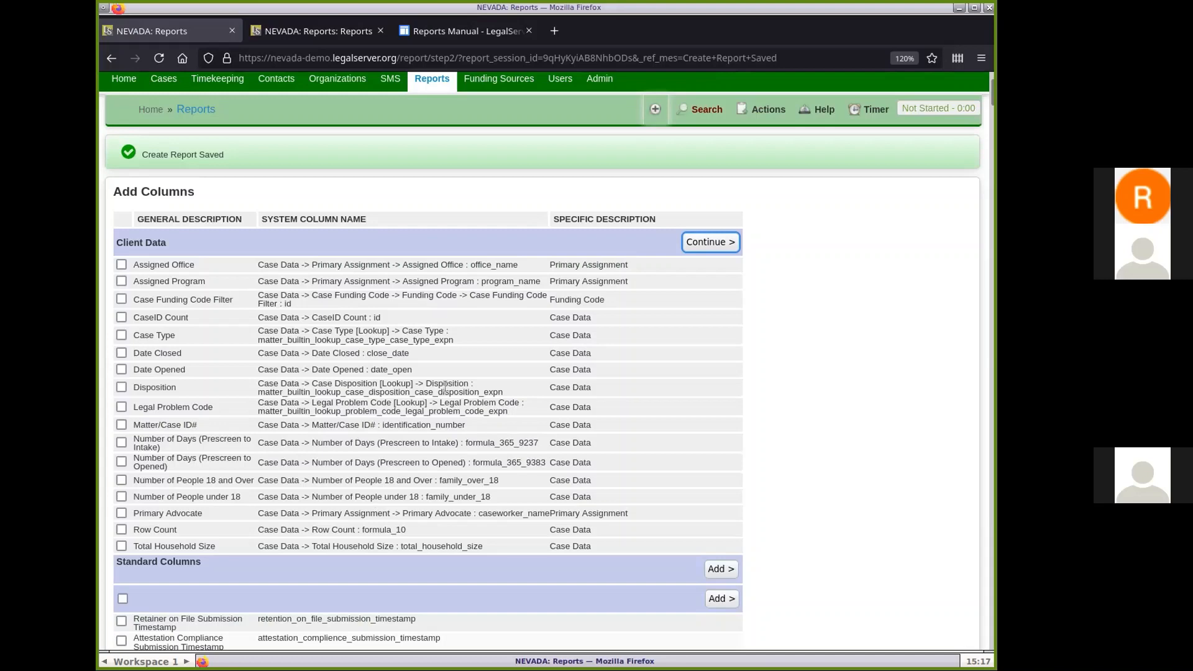
scroll(444, 385, down, 3)
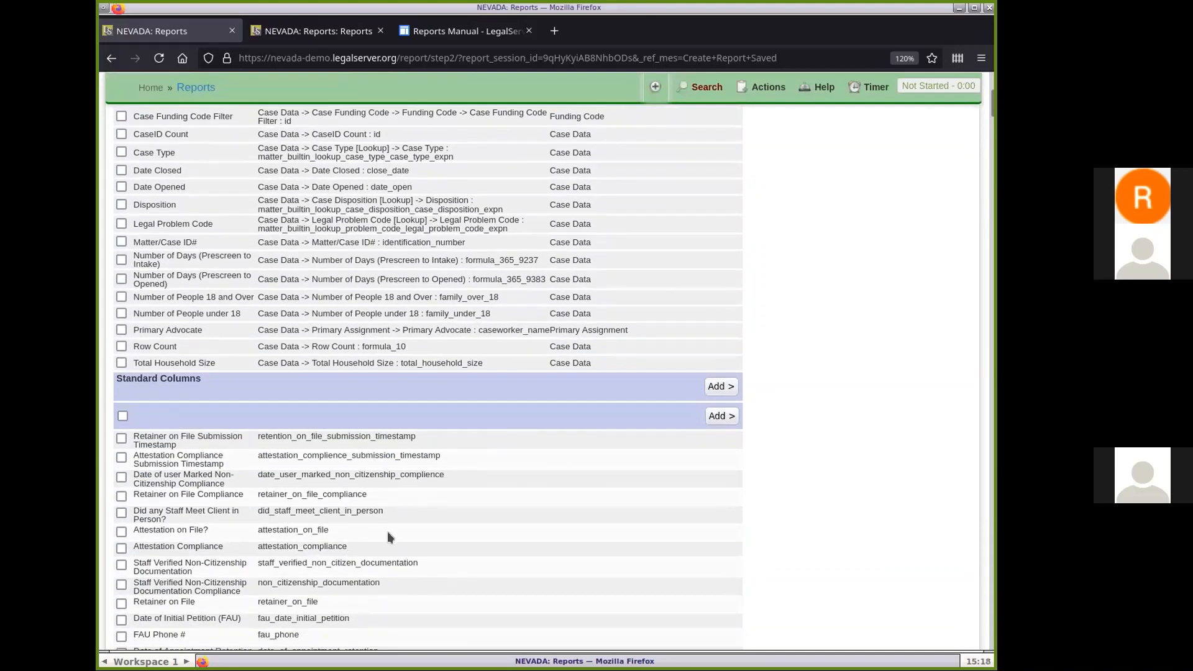
scroll(387, 534, up, 4)
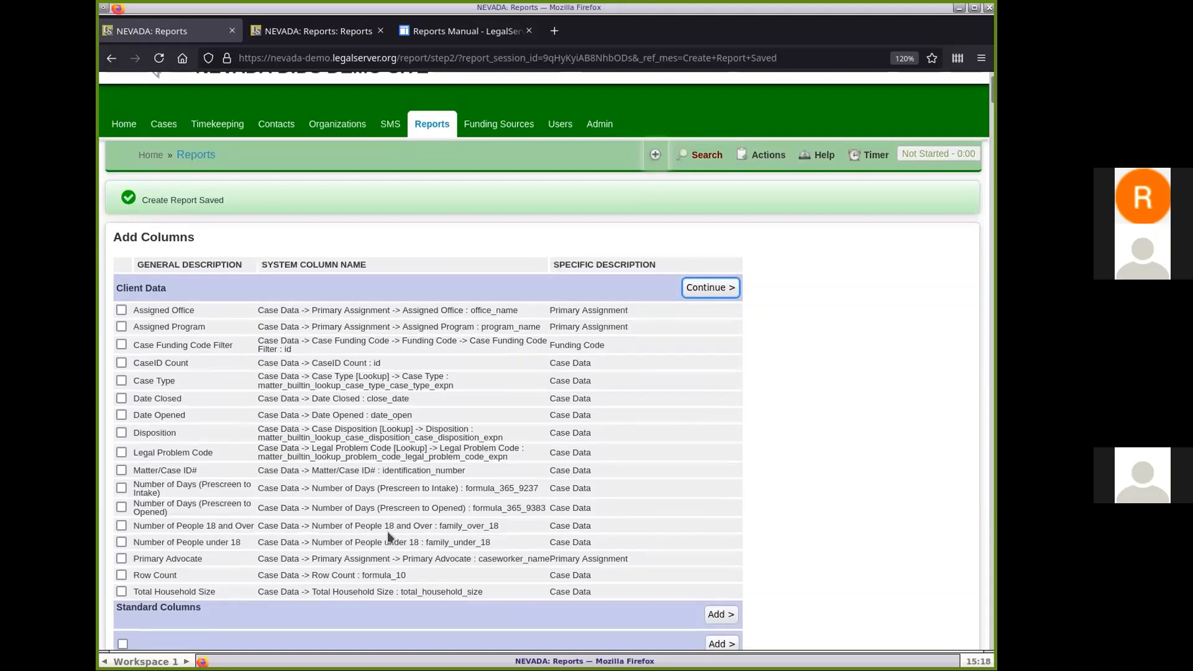
scroll(387, 531, down, 1)
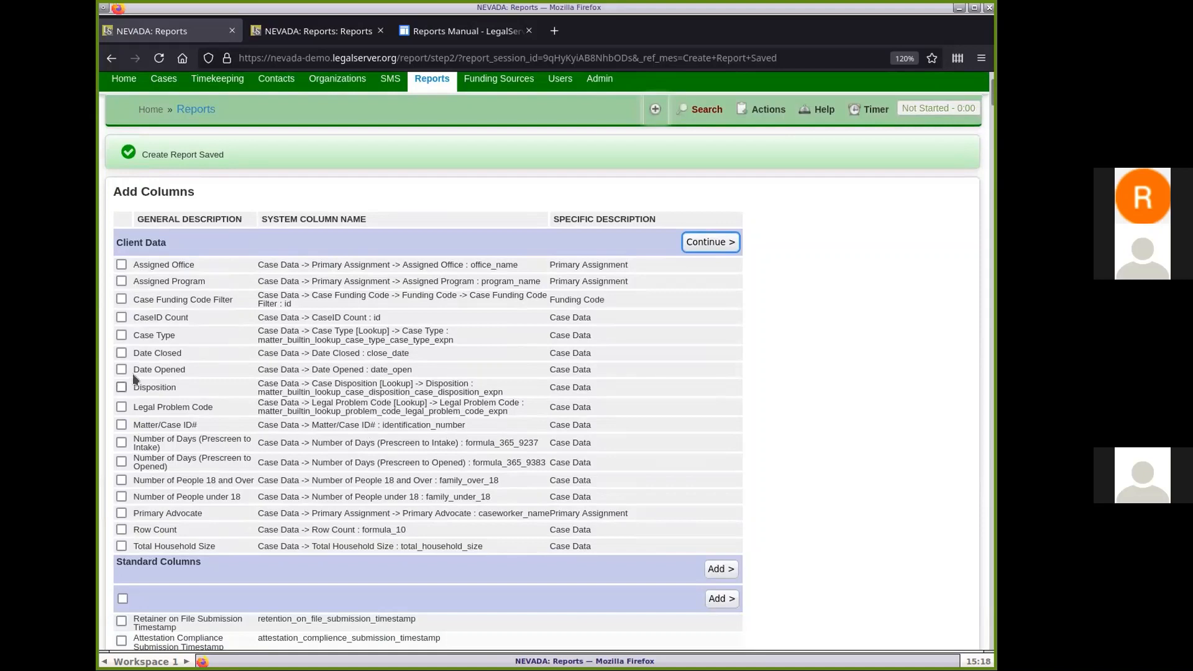
click(121, 425)
click(121, 370)
click(121, 353)
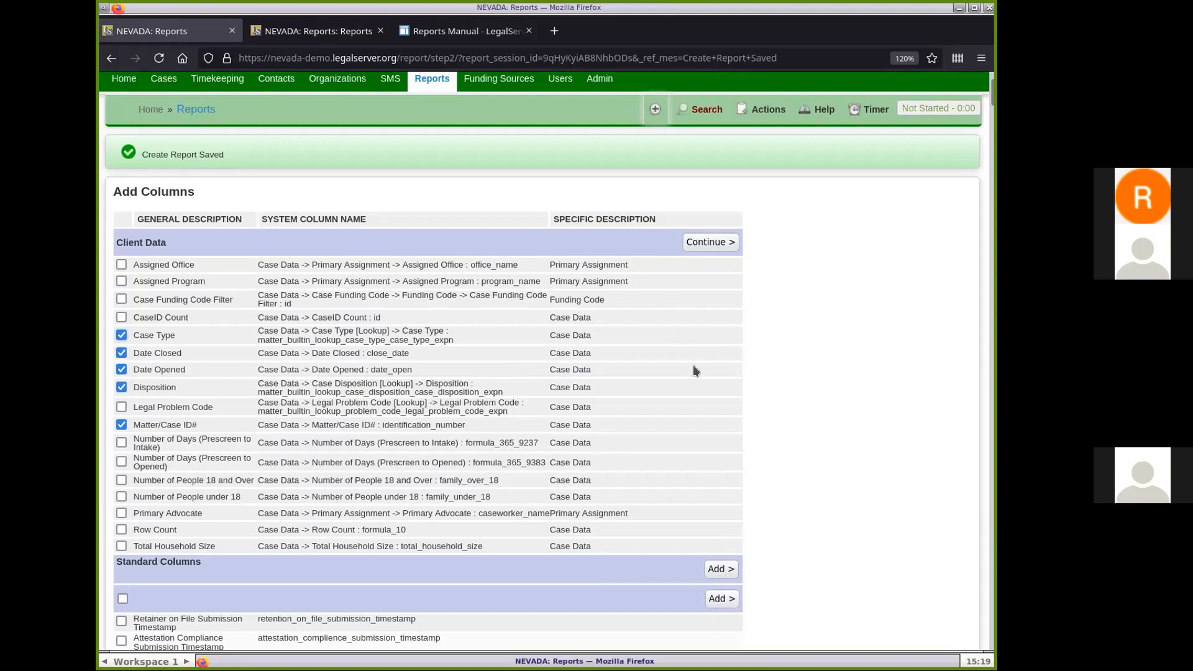
click(717, 244)
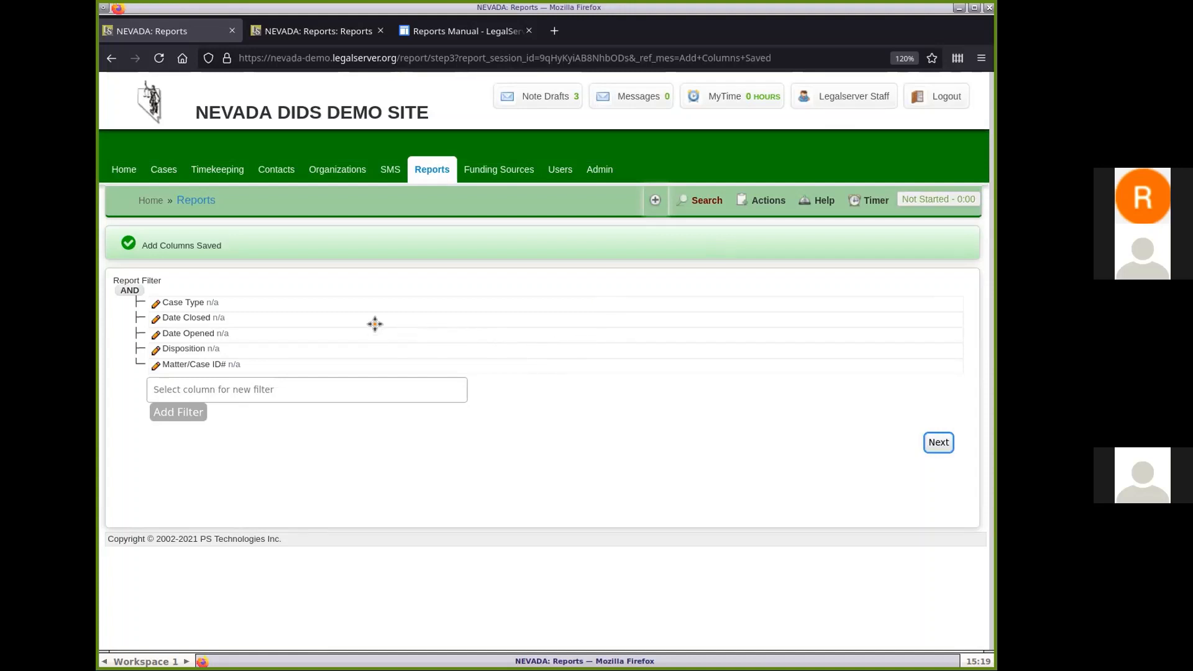
Step: Filter the report to cases whose Disposition is any of Open, and save the finished report
click(156, 349)
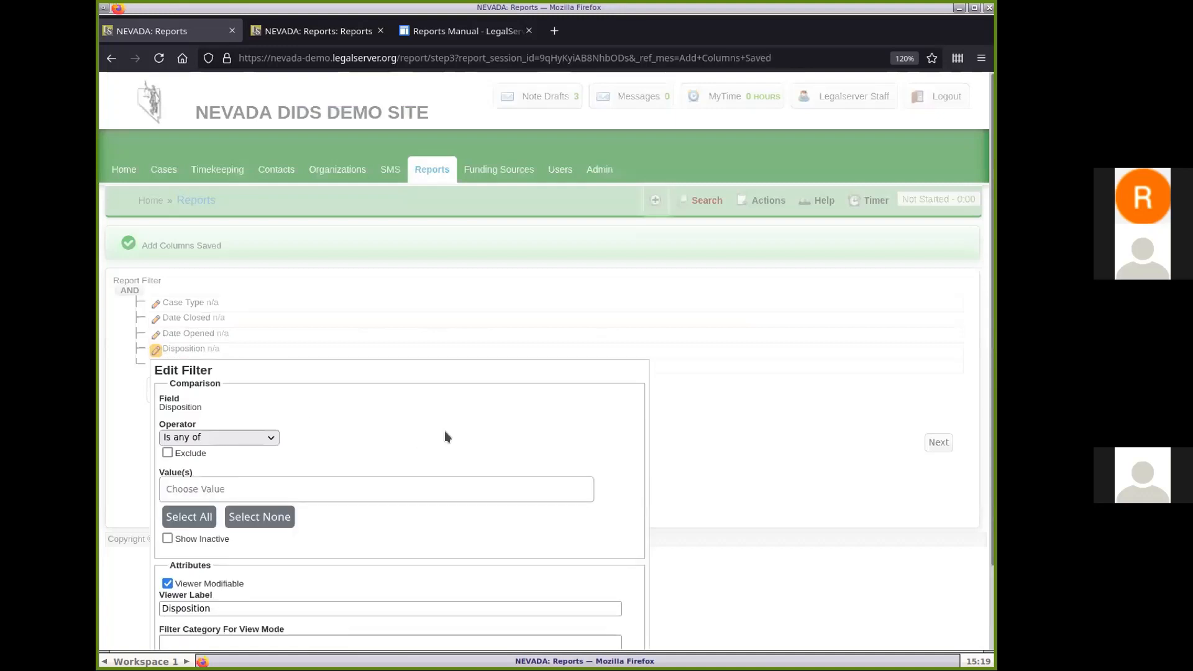
scroll(445, 431, down, 3)
click(365, 398)
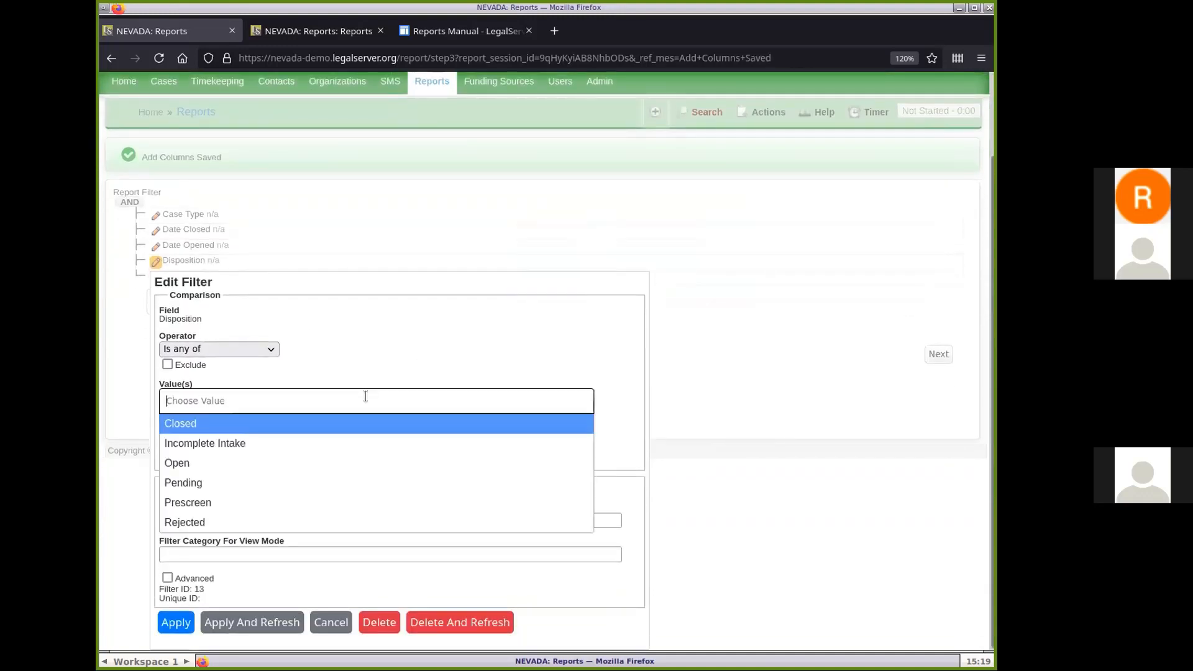
click(284, 471)
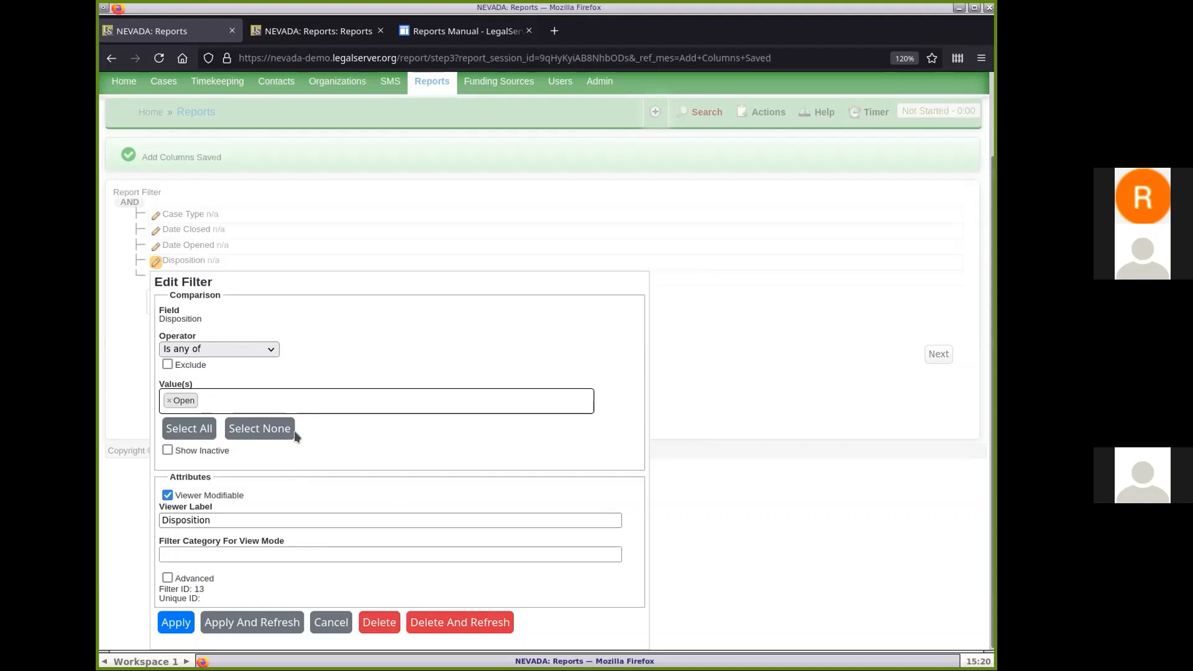
click(166, 622)
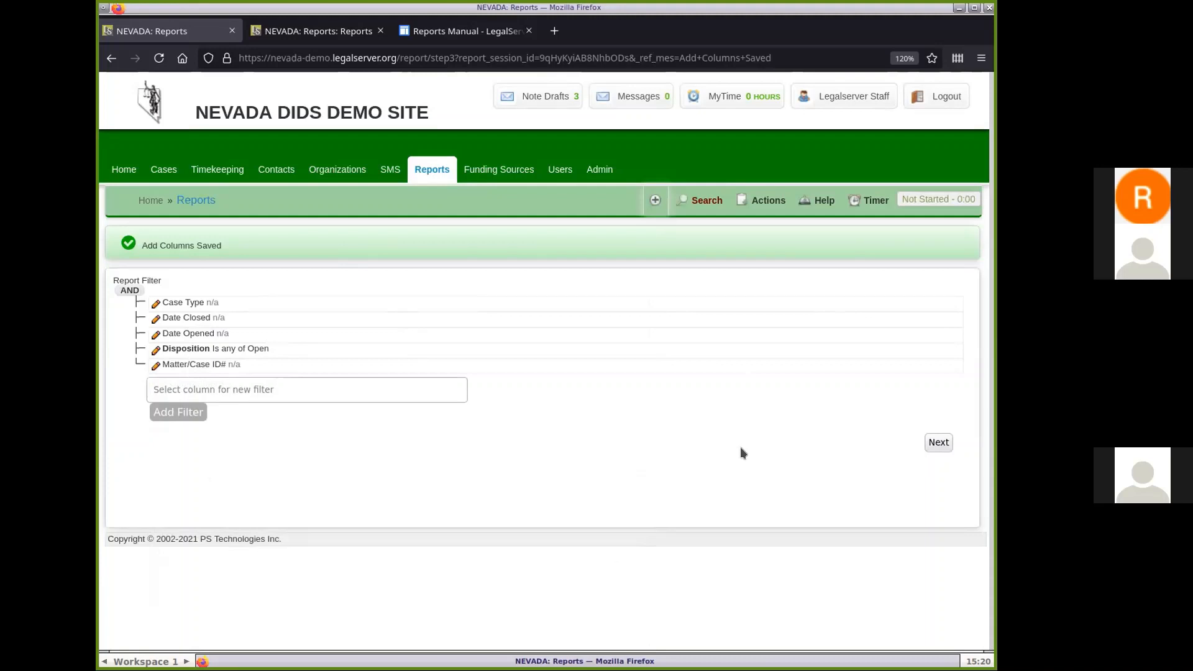
click(935, 445)
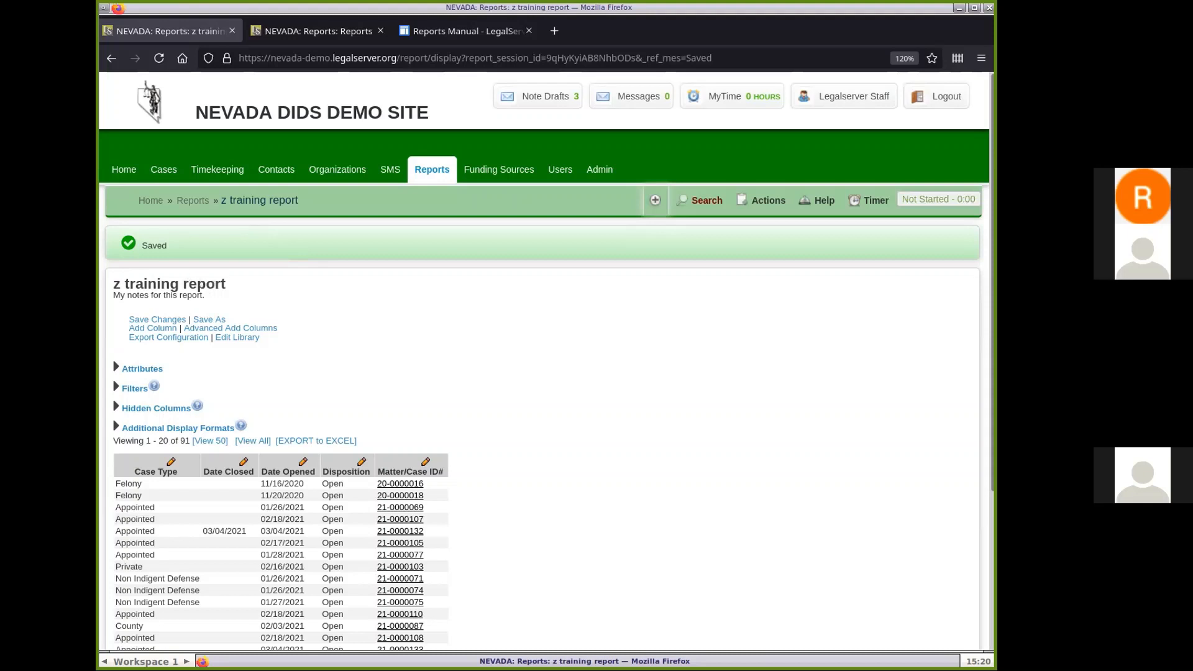
click(156, 320)
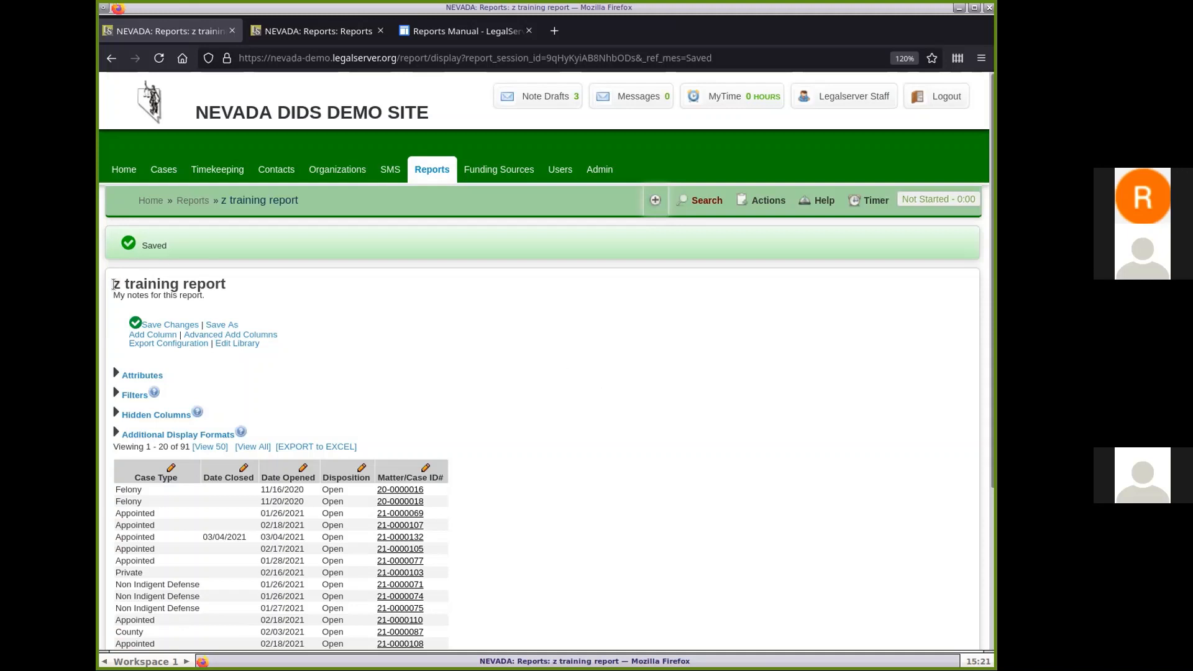
Step: Review the saved report's title, its note and the table of case results
drag(112, 284, 225, 278)
drag(112, 295, 208, 302)
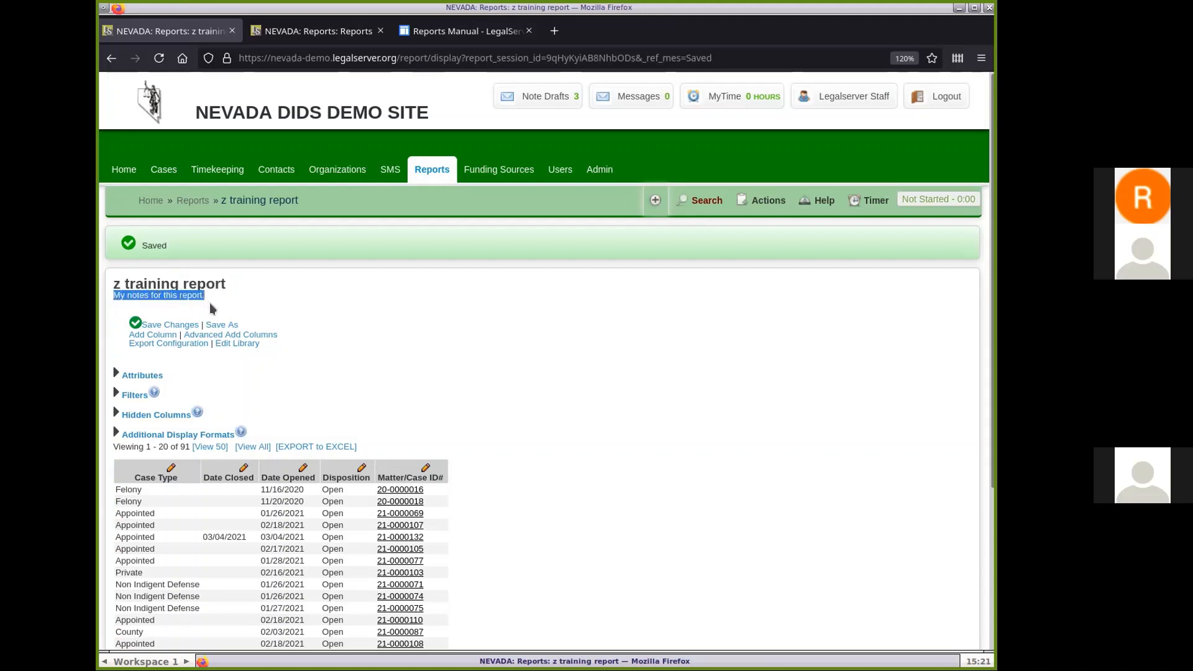
click(695, 302)
scroll(647, 312, down, 3)
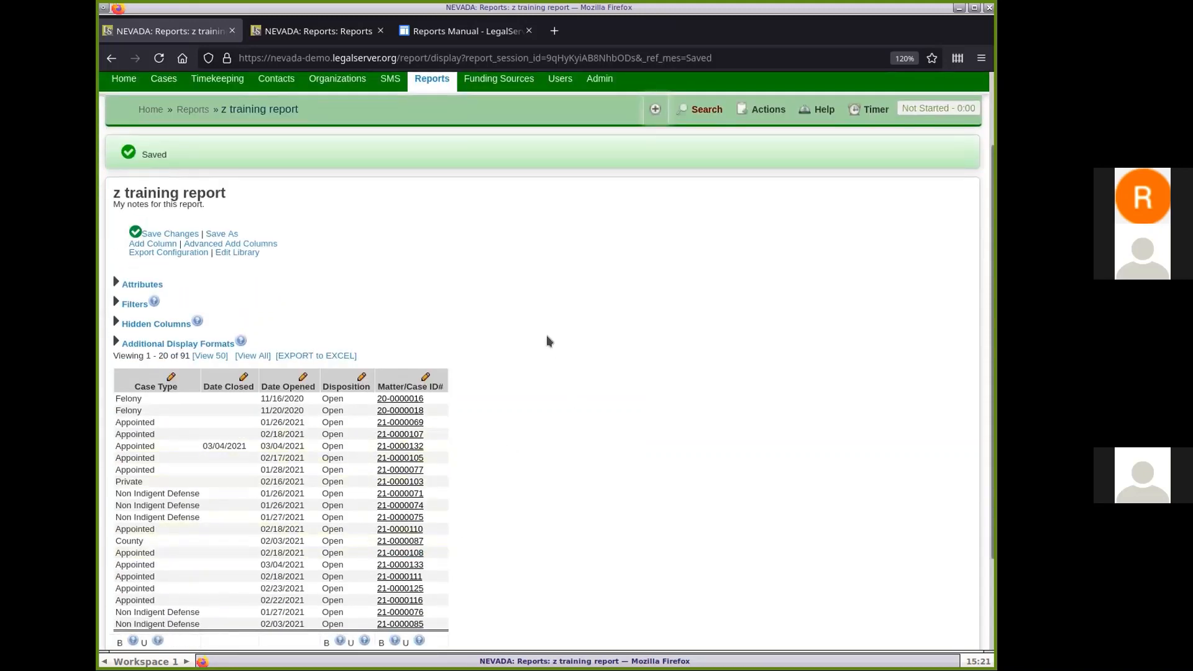
scroll(546, 340, up, 3)
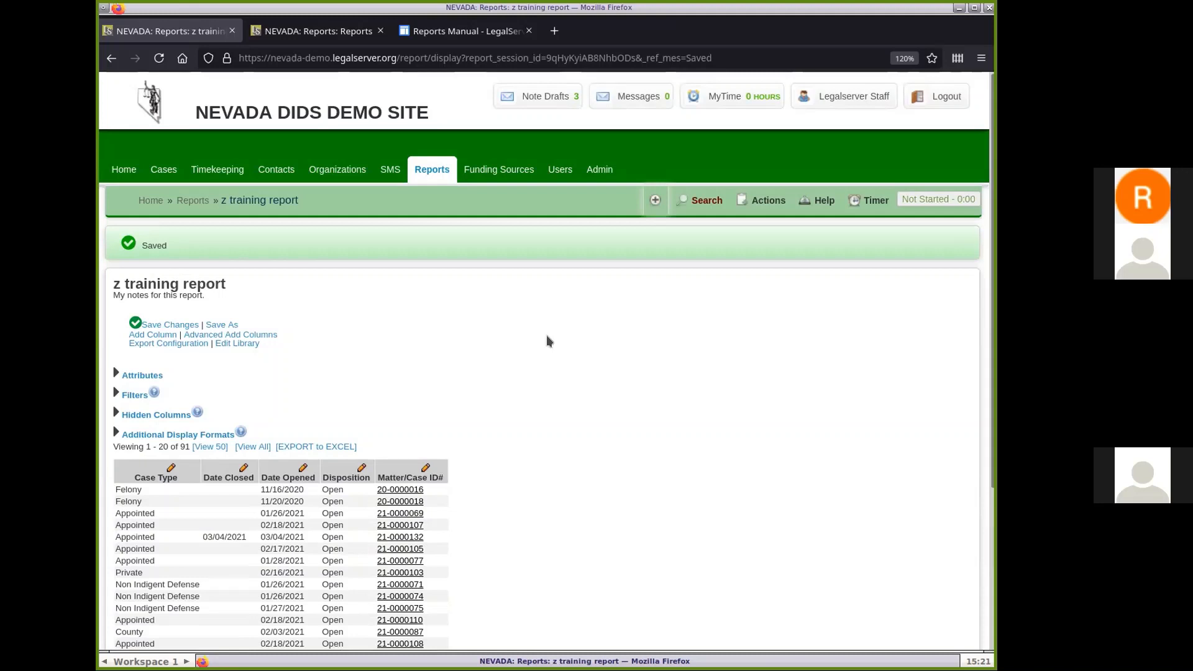
Step: Open the Reports list in a separate browser tab, sort it by Name descending and open z training report
right_click(430, 174)
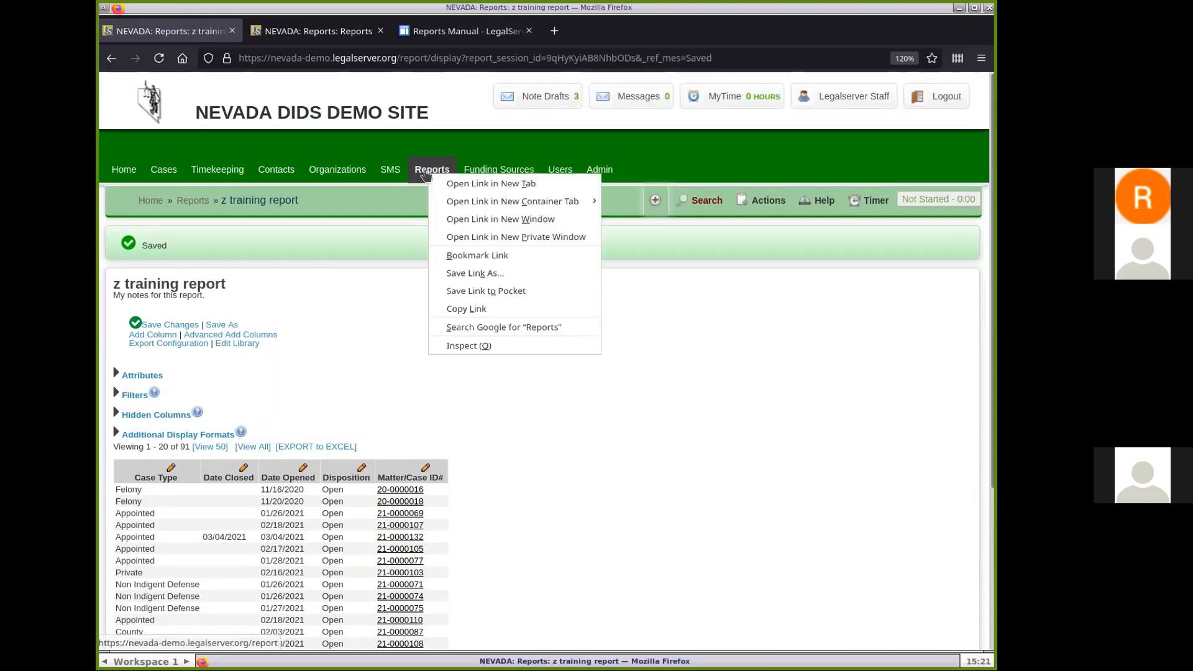
click(460, 184)
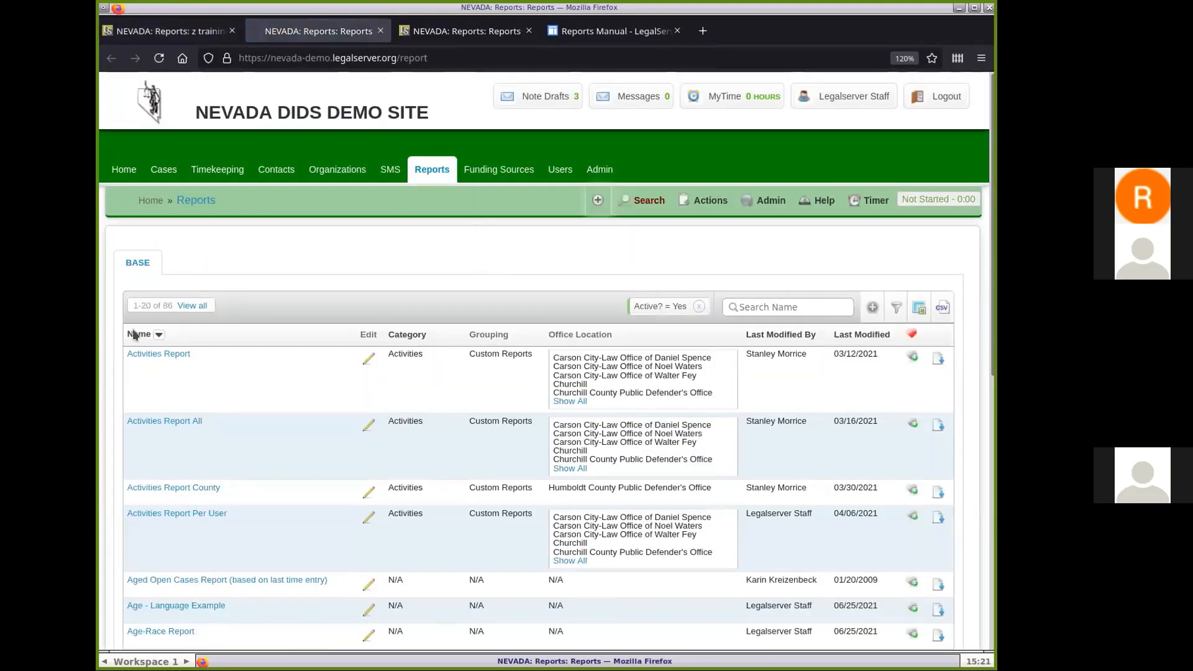
click(137, 334)
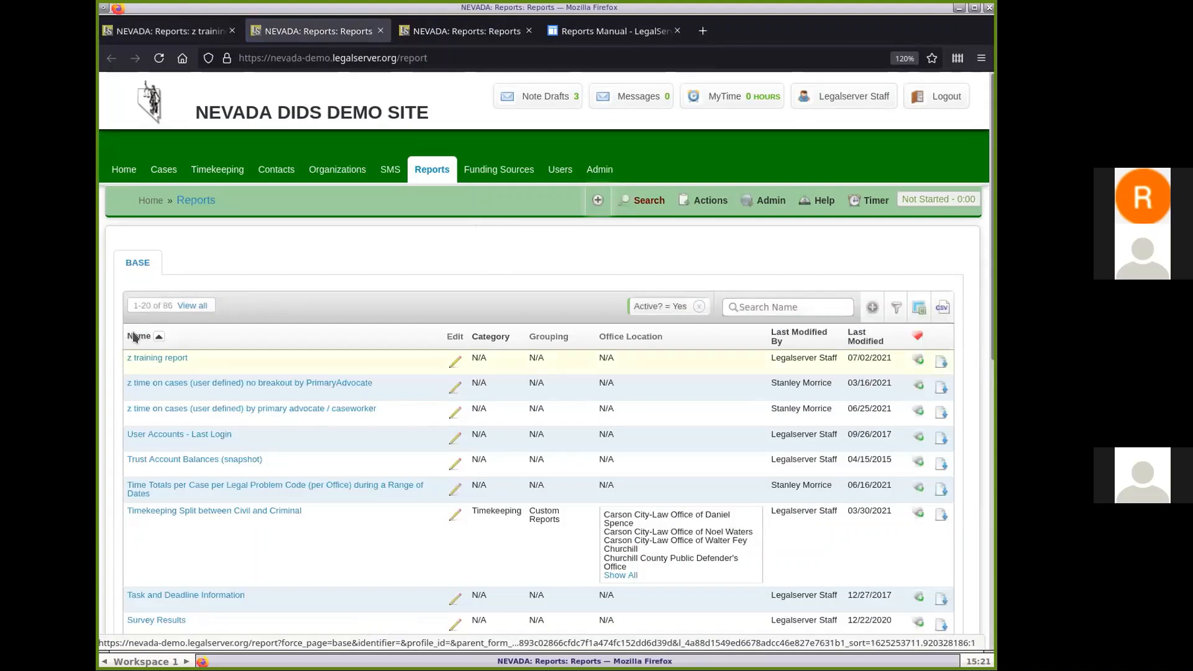
click(154, 358)
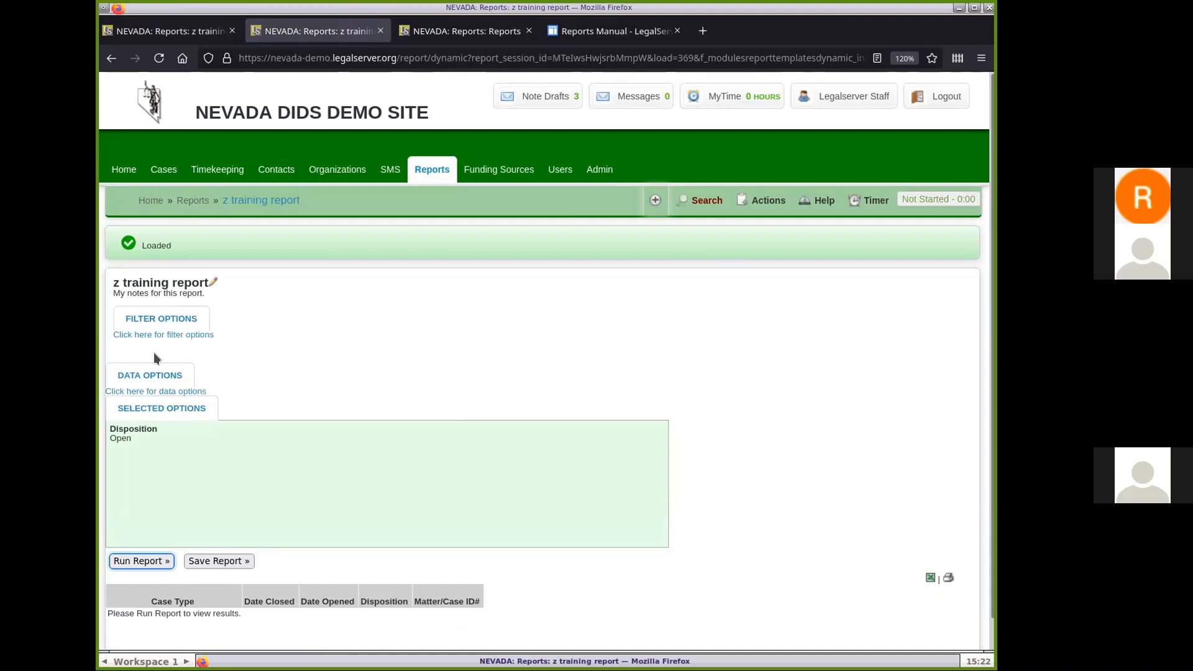
Step: Run z training report from its viewer page, review the results and close that browser tab
scroll(628, 427, down, 1)
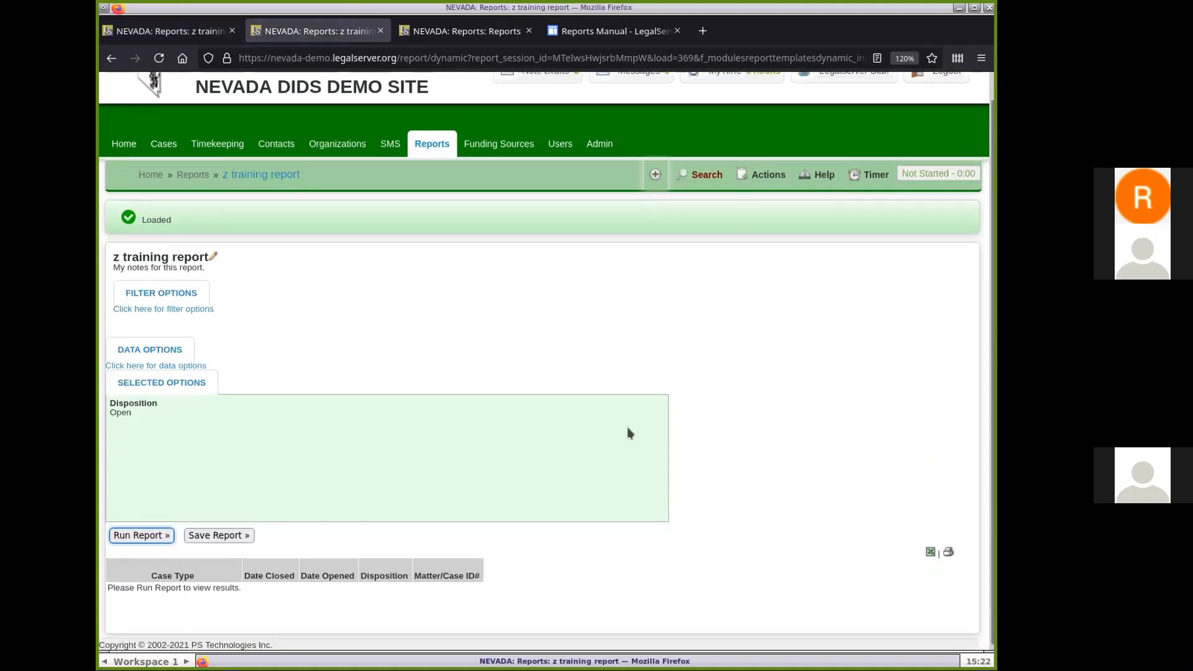
click(147, 535)
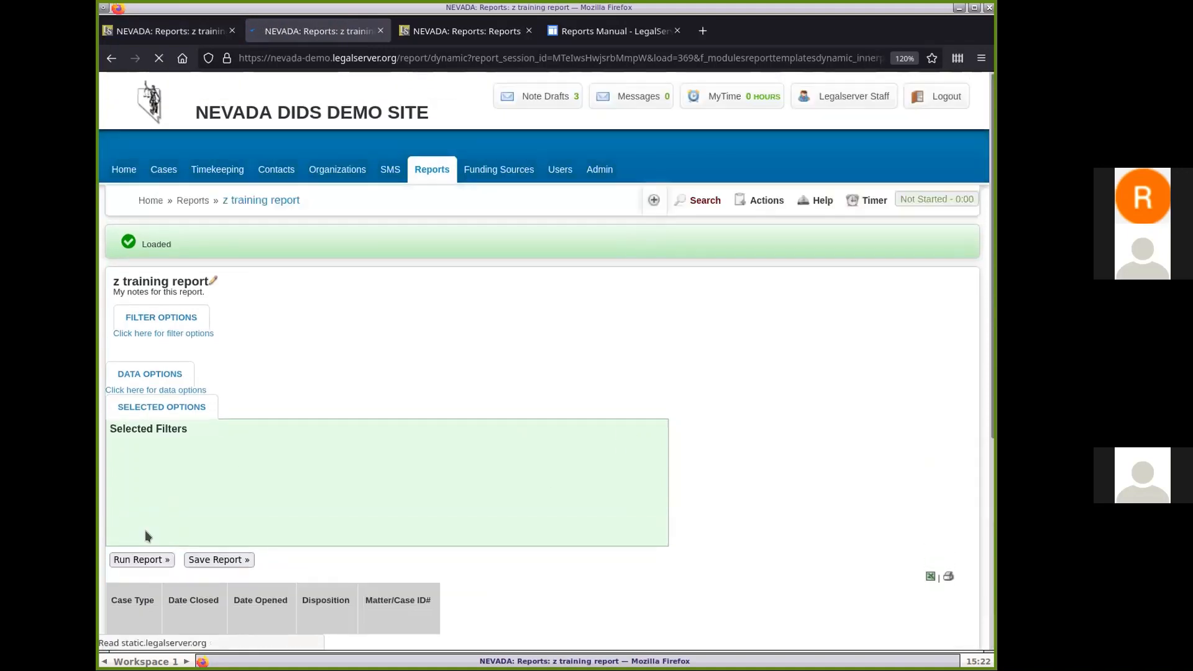
scroll(702, 416, down, 5)
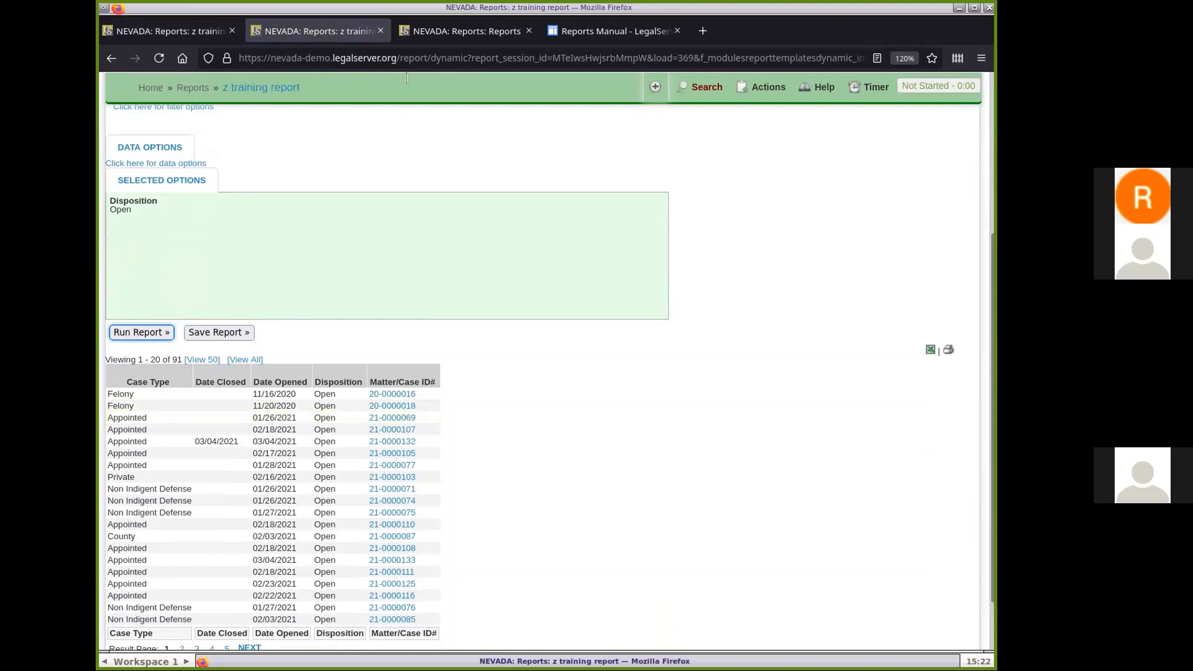
click(381, 34)
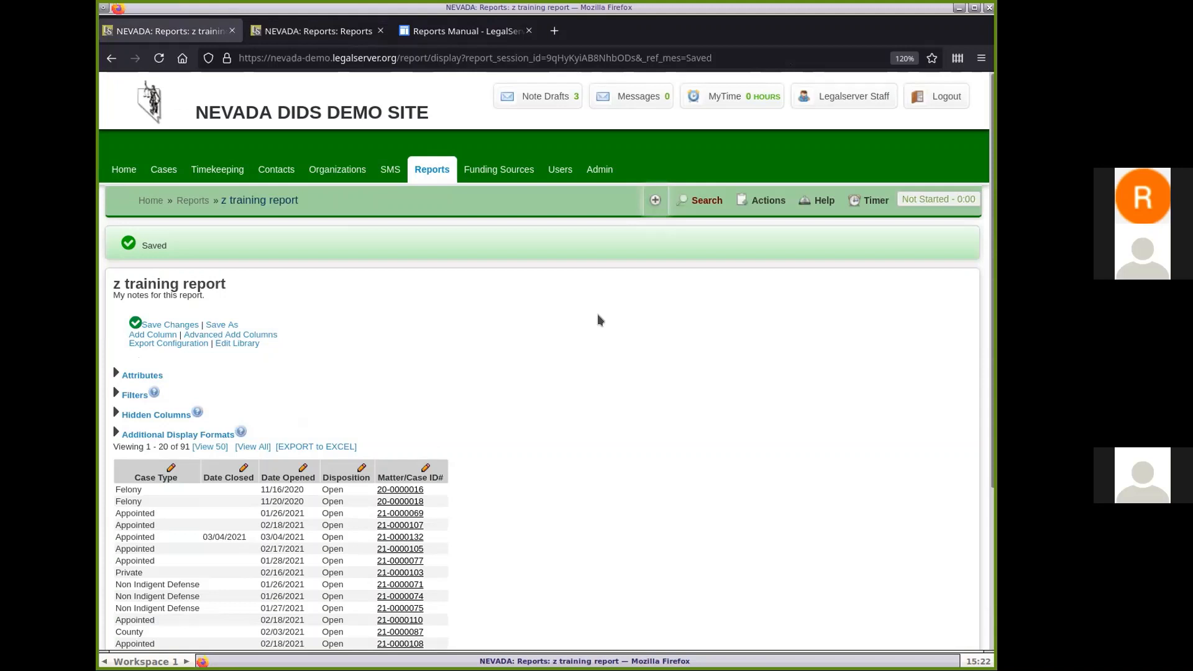
Step: Move the Matter/Case ID# column to the first position in the report and reload the results
scroll(640, 309, down, 4)
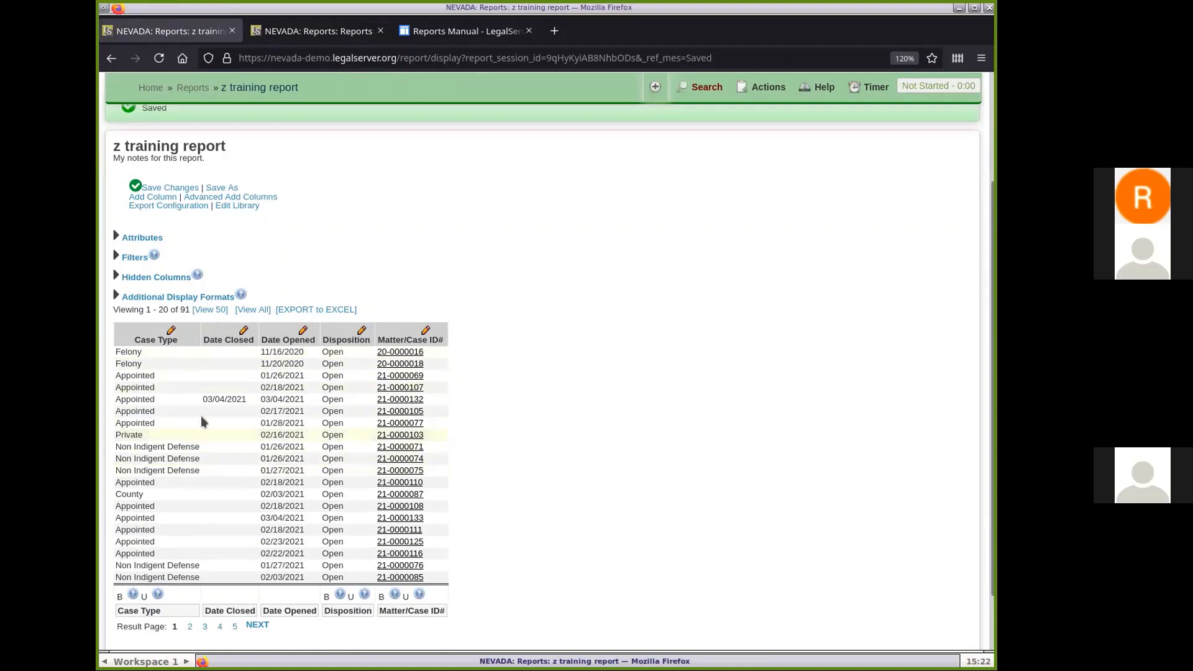
mouse_move(397, 335)
drag(404, 336, 191, 327)
drag(131, 326, 118, 322)
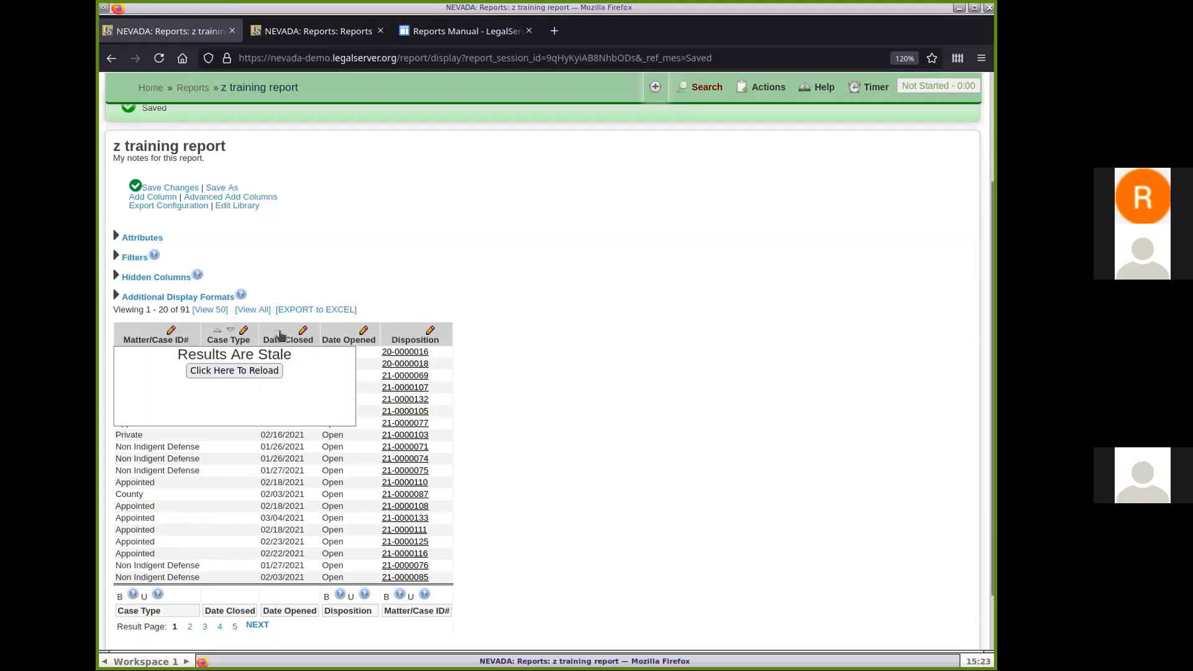
click(252, 373)
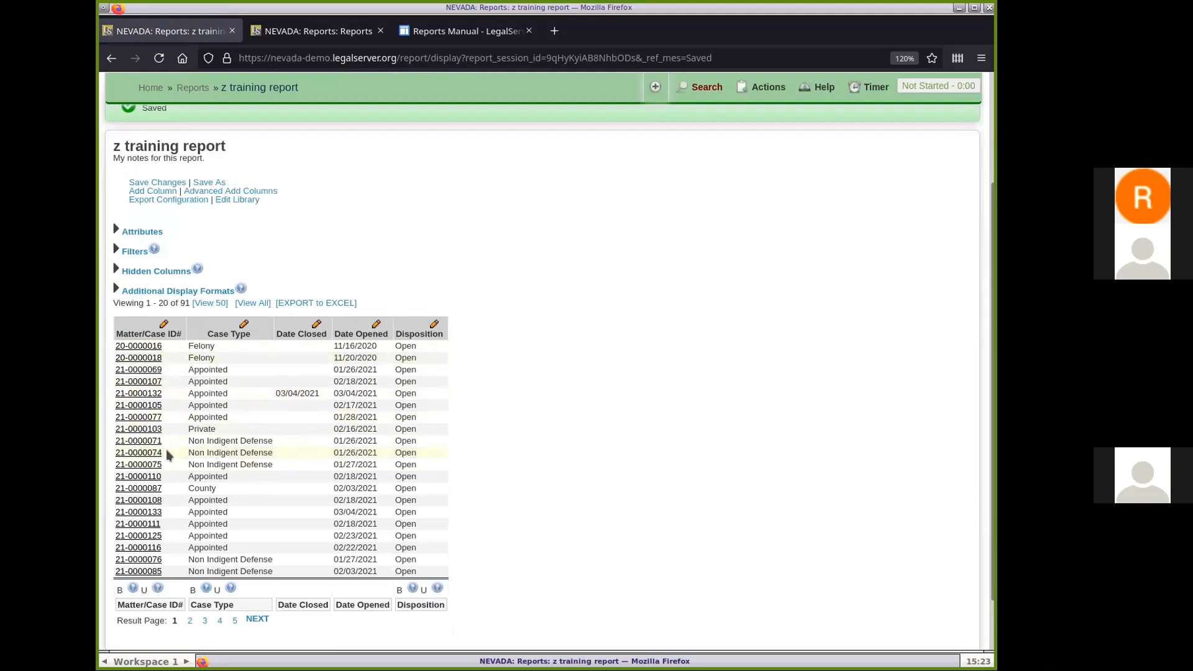
Step: Move the Date Opened column ahead of Date Closed and reload the results
mouse_move(400, 320)
drag(354, 332, 276, 327)
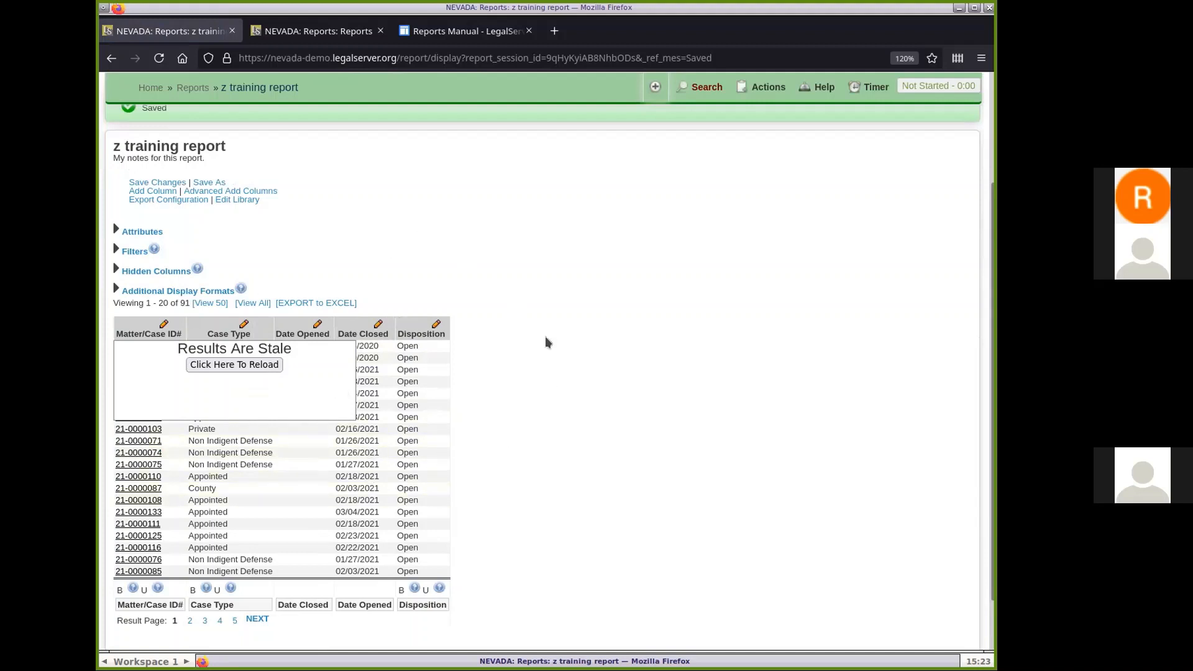
click(256, 367)
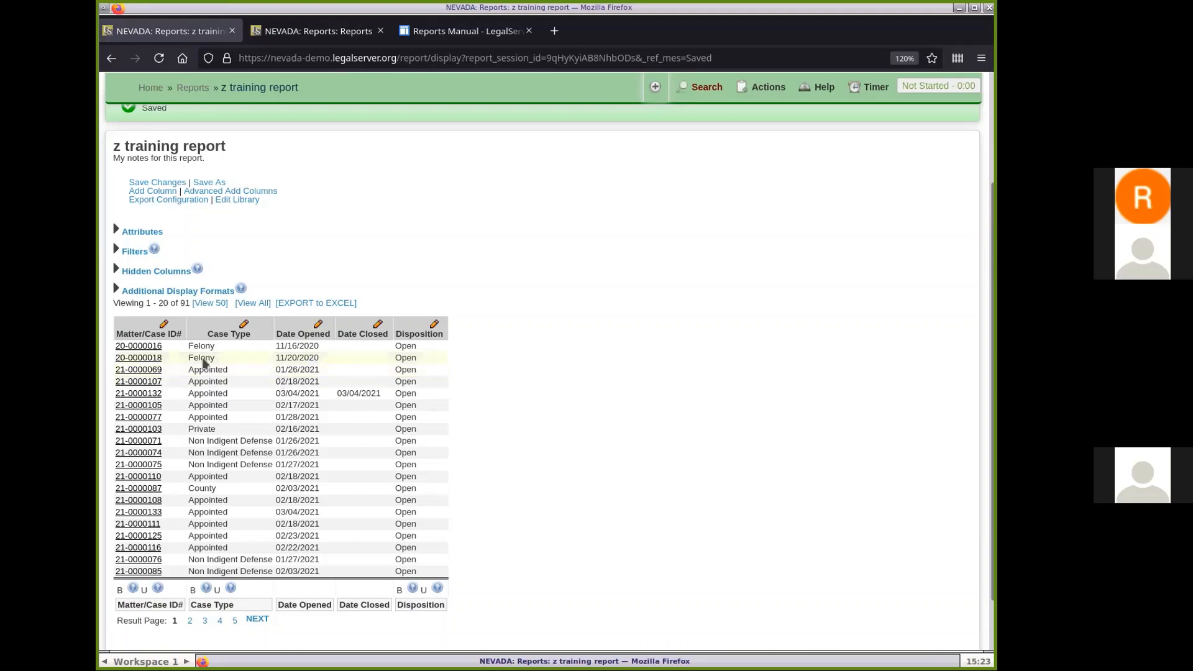
Step: Sort the report by Matter/Case ID# in ascending order and save the report changes
mouse_move(136, 323)
click(135, 325)
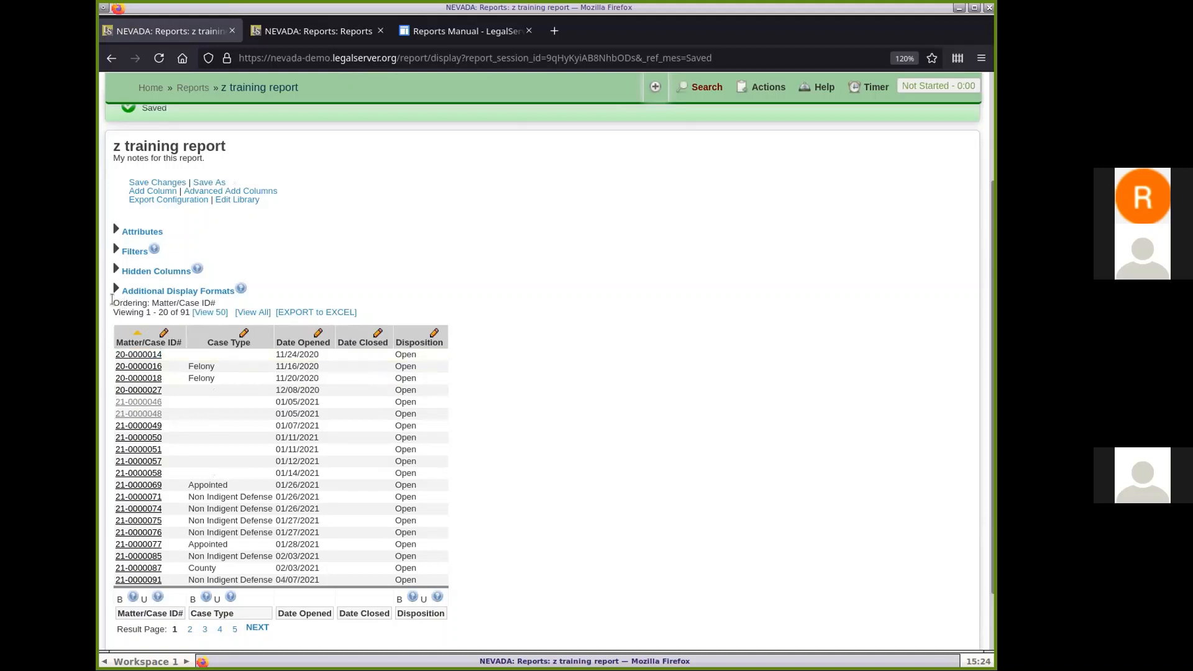
drag(112, 300, 224, 307)
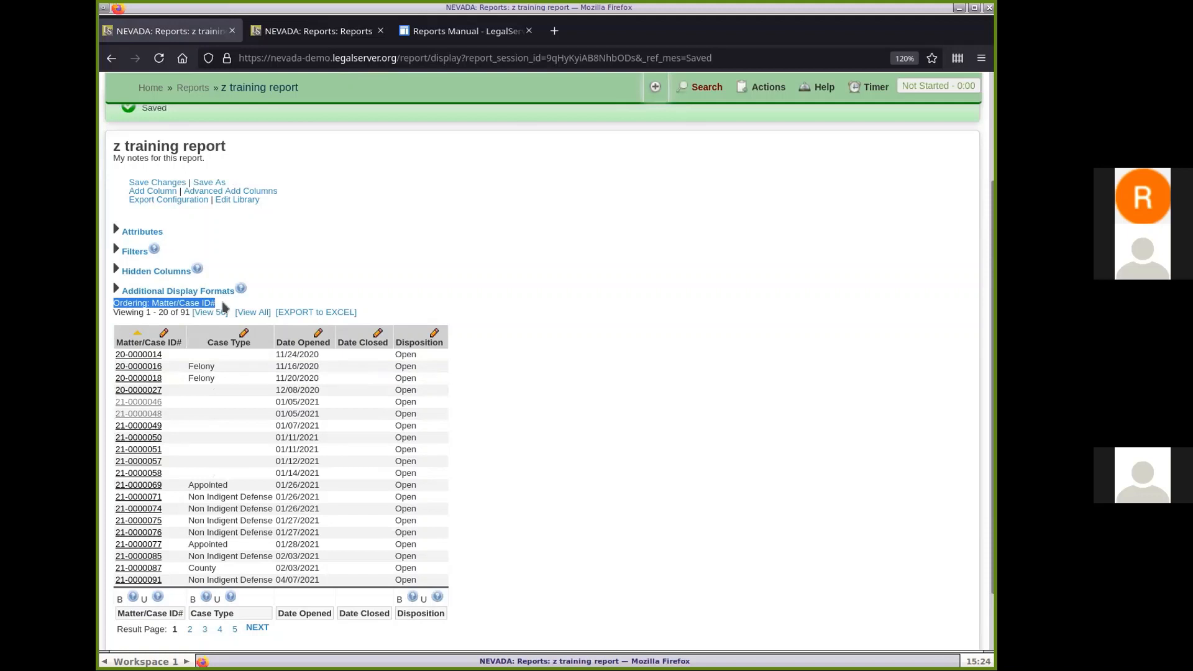
click(551, 350)
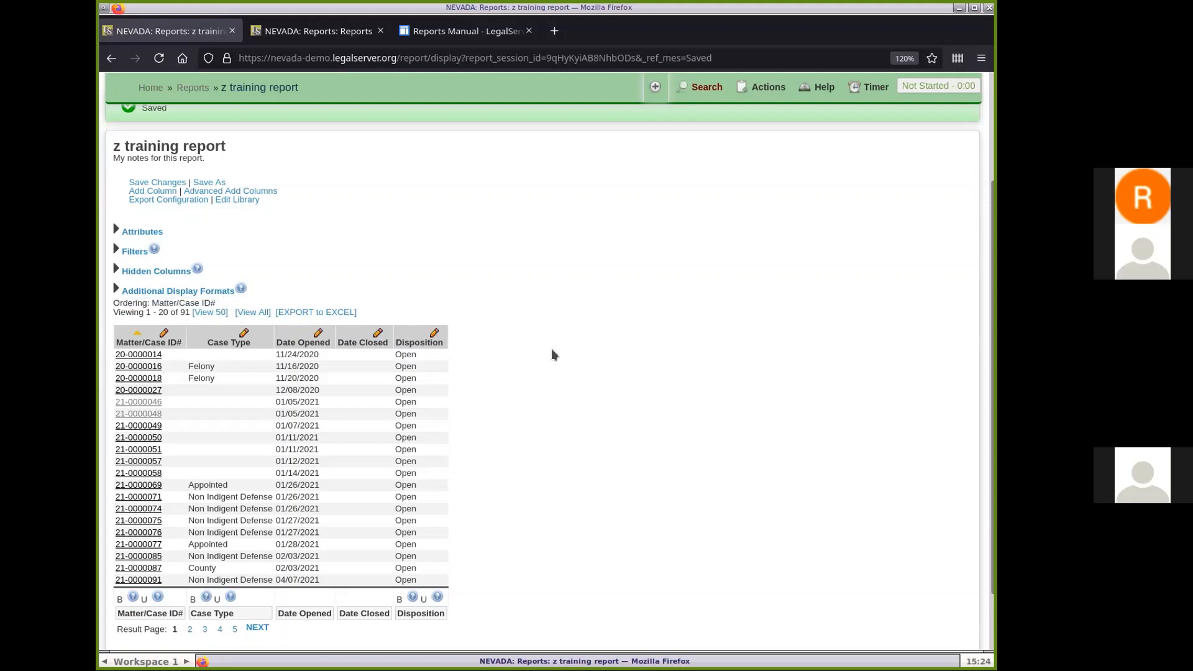
click(158, 182)
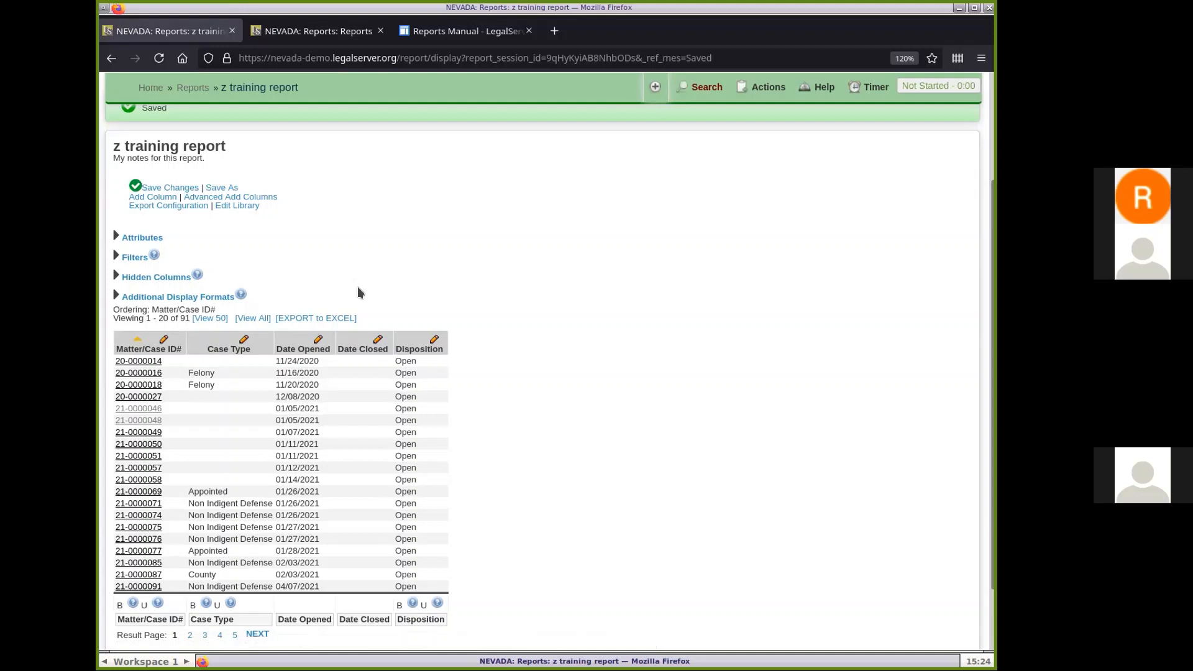
Step: Expand the report's filters and open the Disposition filter for editing
click(136, 258)
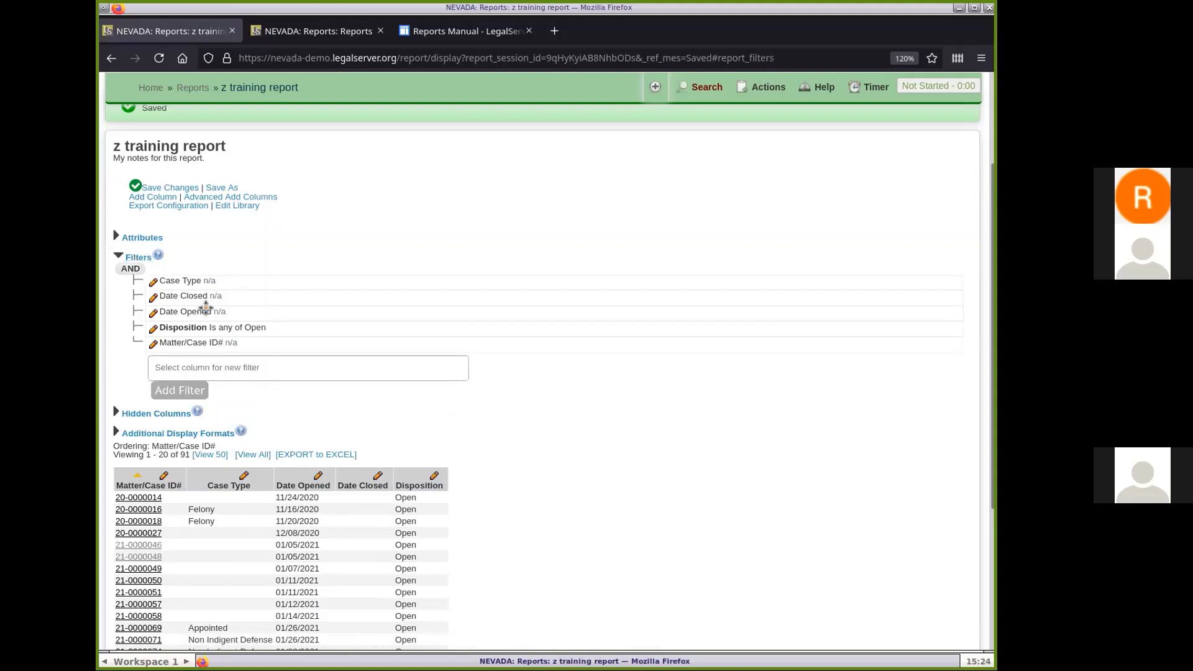
scroll(627, 435, down, 2)
scroll(627, 438, up, 1)
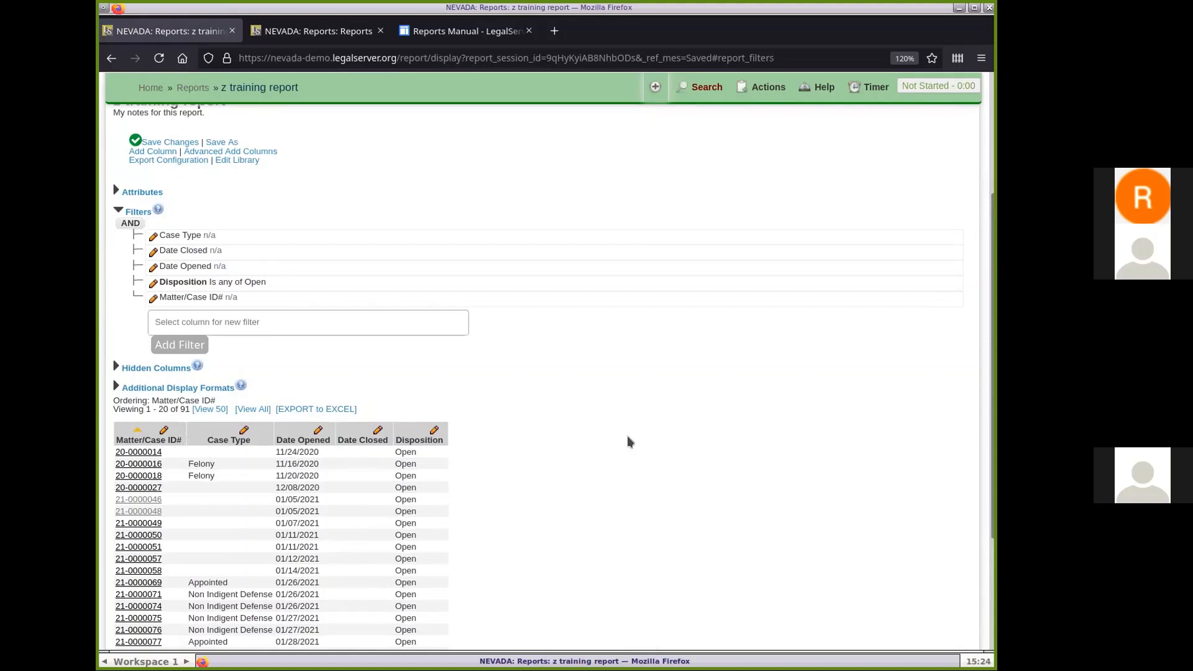
click(152, 283)
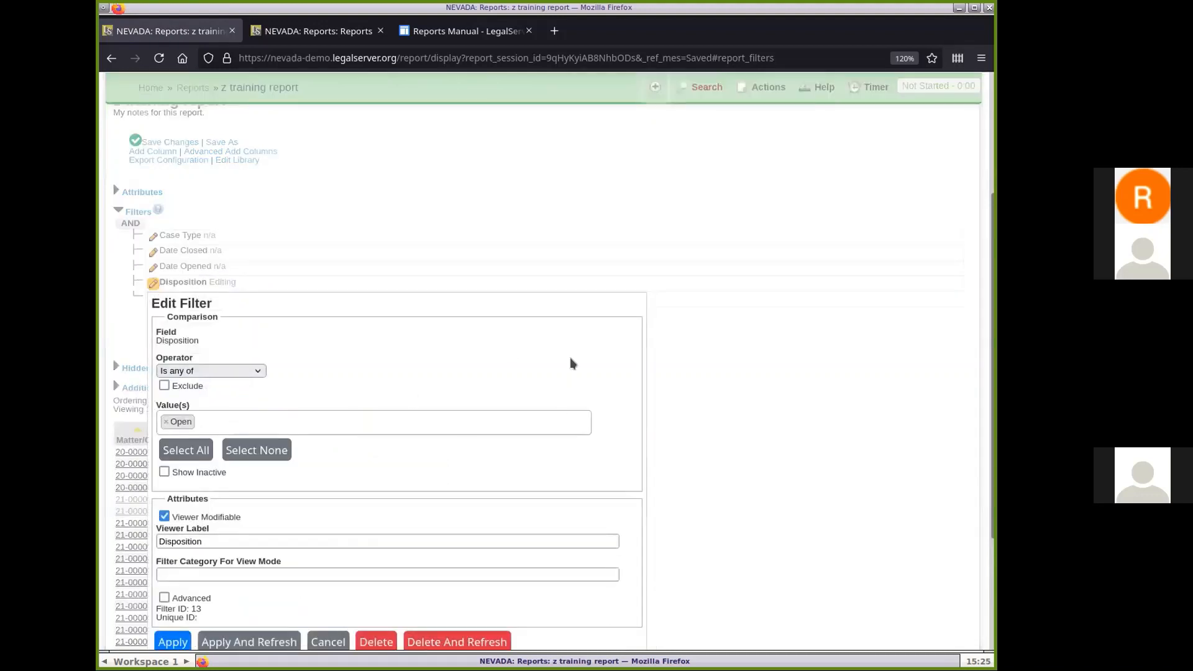
scroll(600, 356, down, 2)
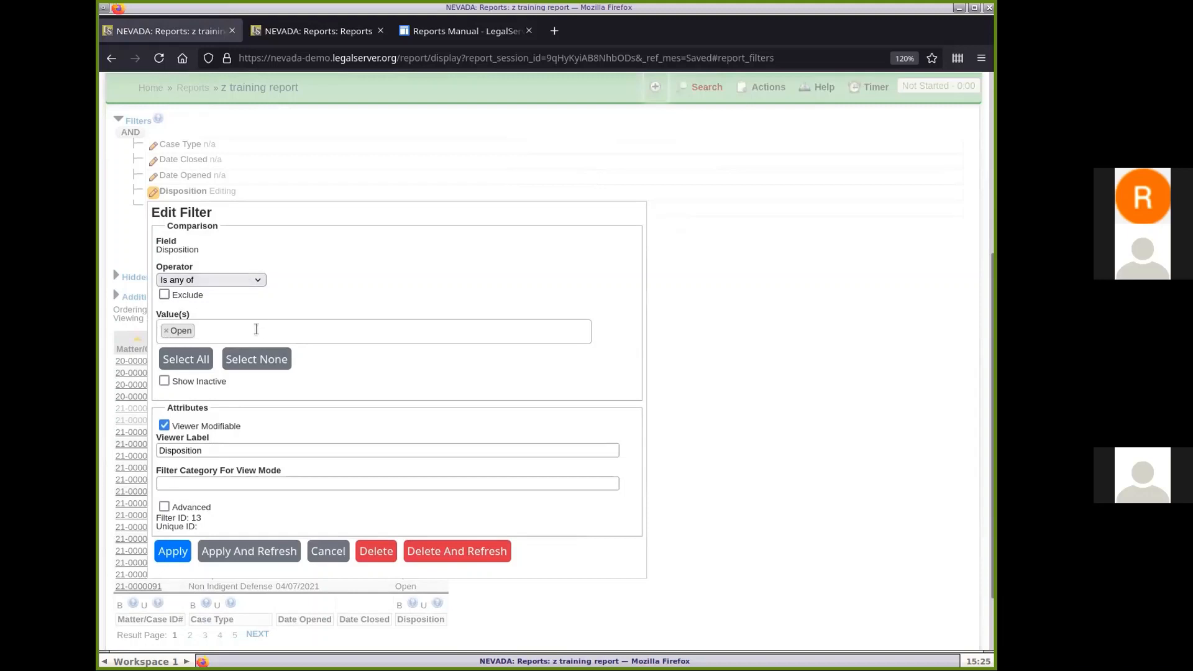
Step: Try adding Pending and selecting every value in the Disposition filter, and clear the whole selection
click(338, 328)
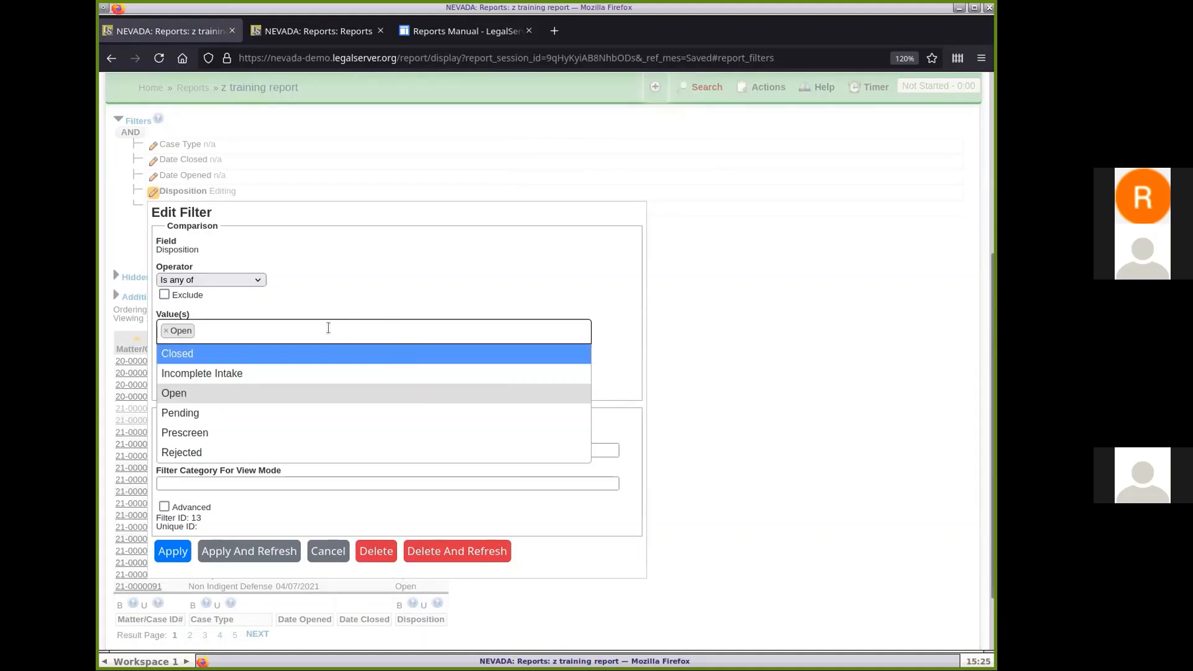
click(184, 414)
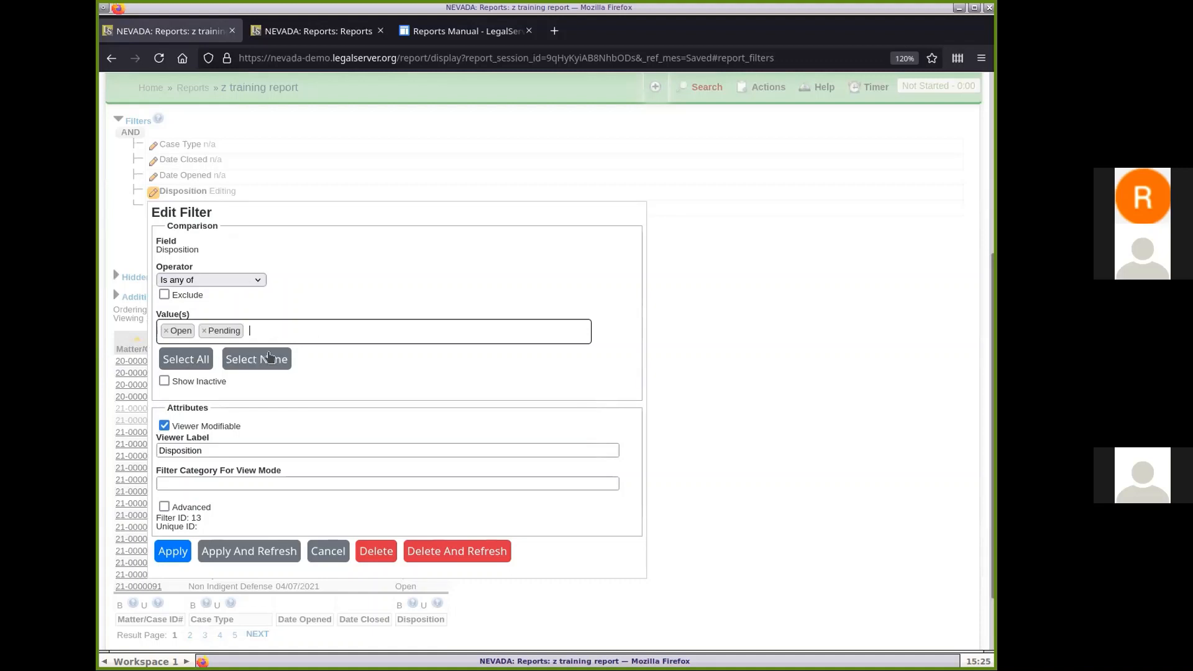
click(184, 358)
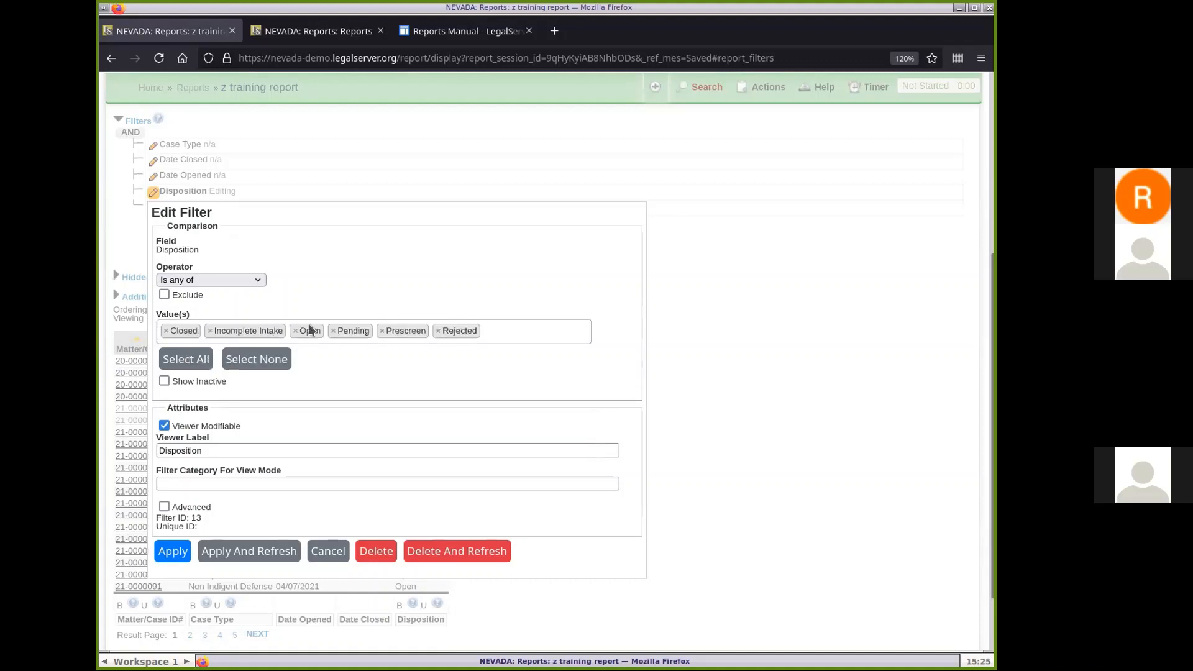
click(260, 360)
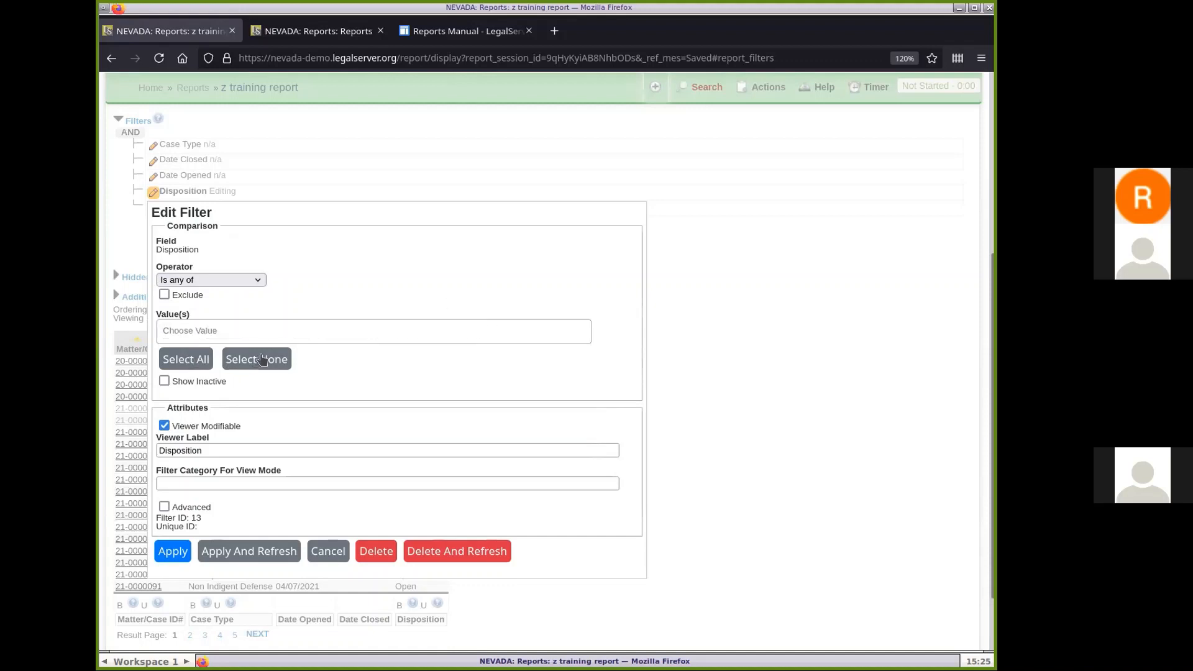
Step: Set the Disposition filter values to Open and Pending, and apply the filter with a refresh of the results
click(229, 330)
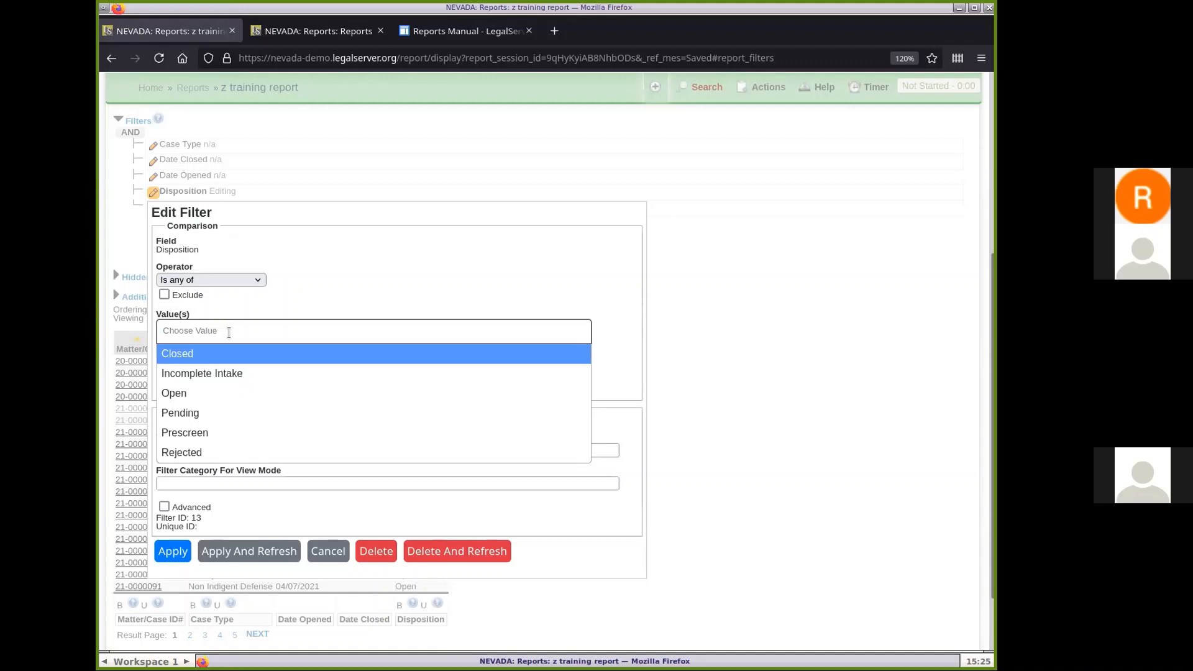
click(221, 393)
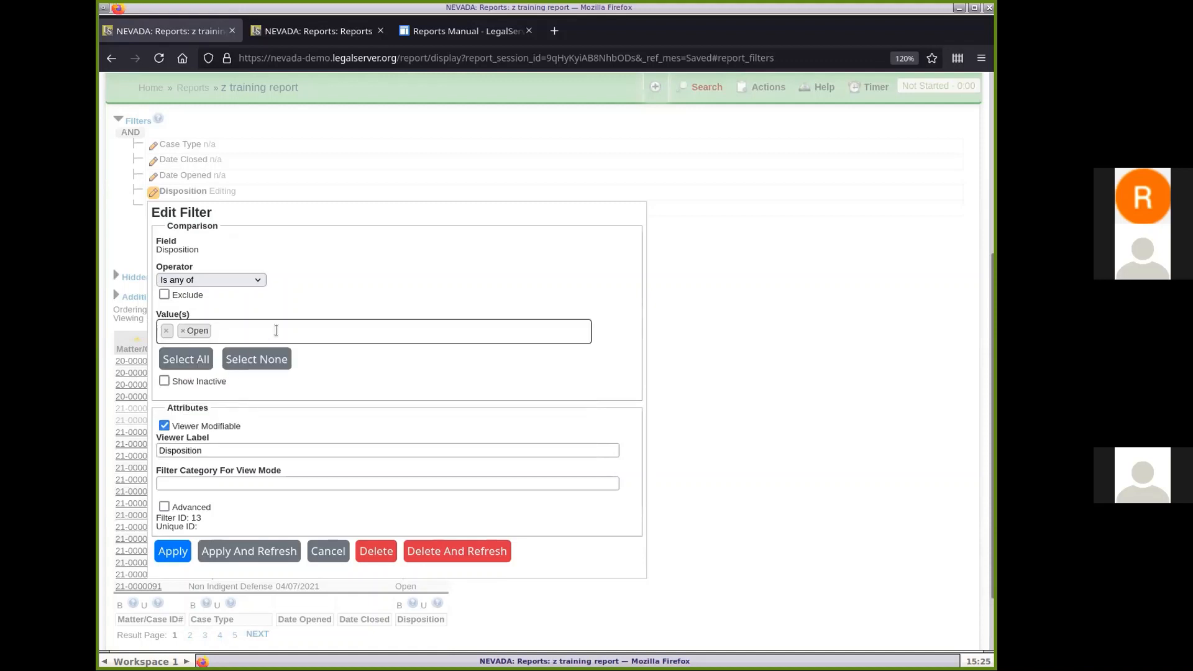
click(276, 330)
click(234, 412)
scroll(453, 341, down, 2)
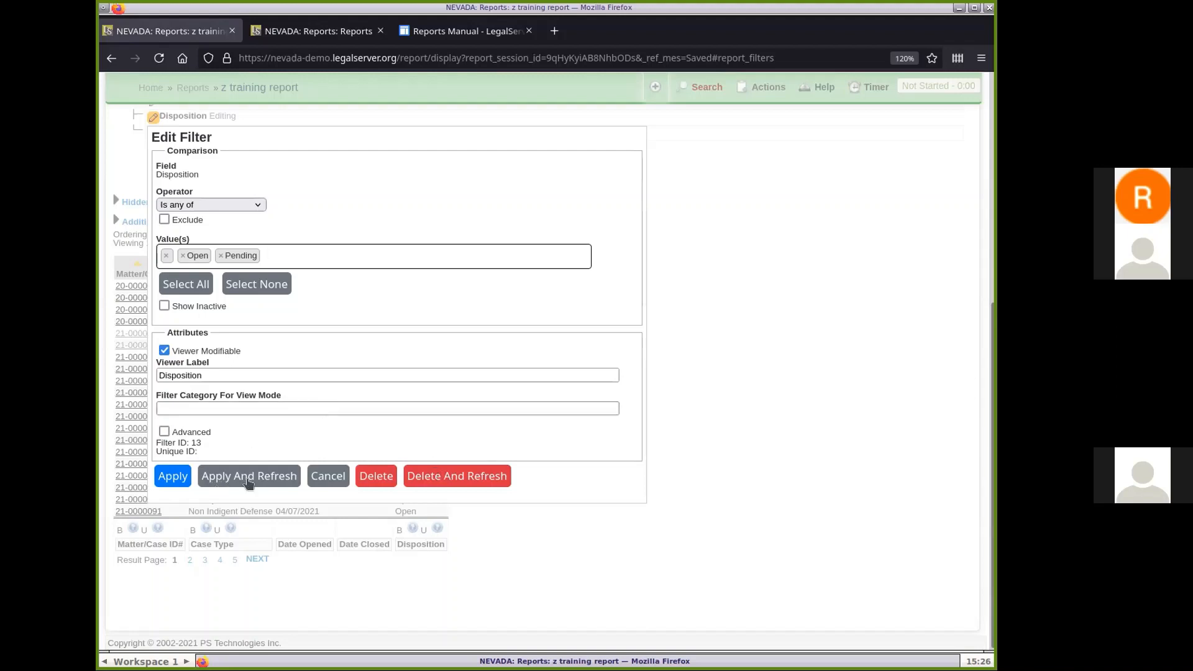
click(260, 479)
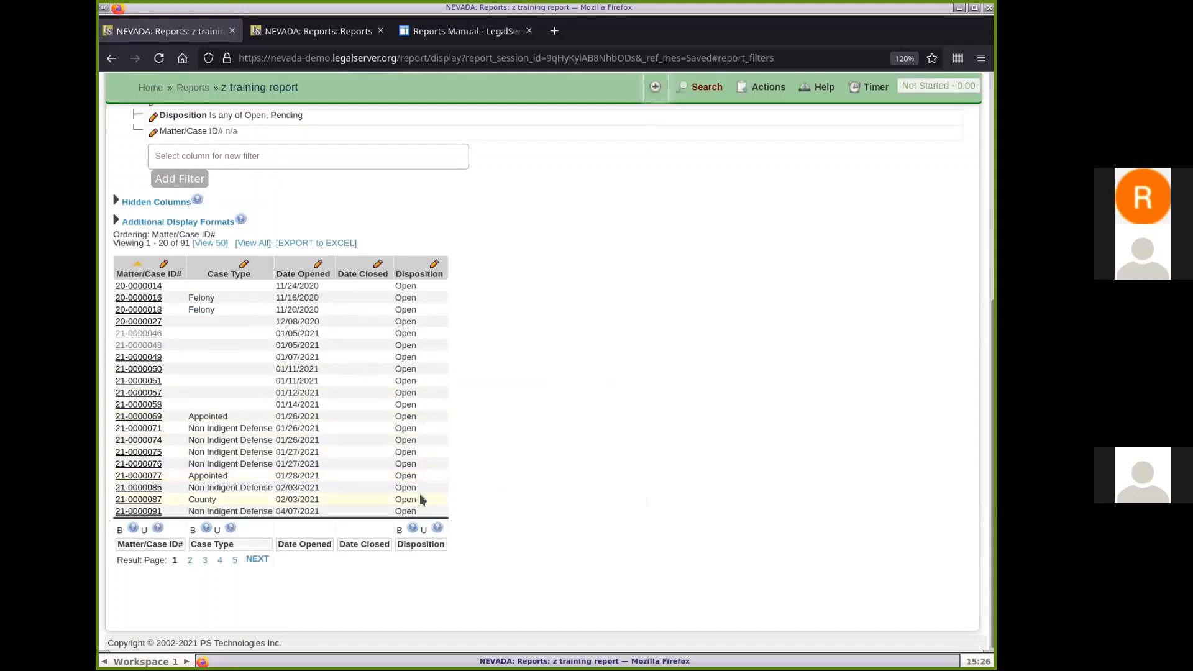
Step: Add Closed to the Disposition filter's values alongside Open and Pending, and apply the filter with a refresh of the results
scroll(611, 396, up, 3)
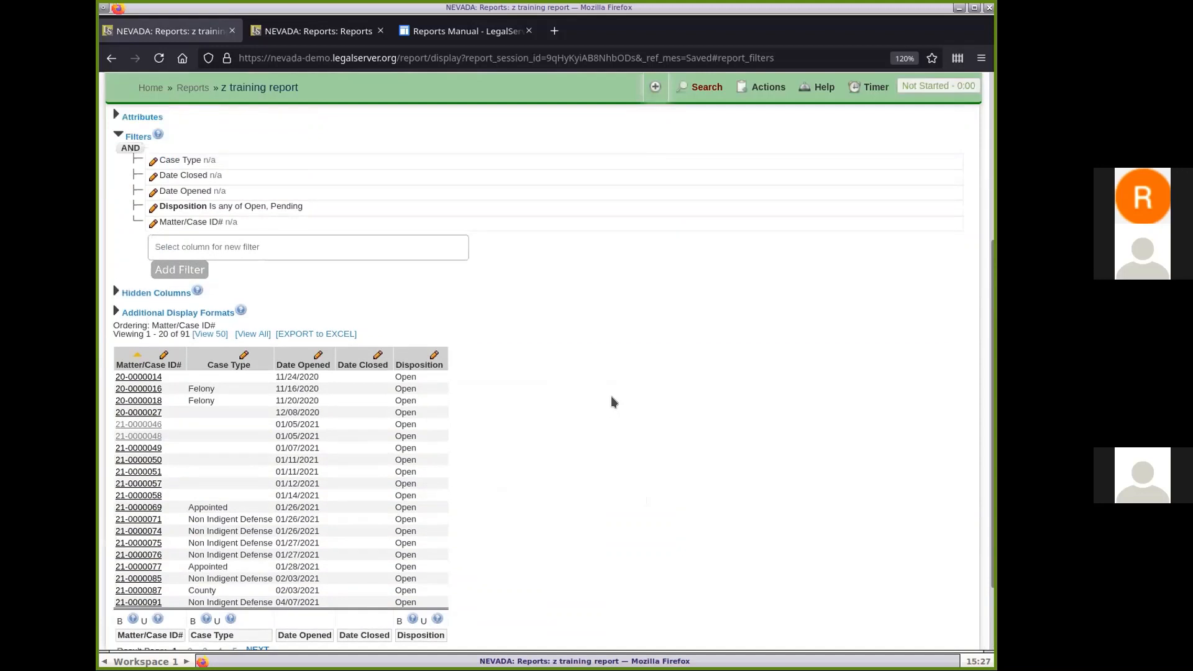
click(153, 208)
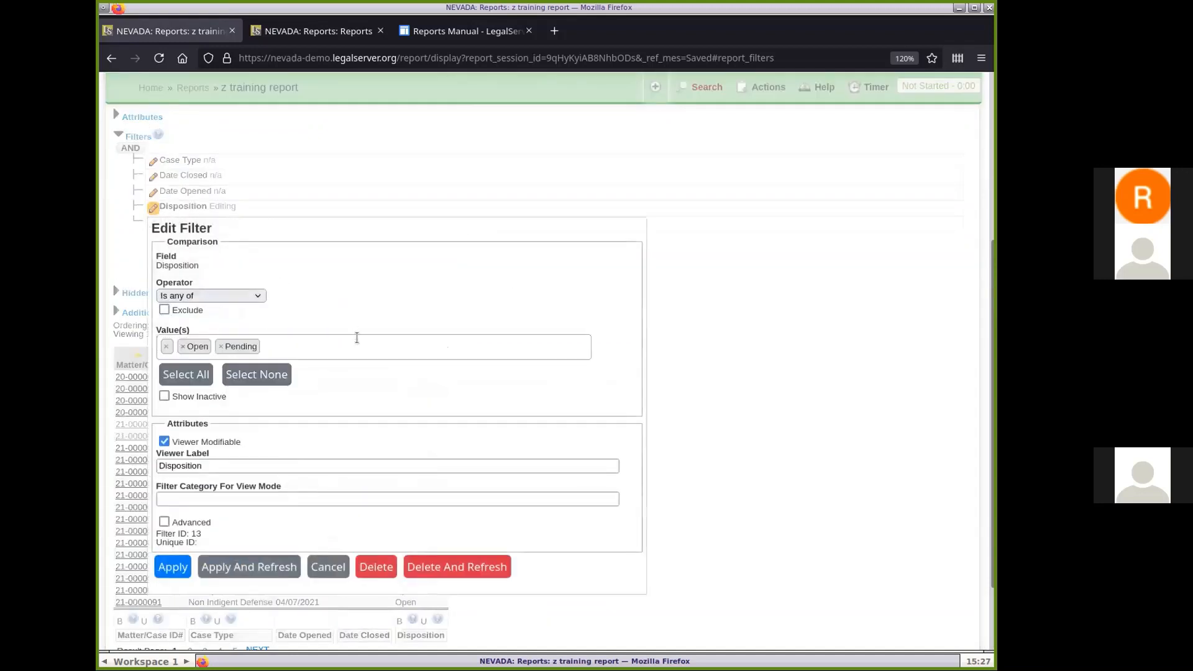
click(357, 337)
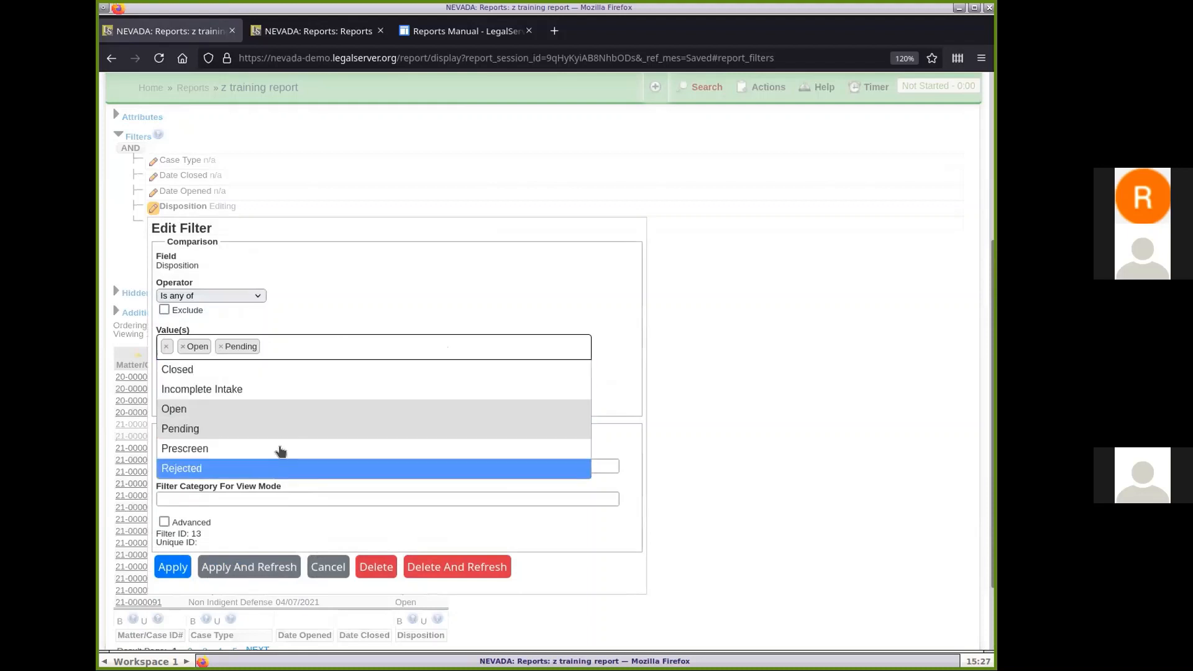
click(277, 373)
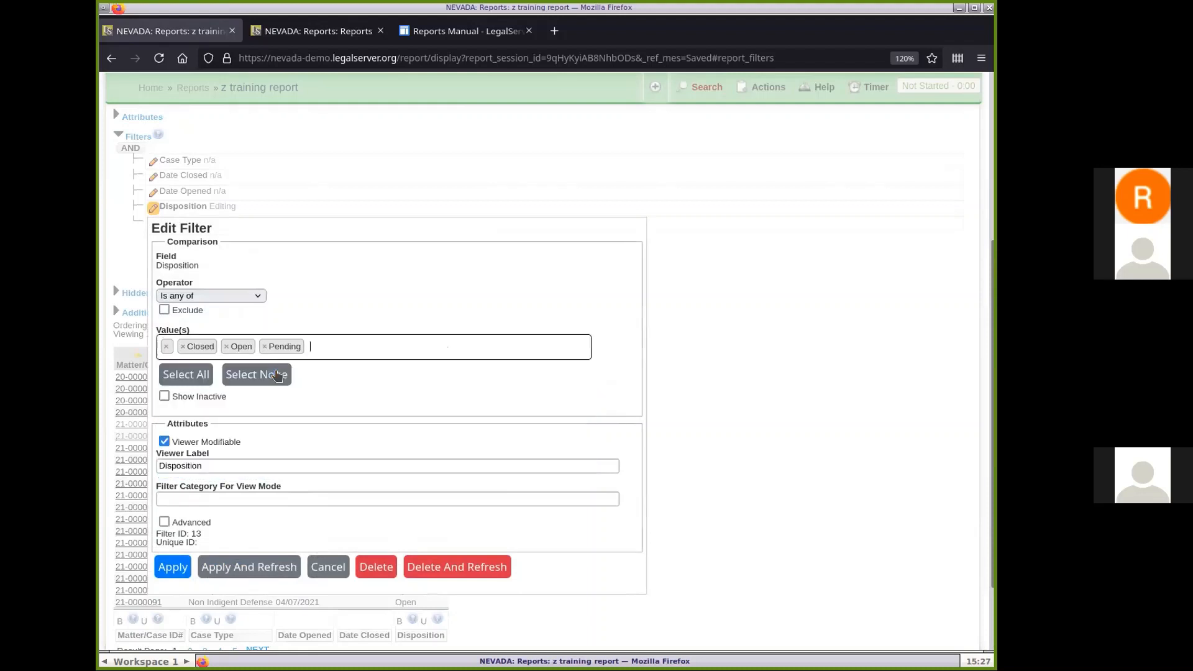
click(243, 567)
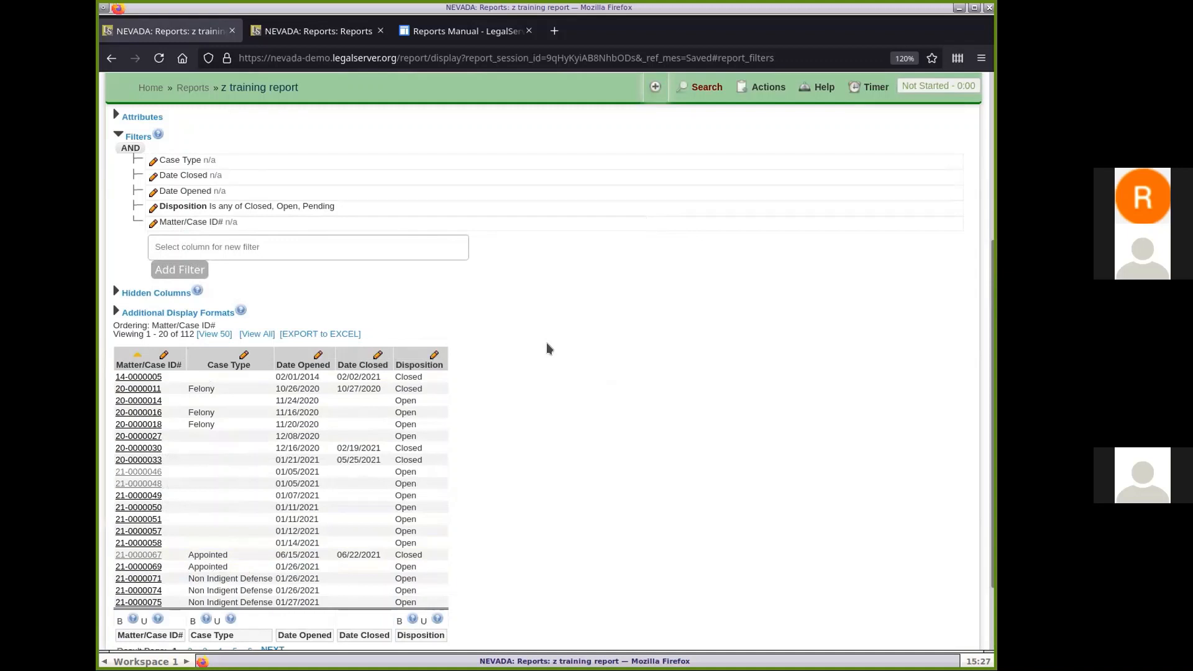
Step: Turn on the breakdown of counts by value beneath the Disposition and Case Type columns
scroll(547, 348, down, 3)
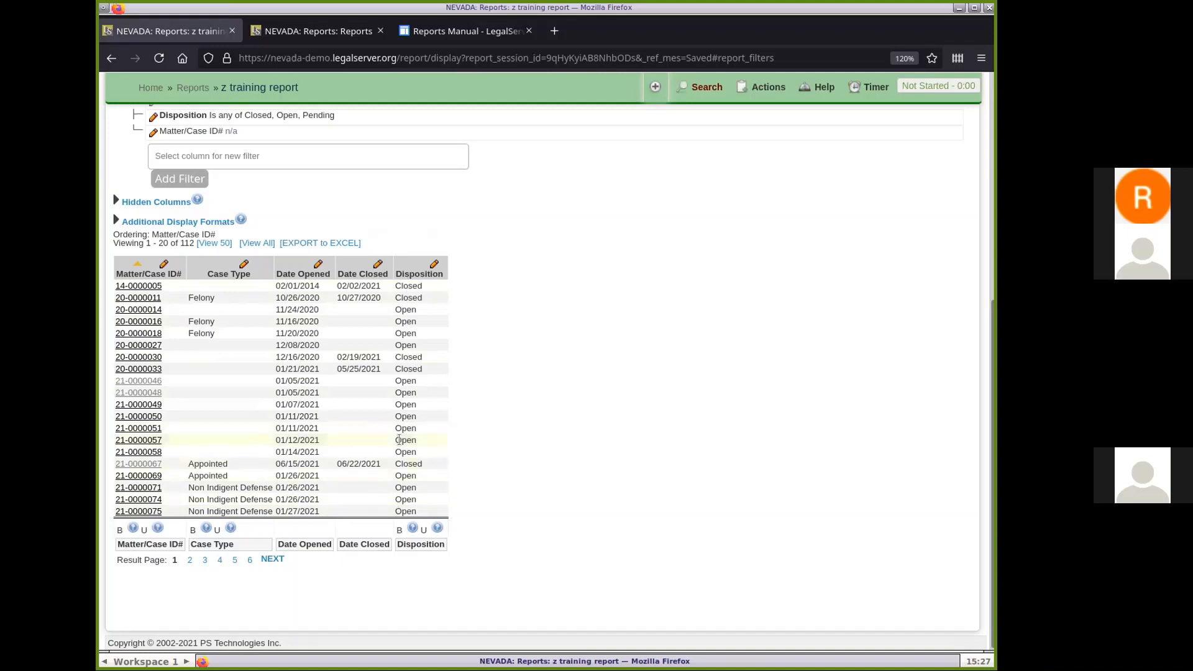
click(398, 530)
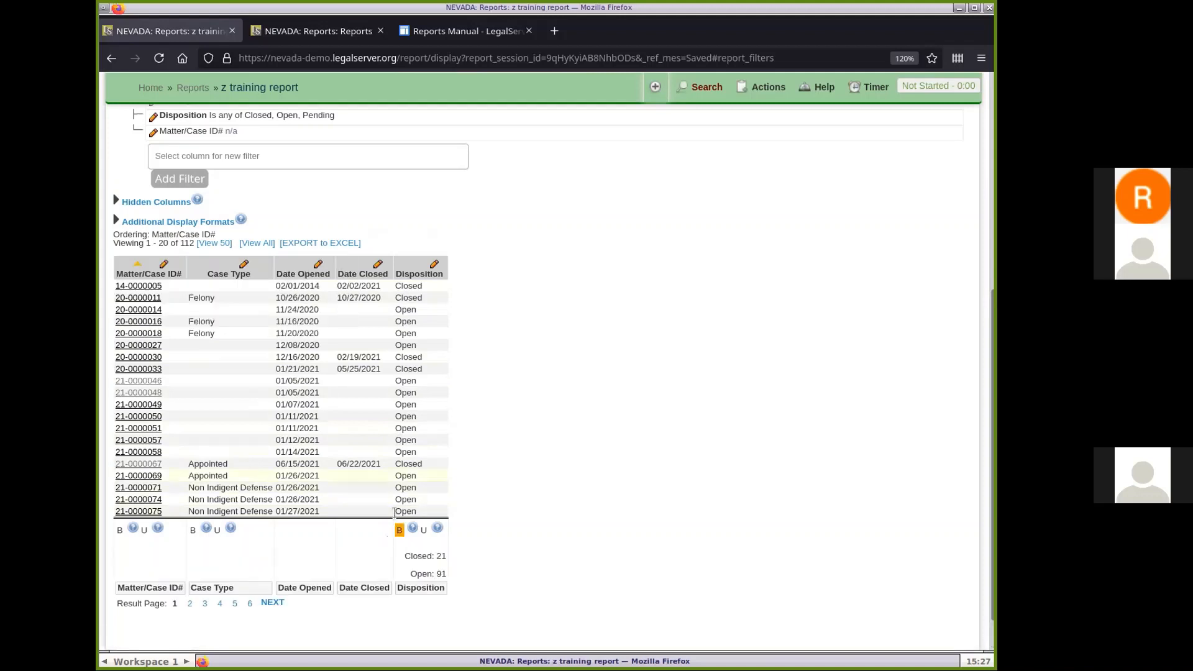
scroll(609, 393, down, 2)
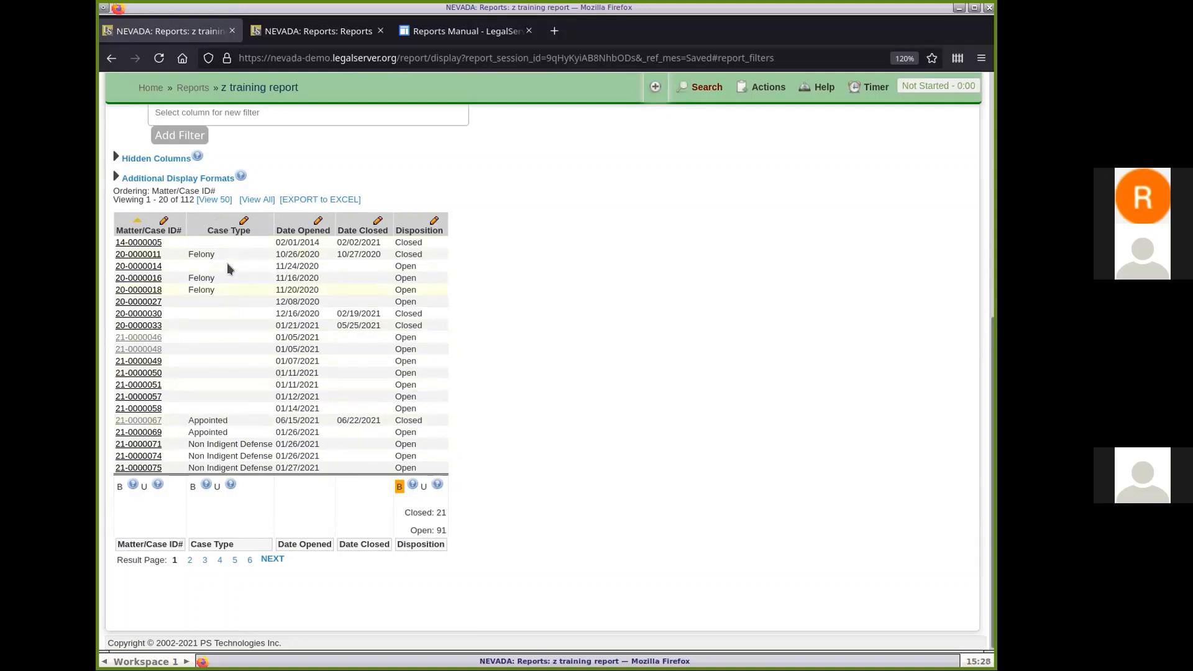
click(192, 487)
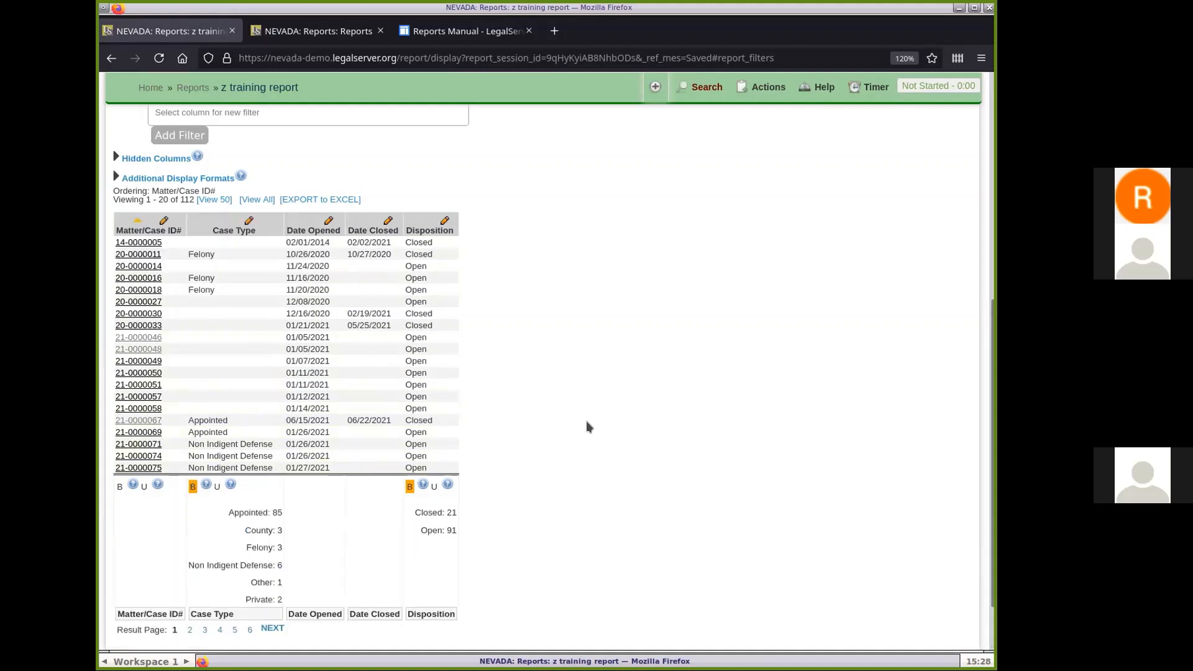
scroll(595, 426, down, 2)
scroll(594, 426, down, 1)
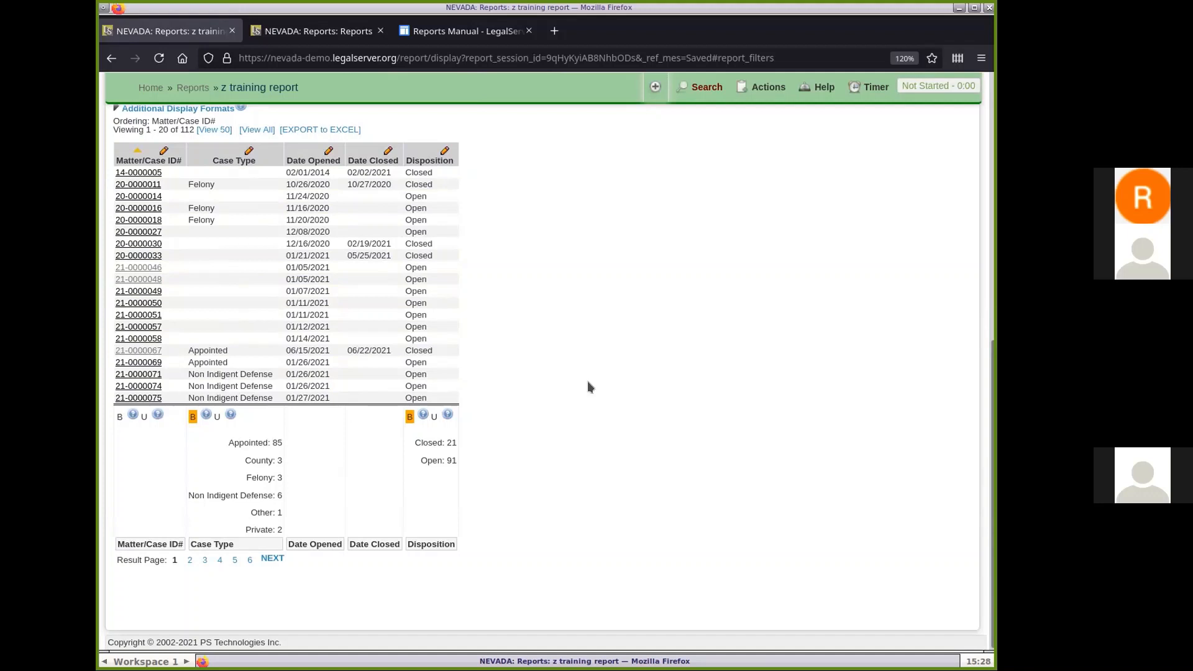
Step: Save the changes made to the training report
scroll(555, 390, up, 5)
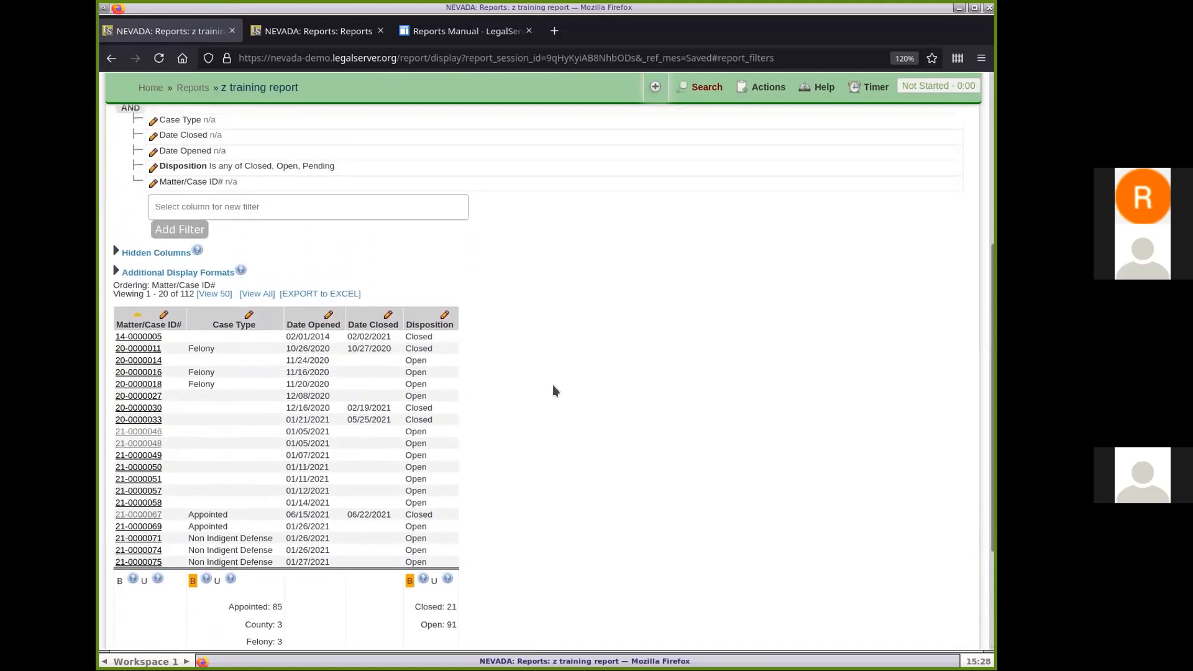
scroll(555, 390, up, 2)
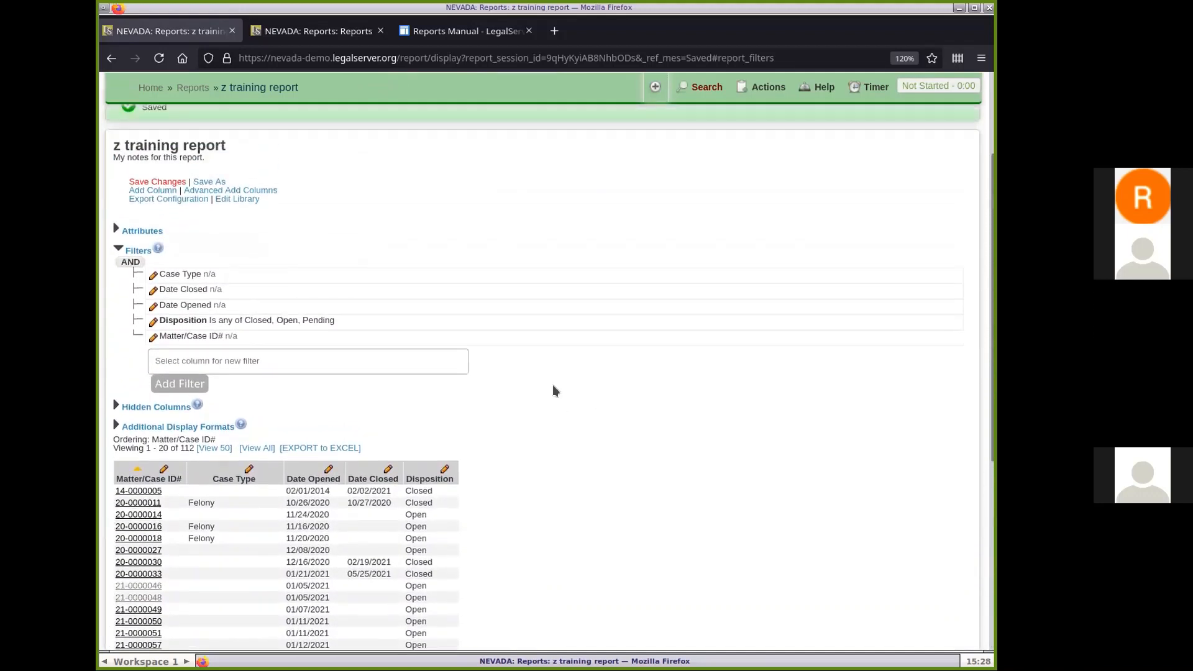
click(160, 181)
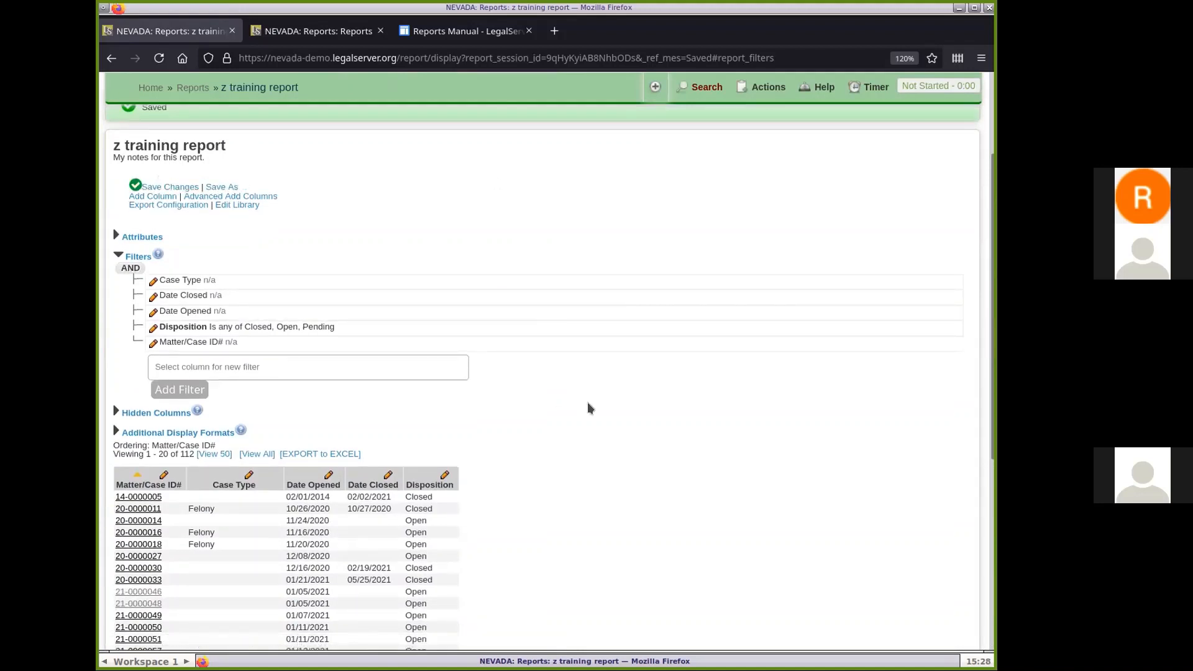
Step: Collapse the report's filters, expand its attributes and change the report name to "z training report of wonder"
scroll(589, 407, down, 4)
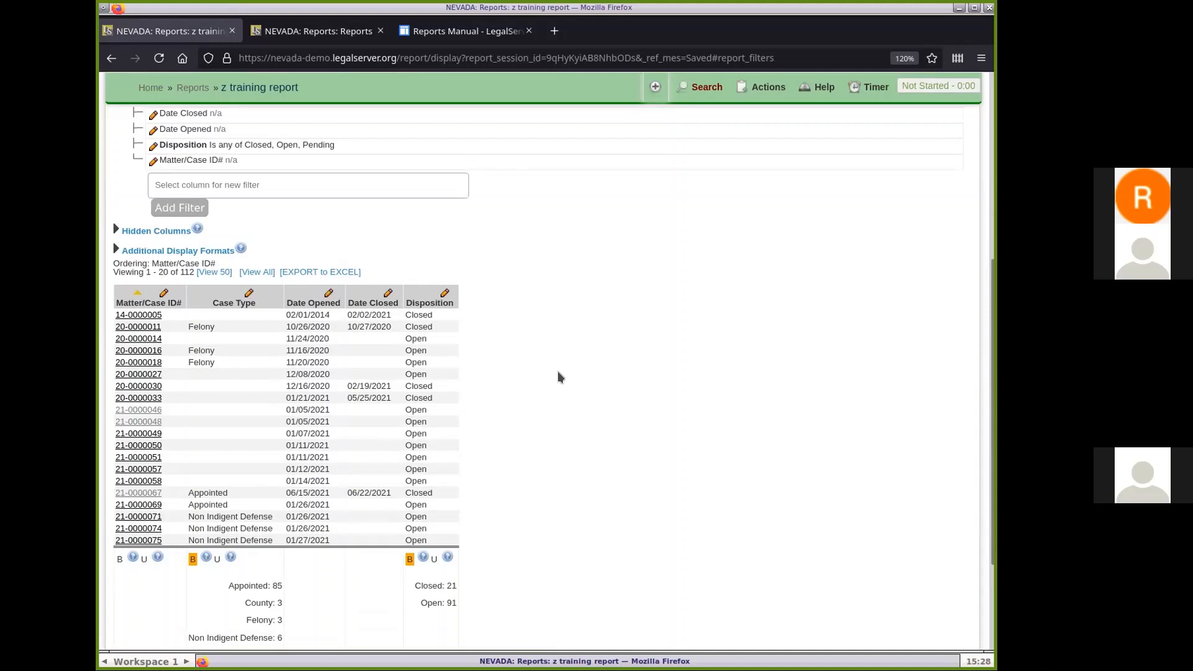
scroll(557, 377, up, 3)
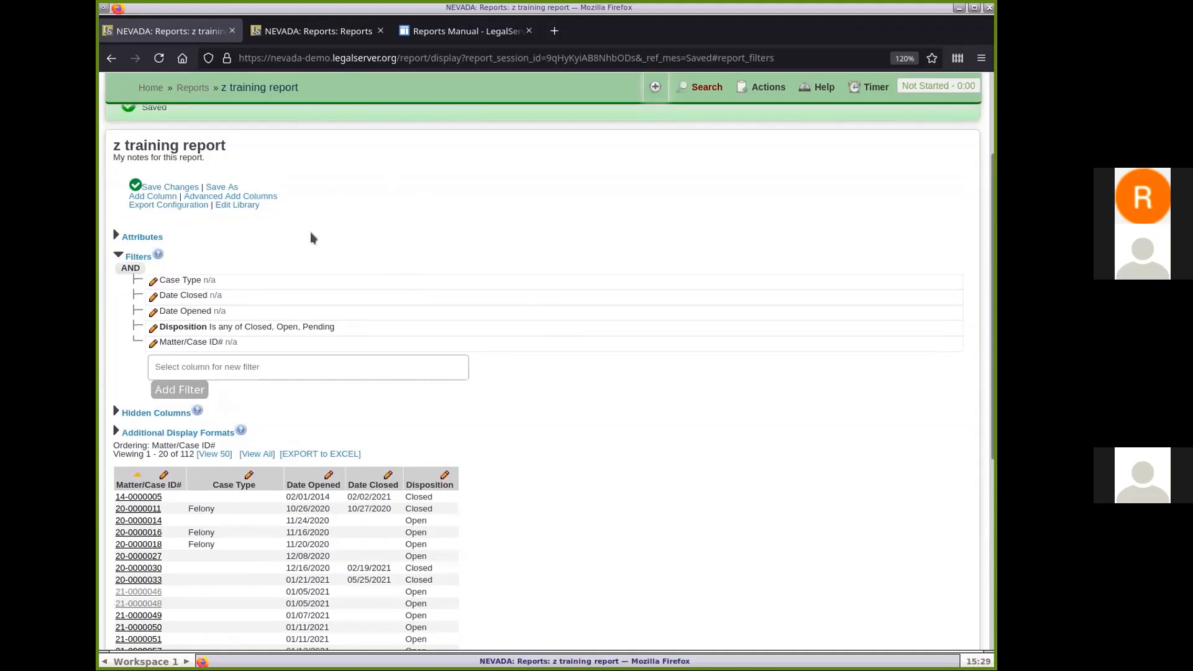
click(134, 256)
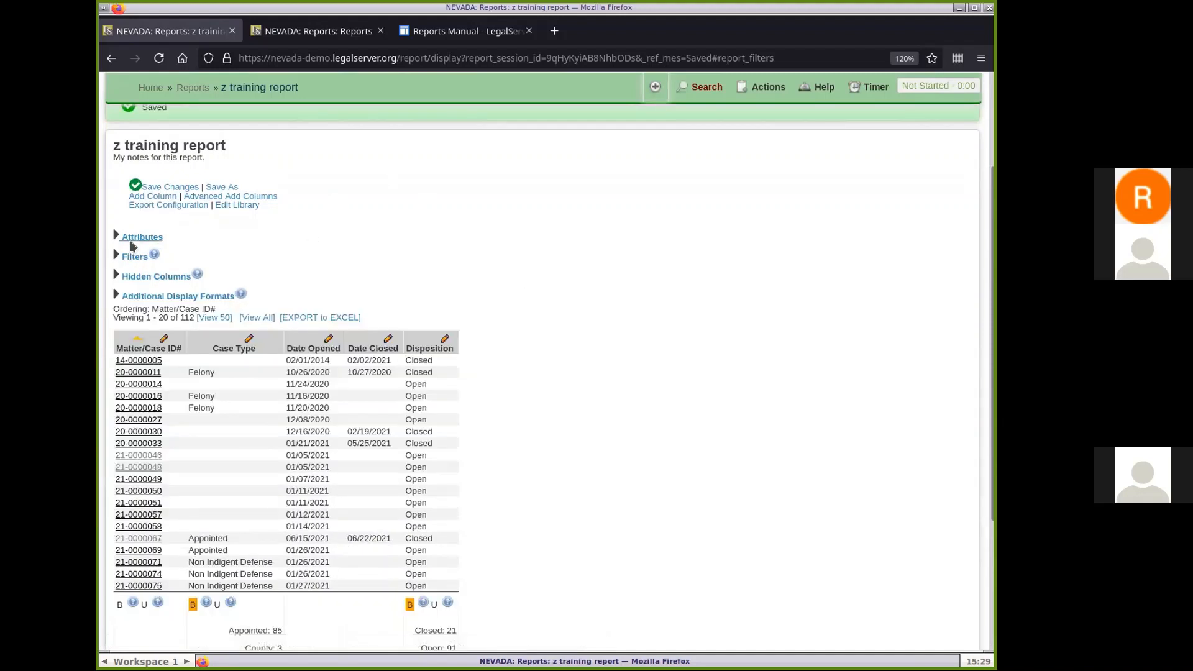
click(138, 237)
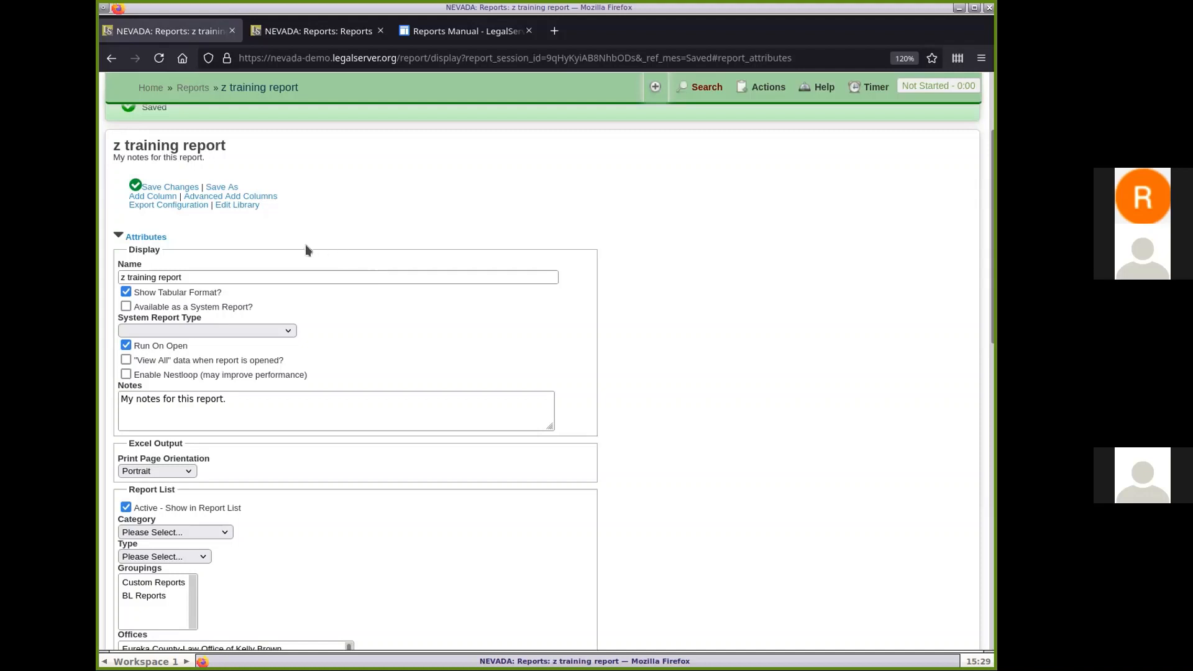
click(205, 272)
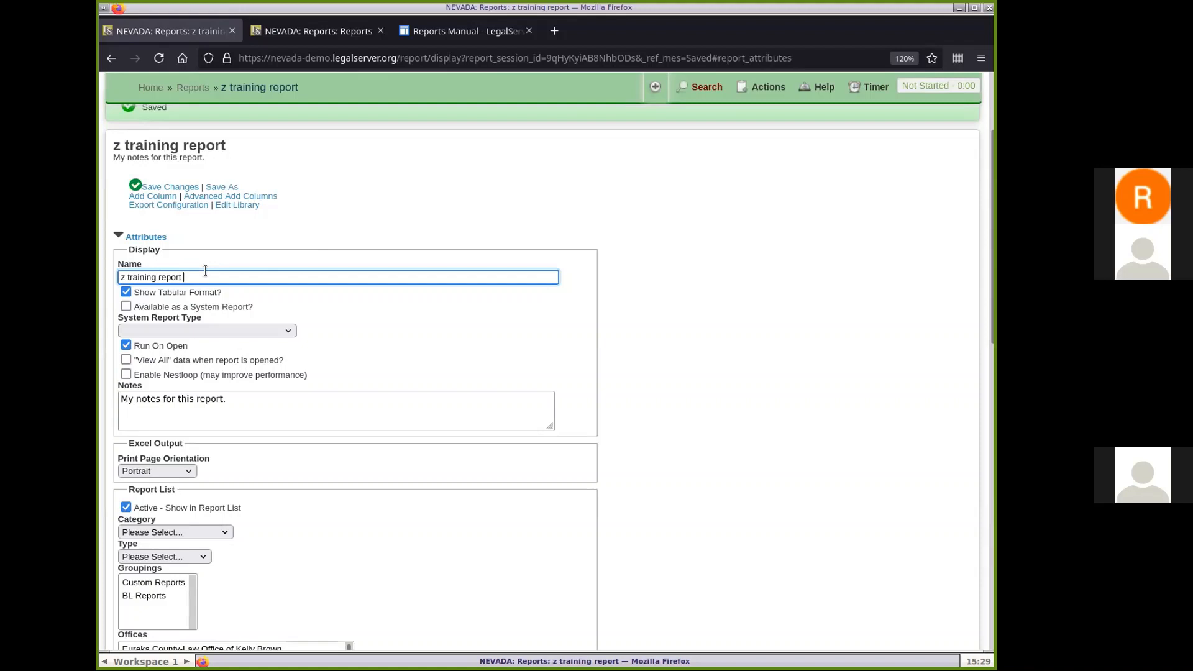
text(of wonder)
key(Tab)
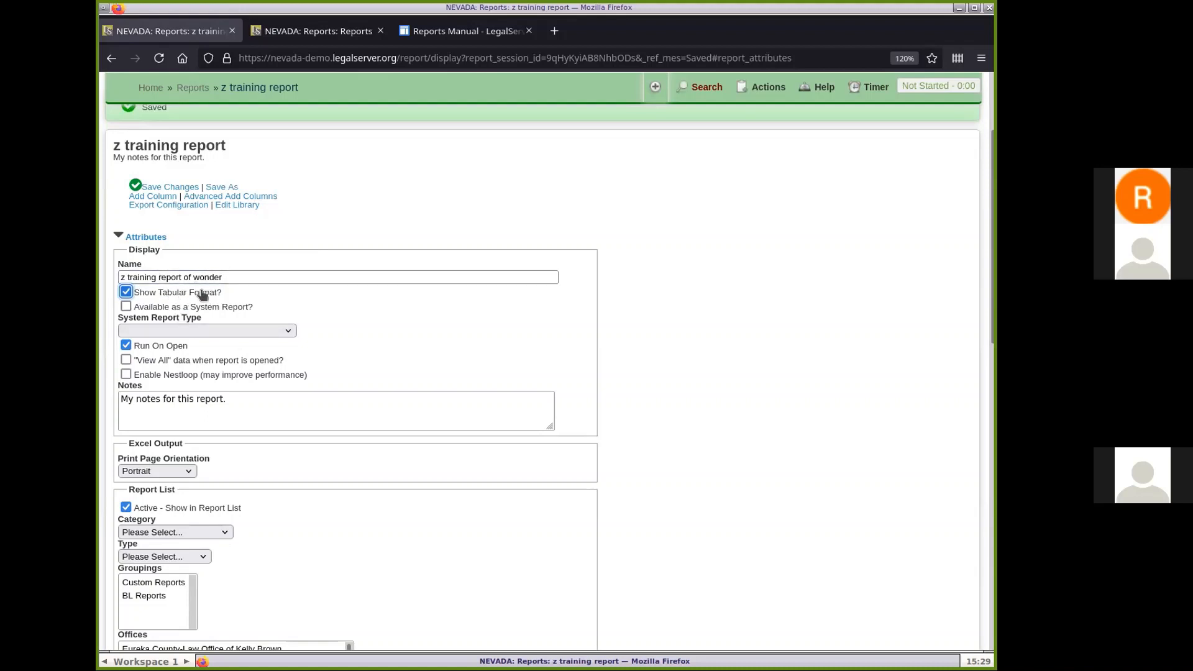
Step: Examine the report's display attributes and the line above the results stating how many records are being viewed
scroll(685, 385, down, 5)
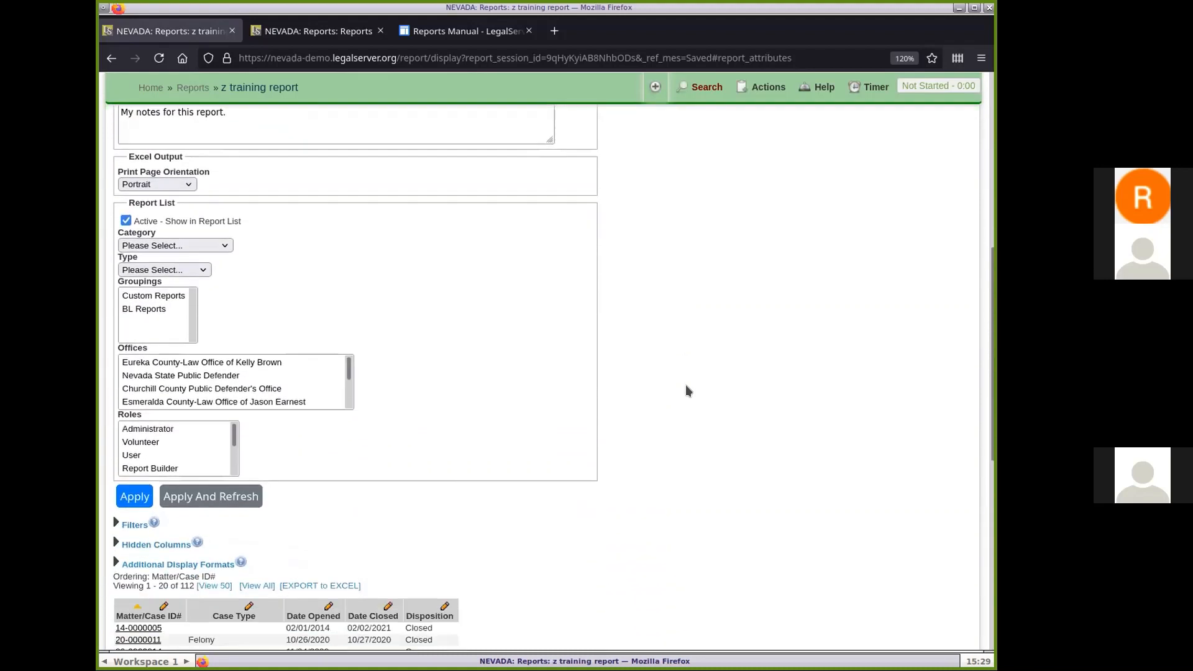
scroll(685, 385, down, 3)
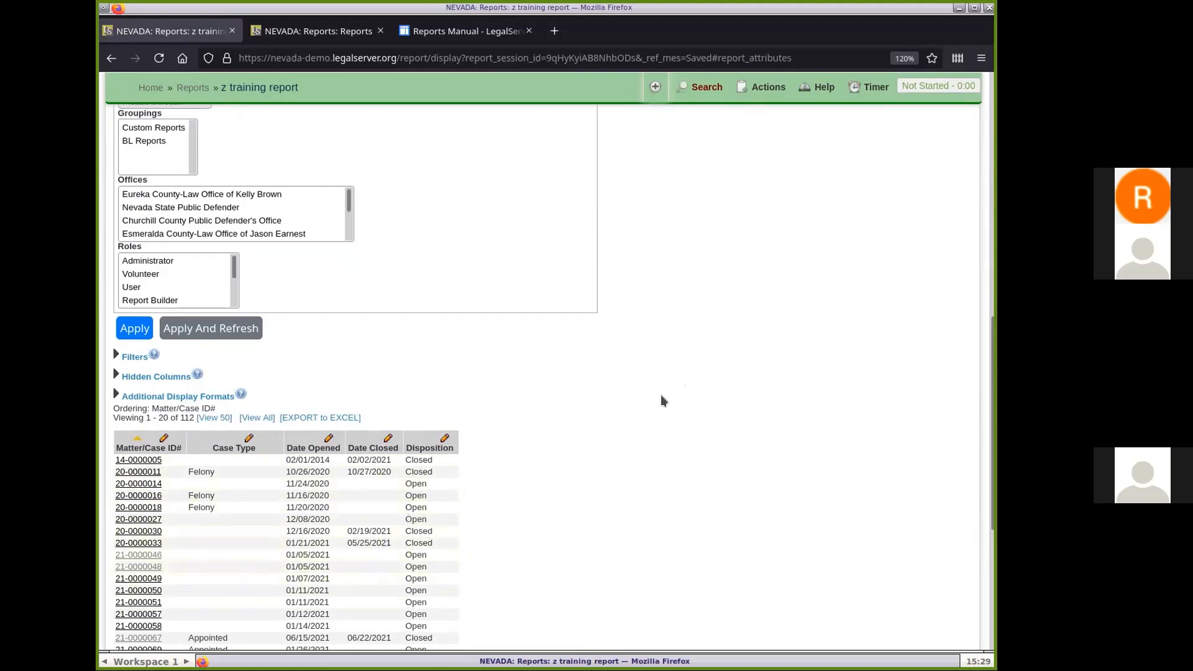
scroll(661, 394, up, 10)
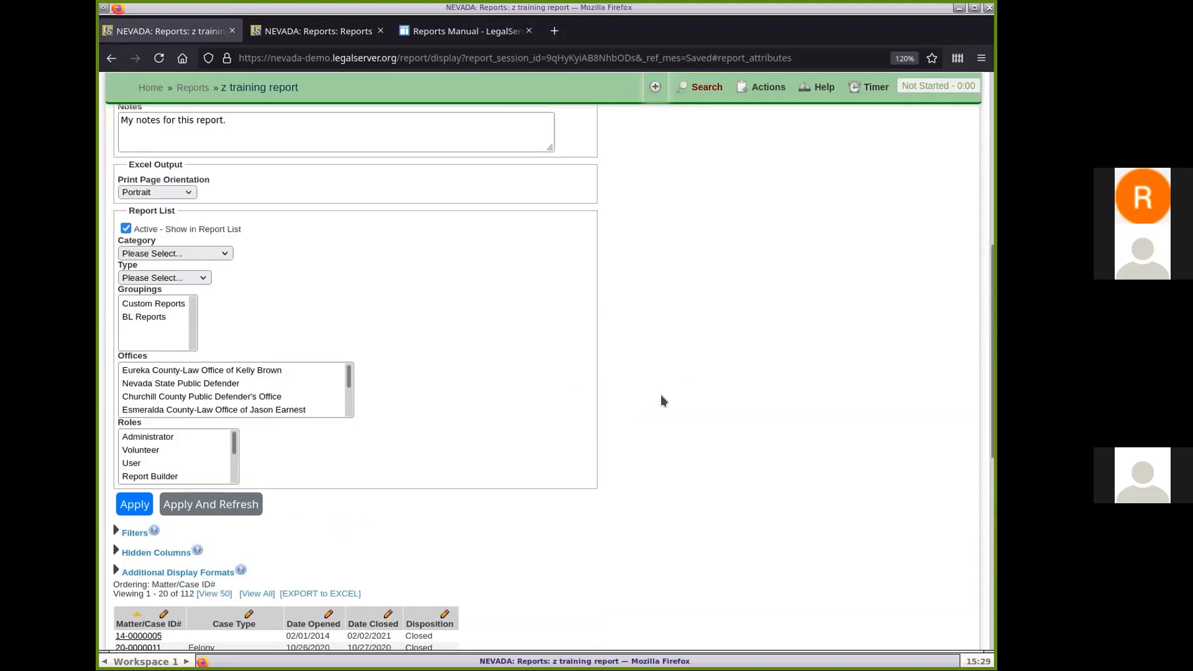
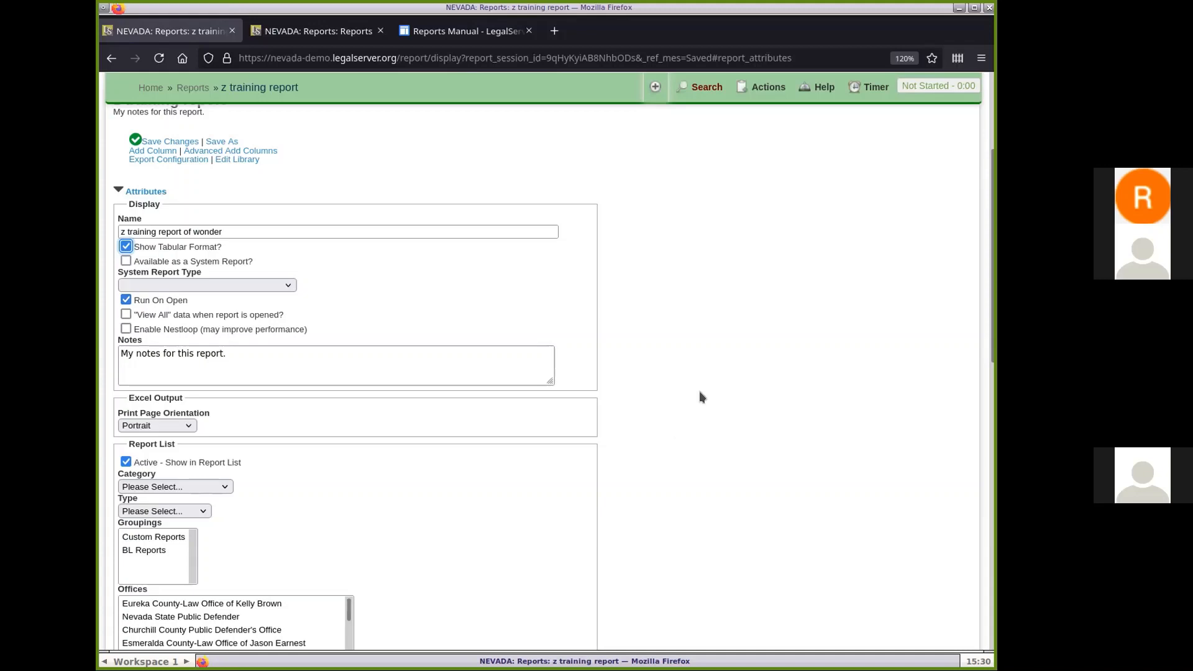
scroll(699, 389, down, 8)
scroll(699, 389, down, 3)
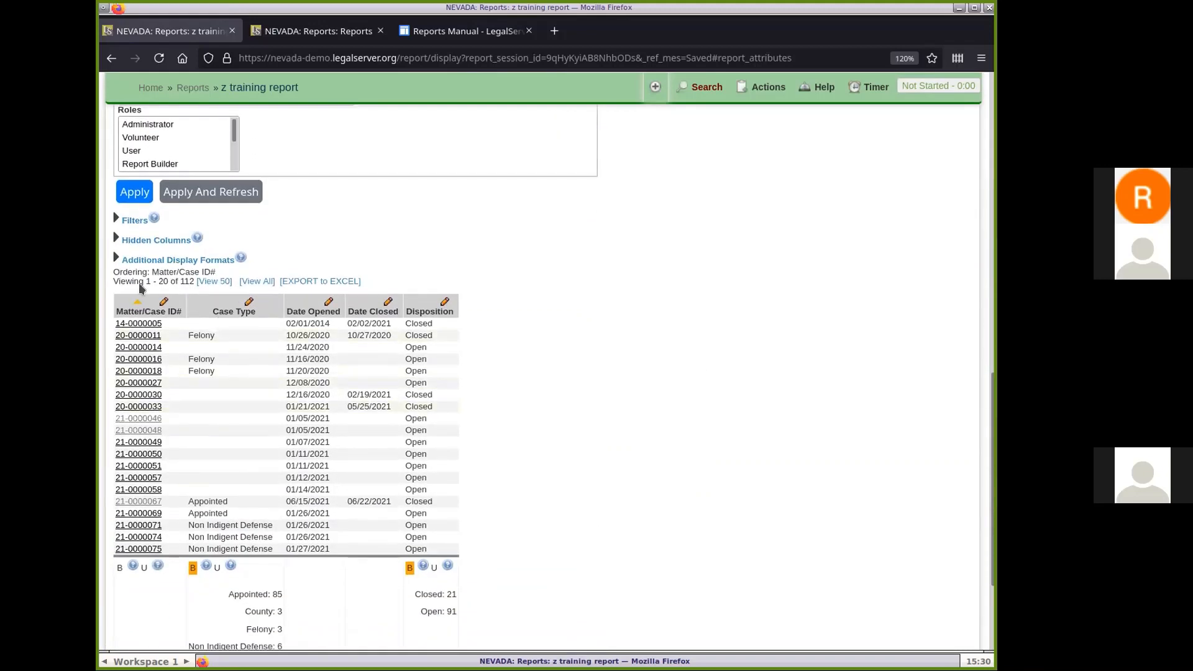
drag(114, 281, 193, 281)
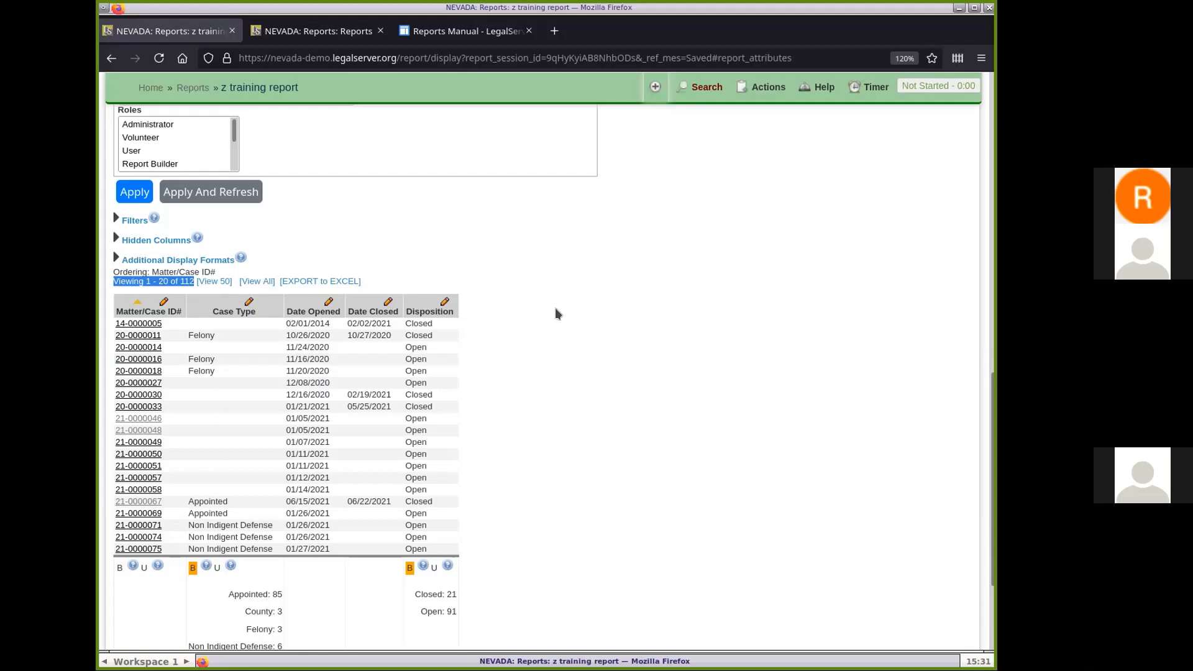
scroll(583, 300, up, 5)
scroll(583, 299, up, 5)
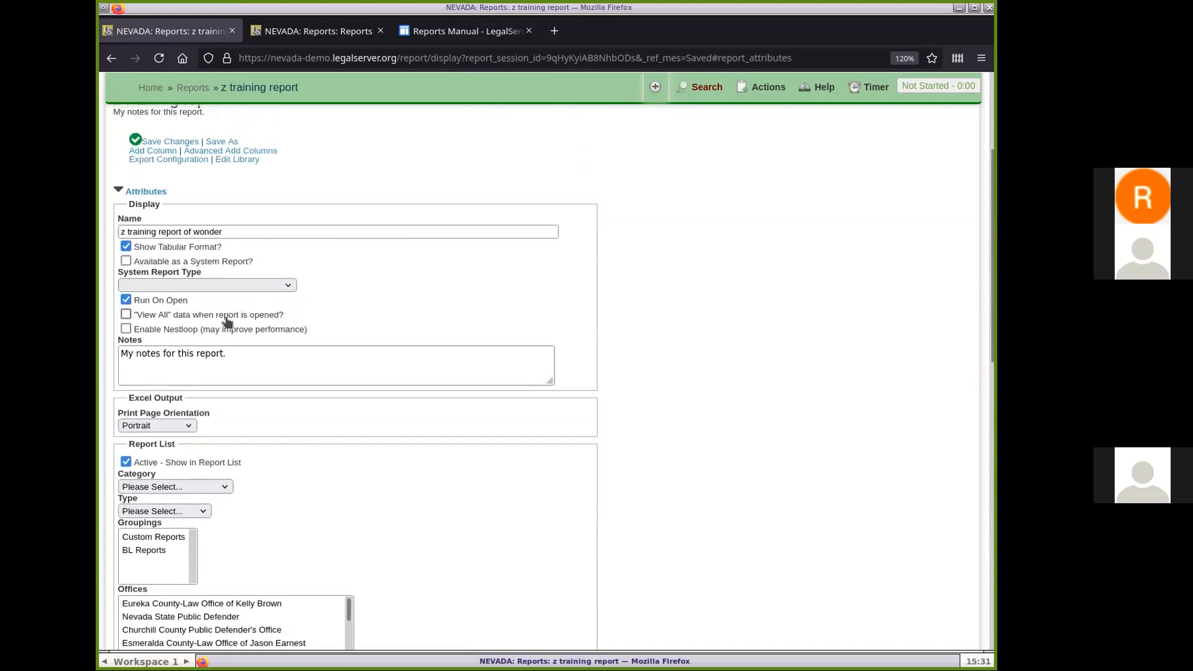
scroll(674, 338, down, 3)
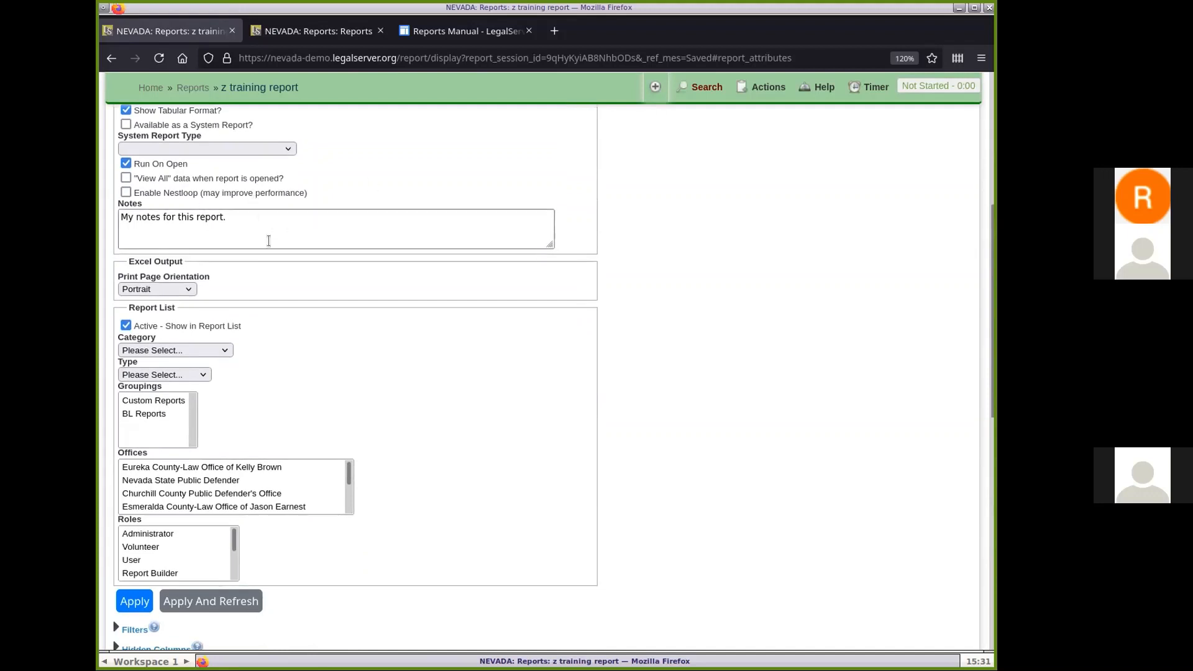
Step: Review the report's Notes text and the print page orientation choices for Excel output, keeping Portrait
click(249, 210)
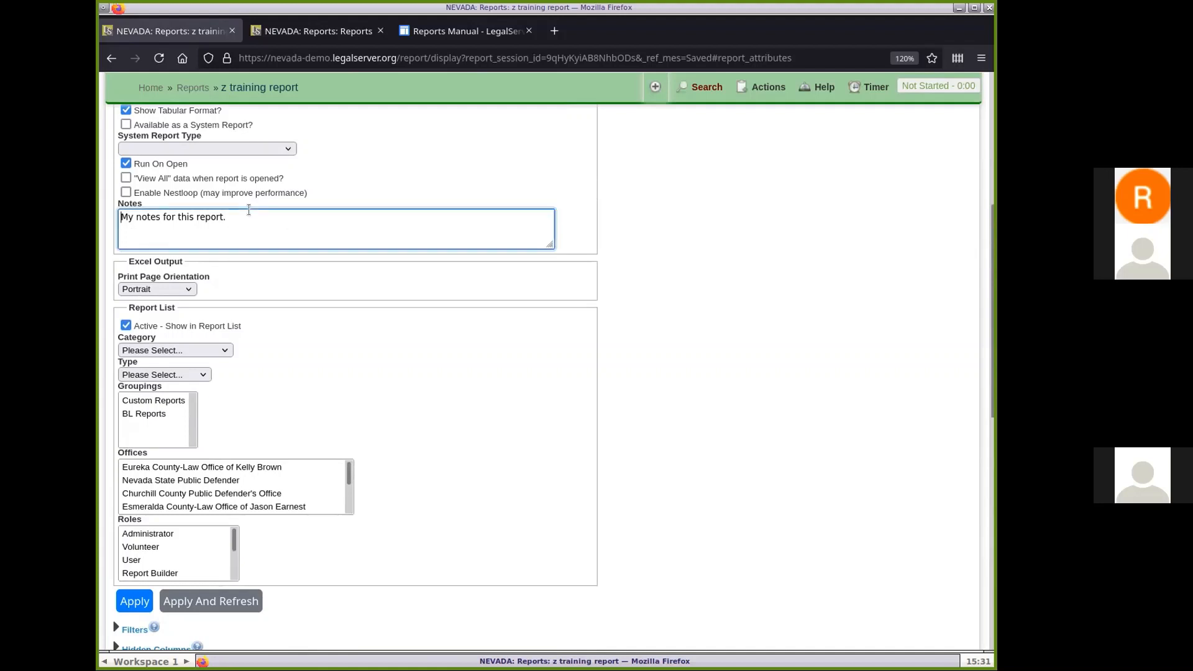
key(End)
scroll(703, 248, down, 3)
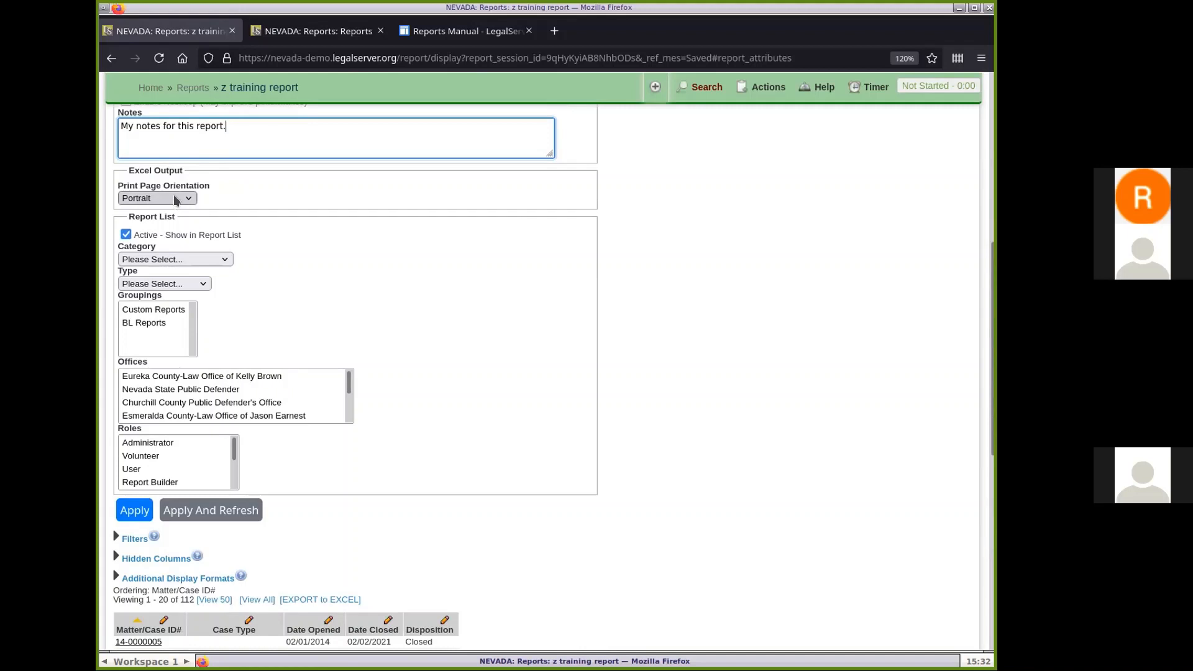
click(176, 197)
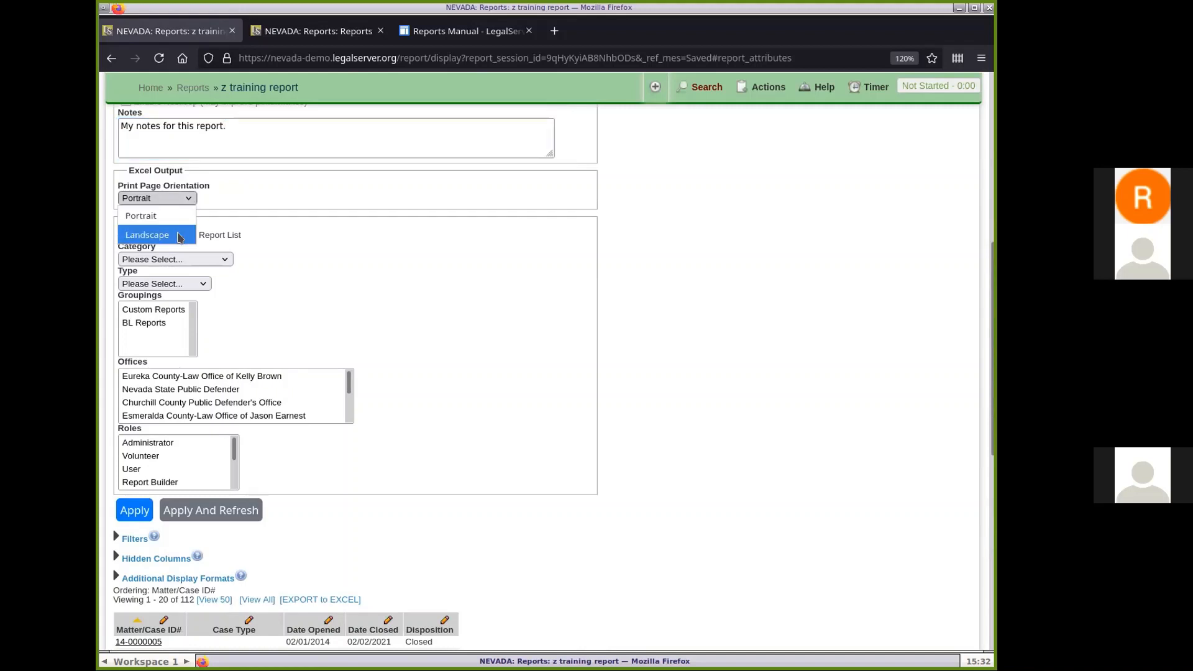
click(178, 198)
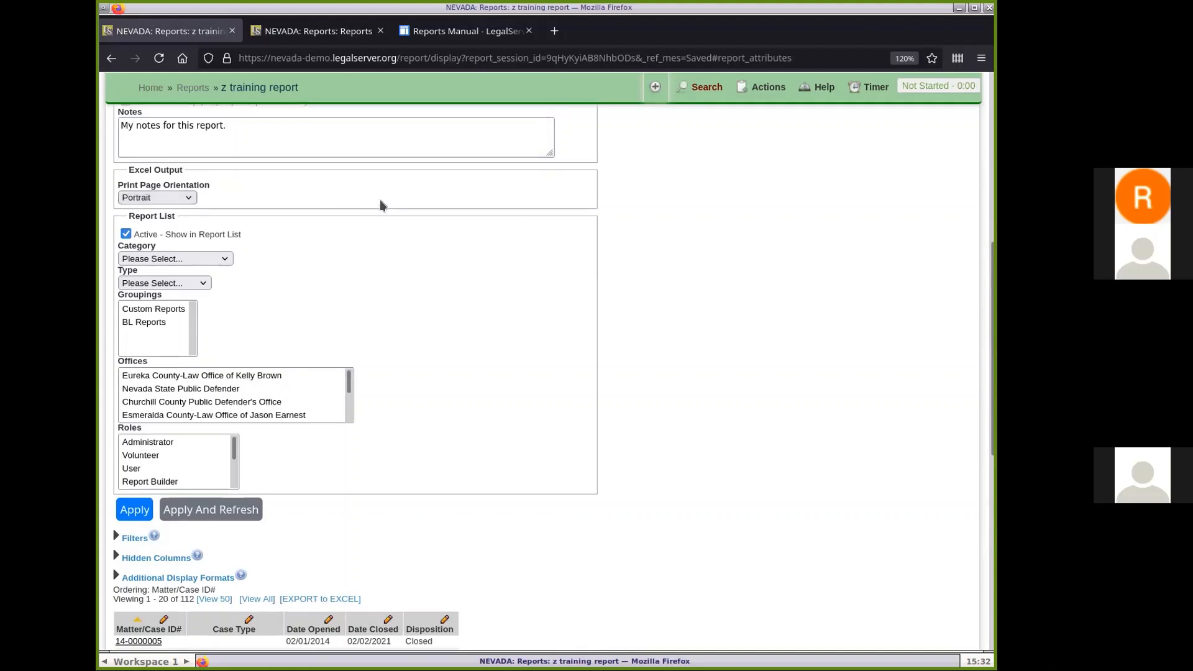
Step: Compare the report's Report List attributes with the Reports list open in the other browser tab, and return to the training report's attributes
scroll(379, 200, down, 3)
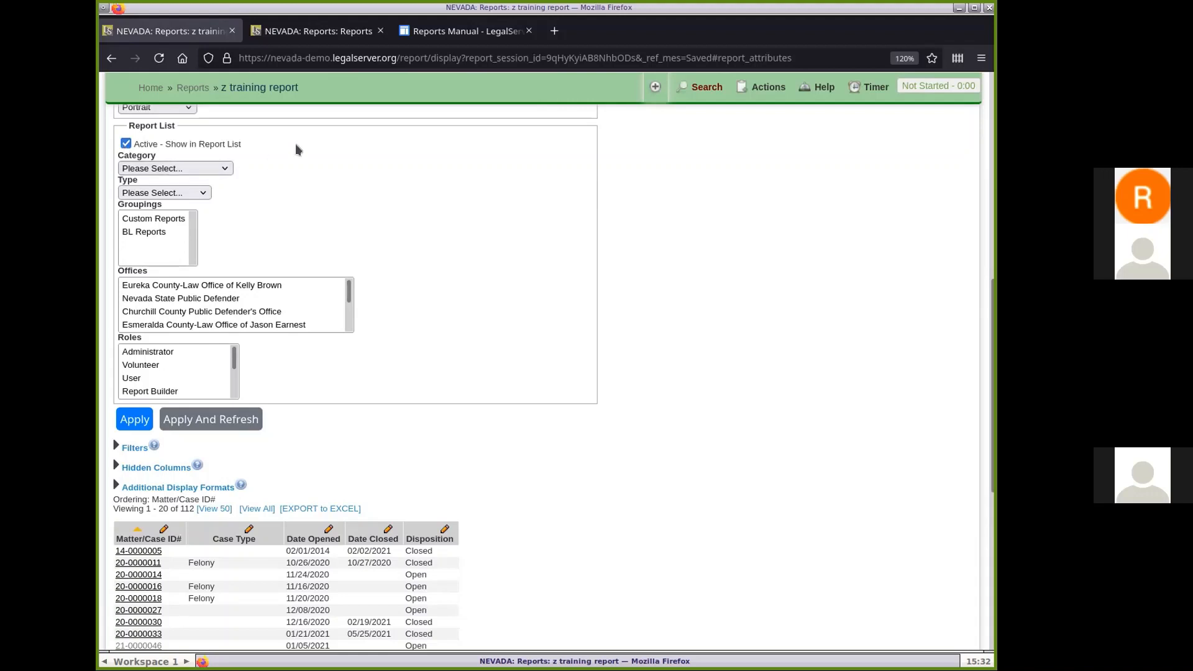
click(333, 28)
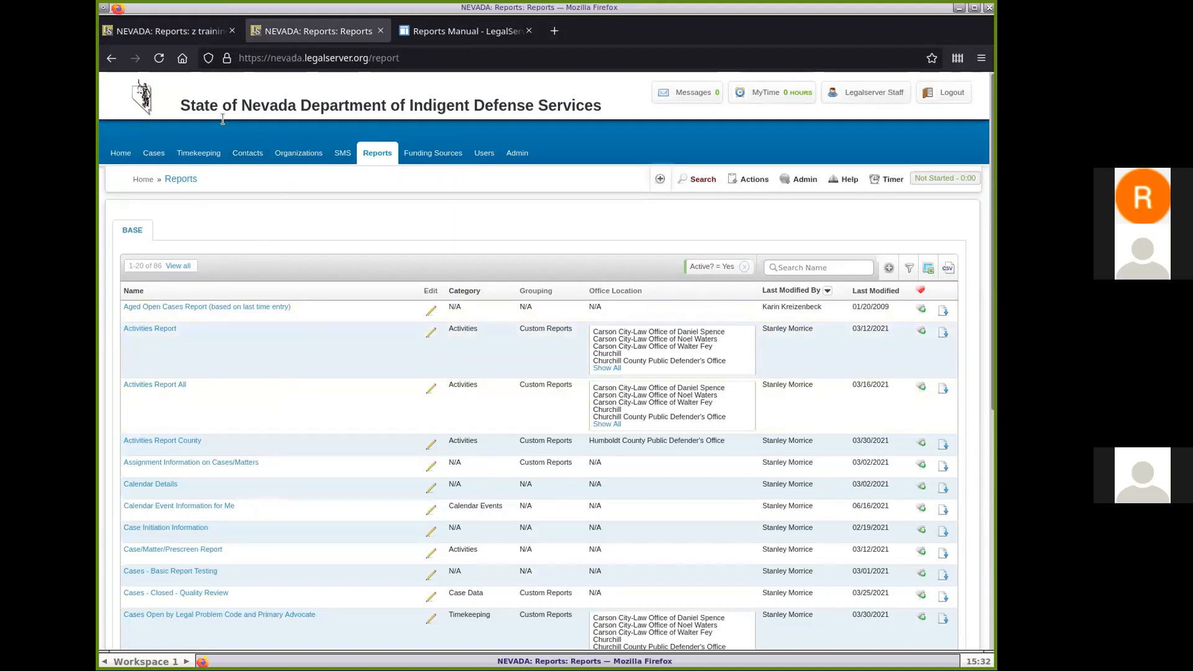
click(184, 31)
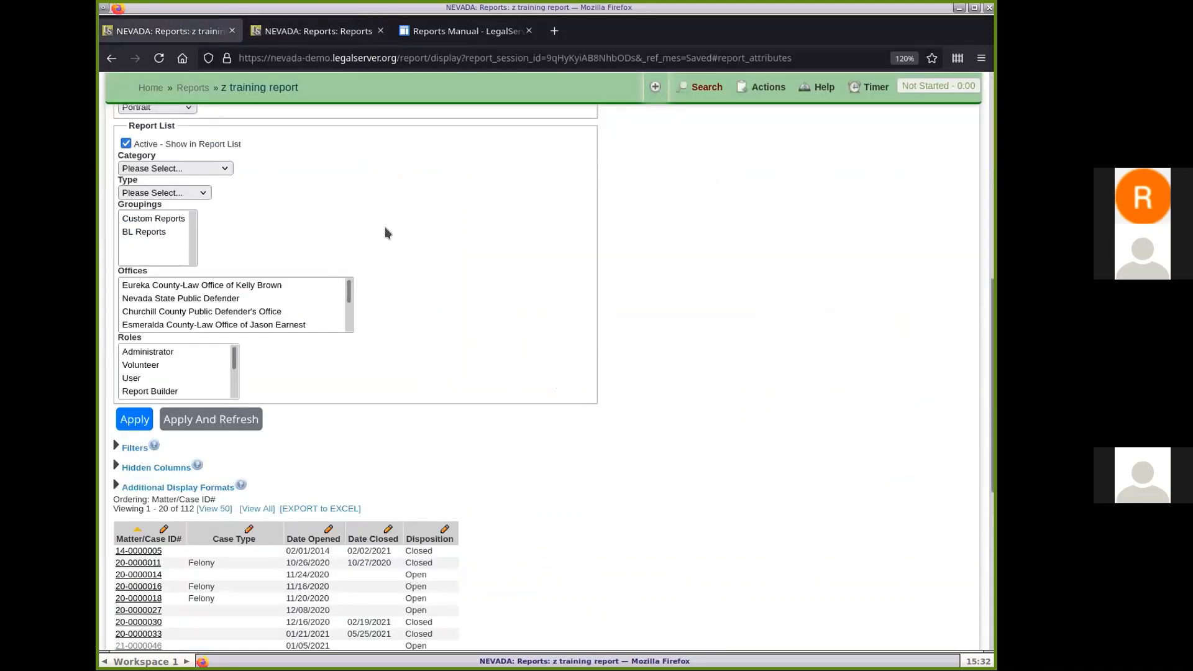
scroll(664, 295, up, 5)
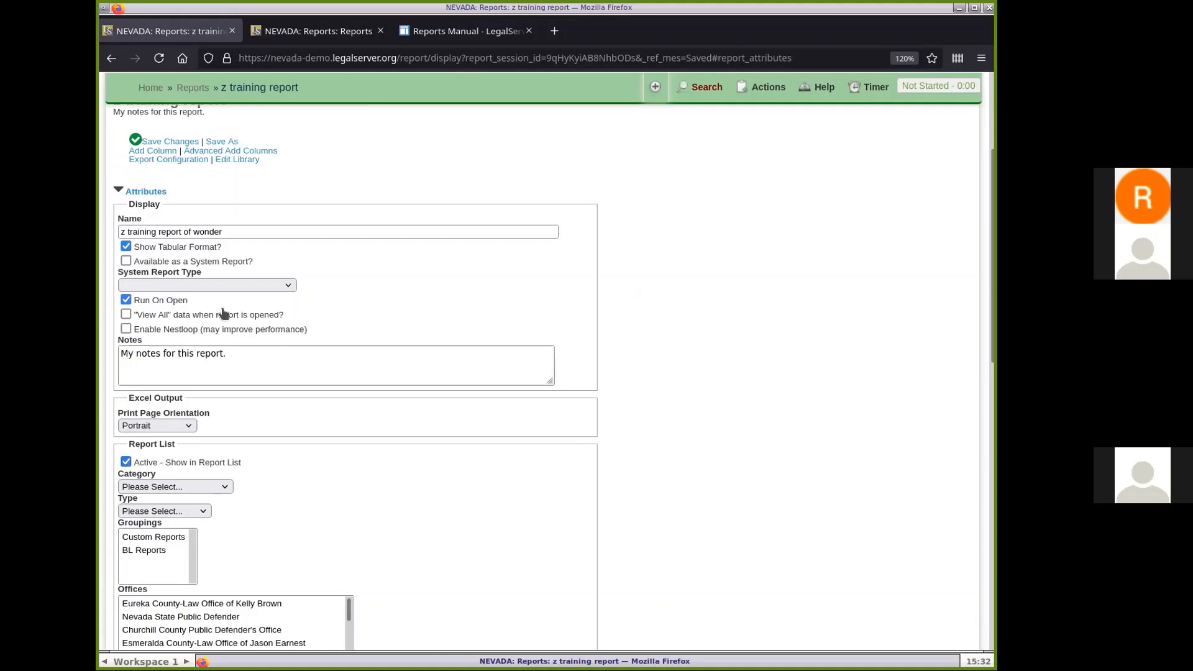
Step: Examine the report's attributes, looking through the Groupings, Offices and full Roles choices in the Report List settings
click(126, 228)
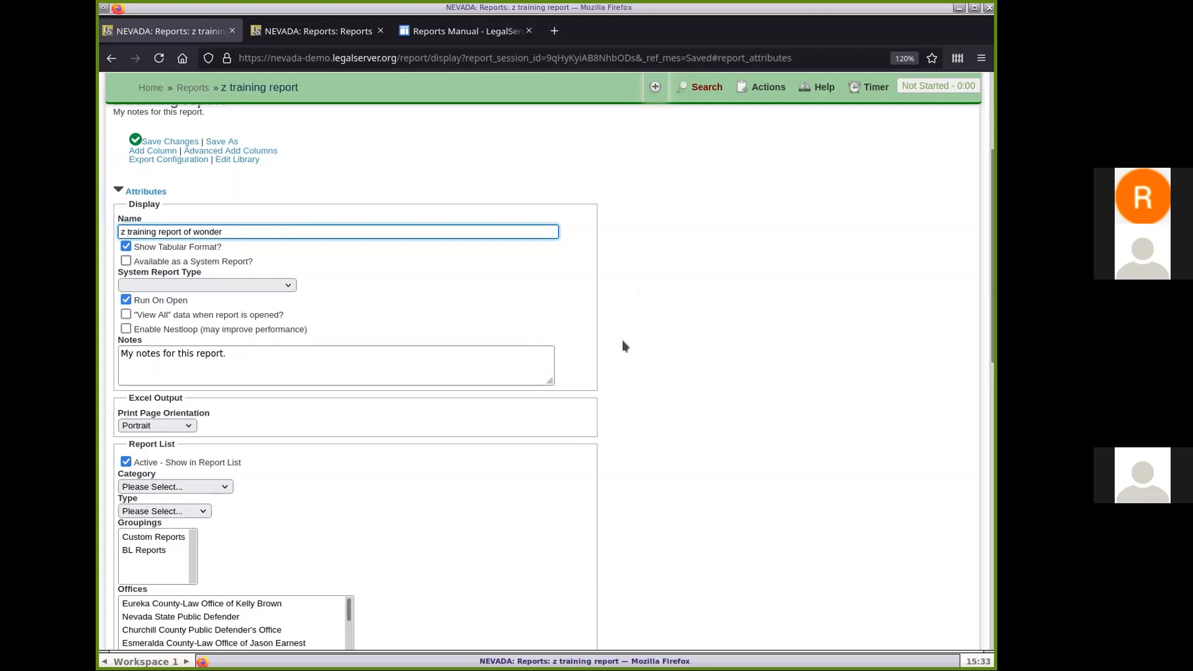
scroll(624, 346, down, 5)
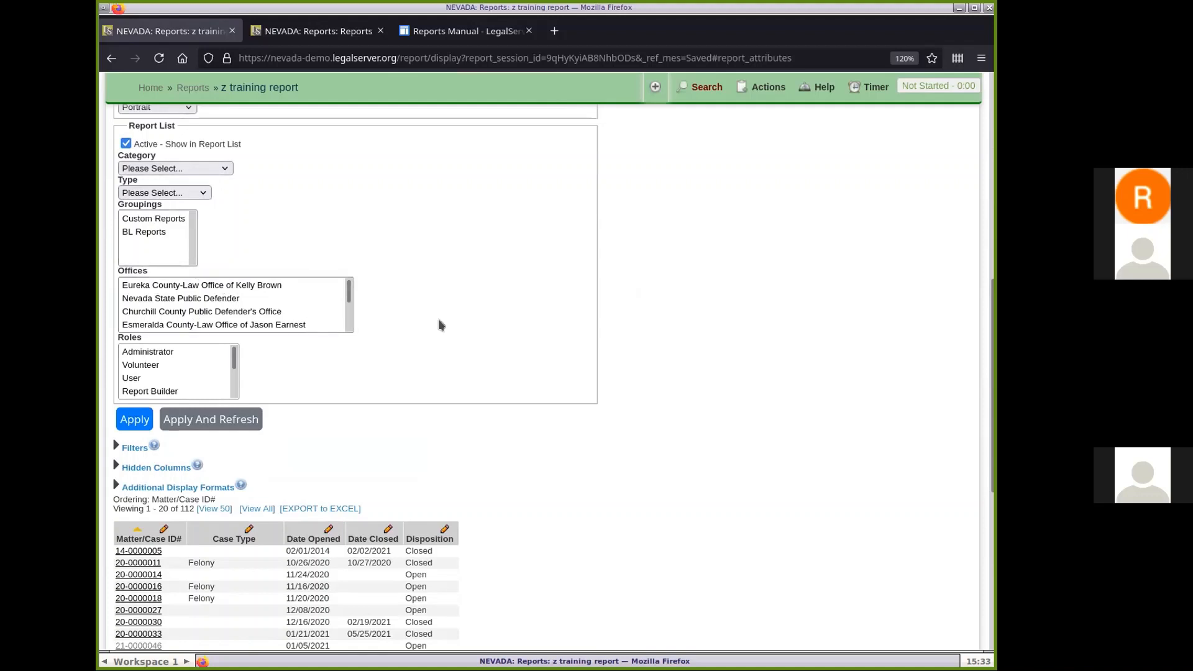
scroll(465, 279, down, 3)
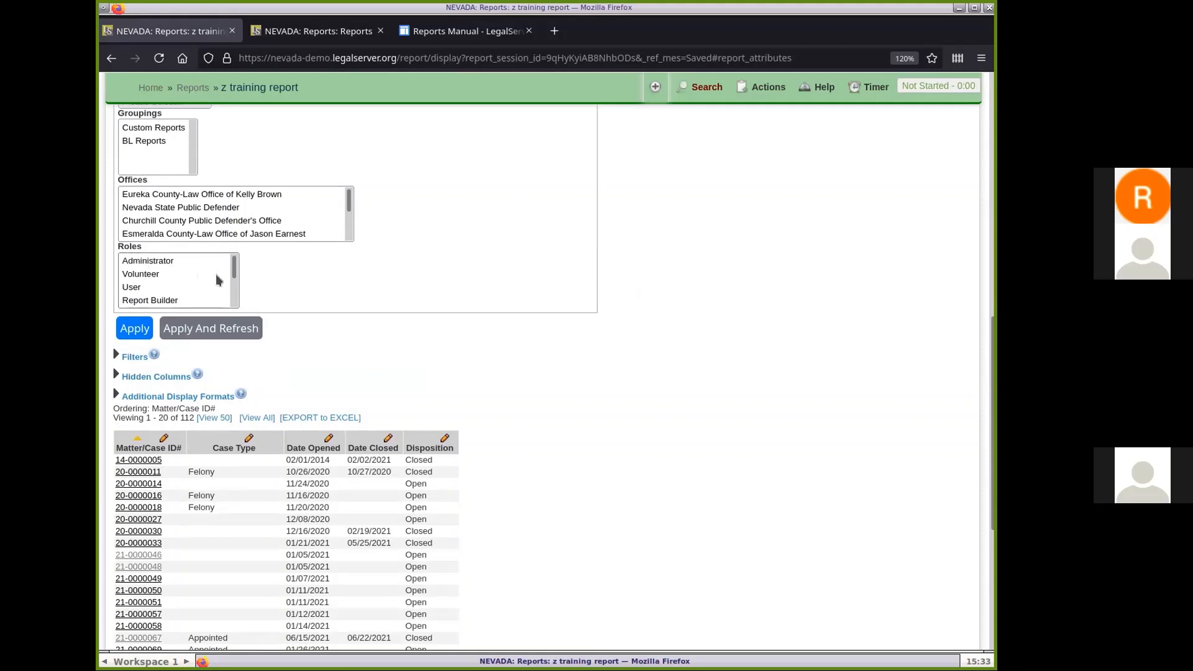
scroll(215, 275, down, 5)
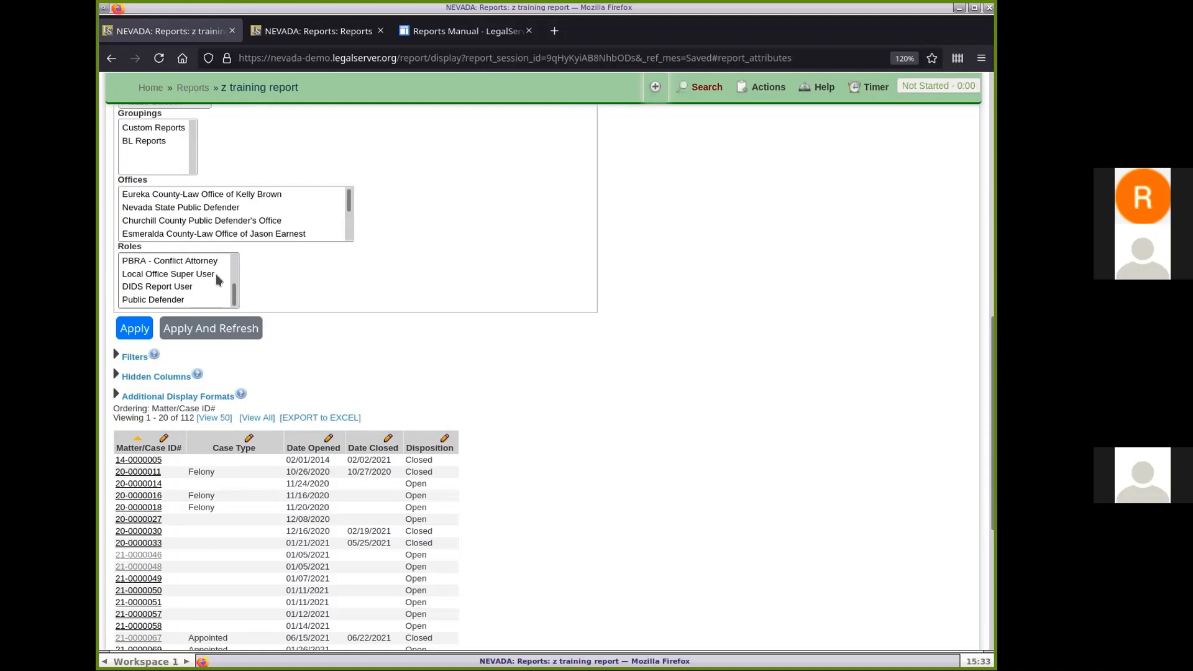
scroll(215, 274, up, 6)
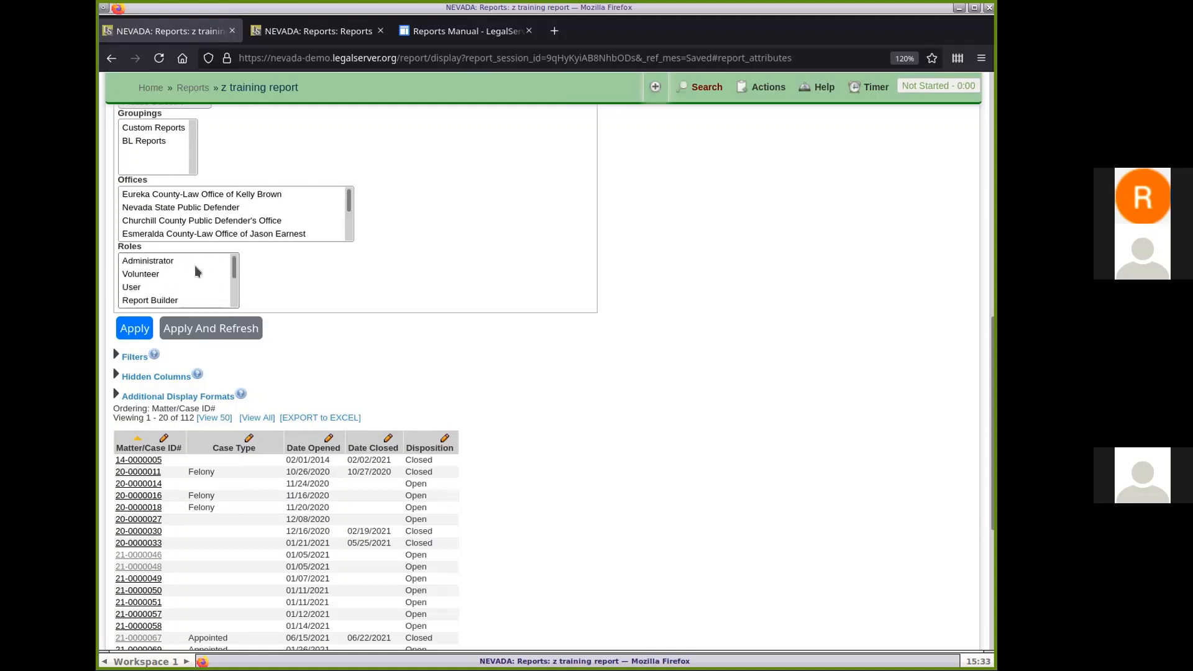
scroll(203, 277, down, 3)
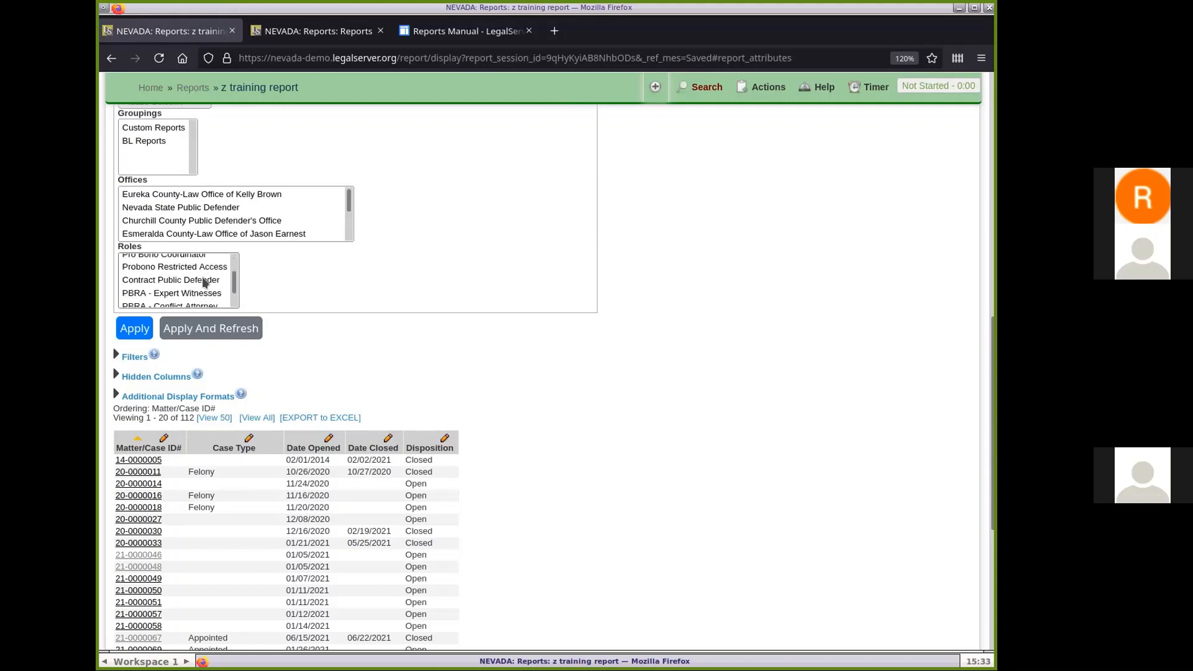
scroll(204, 282, up, 3)
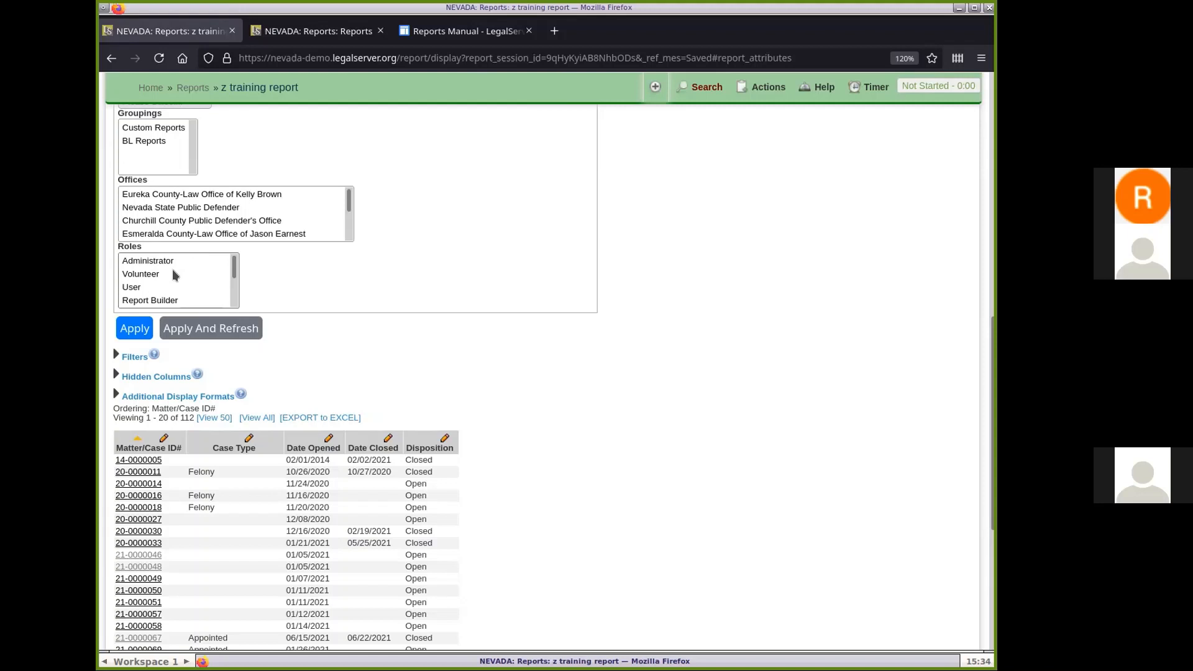
scroll(198, 278, down, 5)
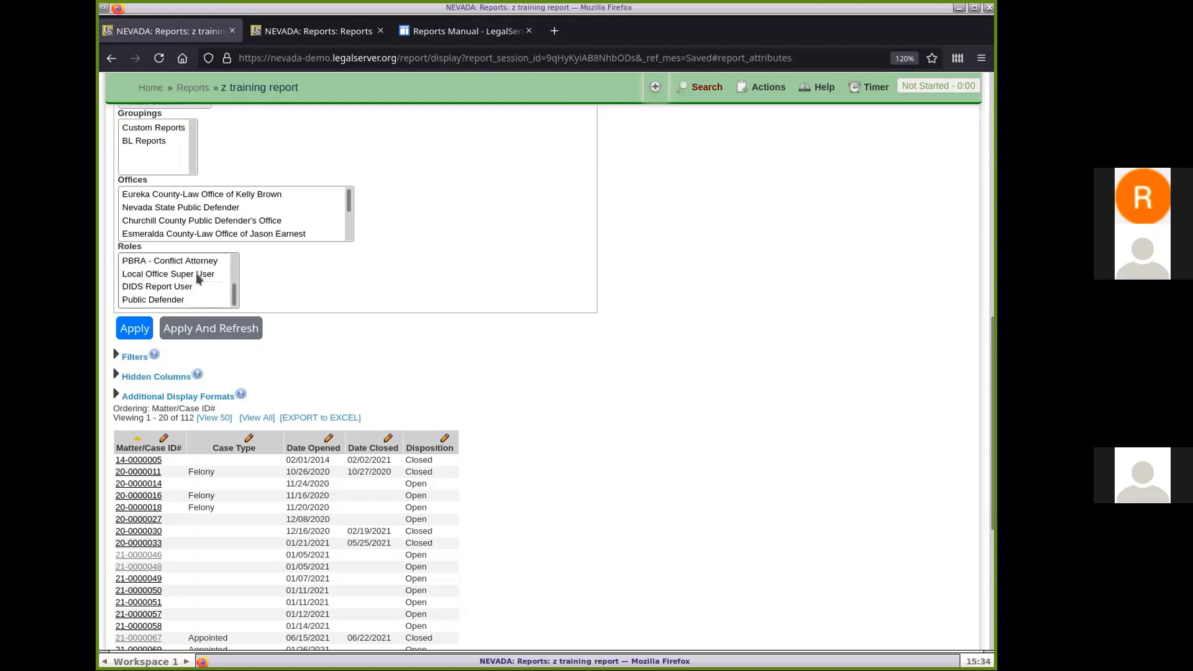
scroll(198, 278, up, 5)
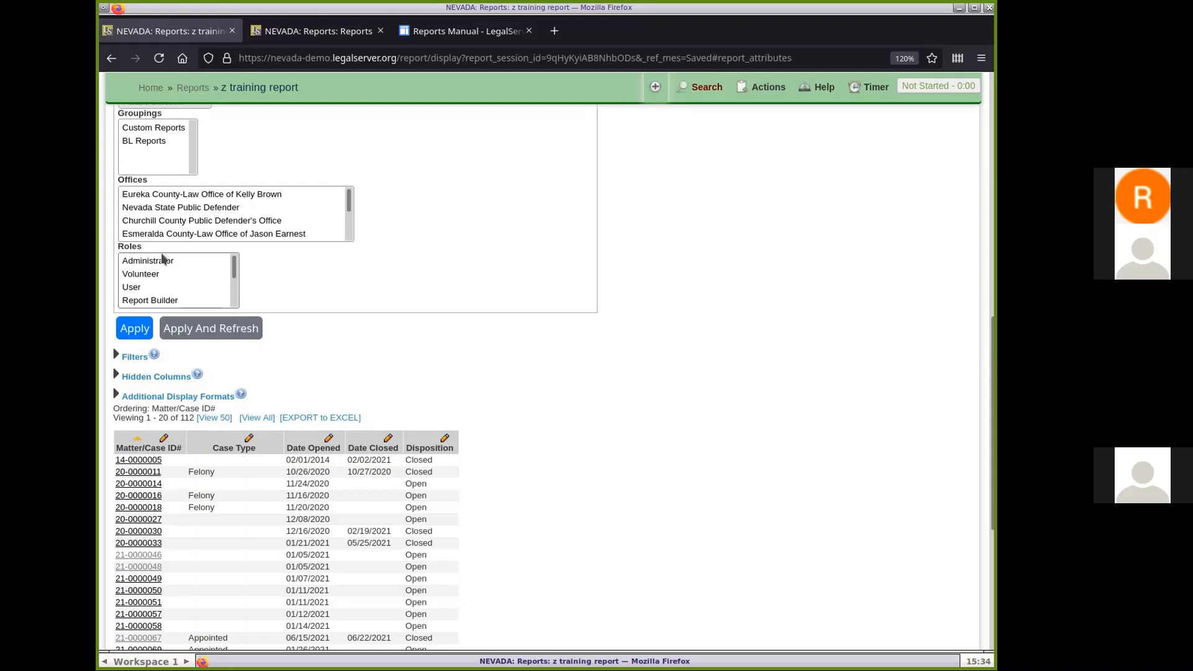
Step: Select the report's roles Administrator, User, Report Builder, Pro Bono Coordinator, Local Office Super User, DIDS Report User and Public Defender
click(174, 262)
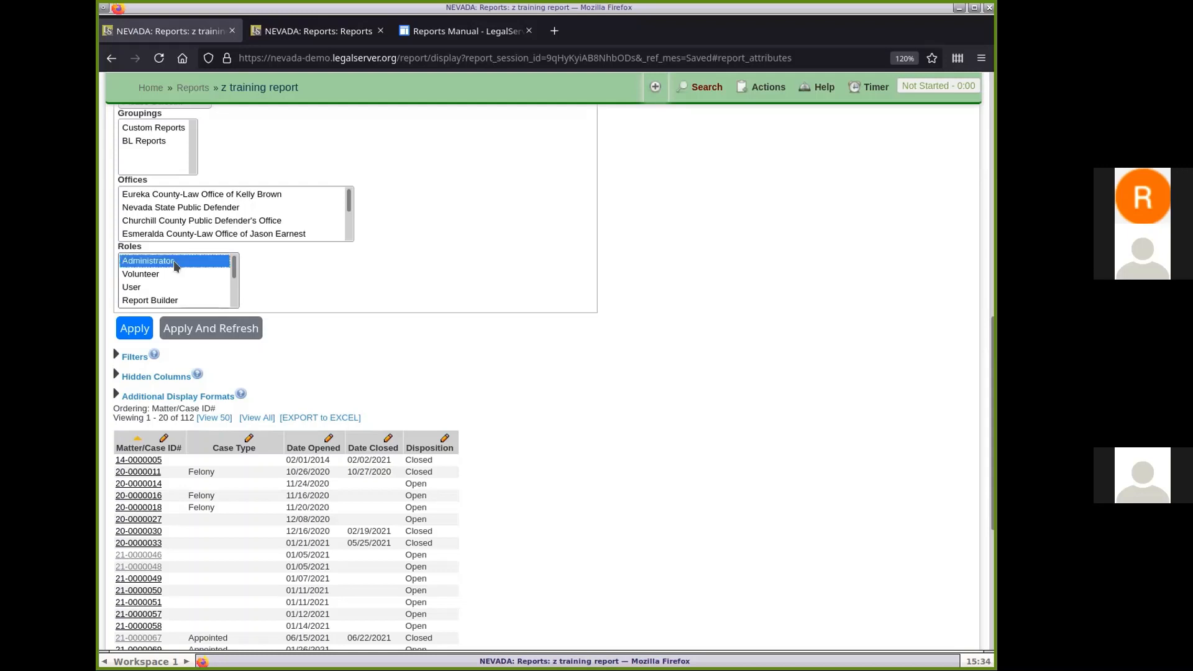
ctrl+click(155, 287)
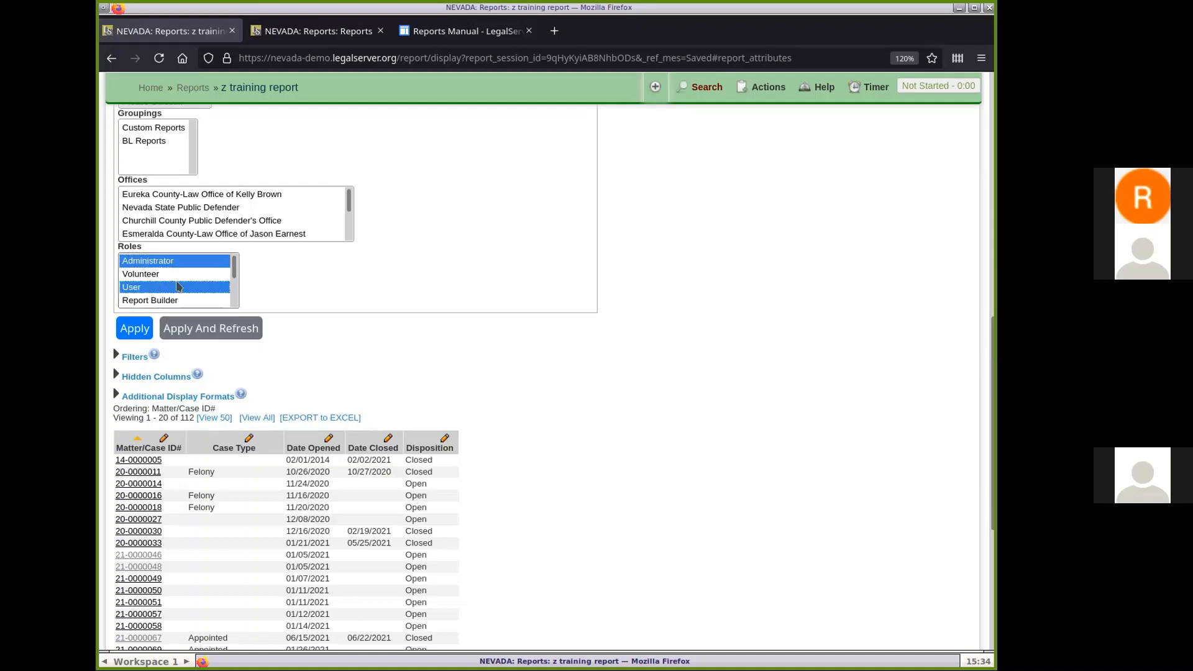
ctrl+click(171, 301)
scroll(172, 302, down, 3)
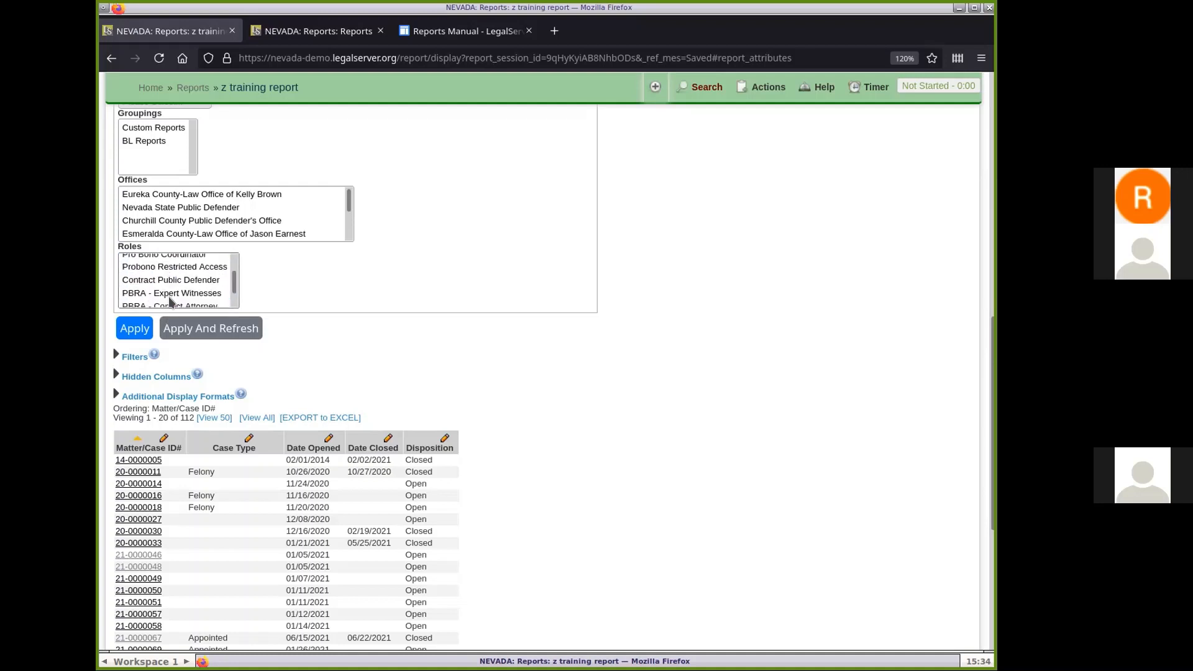
scroll(171, 302, up, 2)
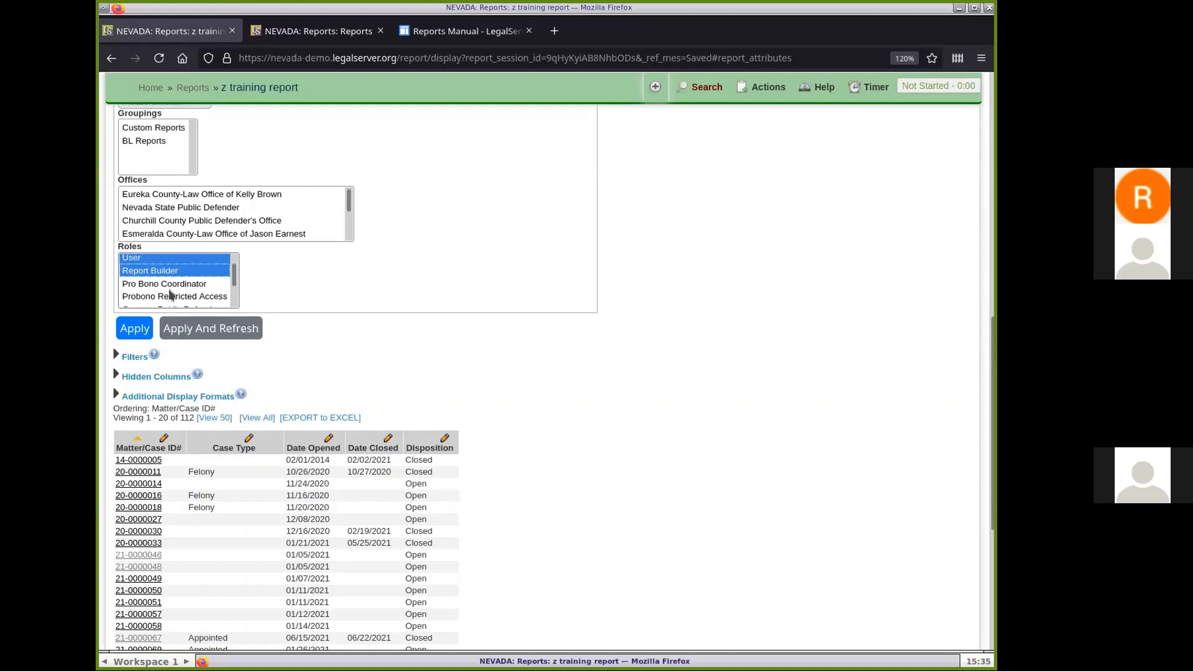
ctrl+click(169, 284)
scroll(189, 278, down, 4)
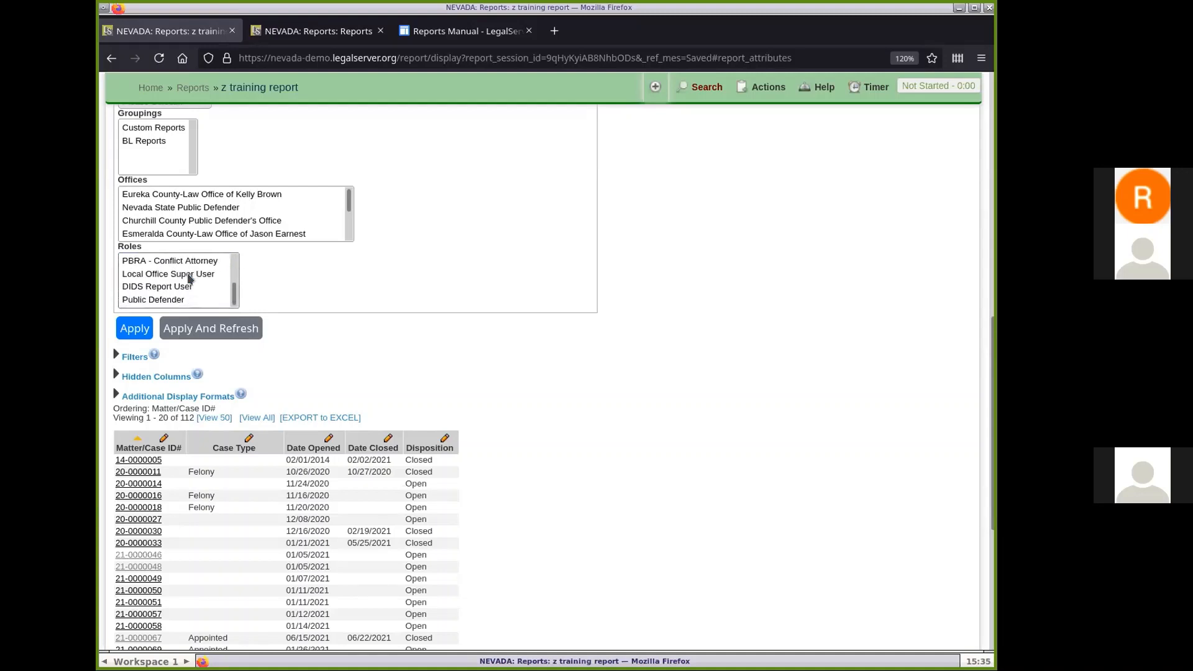
ctrl+click(190, 278)
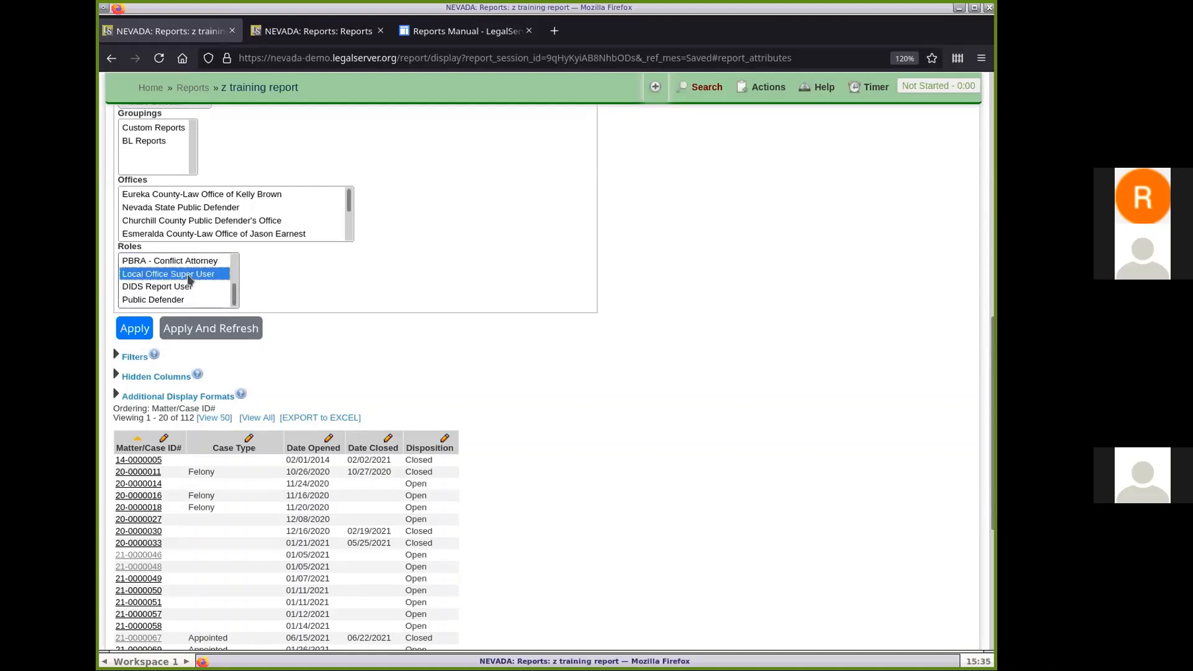
shift+click(177, 300)
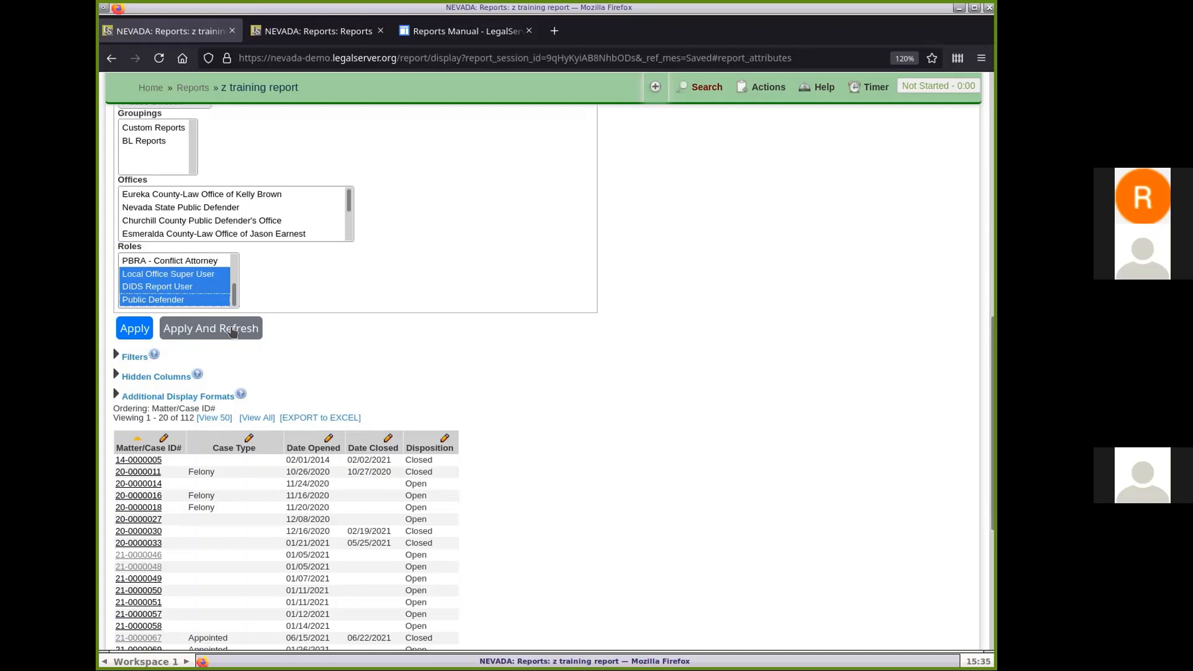
Step: Apply the edited report attributes and save the changes to the report
click(130, 326)
scroll(130, 326, down, 7)
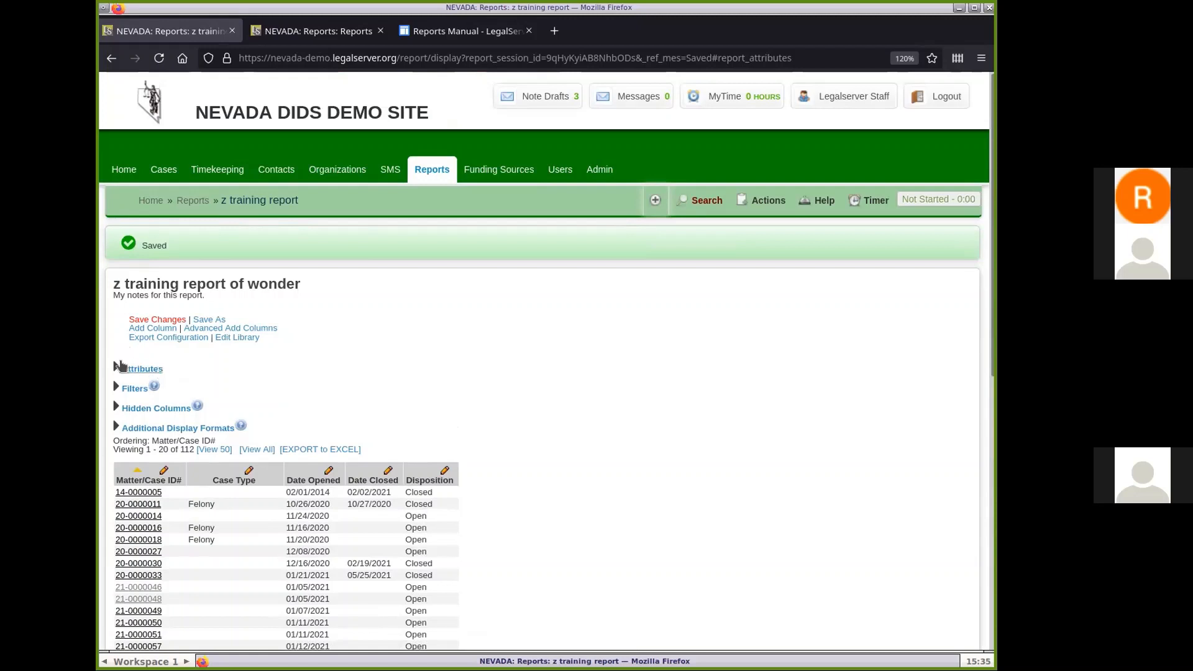
click(160, 320)
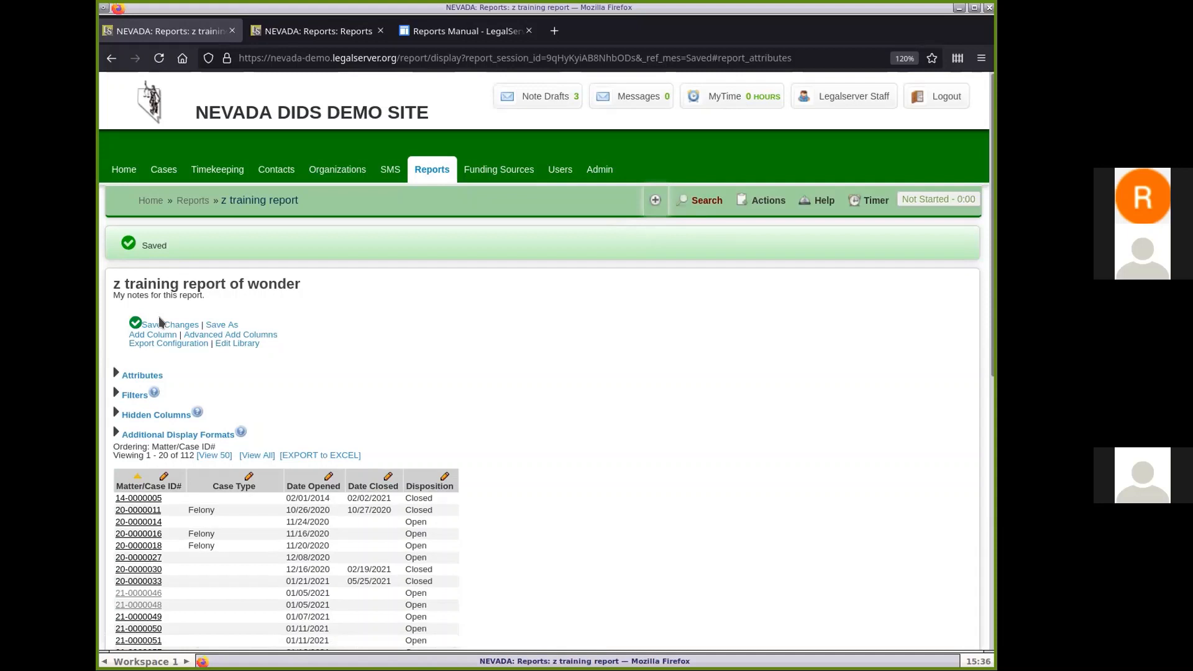
Step: Expand the report's filters and review which hidden and visible columns are available for a new filter, without choosing one
scroll(520, 374, down, 3)
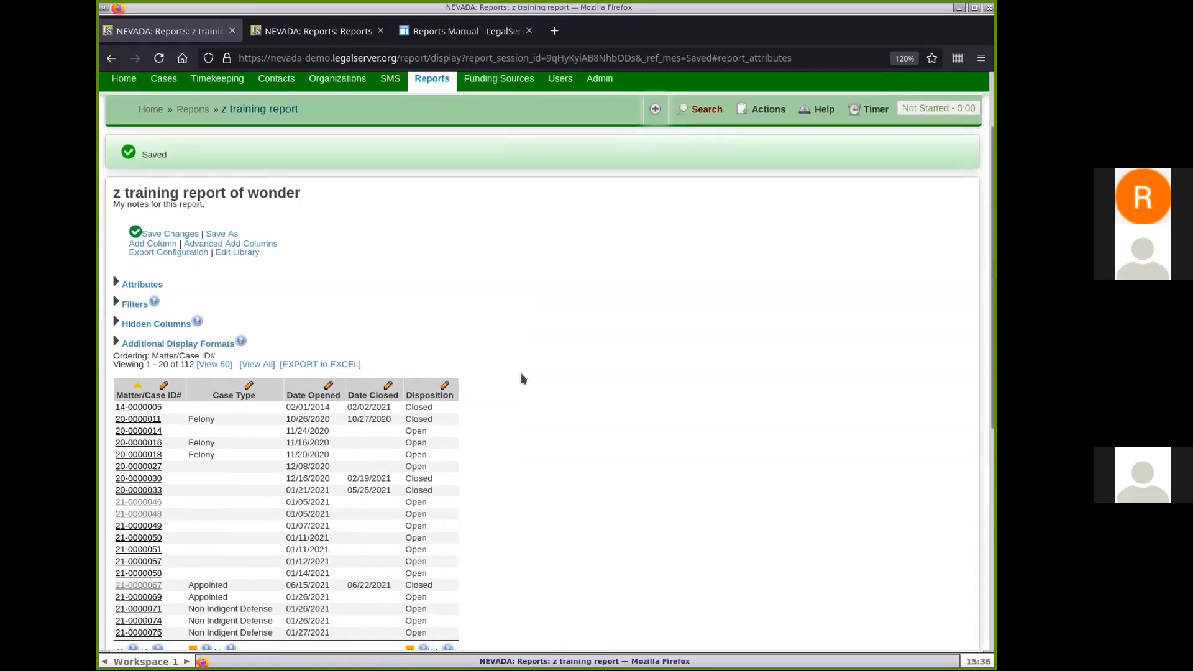
click(134, 305)
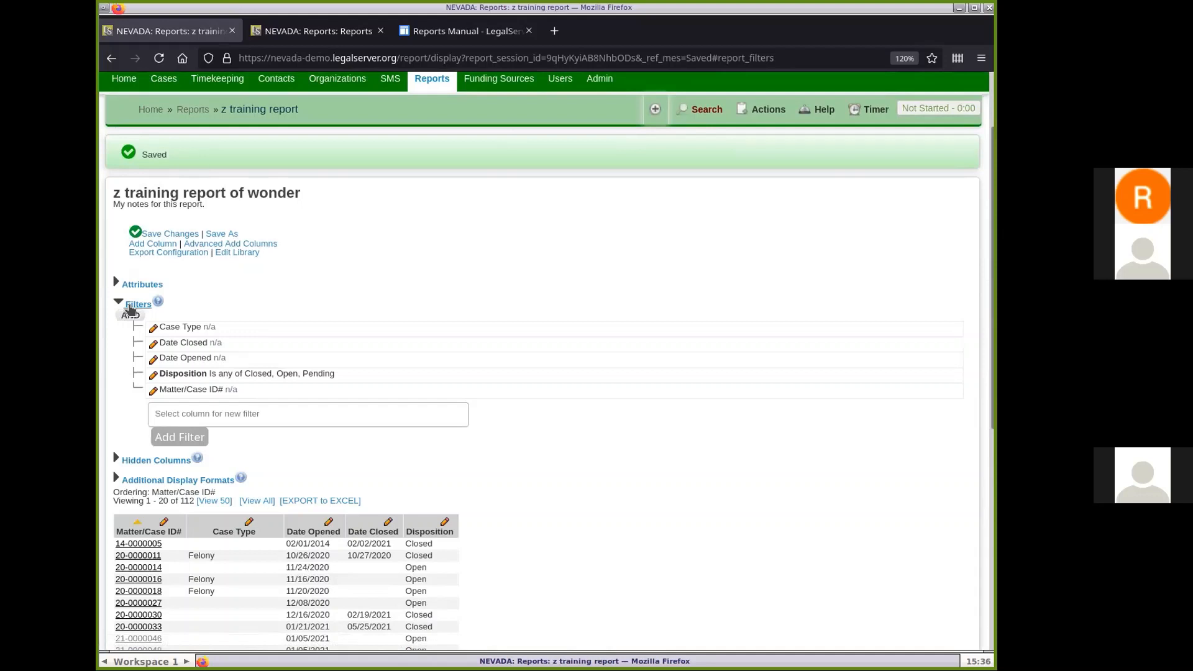
click(266, 414)
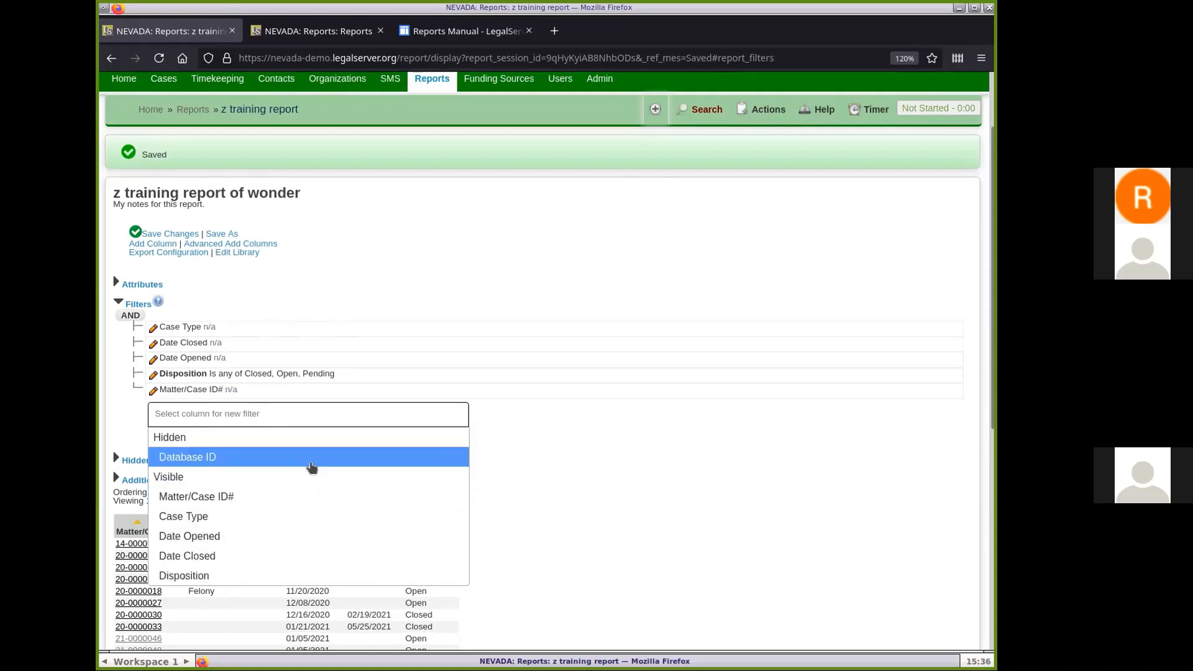
scroll(308, 514, down, 3)
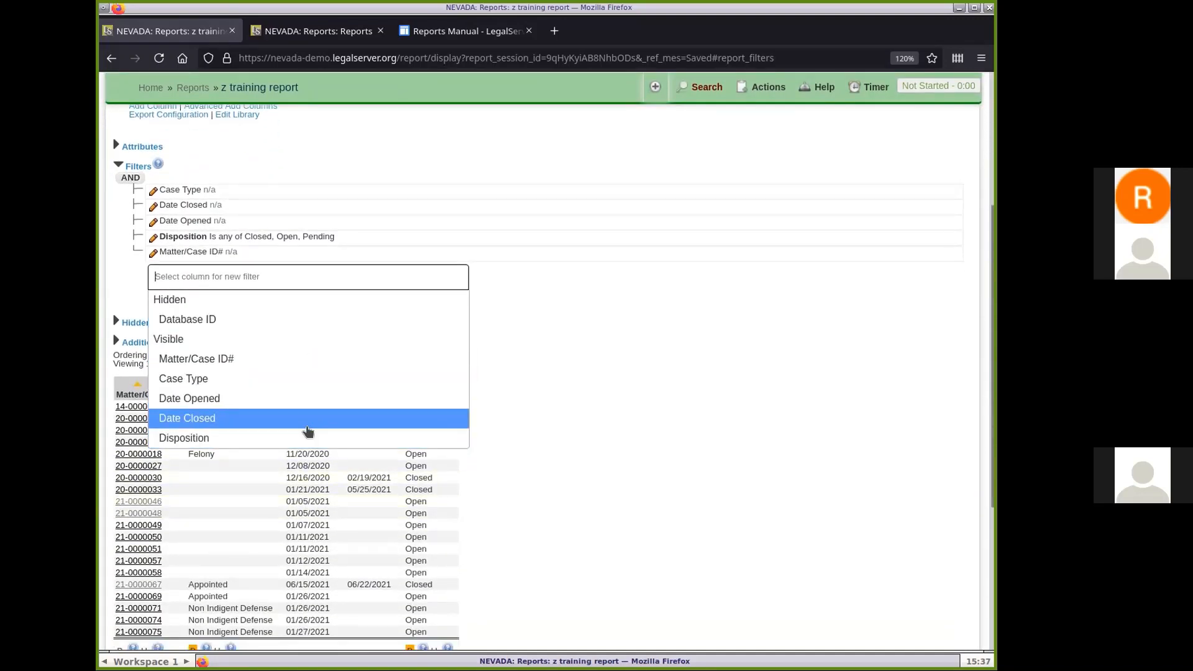
click(322, 277)
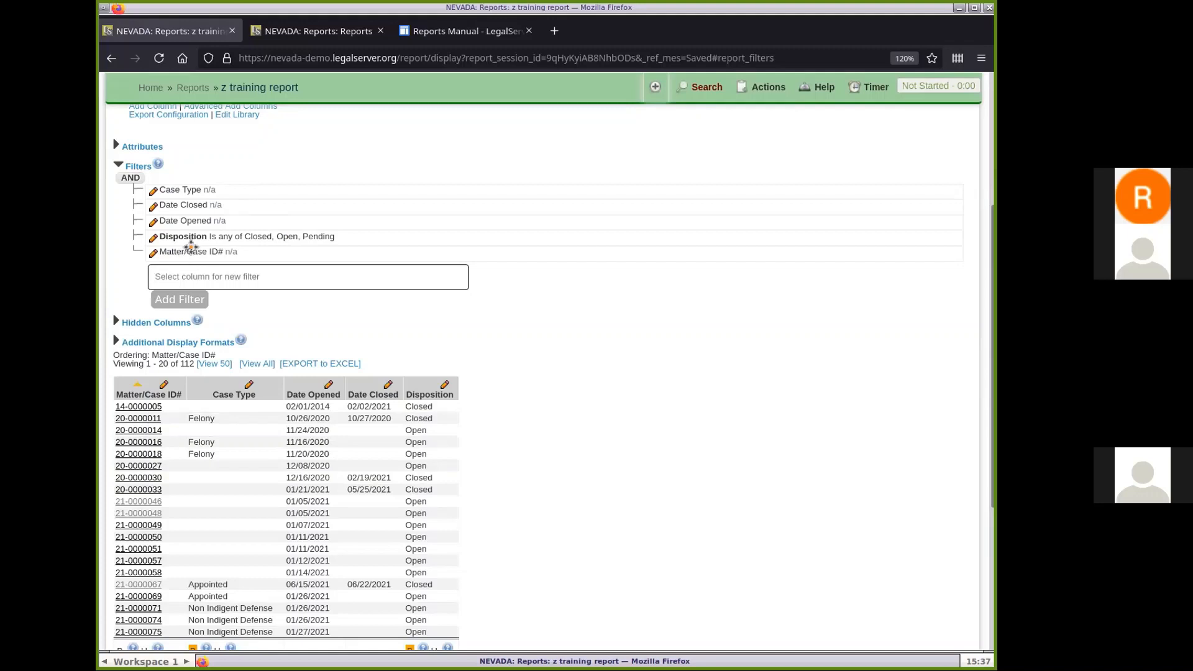
Step: Review the values offered by the existing Disposition filter and close its editor without changing it
click(151, 239)
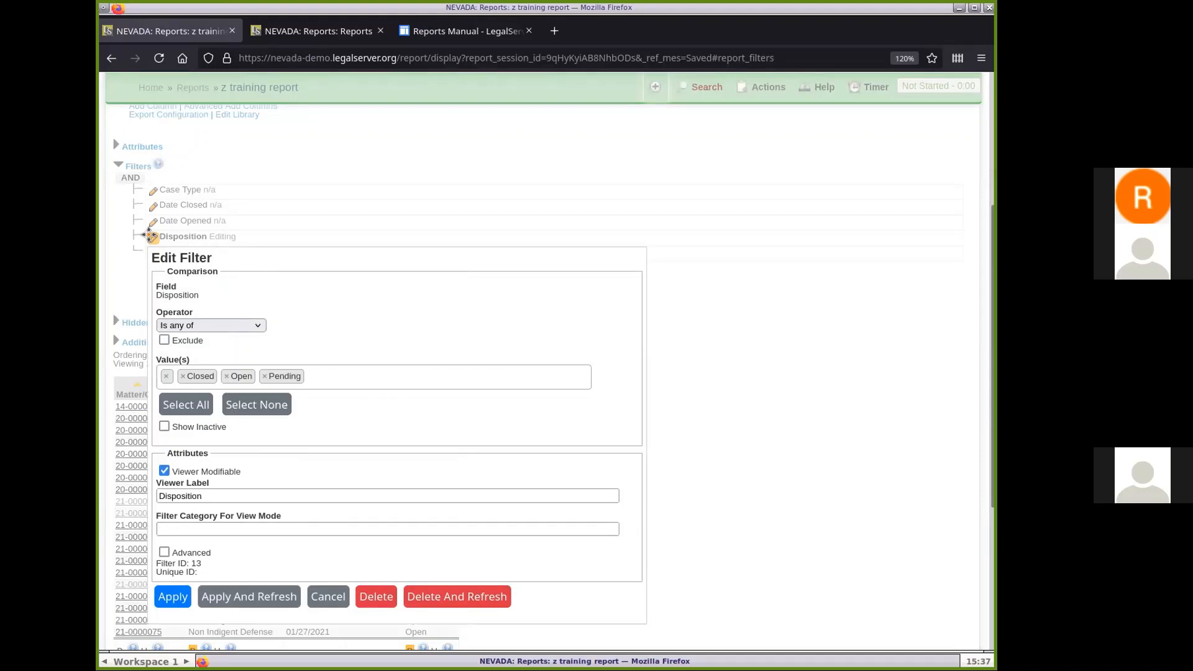
click(404, 379)
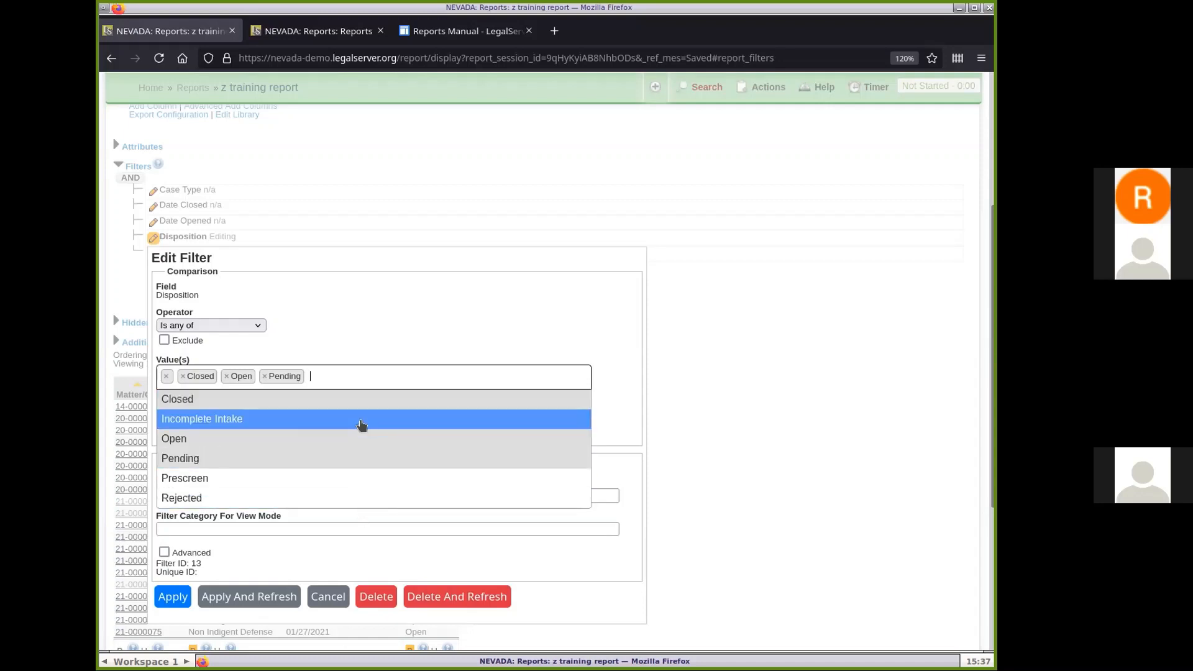
key(Escape)
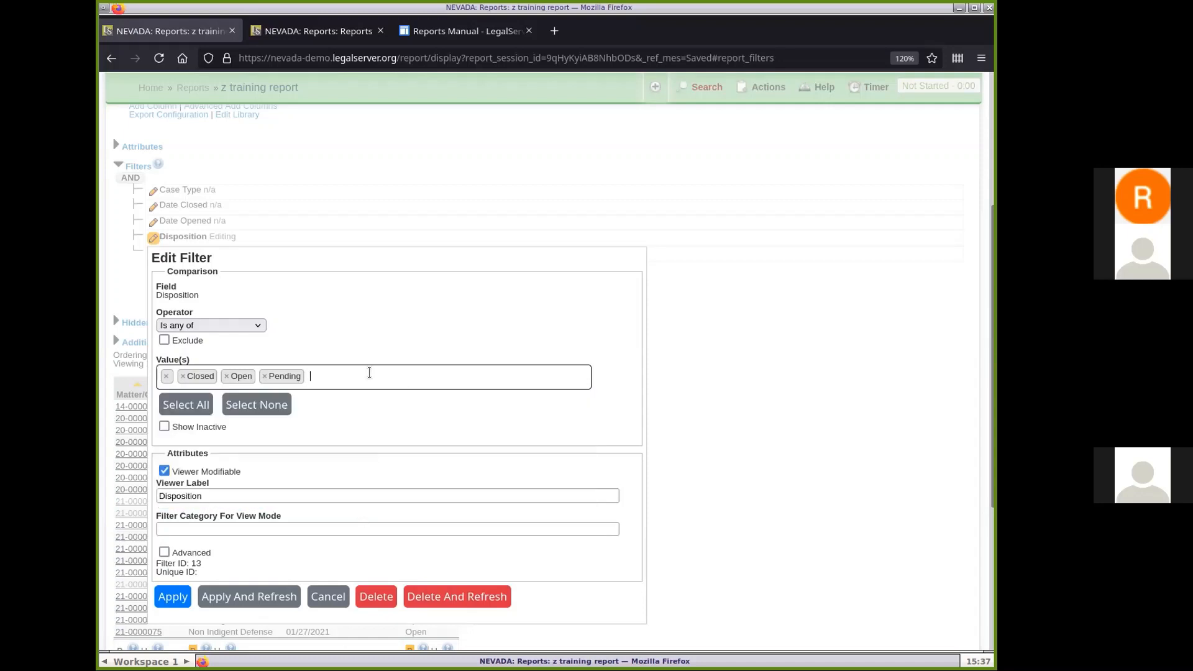
click(153, 238)
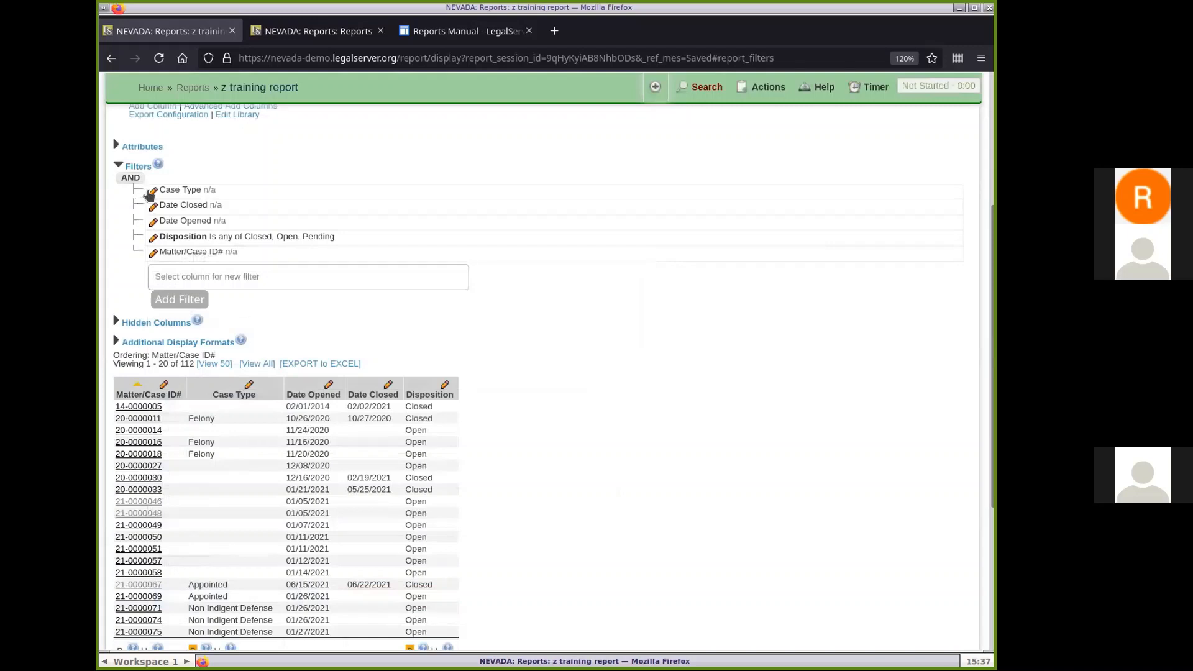
Step: Open the Case Type filter for editing, look through its values and add Appointed with the "Is any of" operator
click(149, 190)
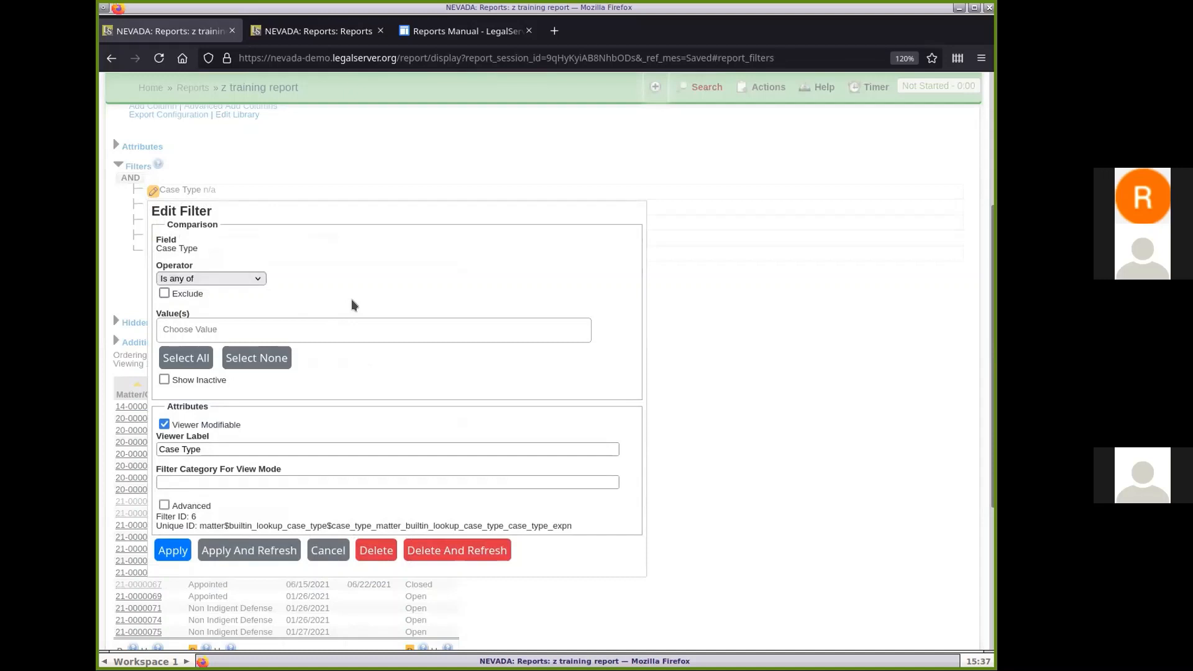
click(450, 326)
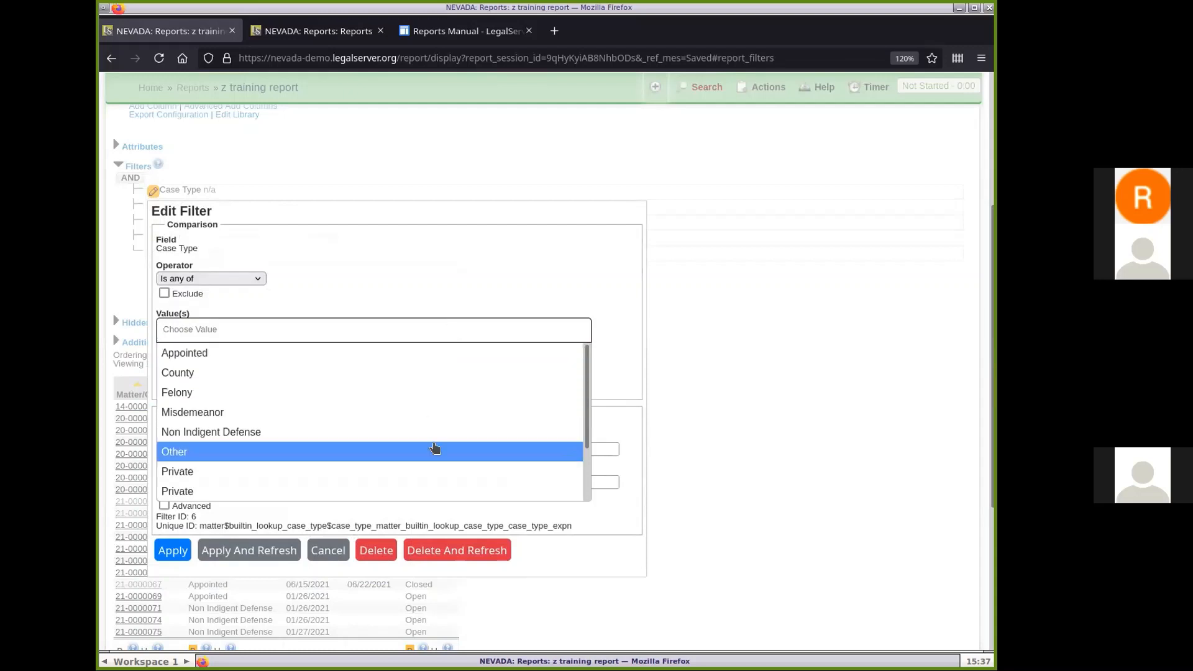
scroll(436, 451, down, 2)
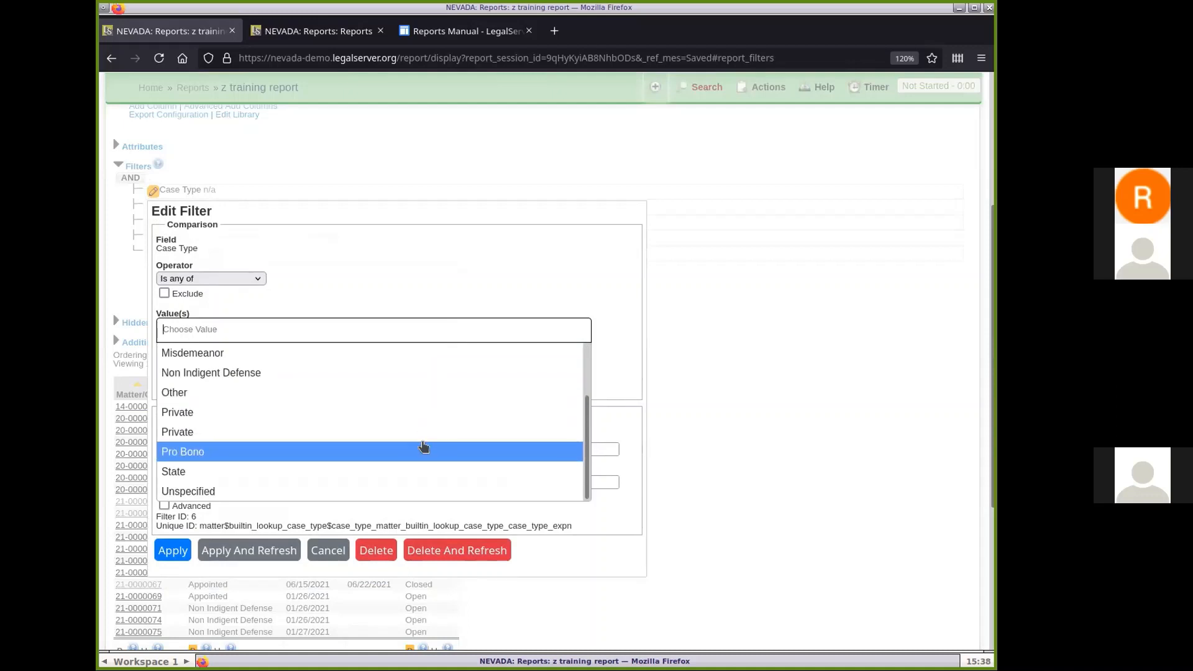
scroll(422, 447, up, 2)
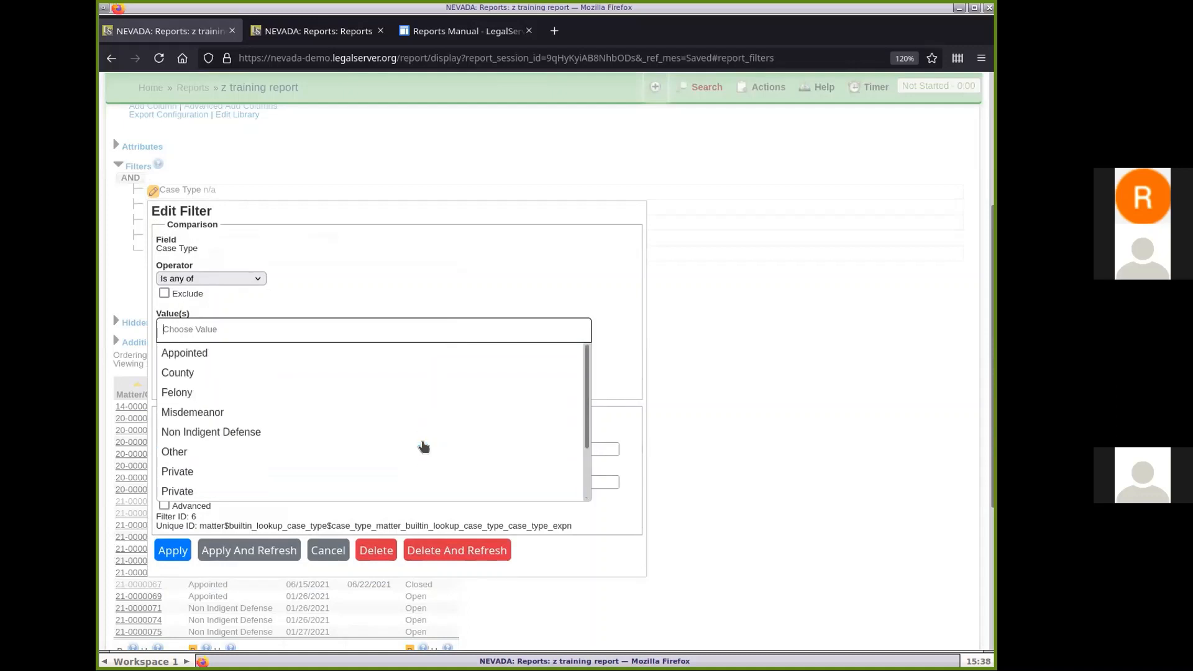
click(410, 353)
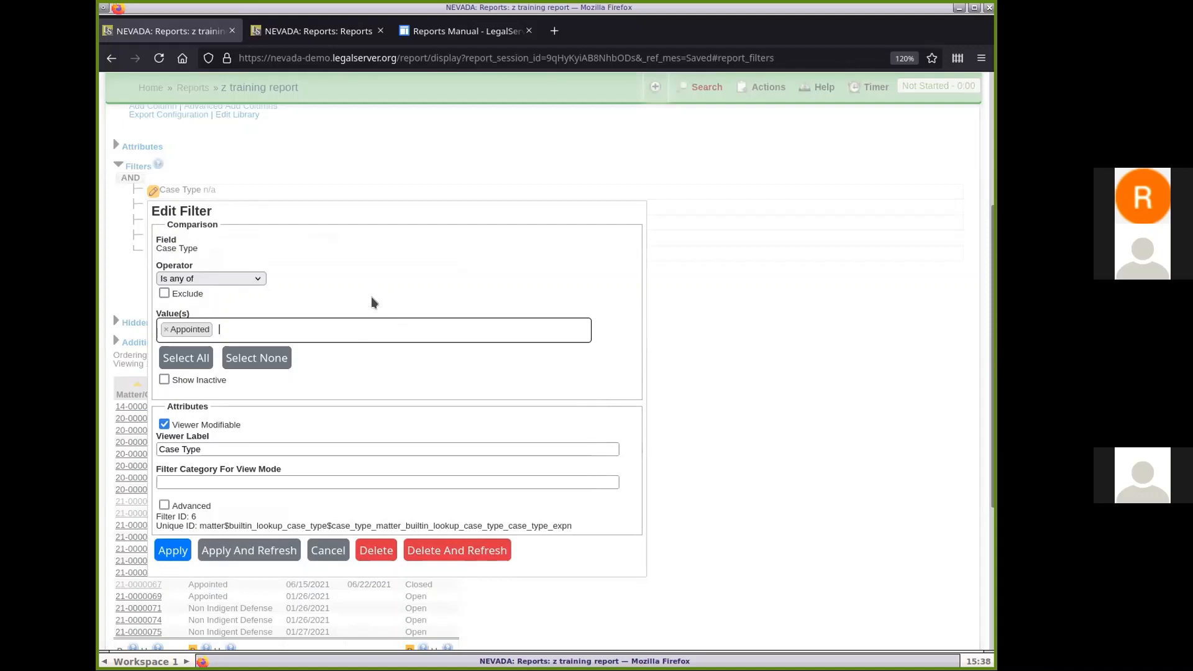
Step: Turn on Show Inactive for the Case Type filter and look through its list of values again
click(164, 380)
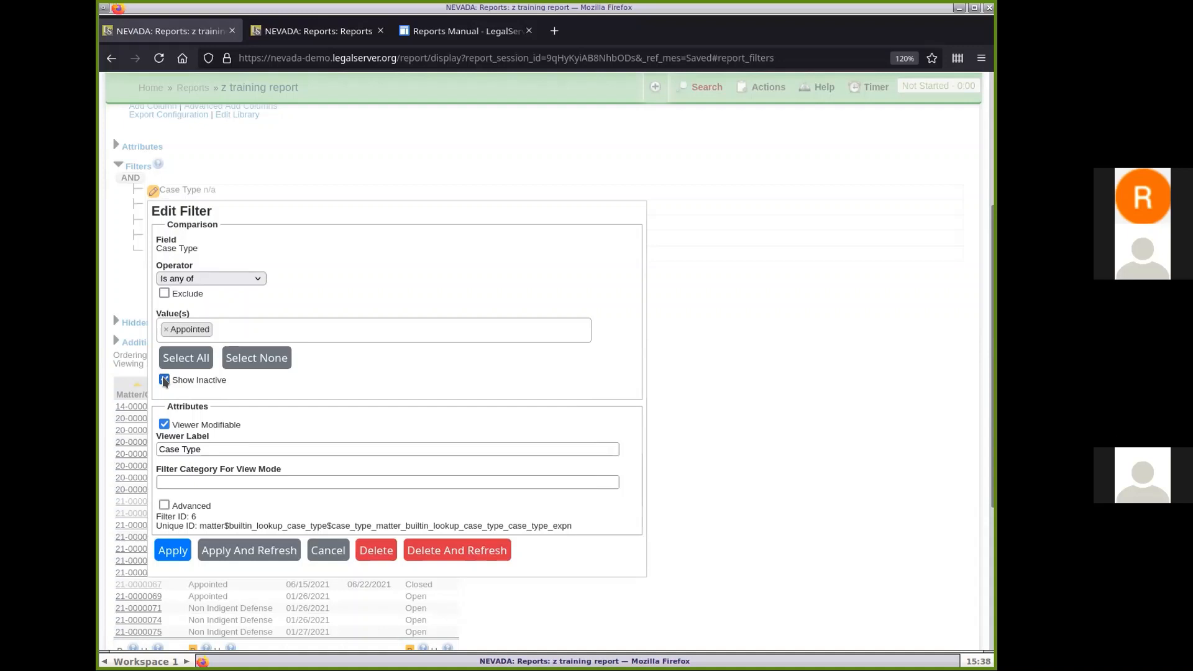
click(478, 328)
scroll(466, 435, down, 2)
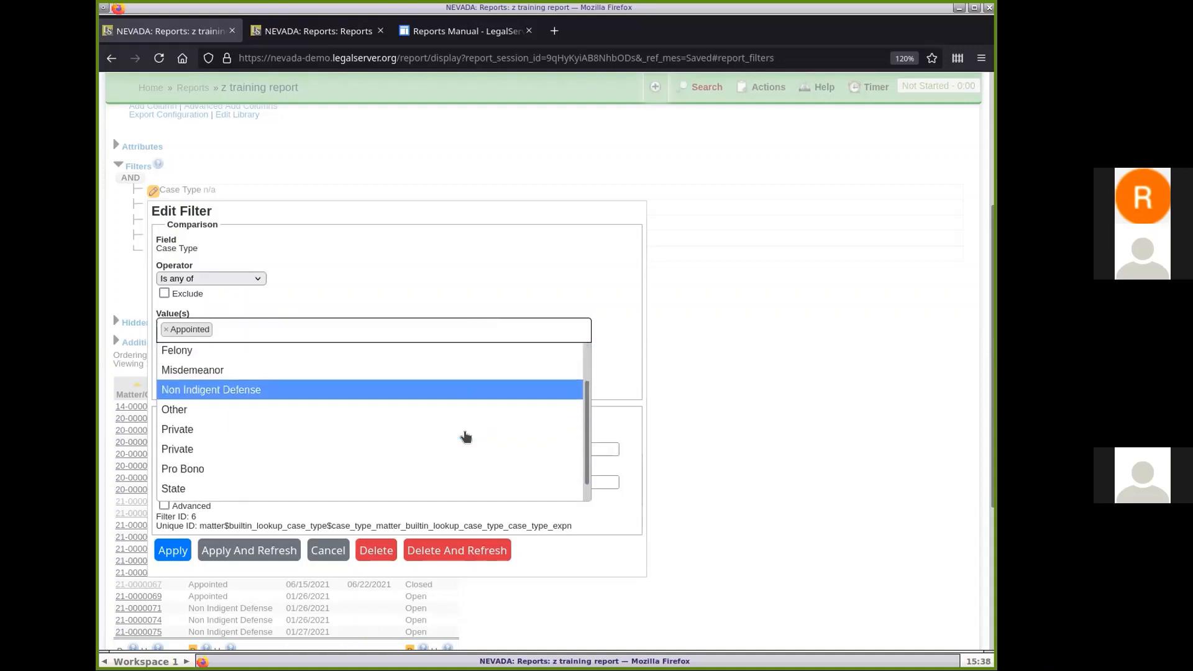
scroll(466, 437, up, 1)
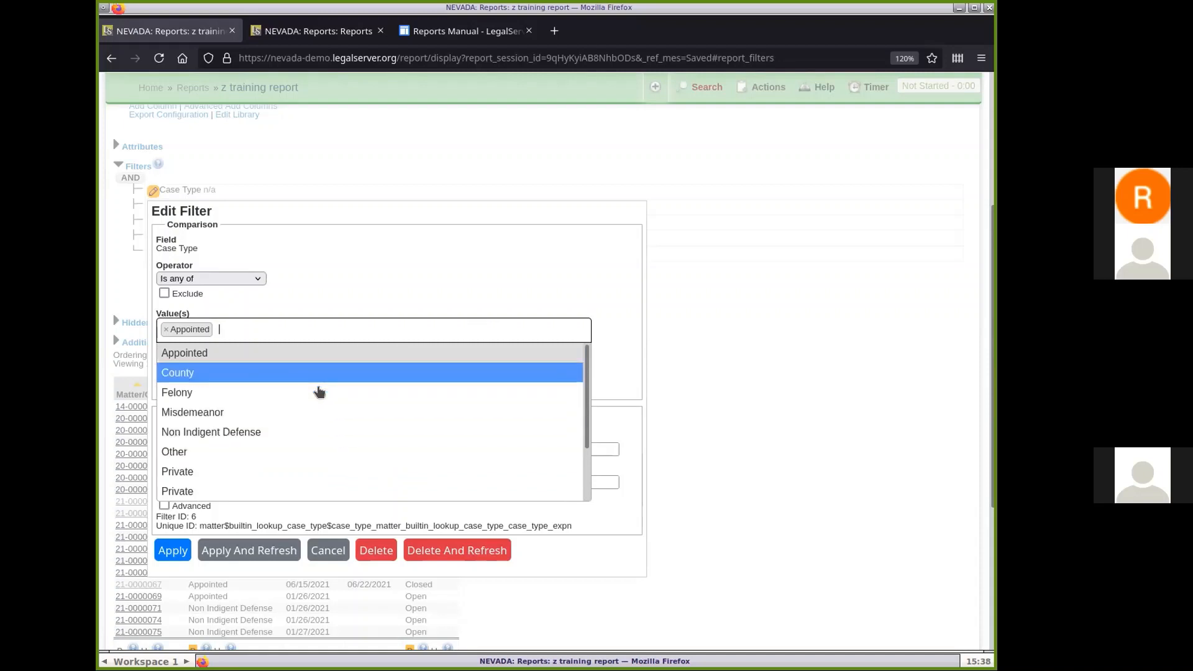
Step: Close the Case Type filter's value list and turn off Show Inactive
click(361, 329)
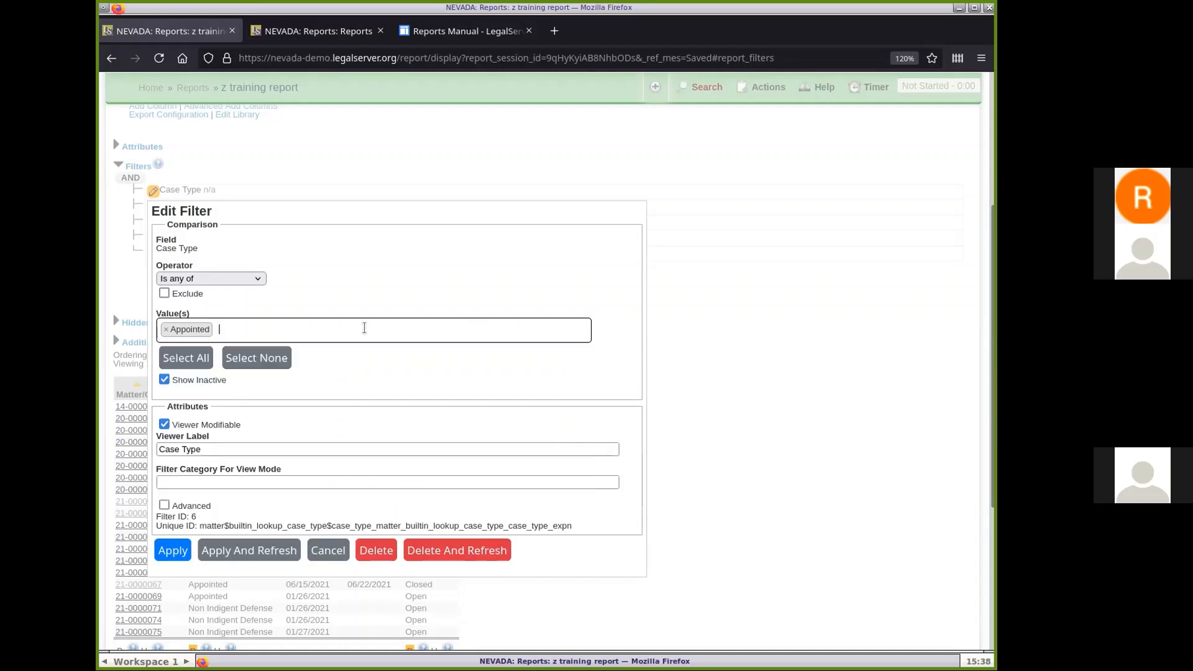
click(174, 379)
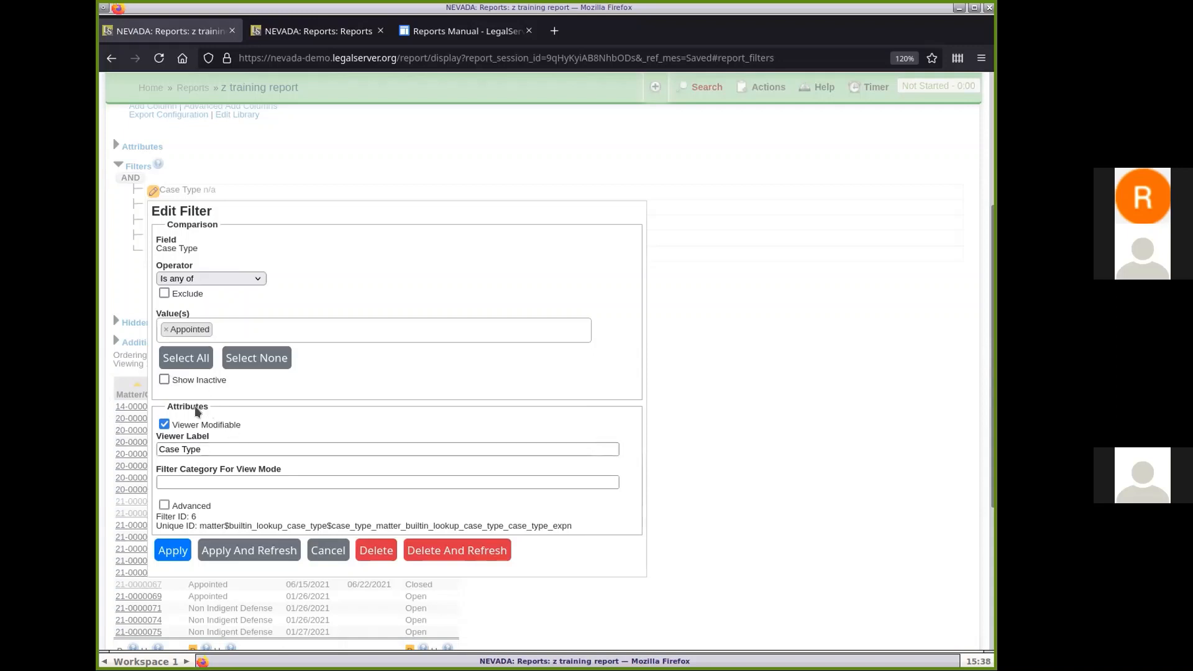
scroll(547, 292, down, 3)
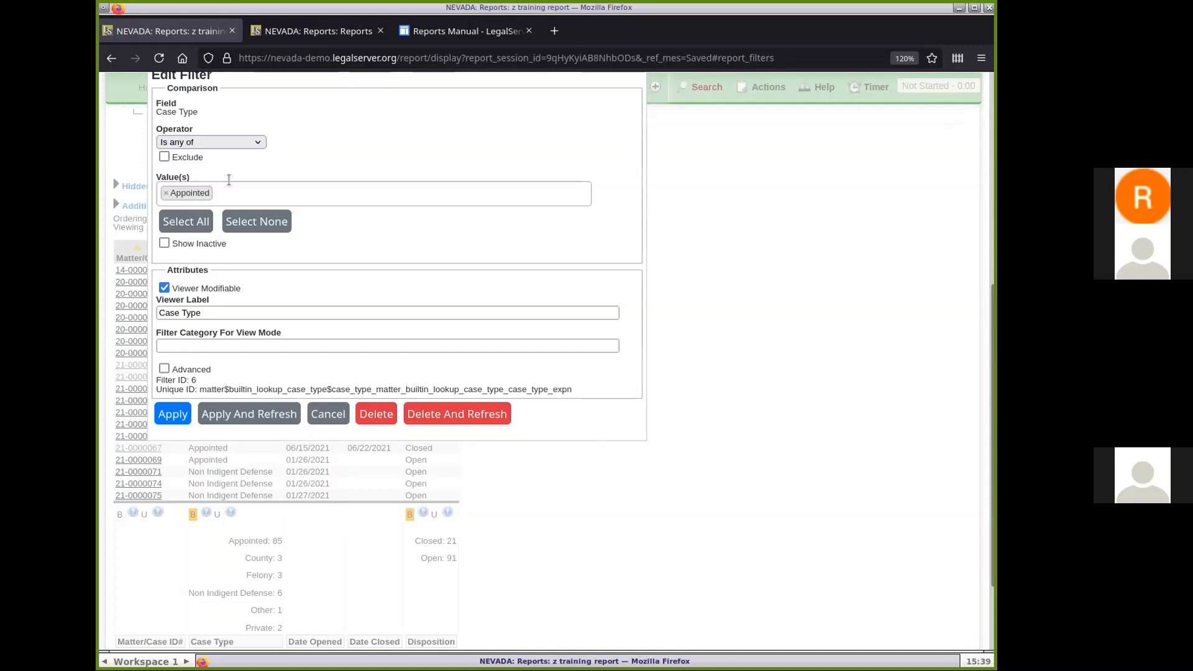
Step: Try the Case Type filter's Viewer Modifiable and Advanced options in different combinations, ending with only Viewer Modifiable on
click(234, 311)
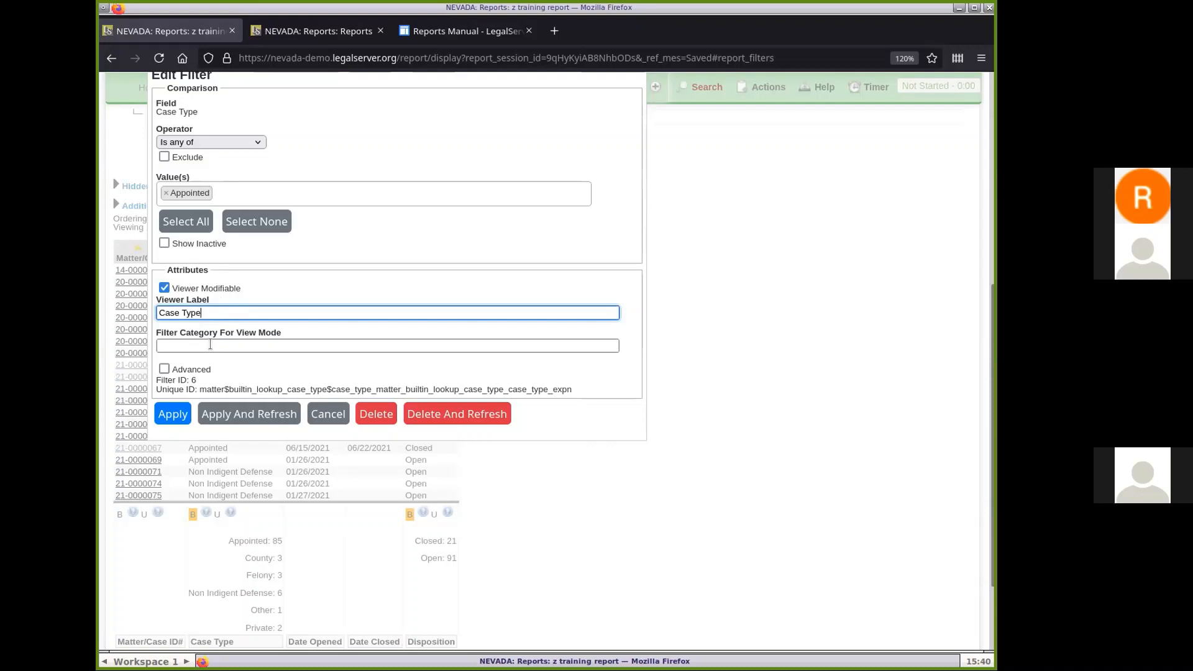
click(164, 371)
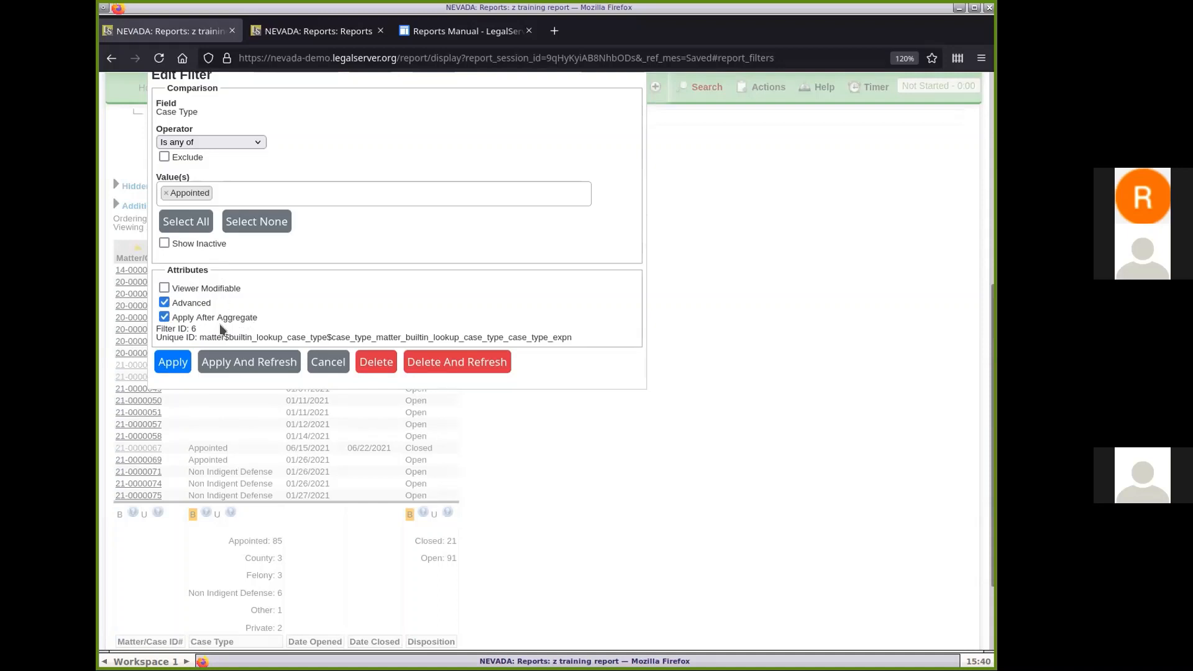
click(164, 288)
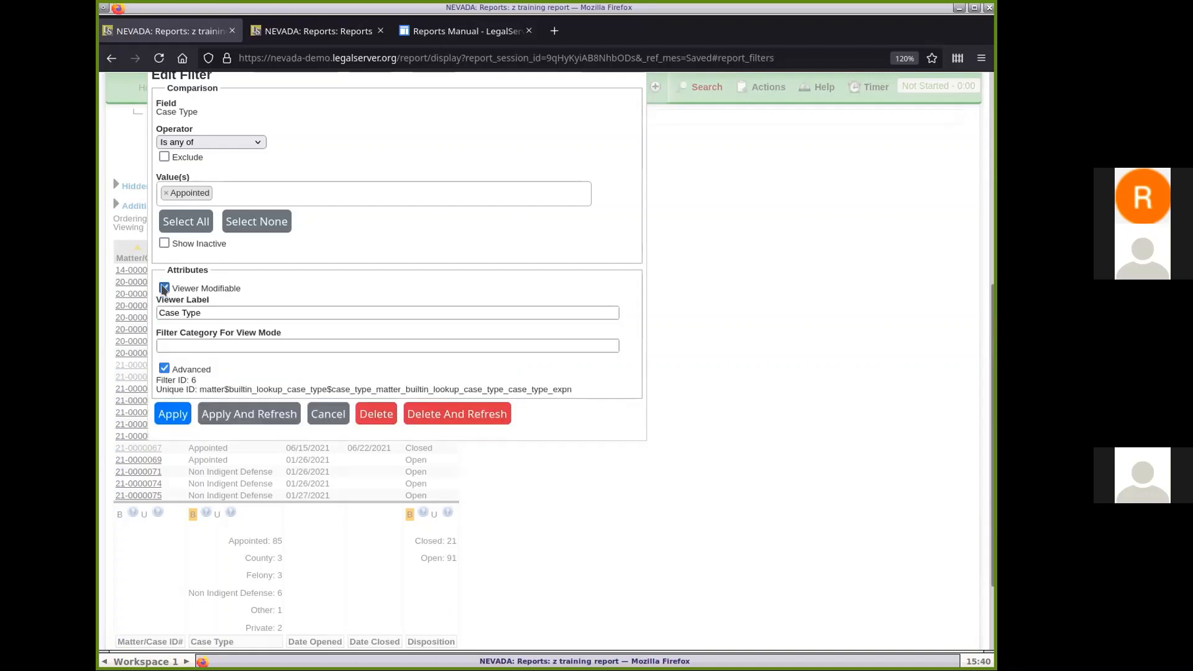
click(164, 289)
click(164, 289)
click(164, 288)
click(164, 368)
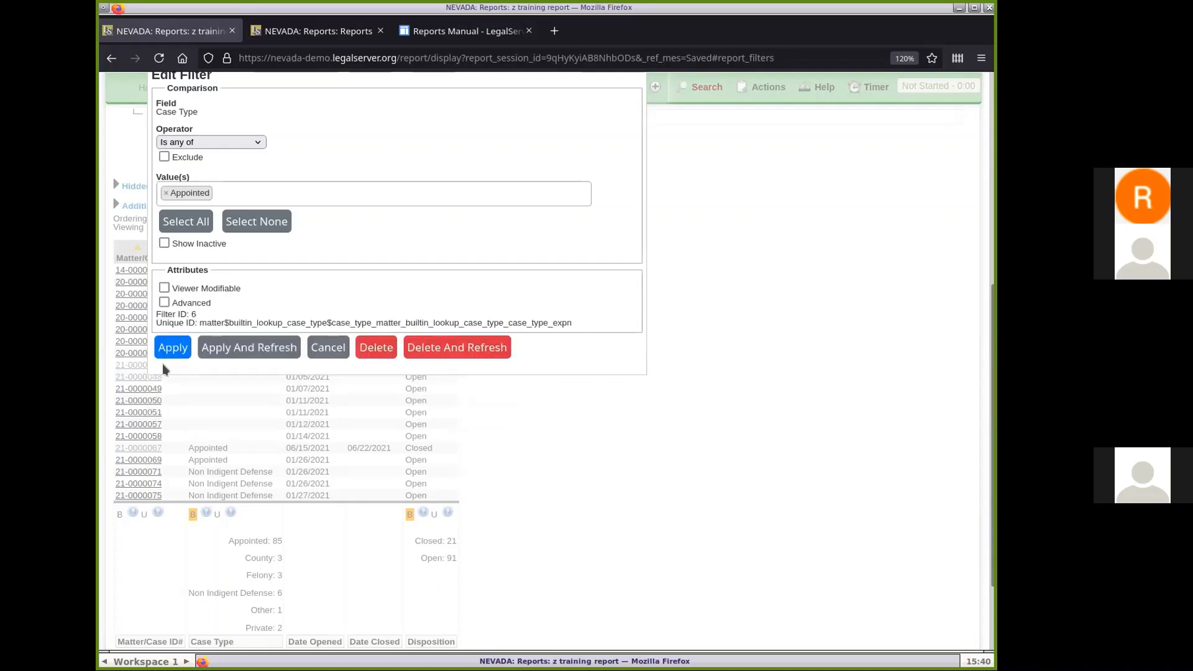
click(164, 303)
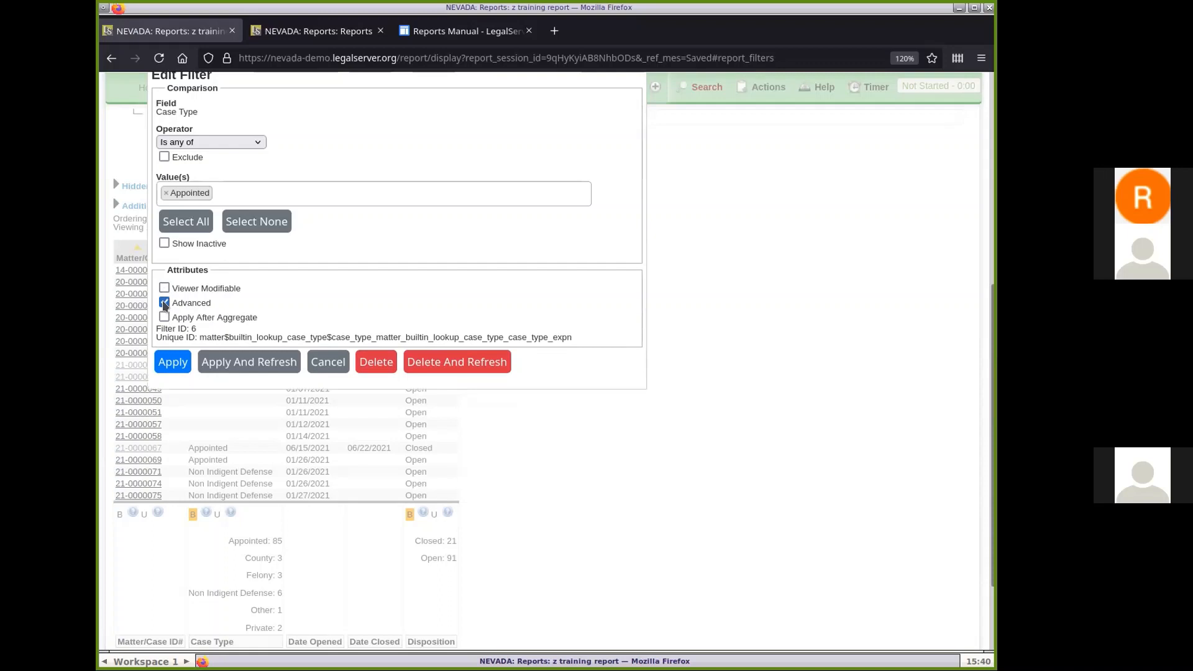
click(164, 303)
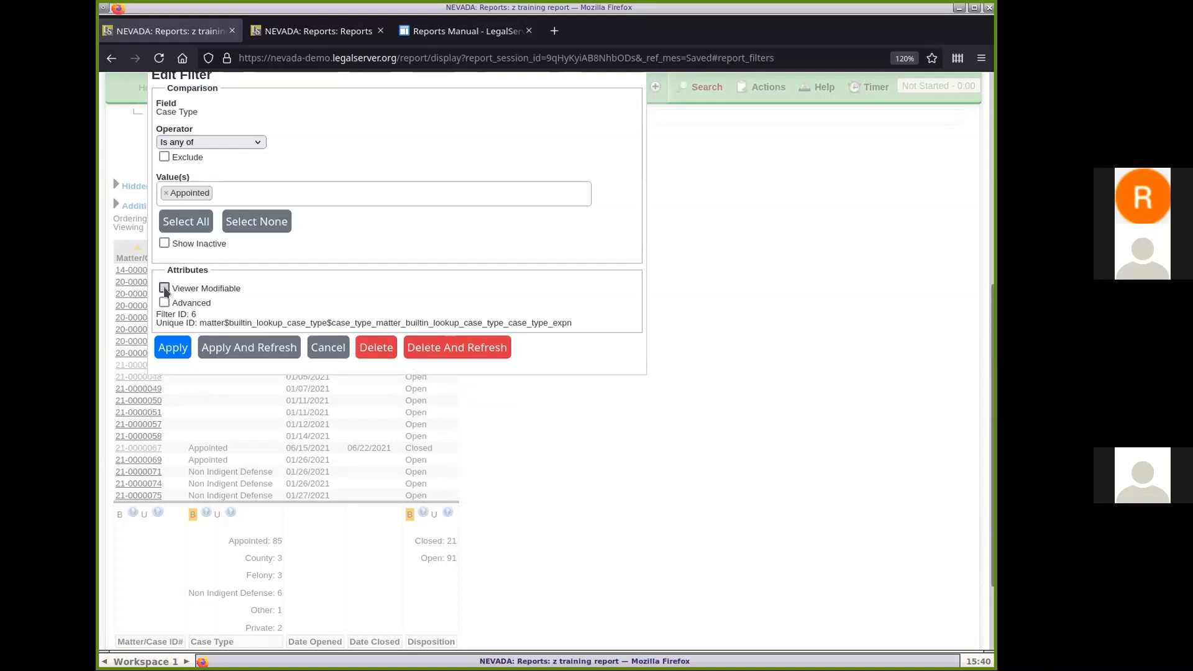
click(163, 287)
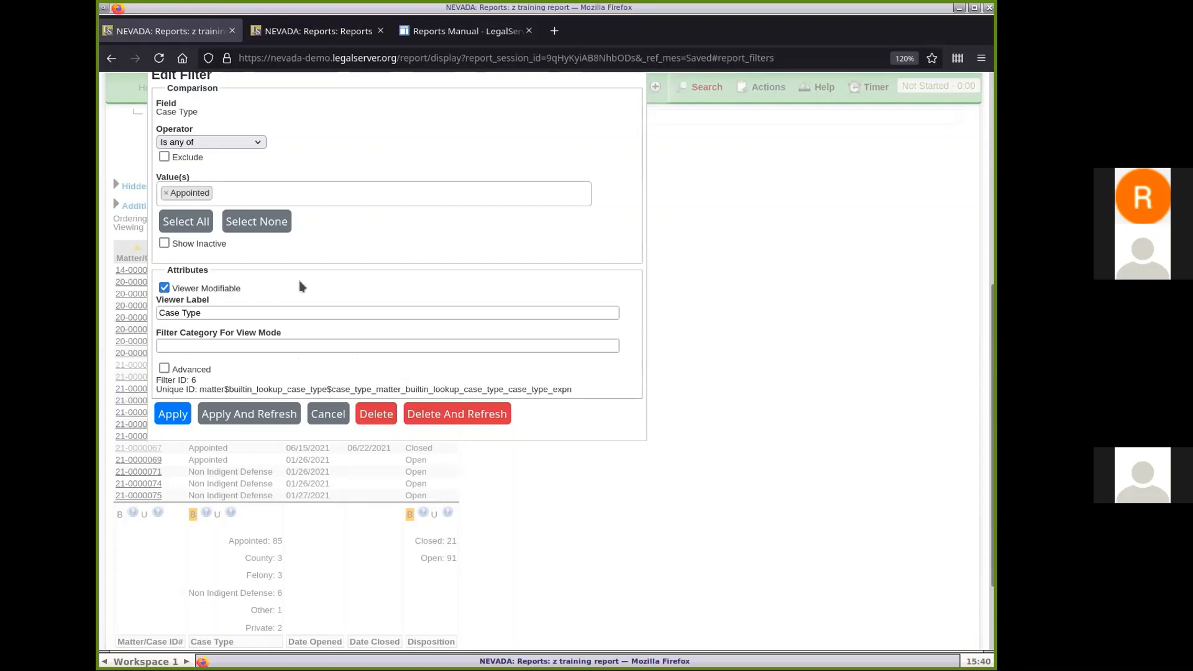
click(187, 370)
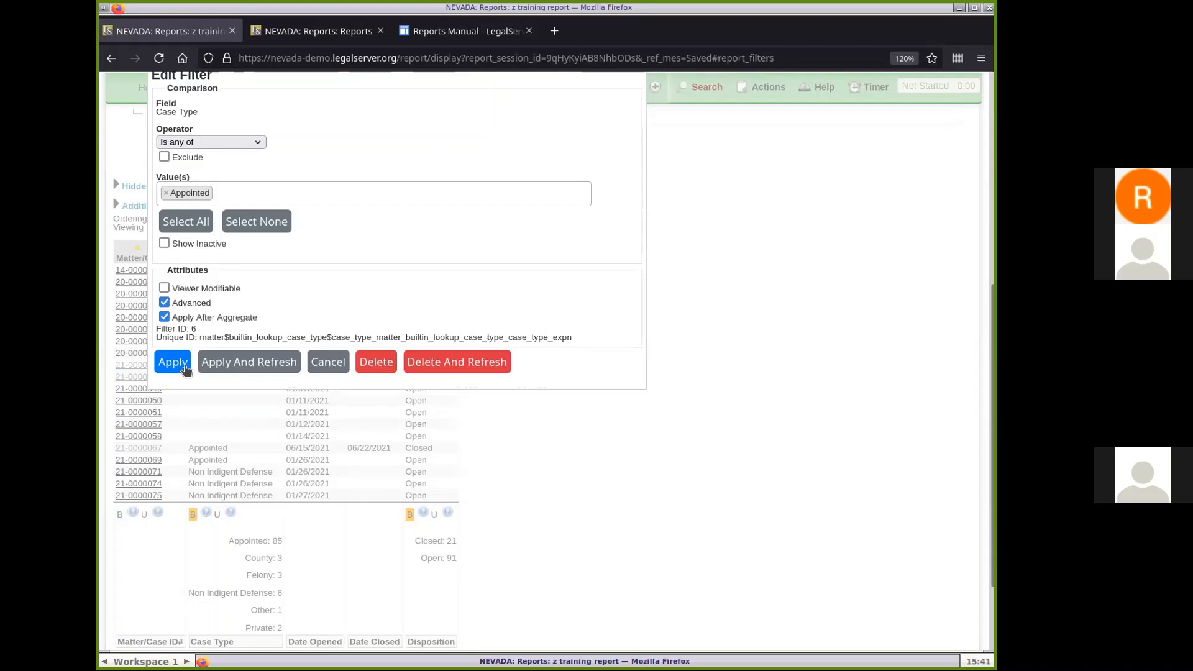
click(165, 303)
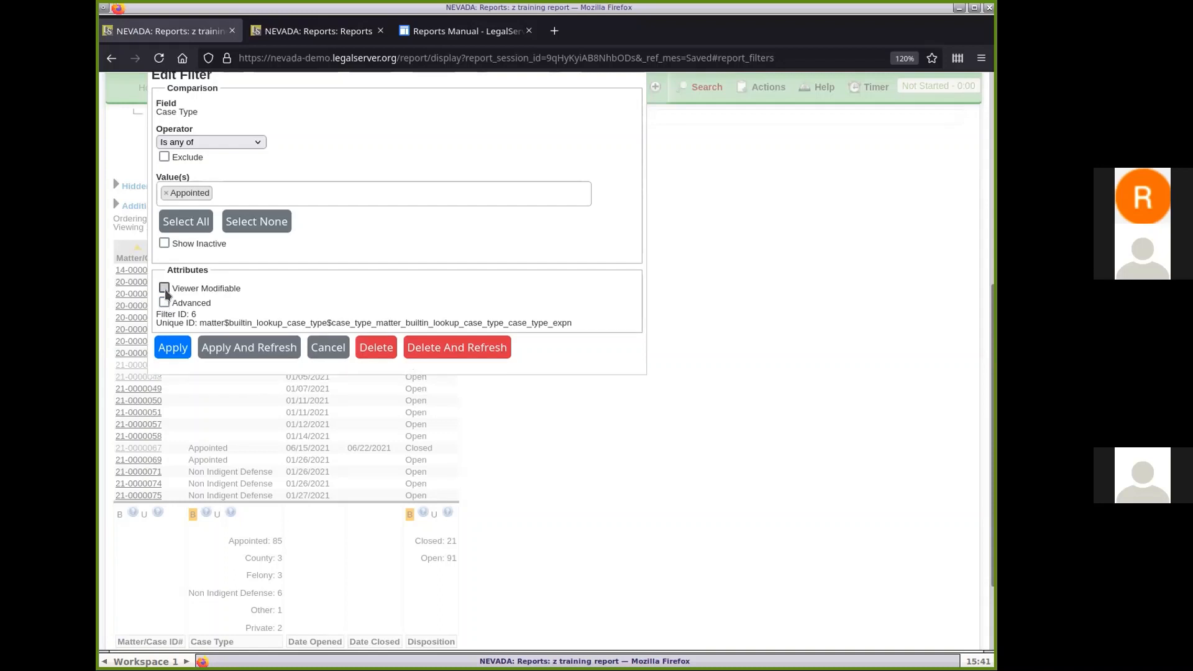
click(165, 288)
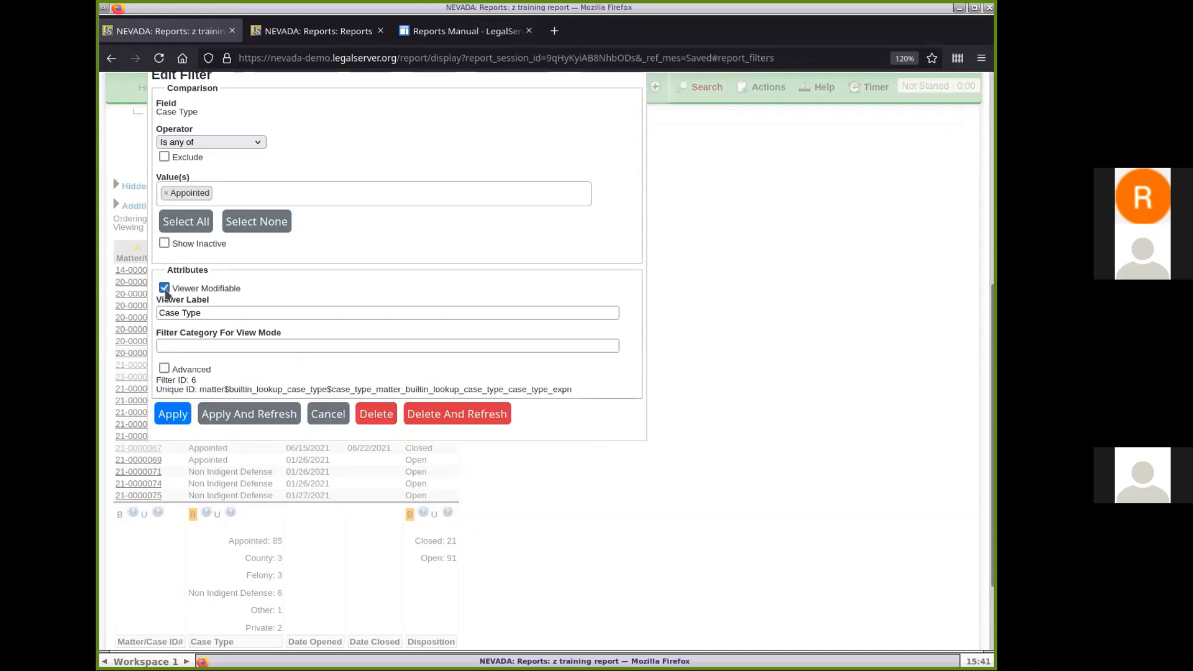
click(165, 288)
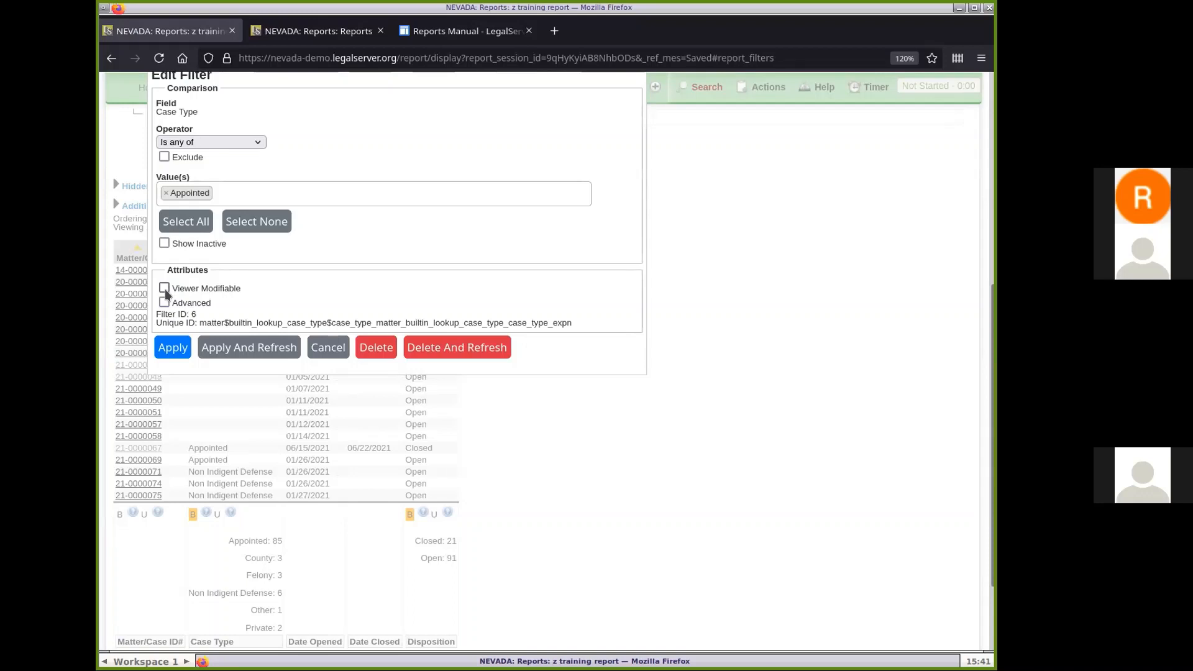
click(165, 288)
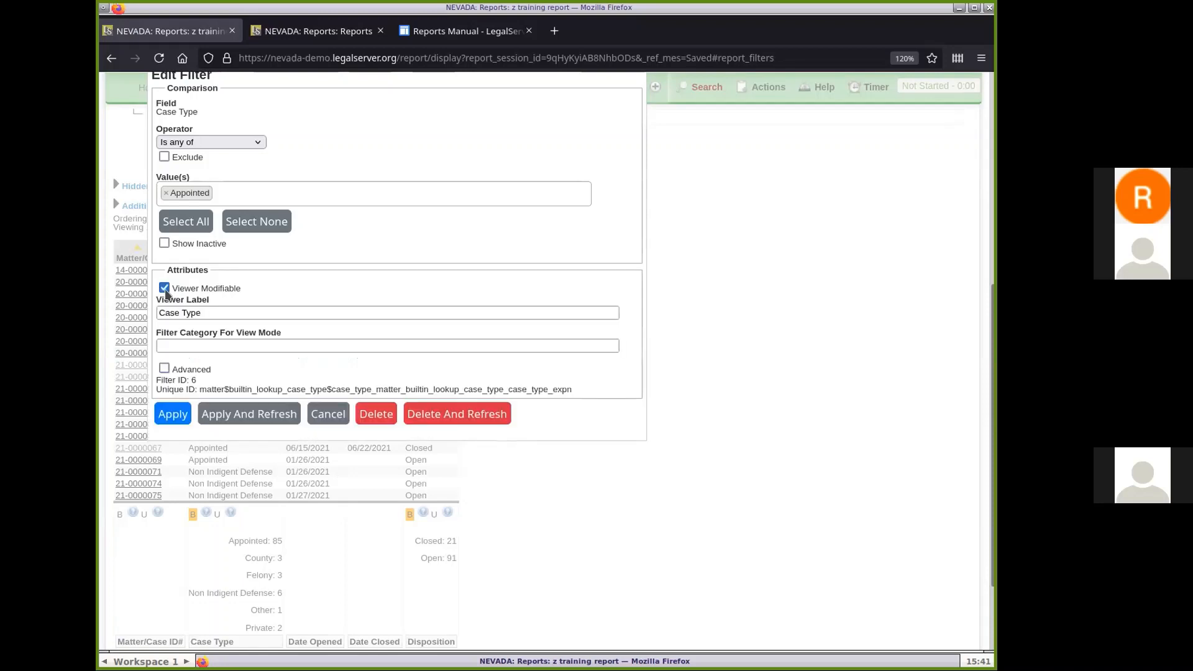
Step: Apply the Case Type filter for Appointed, refresh the report and review the results and filter list
click(239, 415)
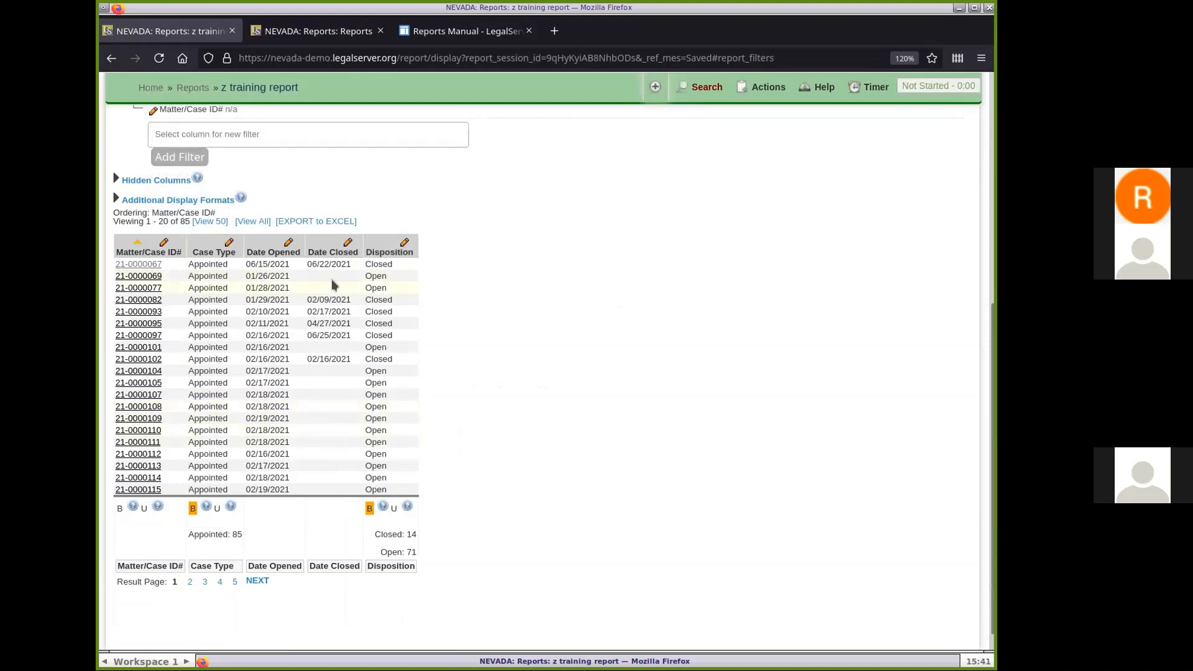
scroll(522, 308, up, 2)
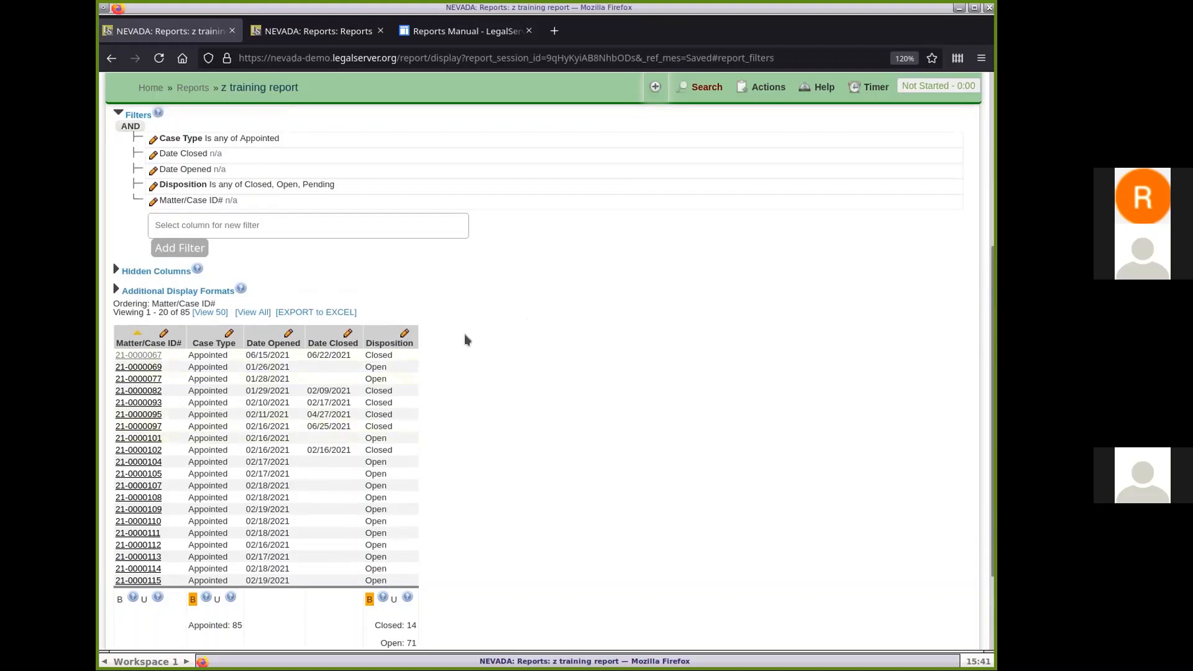
scroll(466, 339, up, 1)
scroll(465, 335, up, 1)
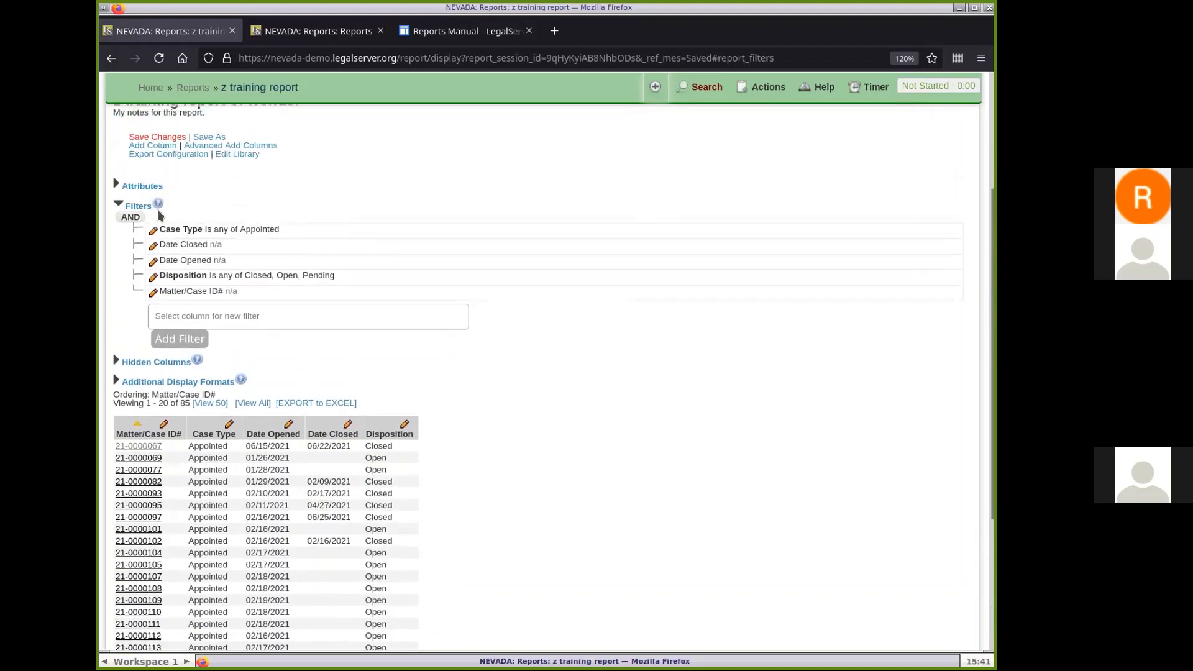
Step: Open the Date Opened filter for editing and set its date preset to Any Date Or No Date
click(153, 261)
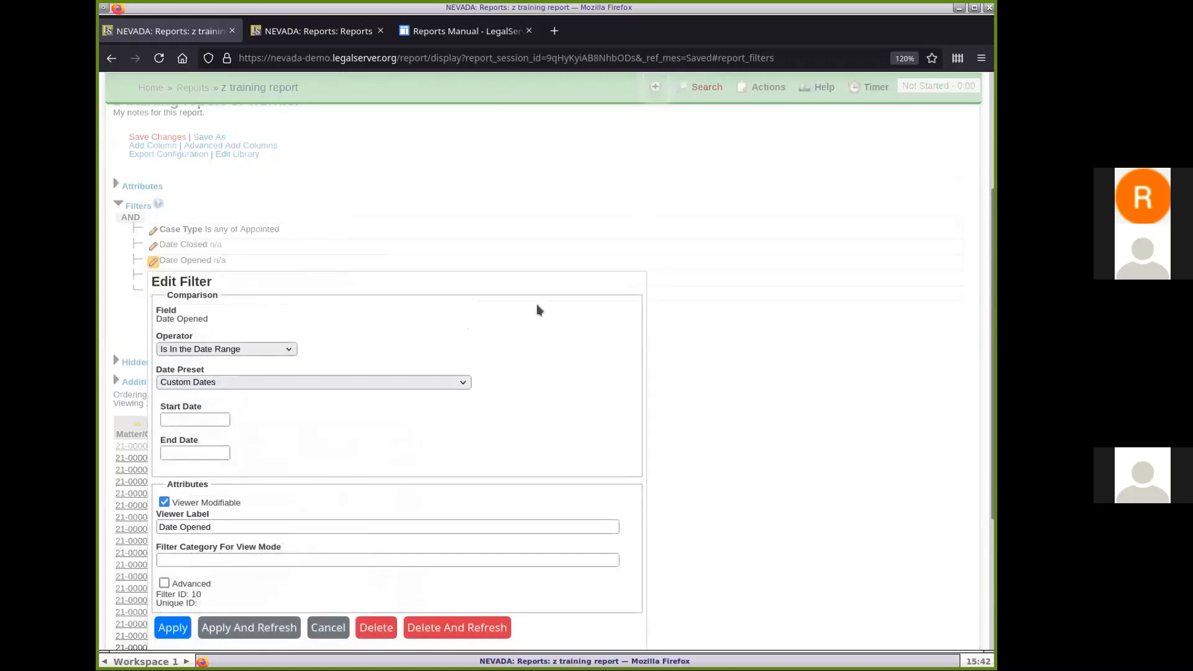
scroll(555, 339, down, 3)
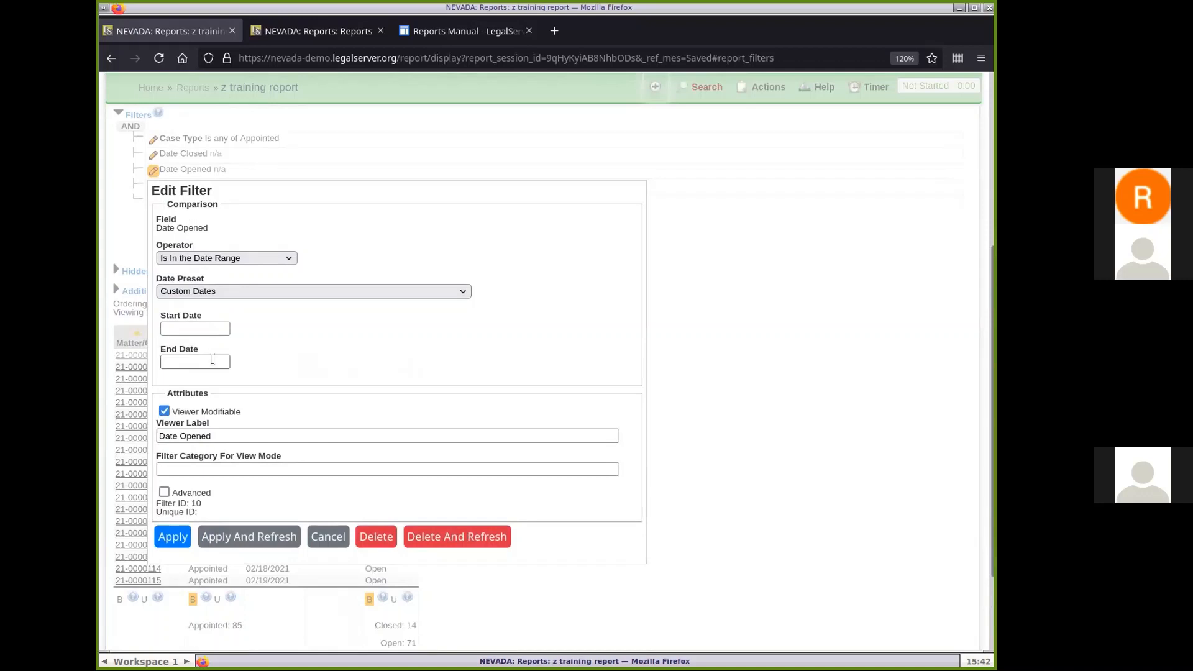
click(410, 284)
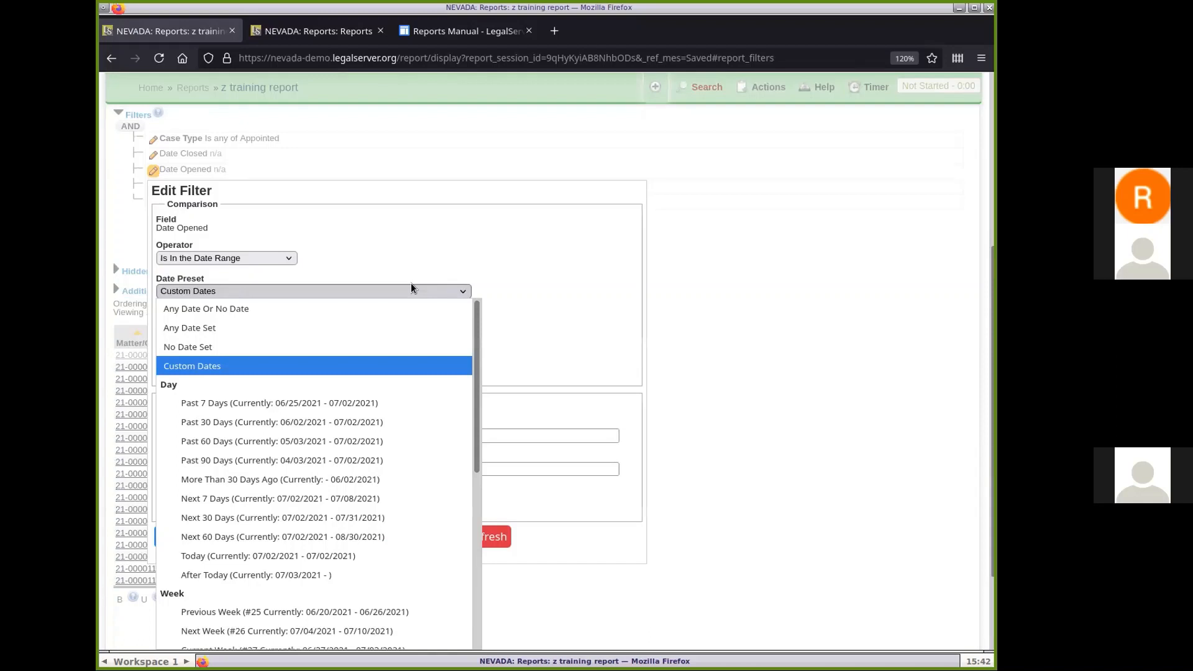
click(381, 313)
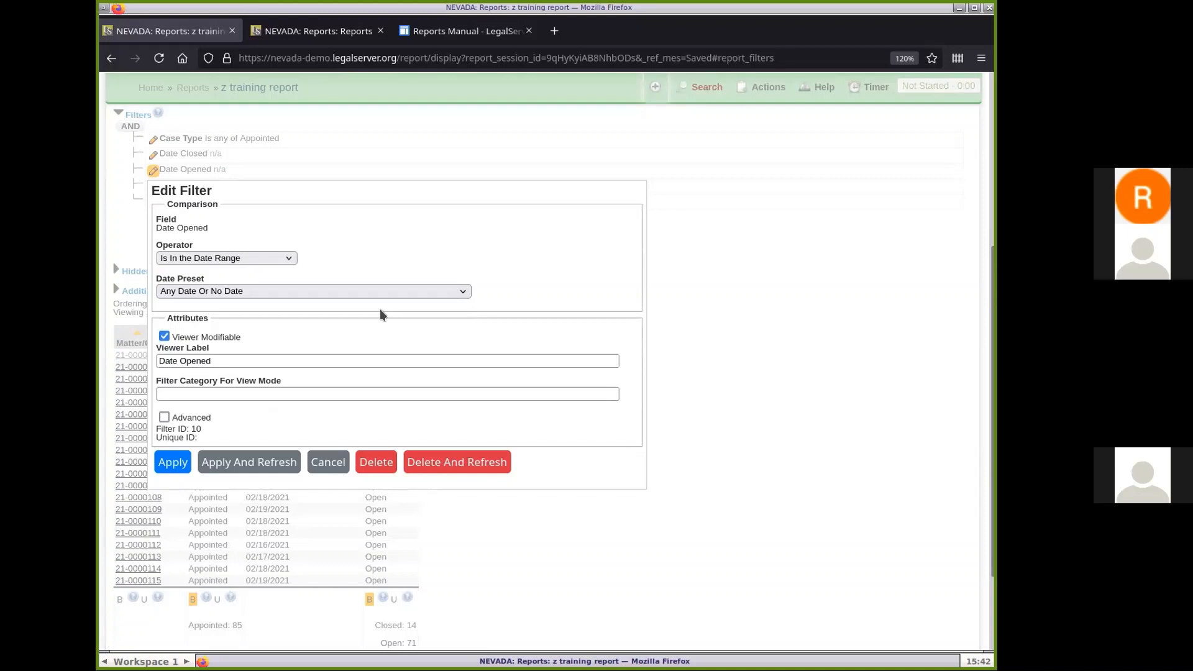
Step: Look through the available date presets and set the Date Opened filter to Current Year
click(409, 291)
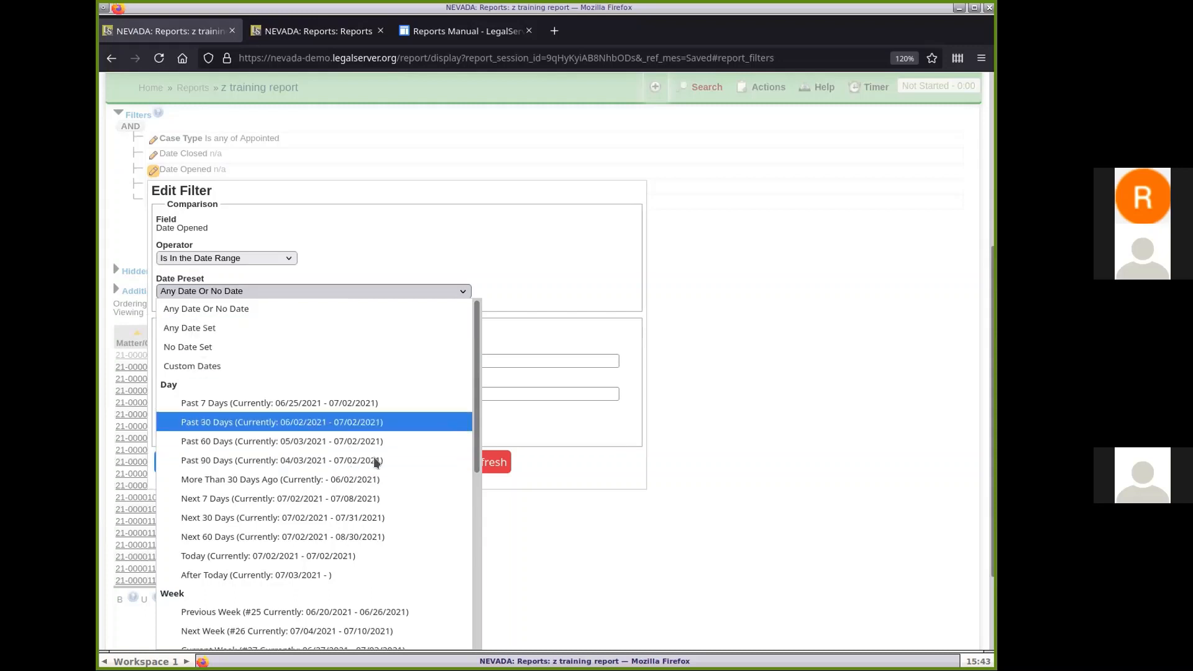
scroll(401, 412, down, 1)
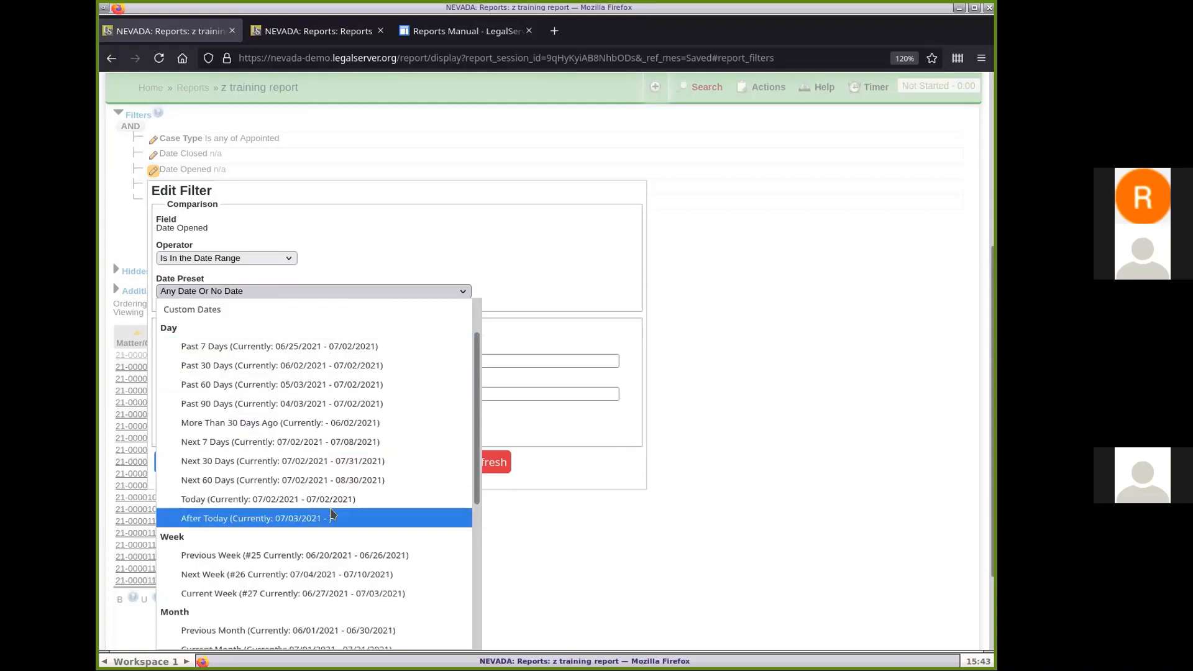
scroll(397, 450, down, 4)
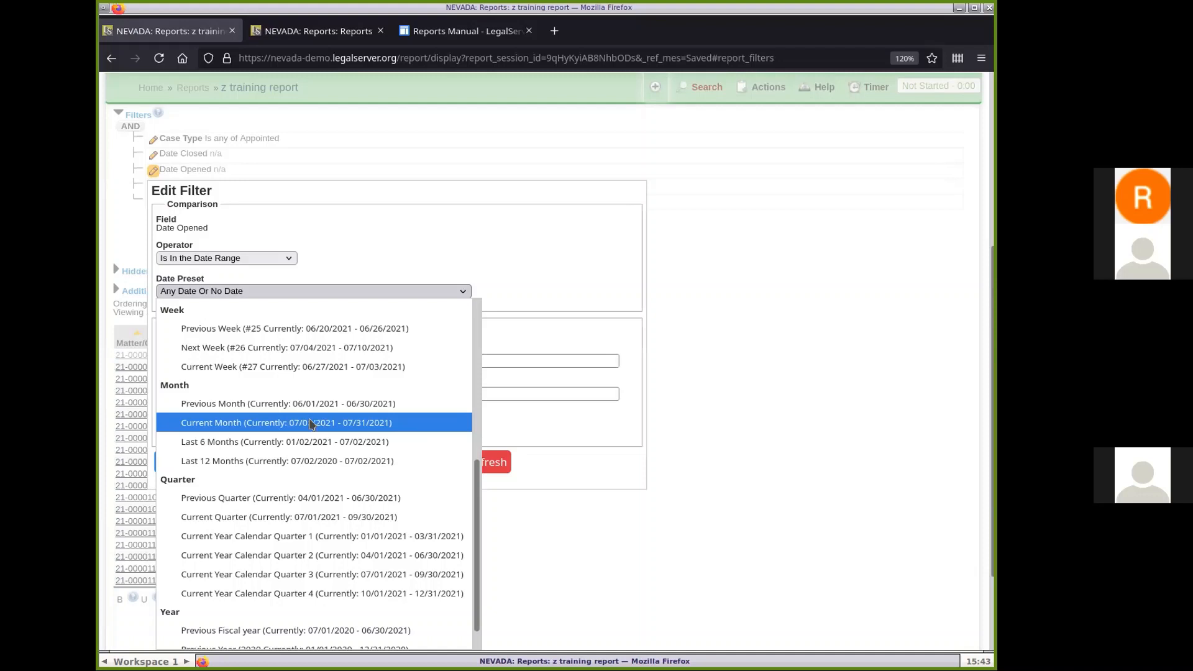
scroll(311, 453, down, 1)
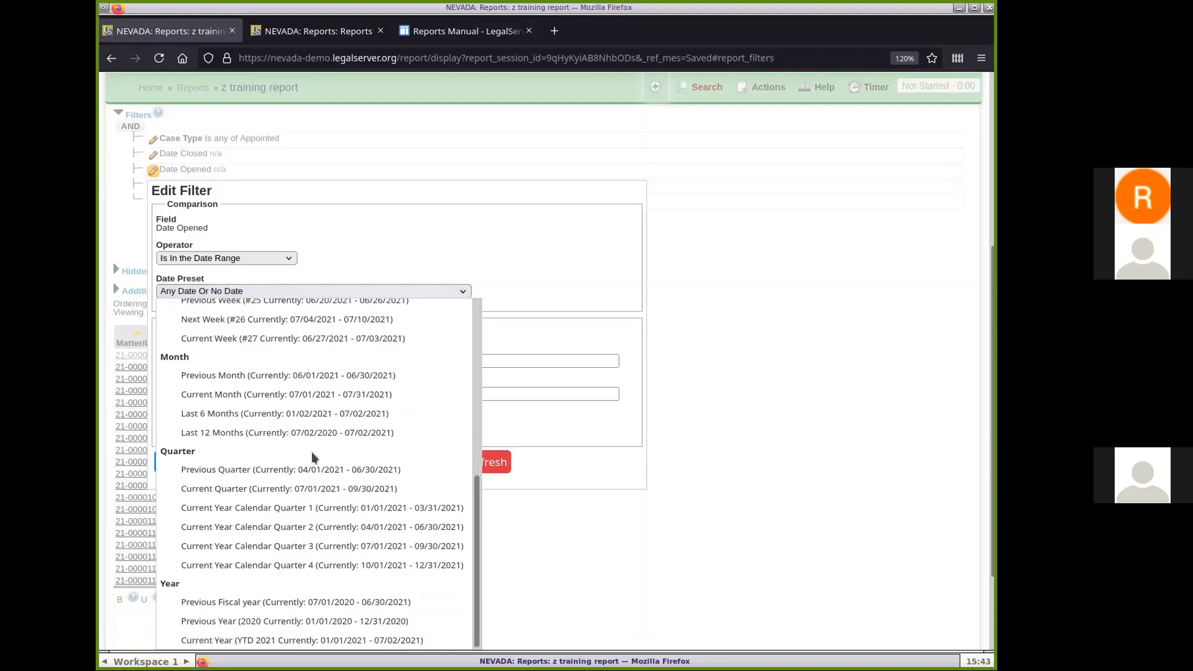
click(308, 640)
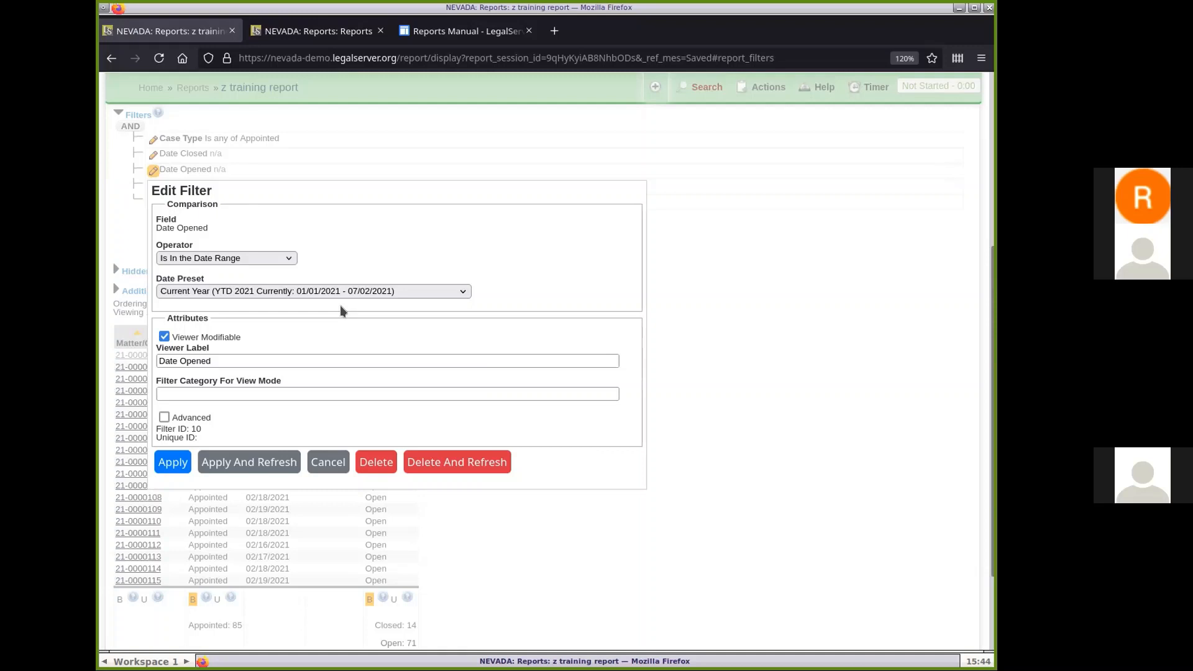
Step: Set the Date Opened filter's date preset to Previous Month, then apply it and refresh the report
click(356, 290)
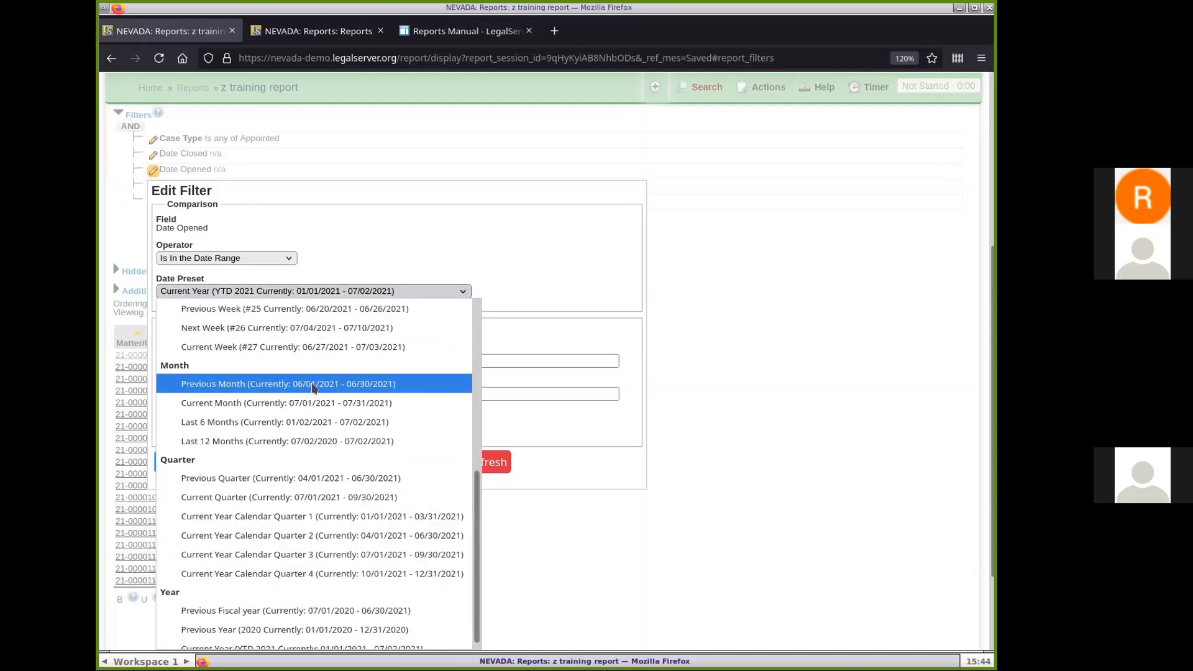
click(313, 384)
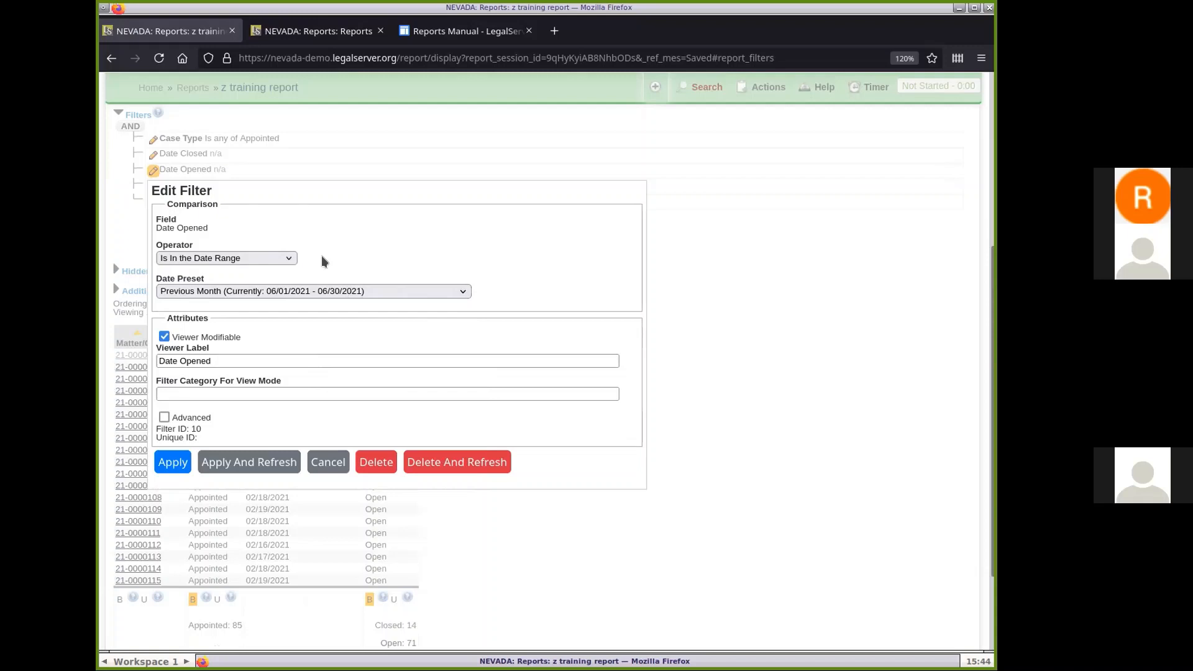
click(259, 471)
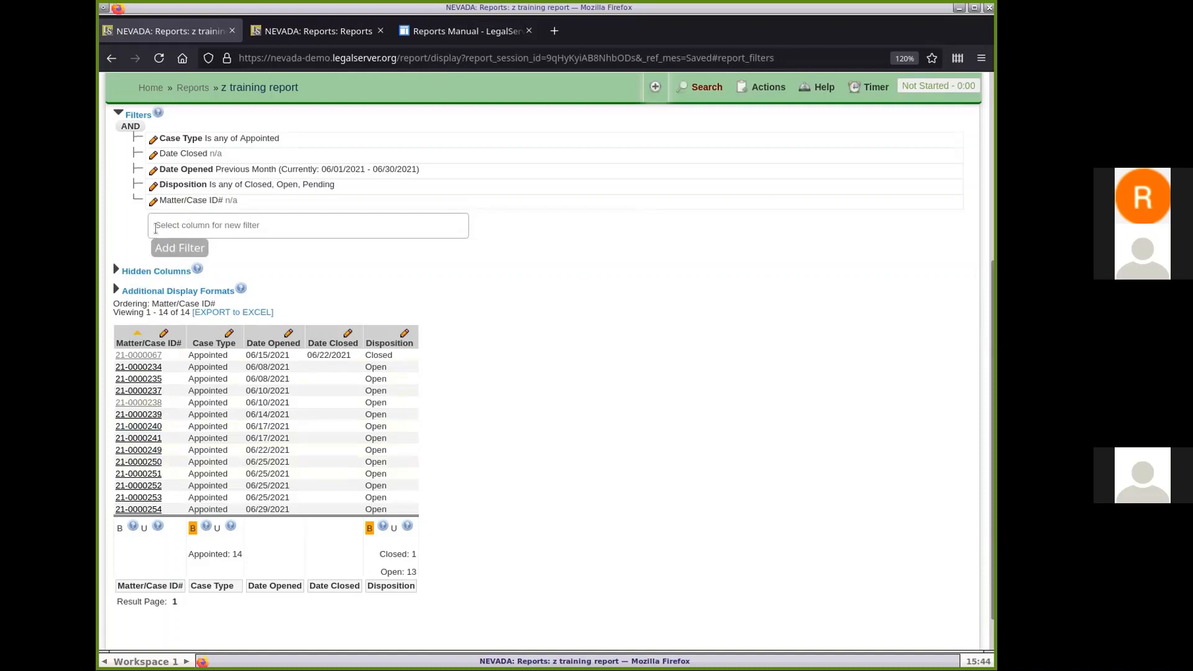
Step: Set the Matter/Case ID# filter's operator to Contains and its viewer label to "Matter/Case ID# (contains the text)", then apply and refresh
click(152, 201)
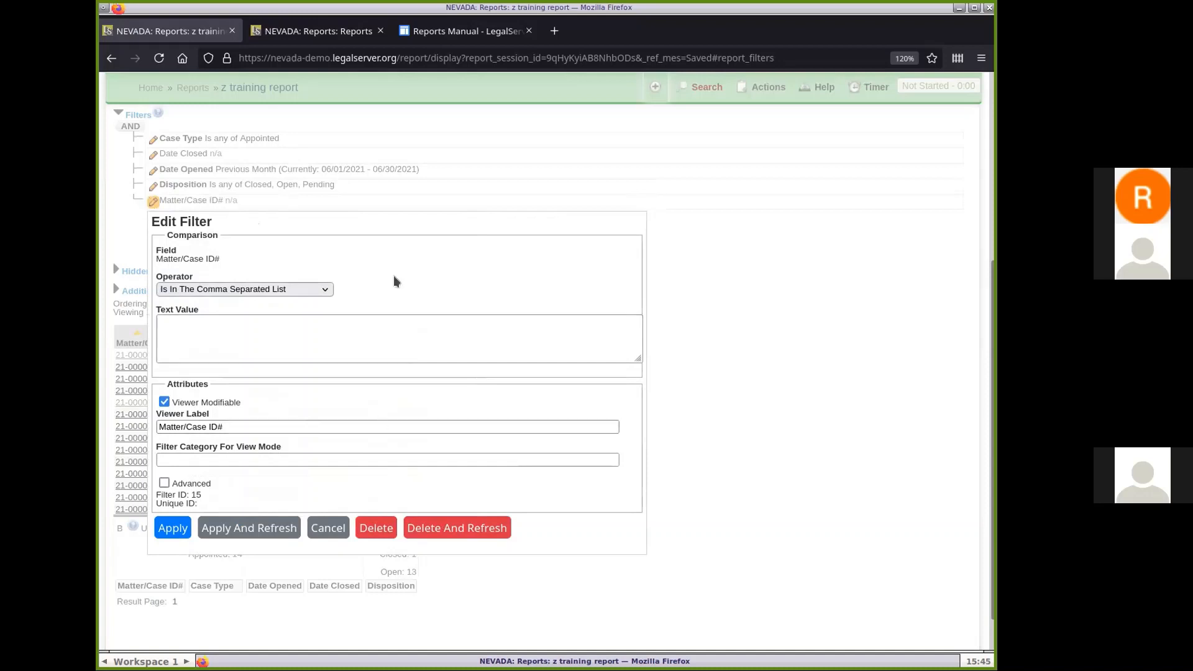
click(292, 292)
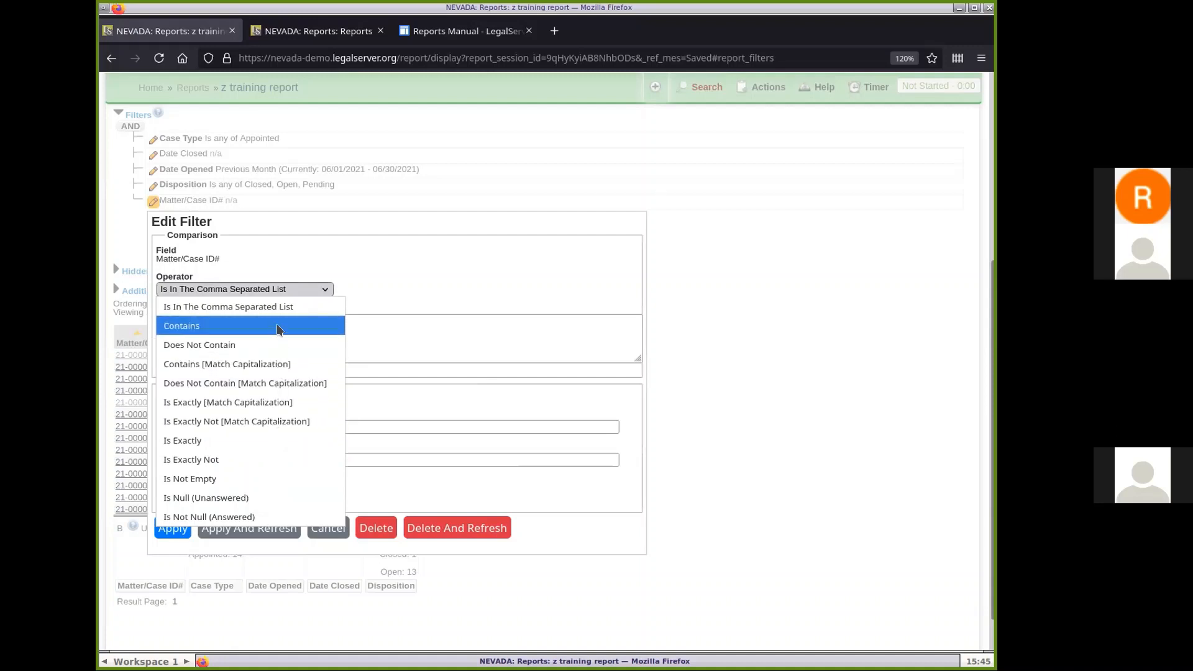
click(281, 290)
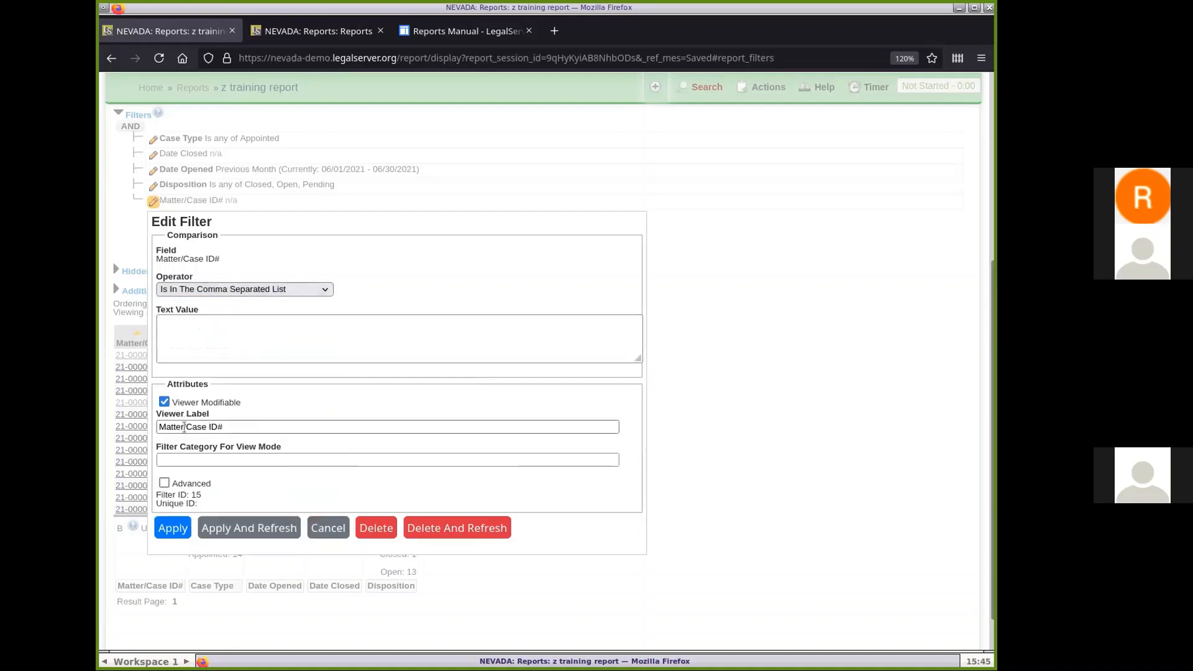
click(247, 424)
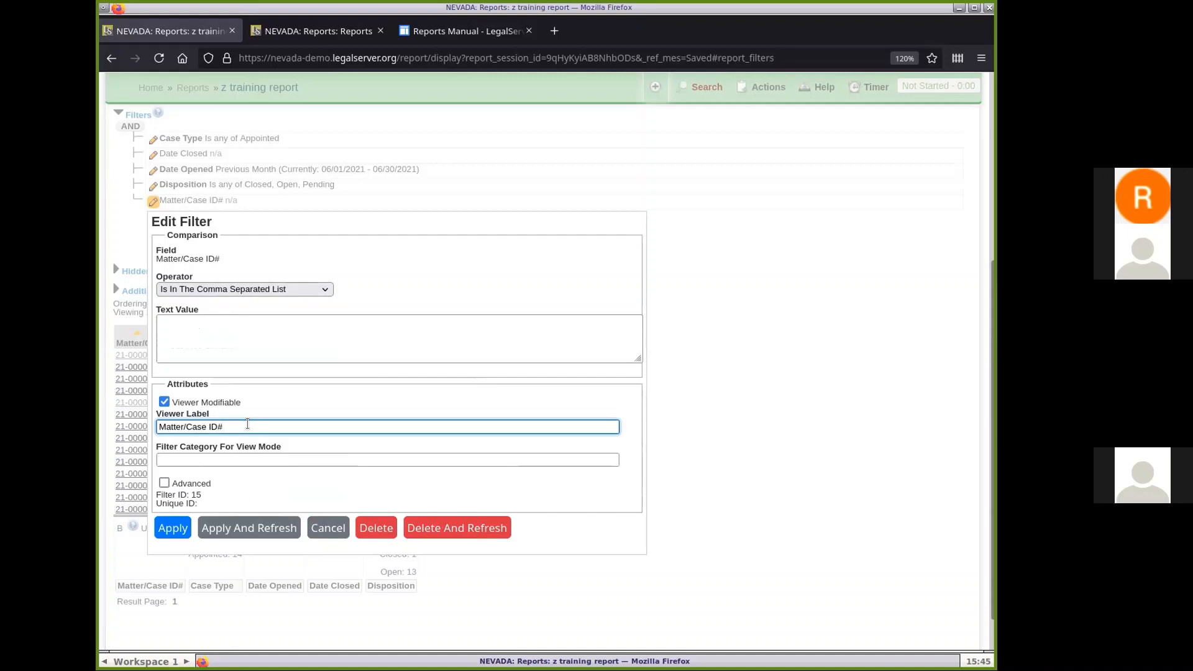
text((contains the text))
click(293, 288)
click(286, 319)
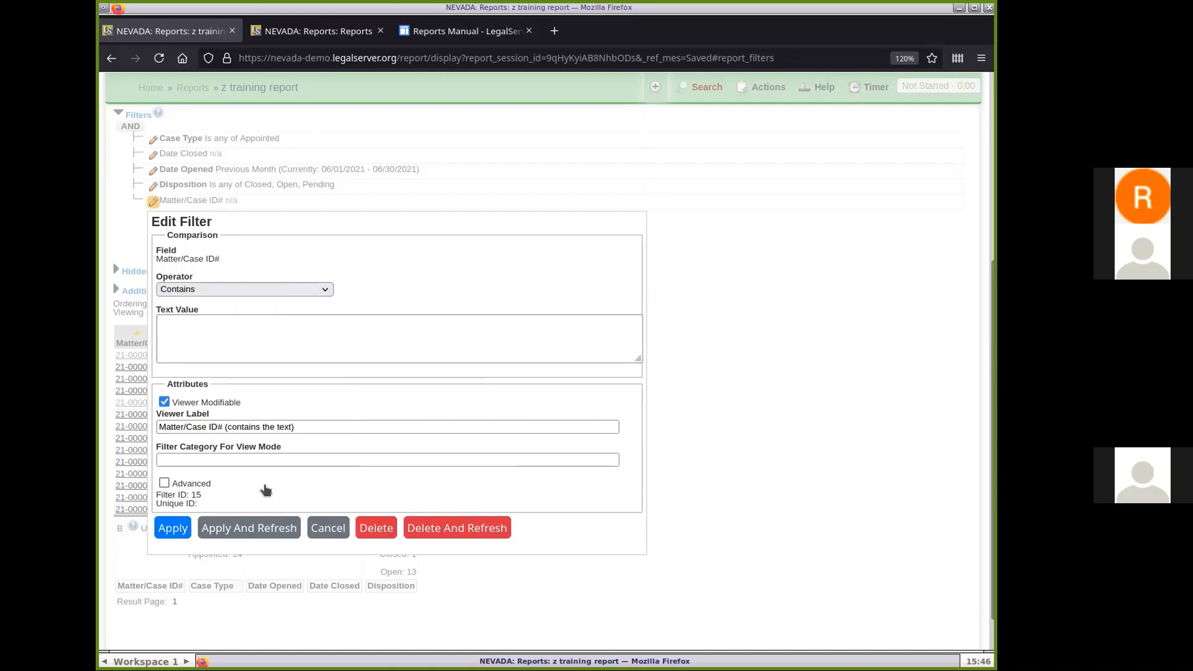
click(259, 528)
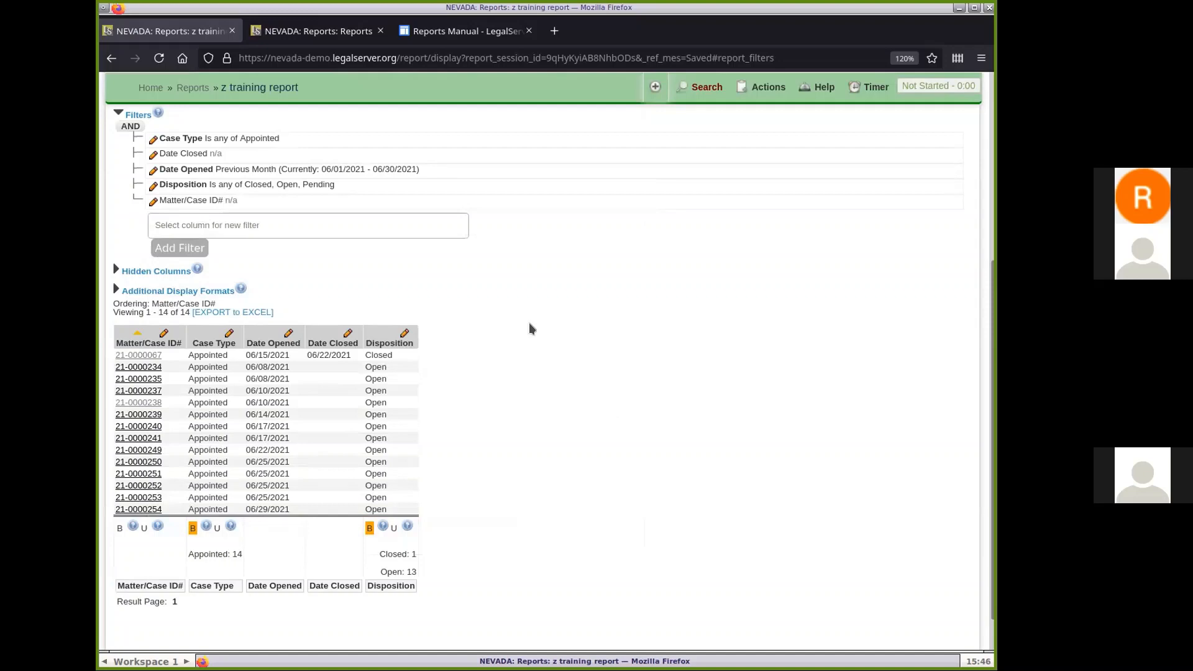
Step: Save the changes to the report
scroll(529, 328, up, 1)
scroll(529, 322, up, 3)
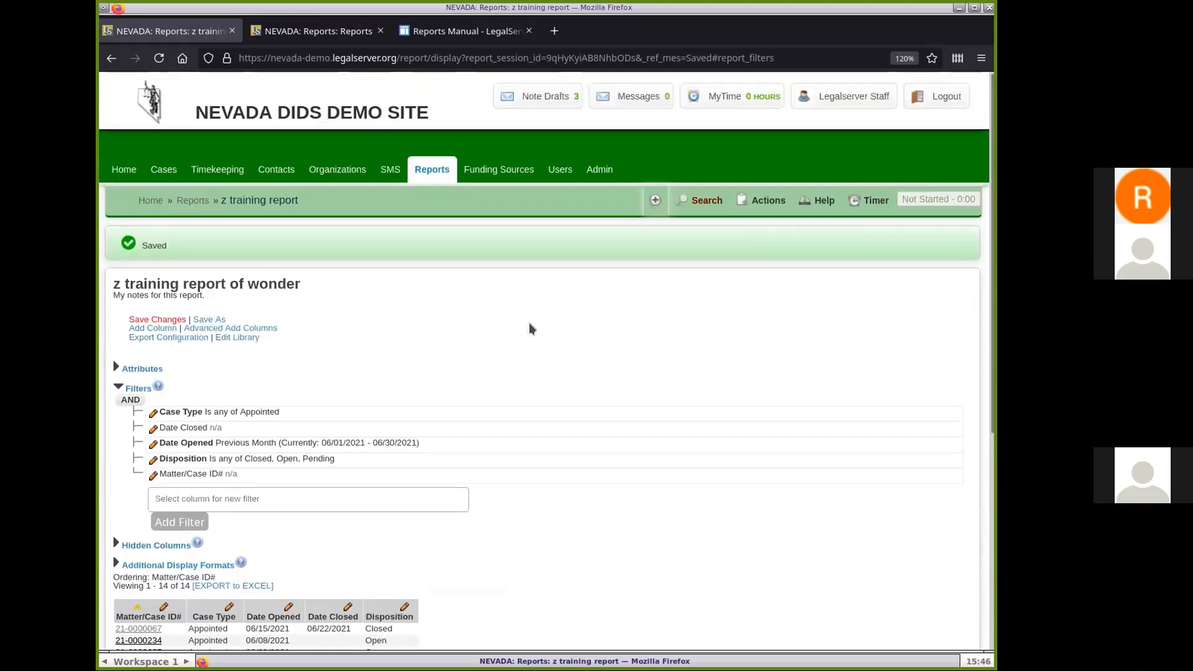
click(164, 319)
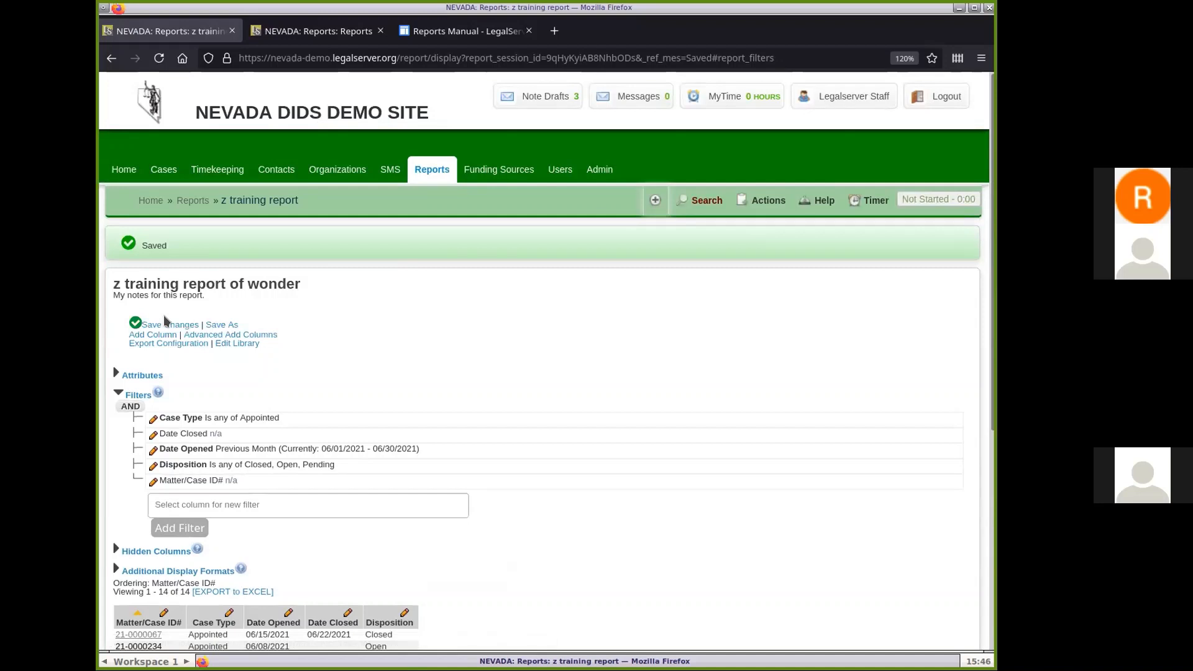
Step: Open the Reports list in a new tab, sort it by name in descending order and run "z training report of wonder"
right_click(190, 200)
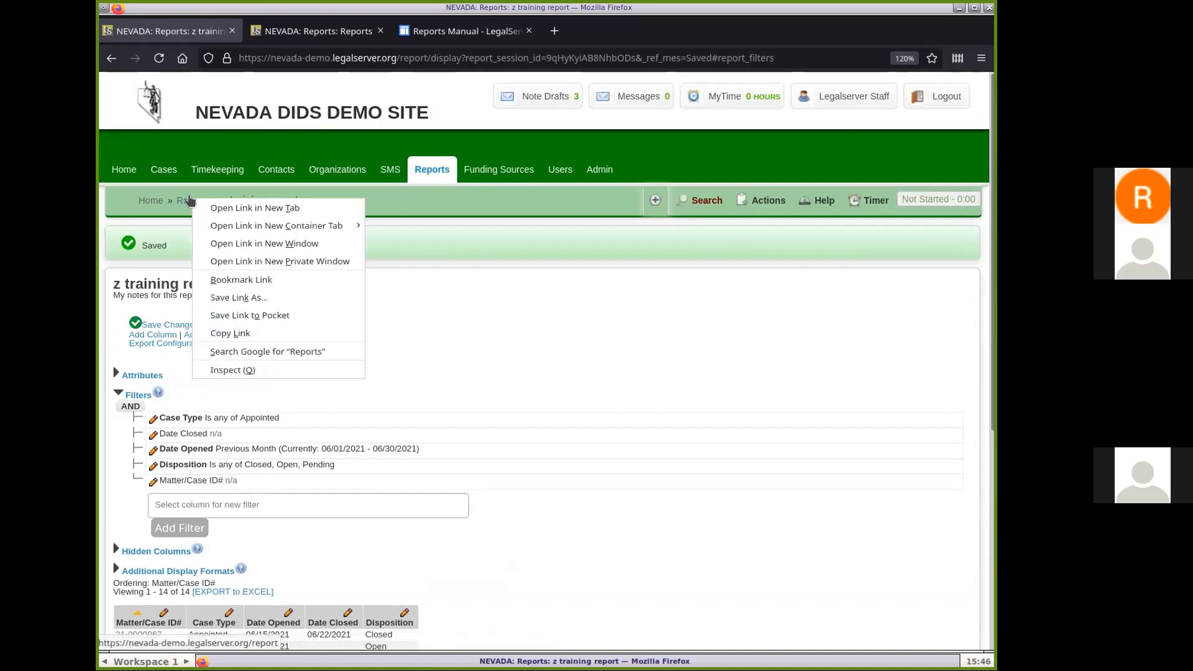
click(227, 207)
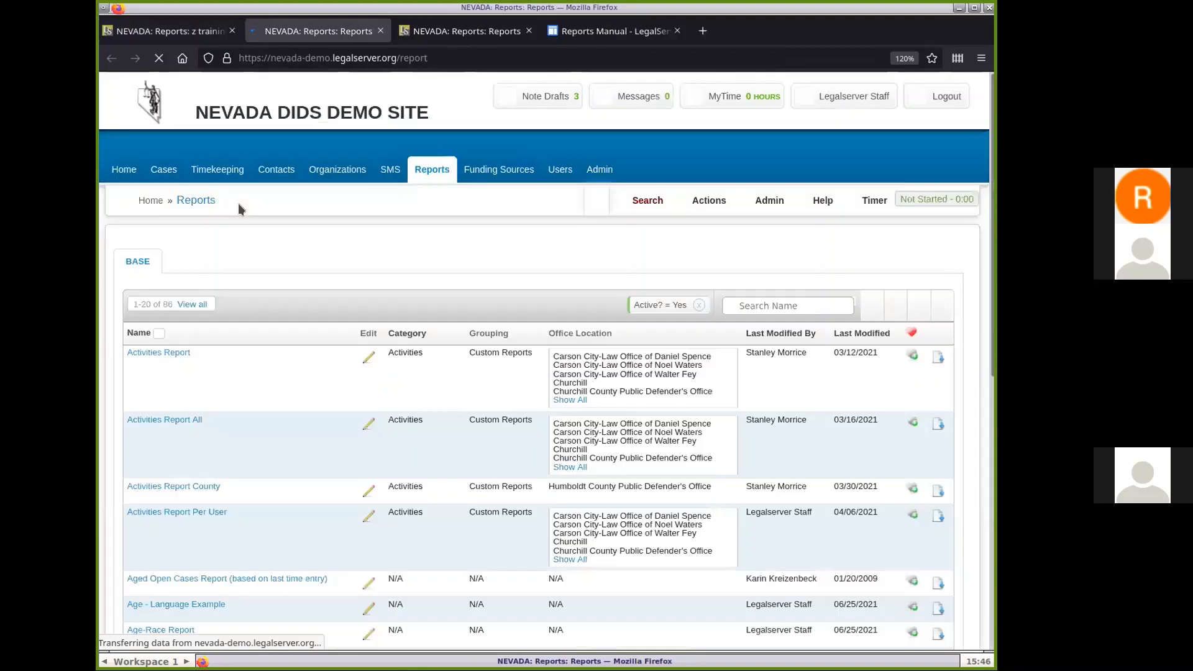
click(133, 335)
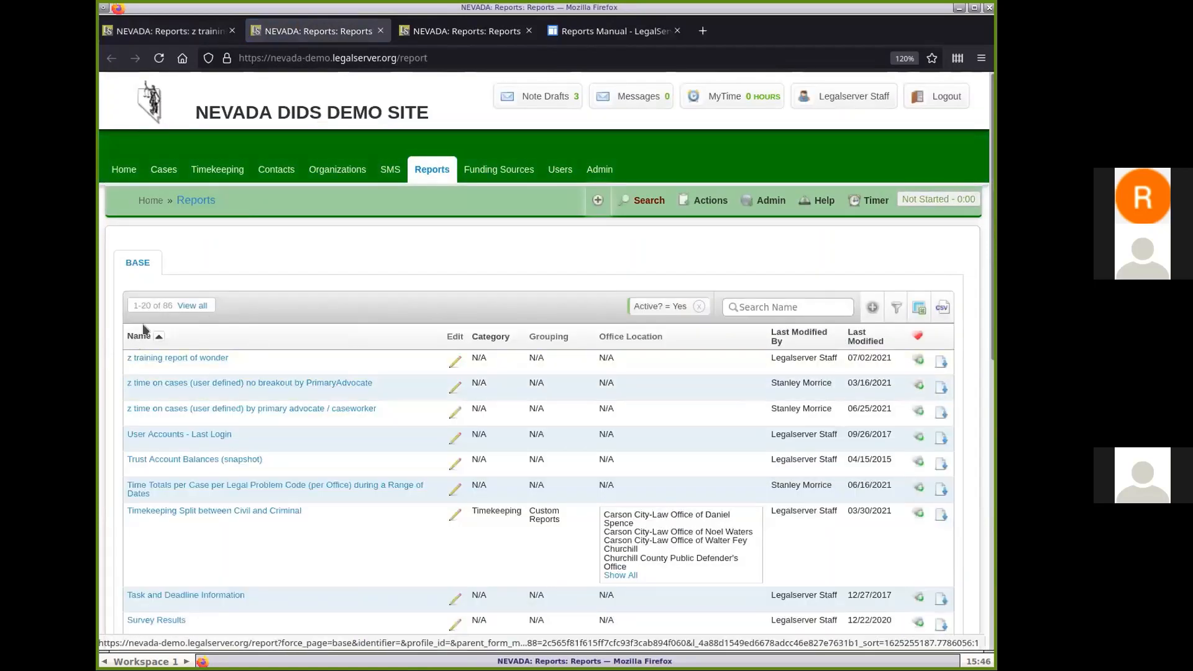
click(192, 359)
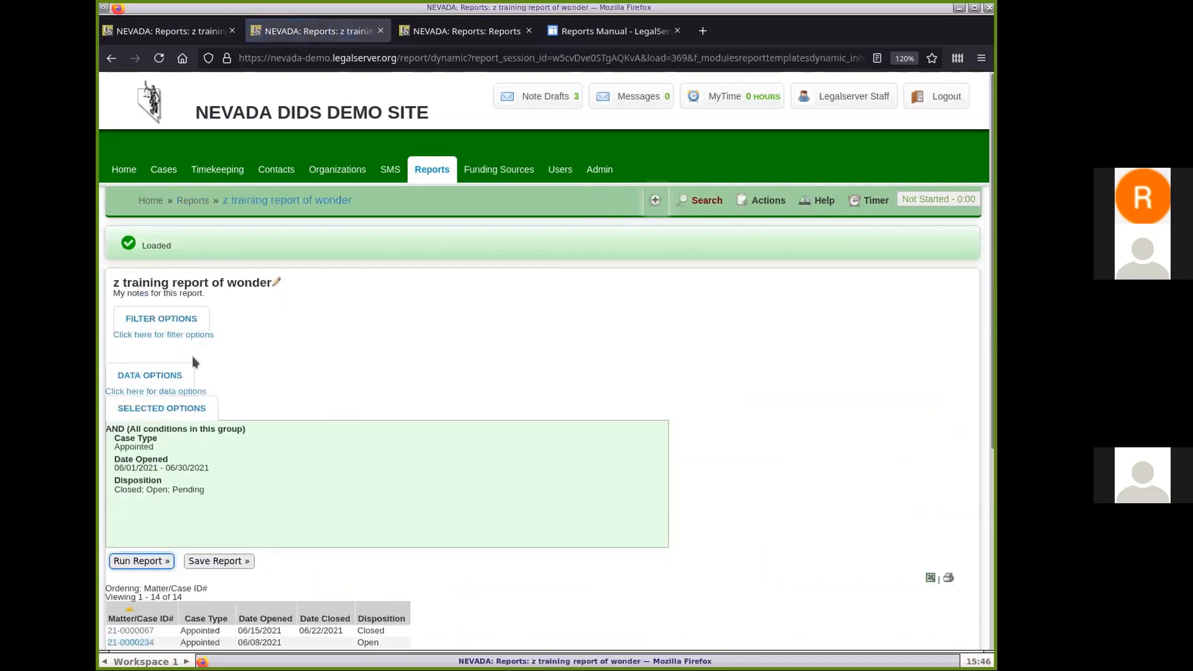
Step: Review the report's selected options for Case Type, Date Opened and Disposition, along with the listed cases and totals
scroll(542, 347, down, 3)
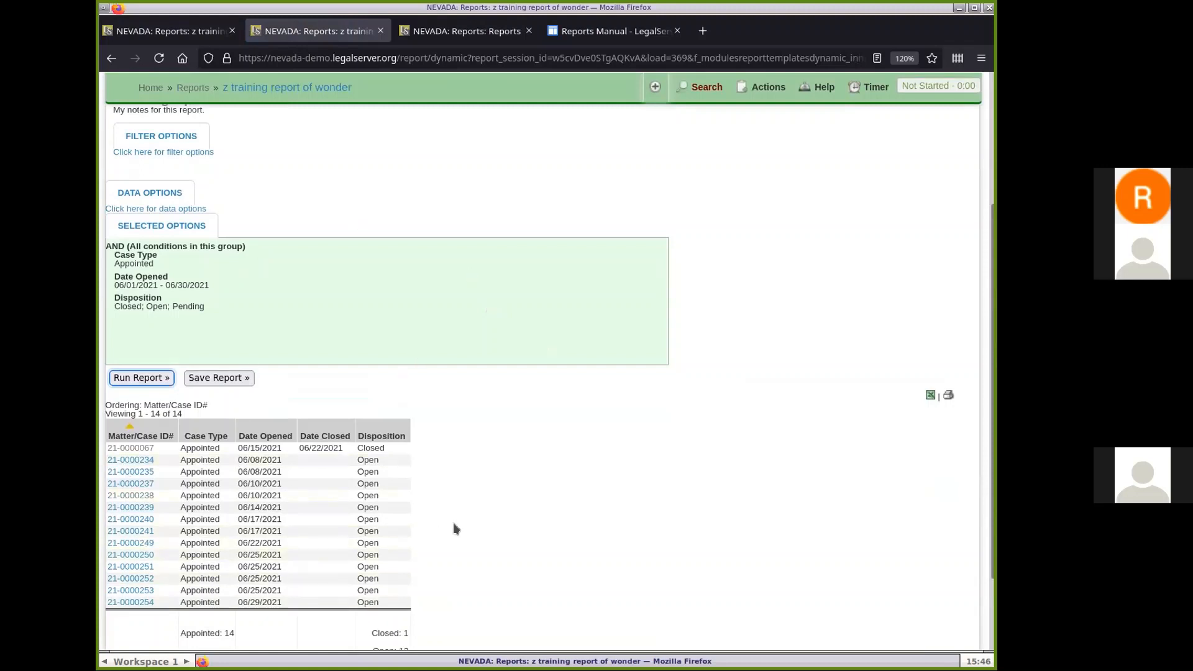
click(127, 379)
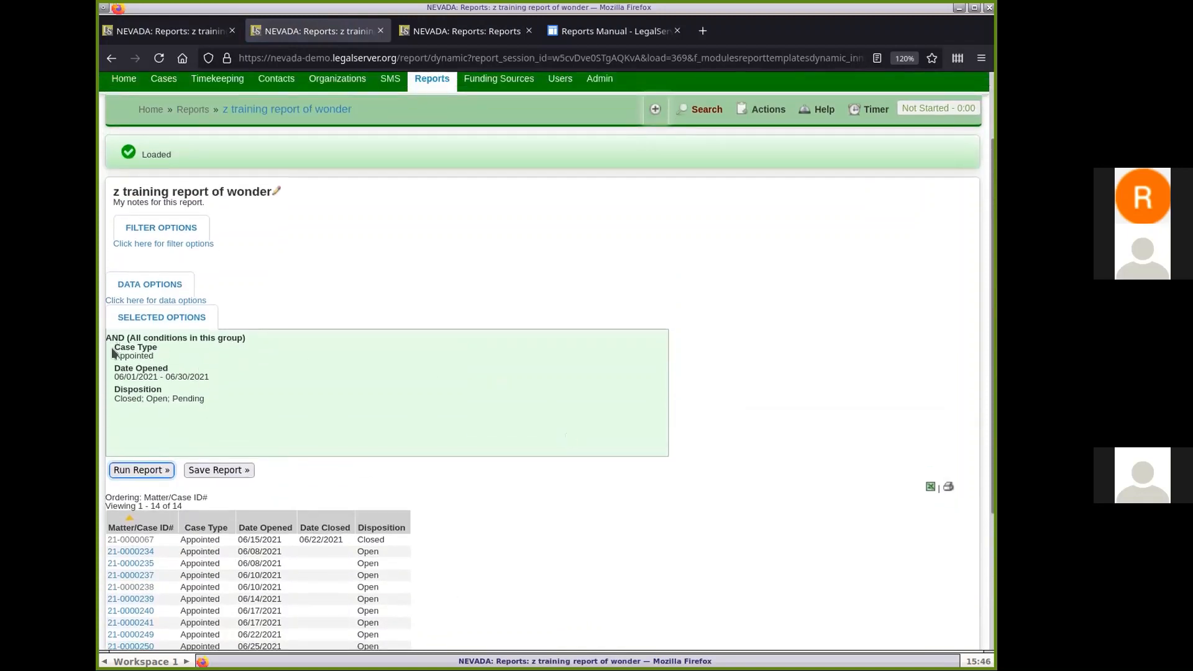
drag(114, 346, 186, 385)
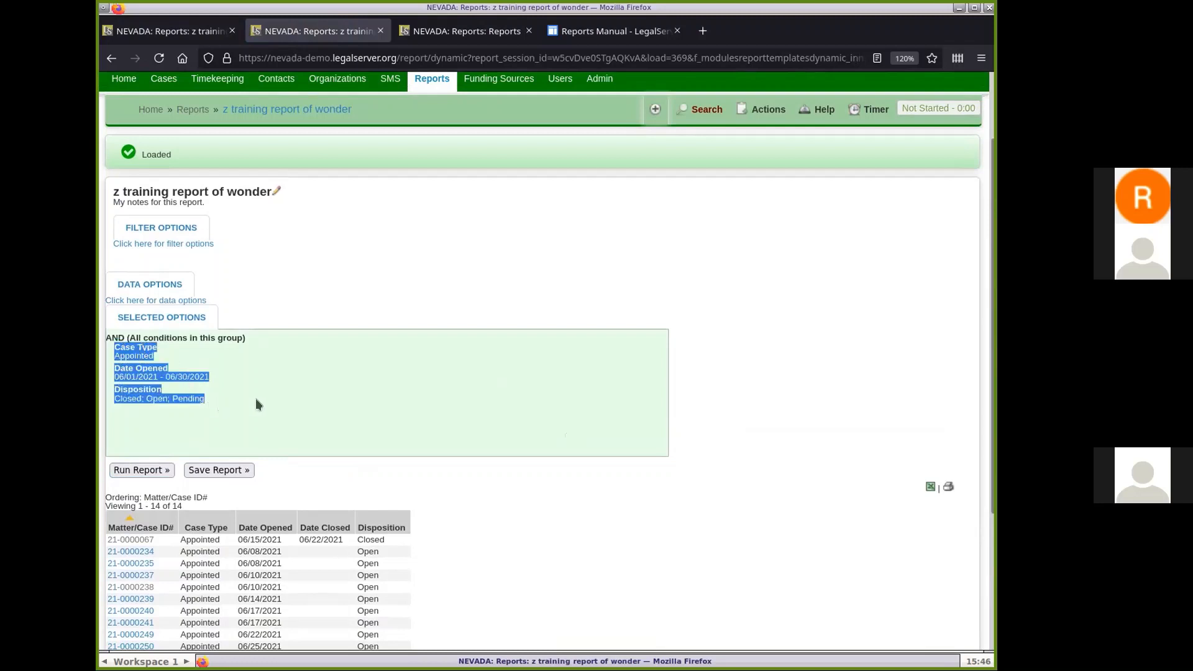
click(349, 398)
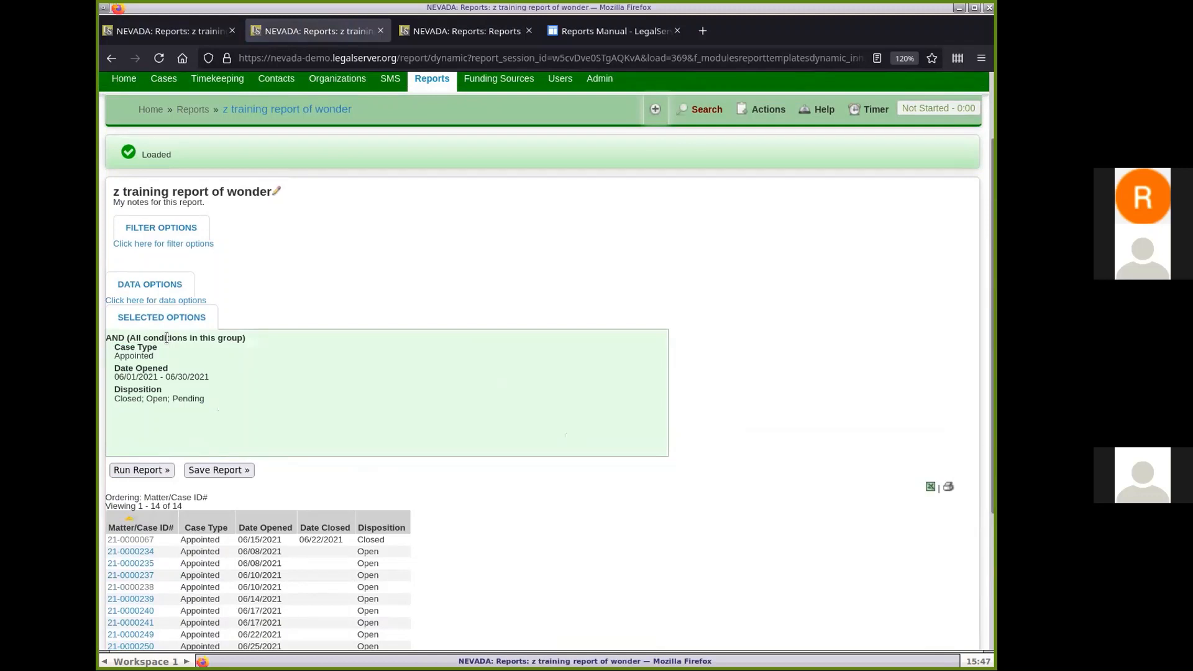
scroll(371, 372, down, 3)
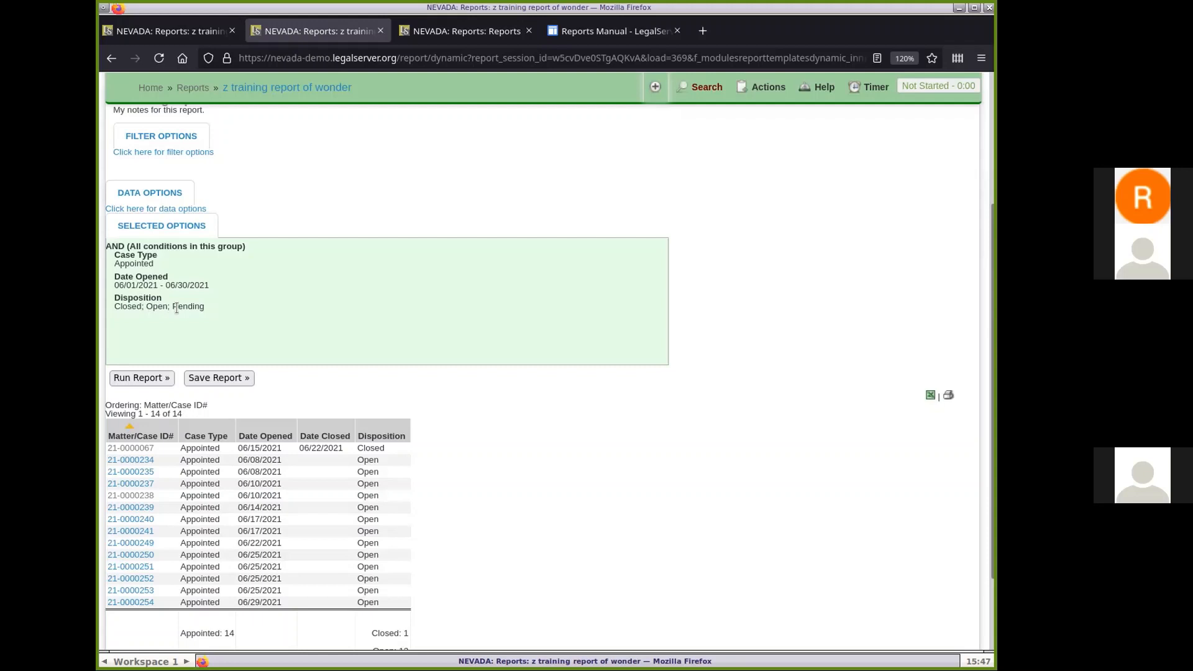
scroll(569, 375, down, 3)
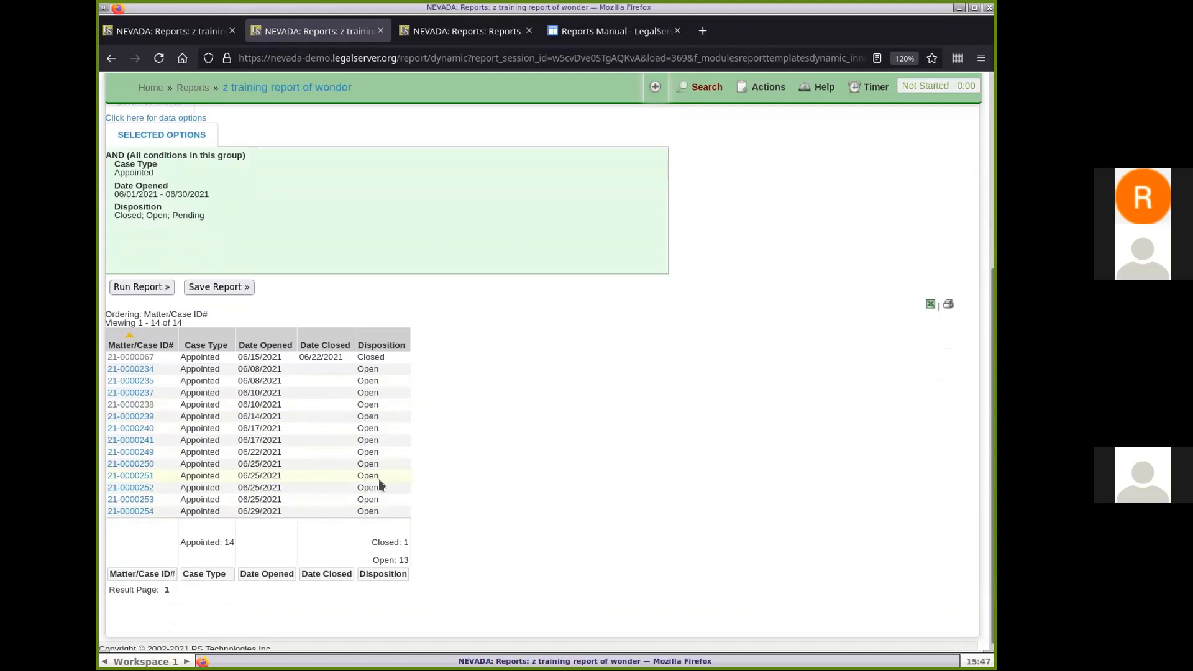
scroll(480, 453, up, 6)
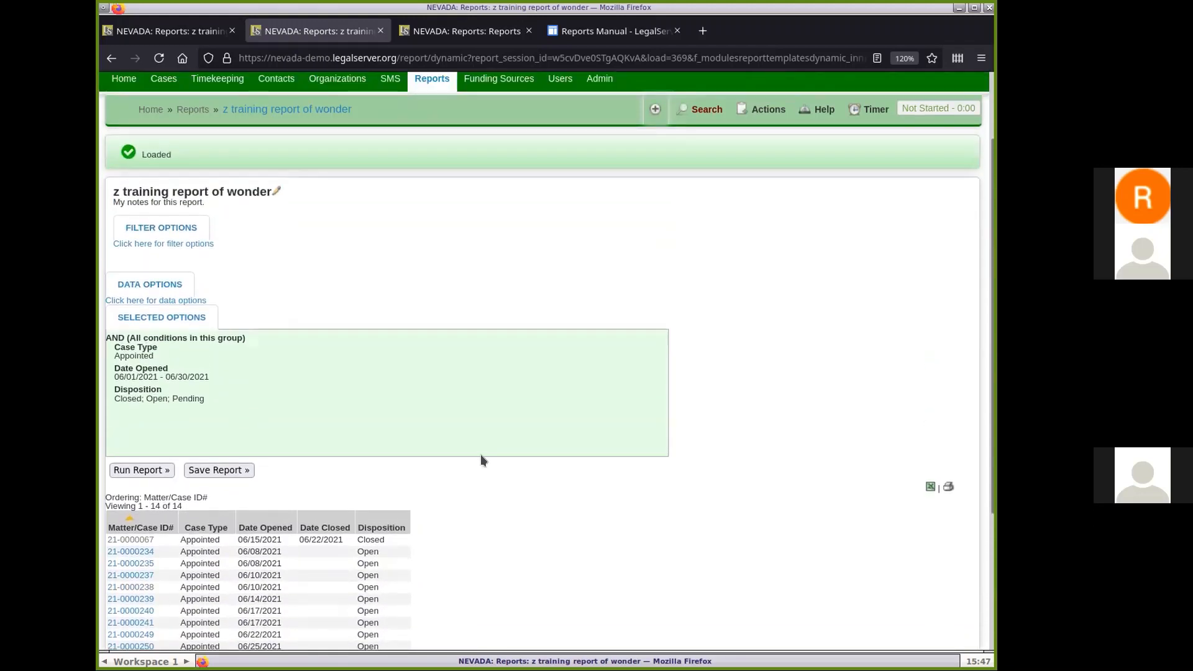
Step: Look through the viewer's filter options for Case Type, Date Opened and Matter/Case ID#, and return to the report's editing tab
click(180, 242)
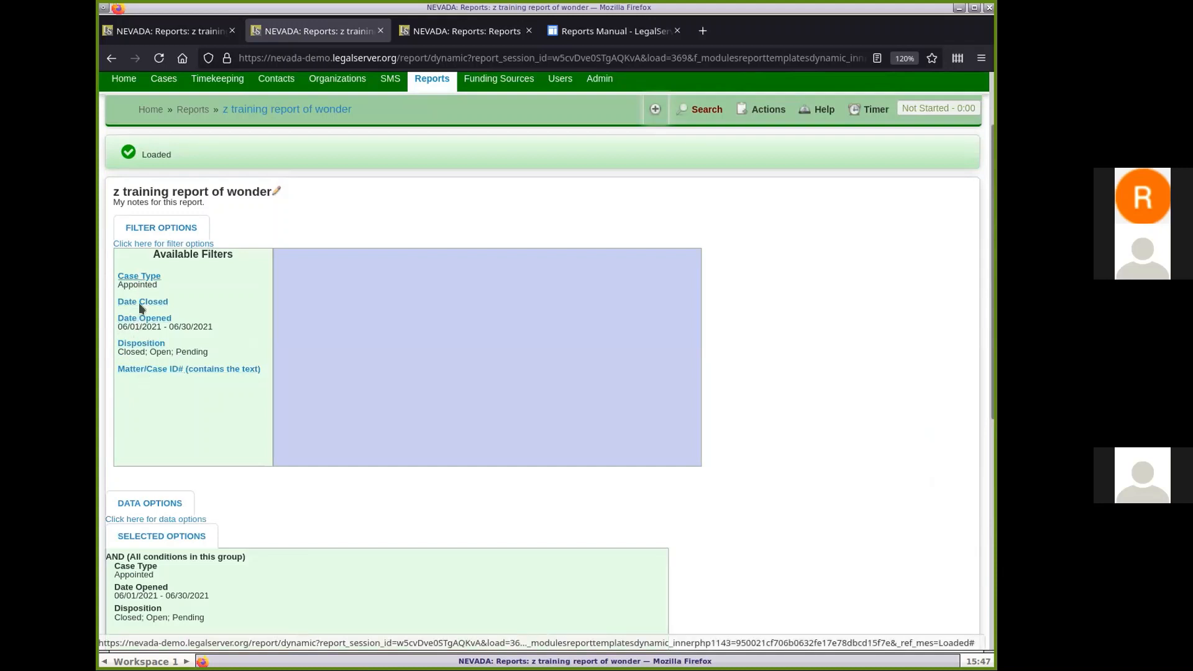
click(144, 279)
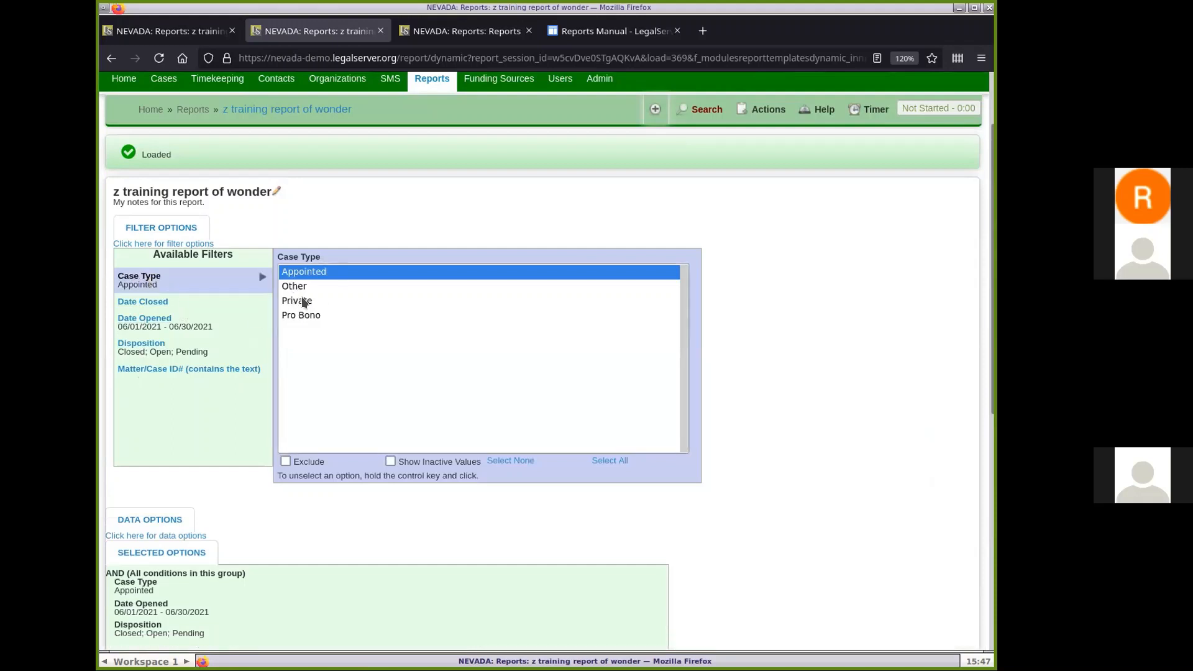
click(142, 318)
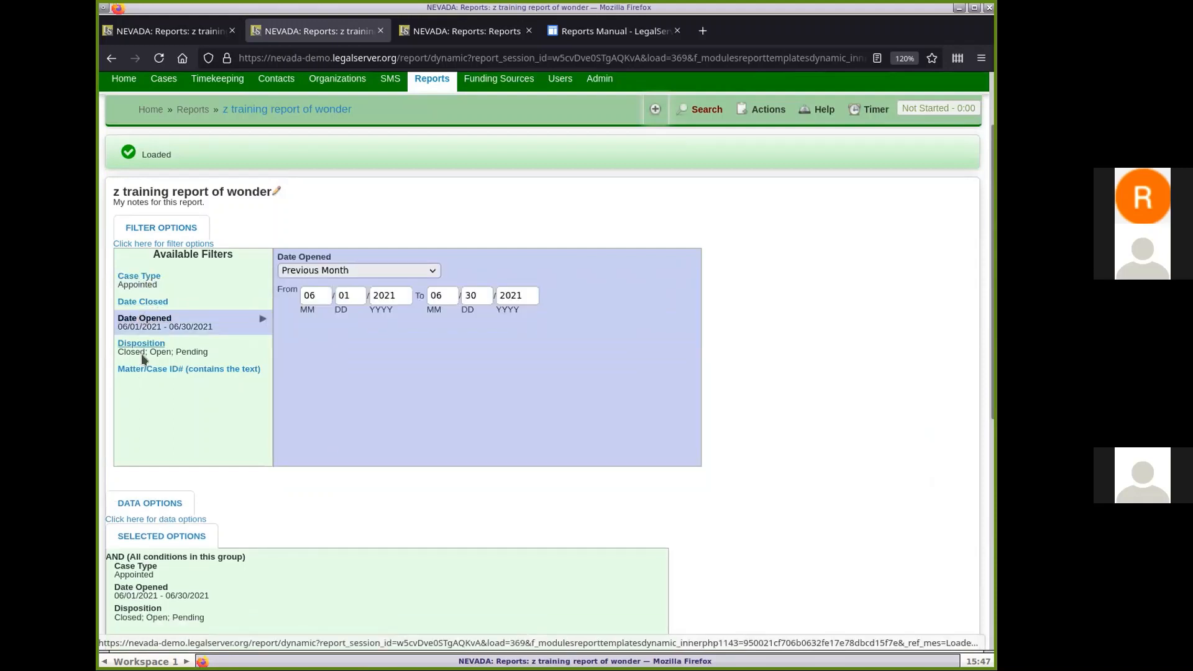
click(174, 370)
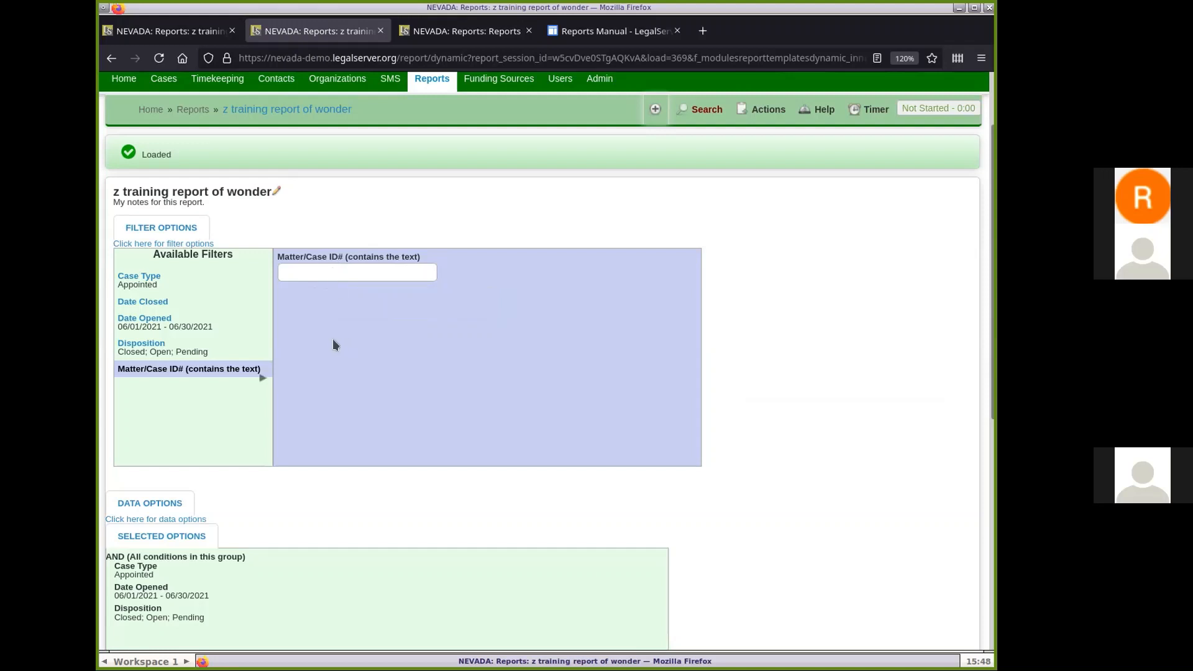
click(177, 368)
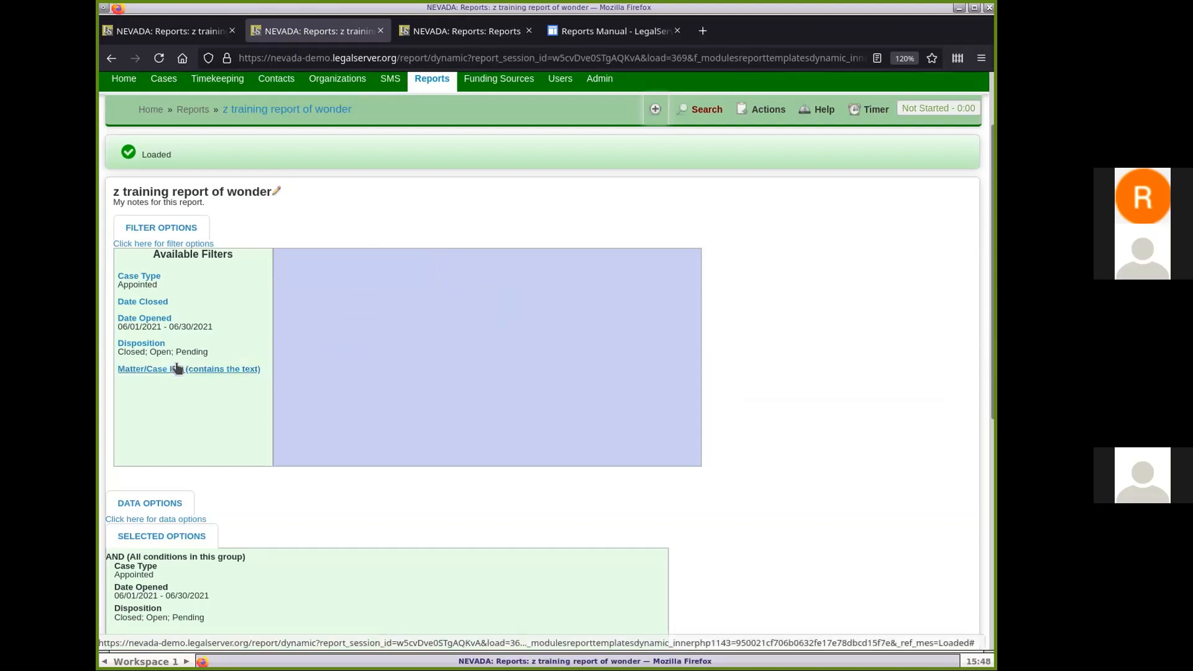
click(195, 110)
click(165, 31)
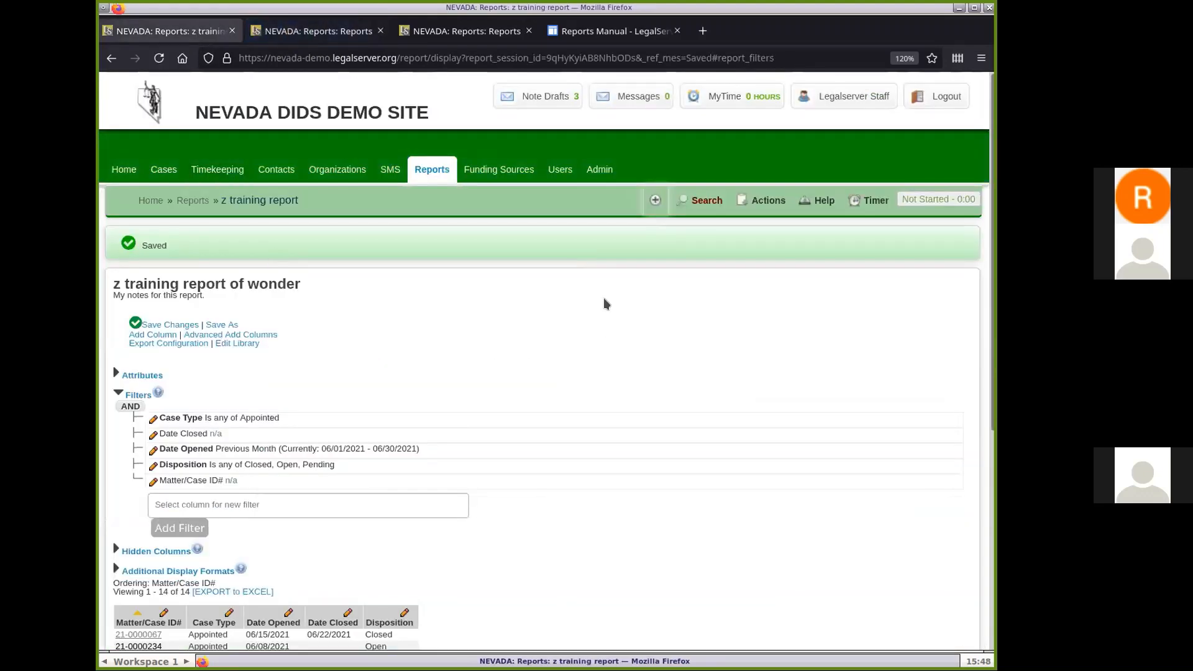
Step: Group the Date Opened and Disposition filters, change the group's operator to OR, and reload the results
scroll(602, 297, down, 4)
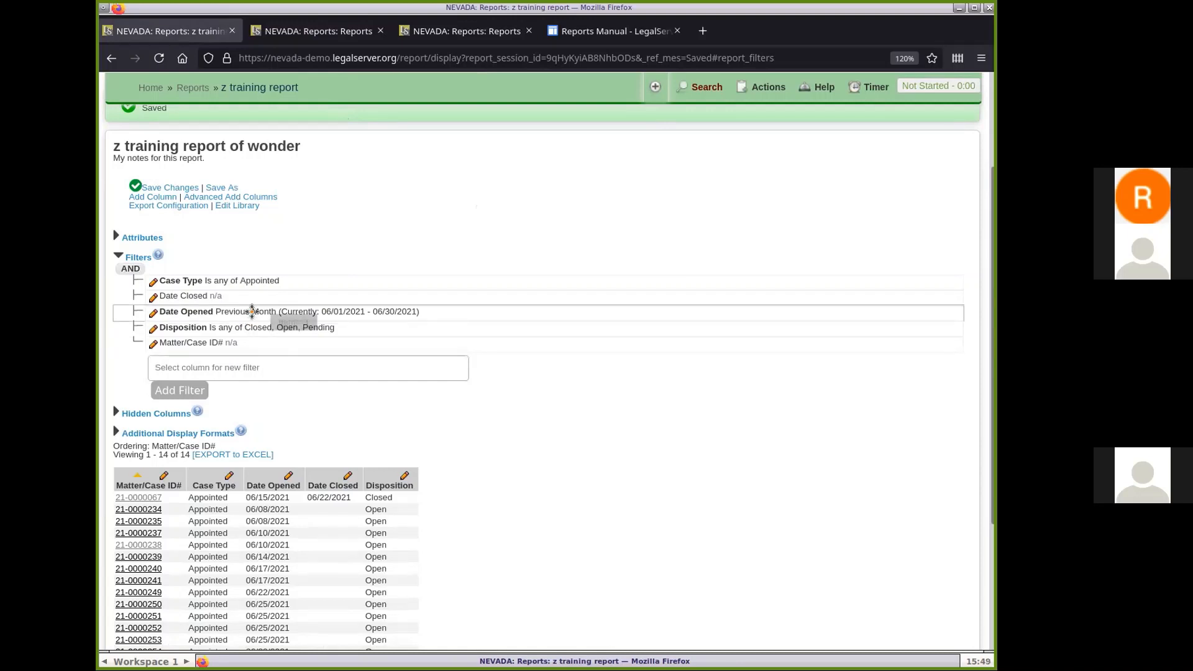
drag(252, 310, 252, 311)
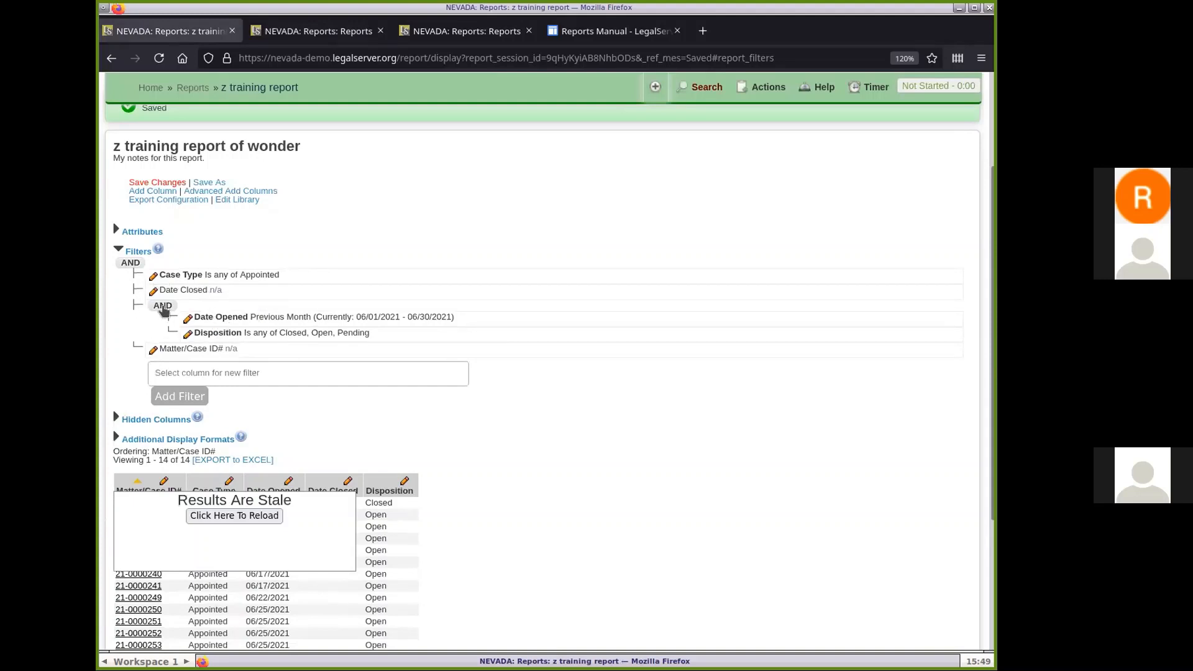
click(162, 305)
click(248, 516)
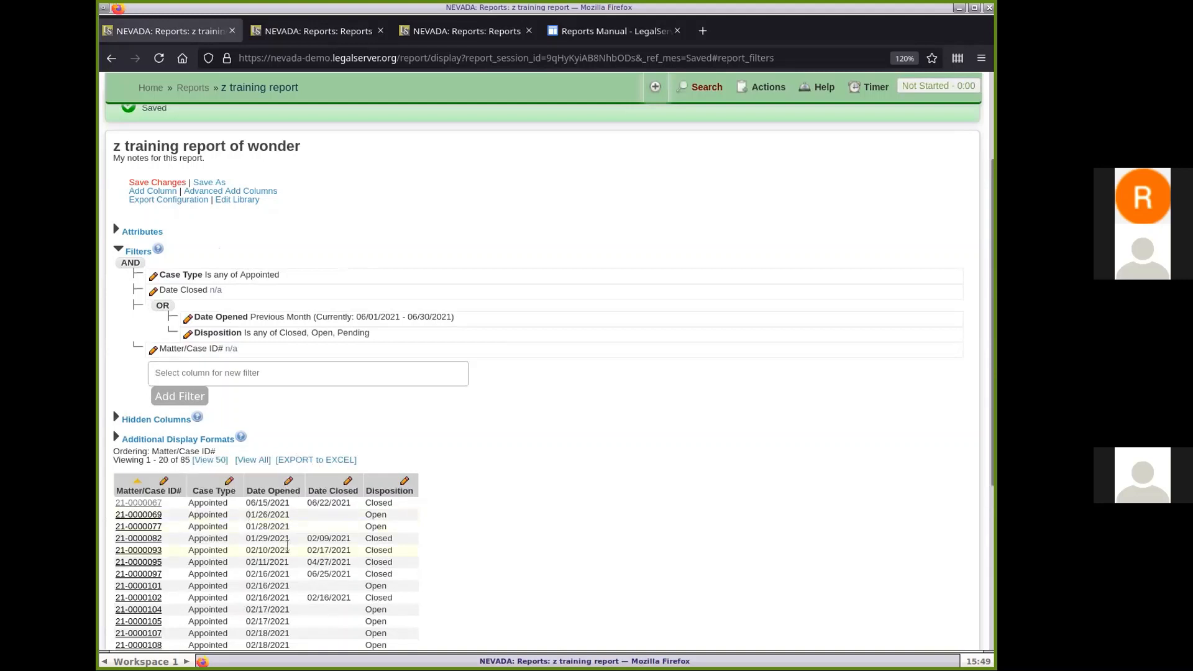
scroll(471, 405, down, 3)
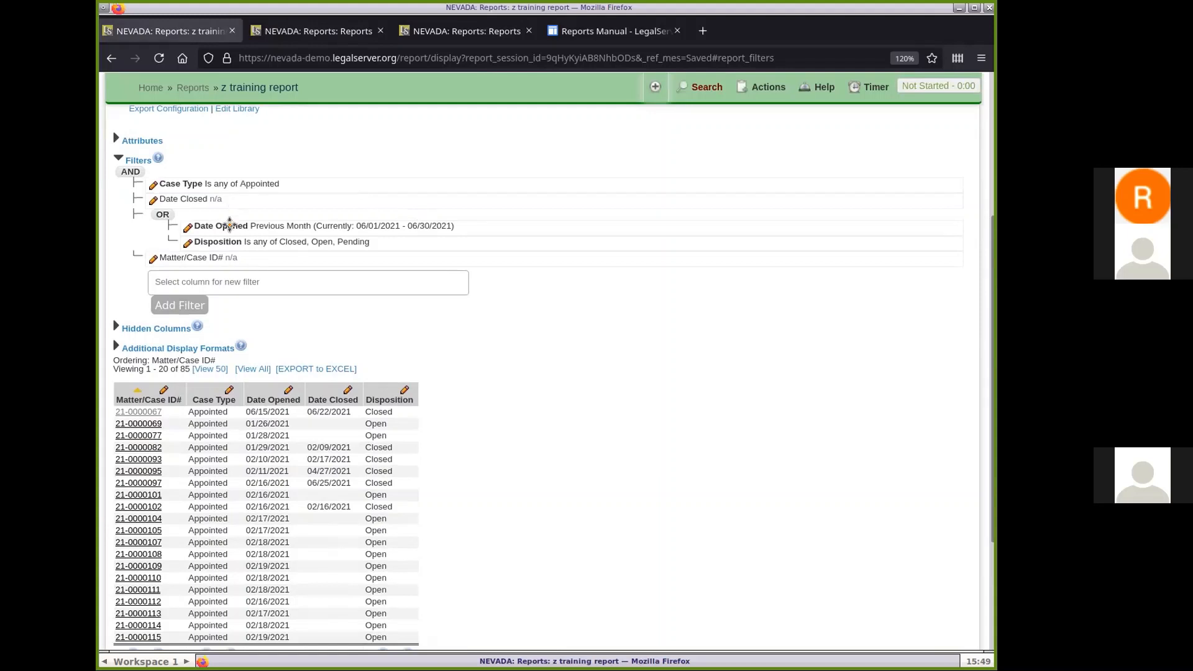
Step: Move the Date Opened filter out of the OR group to restore the flat filter list, and reload the results
drag(230, 220, 227, 204)
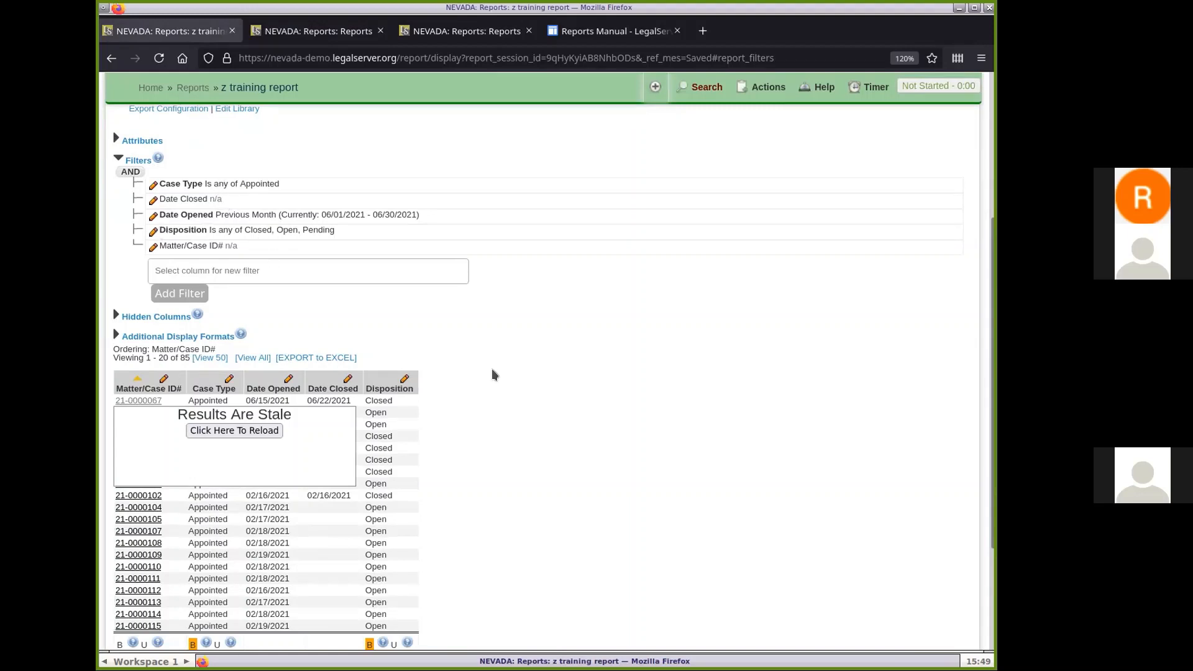
click(259, 433)
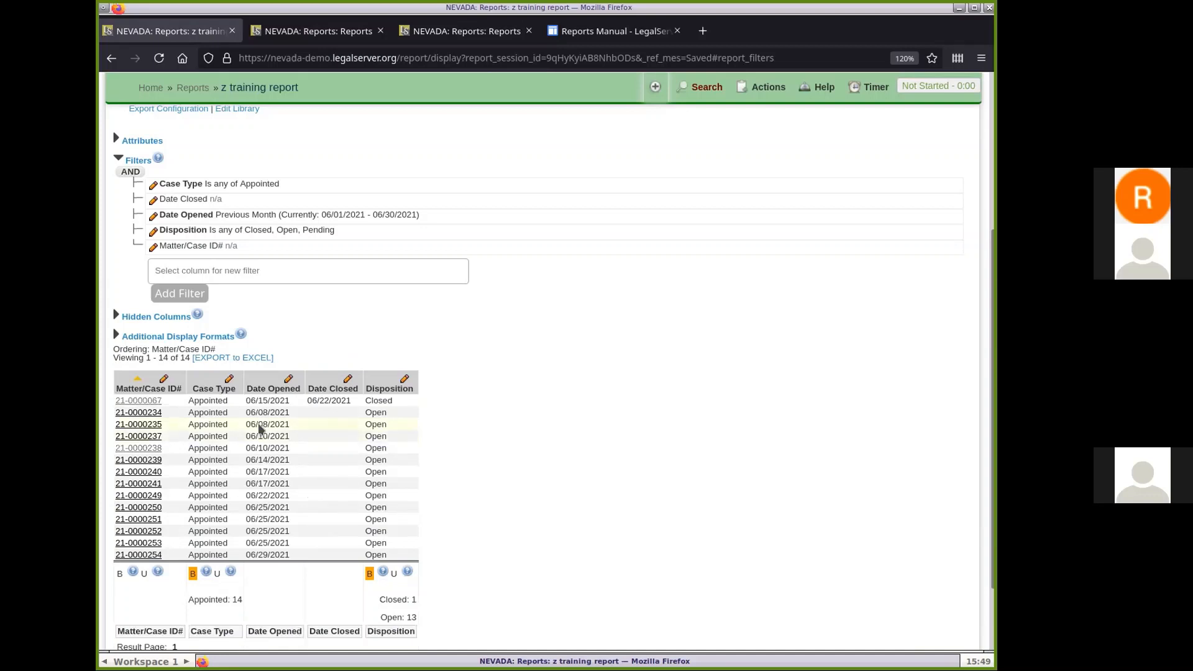
Step: Collapse the filters, expand the list of hidden columns, and set the Disposition column's Show option to Hide
click(133, 160)
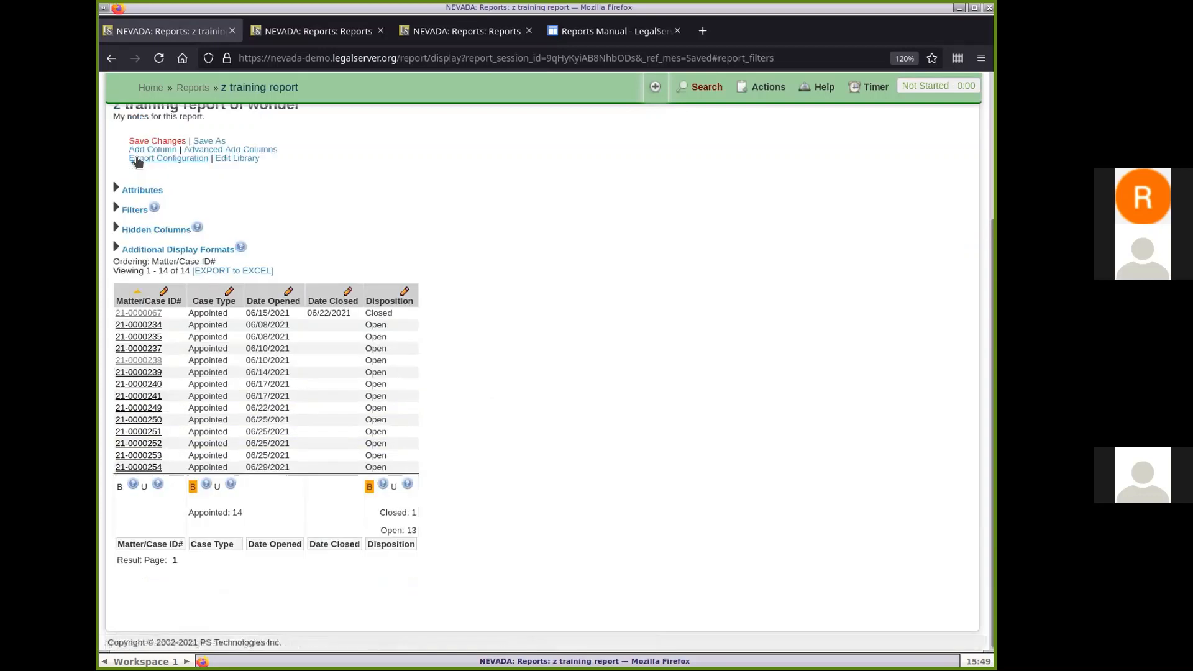
click(161, 230)
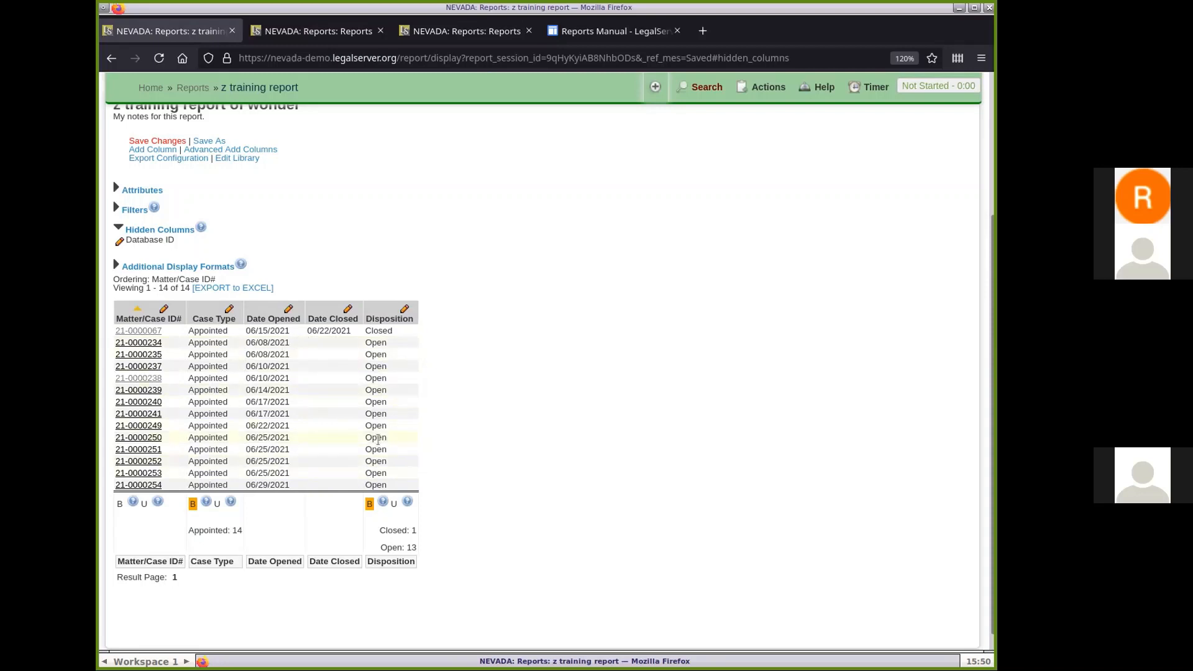
click(405, 309)
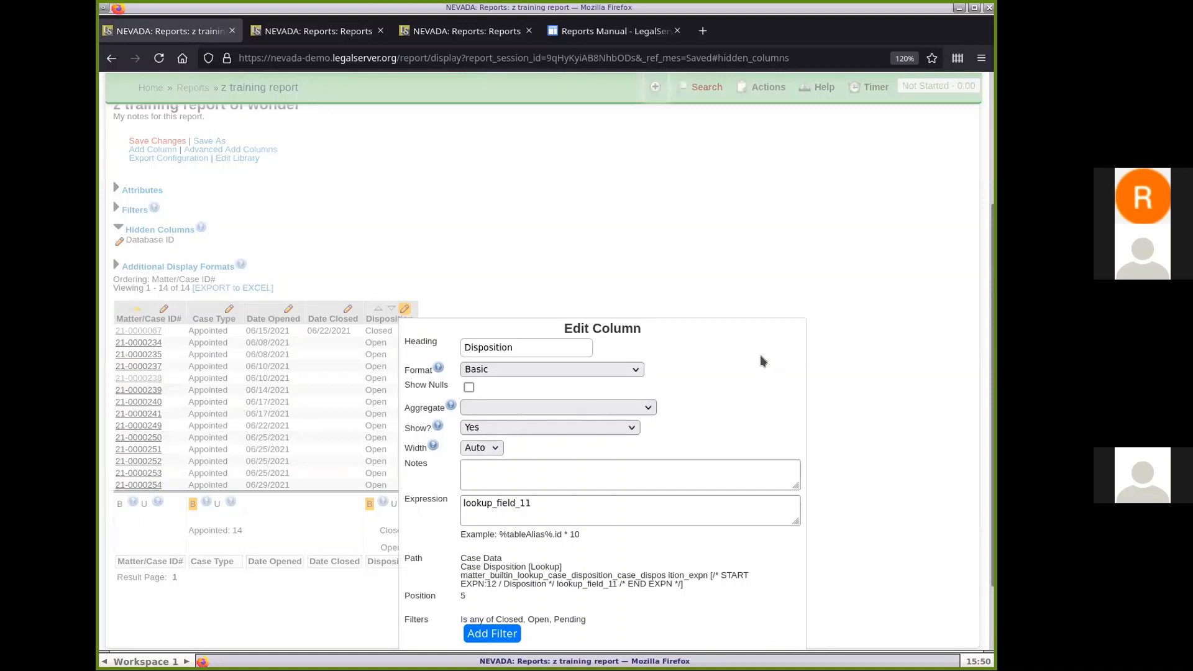
scroll(759, 356, down, 2)
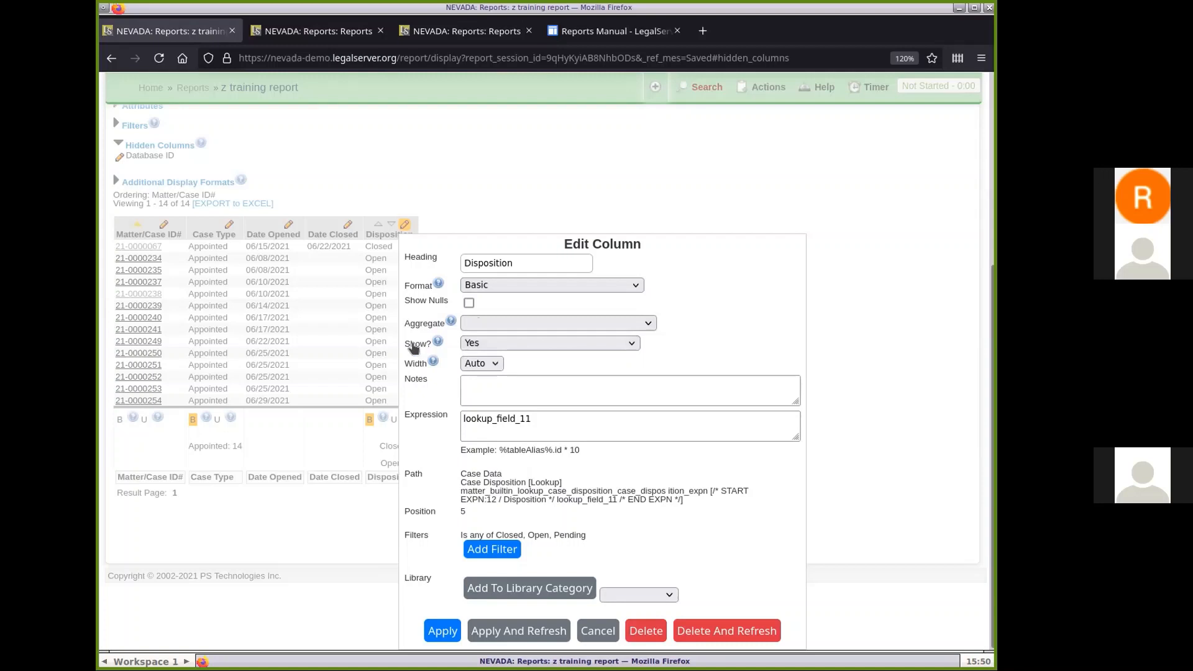
click(525, 341)
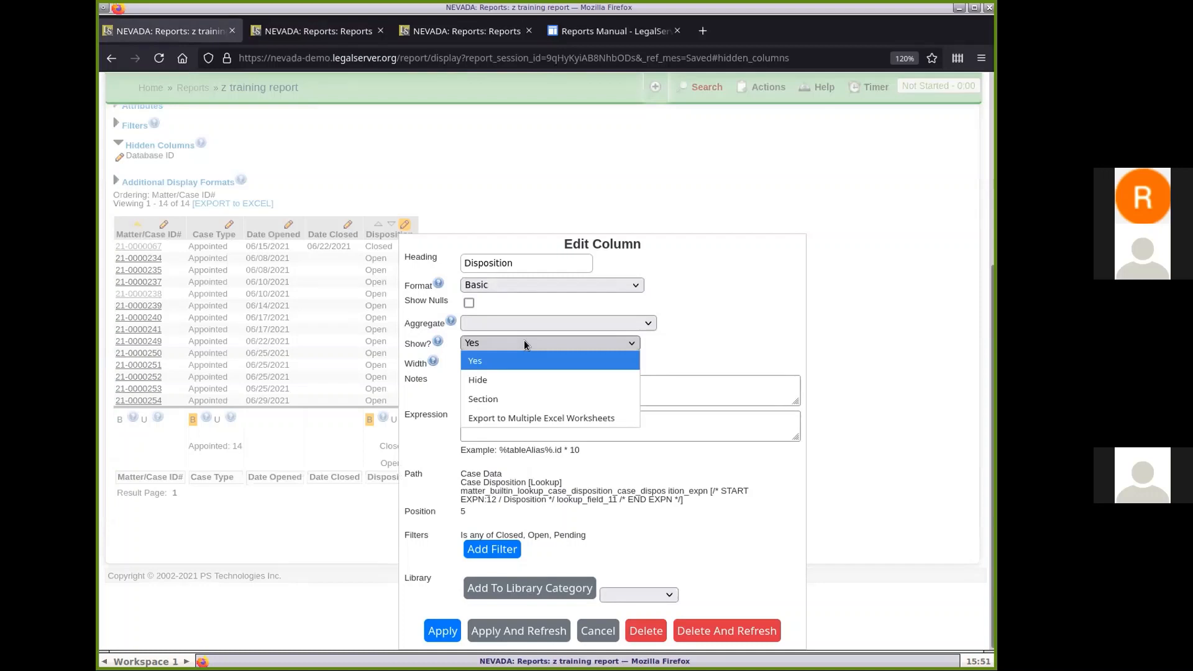
click(528, 380)
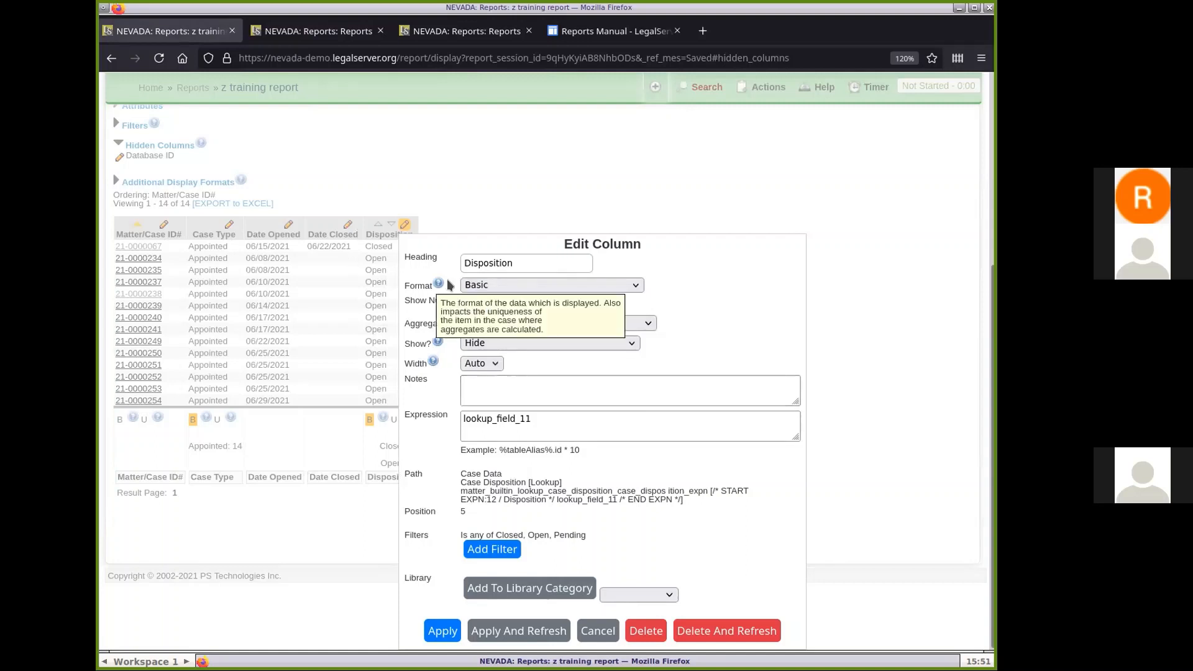
Step: Review the Disposition column's heading, available format options and filter criteria in its column settings
click(546, 261)
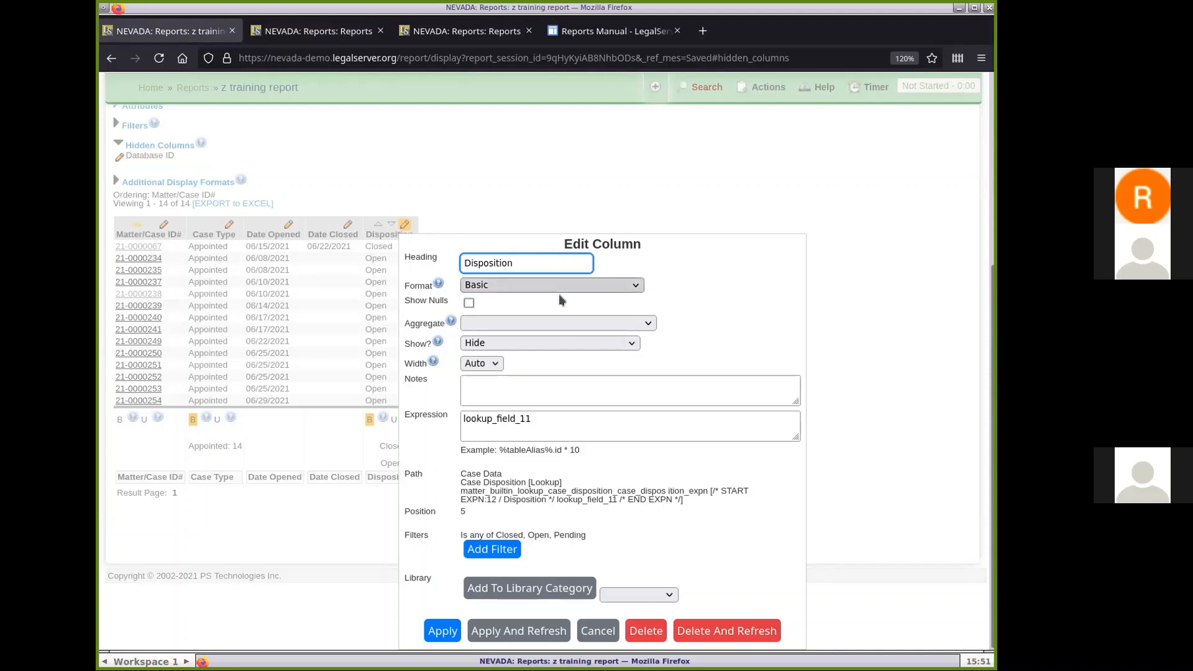
click(576, 284)
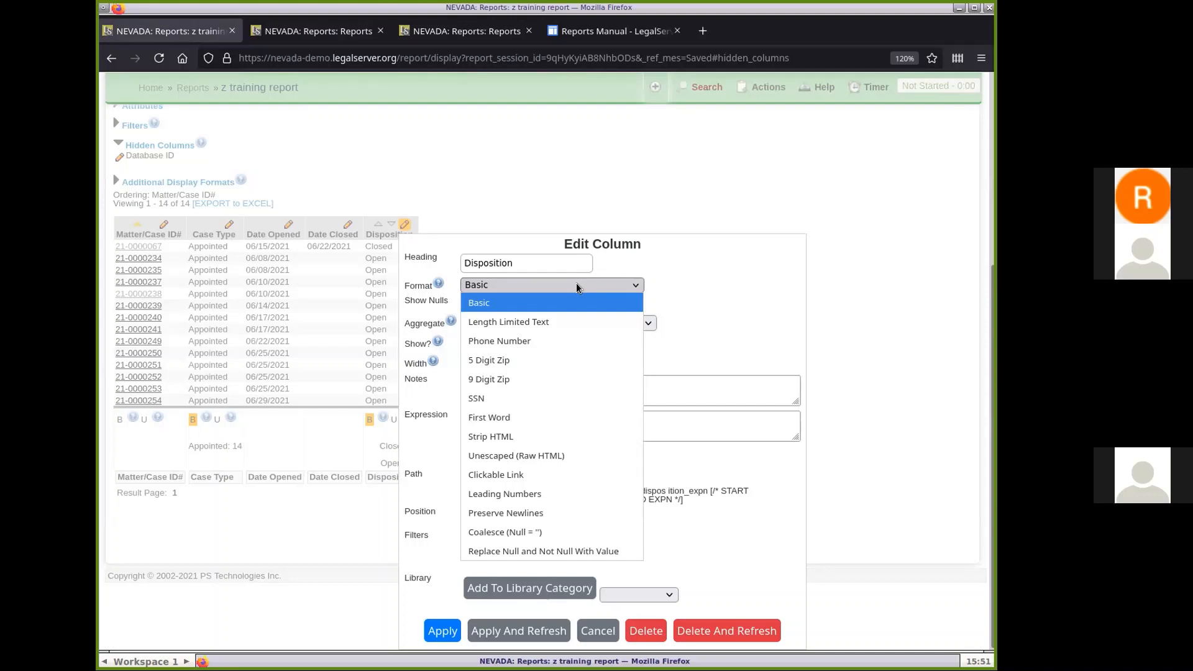
click(576, 282)
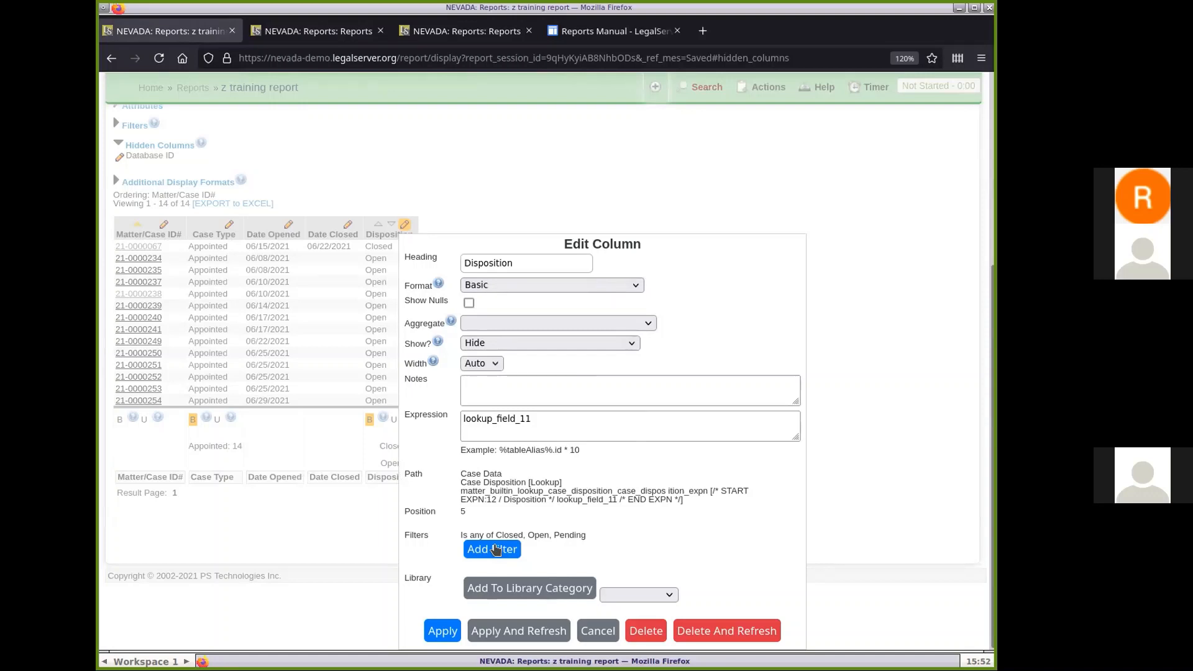
drag(460, 535, 581, 533)
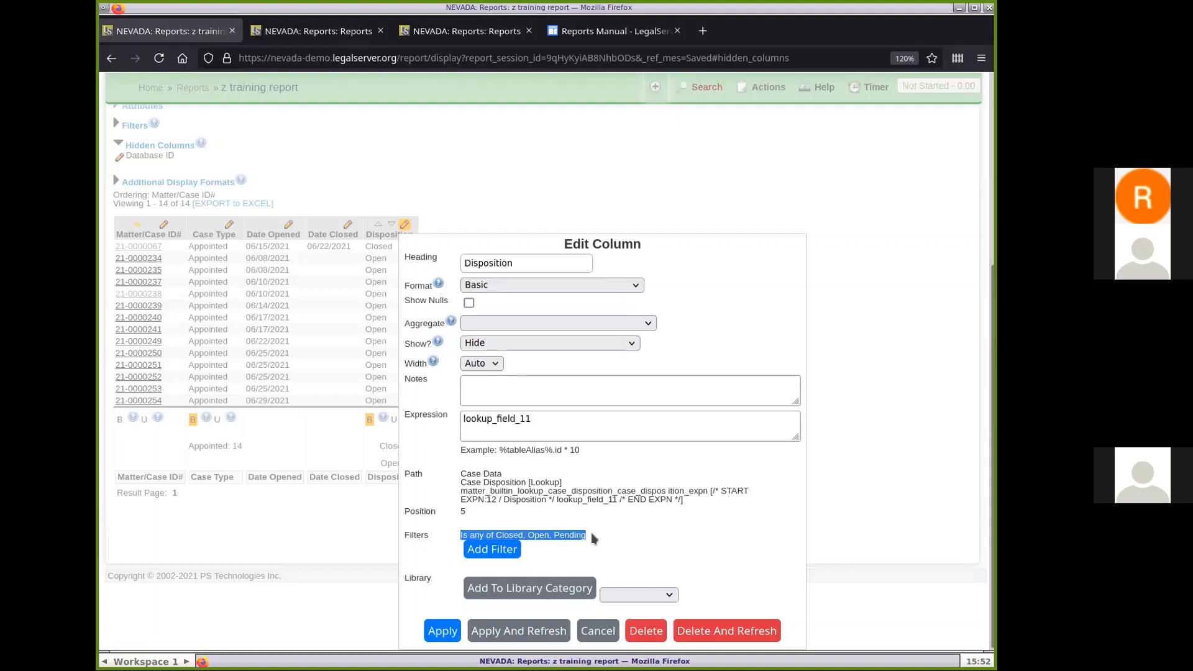
click(640, 528)
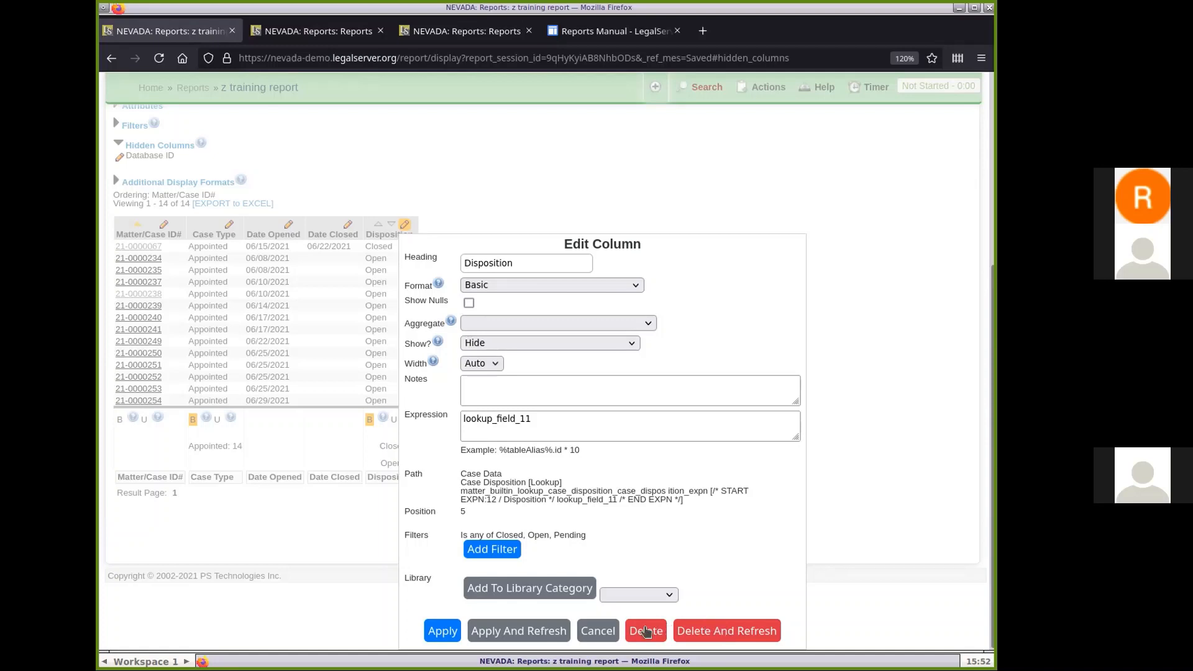
Step: Apply the Disposition column's settings with a refresh of the results, and save the report changes
click(534, 631)
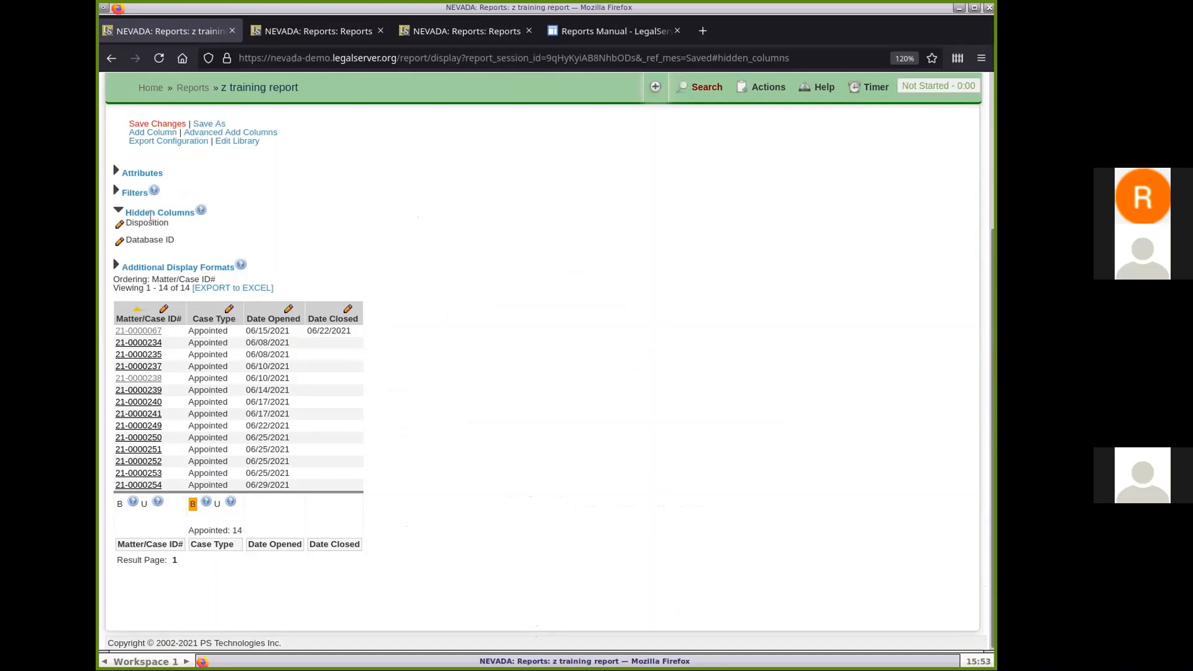
click(159, 124)
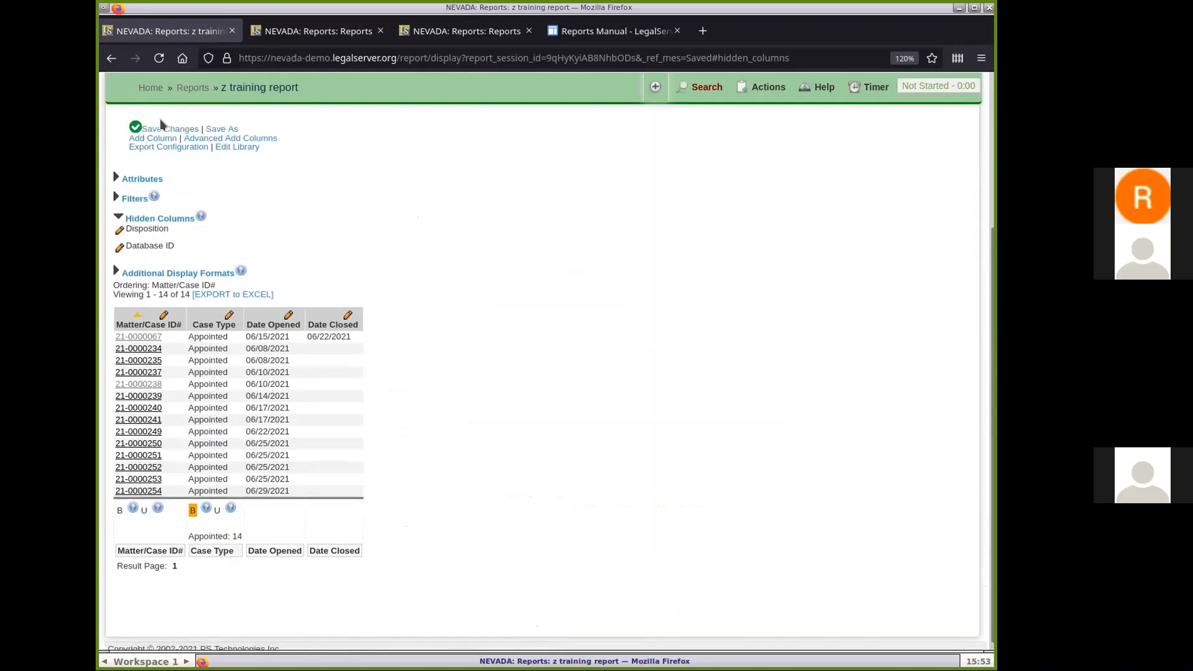
Step: In the other Reports tab, sort the report list by name in descending order and open "z training report of wonder"
click(324, 31)
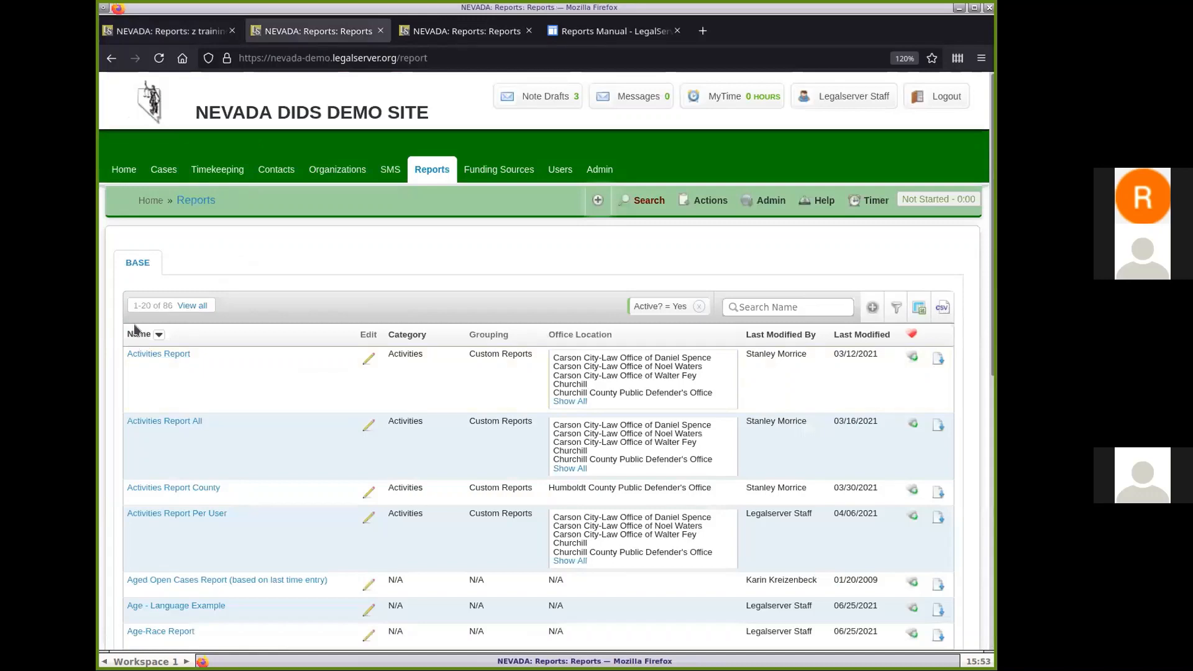
click(137, 334)
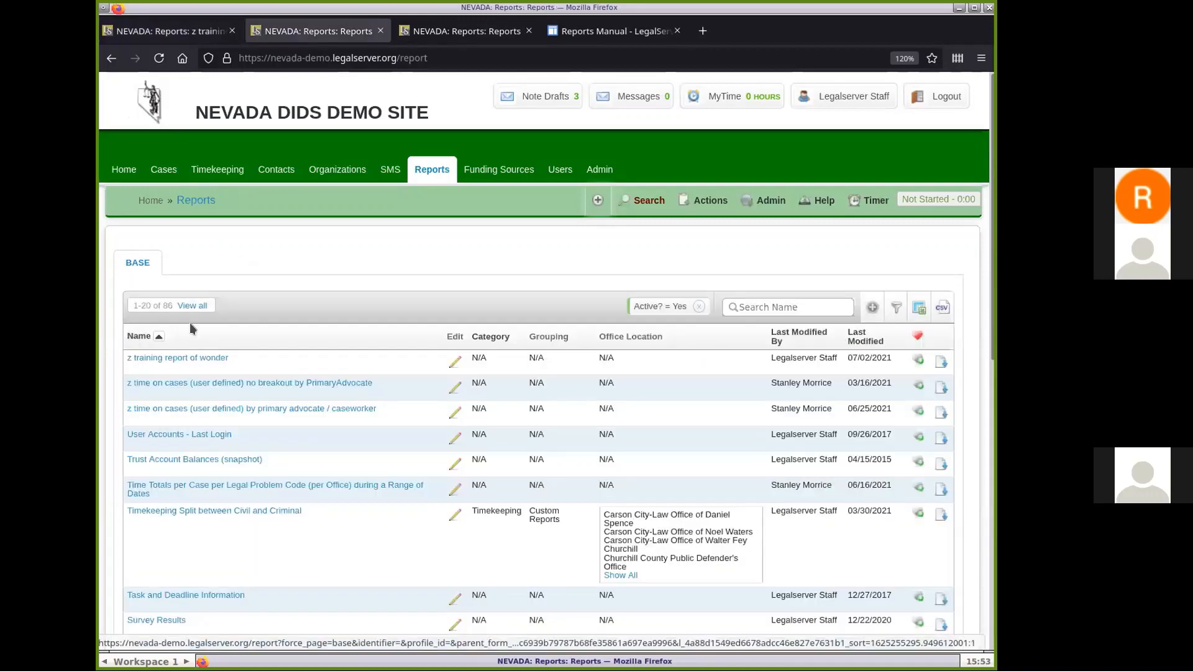
click(206, 360)
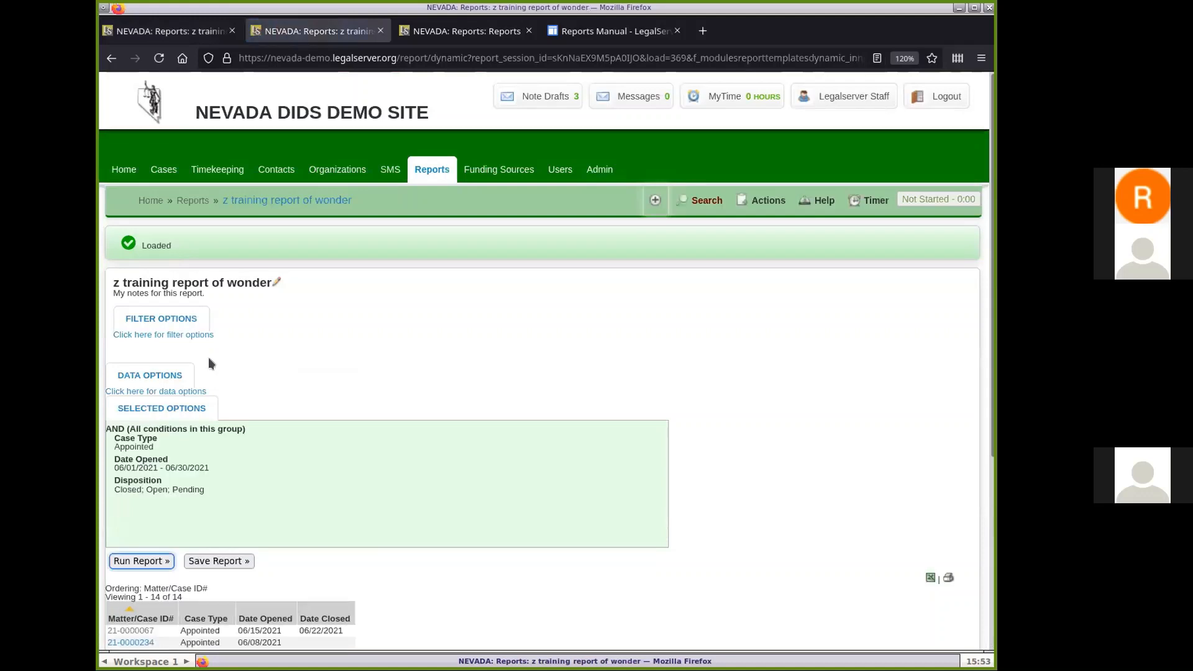
scroll(494, 329, down, 5)
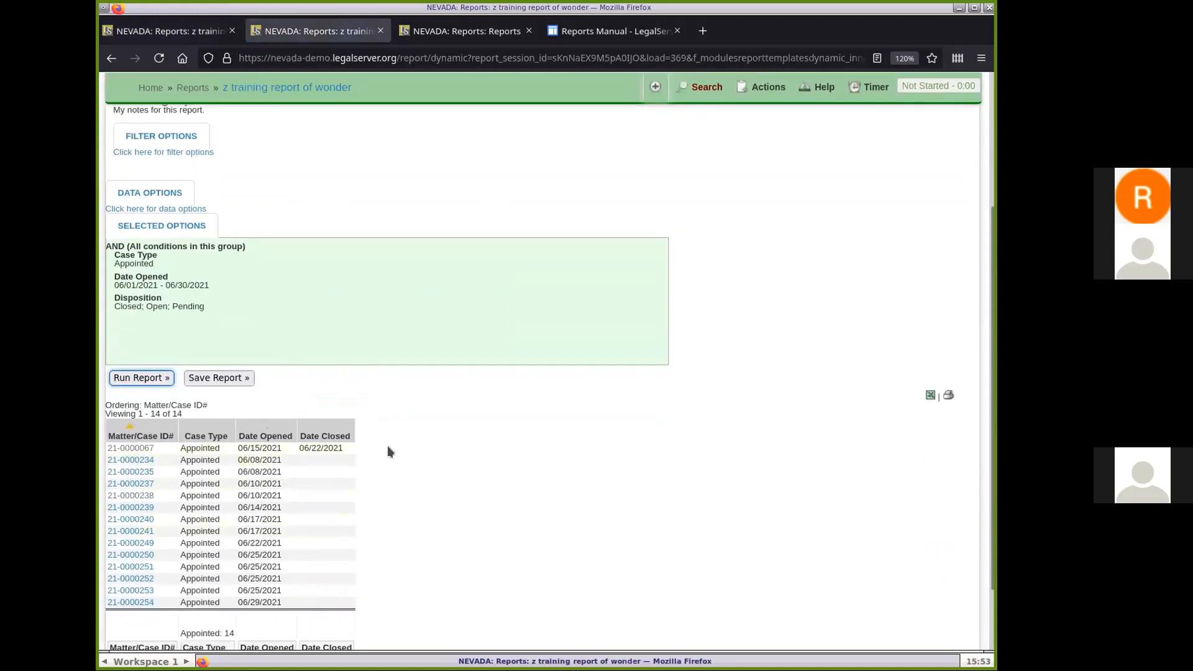
scroll(387, 451, up, 3)
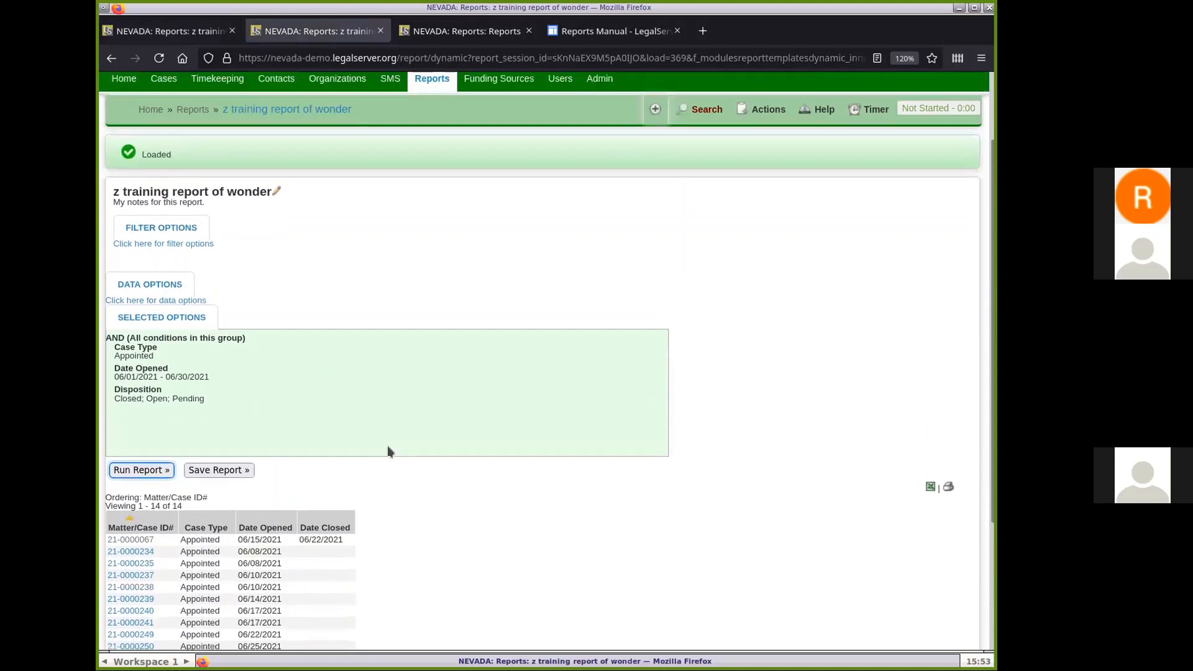
Step: In the report's data options, add Disposition to the display fields and place it directly after Matter/Case ID#
click(164, 285)
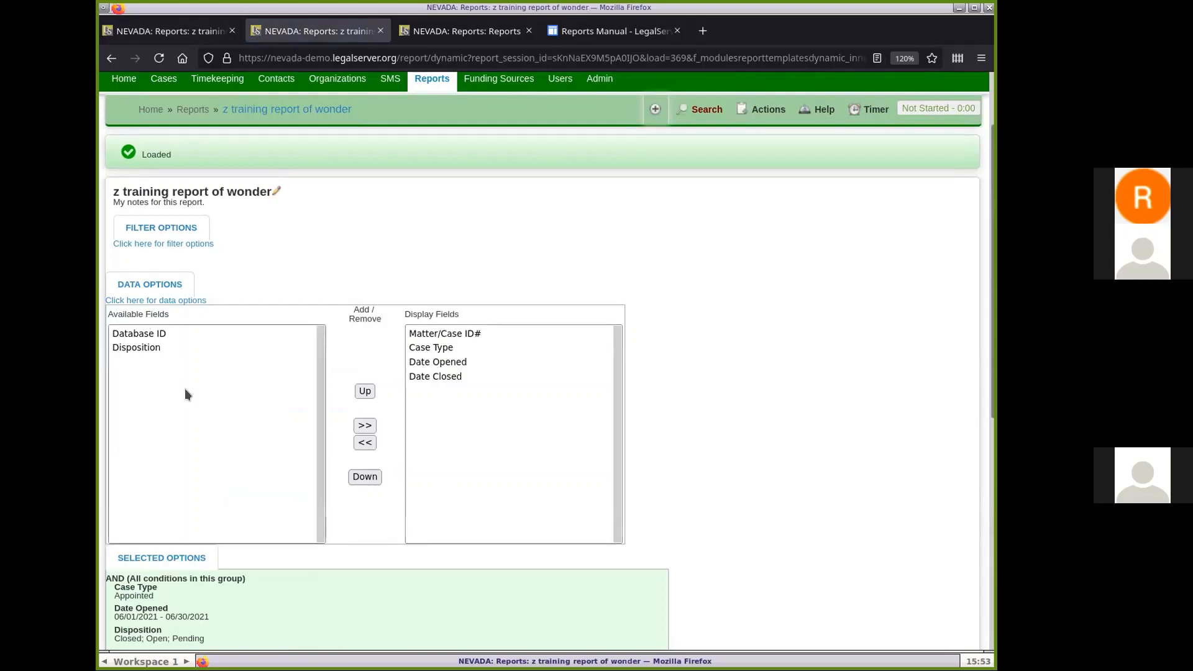
click(146, 348)
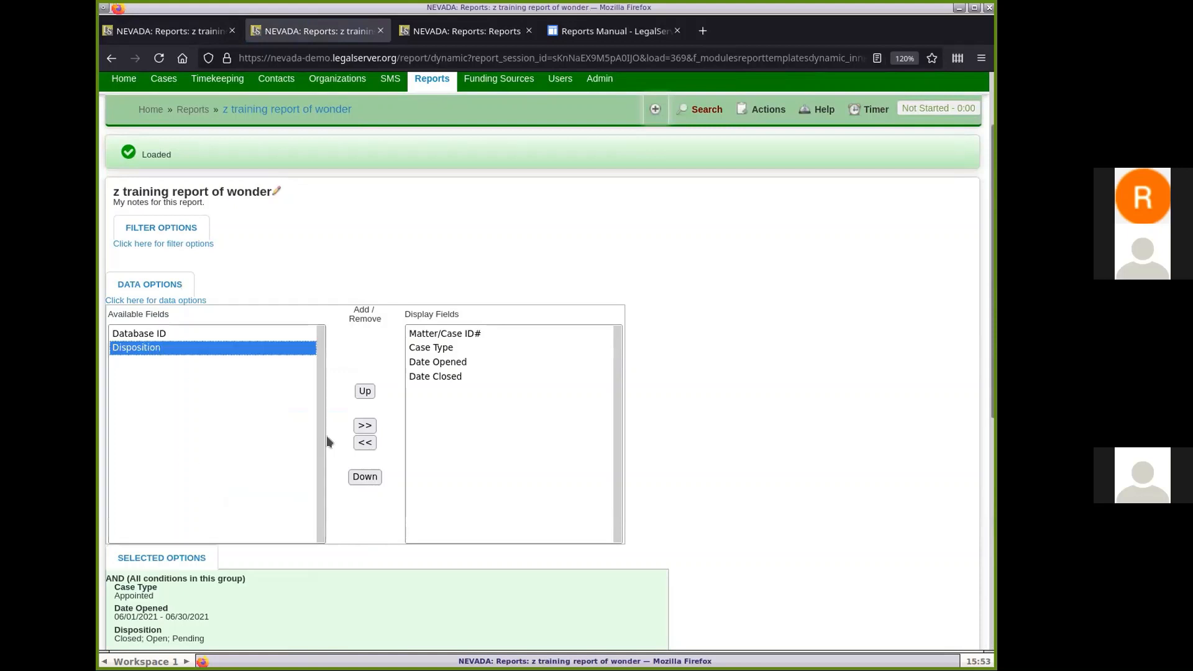
click(364, 427)
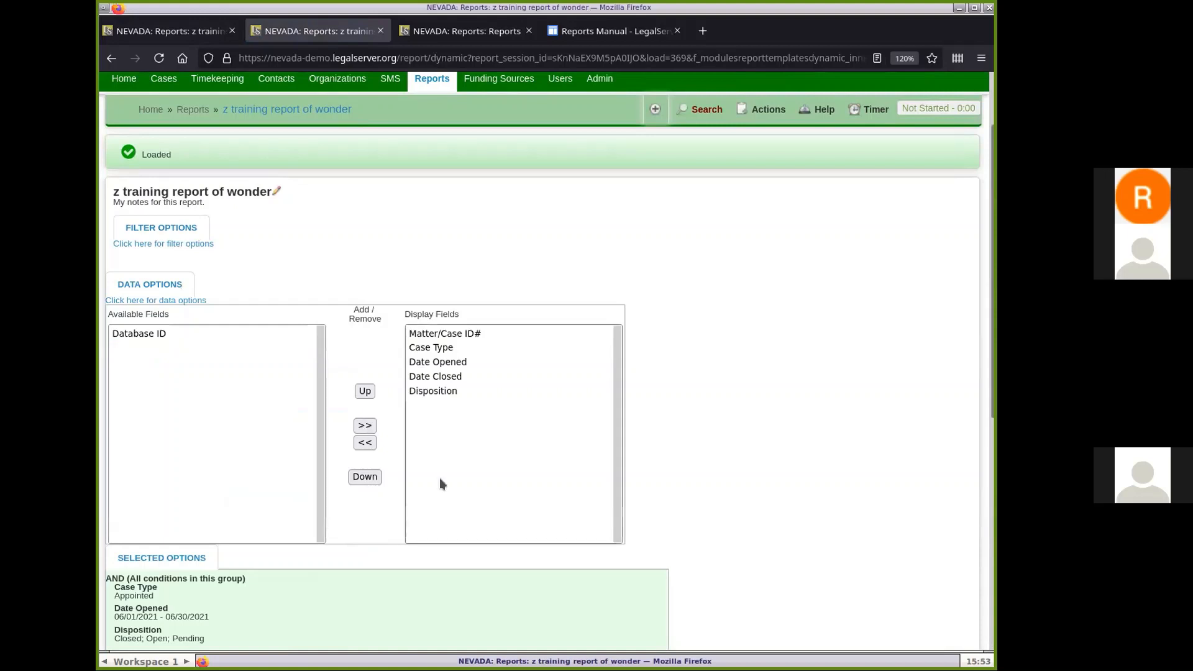
click(460, 391)
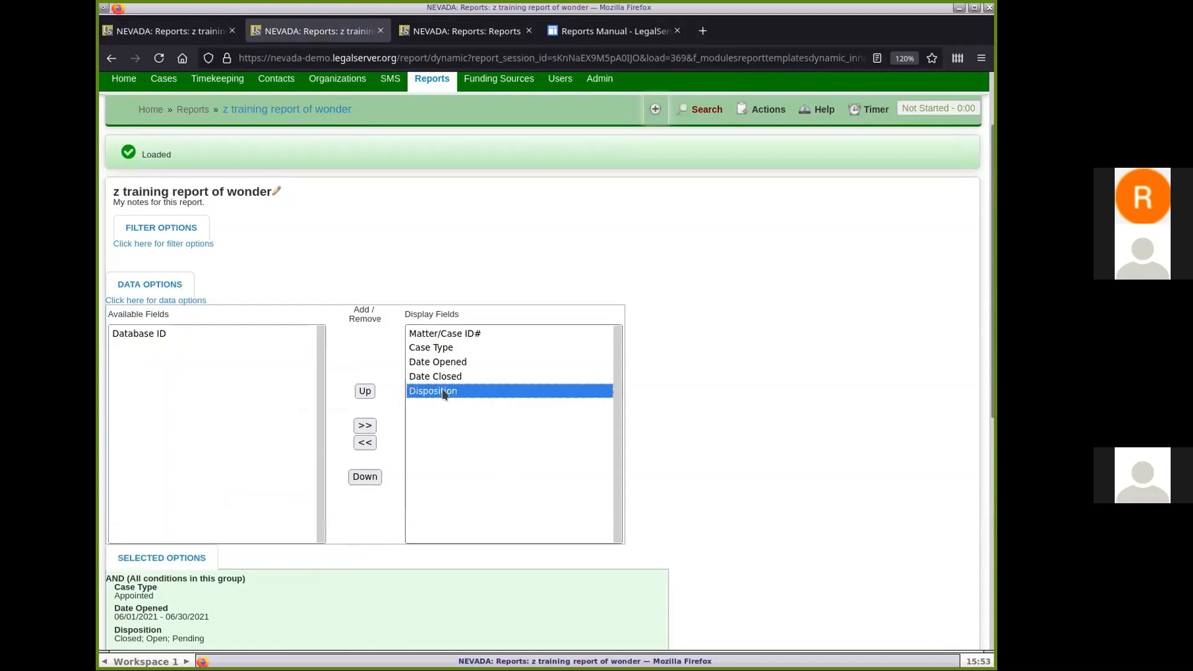
click(365, 391)
click(365, 391)
click(365, 391)
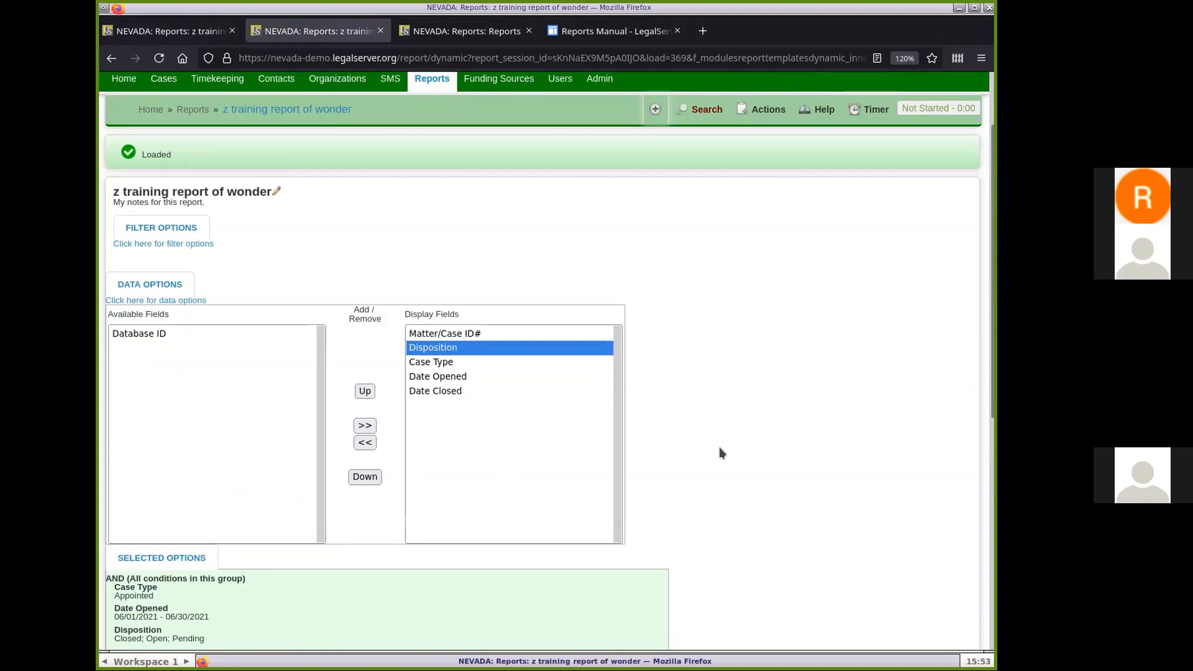
Step: Run the report with the updated display fields, view the results, and return to the z training report's editing view
scroll(804, 436, down, 5)
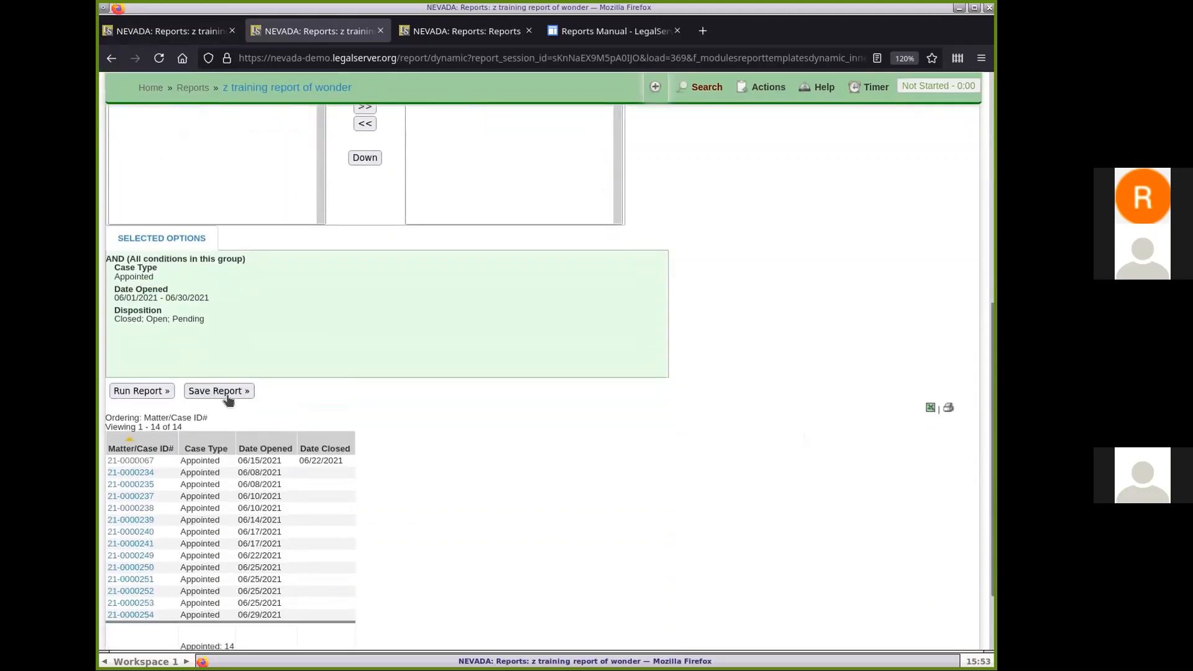
click(157, 392)
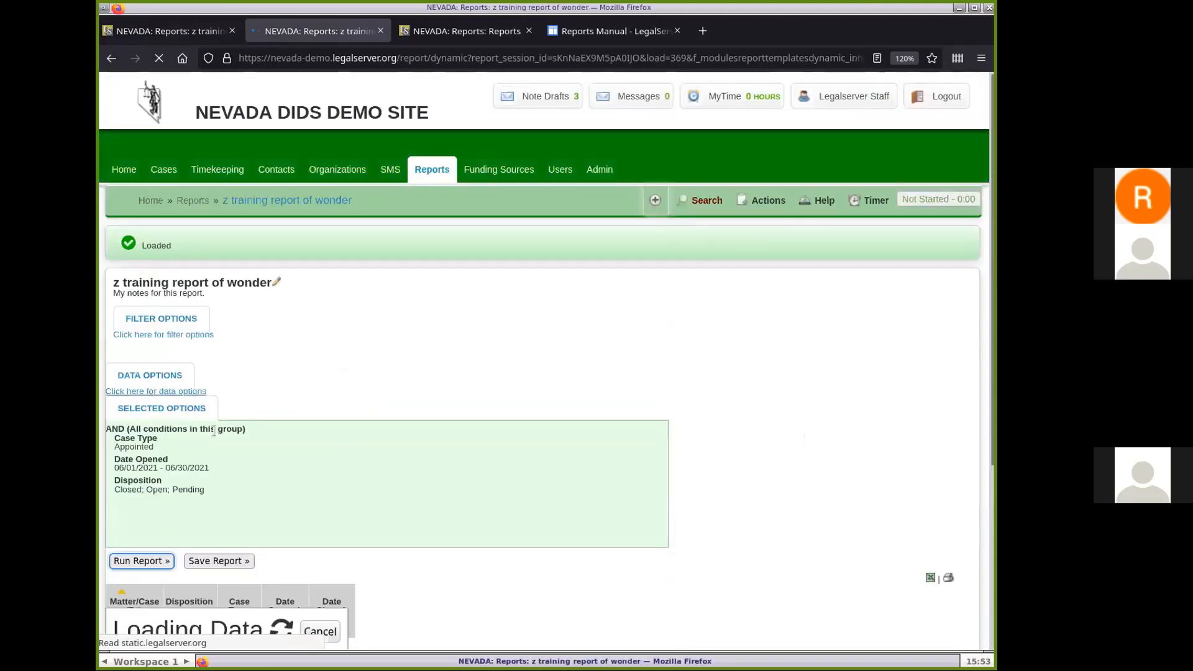
scroll(594, 456, down, 5)
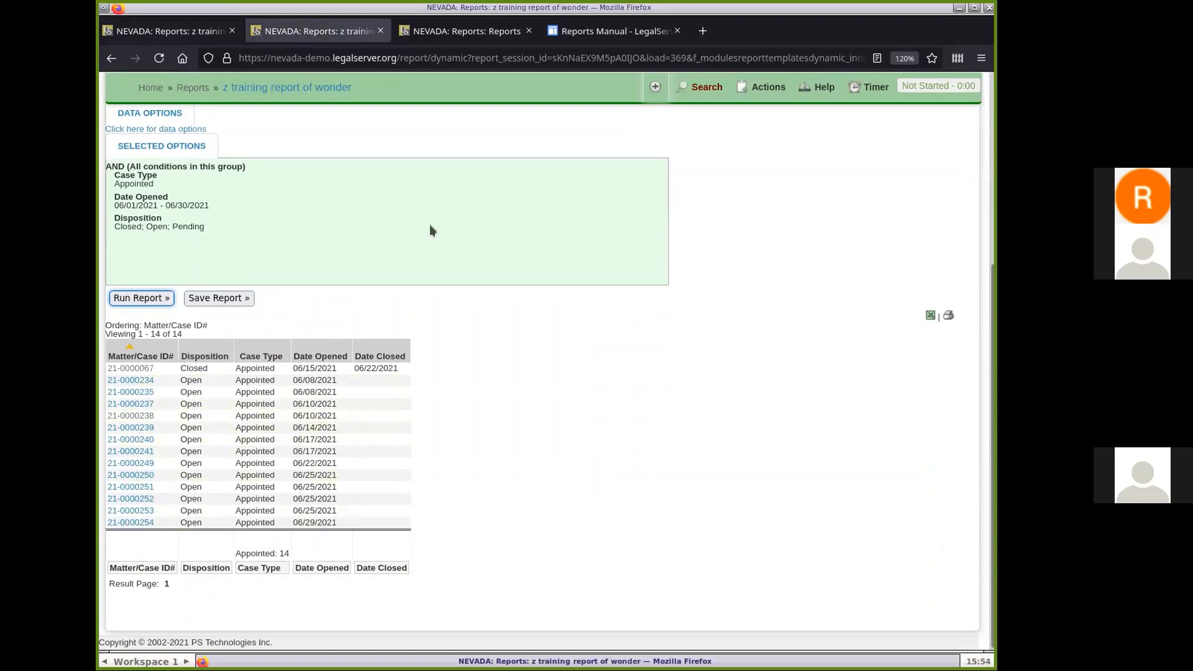
click(193, 87)
click(181, 32)
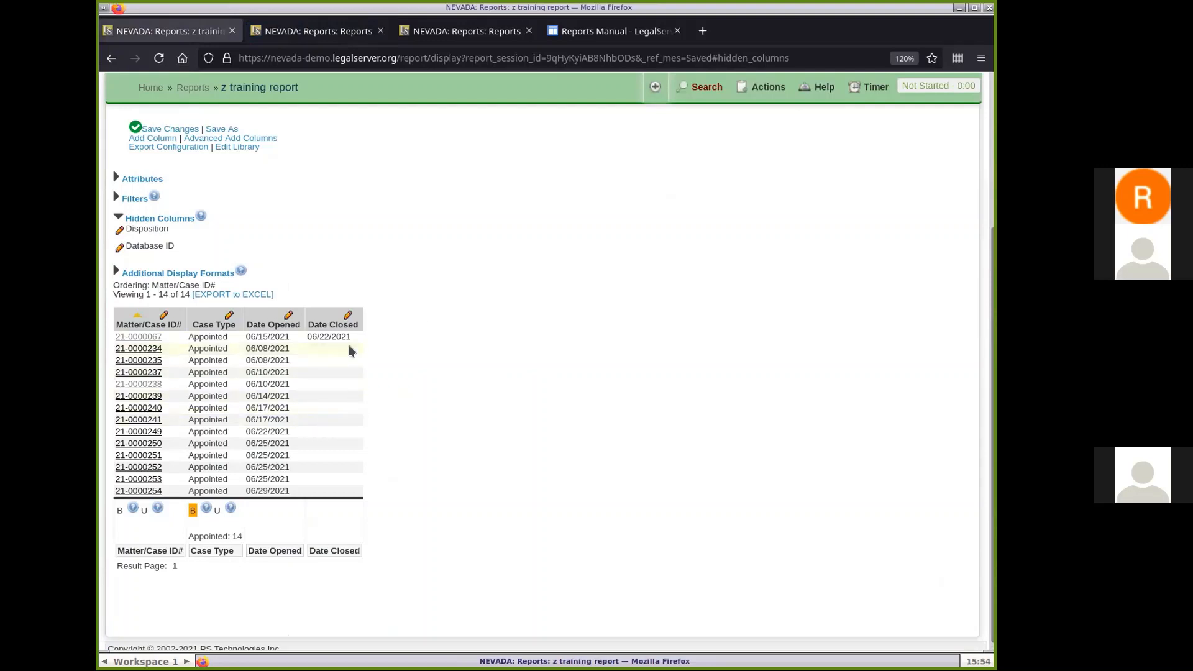
Step: Set the Date Closed column's format to Basic and refresh the report
click(348, 316)
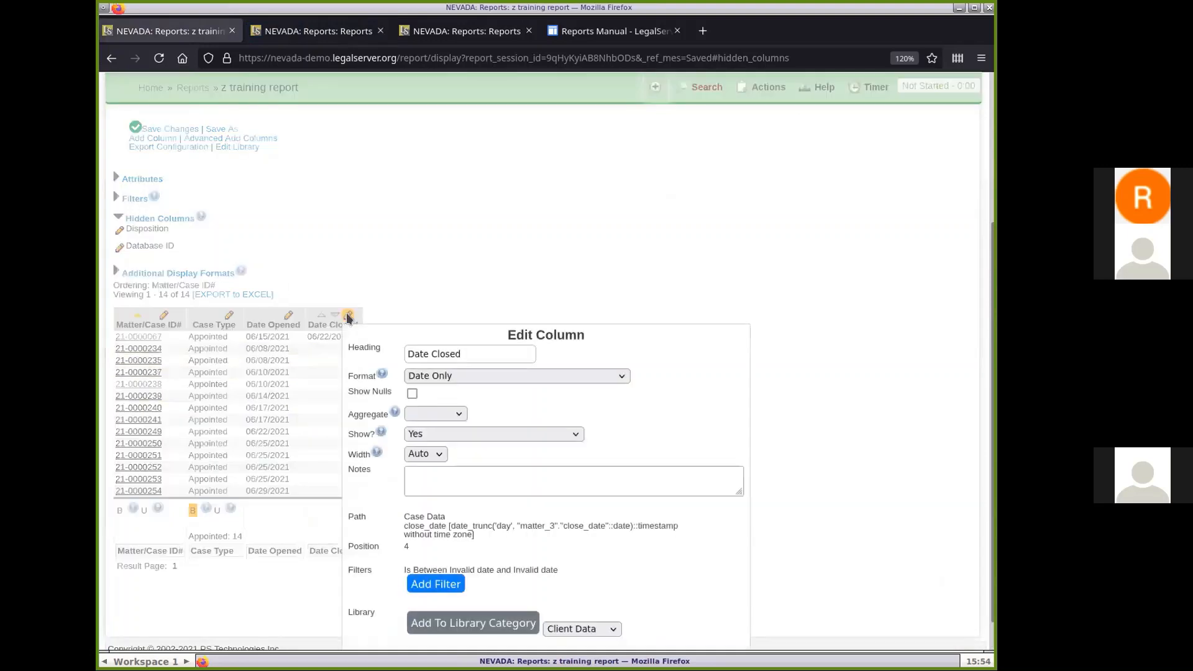
scroll(379, 386, down, 1)
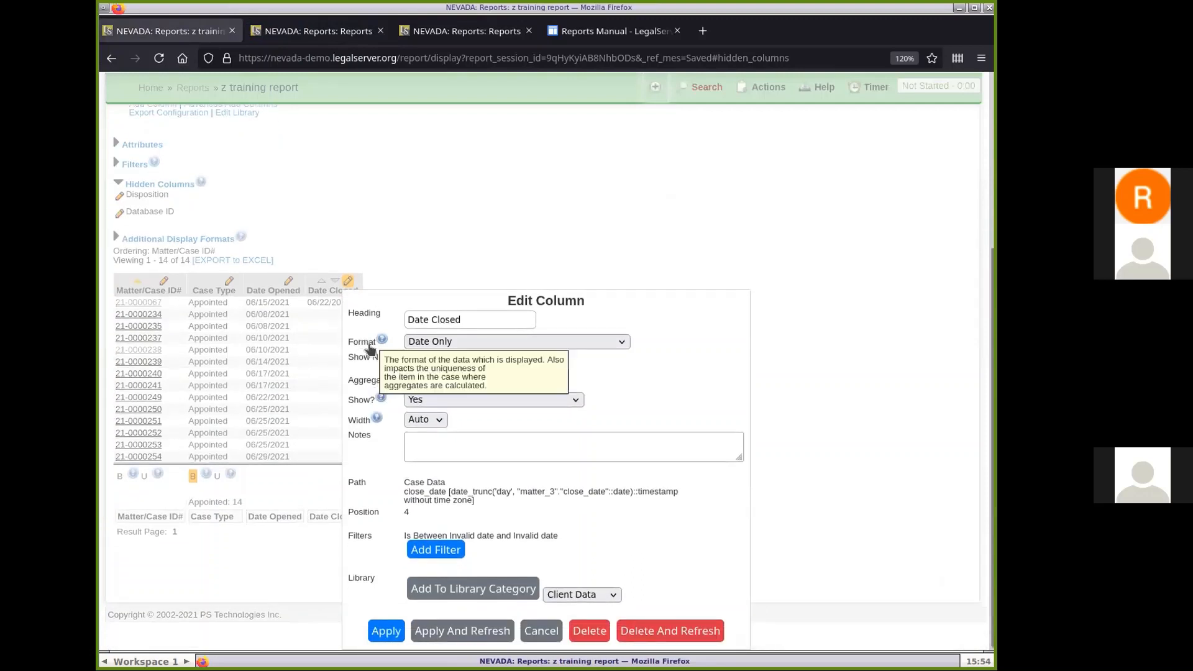
click(526, 343)
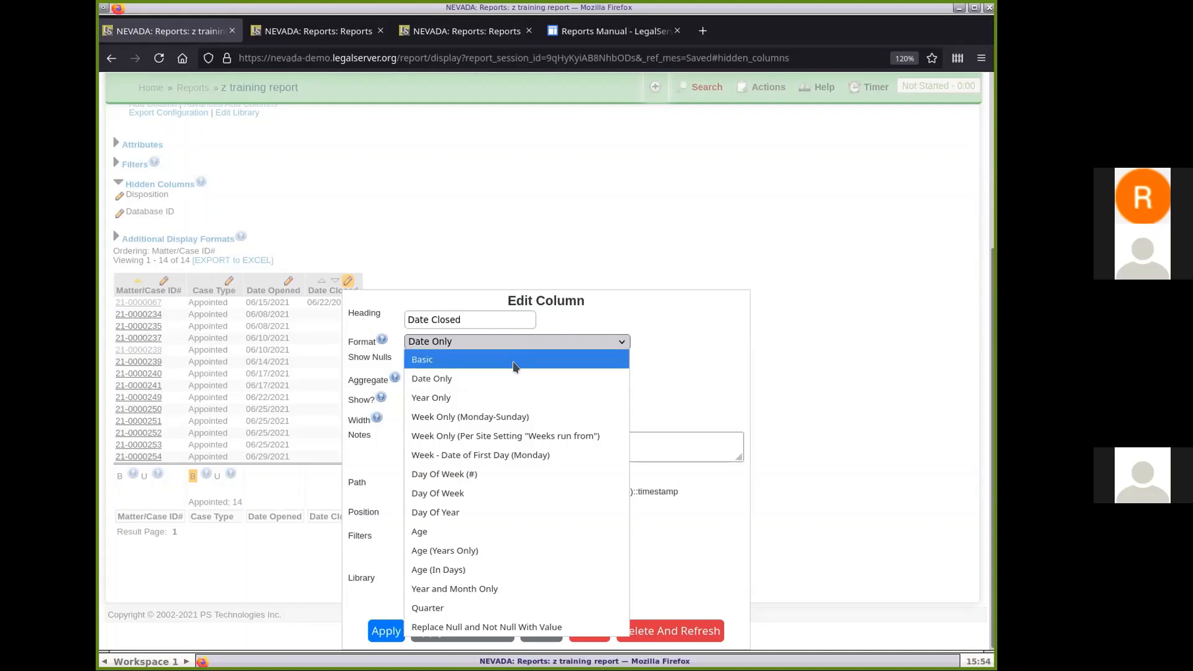
click(514, 360)
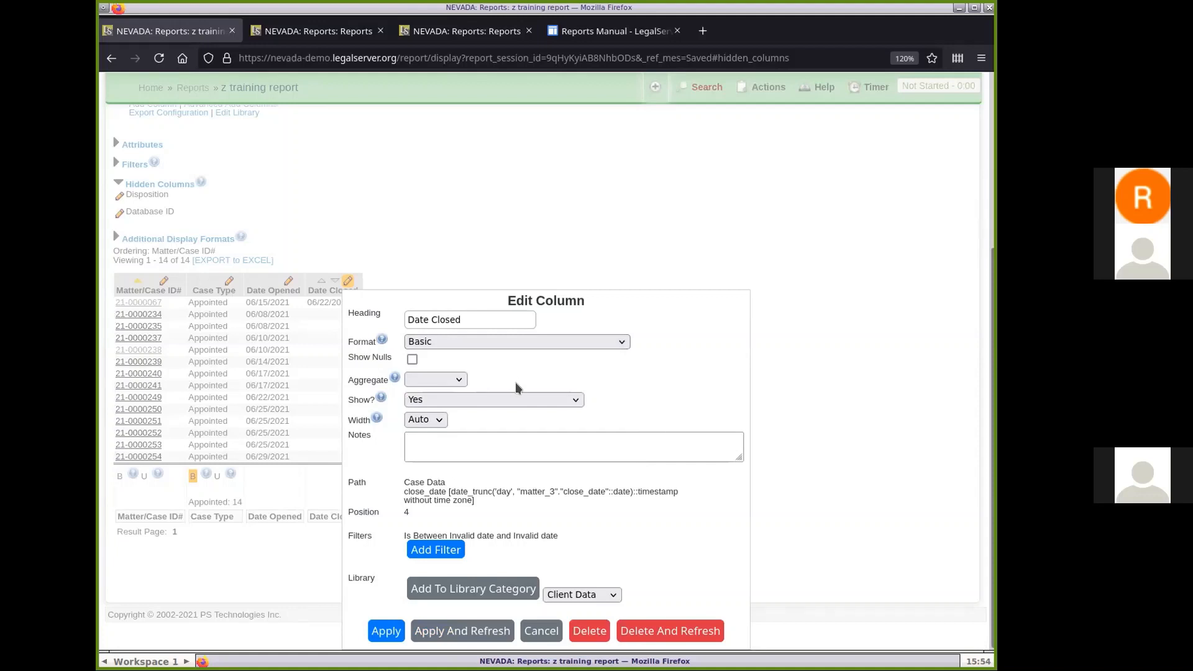
click(442, 629)
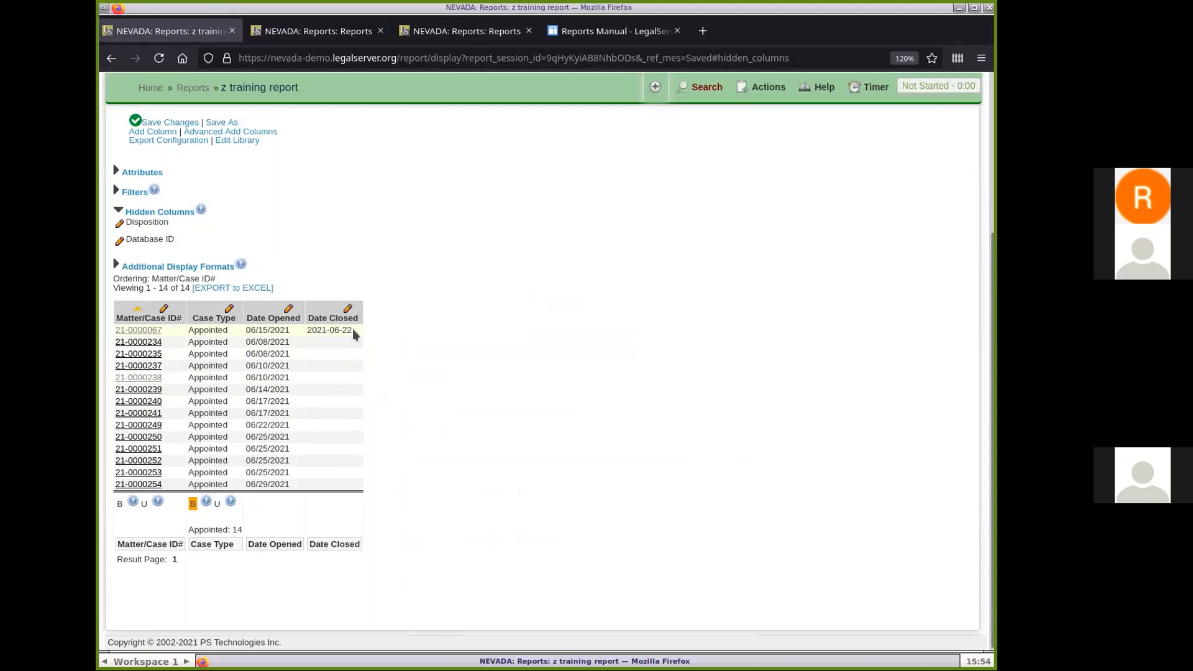
Step: Set the Date Closed column's format to Year and Month Only and refresh the report
click(348, 309)
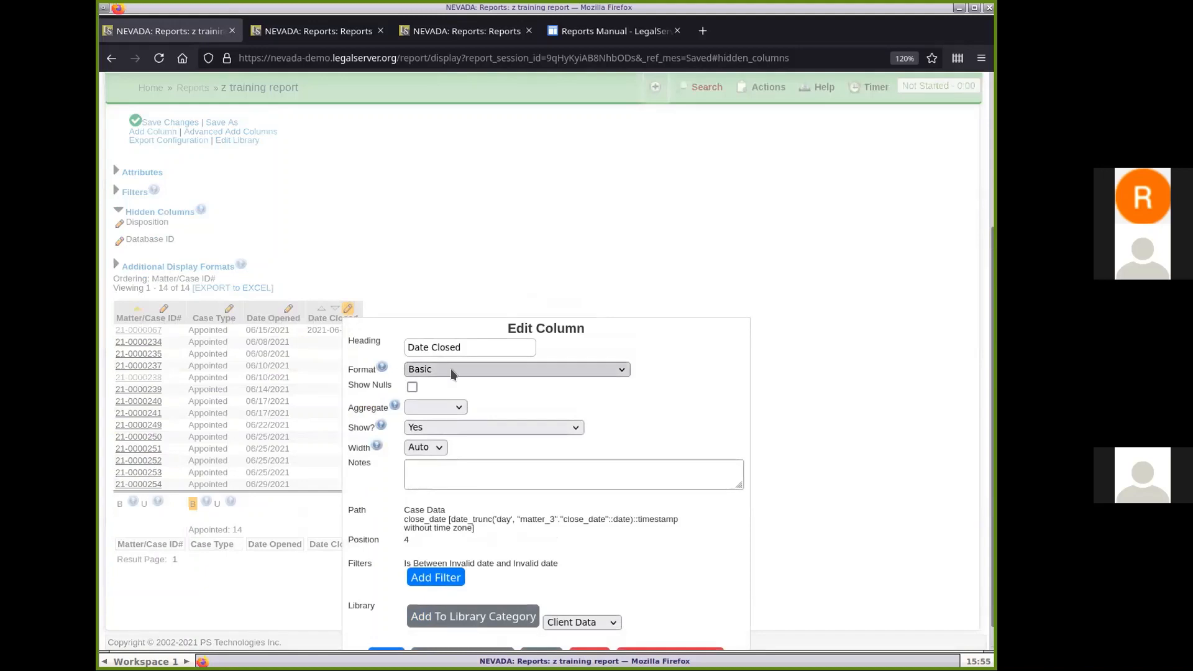
click(557, 369)
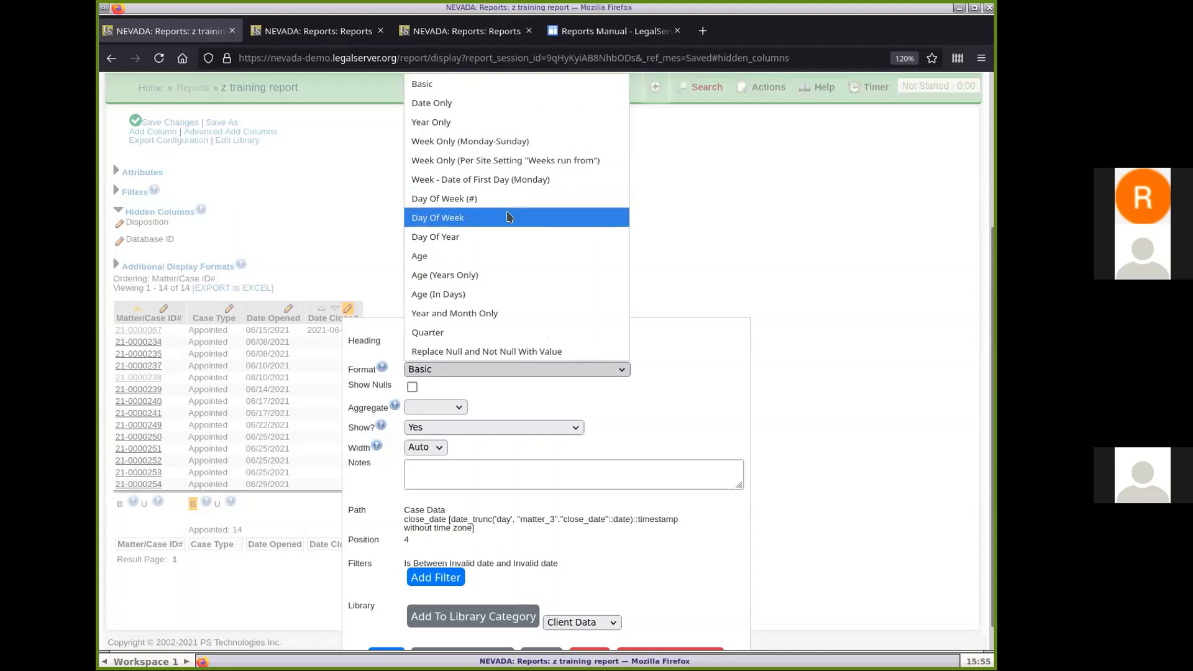
click(492, 315)
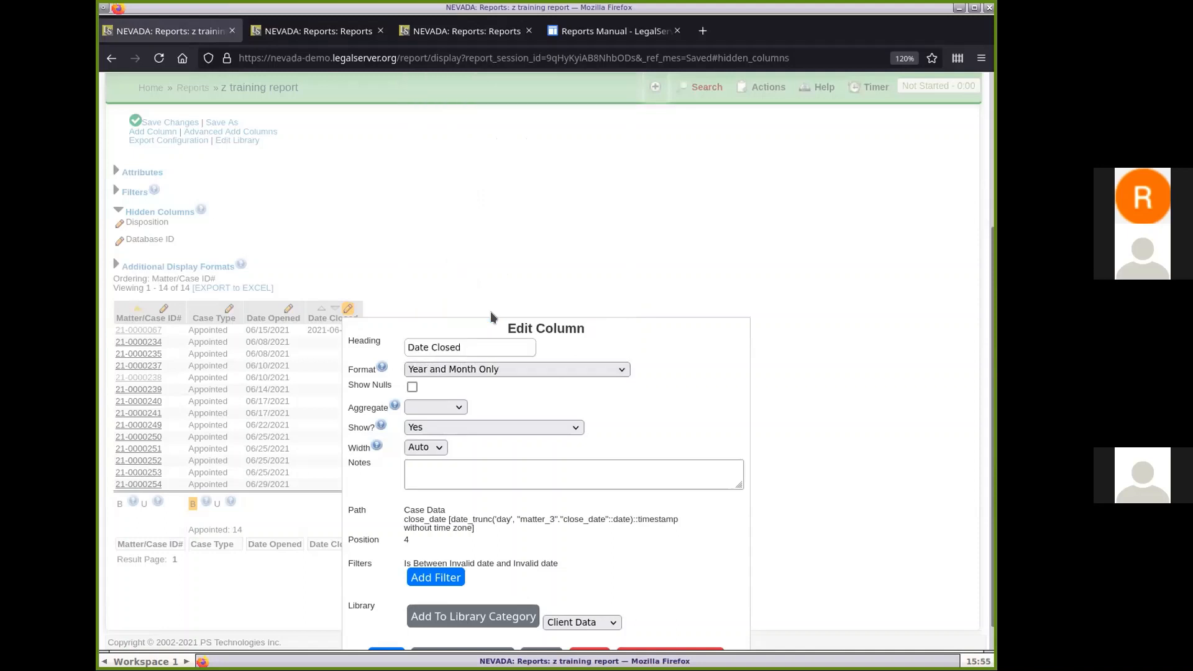
scroll(493, 546, down, 1)
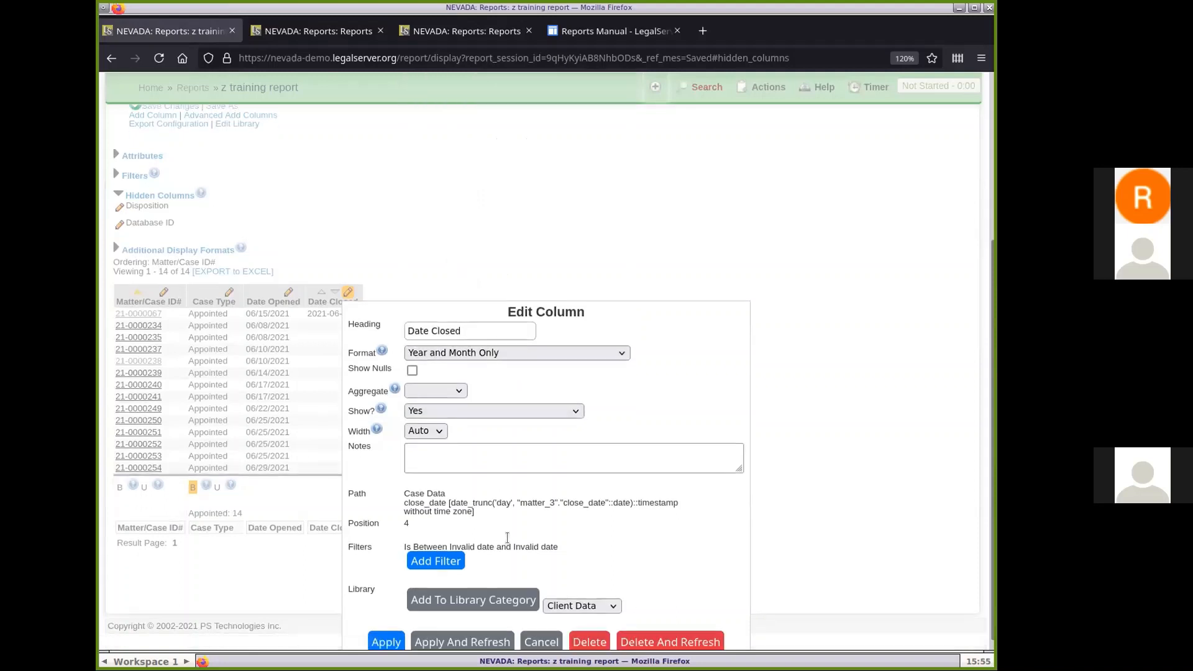
click(460, 628)
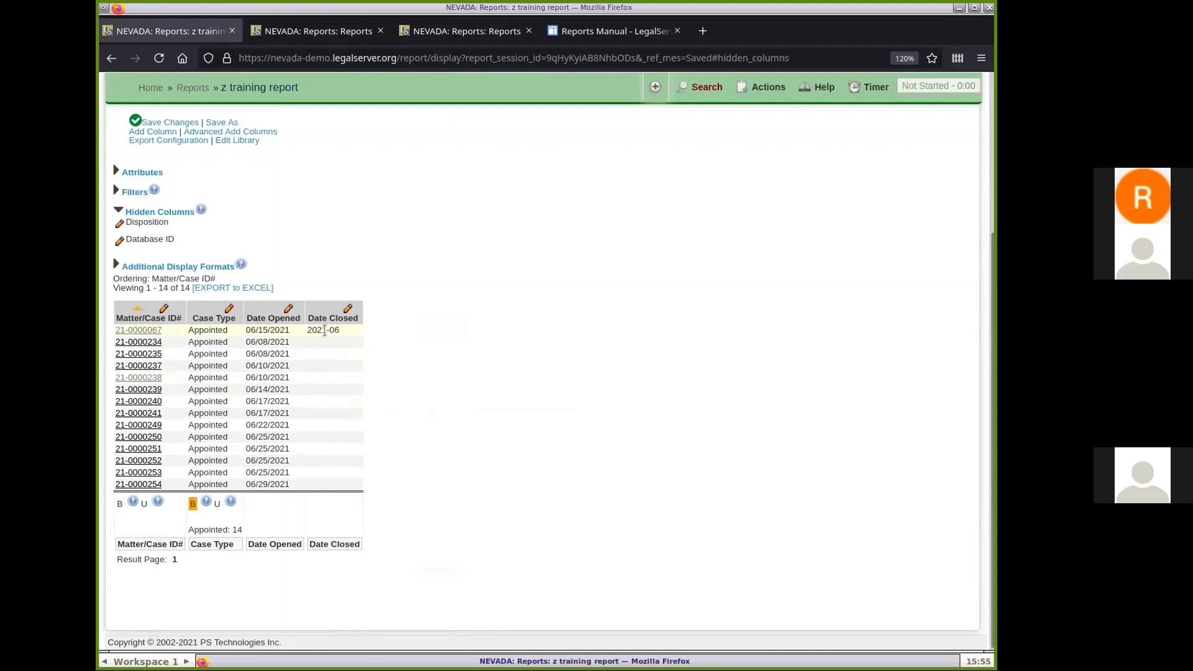
Step: Set the Date Opened column's format to Year and Month Only and refresh the report
click(289, 310)
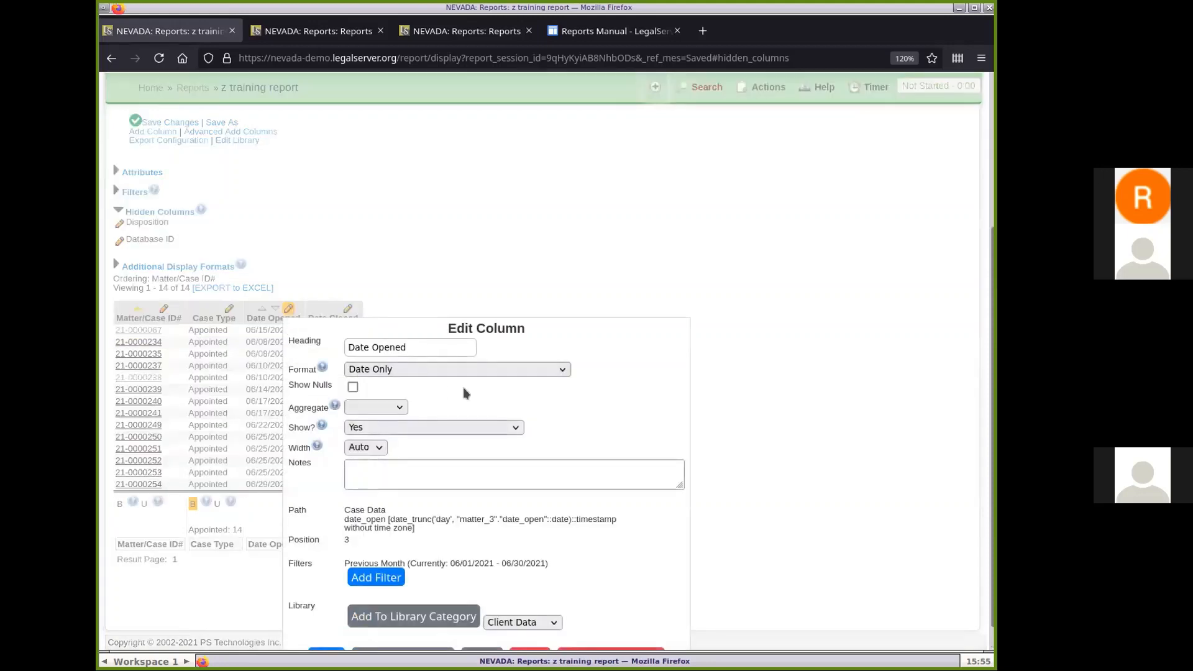
scroll(463, 387, down, 1)
click(445, 341)
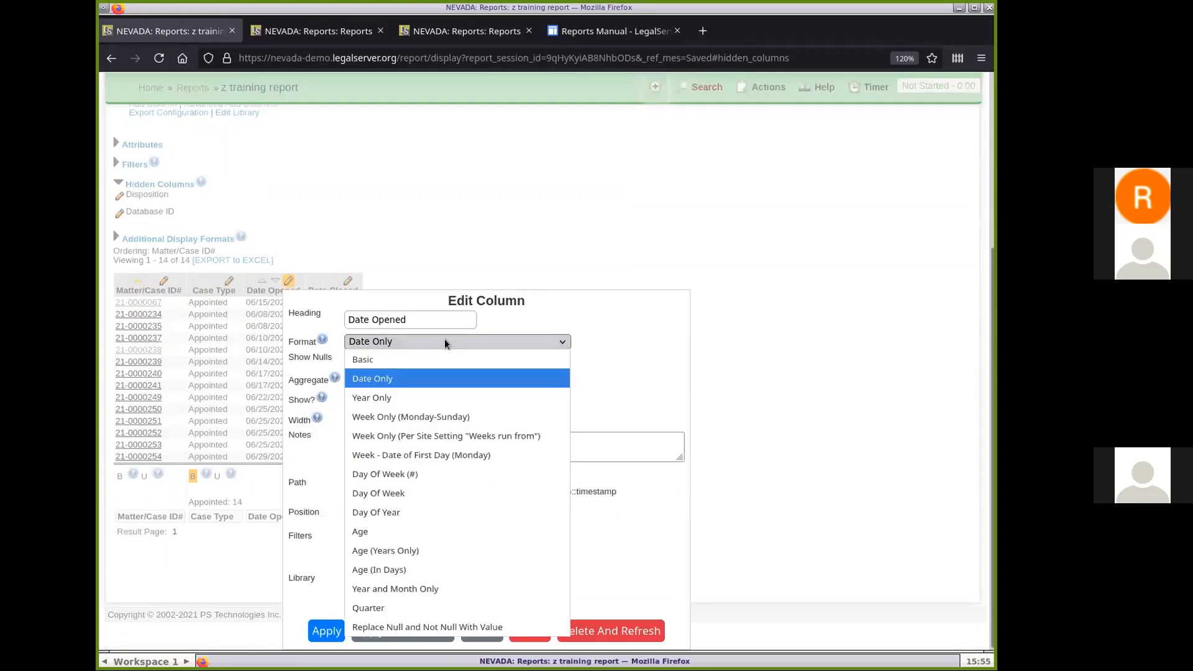
click(427, 589)
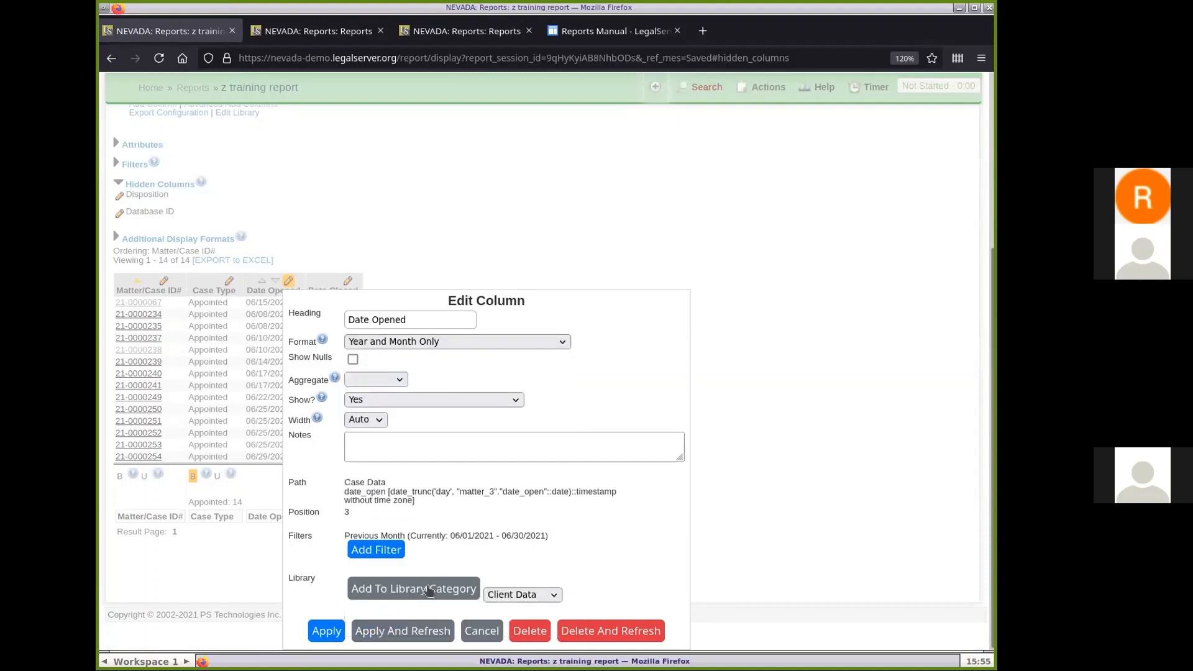
click(418, 628)
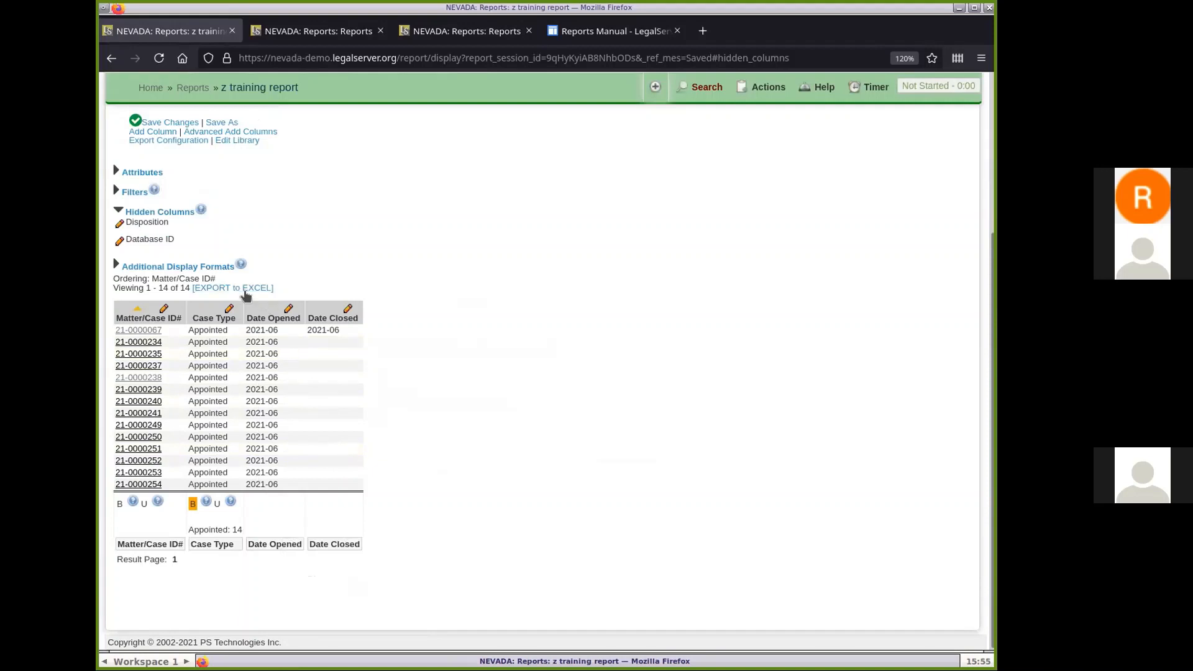
Step: Review the report's filters, collapse them again, and save the report changes
click(130, 192)
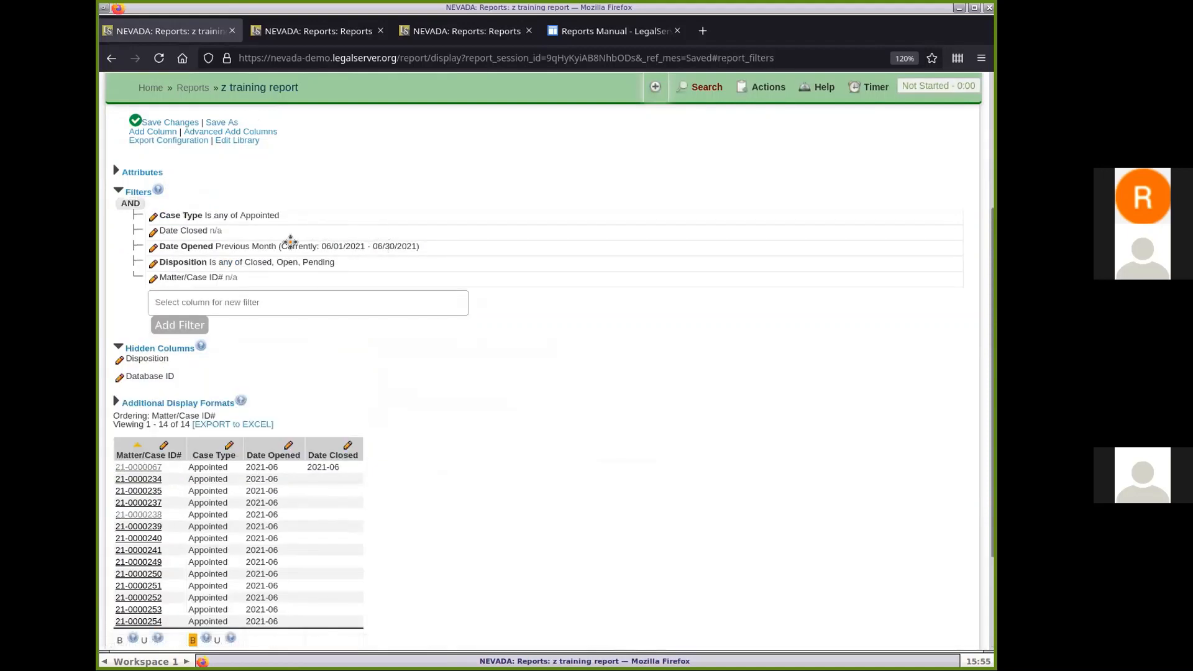
click(135, 192)
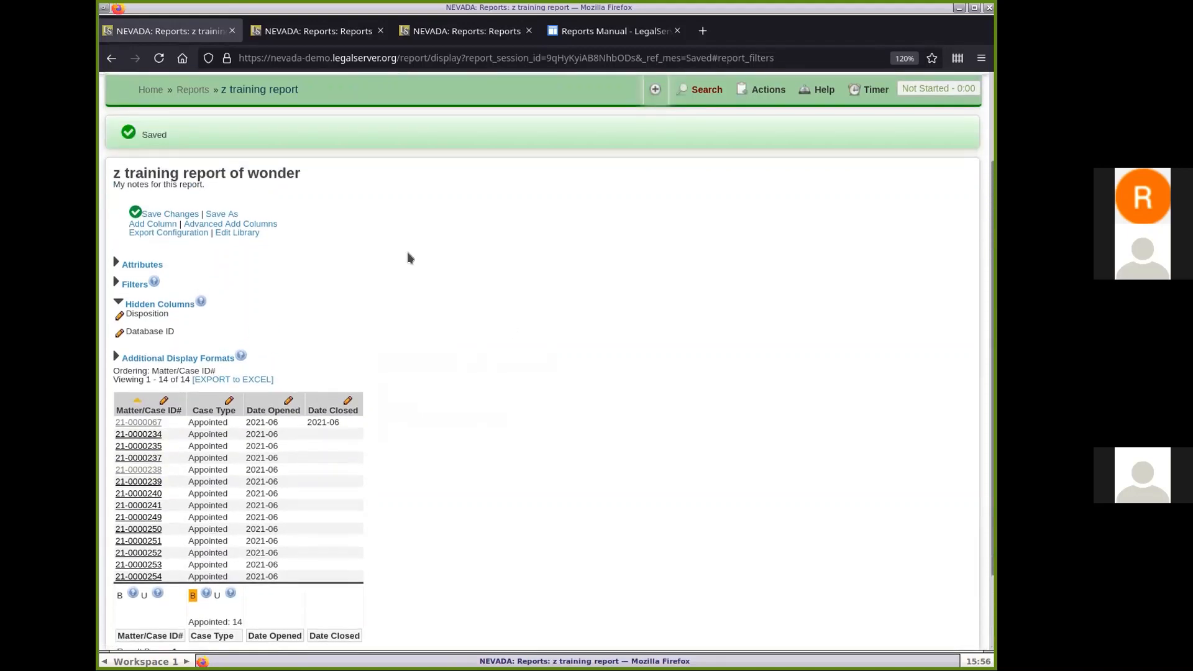
click(178, 214)
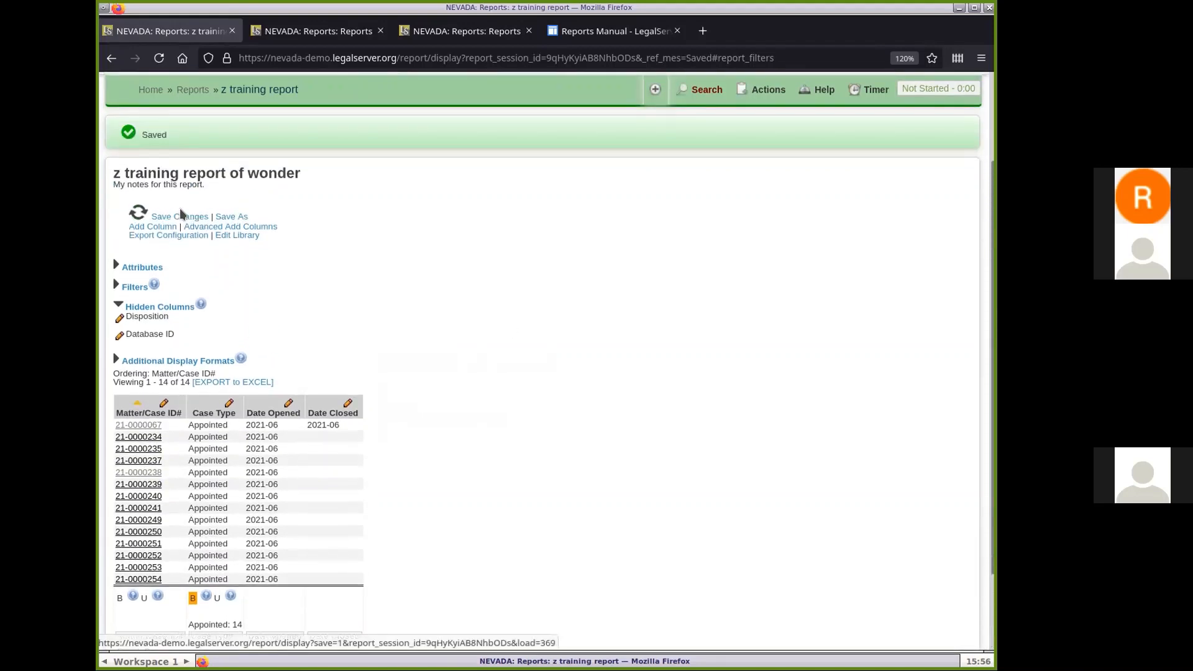
Step: Collapse the hidden columns section and add a Crosstab summary from the additional display formats
click(151, 305)
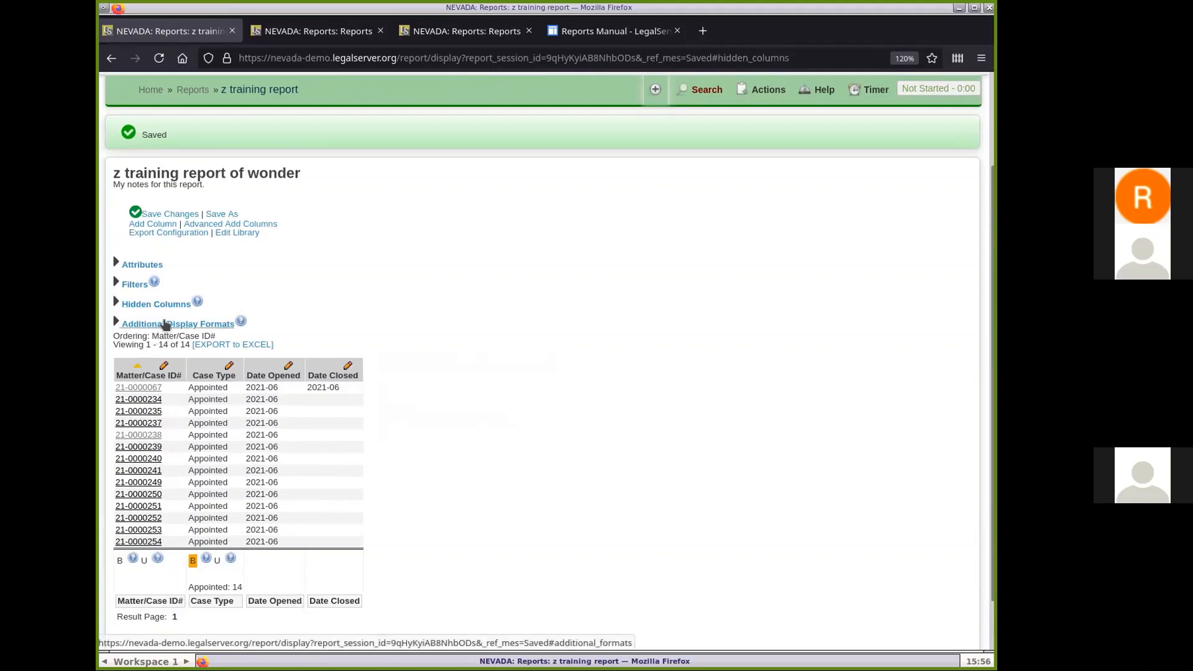
click(165, 325)
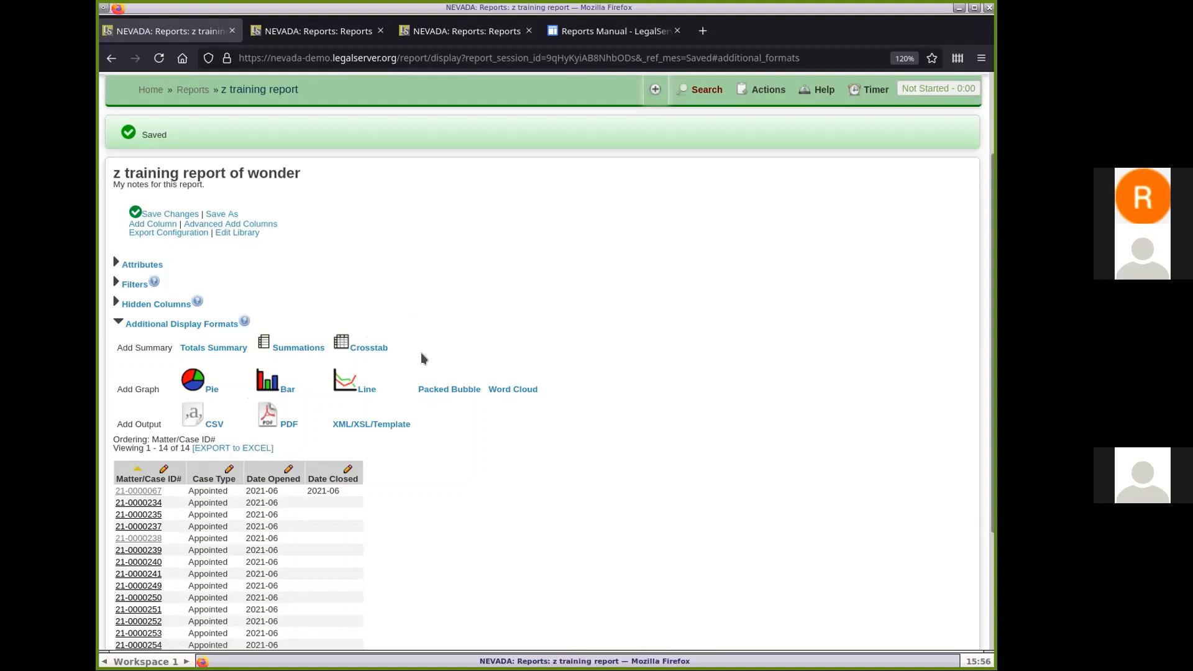
click(368, 349)
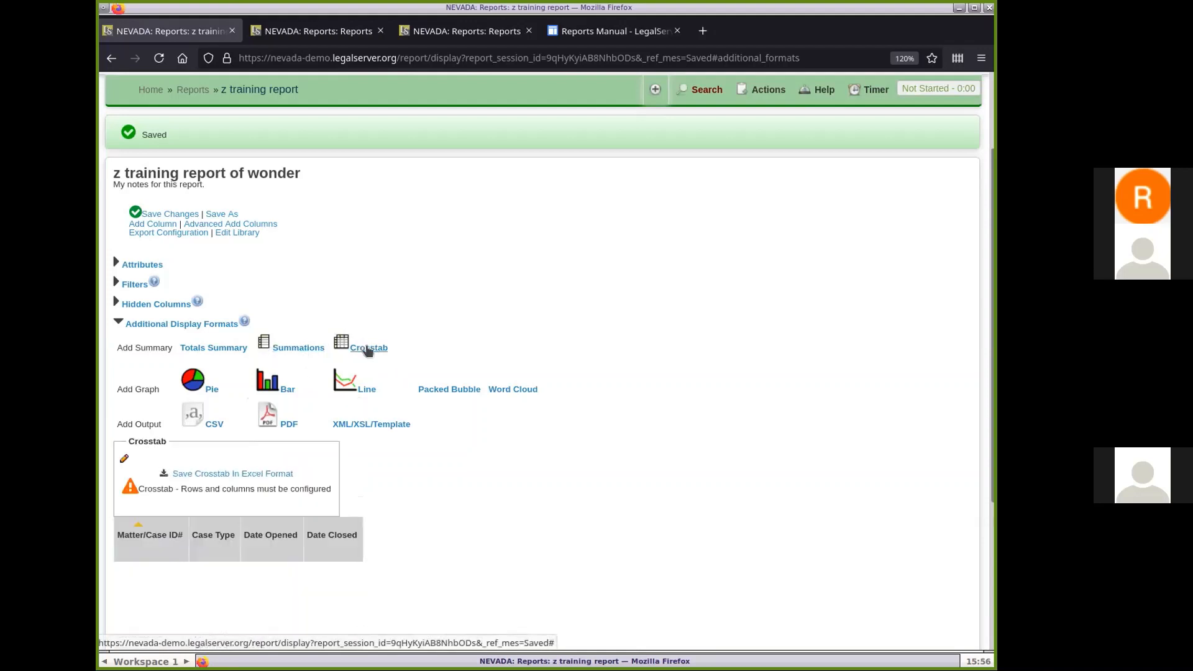
scroll(575, 353, down, 4)
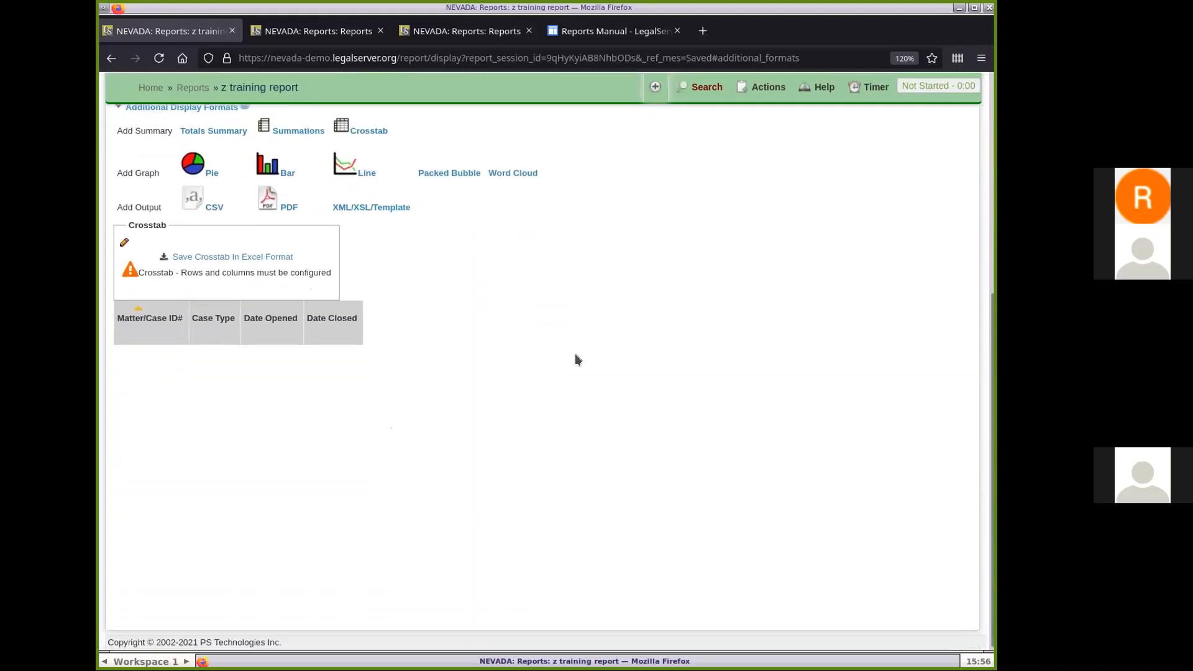
Step: Edit the new crosstab to use Date Opened as the column source and Case Type as the row source
scroll(576, 354, up, 1)
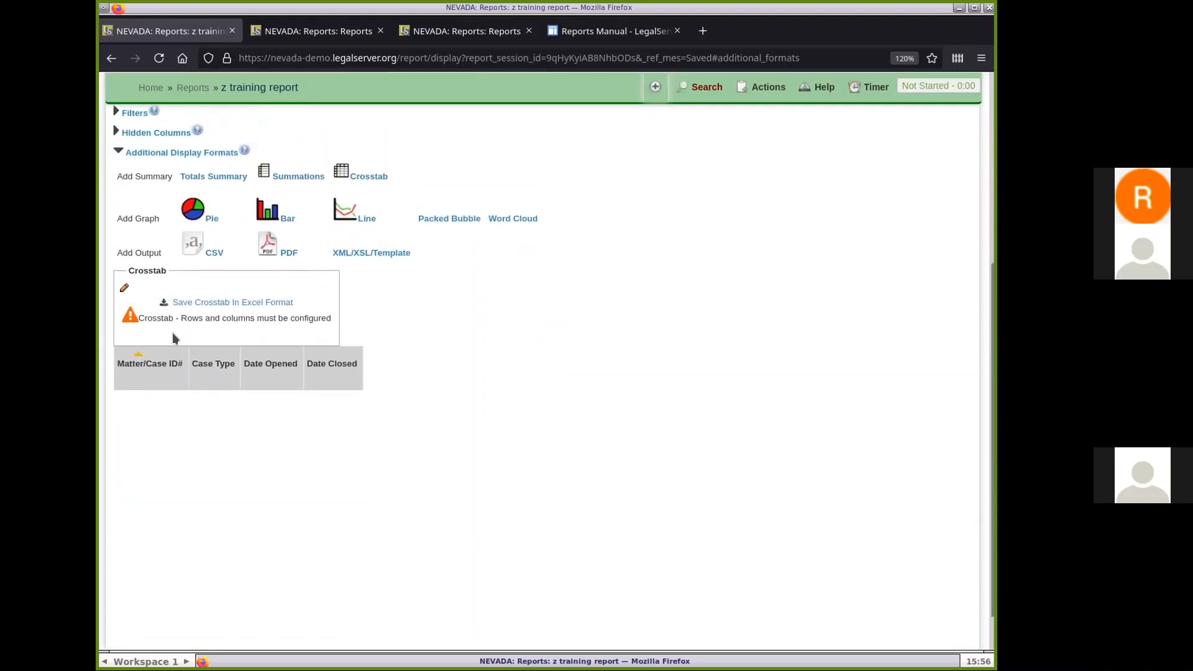
click(124, 288)
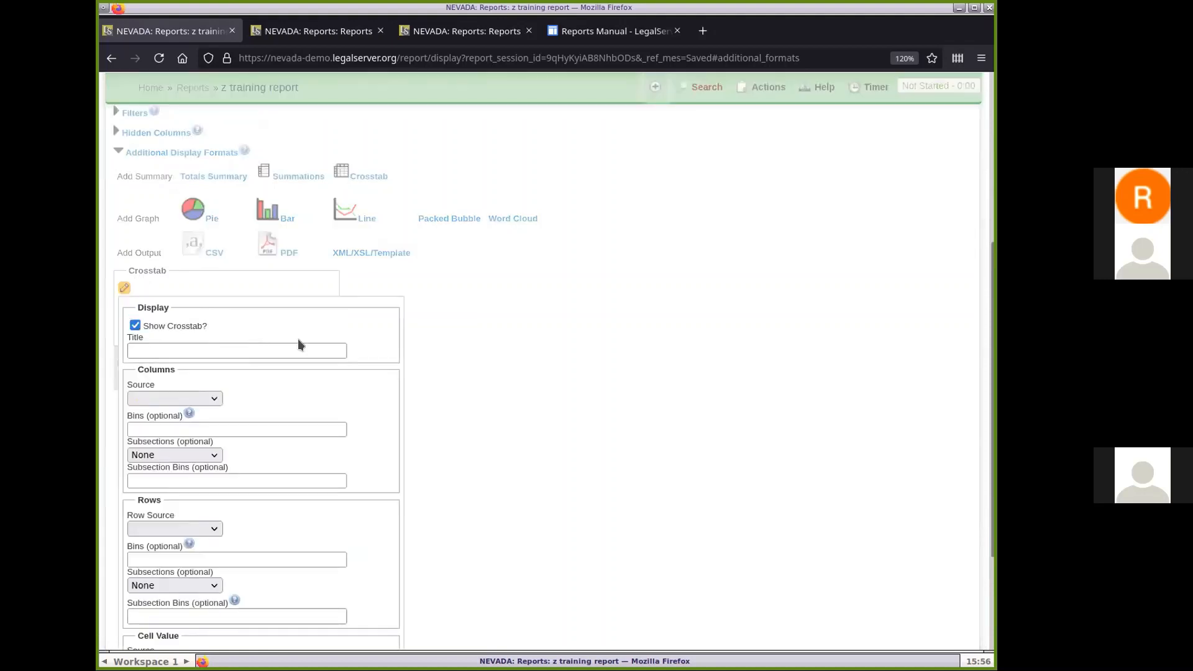
scroll(371, 334, down, 3)
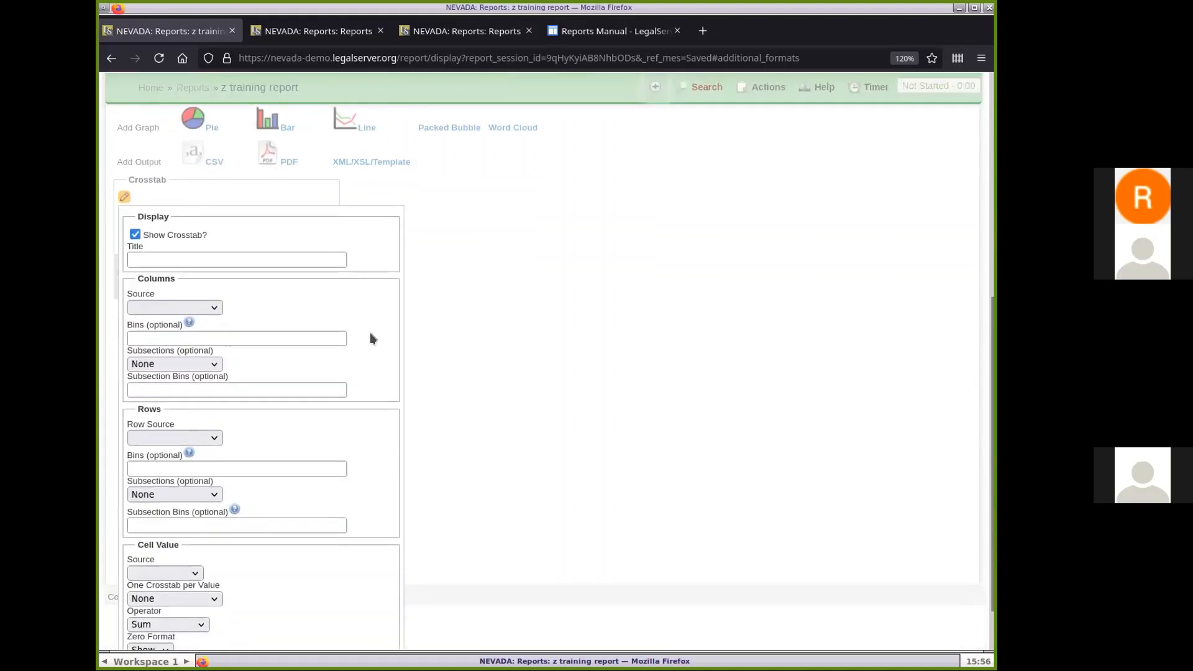
click(186, 308)
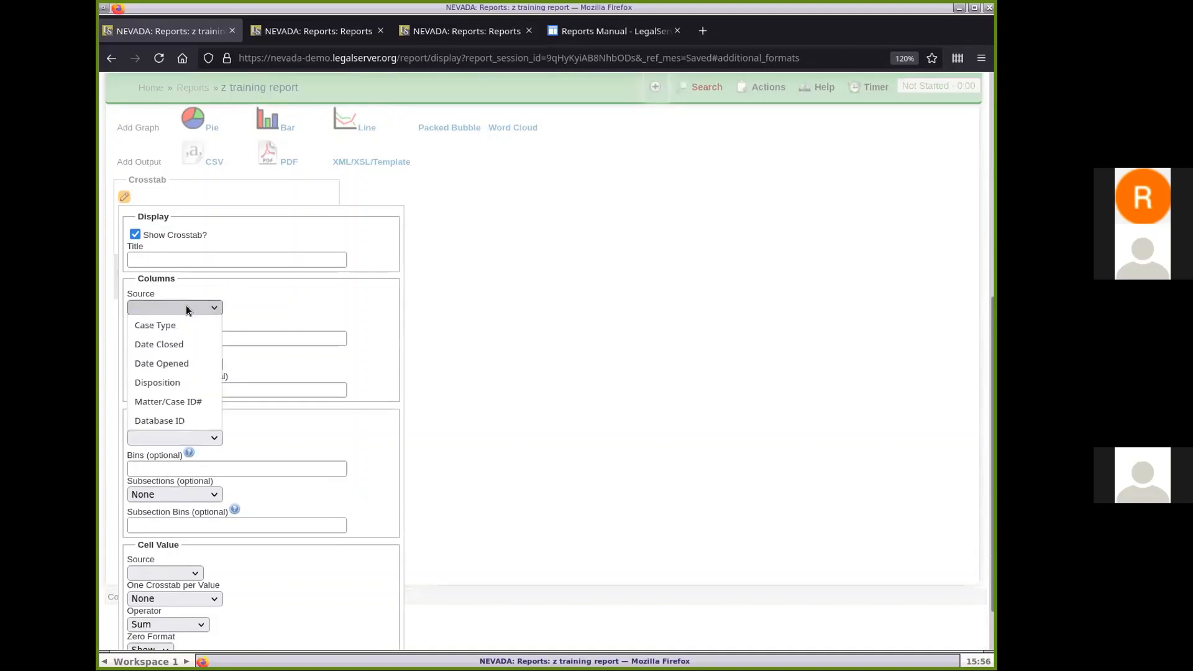
click(187, 361)
scroll(305, 372, down, 2)
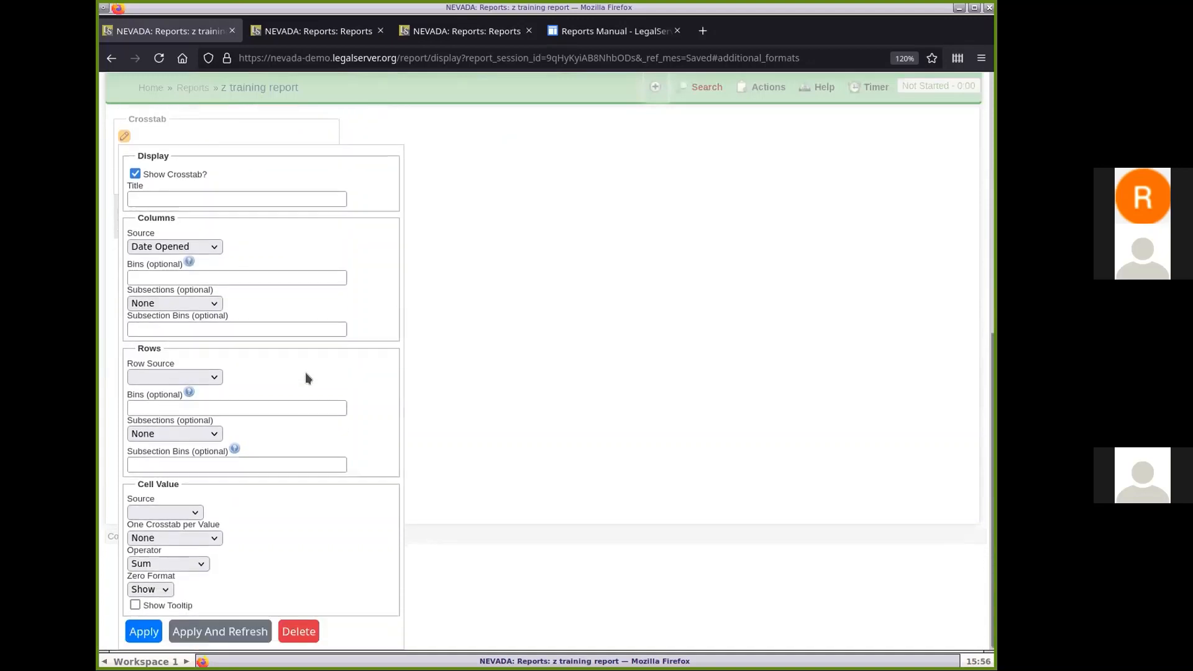
click(180, 376)
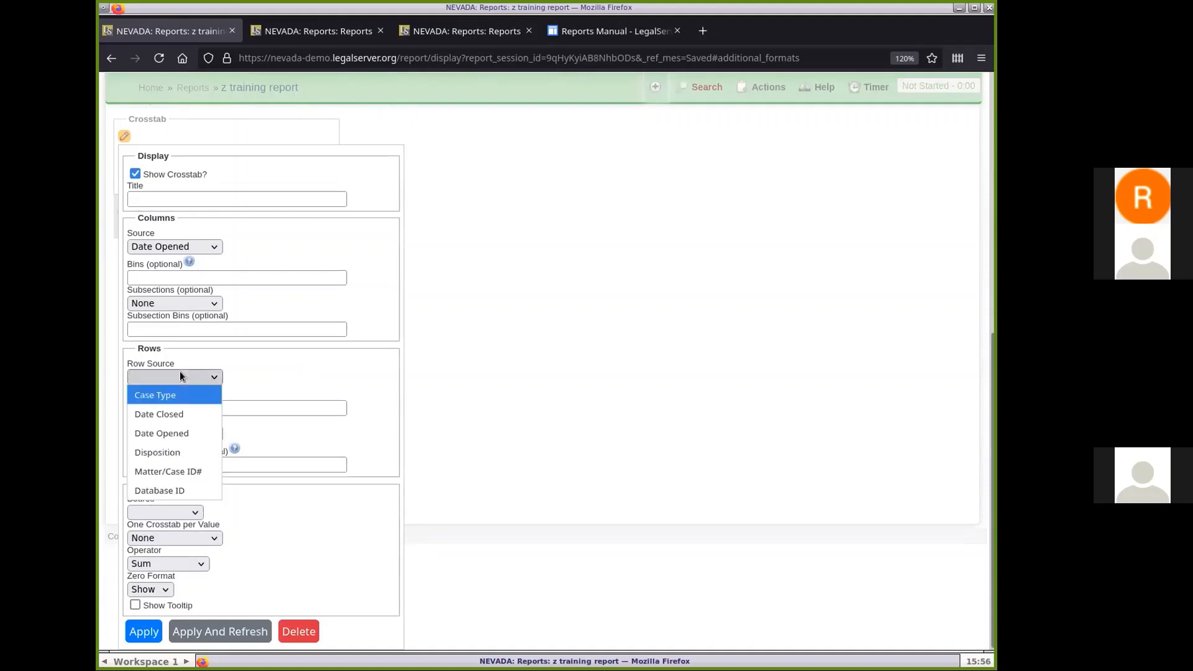
click(176, 395)
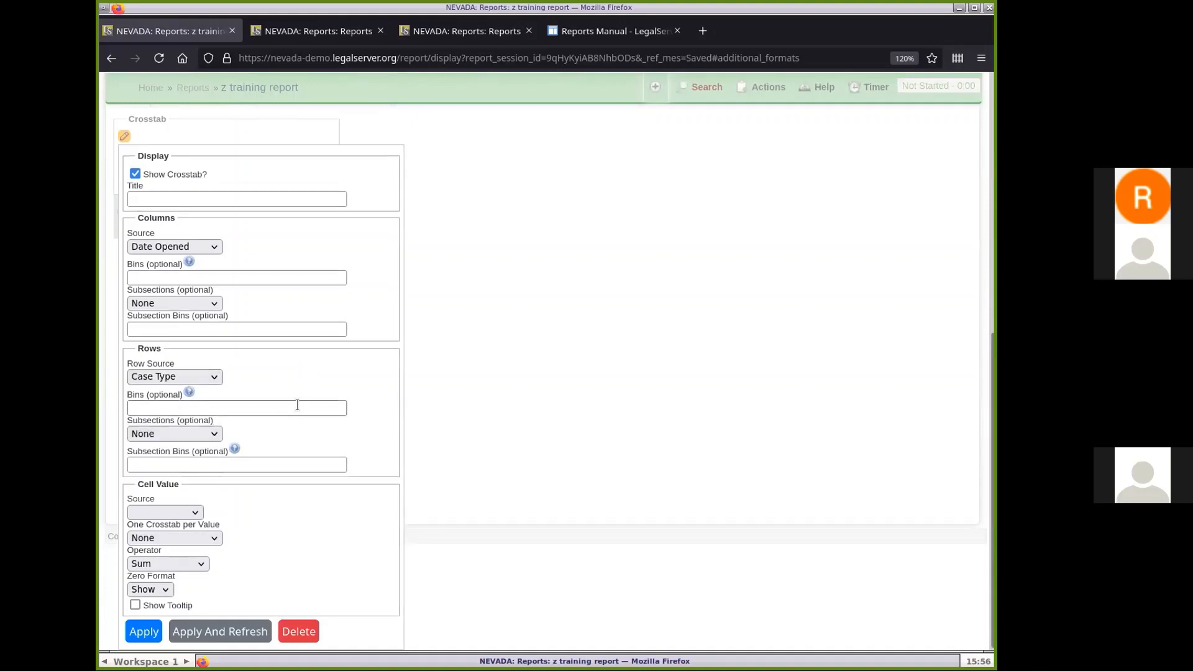
Step: Set the crosstab's cell value source to Database ID with the Count All operator, and apply it with a refresh
click(172, 512)
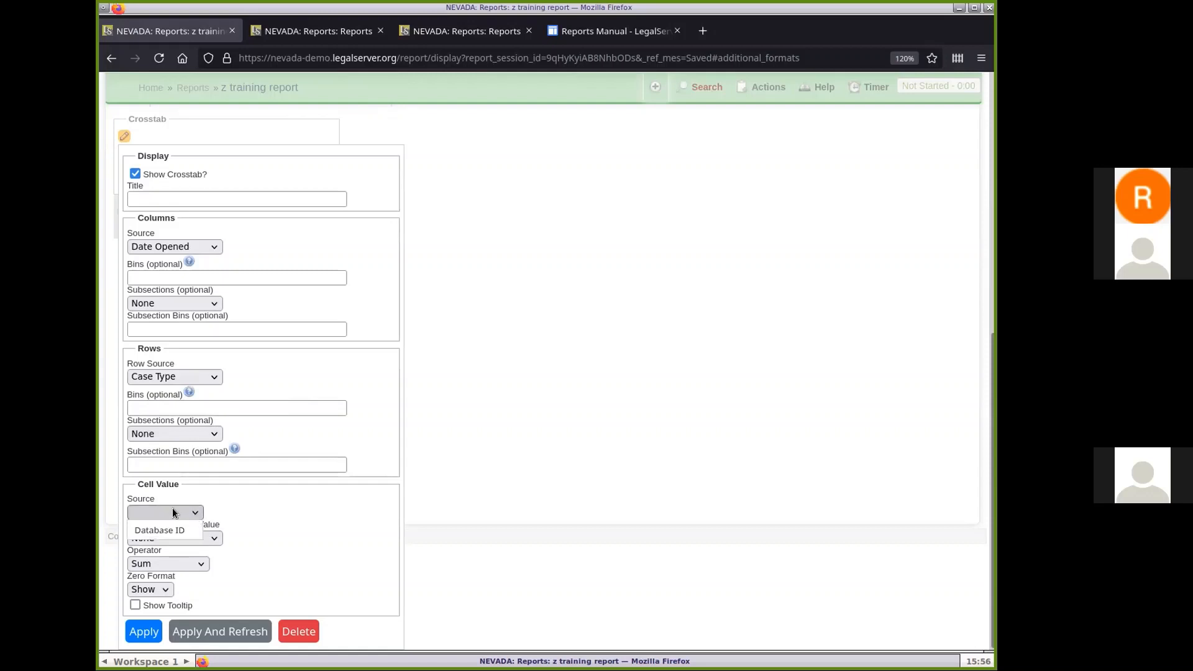
click(174, 532)
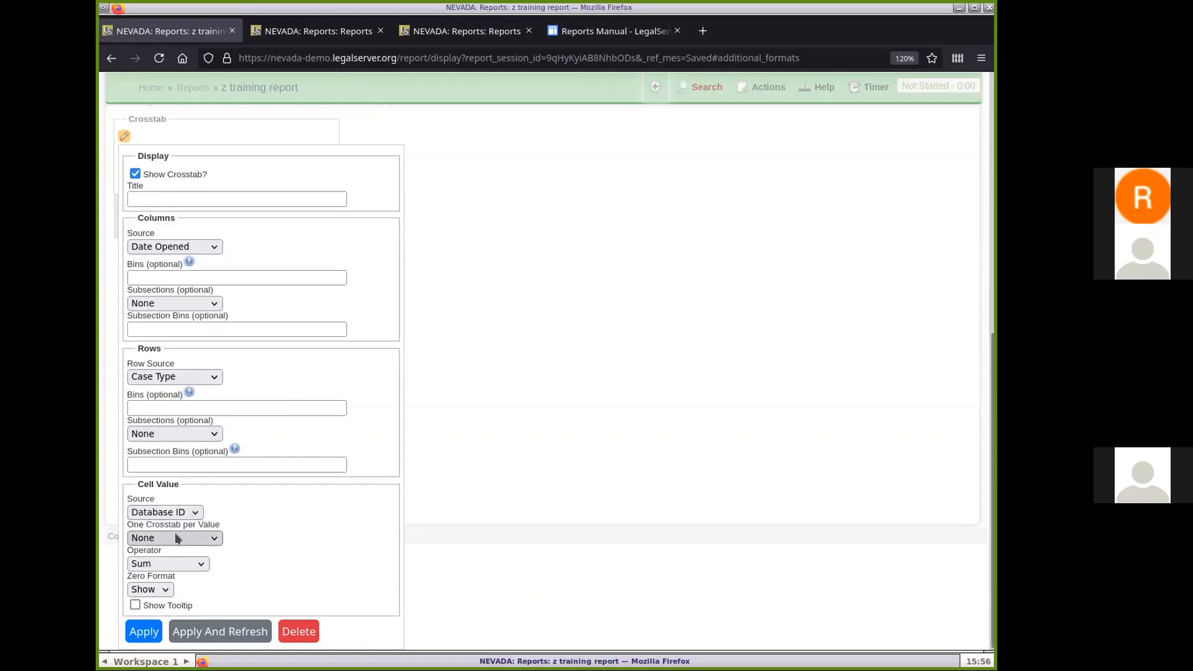
click(178, 563)
click(176, 619)
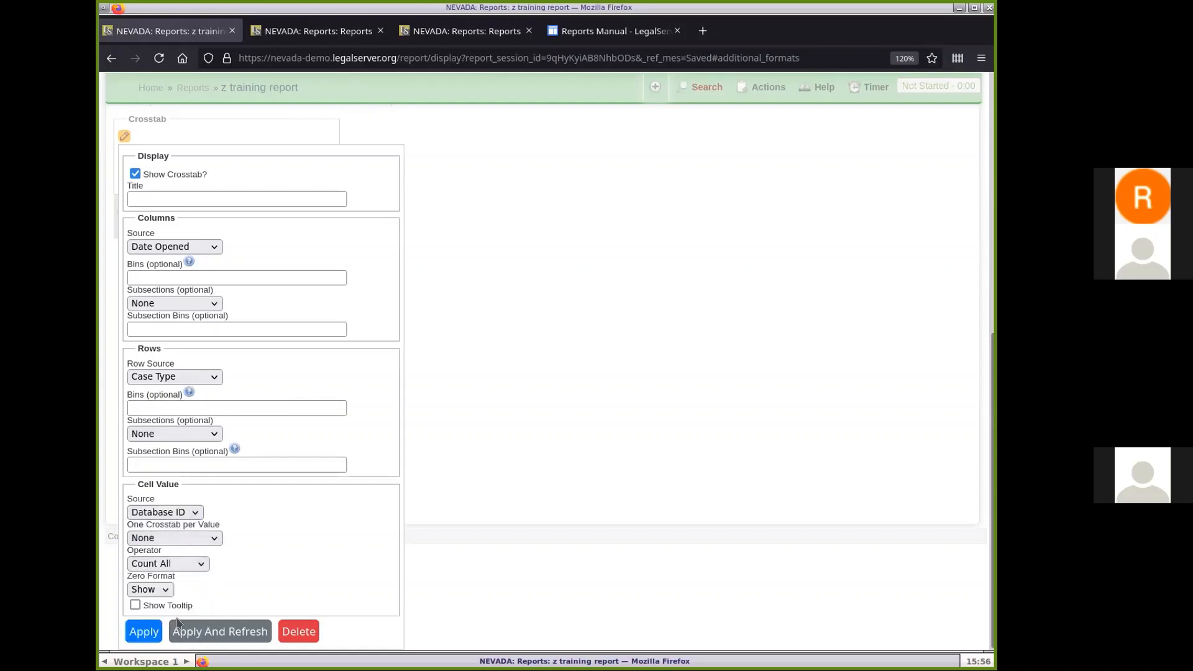
click(211, 631)
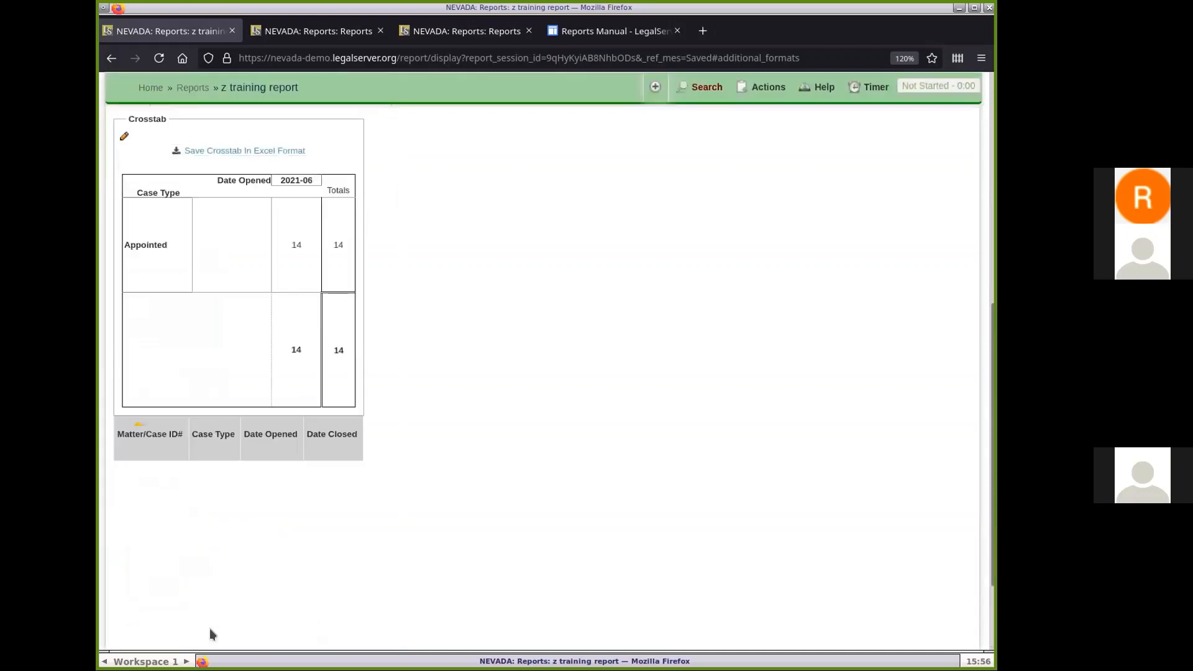
scroll(458, 322, up, 3)
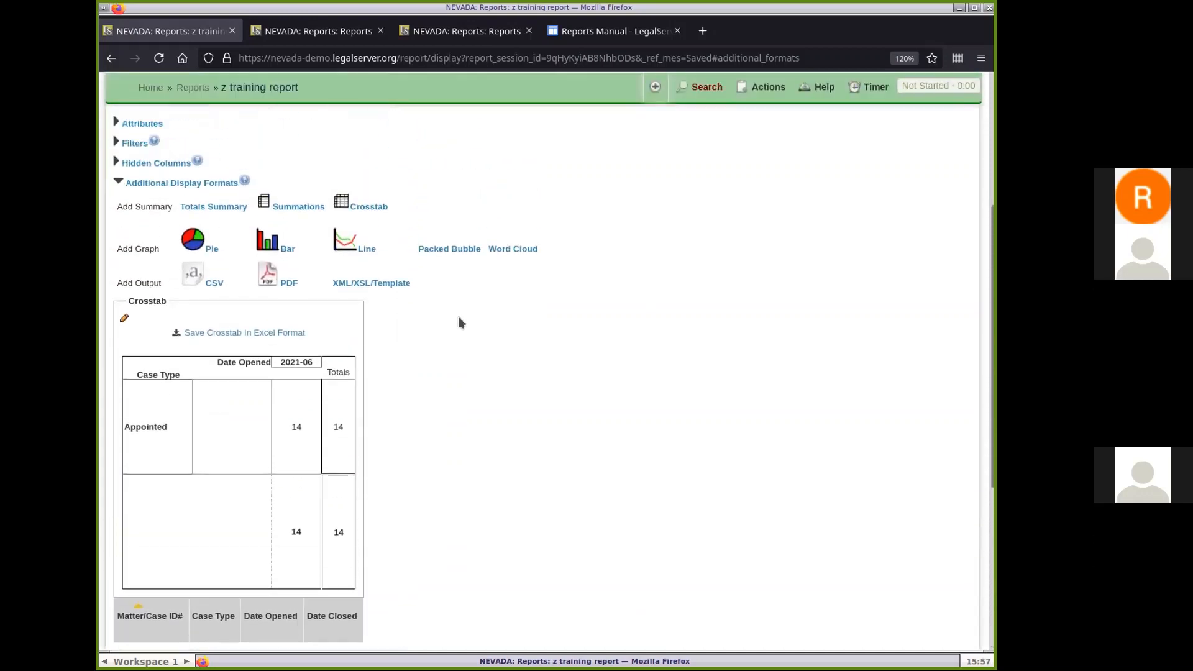
Step: Reload the report page, set the Date Opened filter's date preset to Current Year (YTD), and apply it with a refresh
click(159, 58)
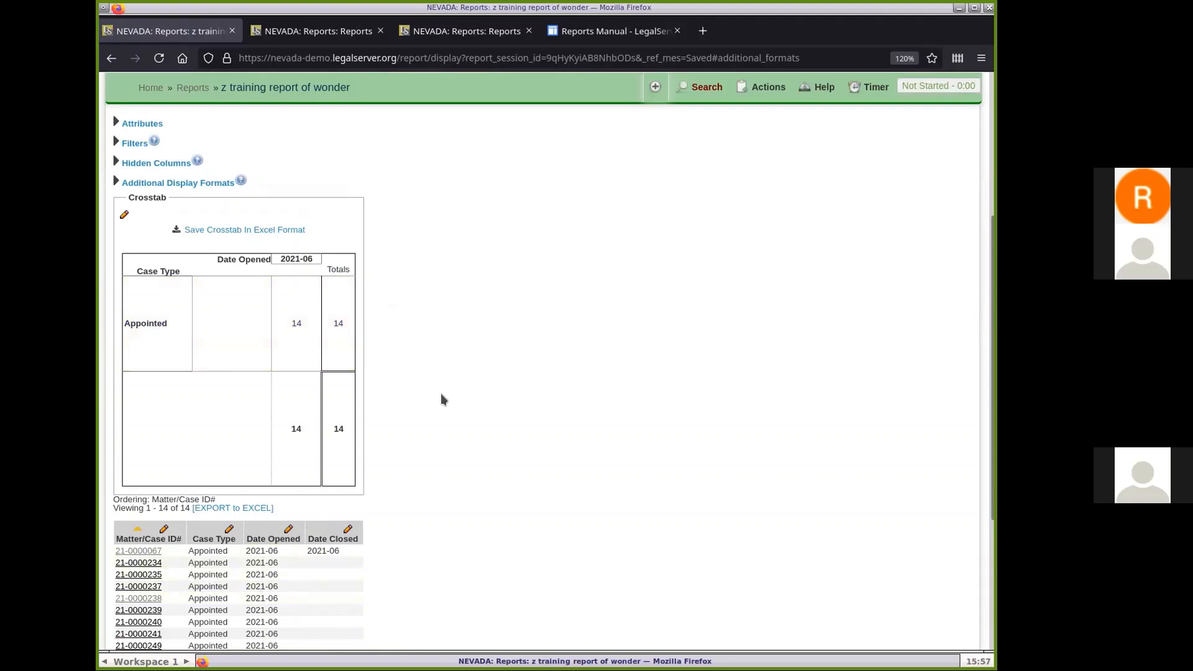
scroll(461, 318, up, 3)
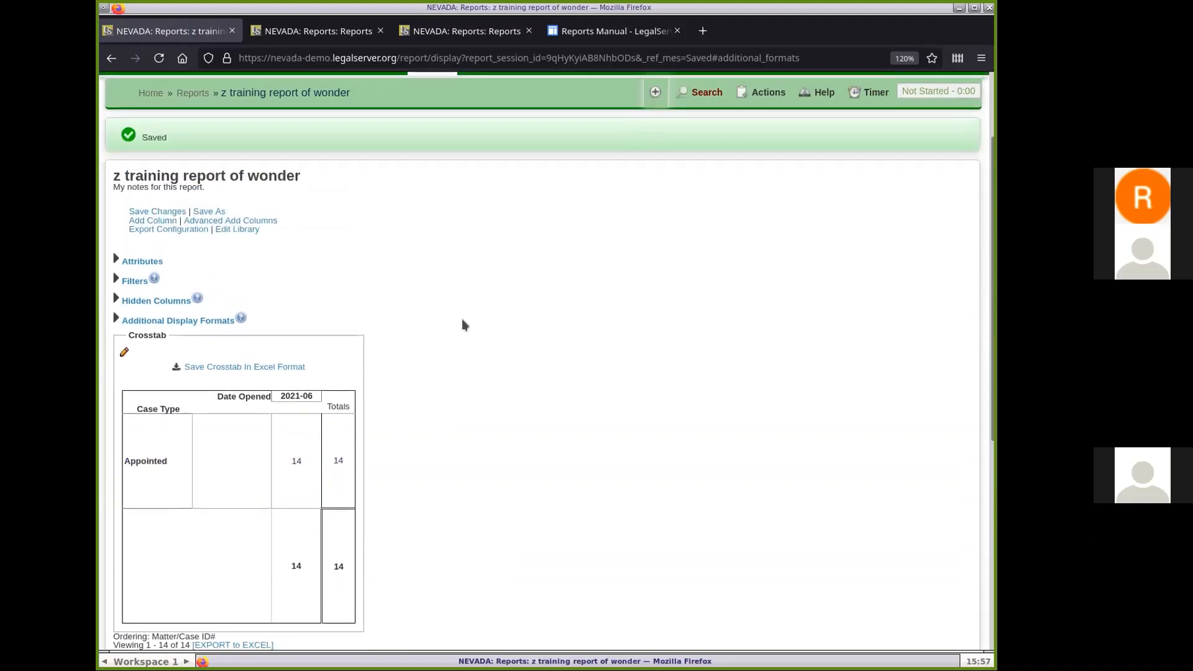
click(135, 281)
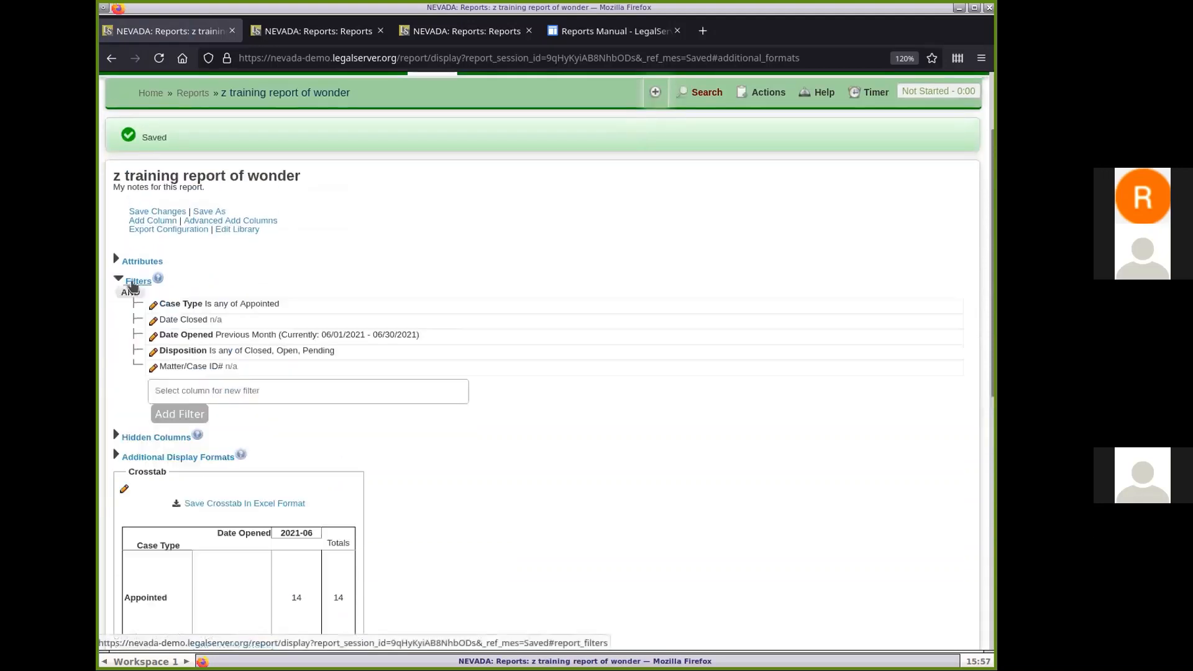
click(153, 335)
click(385, 458)
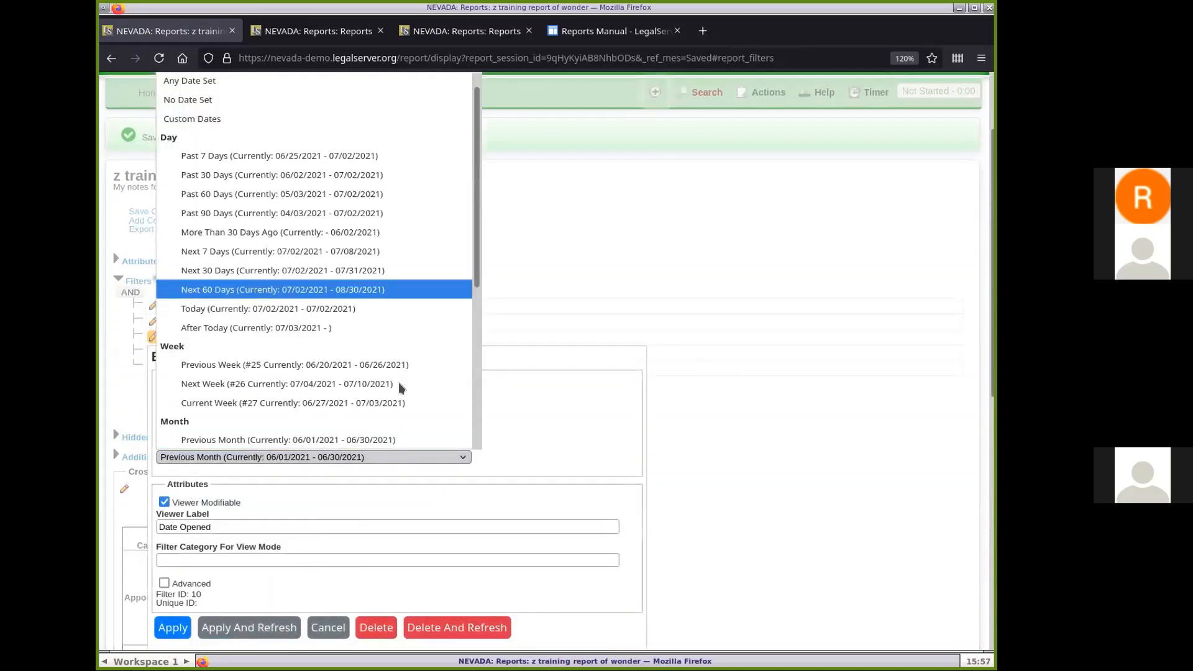
scroll(386, 278, down, 5)
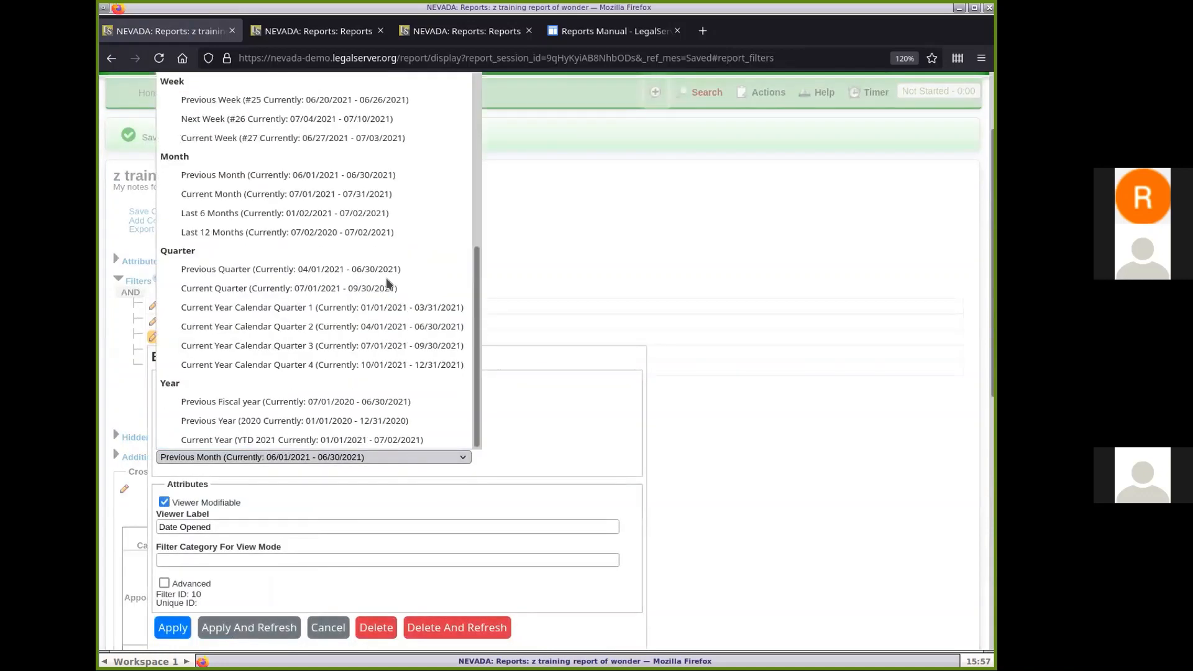
click(372, 439)
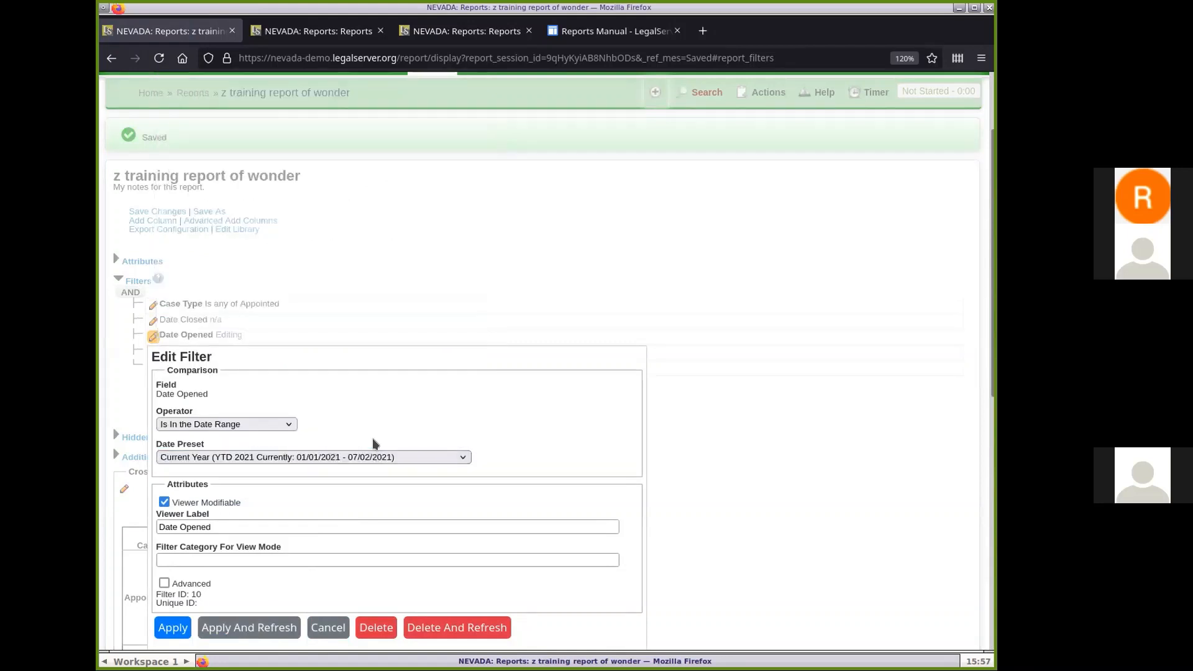
click(270, 628)
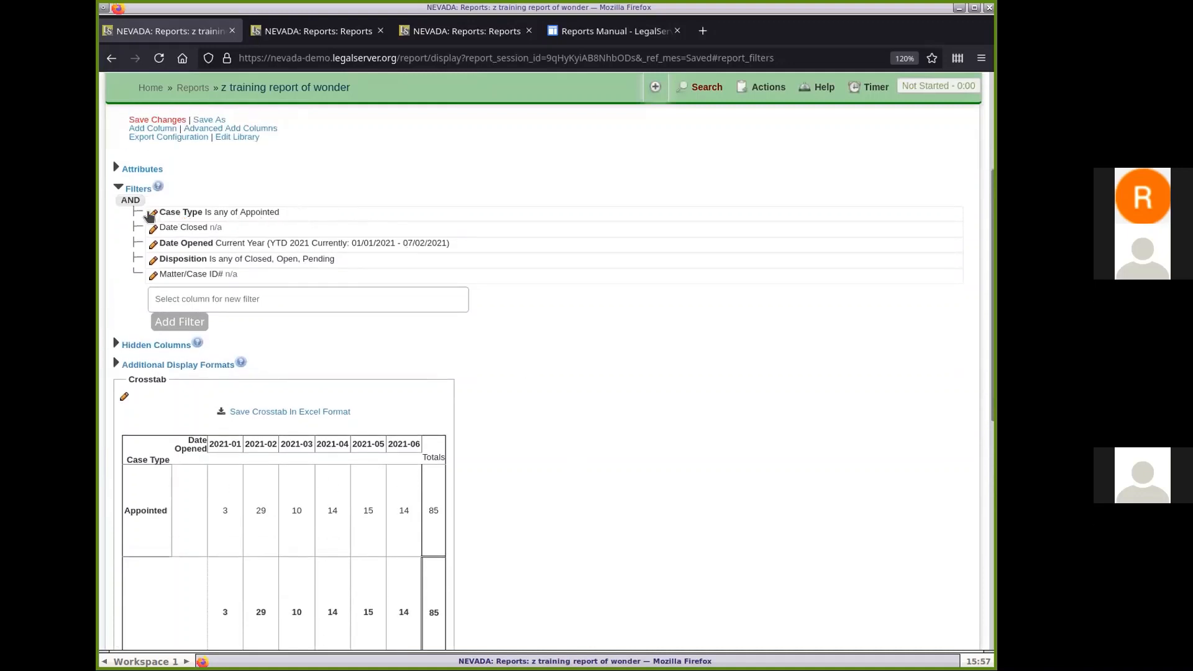
Step: Clear all selected values from the Case Type filter, refresh the report, and review the crosstab
click(152, 213)
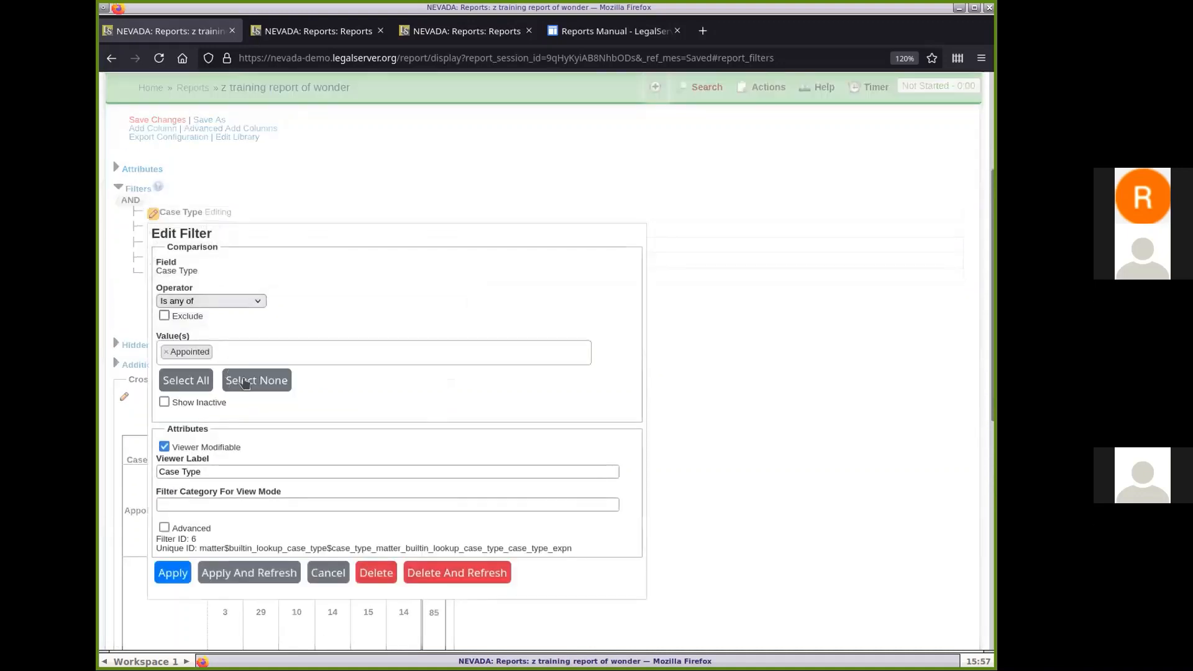
click(245, 384)
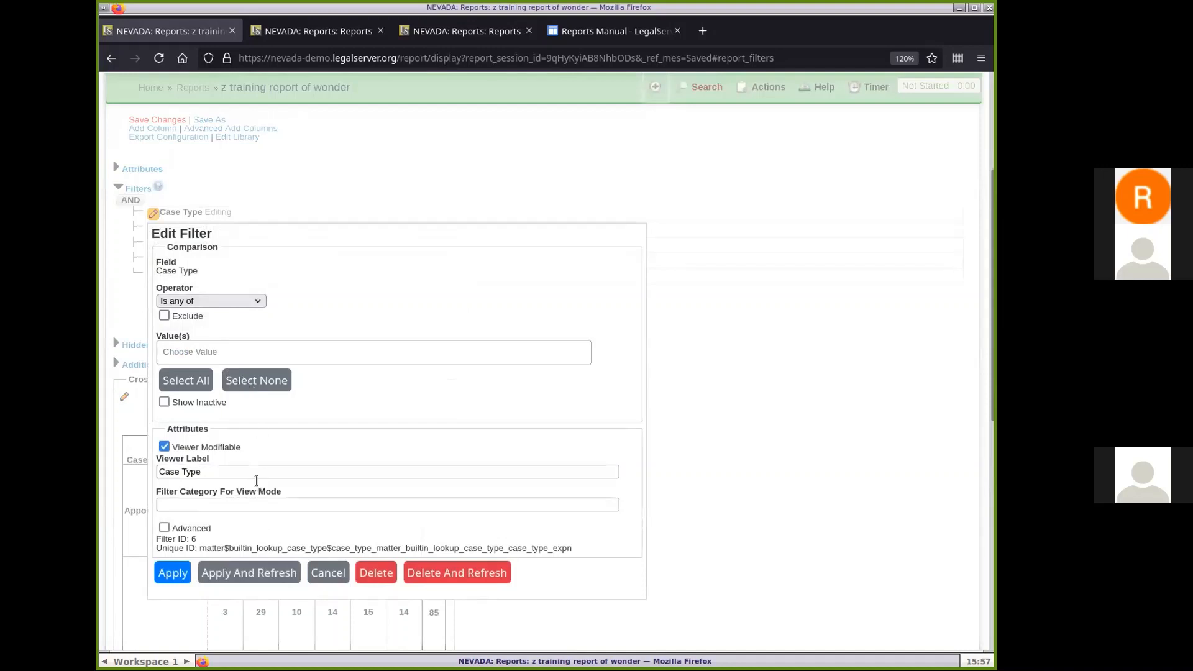
click(257, 572)
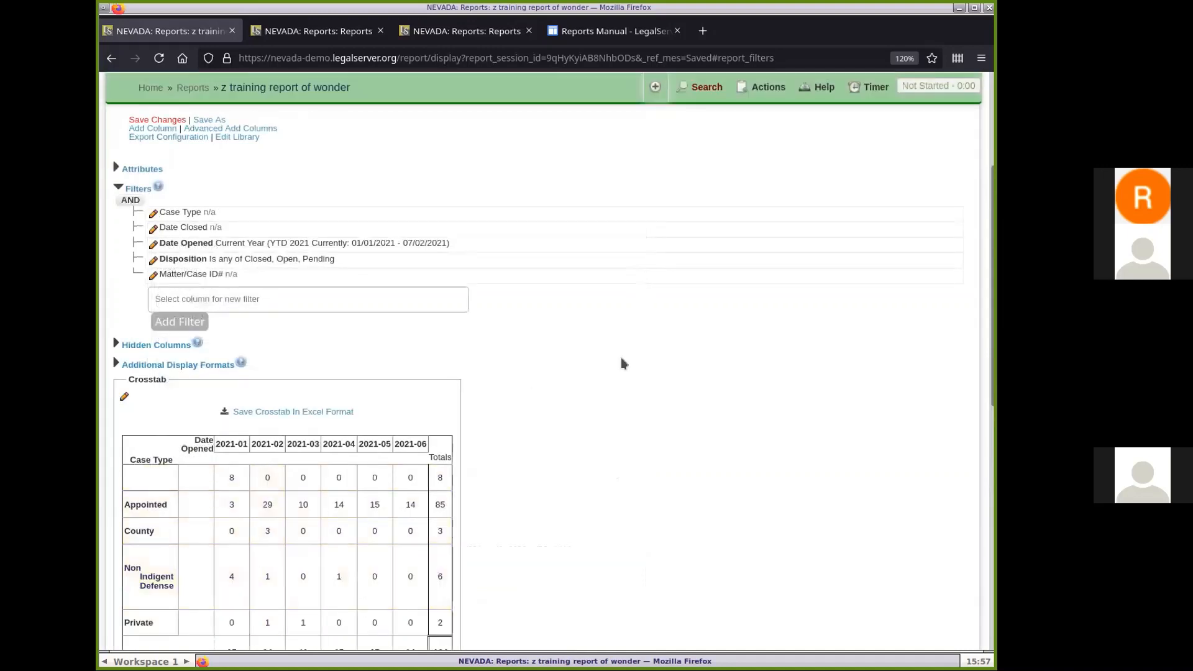
scroll(621, 358, down, 4)
scroll(625, 364, down, 1)
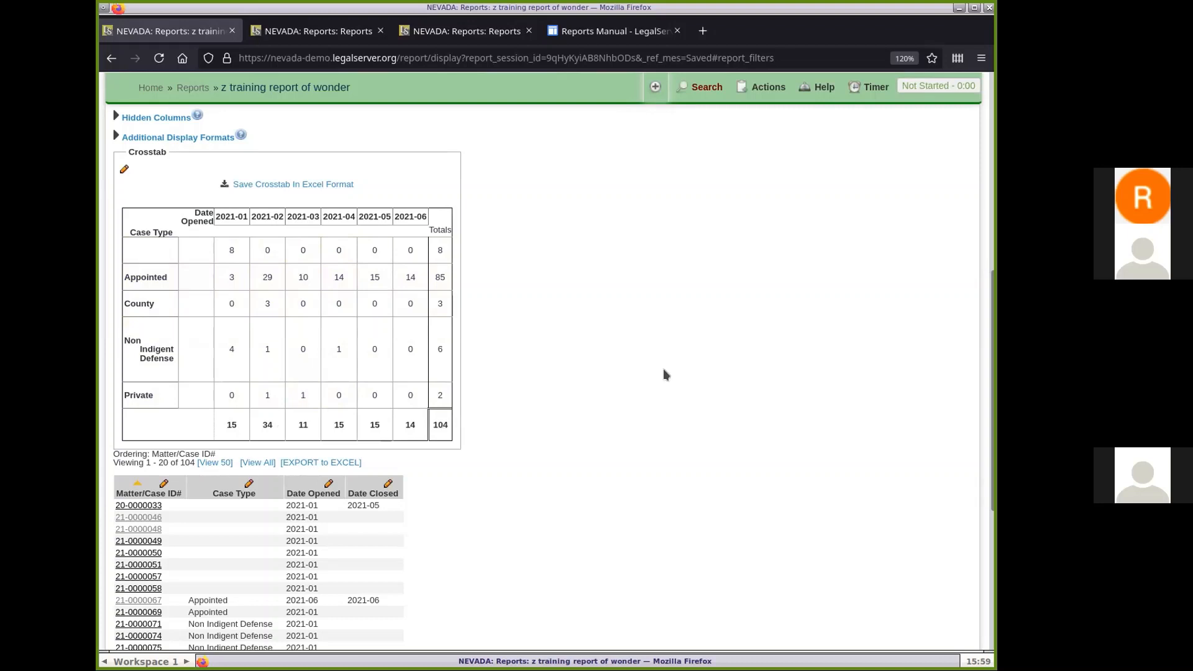
Step: Turn off Show Crosstab in the crosstab's settings and apply the change to the report
scroll(663, 375, up, 3)
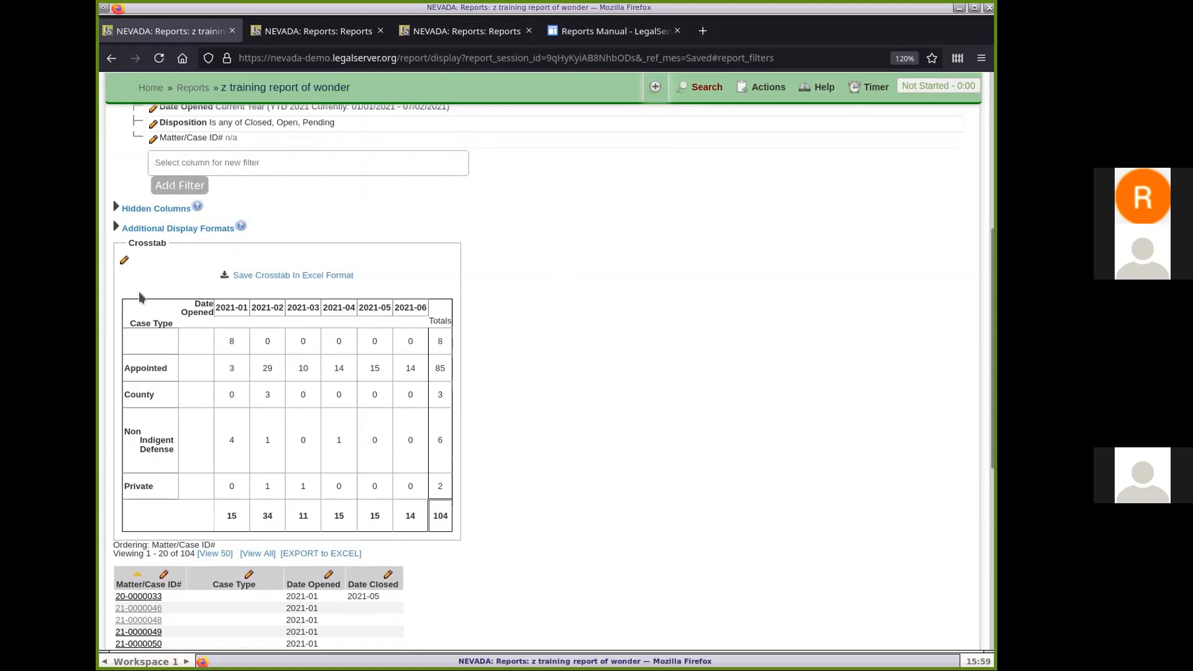
click(123, 261)
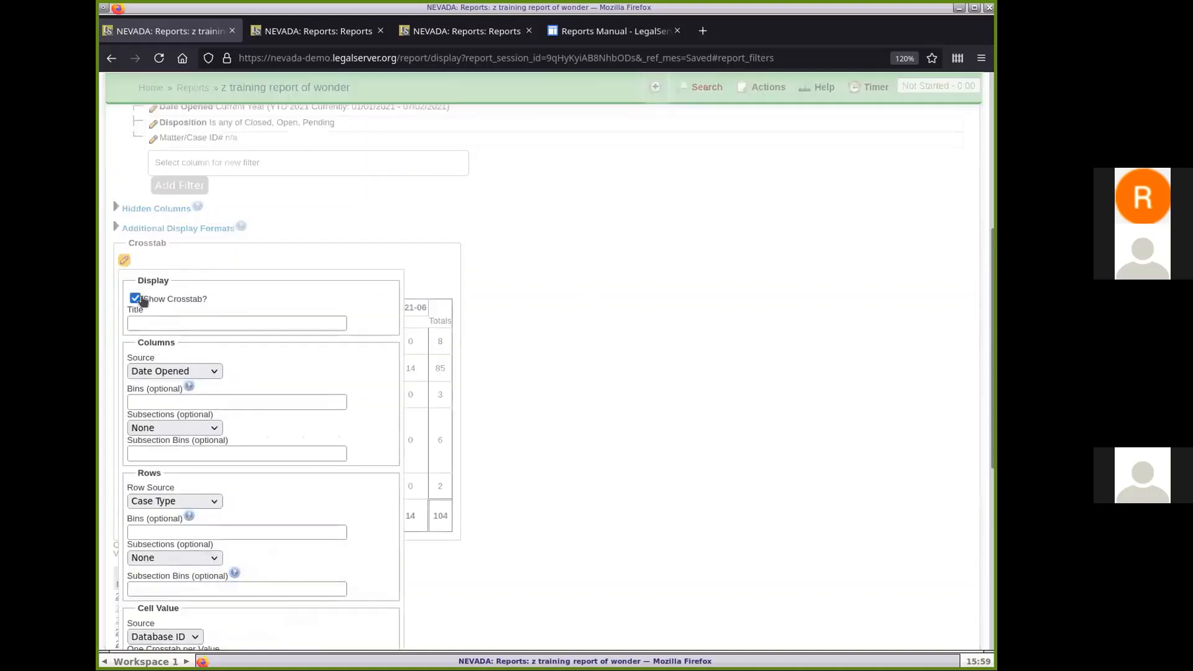
scroll(378, 364, down, 5)
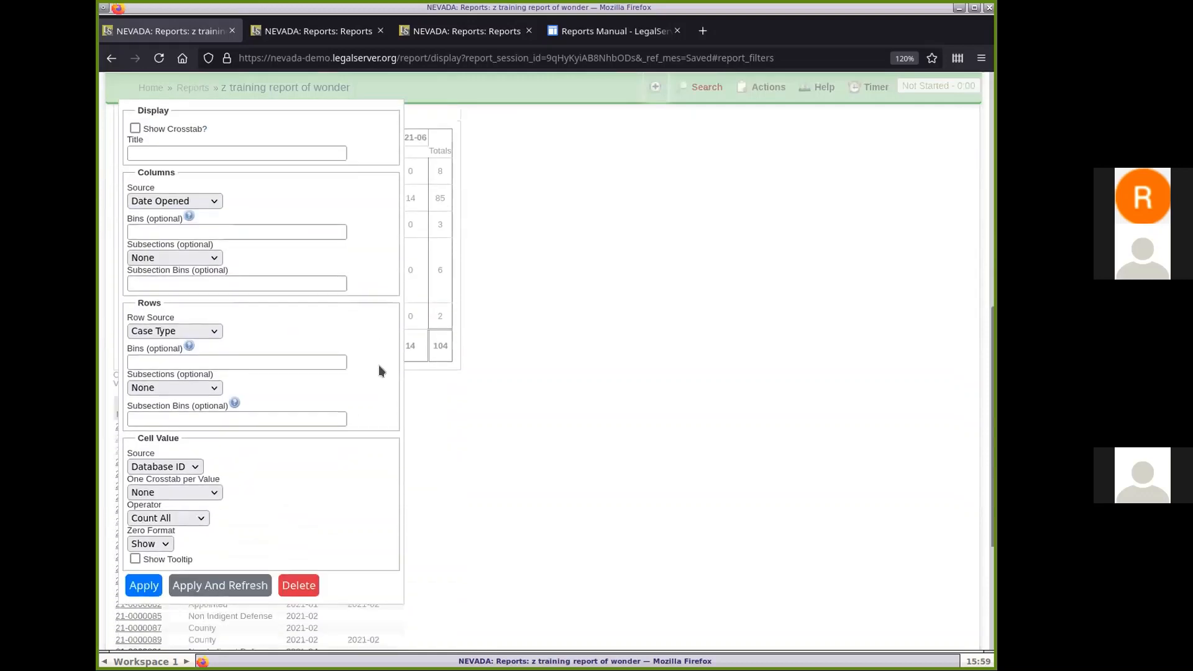
click(233, 435)
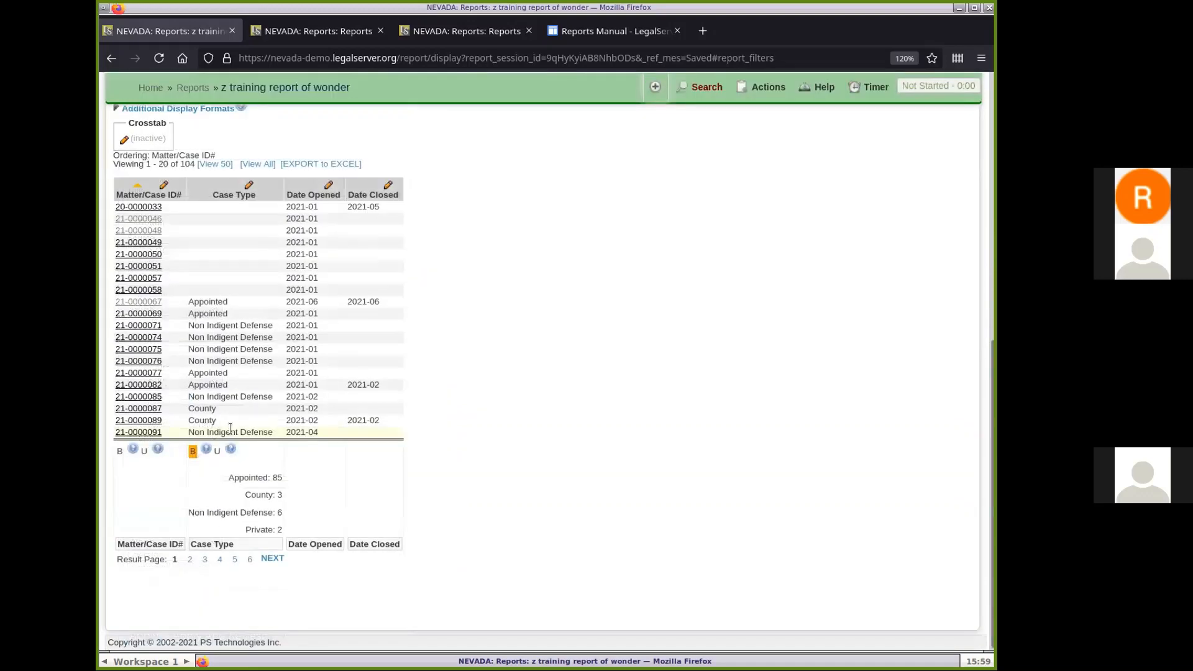
Step: Save the report changes and collapse the filters section
scroll(566, 371, up, 4)
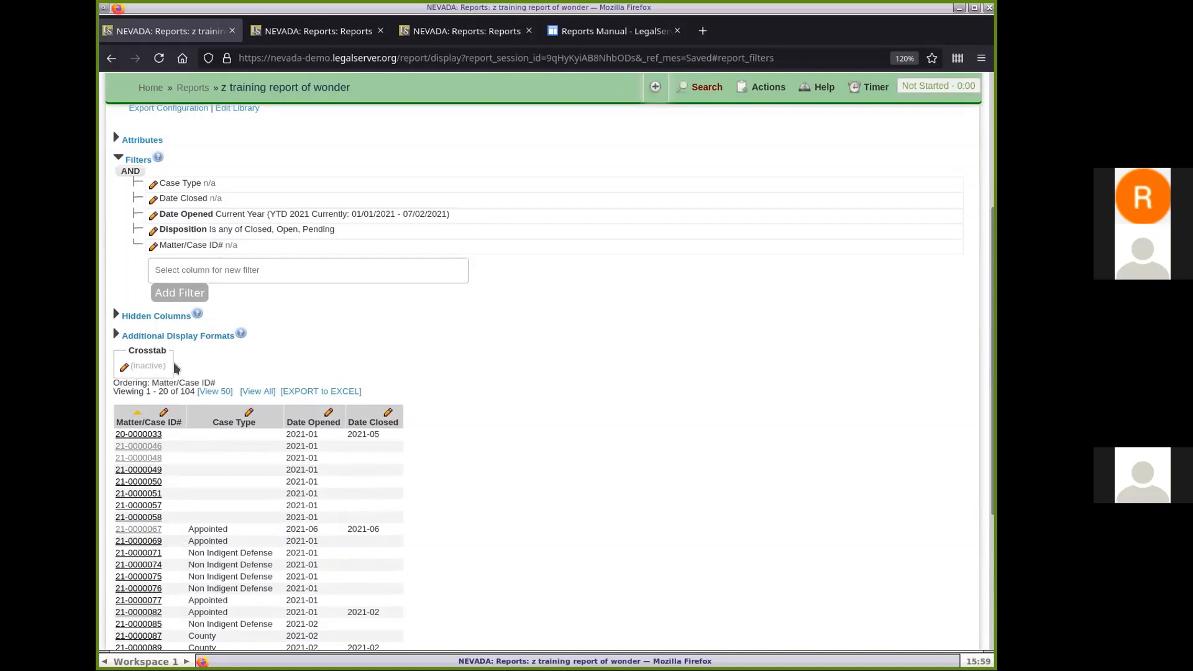
scroll(472, 340, up, 2)
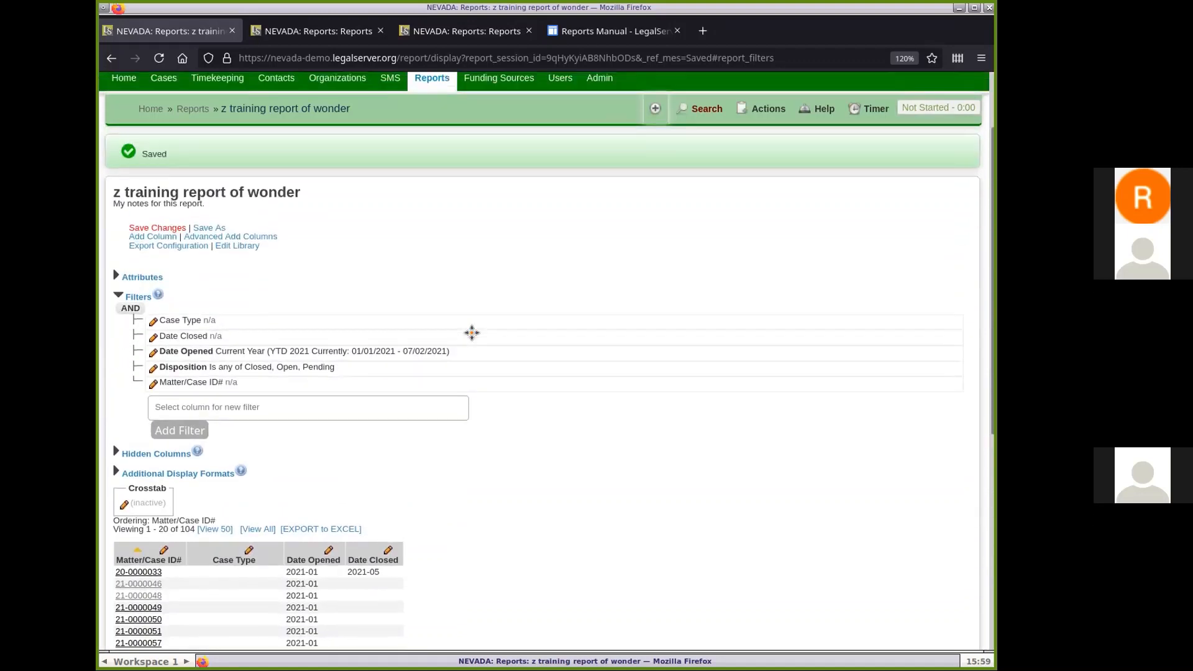
click(163, 228)
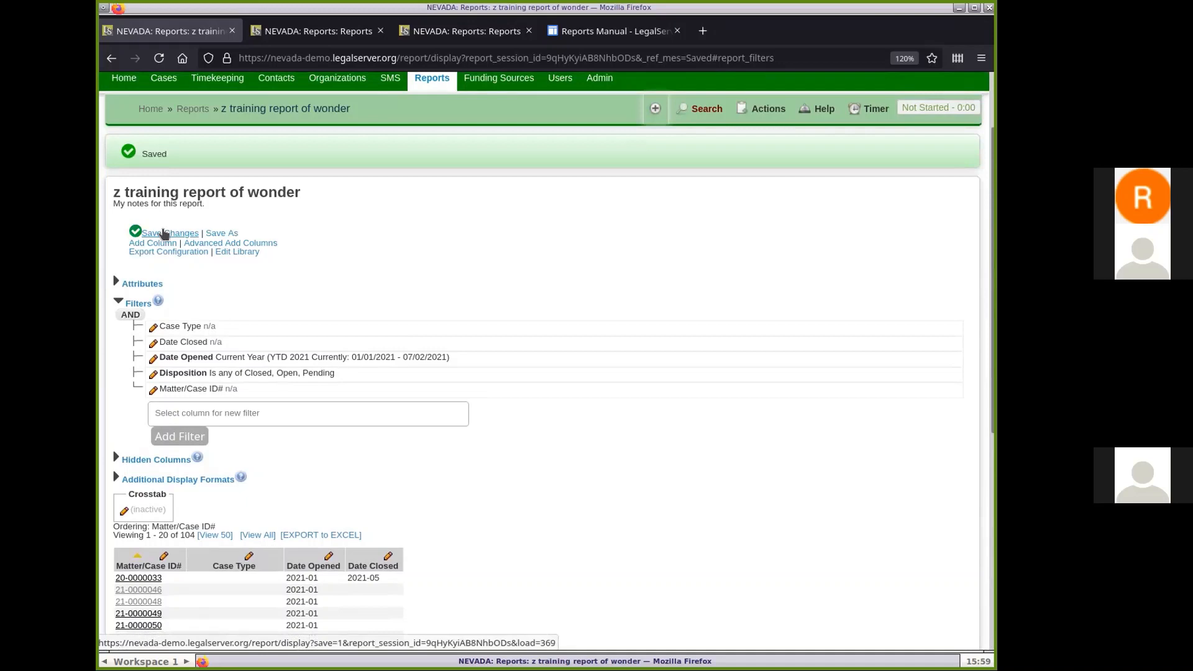
click(135, 303)
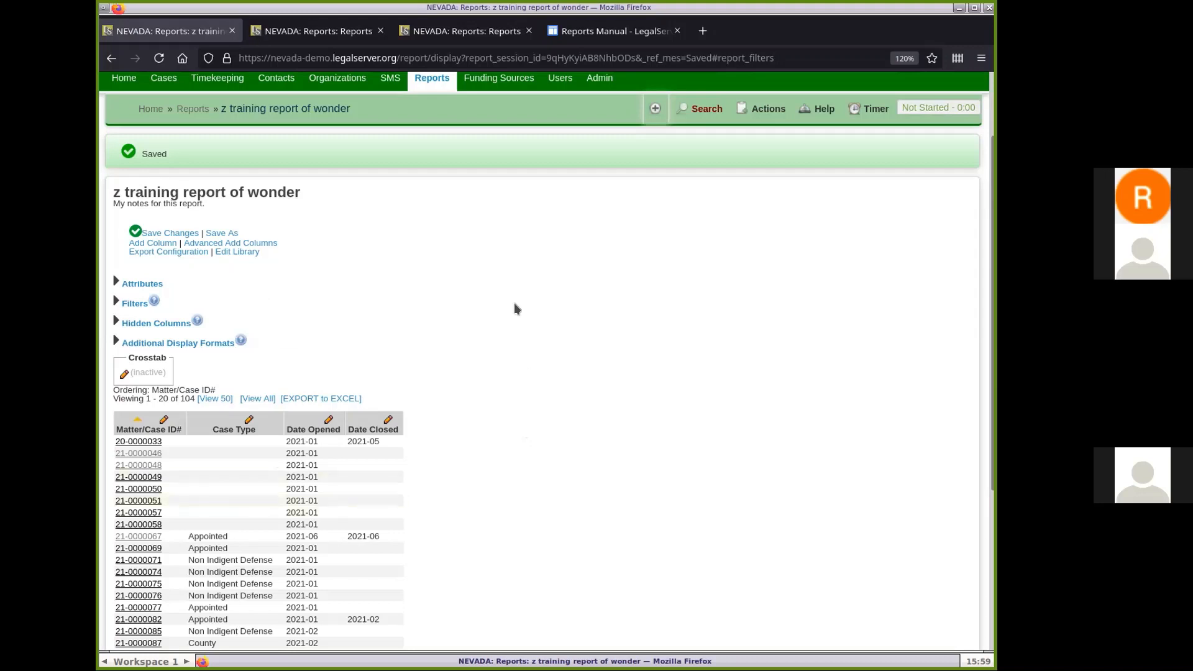
Step: Review the report results, open the list of columns to add, and look through its Client Data and Standard Columns sections
scroll(514, 309, down, 4)
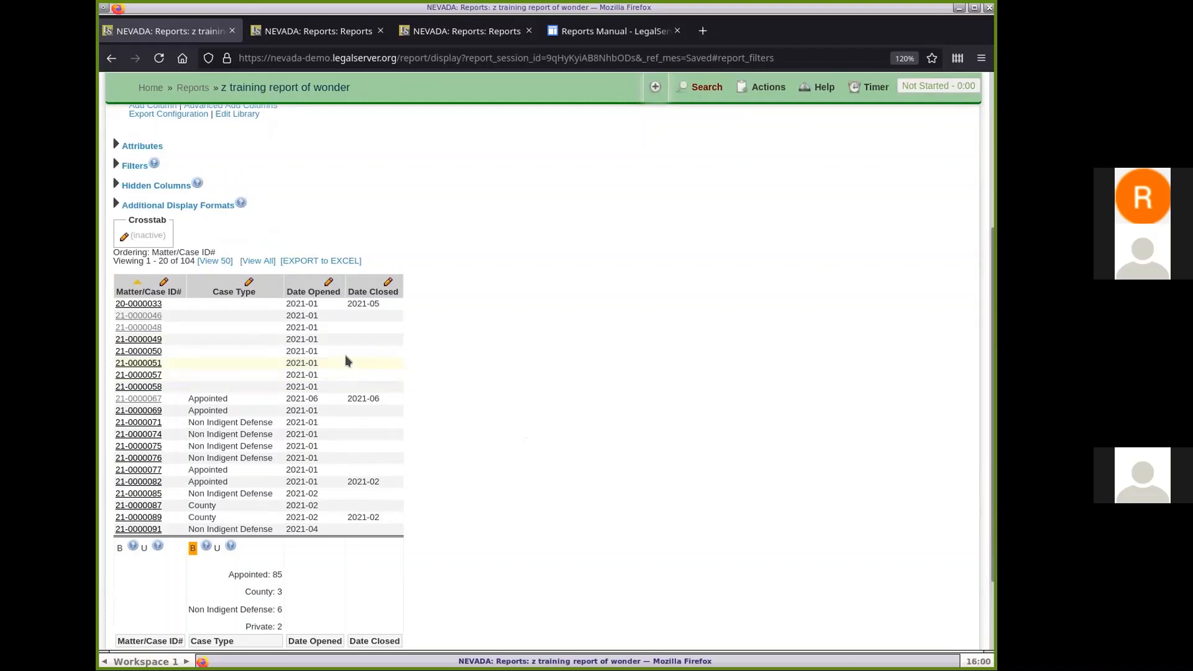
scroll(347, 361, up, 5)
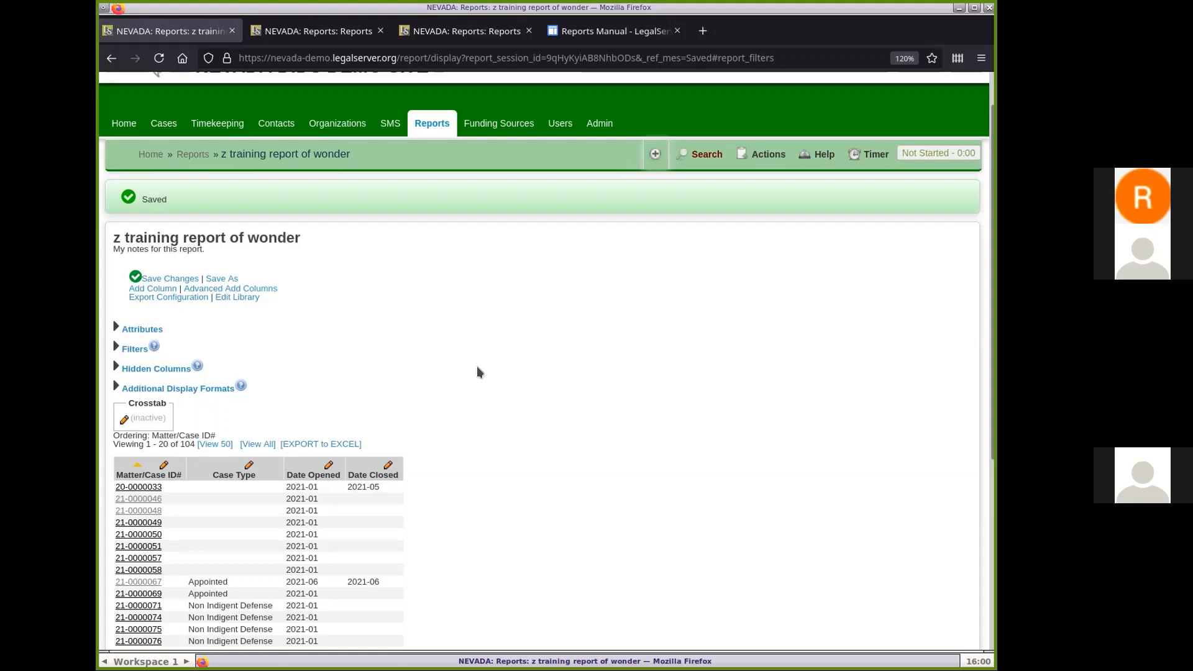
click(153, 288)
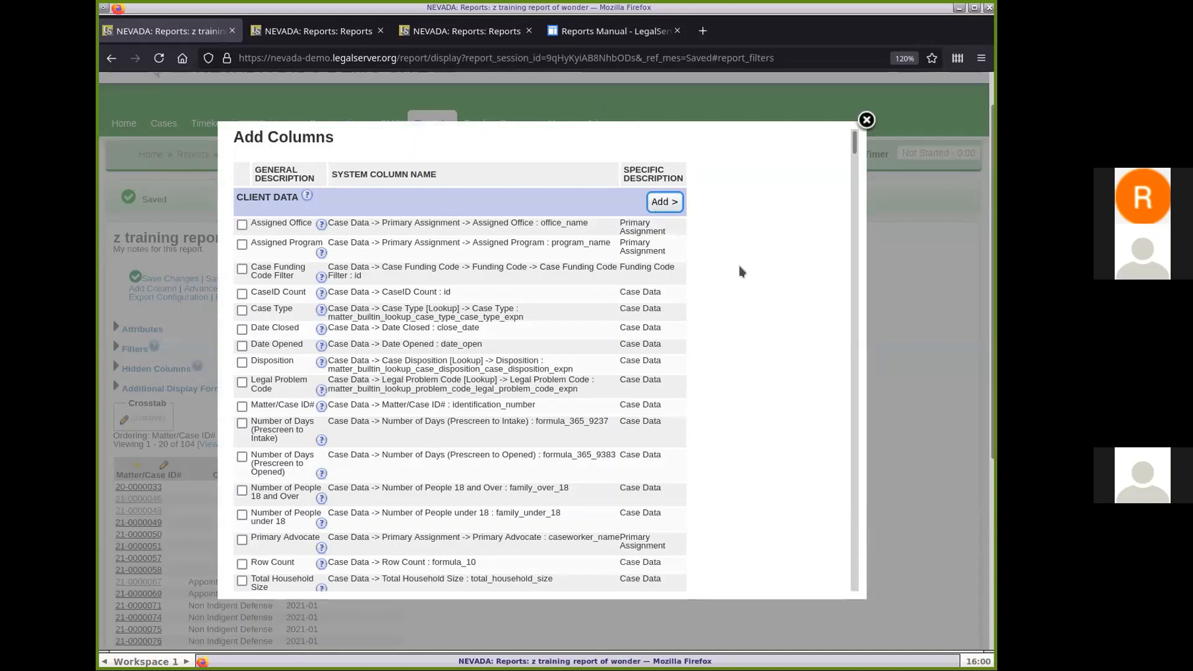
scroll(739, 271, down, 1)
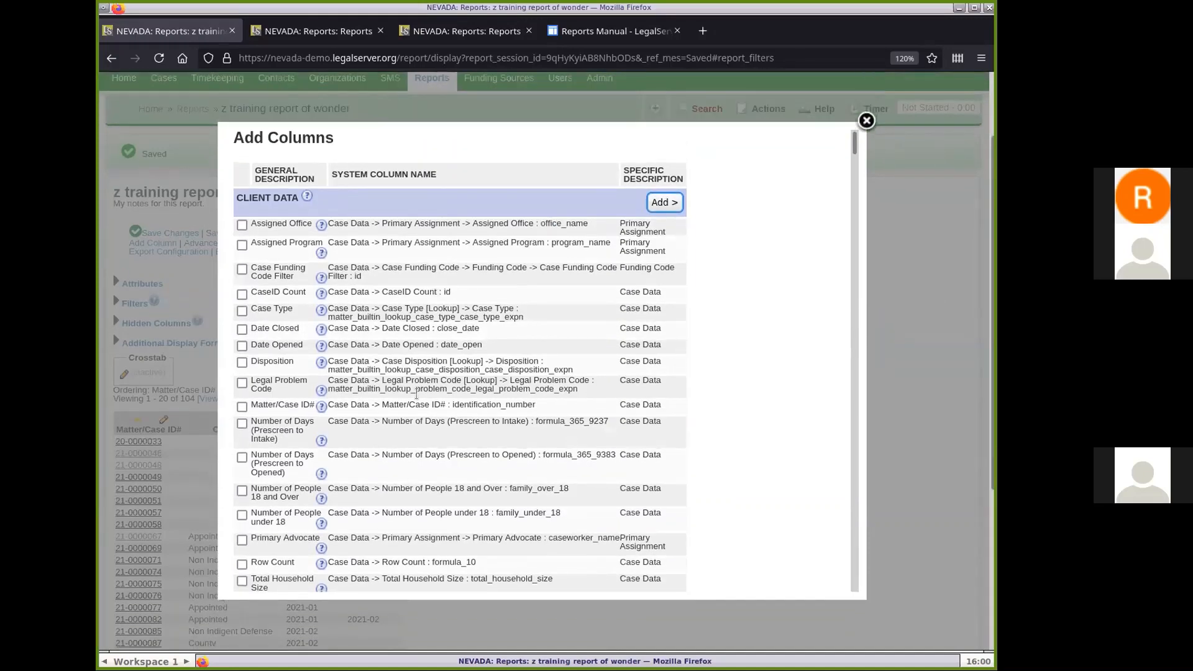
scroll(416, 408, down, 5)
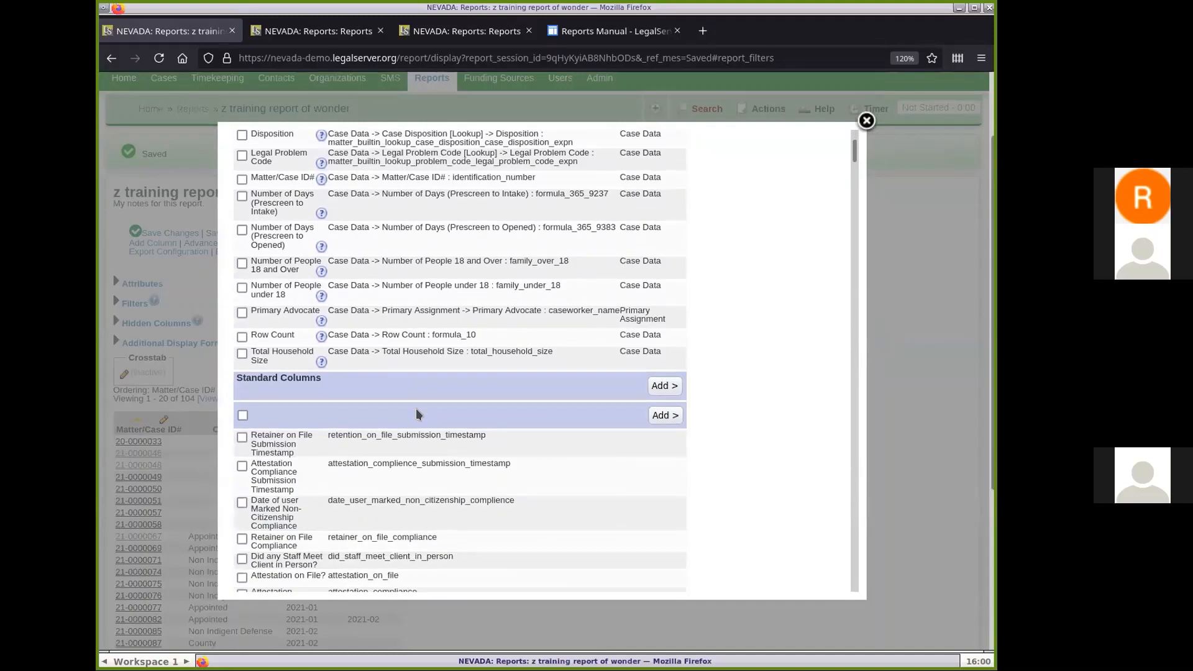
scroll(414, 261, down, 5)
scroll(412, 259, down, 1)
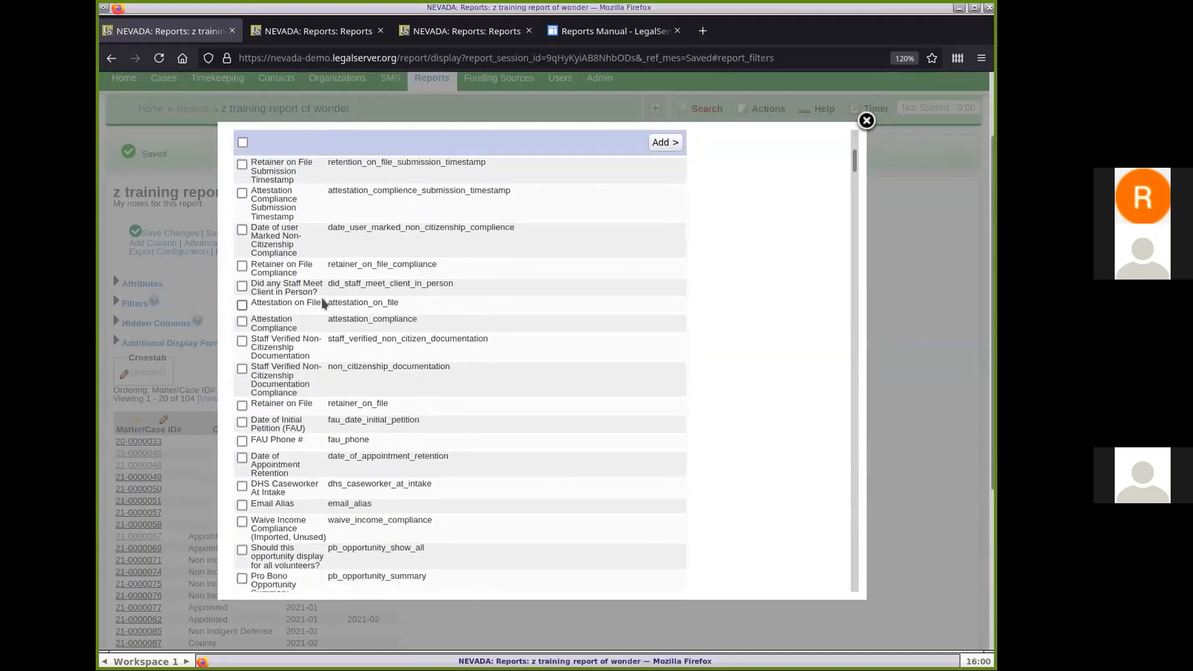
scroll(453, 397, up, 9)
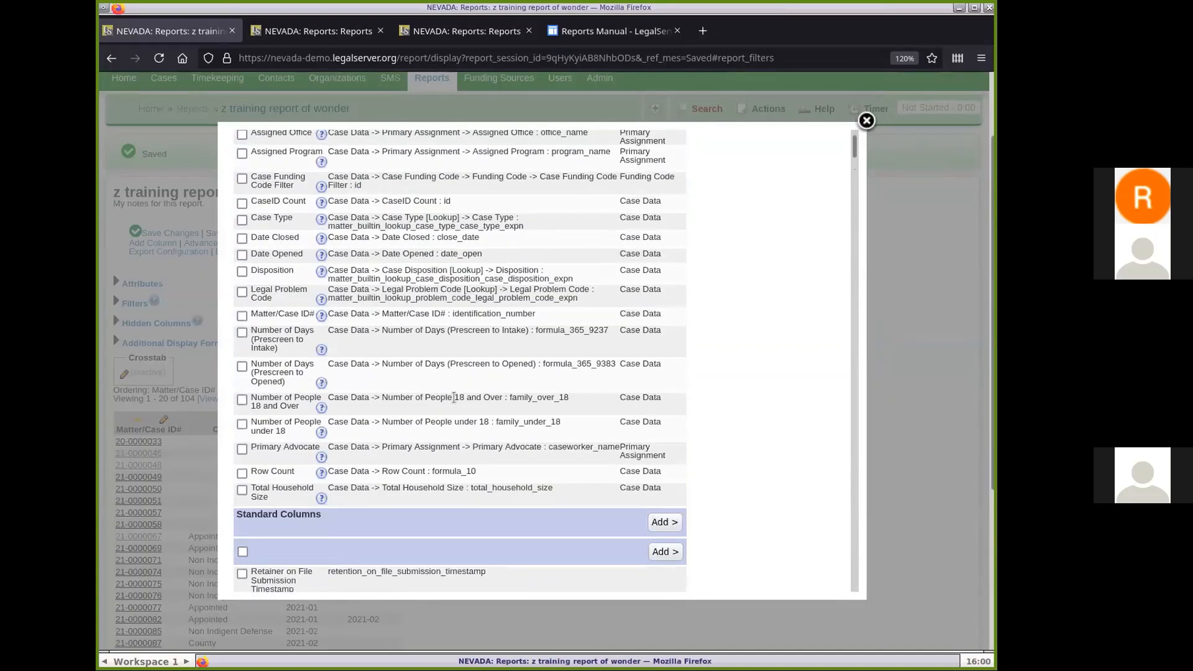
scroll(454, 398, up, 2)
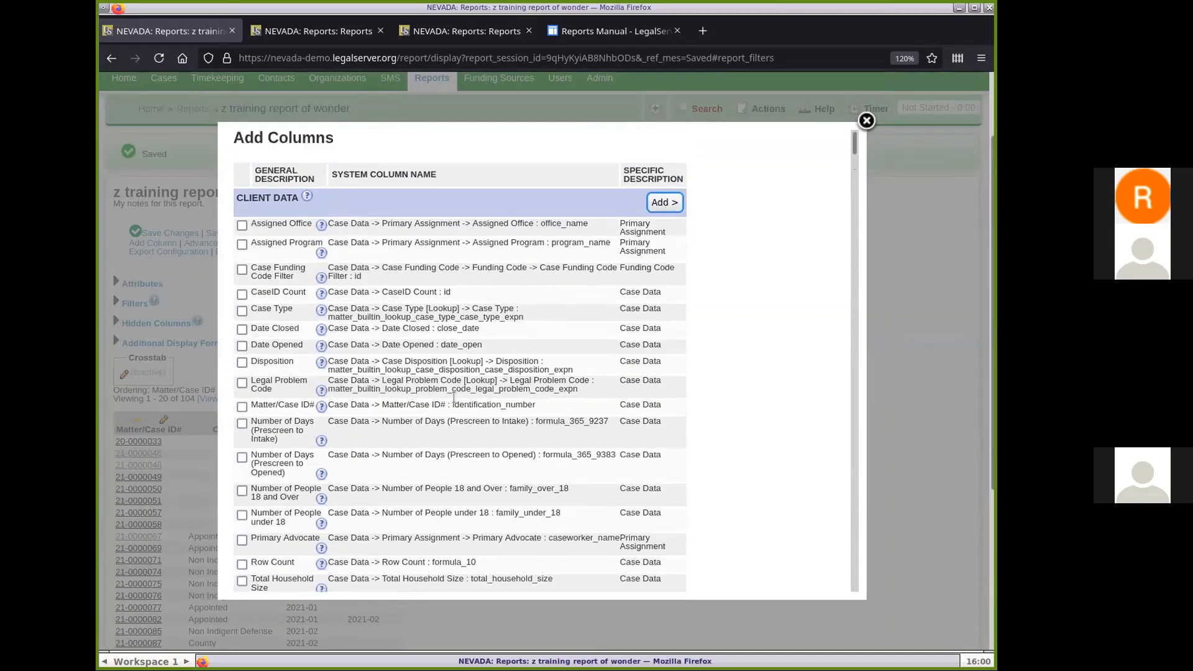
Step: Add the Assigned Office and Primary Advocate columns to the report and reload the stale results
click(241, 225)
scroll(509, 345, down, 4)
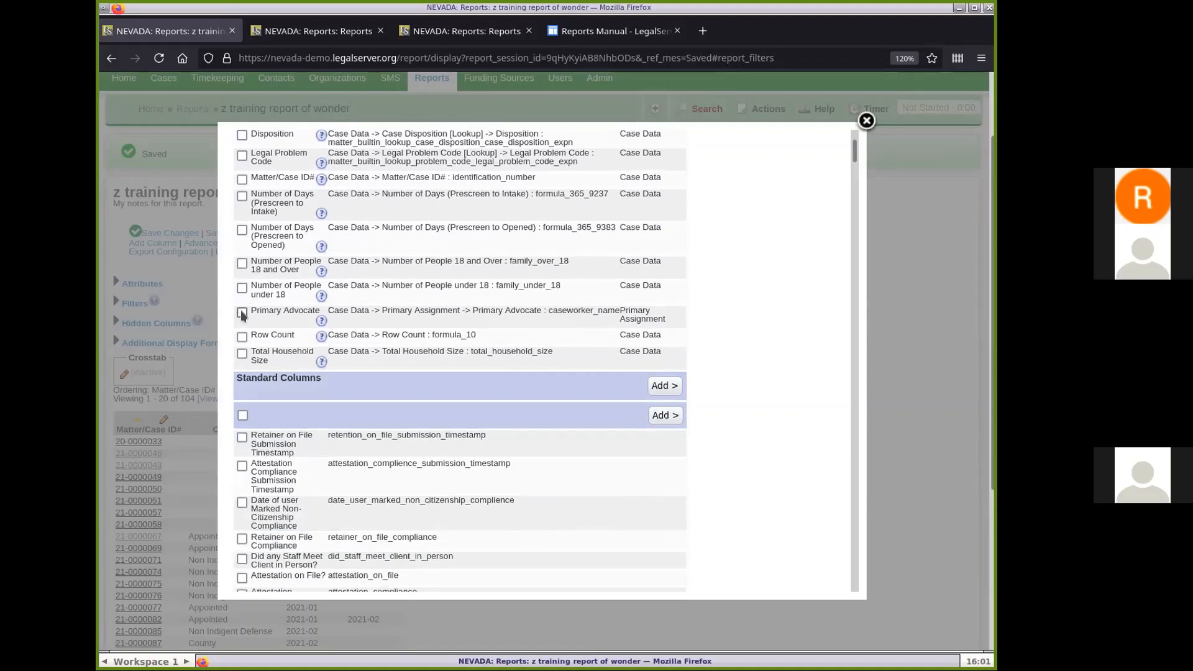
click(243, 314)
click(660, 385)
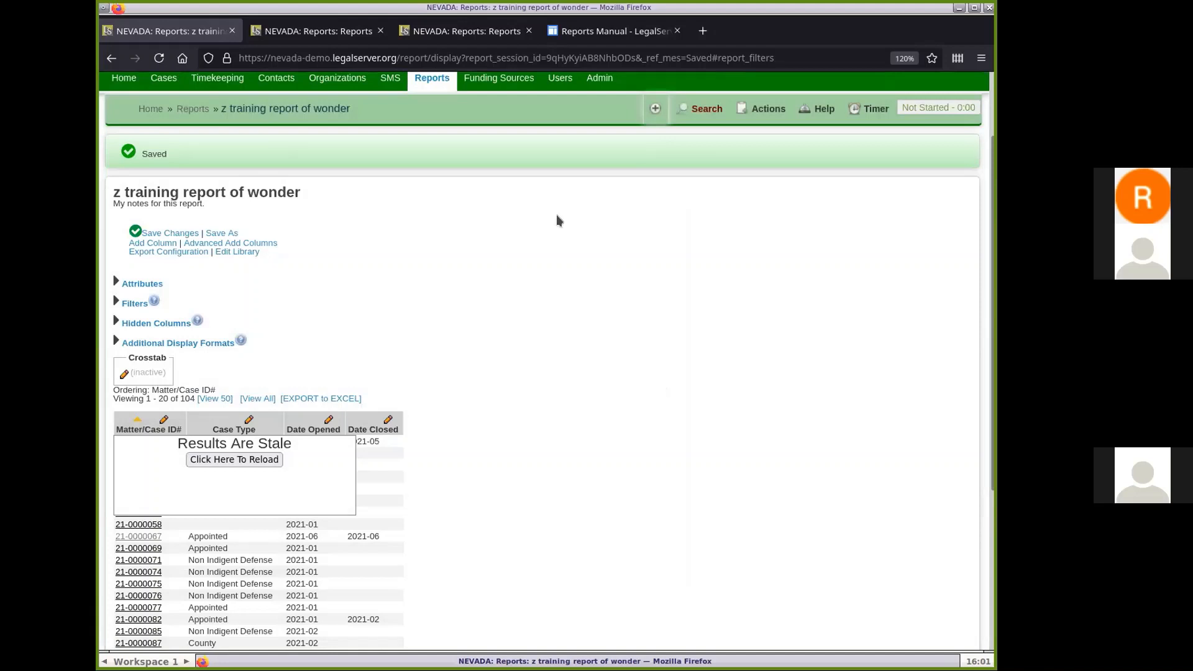
click(245, 460)
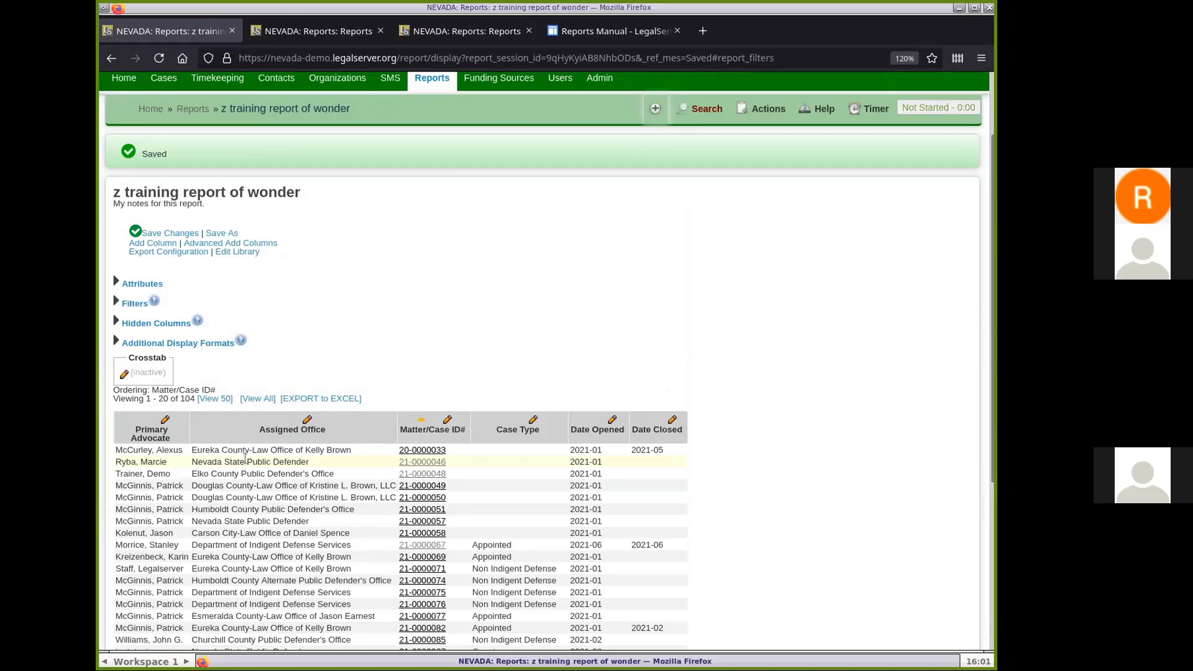
Step: Reorder the first three columns as Matter/Case ID#, Assigned Office, Primary Advocate and reload the results
scroll(748, 346, down, 3)
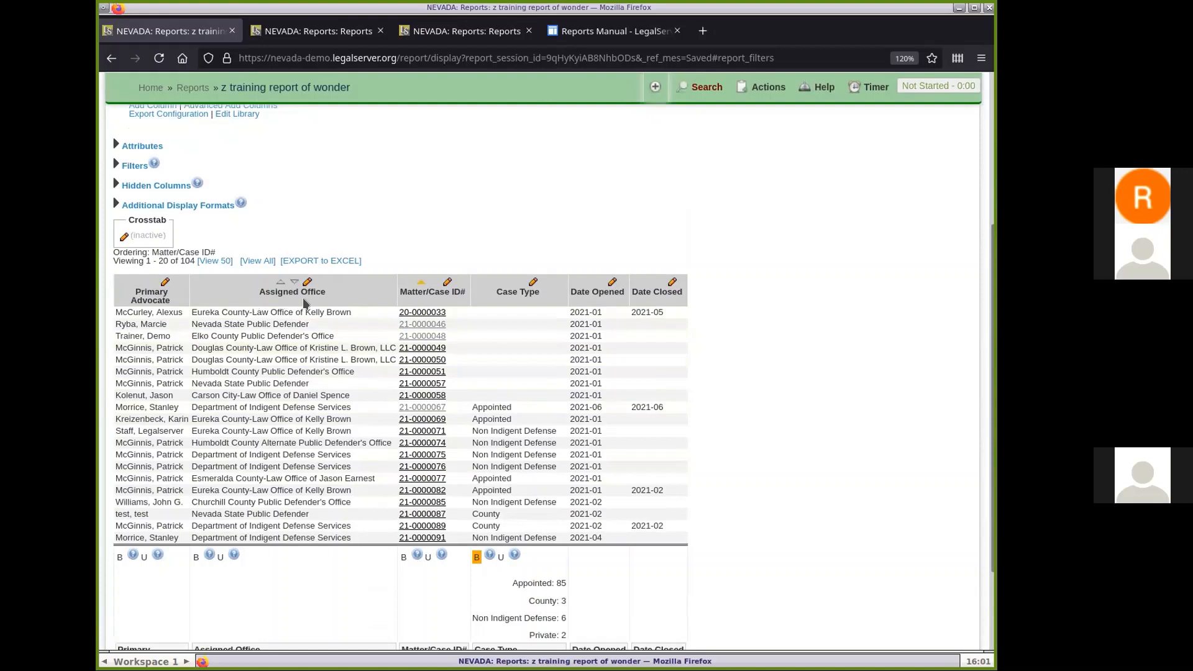
drag(430, 290, 112, 277)
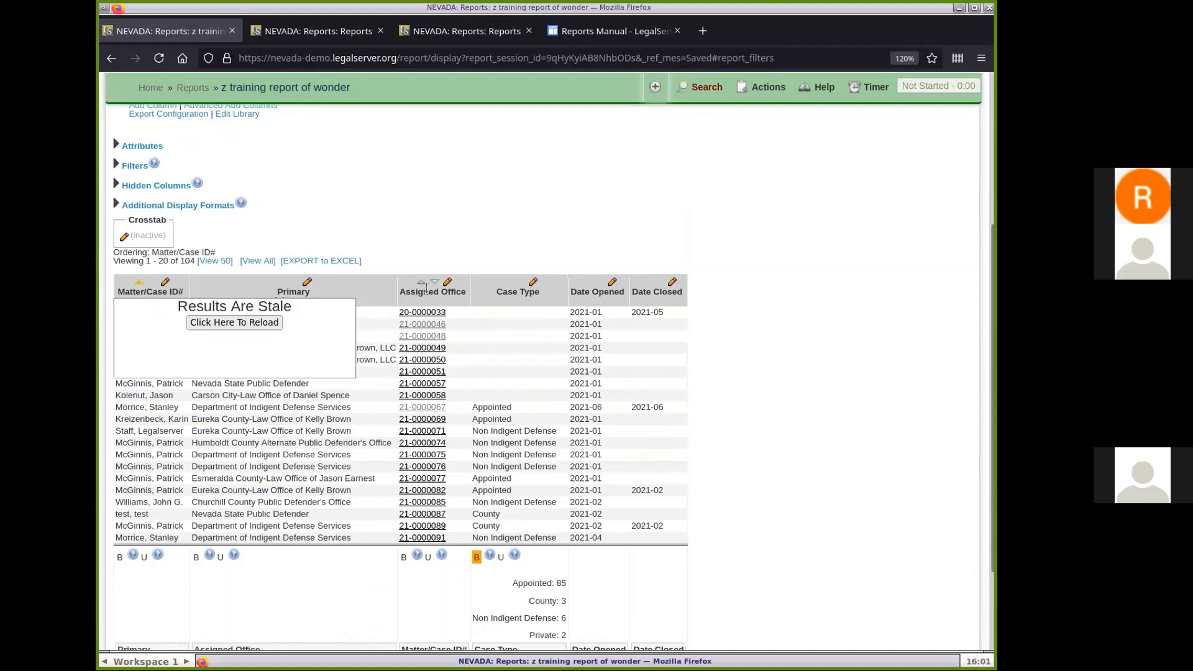
drag(427, 288, 229, 270)
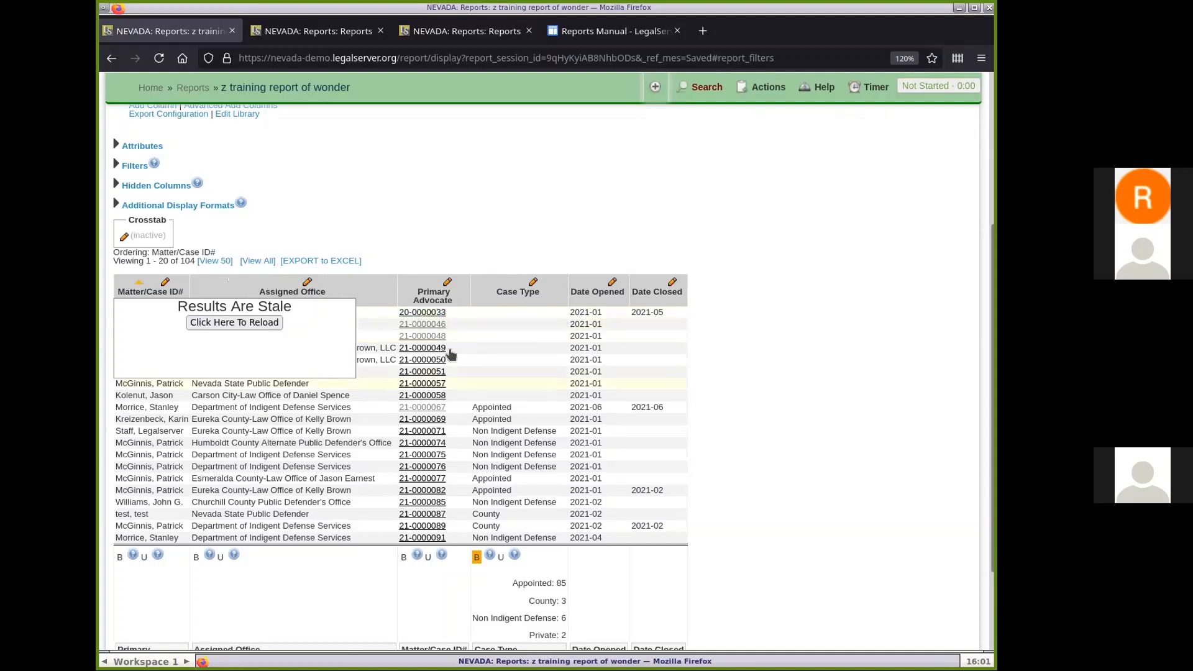
click(243, 322)
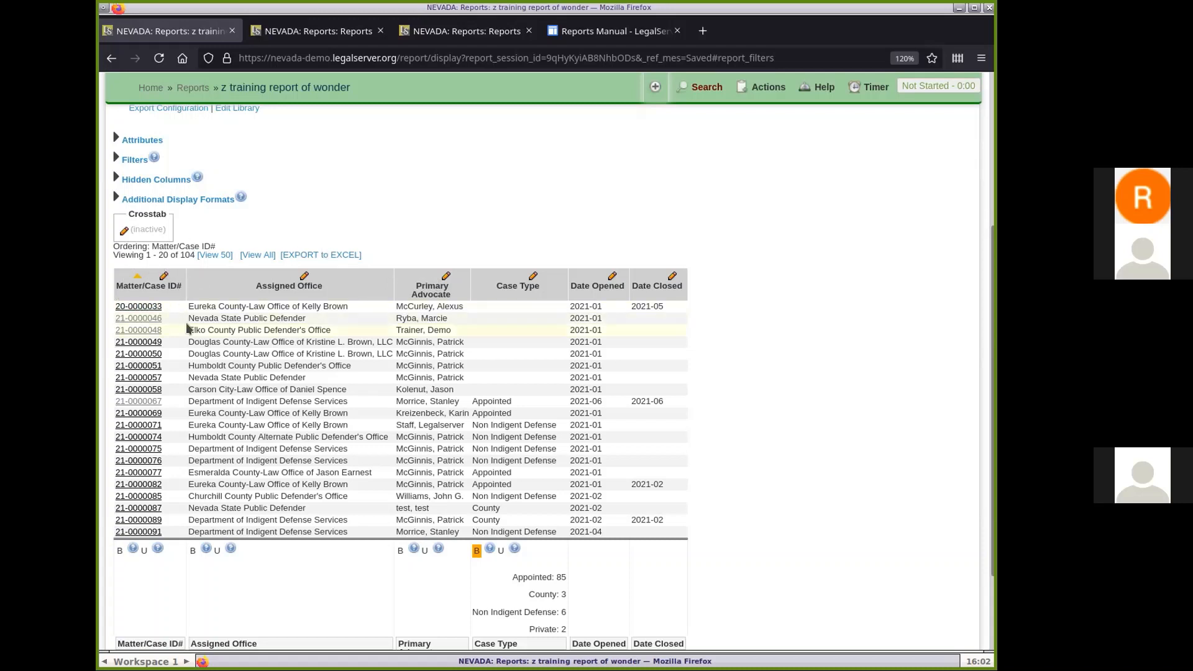
Step: Replace the Matter/Case ID# sort with an ascending sort by Assigned Office, Primary Advocate and Date Opened, in that priority
click(136, 278)
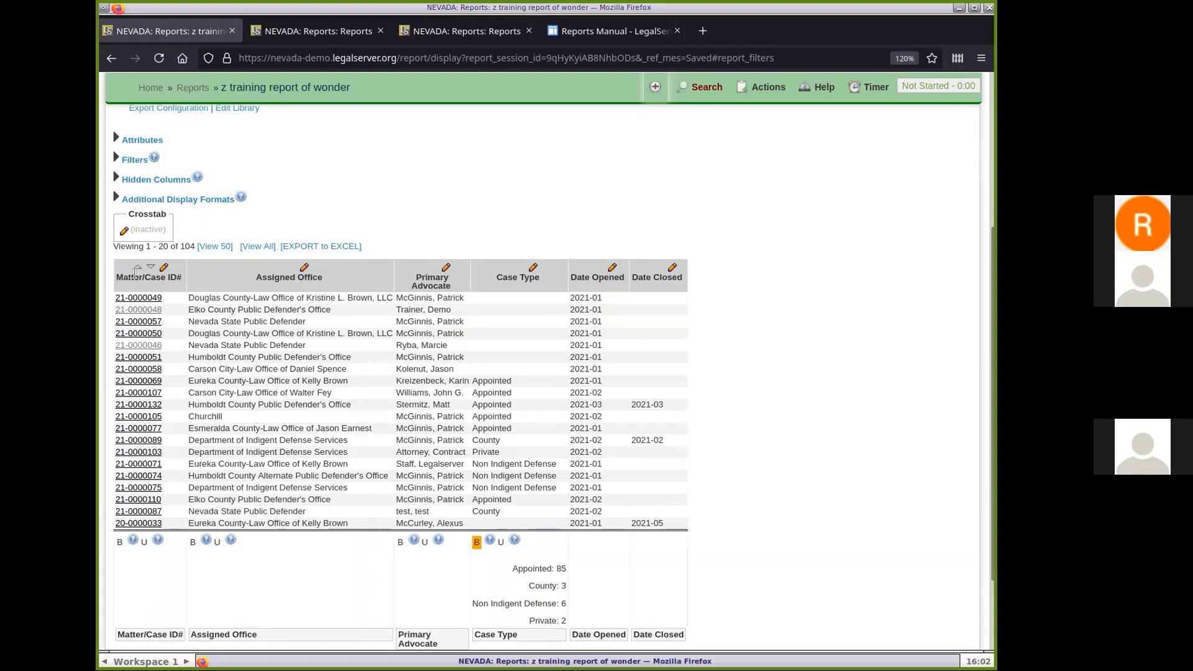
click(584, 268)
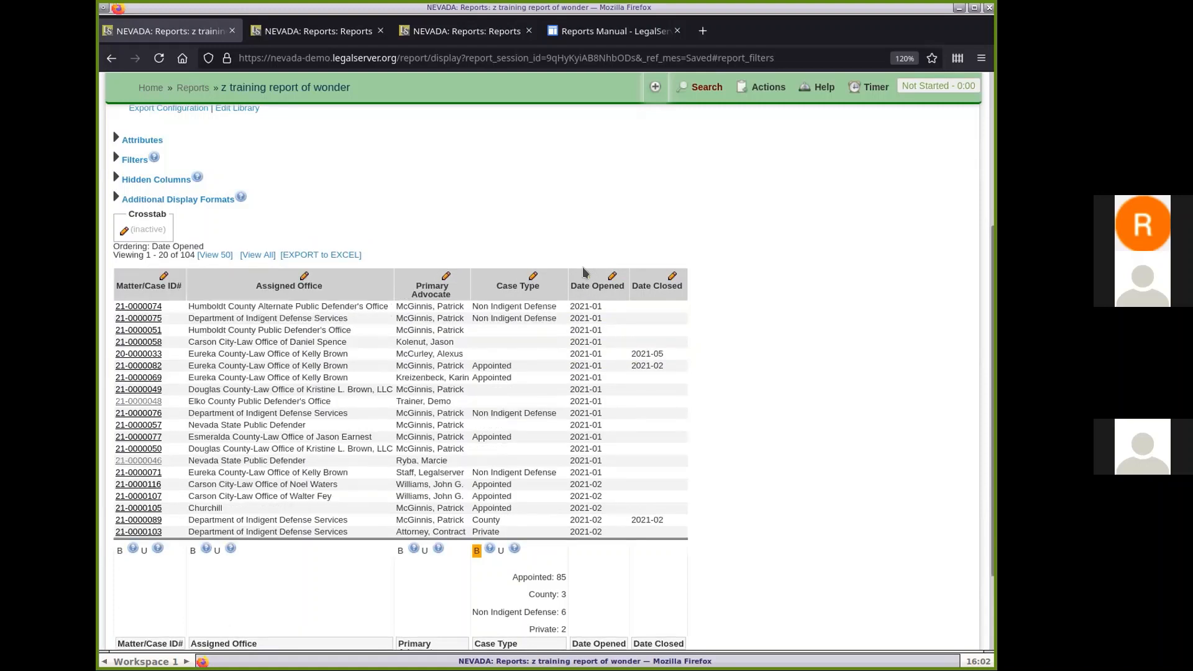
click(418, 276)
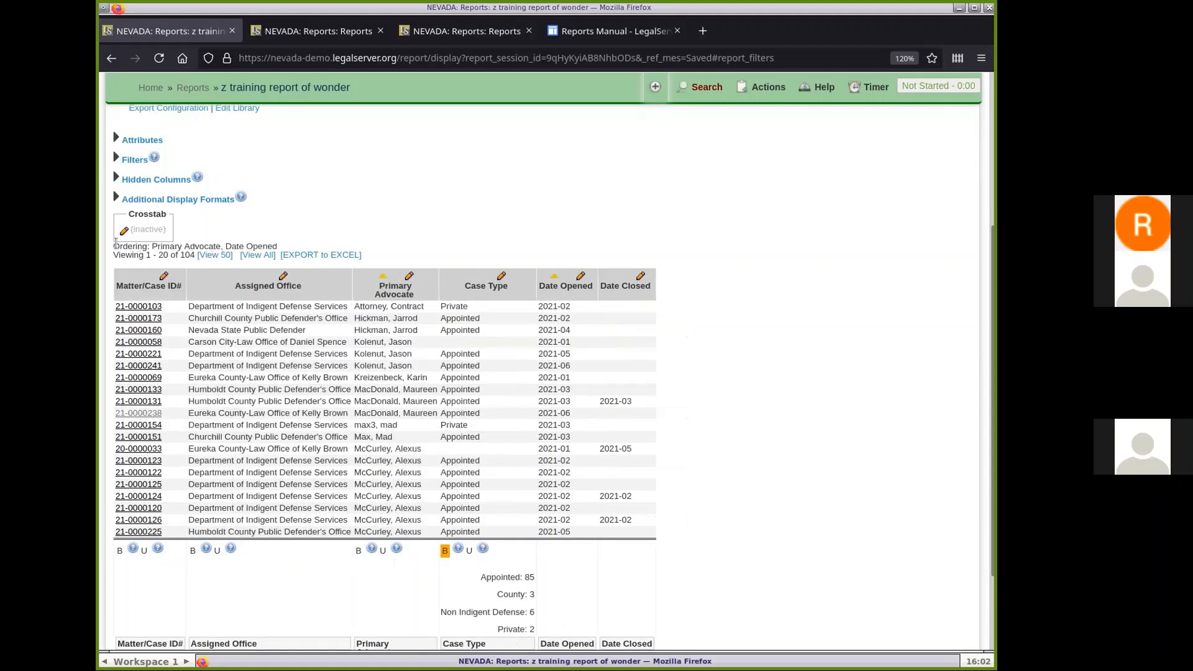
drag(133, 246, 285, 242)
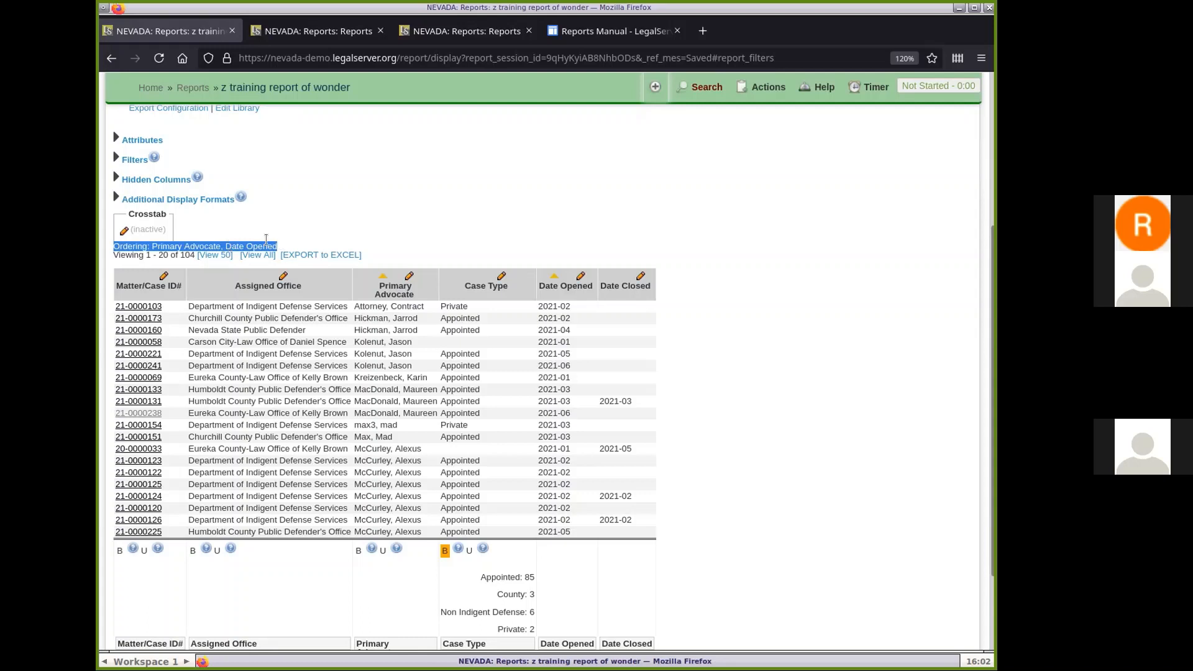
click(584, 237)
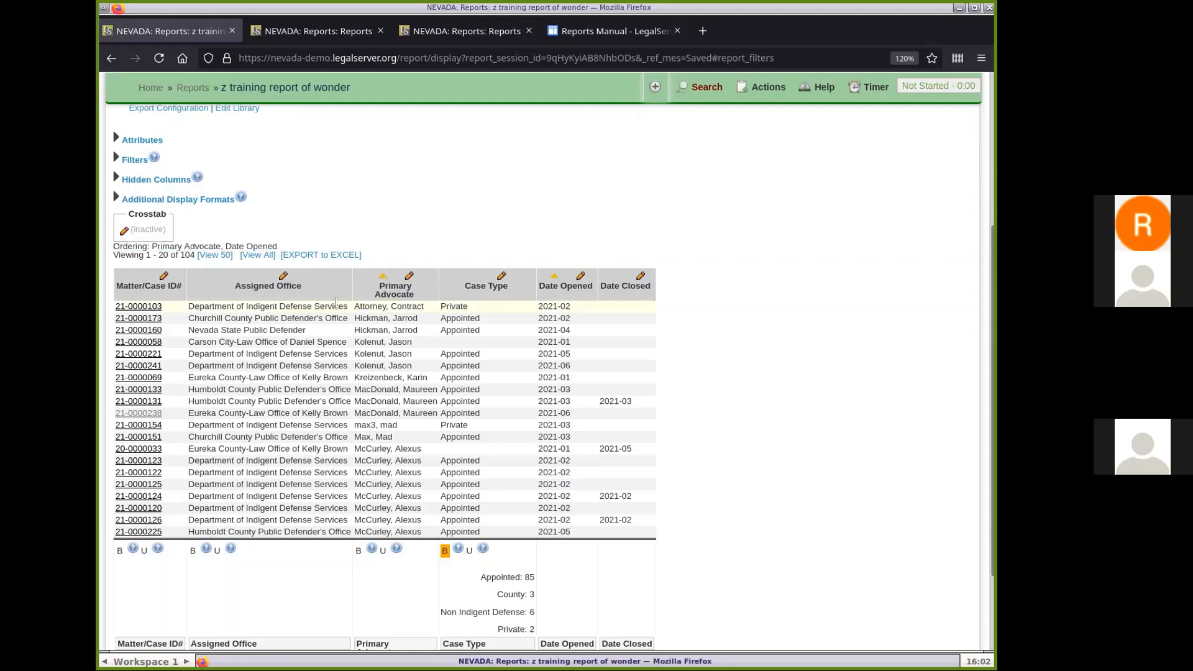
click(255, 277)
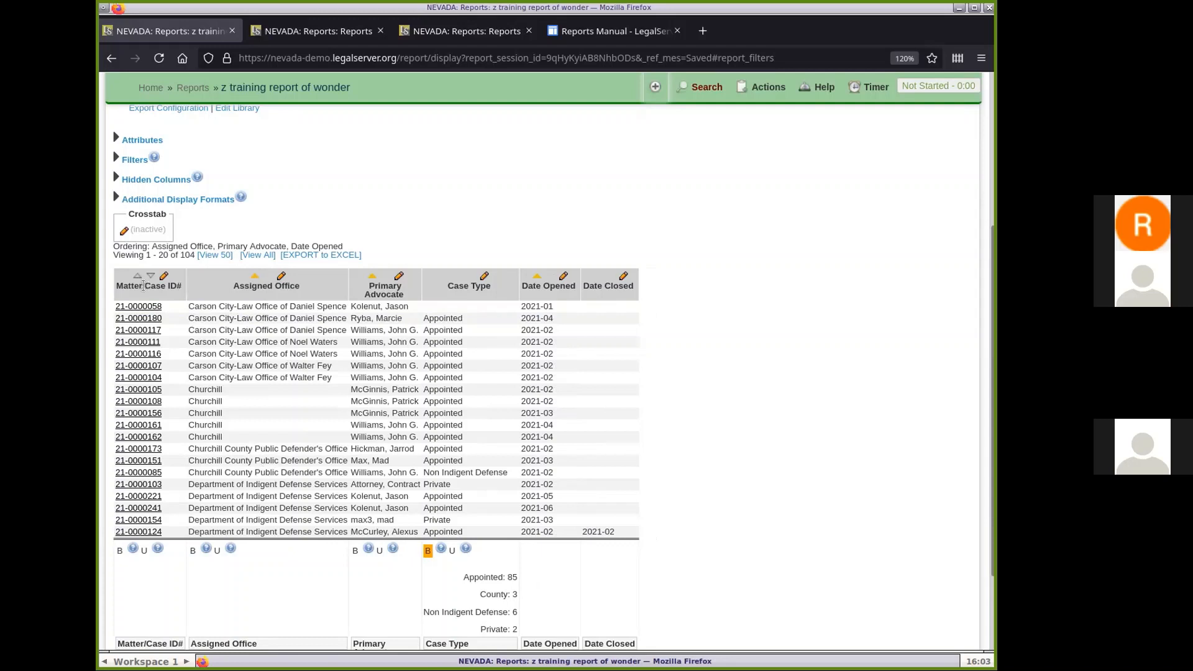
Step: Move the Matter/Case ID# column between Primary Advocate and Case Type, reload the results, and save the report changes
drag(144, 286, 429, 293)
click(267, 316)
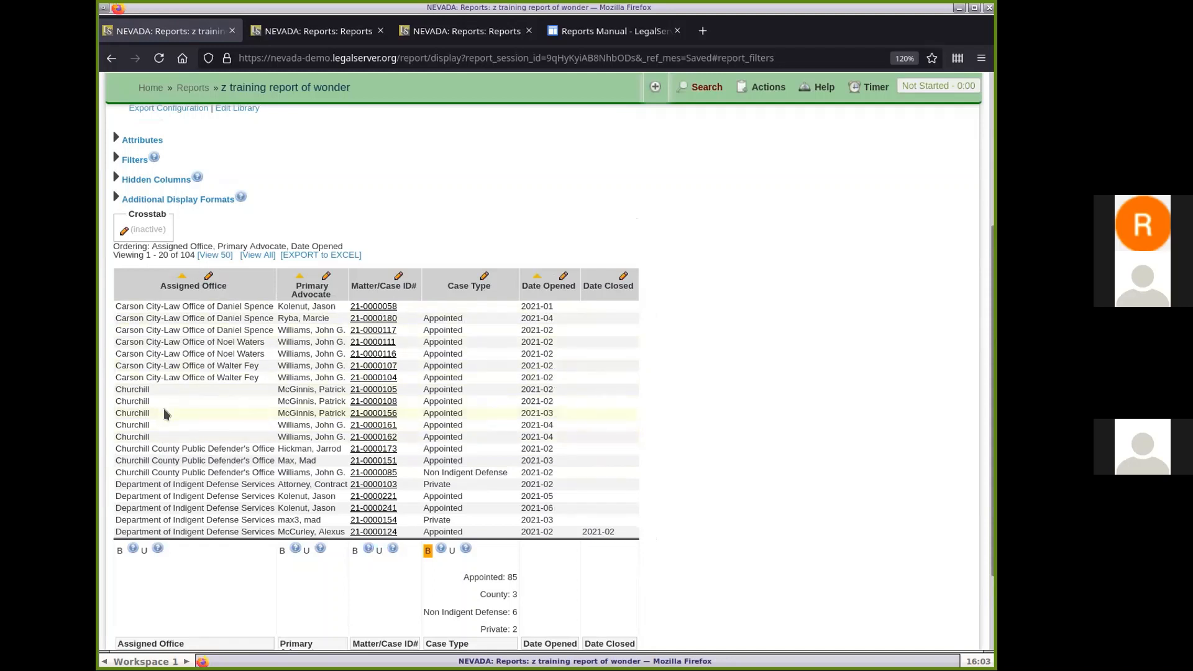
scroll(181, 330, down, 3)
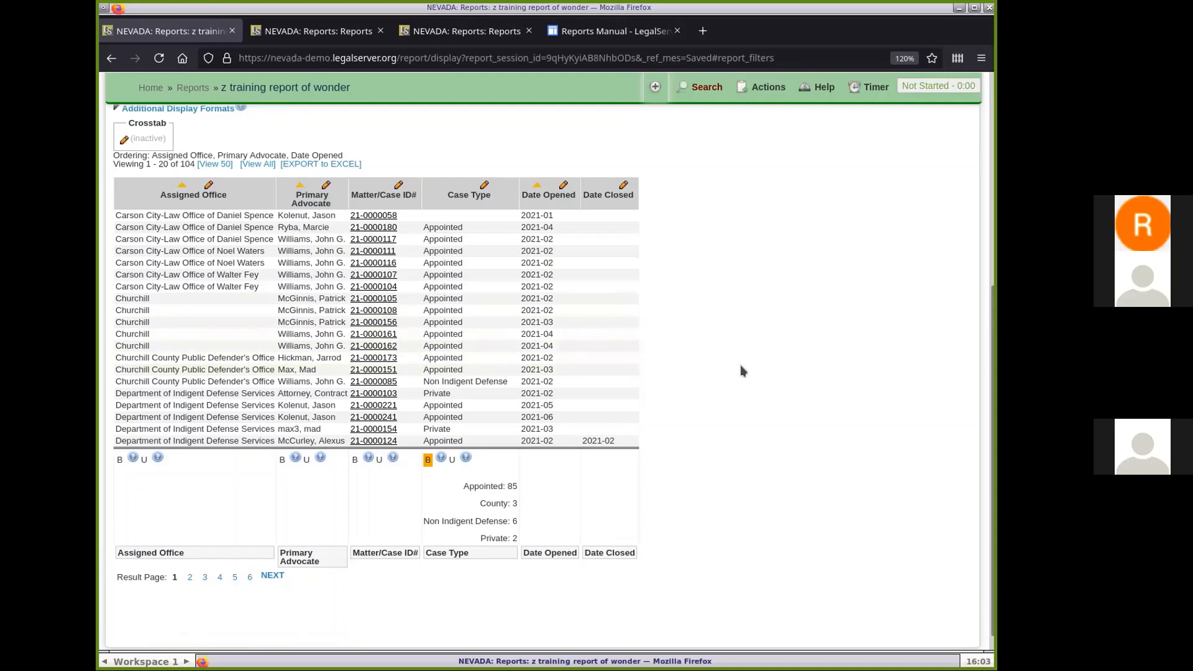
scroll(741, 364, up, 5)
scroll(740, 364, down, 1)
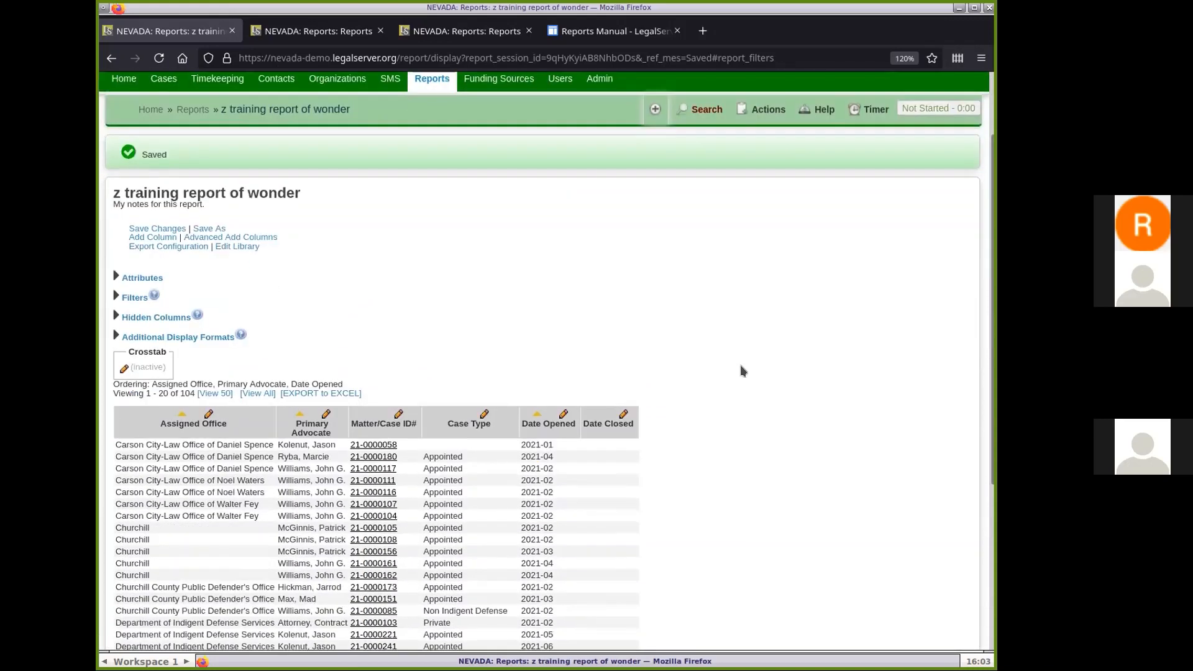
click(171, 229)
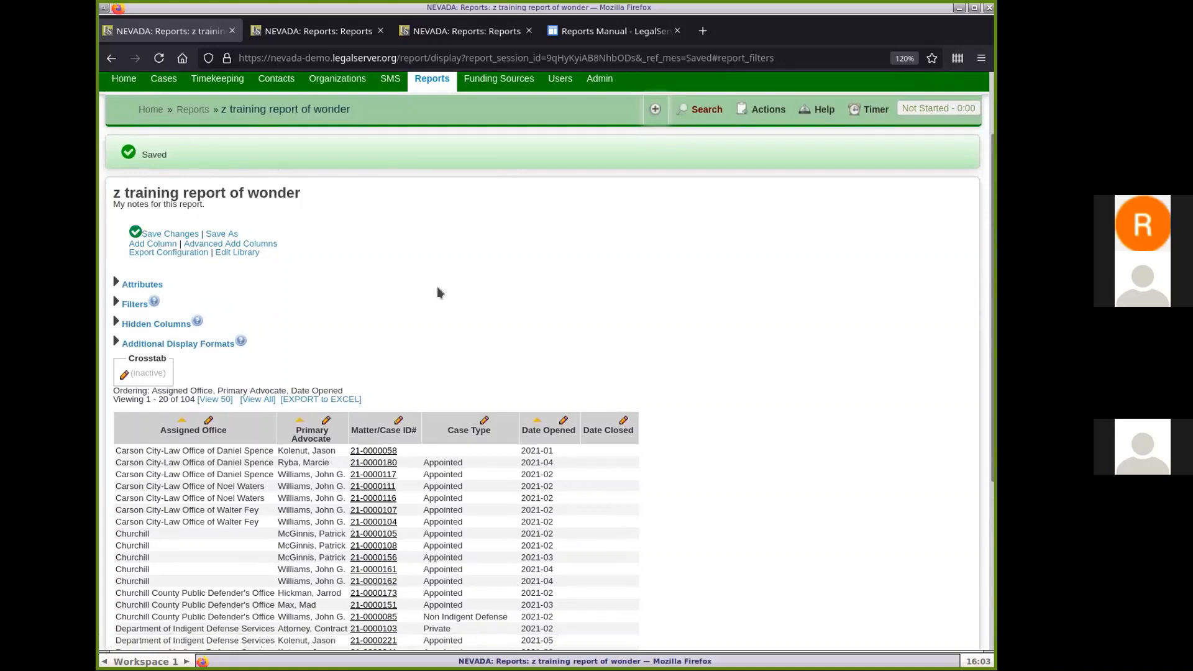
Step: Use Advanced Add Columns to find the client Gender field and add it to the report
click(263, 245)
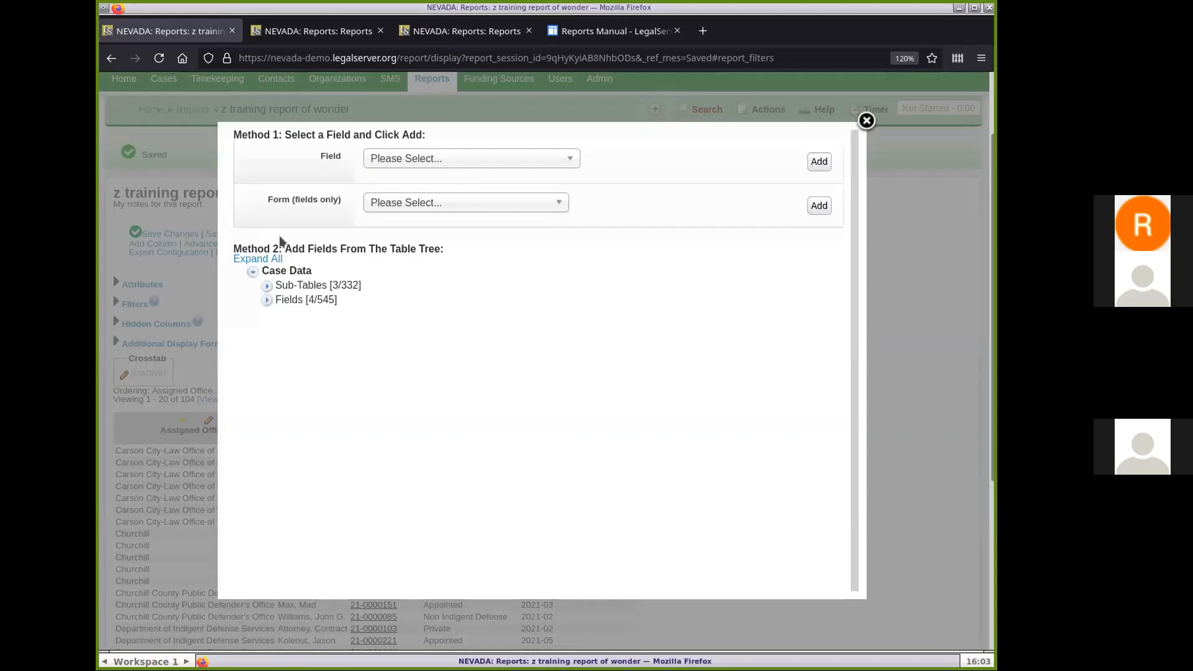
click(524, 161)
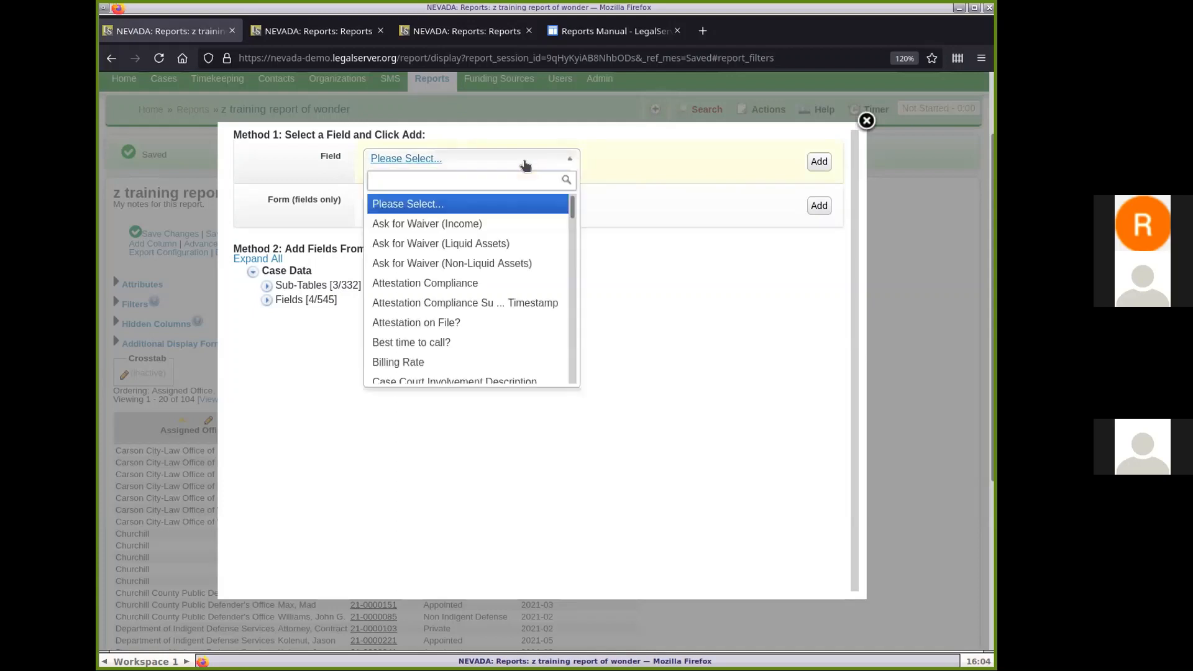
scroll(494, 326, down, 5)
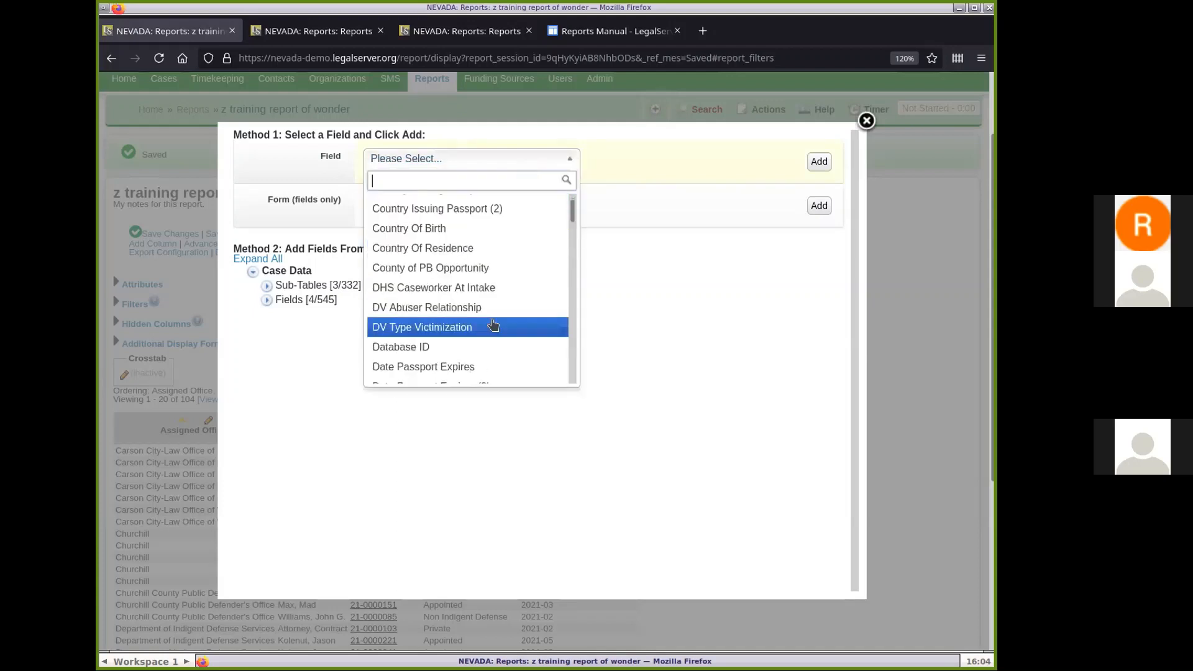
scroll(493, 326, down, 5)
scroll(493, 324, up, 10)
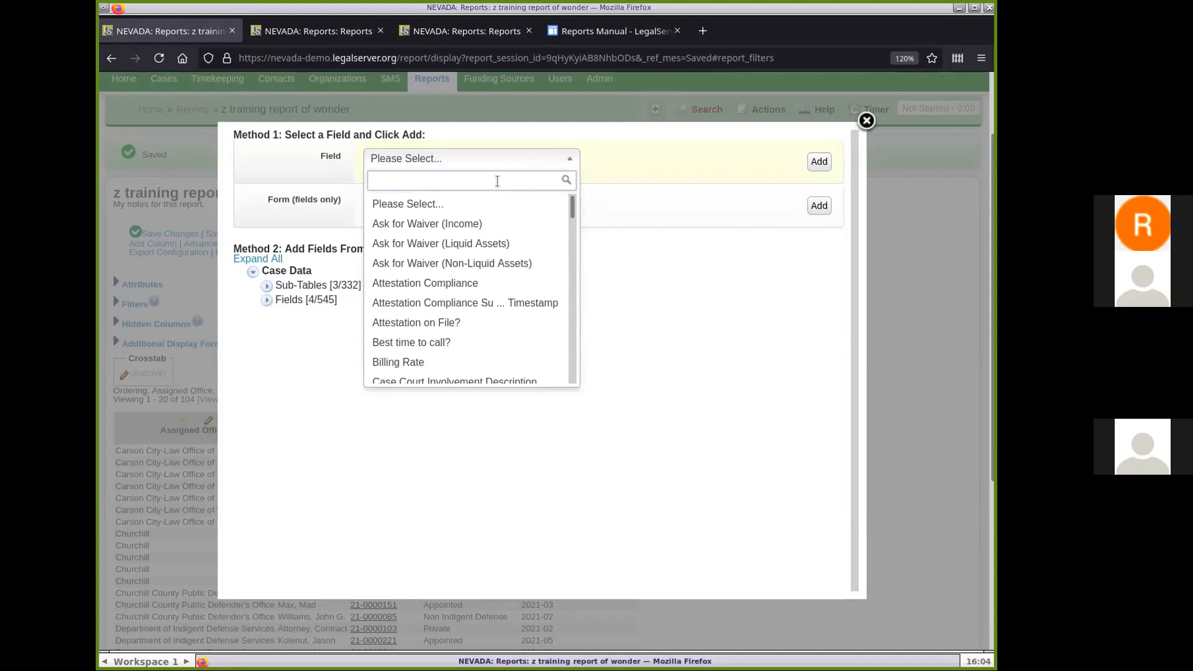
text(gender)
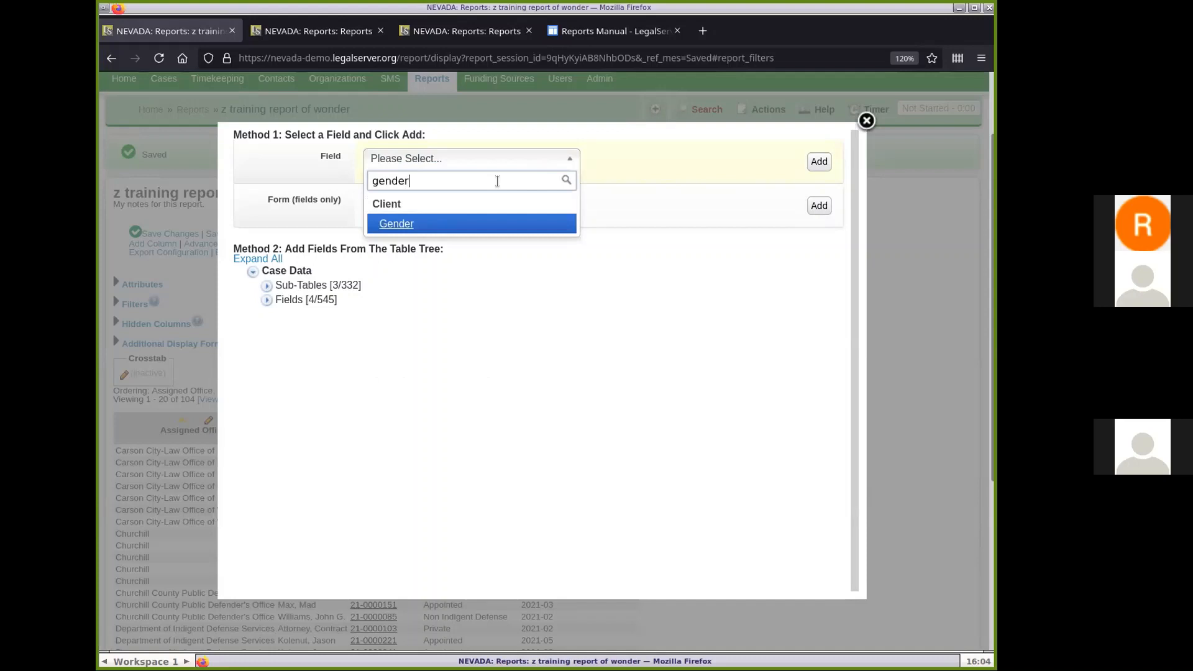
click(409, 225)
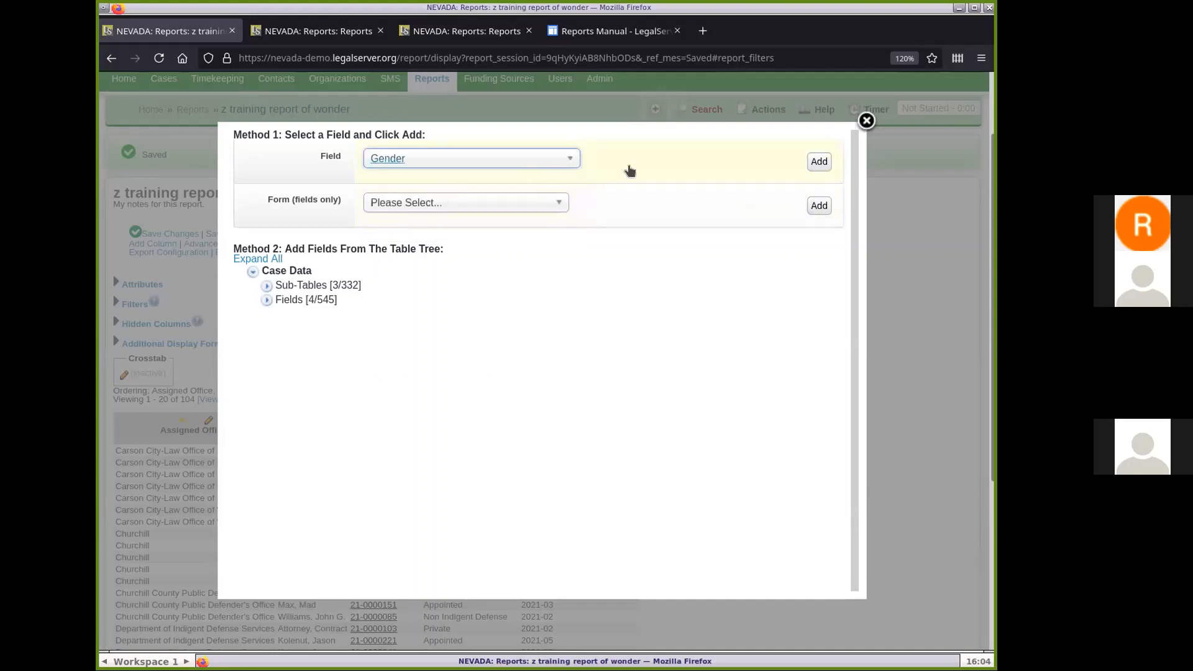
click(817, 163)
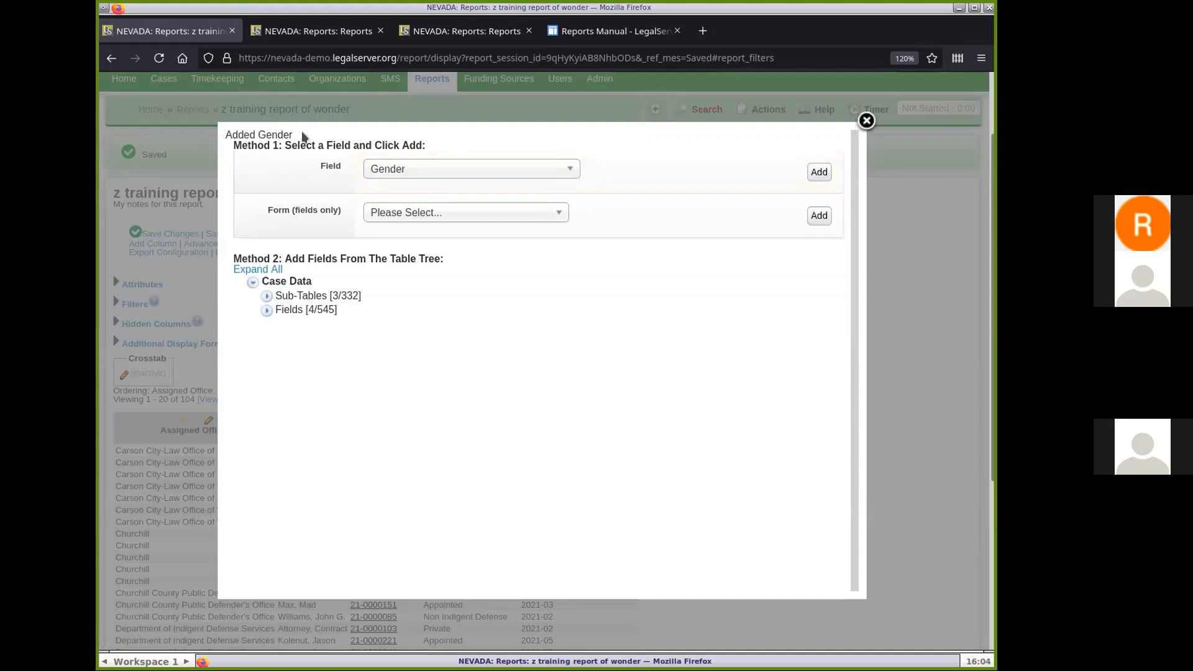
Step: Find the client Race field and add it to the report
click(489, 169)
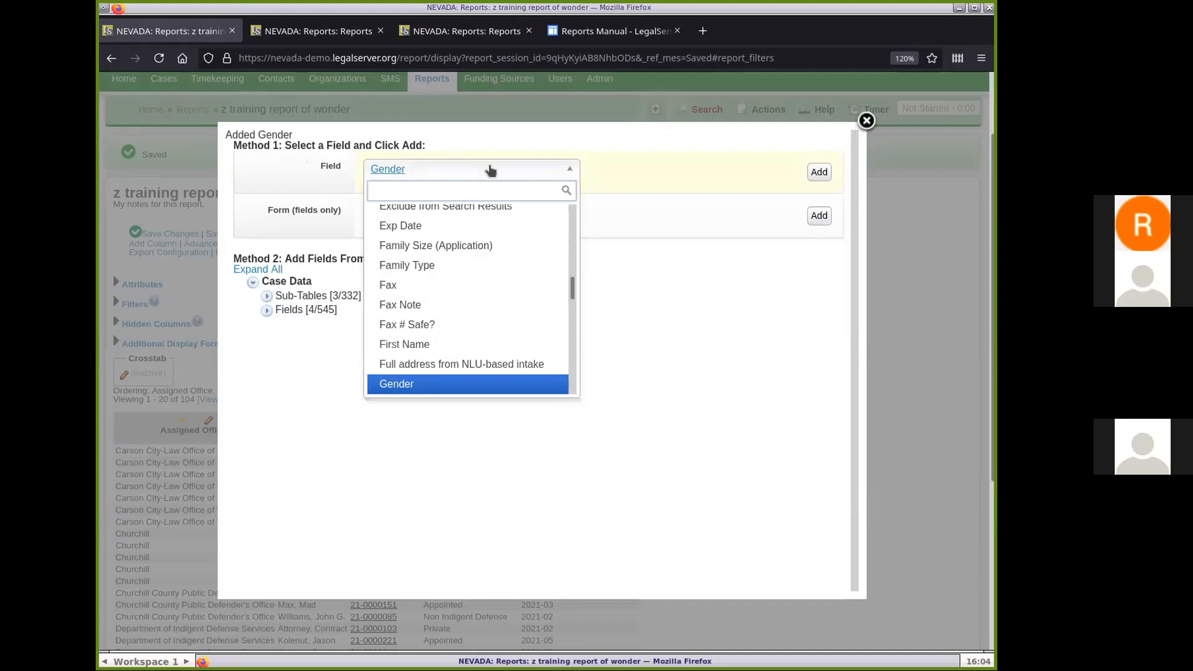
text(race)
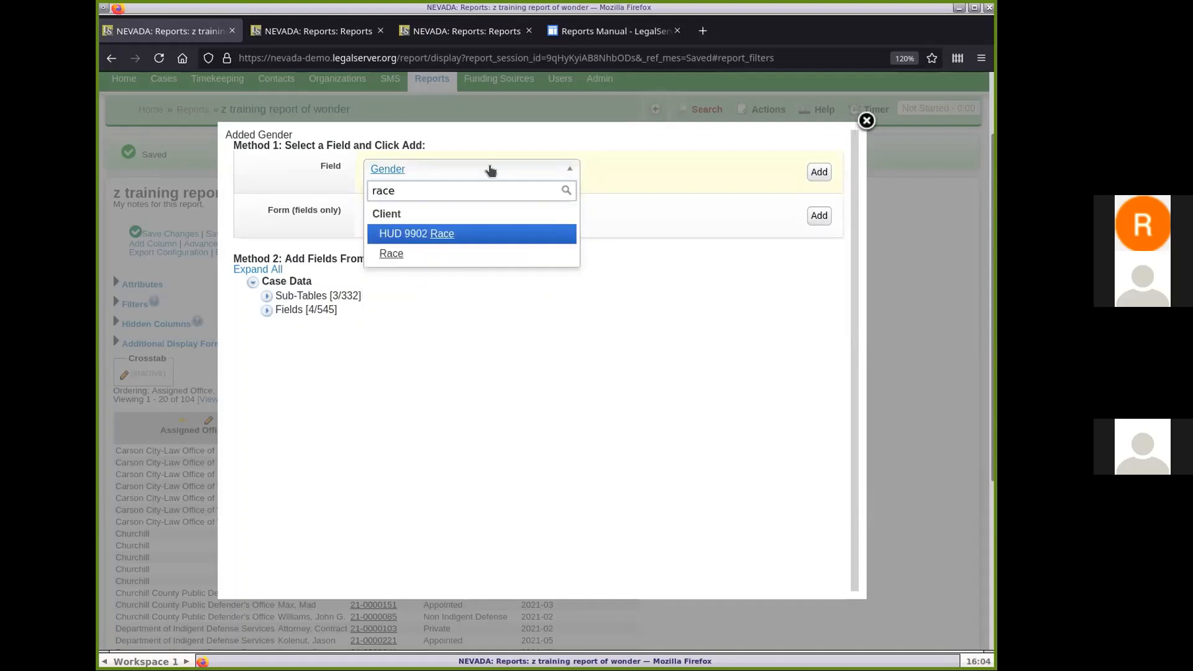
key(Down)
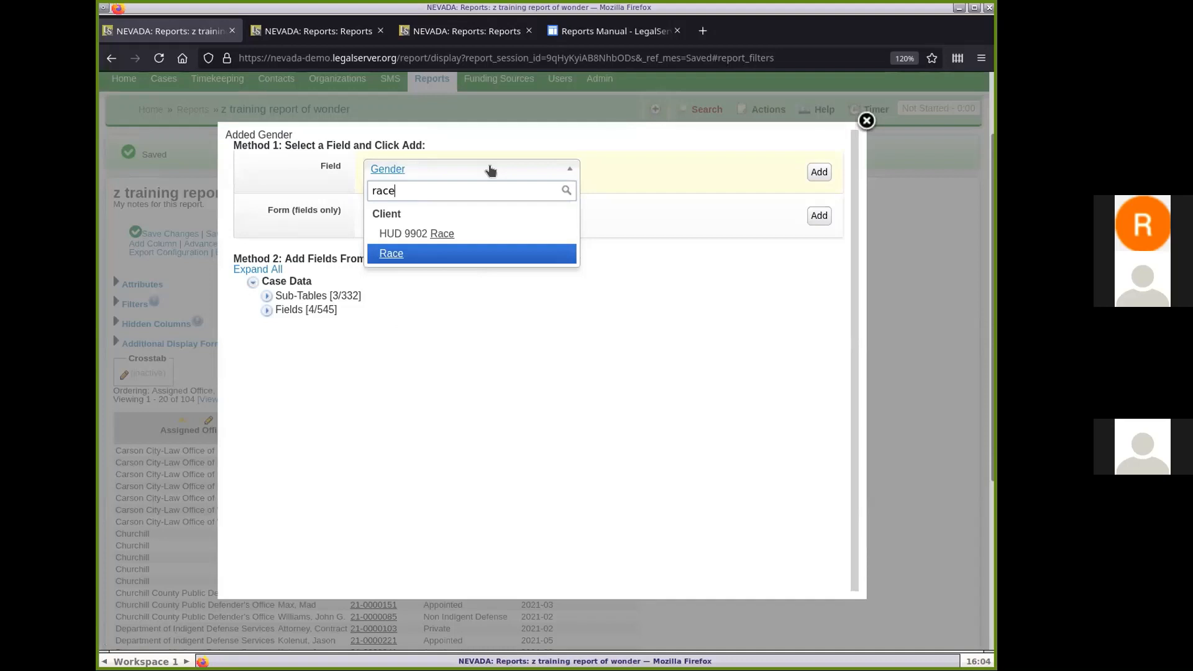
click(474, 258)
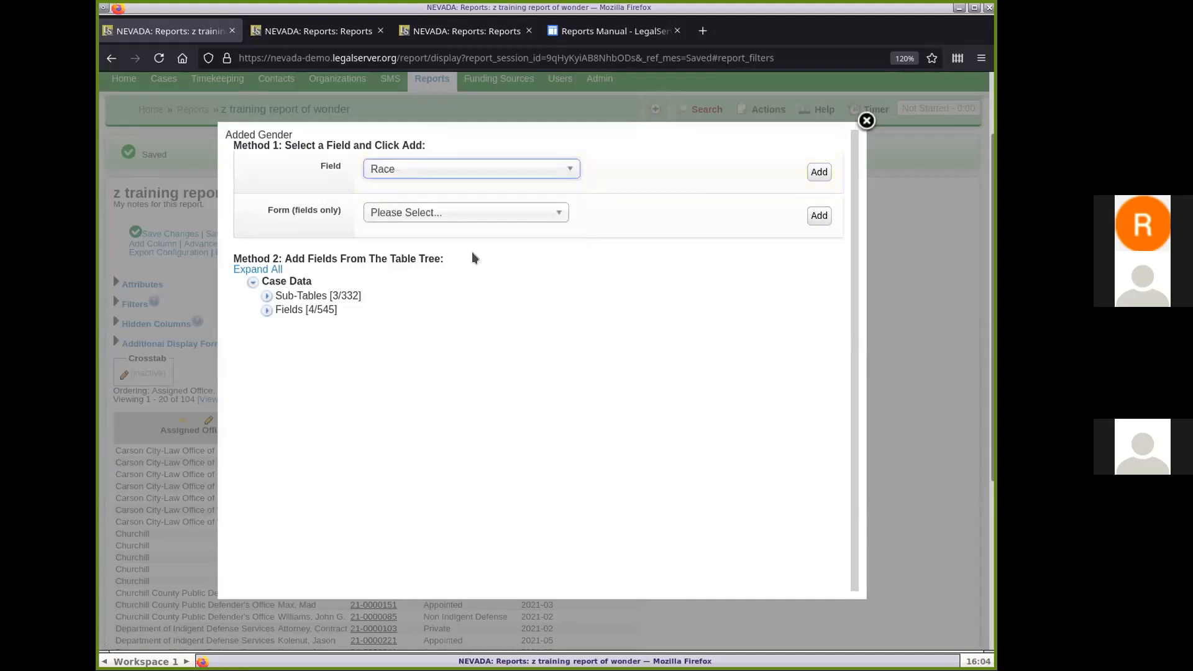
click(819, 173)
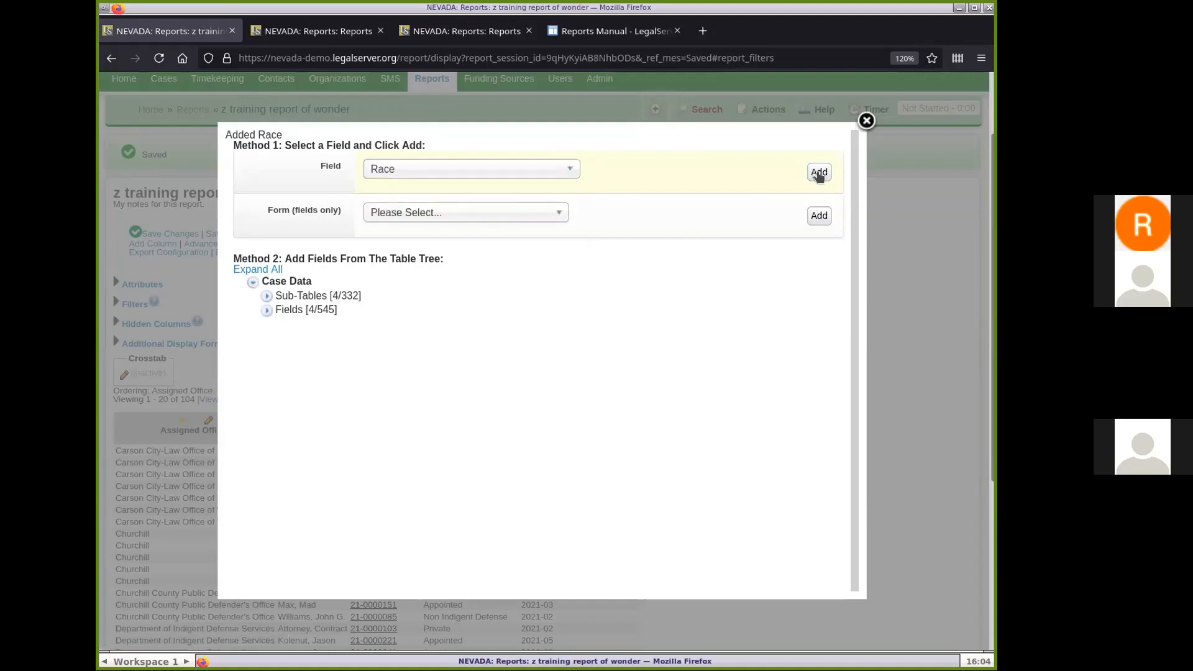
Step: Add the client Date of Birth field to the report and reload the stale results
click(510, 173)
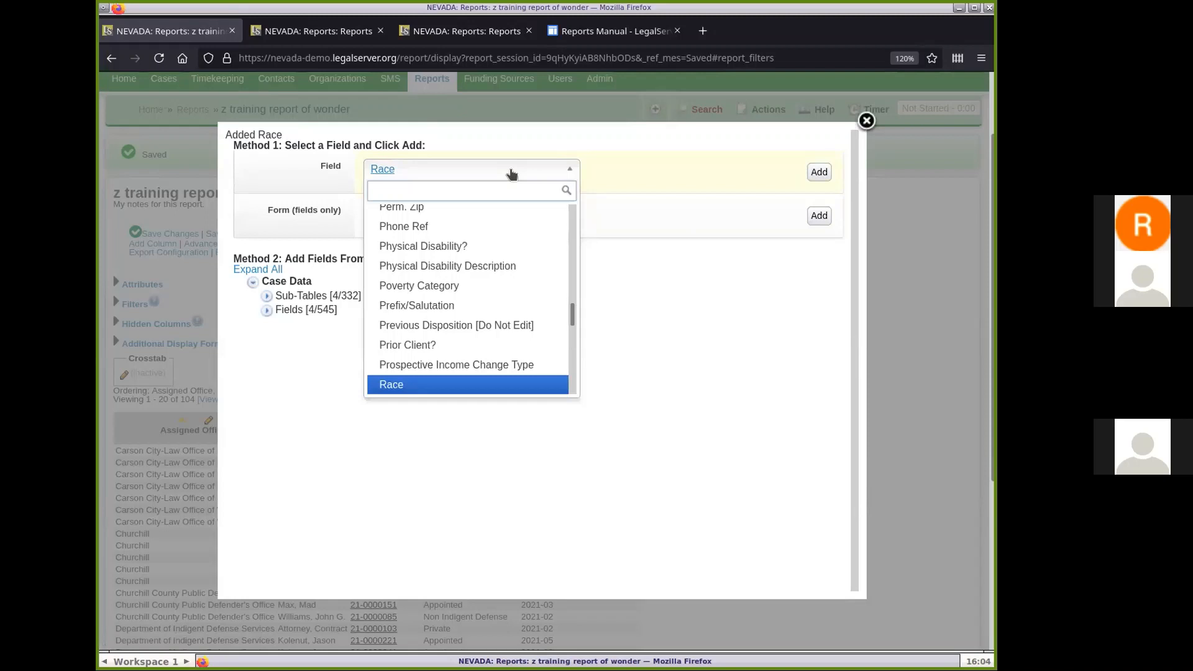
text(date of)
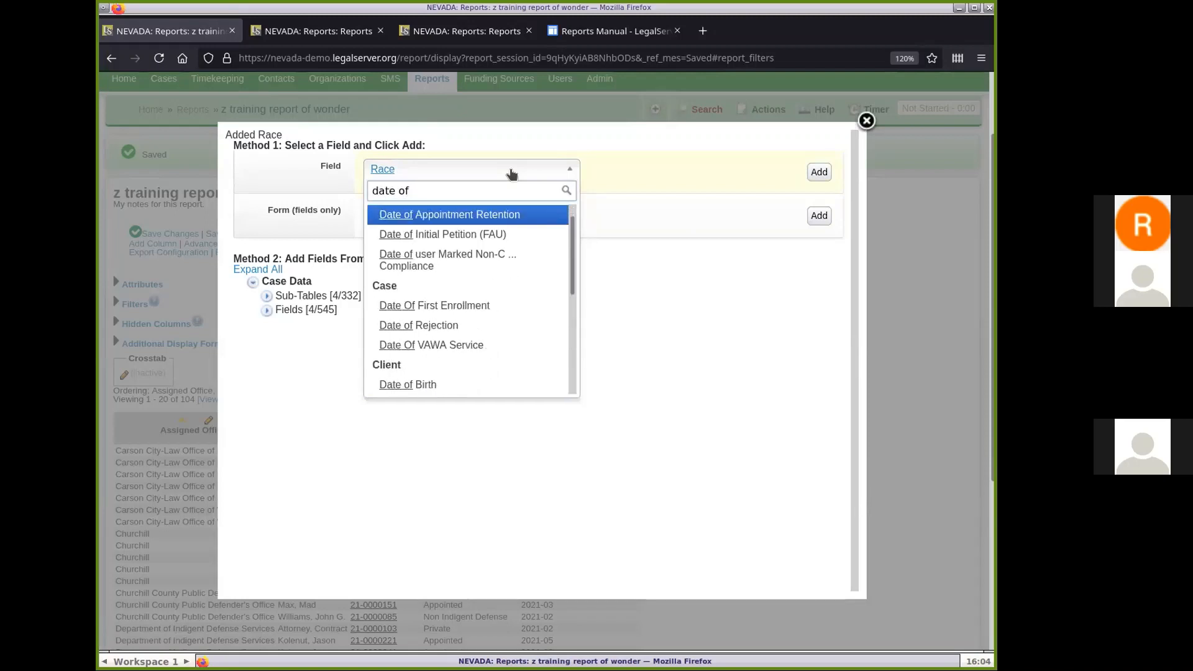
click(415, 385)
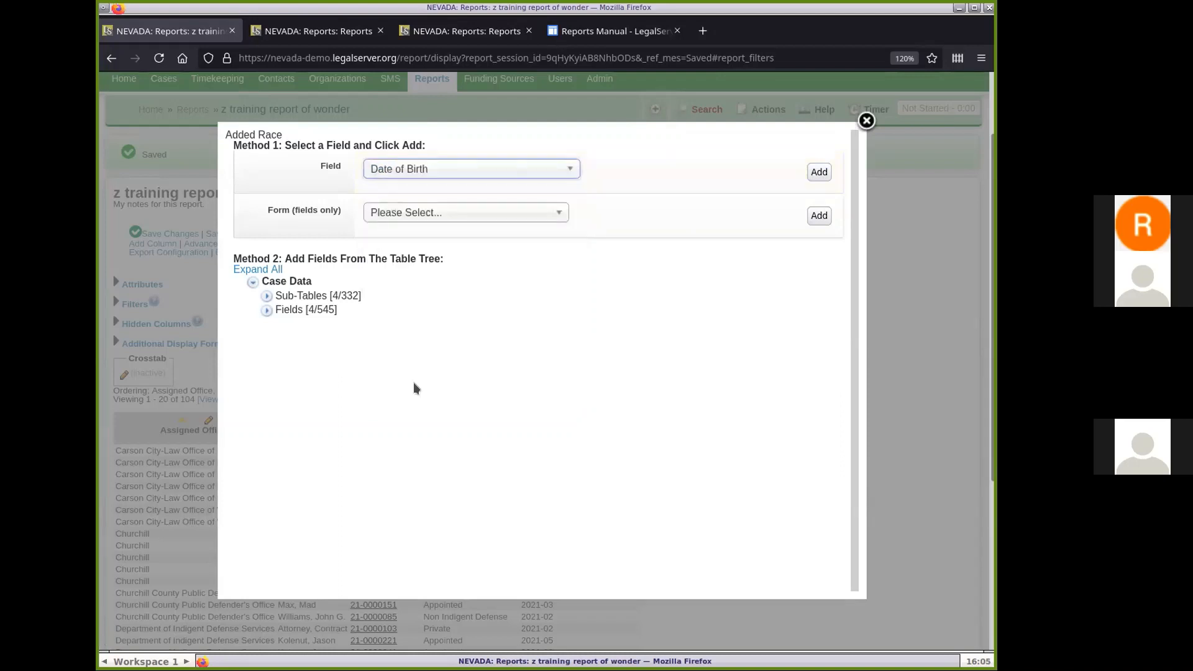
click(816, 174)
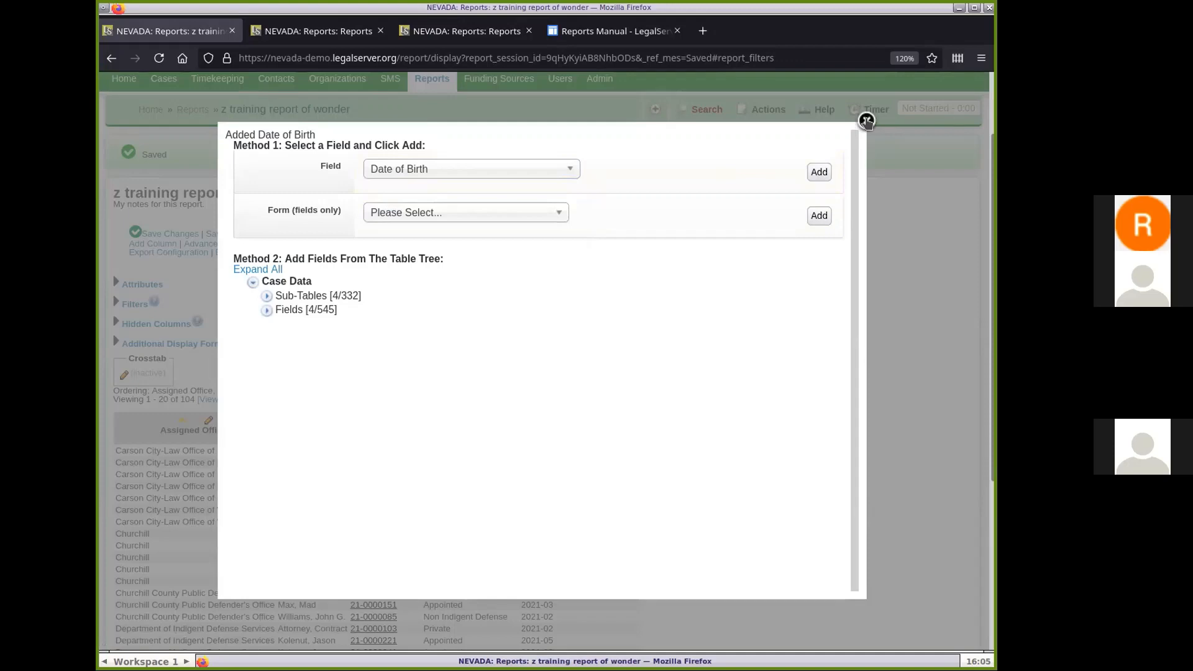
click(867, 120)
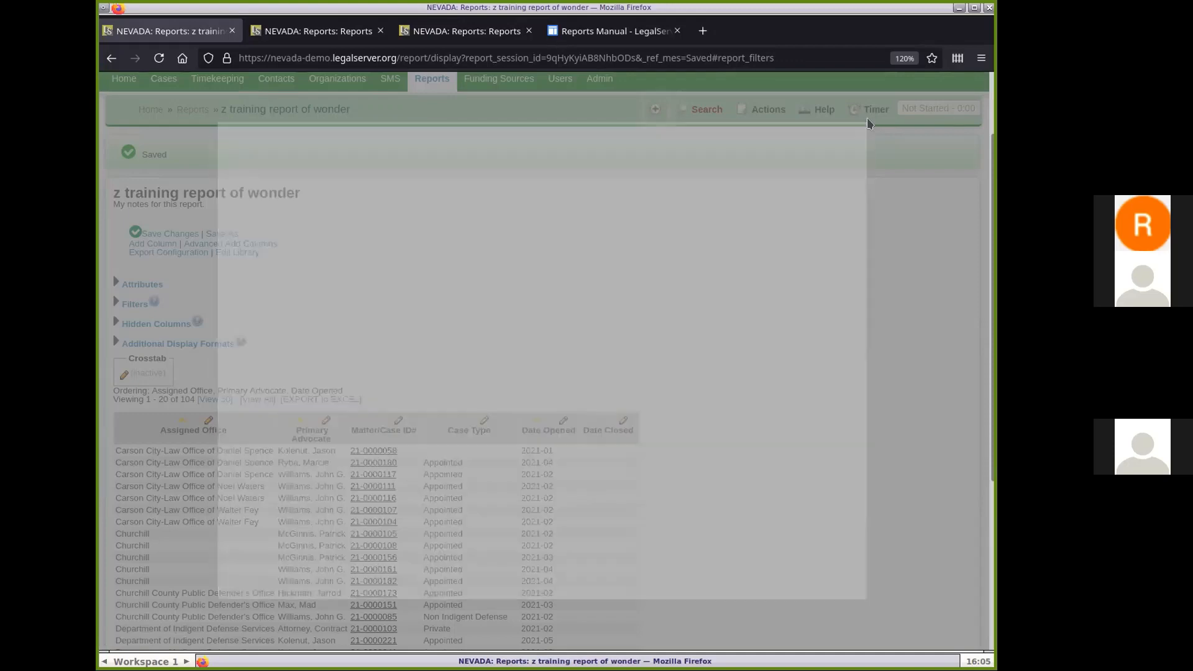
scroll(462, 299, down, 1)
scroll(462, 299, down, 3)
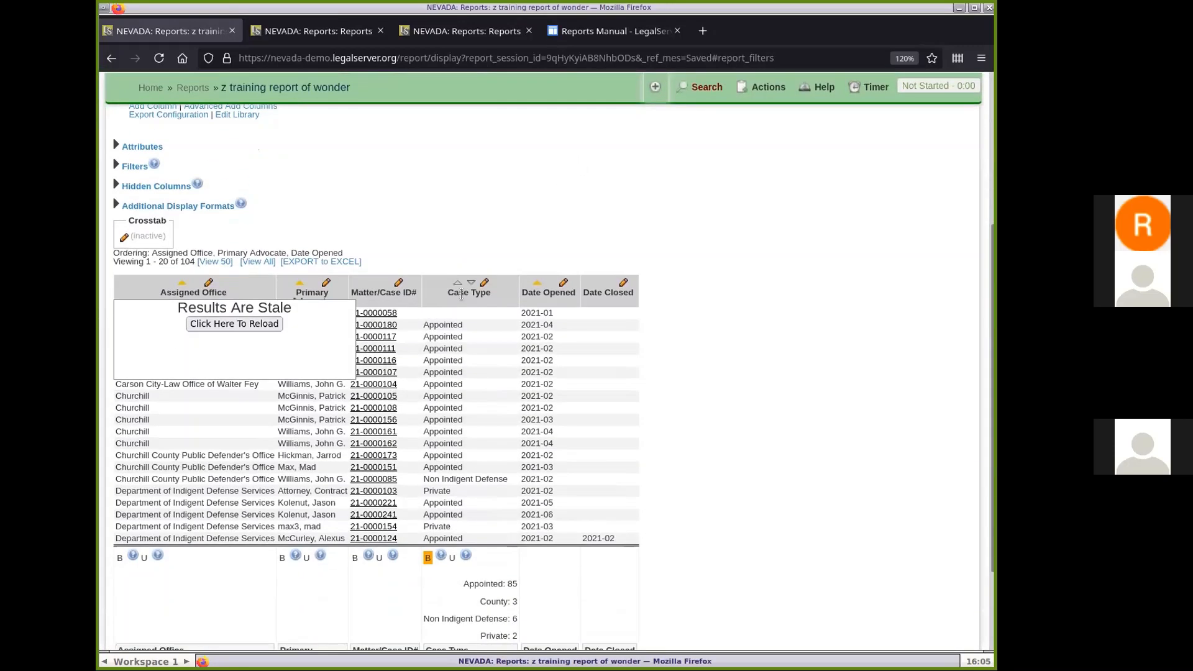
click(255, 322)
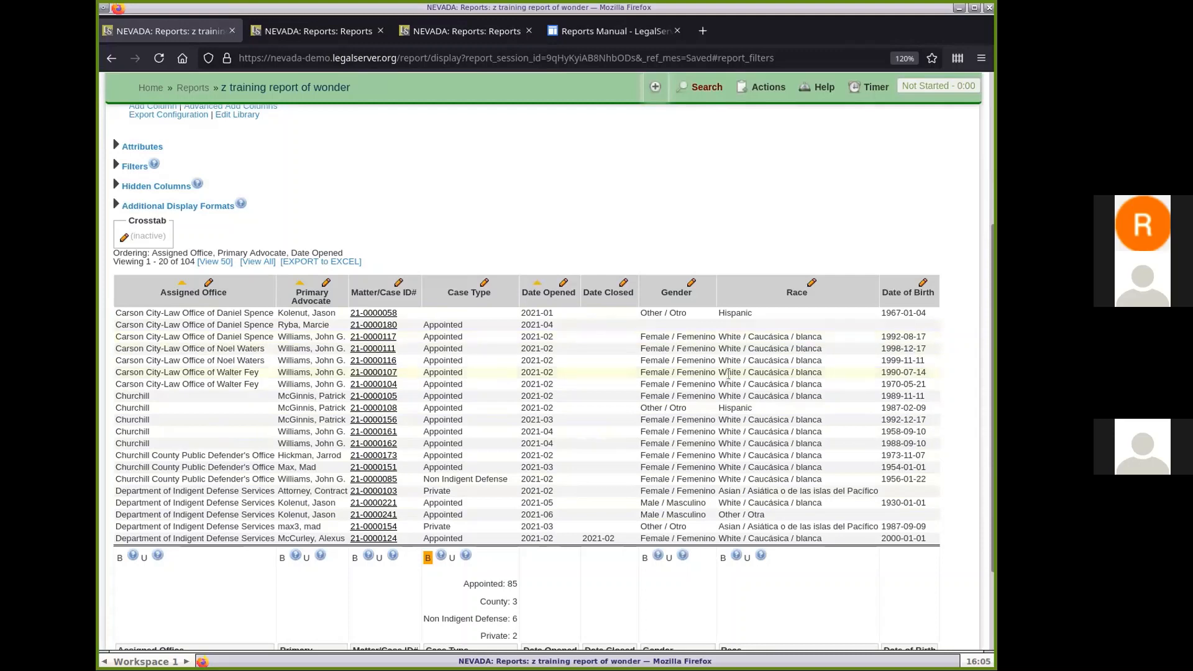
Step: Reopen Advanced Add Columns and examine the forms whose fields can be added, leaving no form selected
scroll(530, 248, up, 3)
click(262, 197)
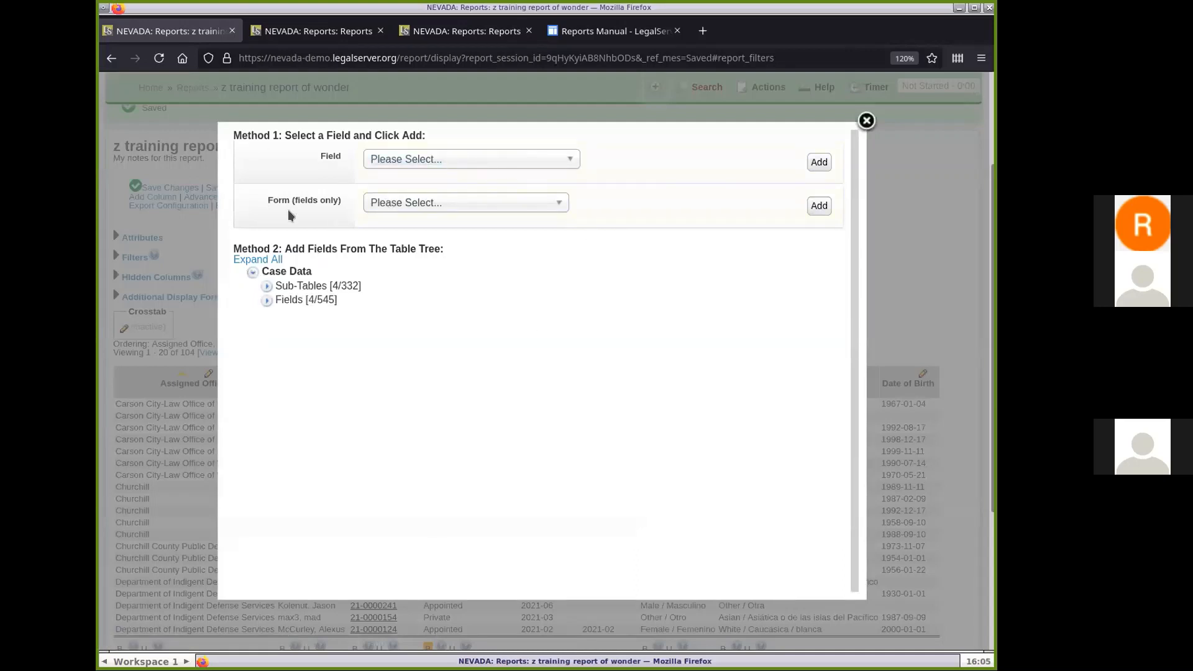
click(508, 203)
scroll(488, 307, down, 10)
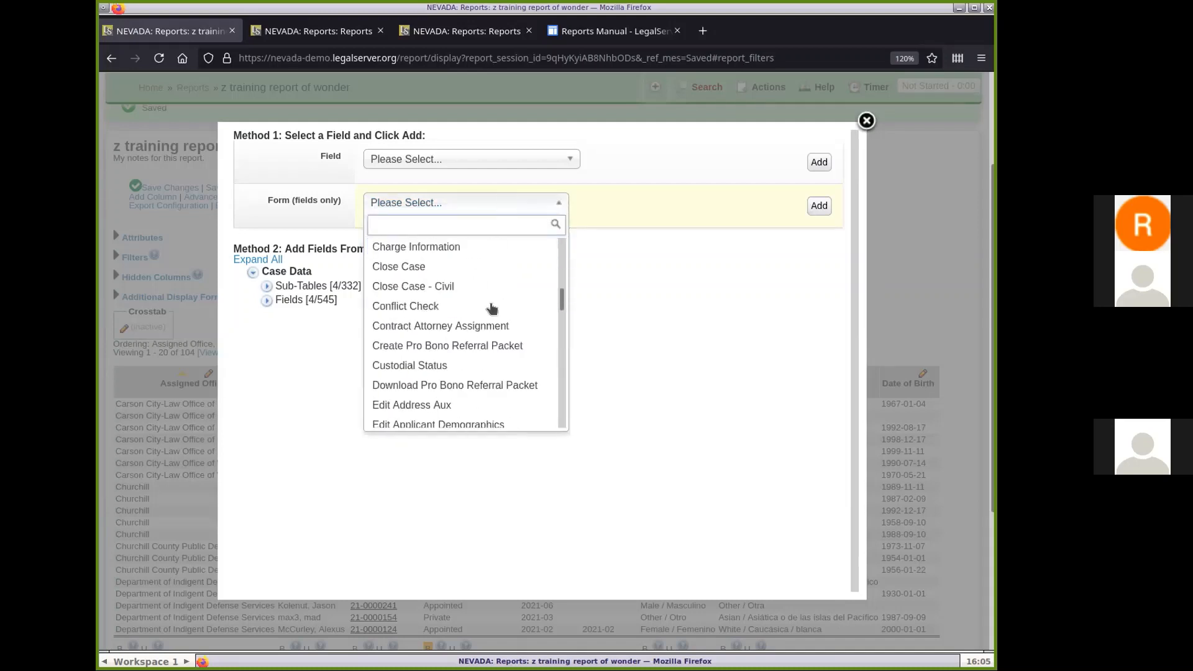
scroll(491, 309, down, 15)
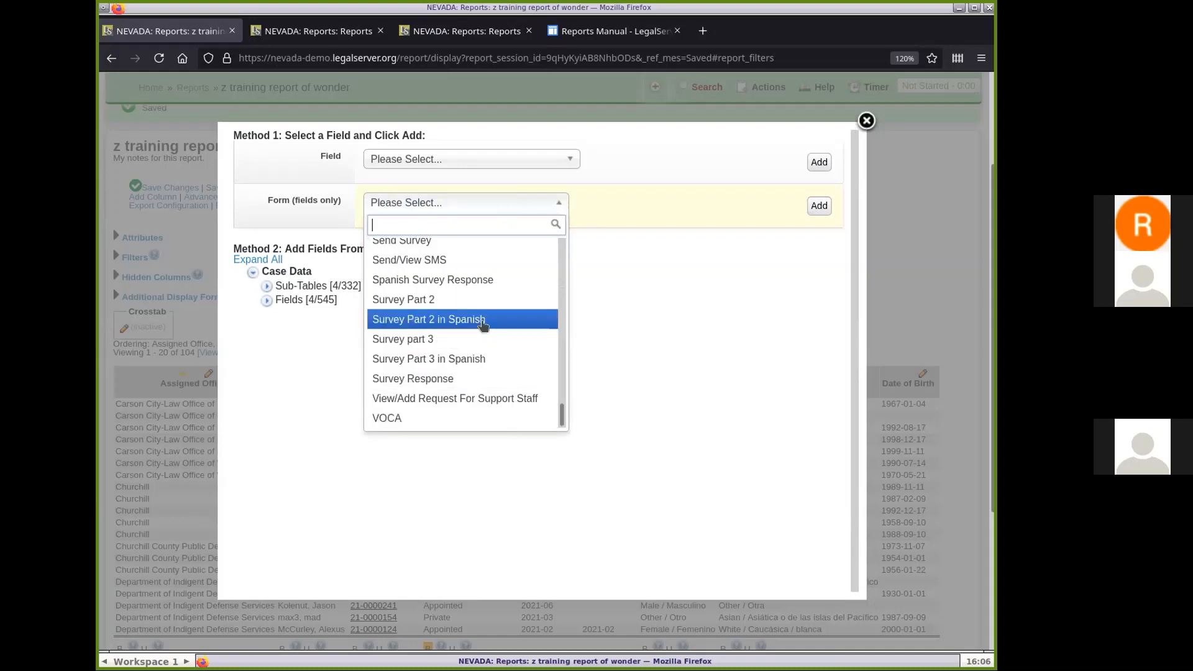
click(485, 281)
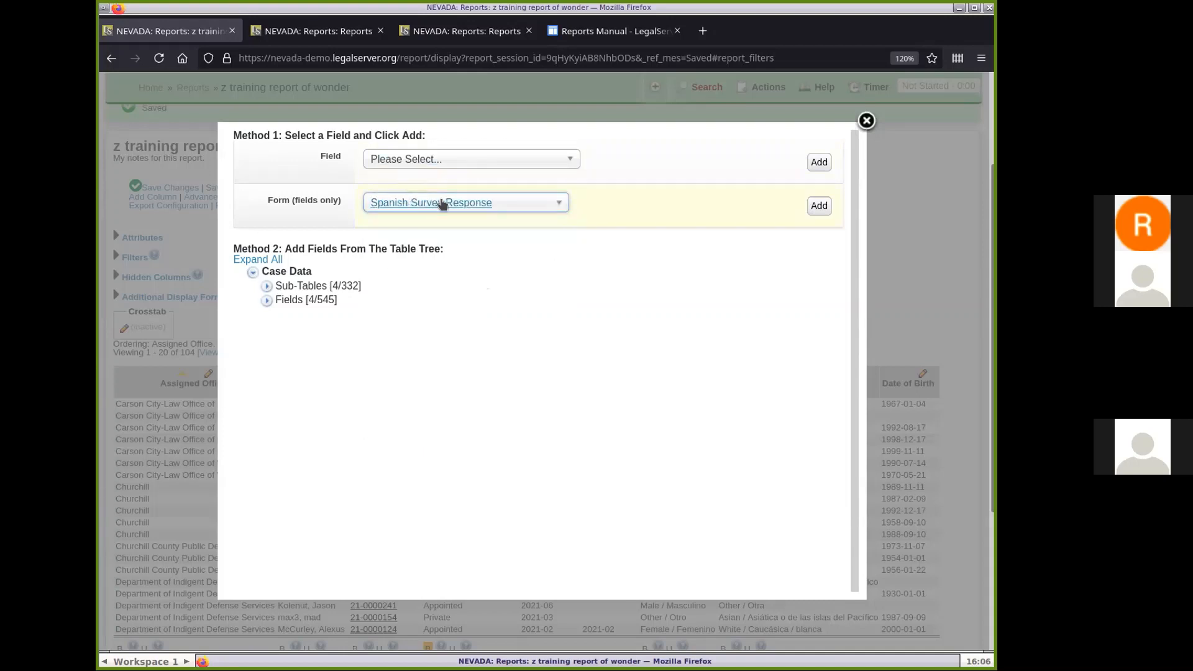
click(494, 205)
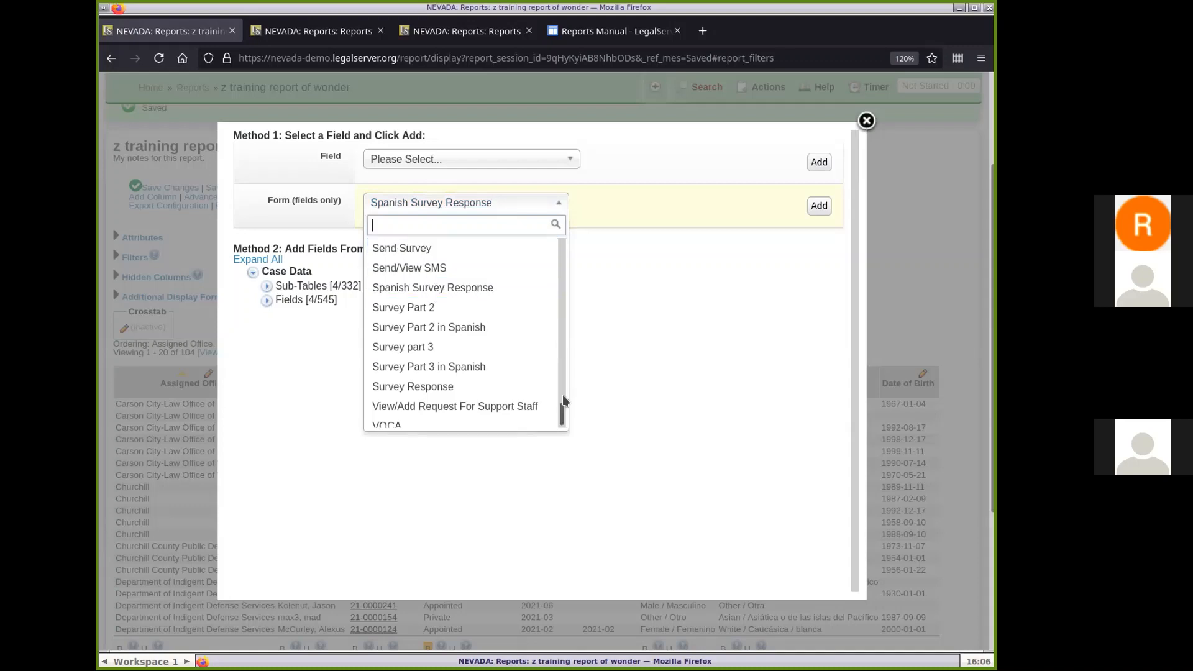
drag(562, 410, 572, 225)
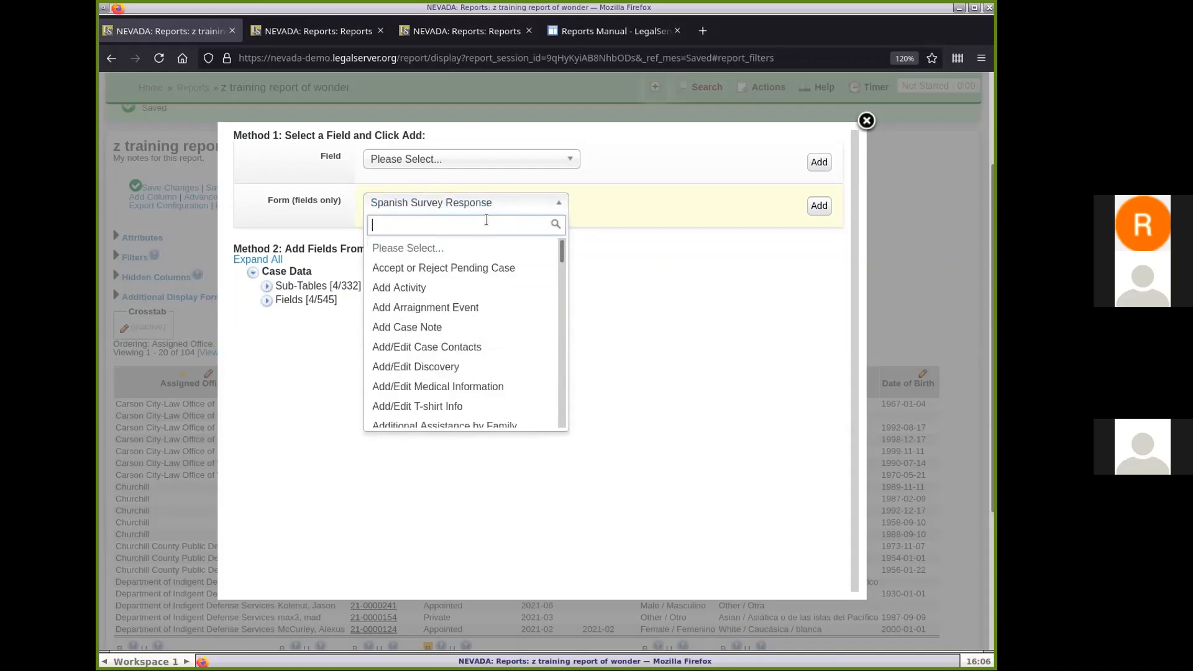
click(439, 248)
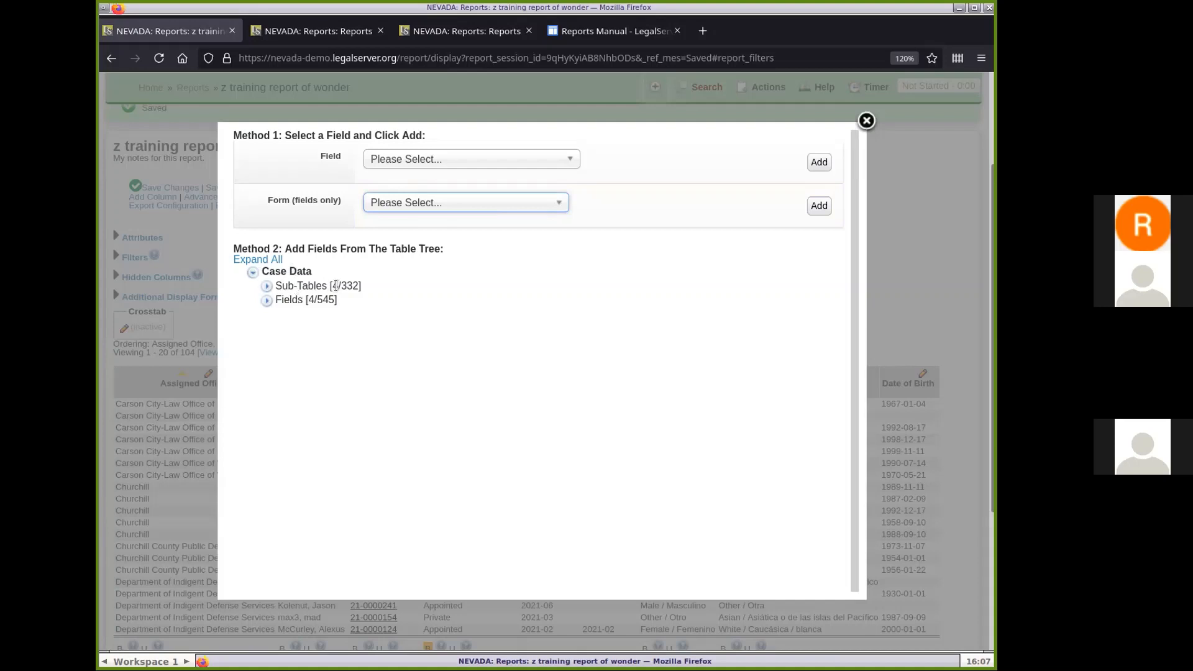
Step: Examine the sub-tables already used under Case Data in the table tree, then collapse them
drag(331, 286, 356, 282)
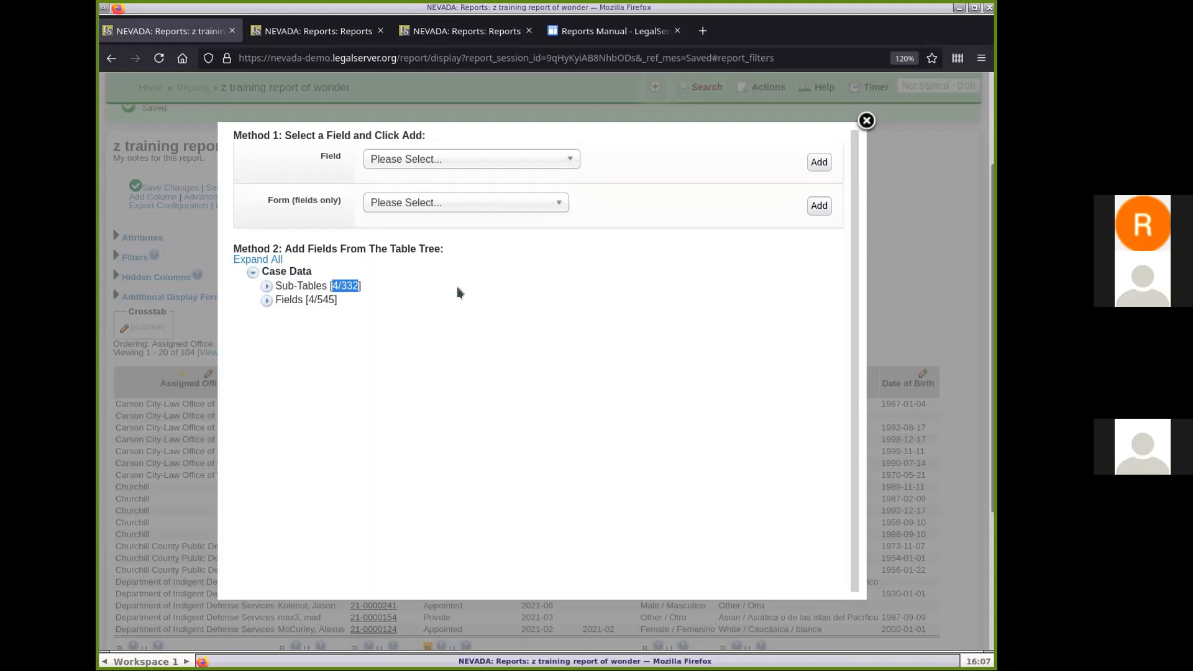
click(430, 259)
click(266, 287)
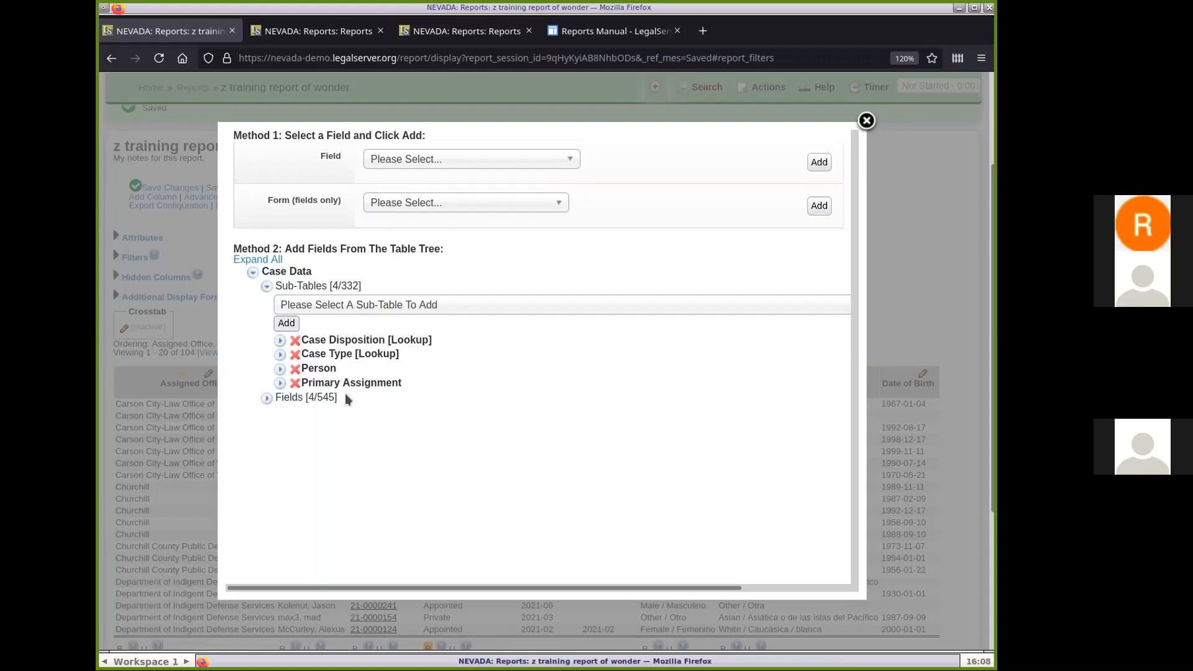
click(266, 287)
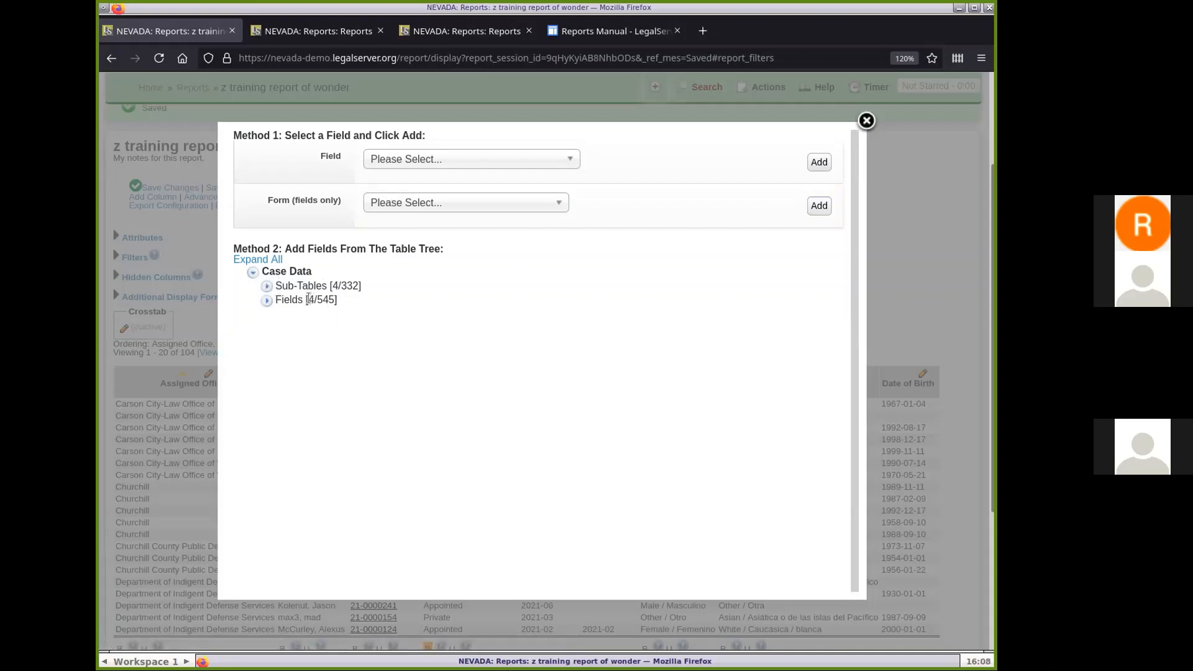
Step: Expand the Case Data fields in the table tree and look through the available and already present fields
drag(307, 298, 333, 298)
click(416, 305)
click(267, 302)
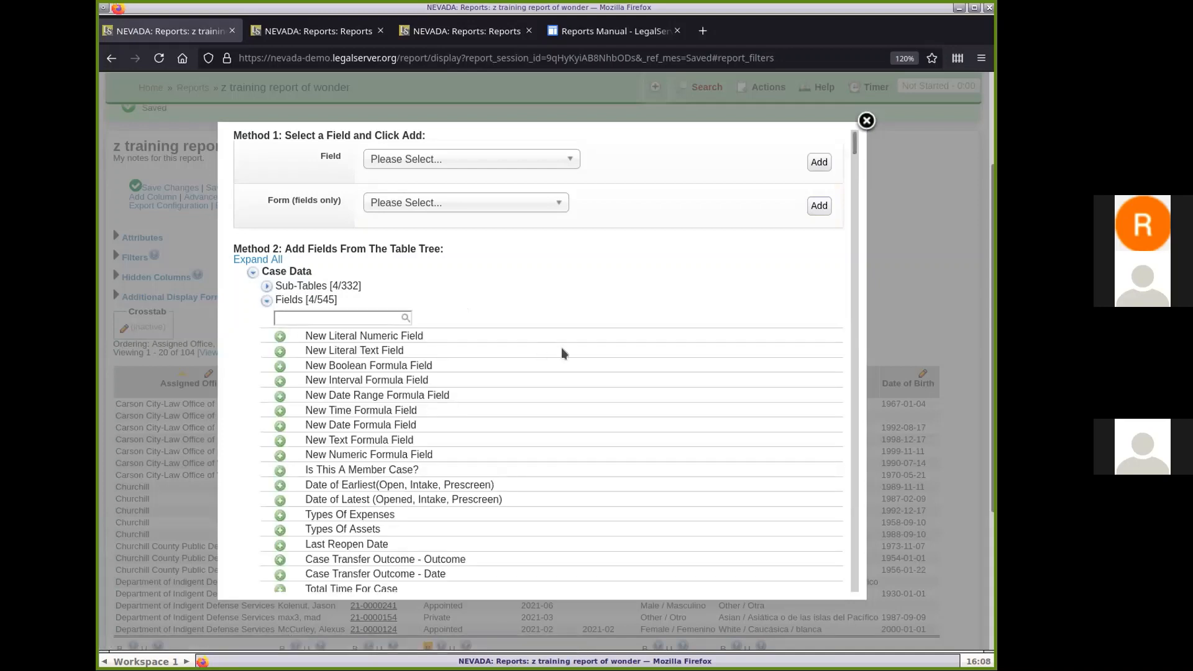
scroll(629, 359, down, 4)
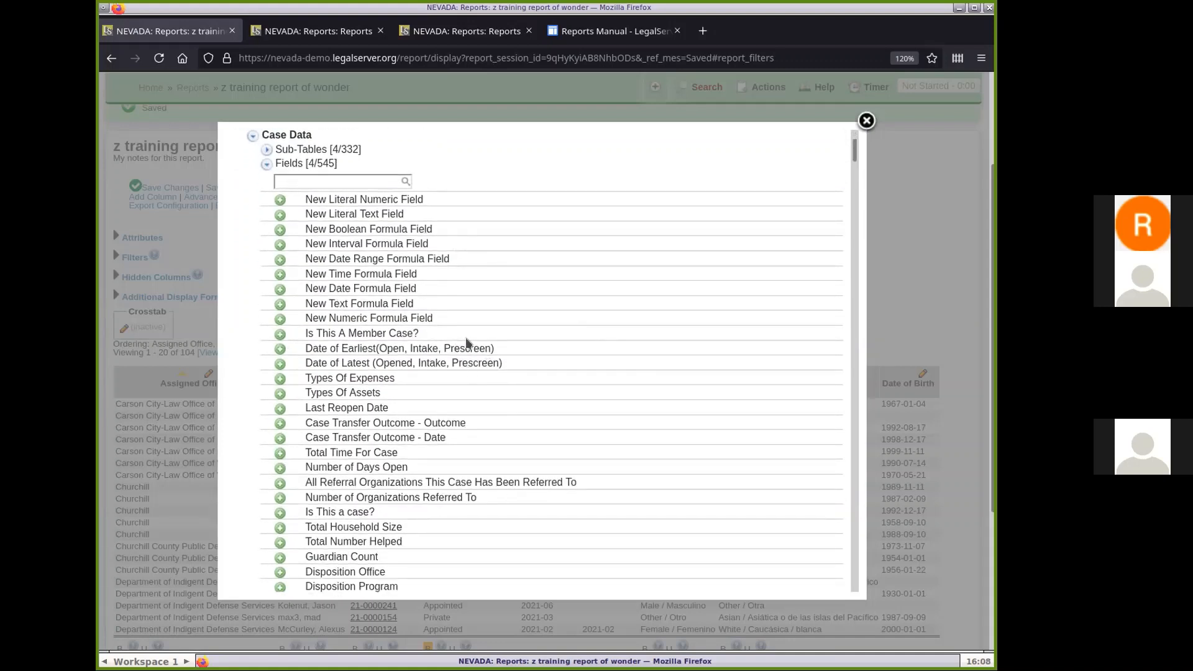
scroll(583, 345, down, 10)
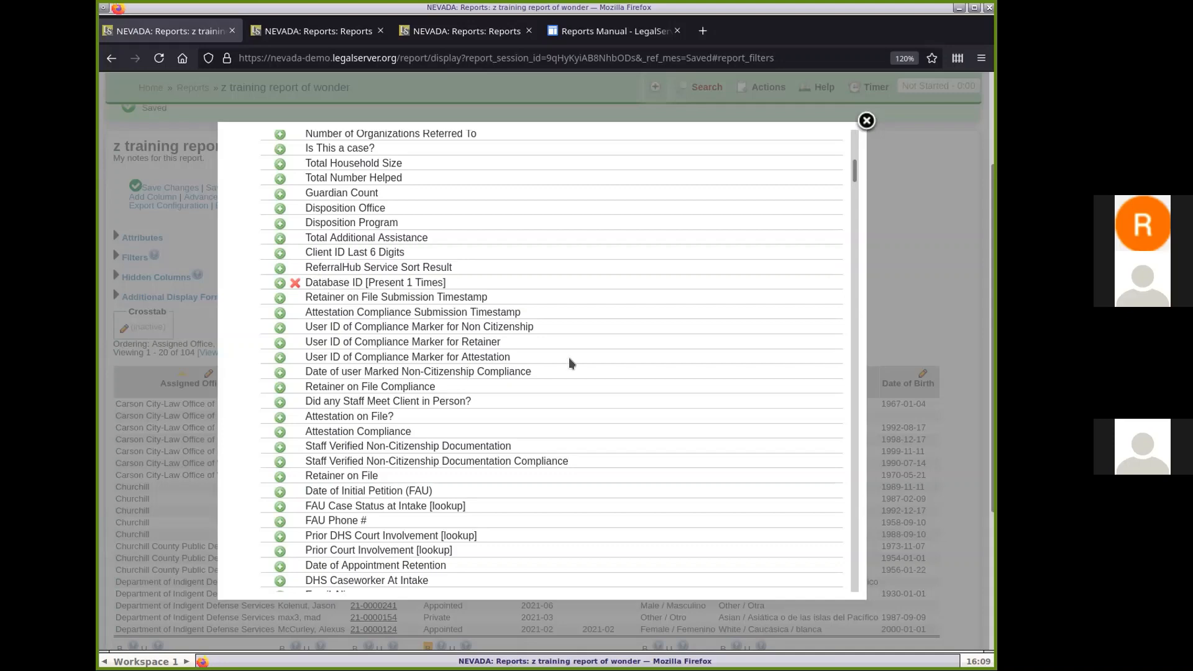
scroll(570, 359, down, 5)
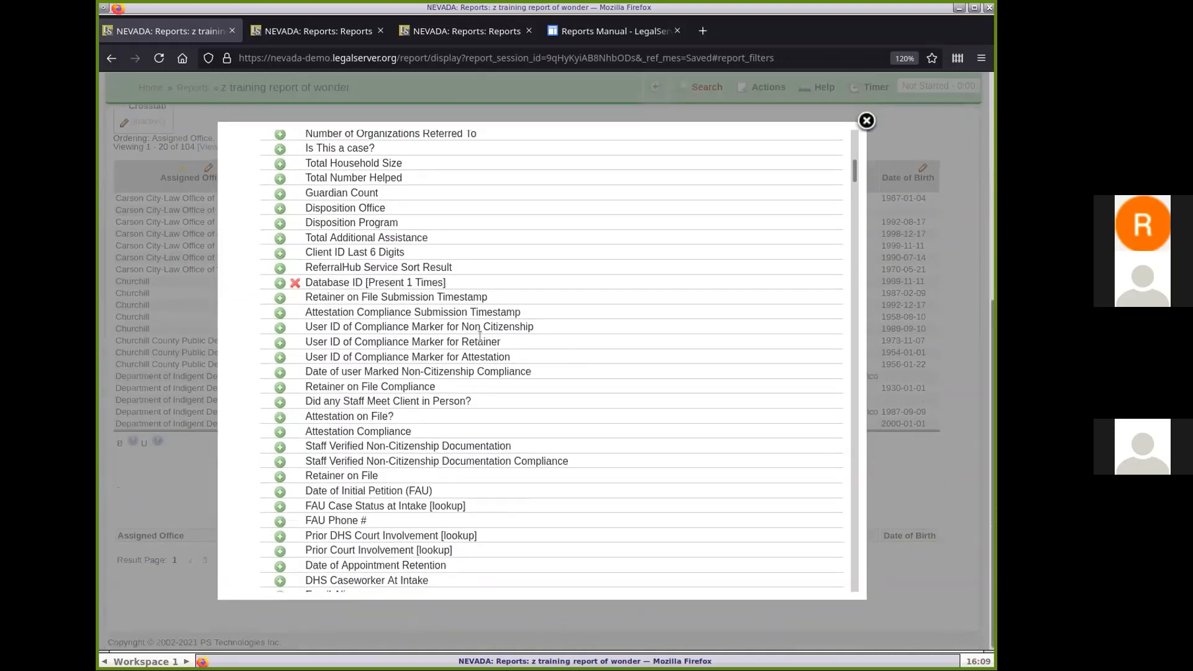
scroll(464, 337, down, 20)
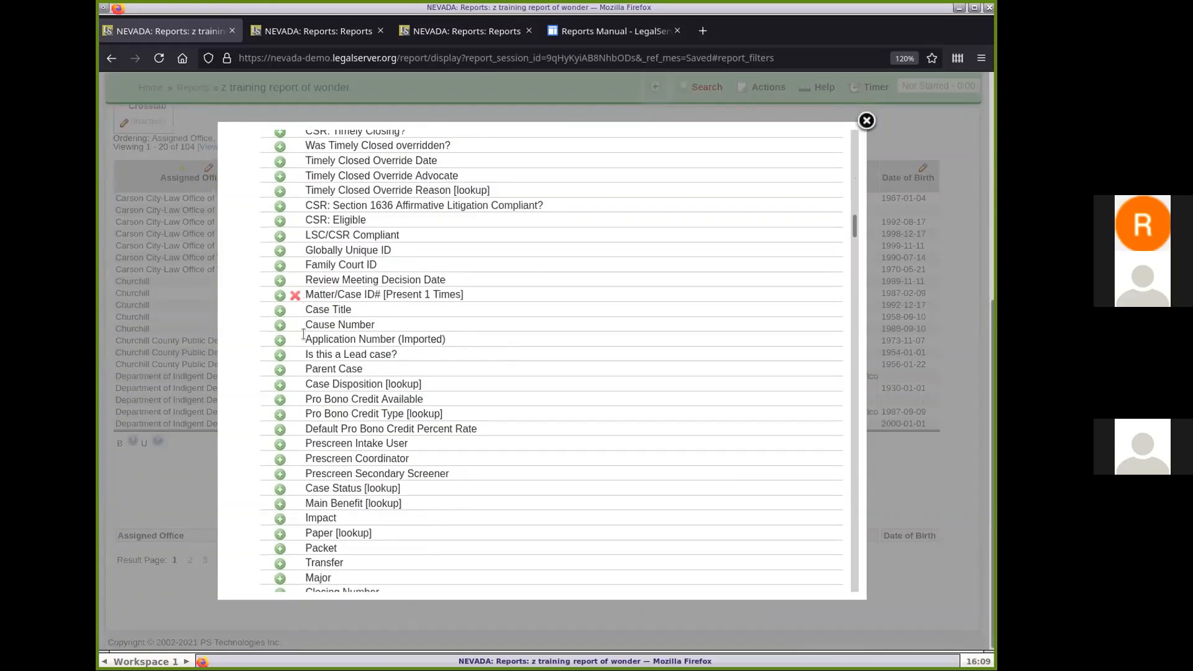
scroll(329, 358, up, 15)
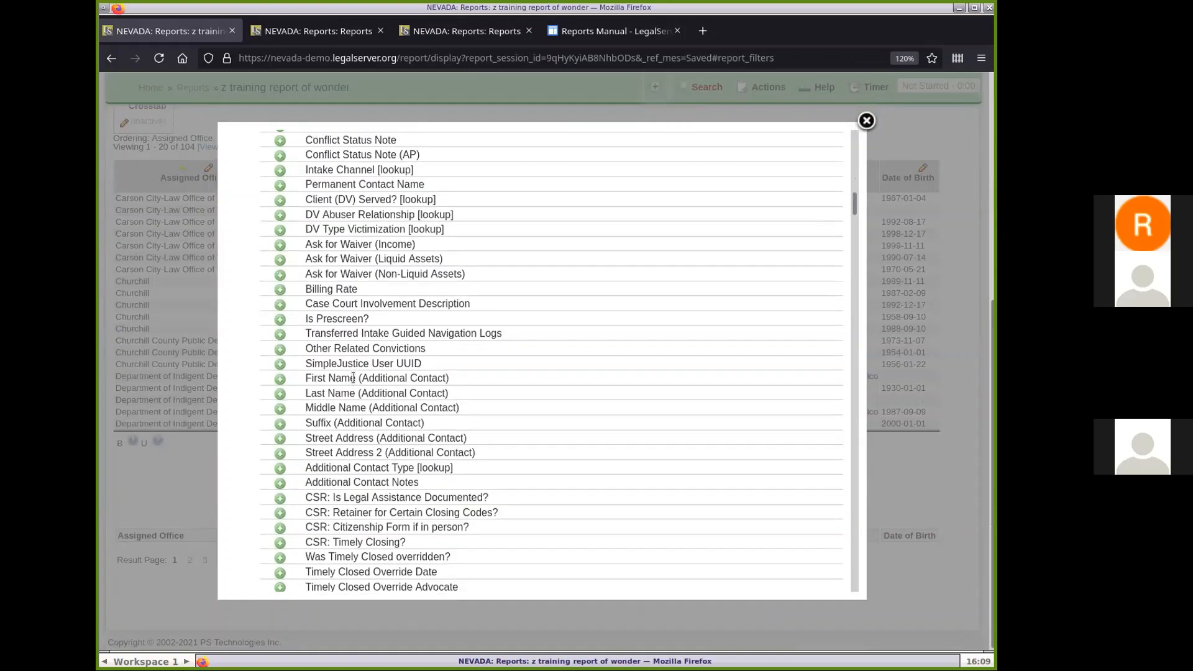
scroll(353, 377, up, 12)
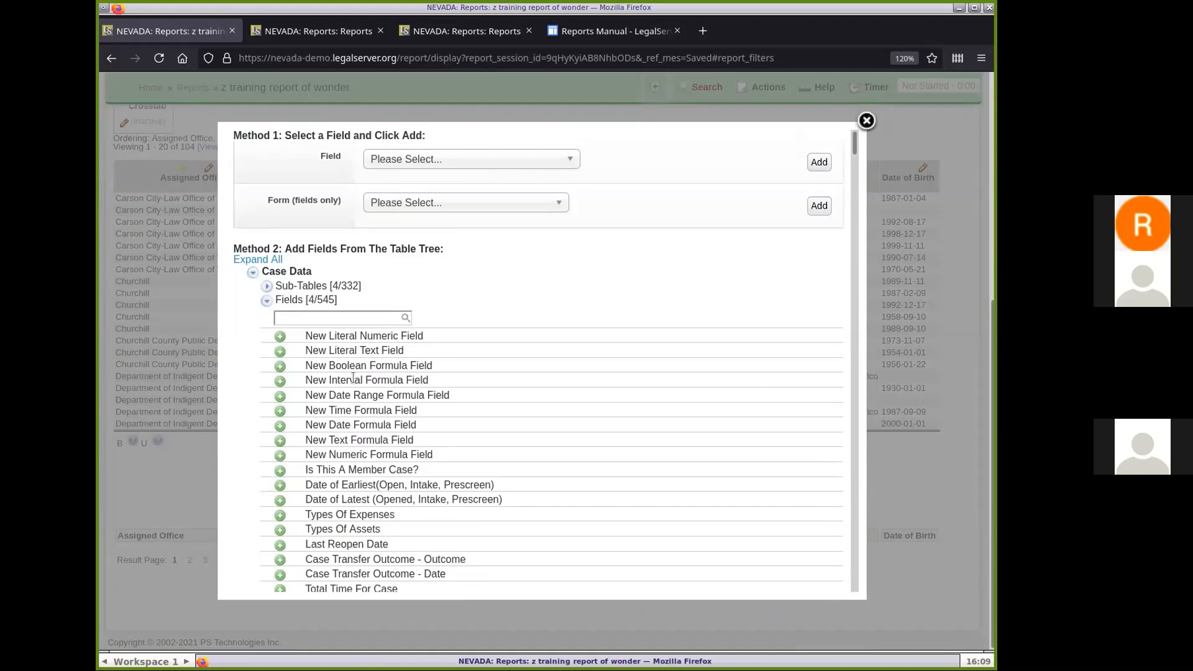
Step: Search the Case Data fields for "date op", followed by "date clo"
click(357, 318)
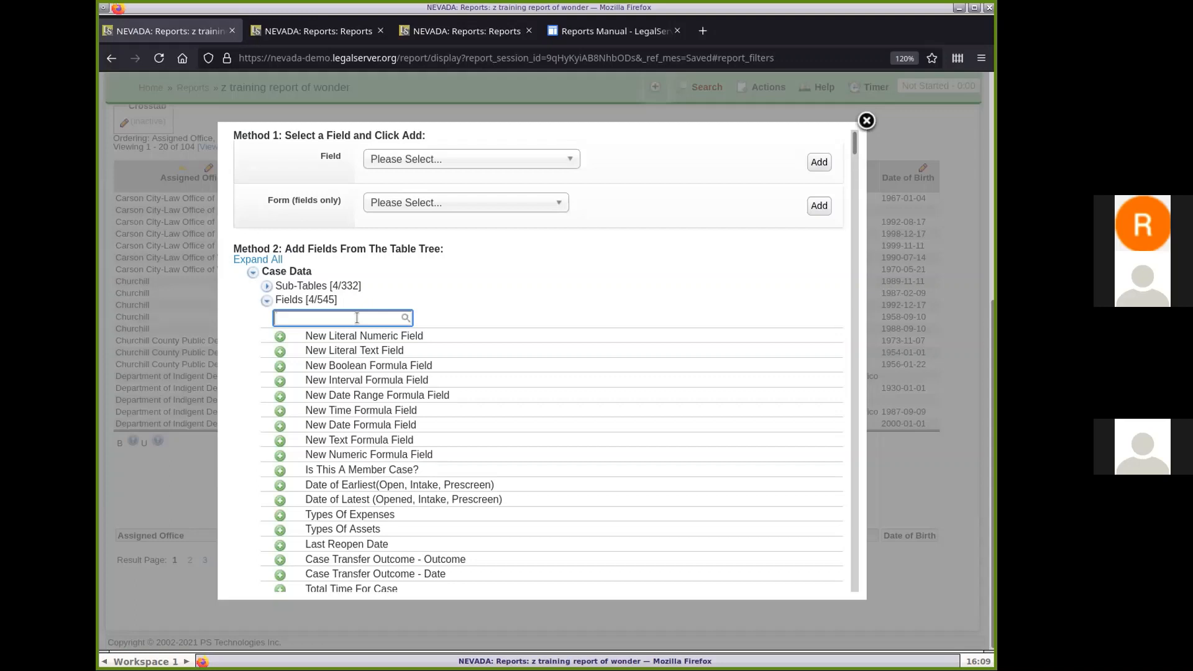
text(date)
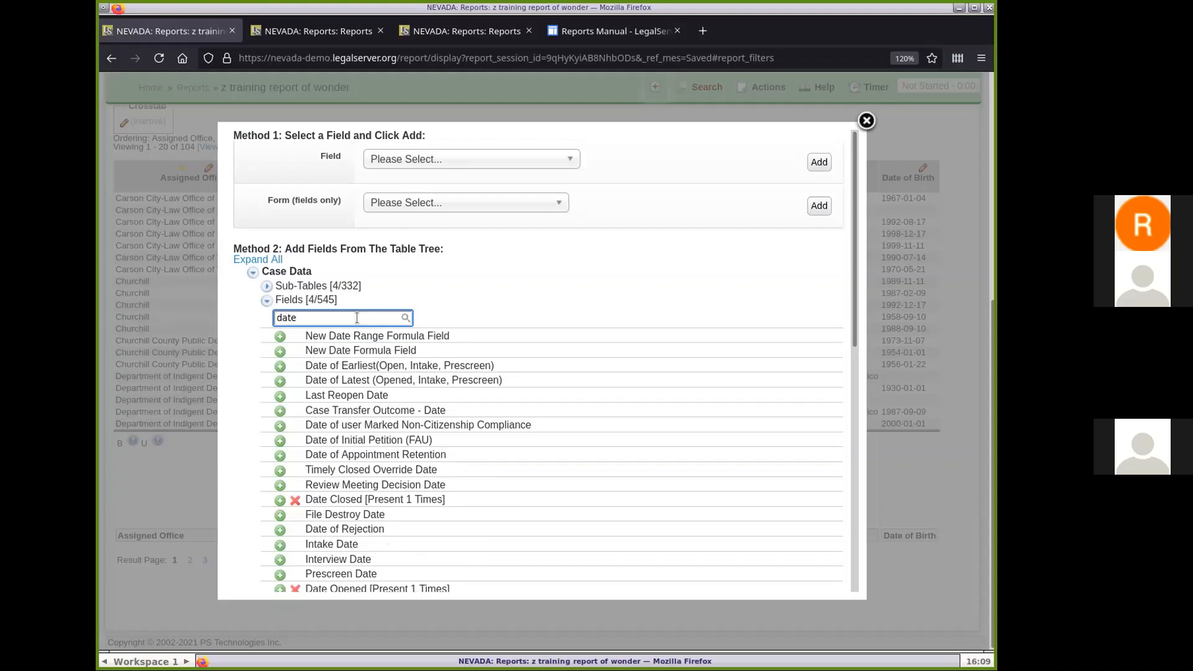
text(op)
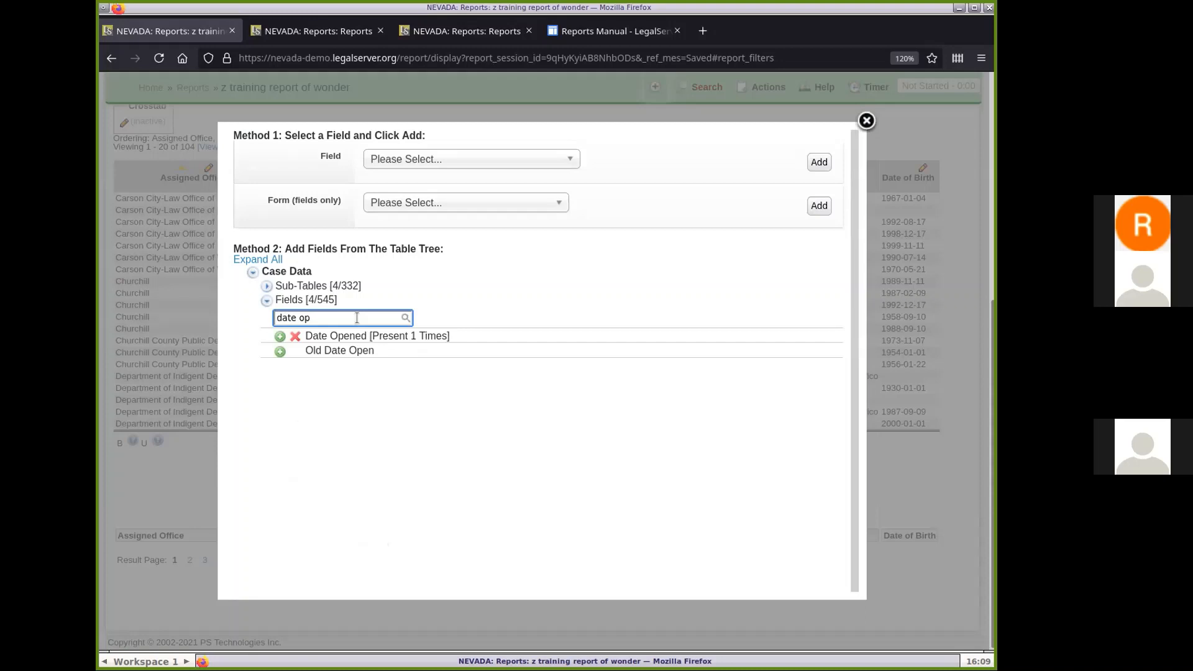
key(BackSpace)
key(BackSpace)
text(clo)
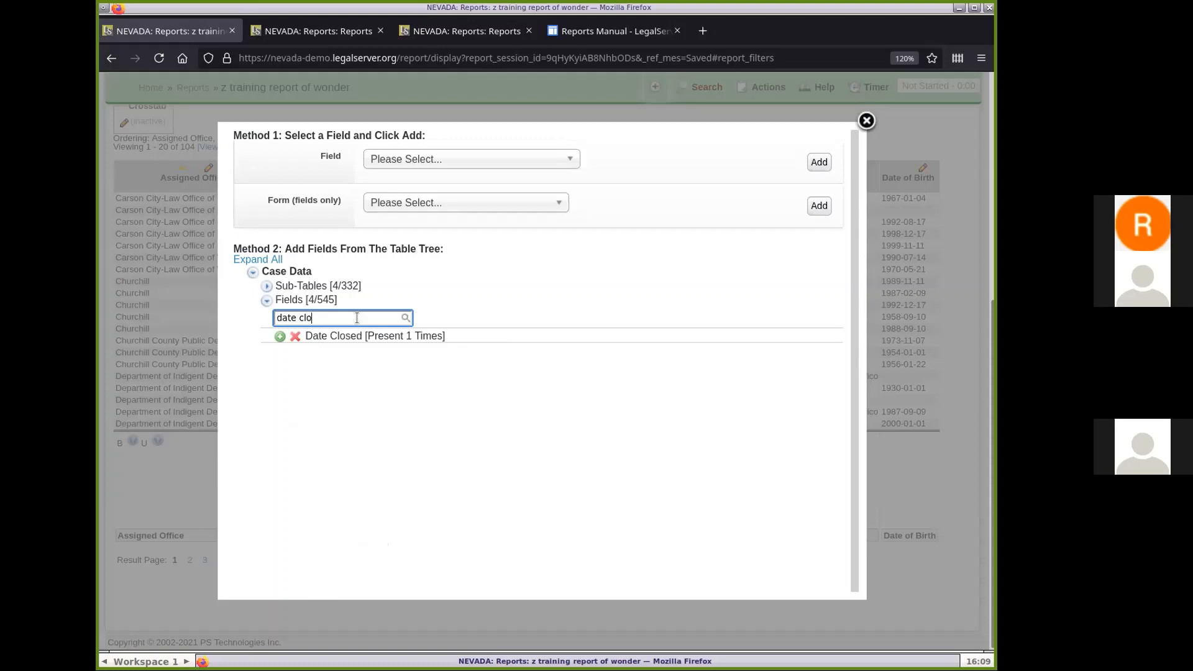
Step: Replace the Case Data field search with "total"
key(BackSpace)
key(BackSpace)
key(BackSpace)
key(BackSpace)
key(BackSpace)
key(BackSpace)
key(BackSpace)
key(BackSpace)
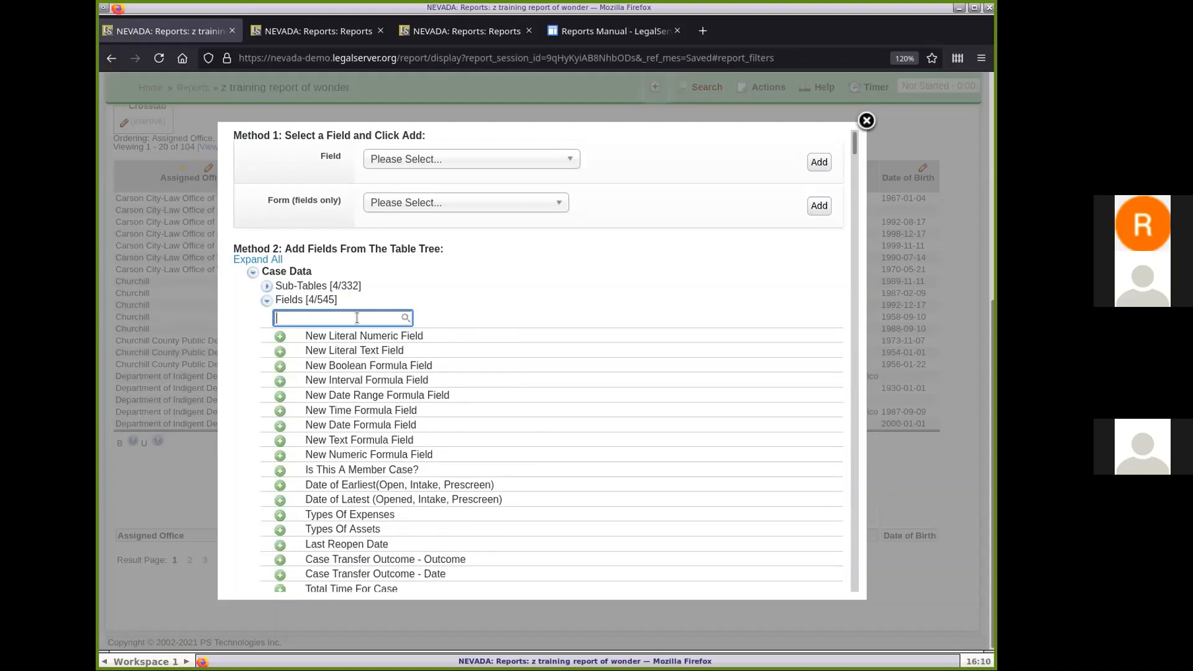
text(total)
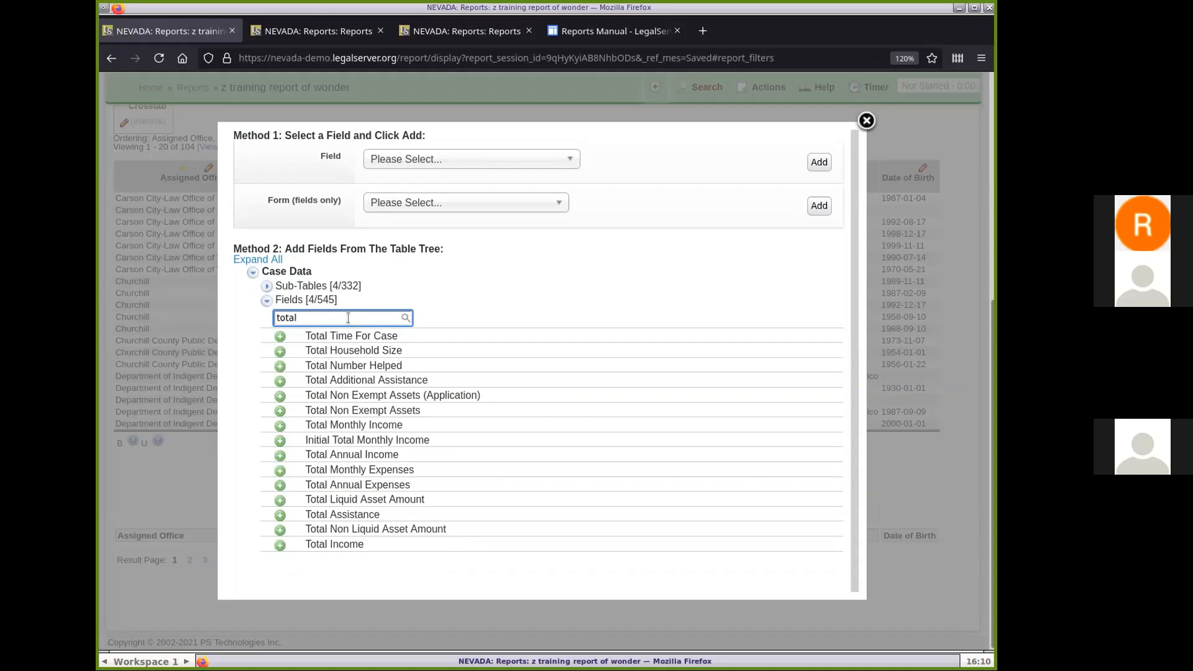
Step: Add the Total Time For Case field once and the Total Household Size field twice from the Case Data search results
click(279, 336)
click(280, 351)
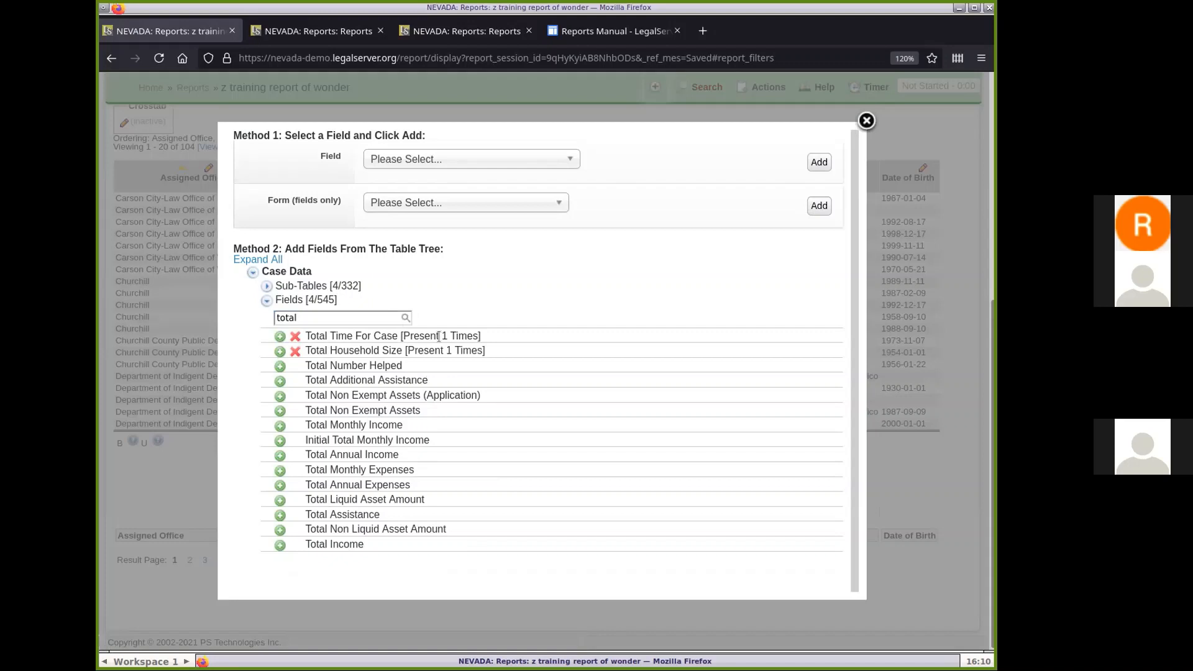
click(280, 351)
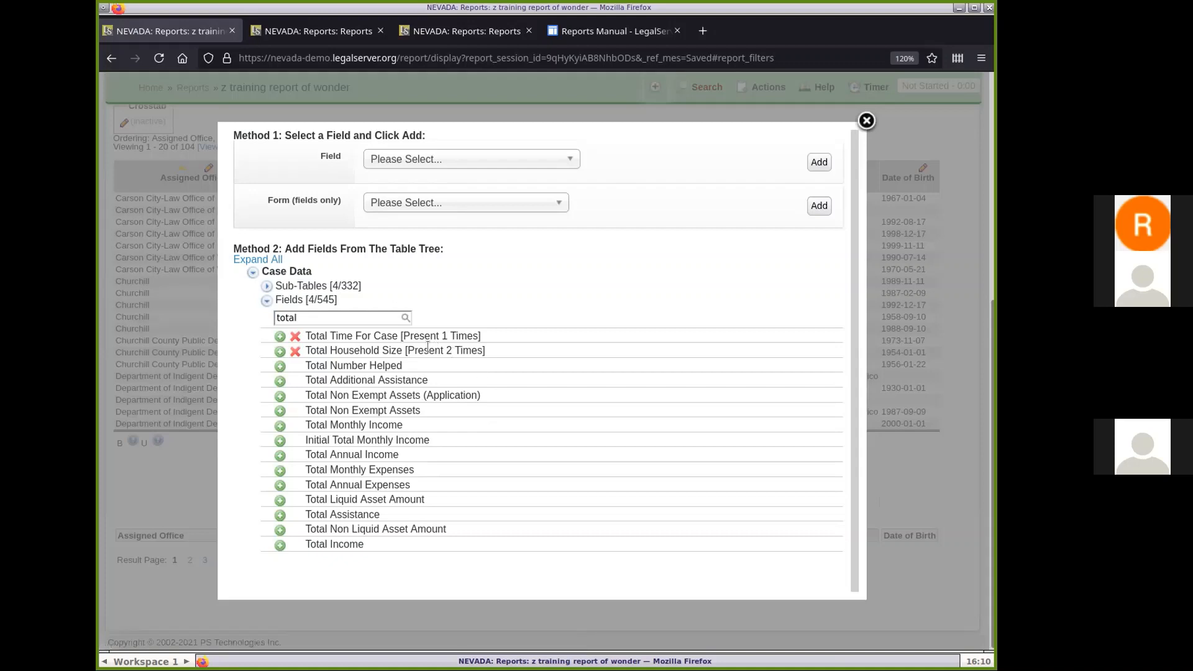
drag(427, 346, 468, 349)
Step: Remove both Total Household Size entries and the Total Time For Case field from the report
click(295, 351)
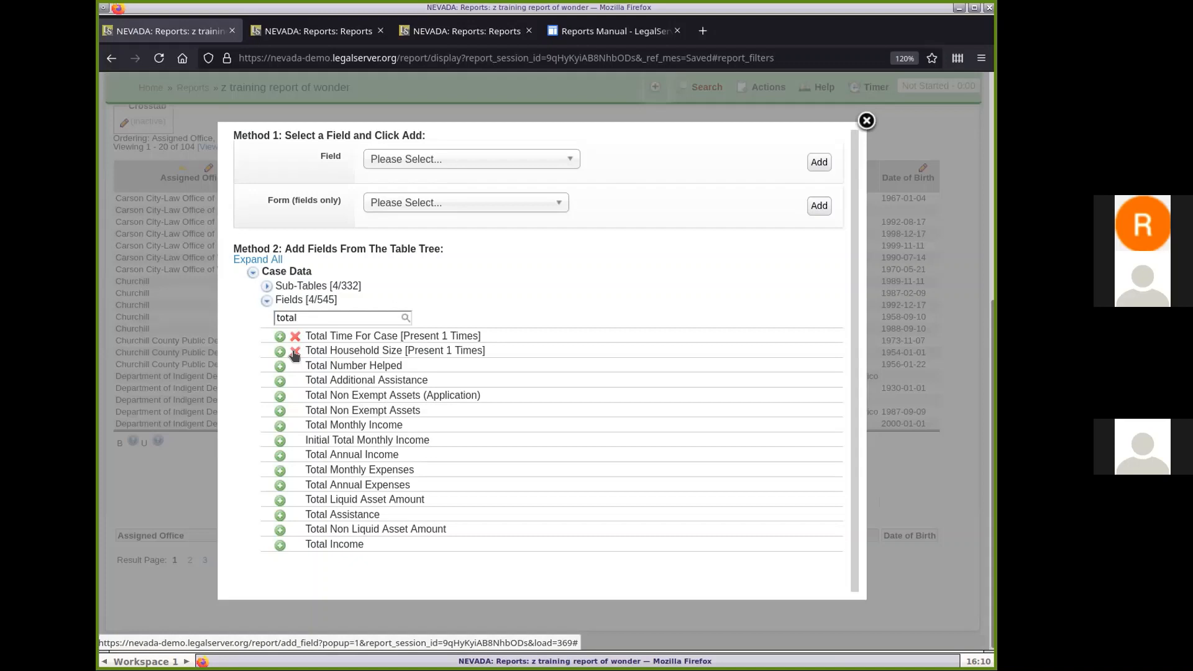
click(295, 351)
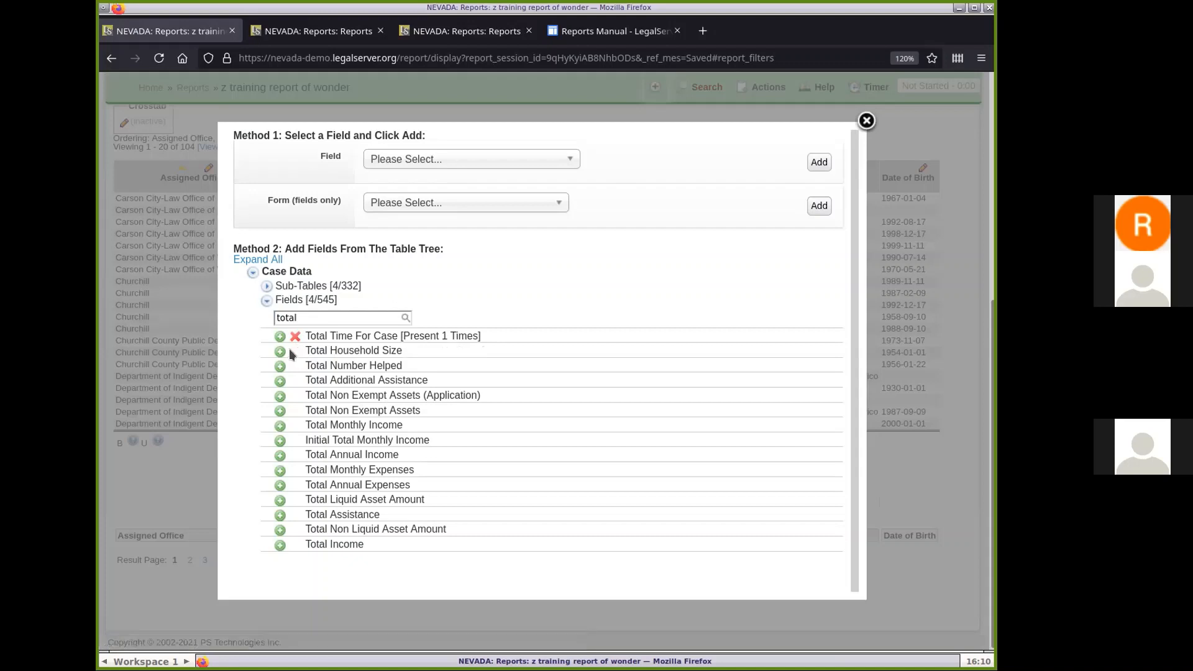
click(295, 337)
Step: Search the Case Data fields for "date cl" and remove the Date Closed field from the report
click(324, 318)
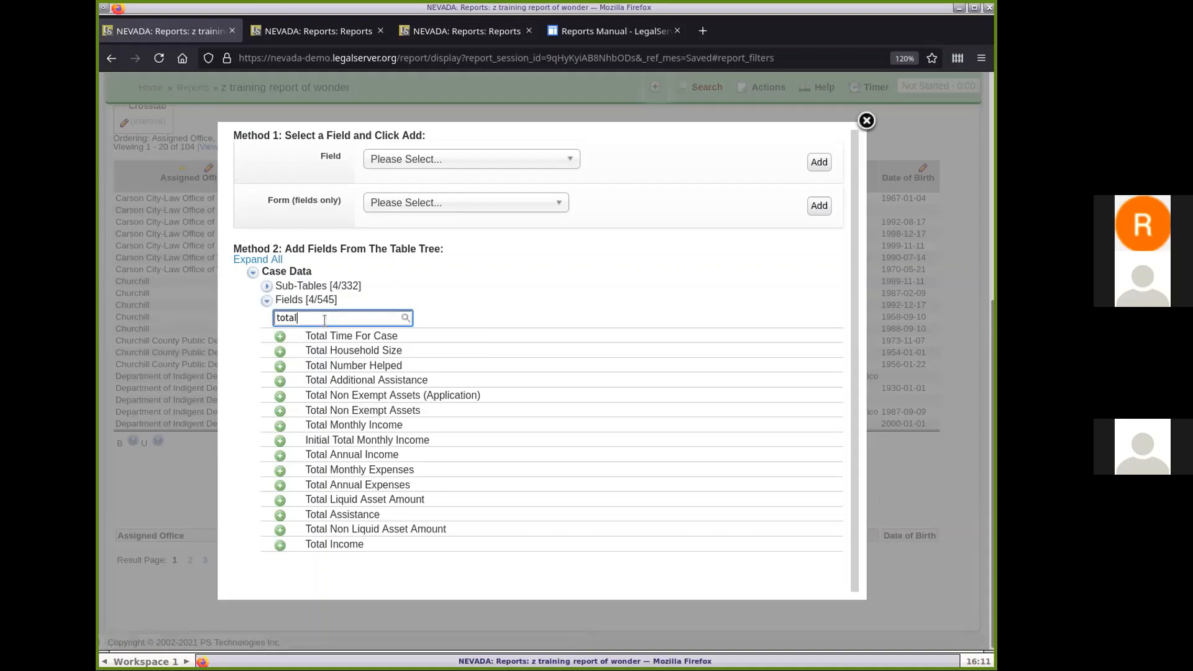
key(BackSpace)
key(BackSpace)
key(BackSpace)
key(BackSpace)
key(BackSpace)
text(dat)
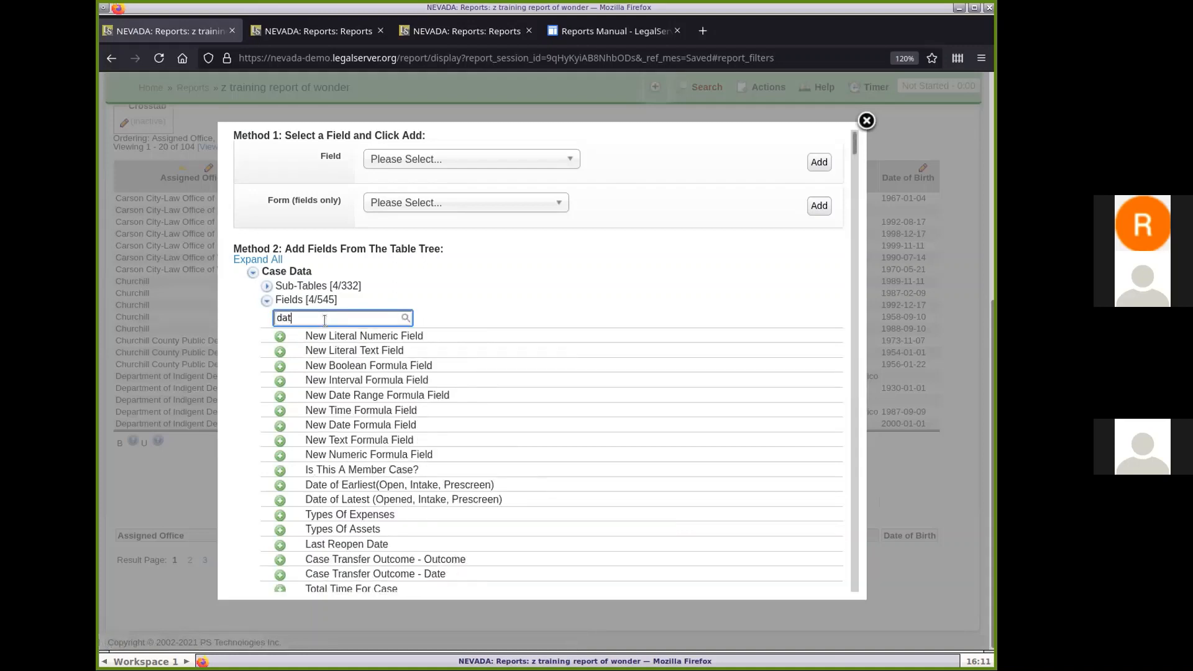
text(e cl)
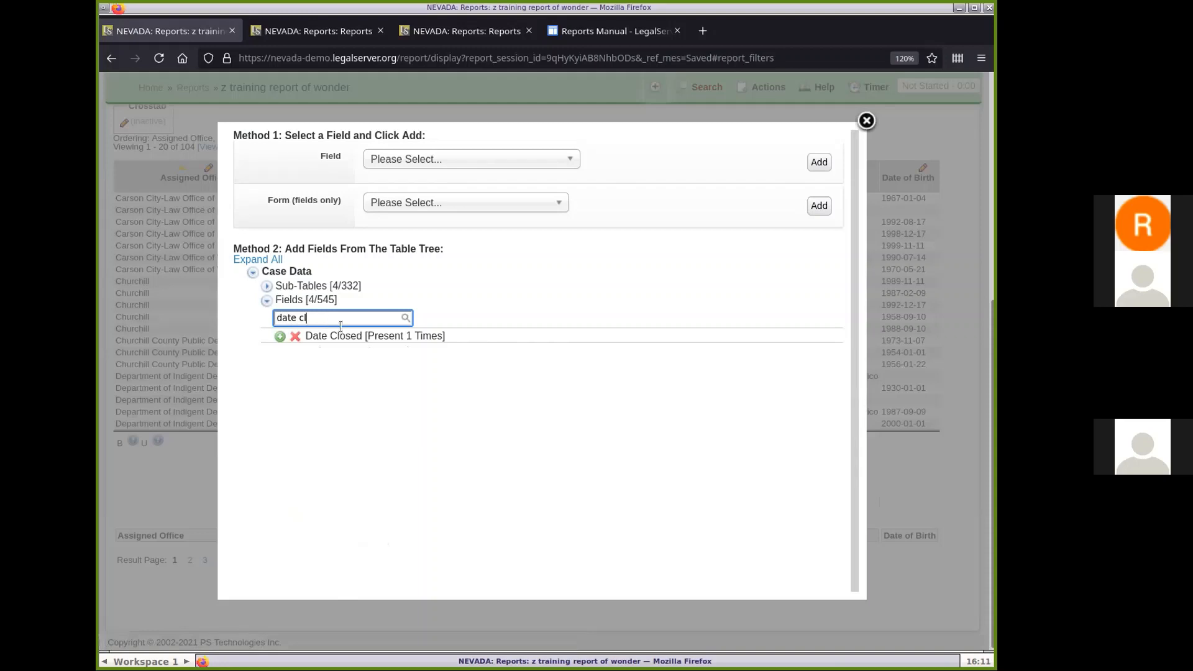
click(294, 336)
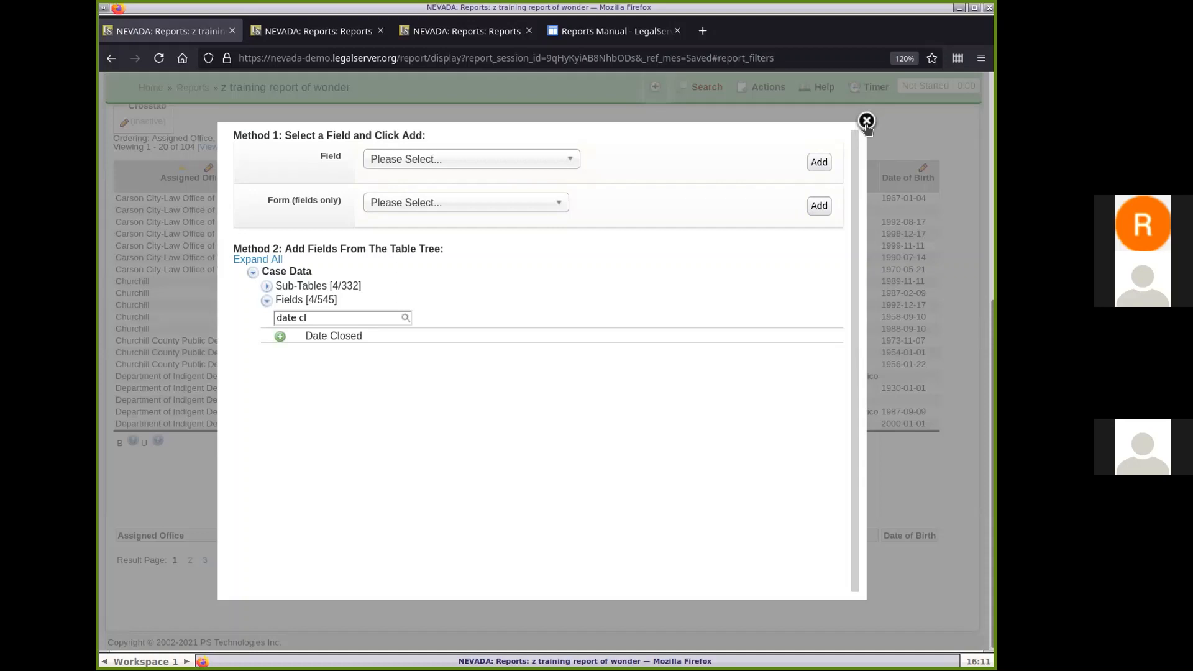
Step: Collapse the Case Data fields, expand the sub-tables and look through the sub-tables available to add
click(266, 301)
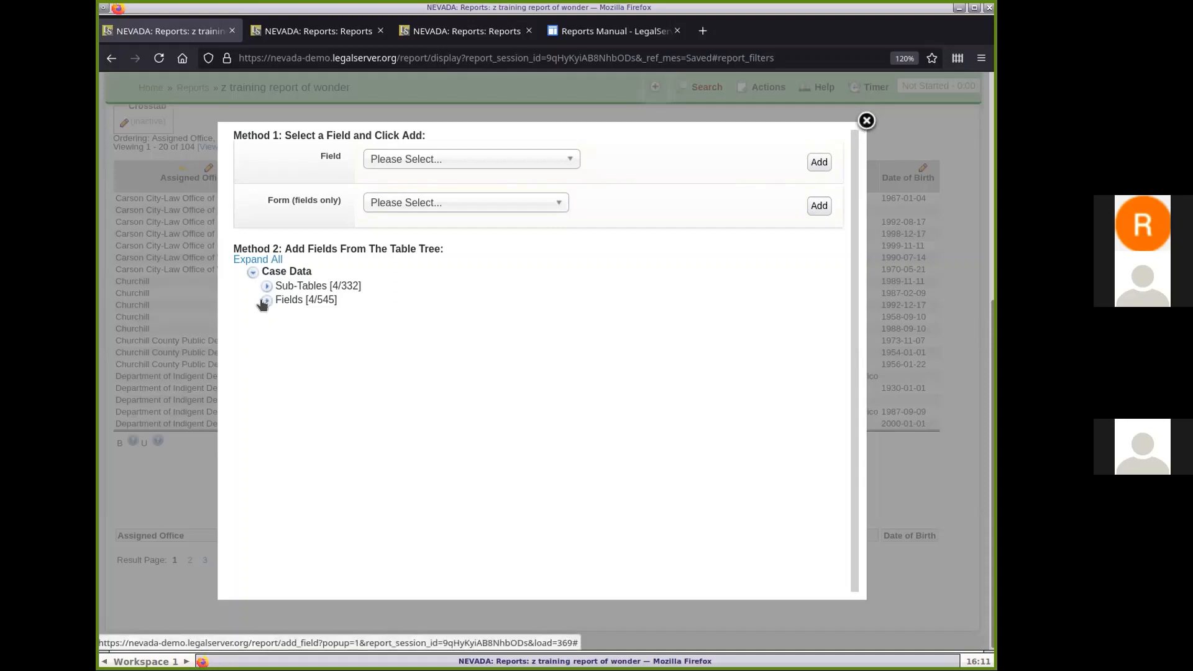
click(266, 287)
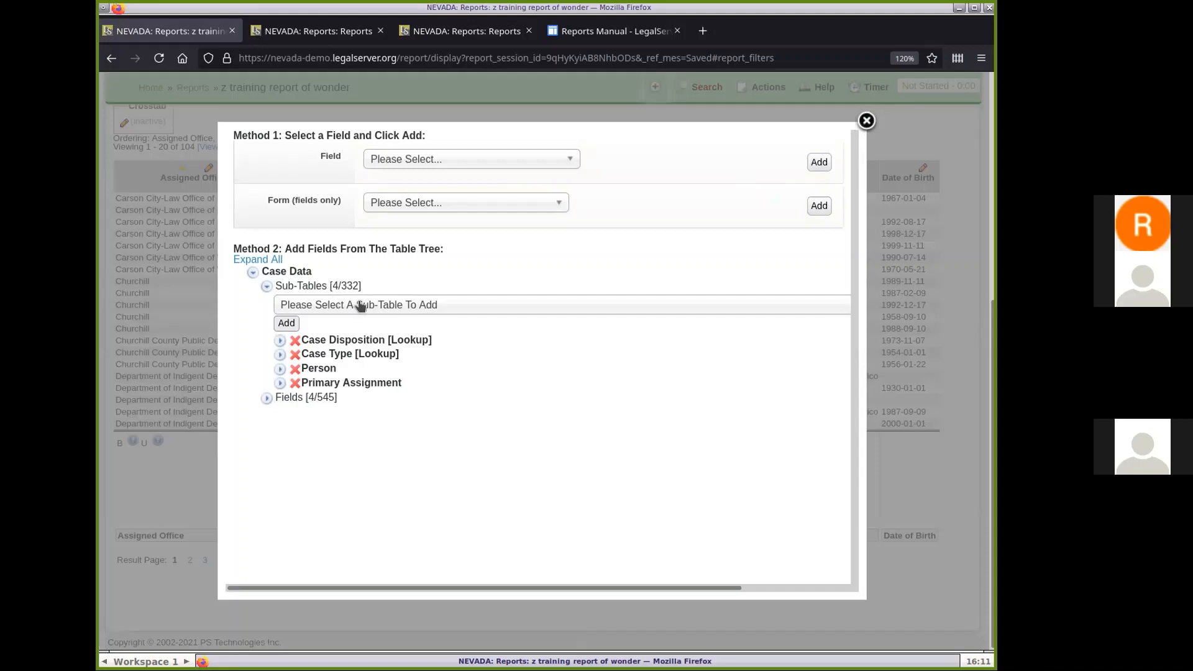
click(498, 309)
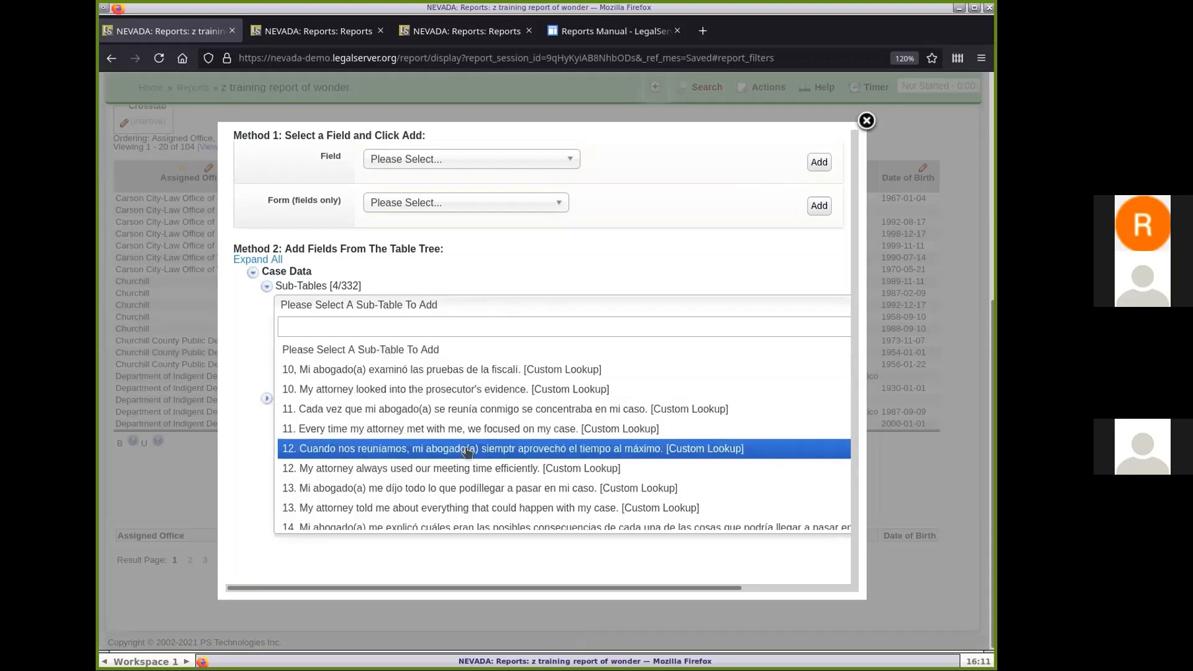
scroll(467, 452, down, 10)
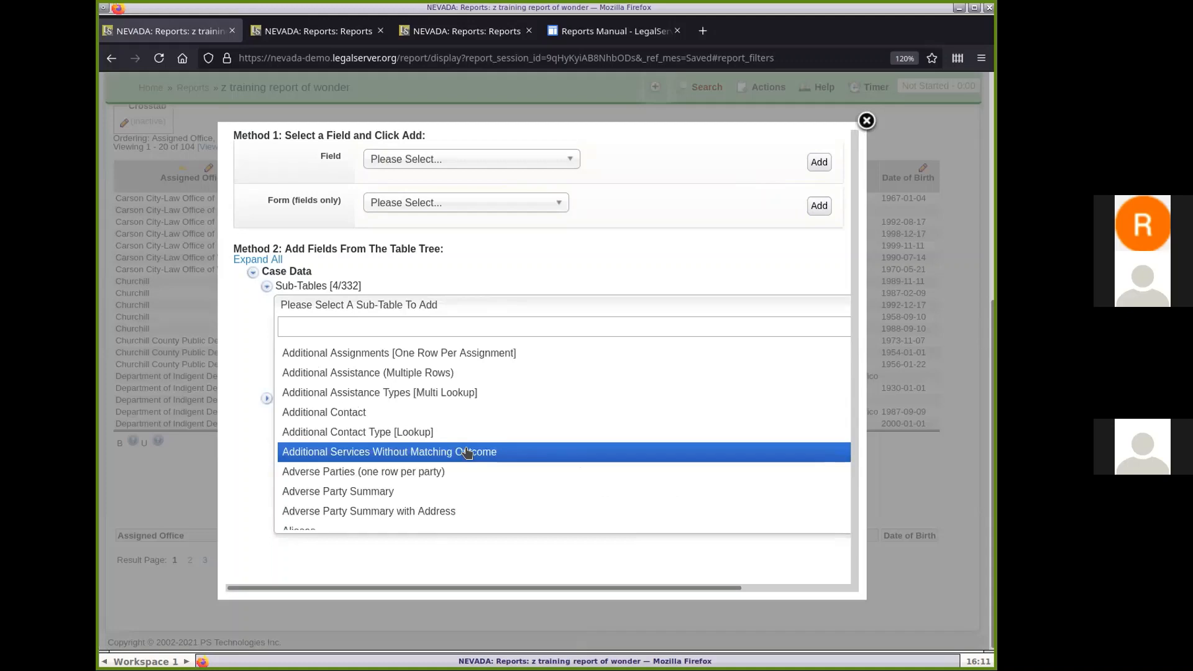
scroll(468, 451, up, 10)
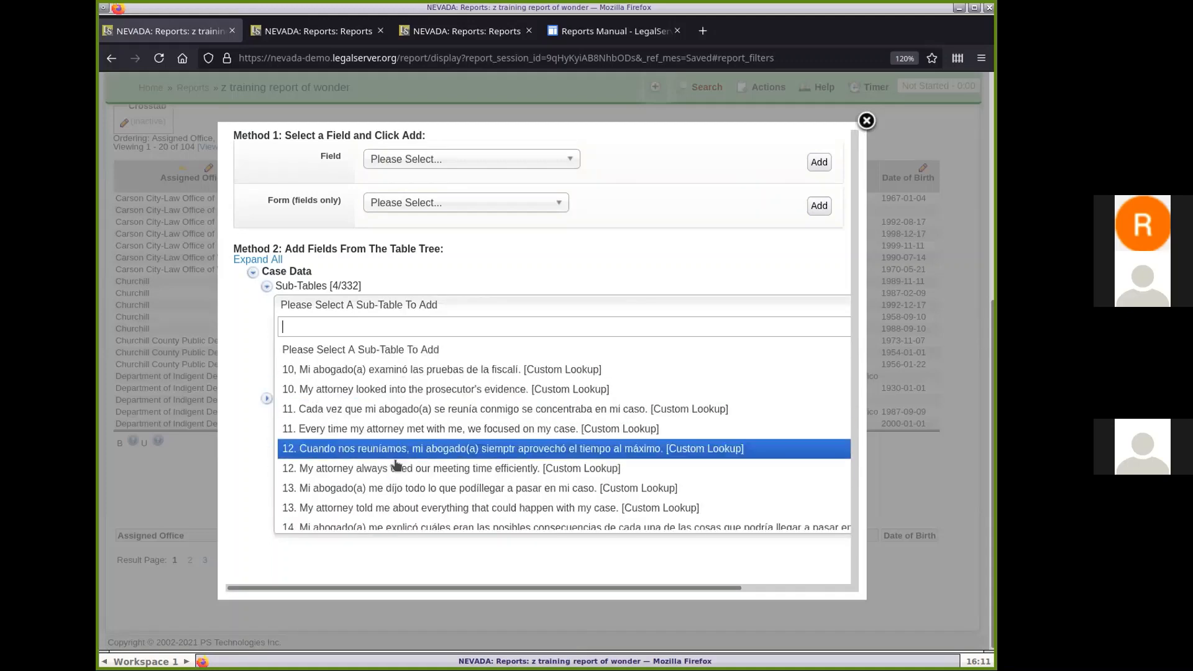
scroll(439, 421, down, 10)
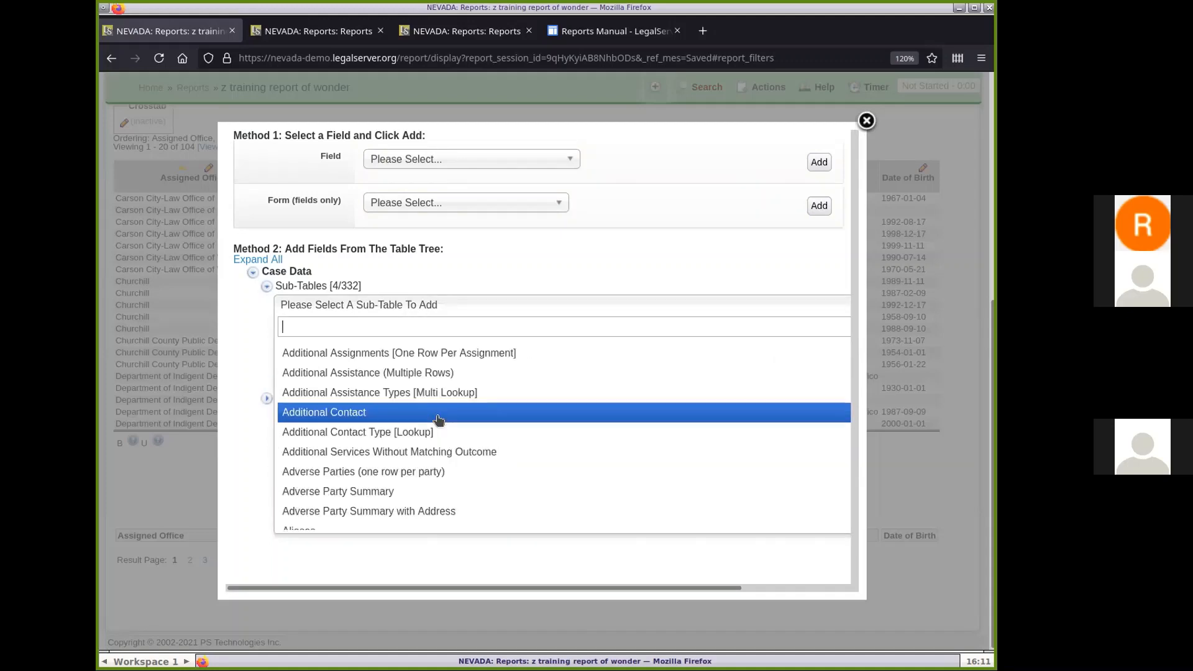
scroll(438, 420, down, 12)
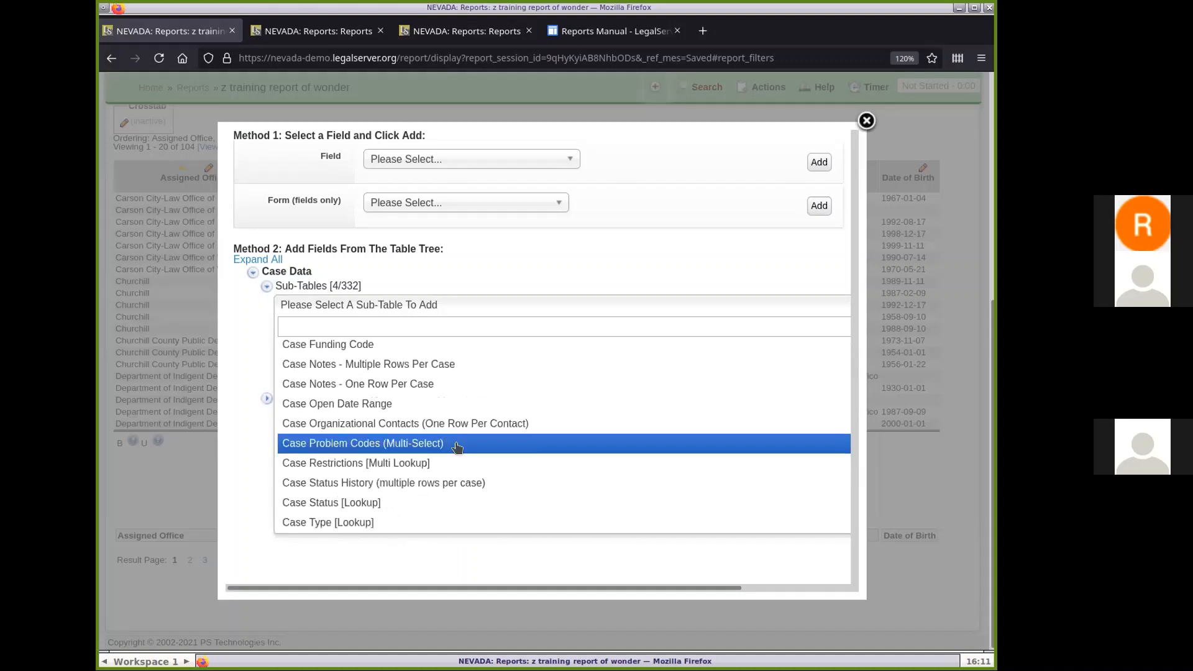
scroll(497, 386, down, 5)
scroll(497, 387, down, 15)
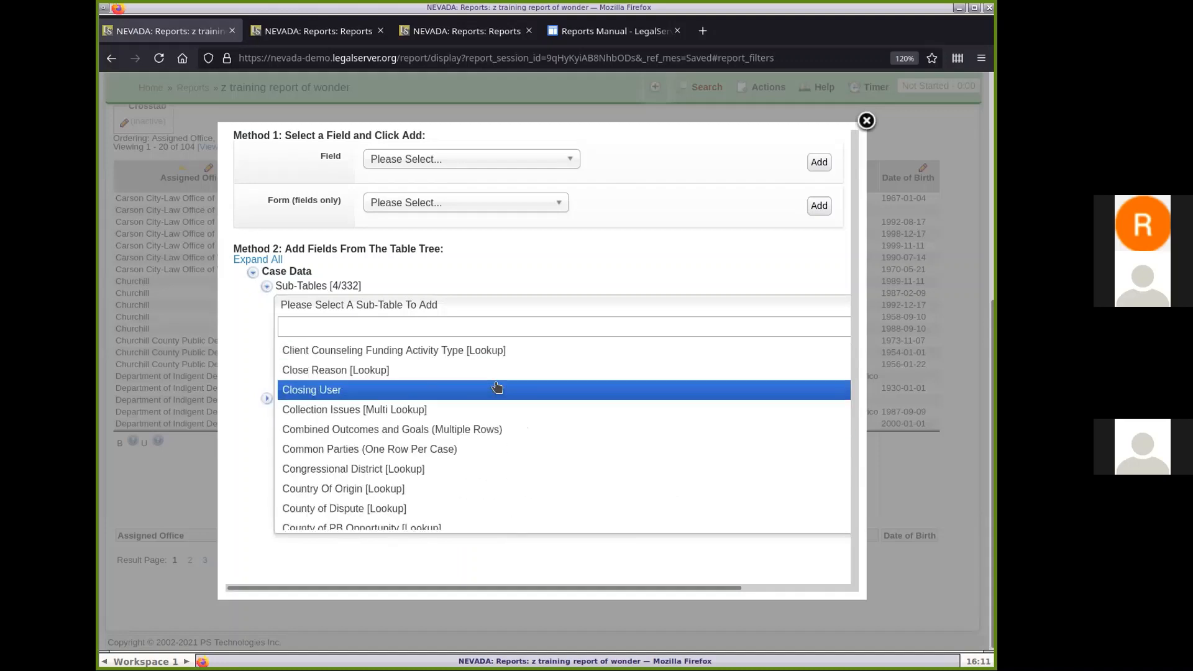
scroll(495, 387, down, 5)
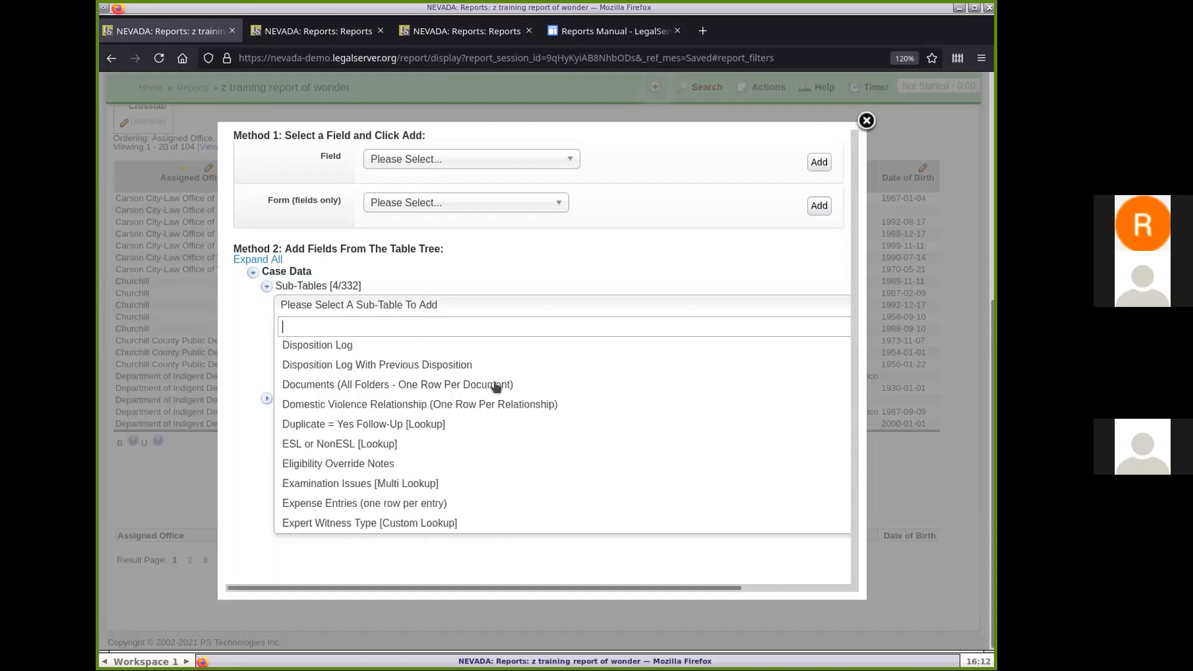
Step: Search the Case Data sub-table choices for "case fun", and clear the search
click(476, 308)
click(476, 309)
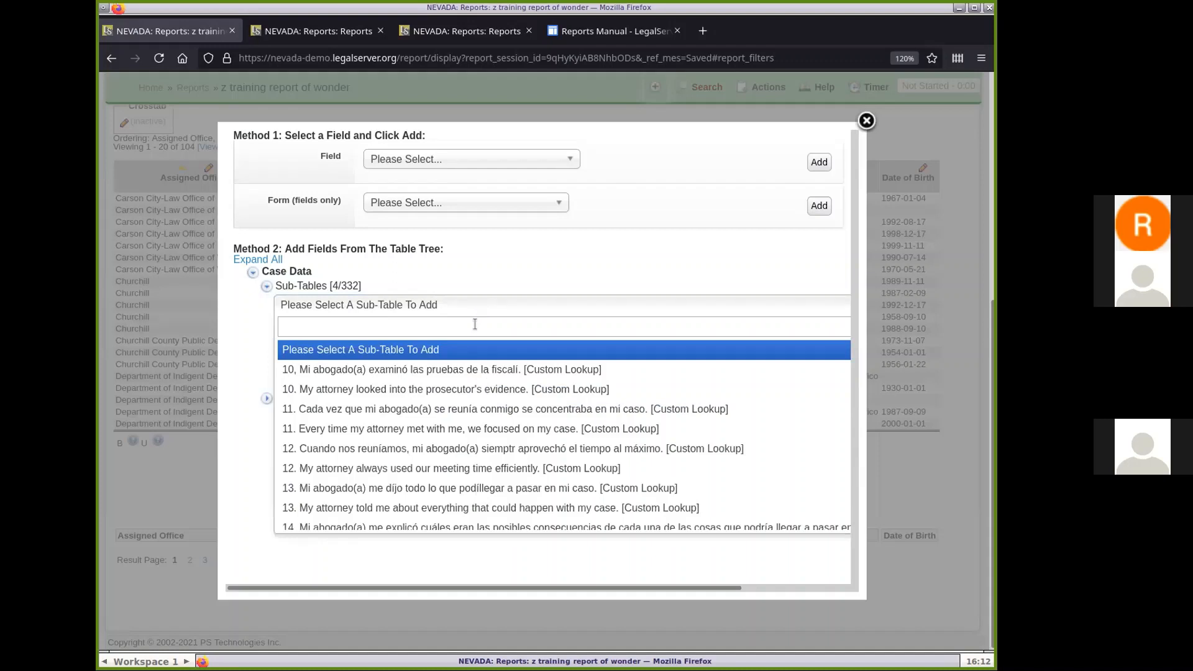
text(case fun)
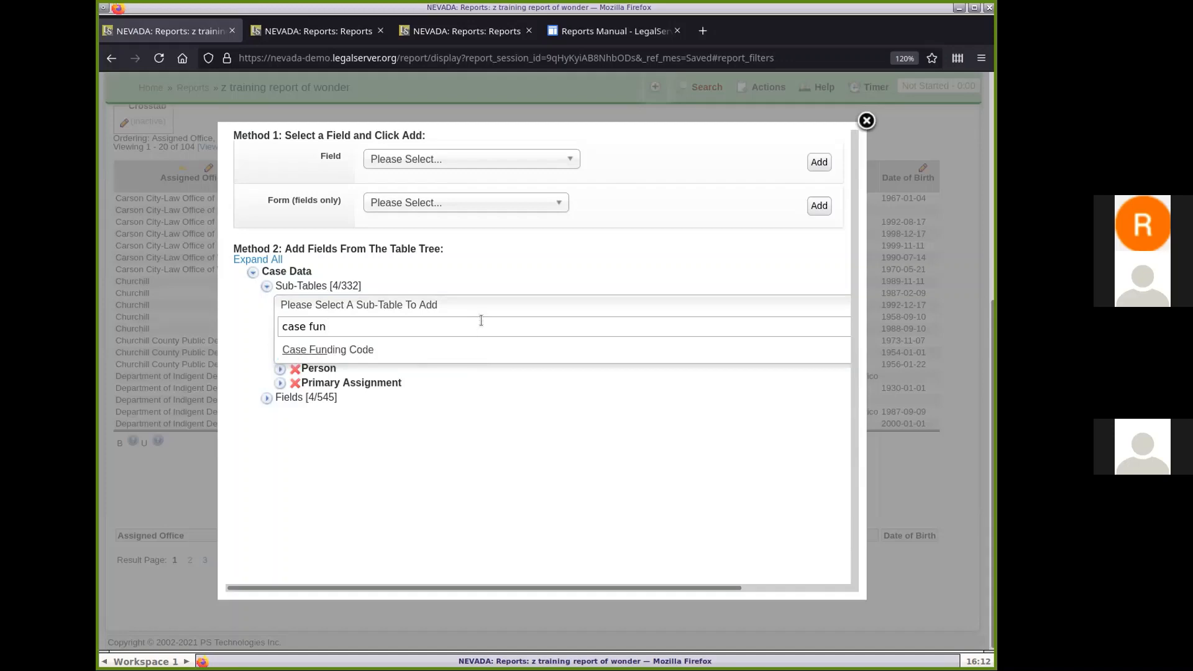
key(BackSpace)
key(BackSpace)
key(BackSpace)
key(BackSpace)
key(BackSpace)
key(BackSpace)
key(BackSpace)
key(BackSpace)
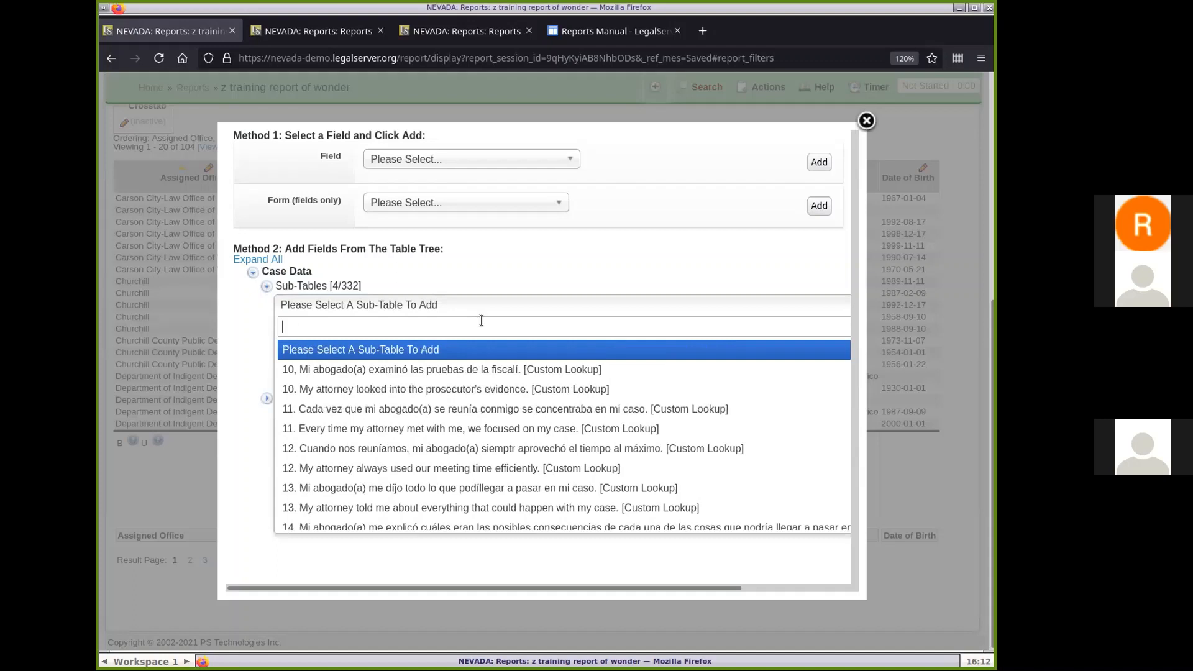
Step: Find "timek" among the sub-tables and add Timekeeping (Multiple Rows Per Case/Matter) to Case Data
text(timek)
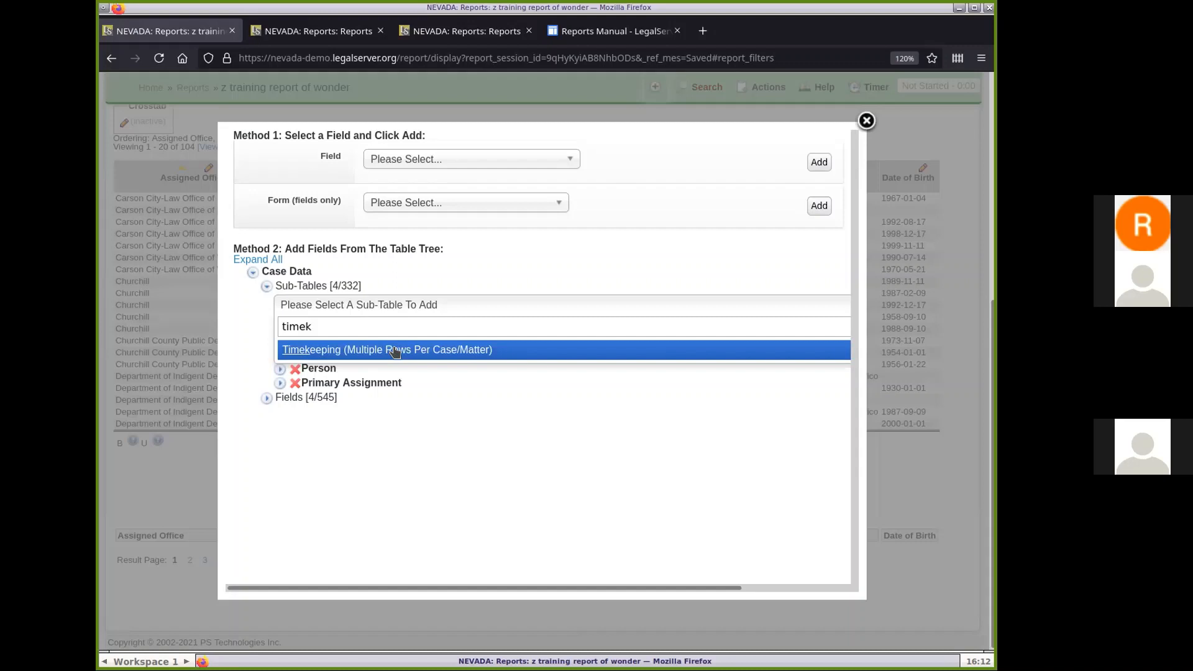
click(395, 351)
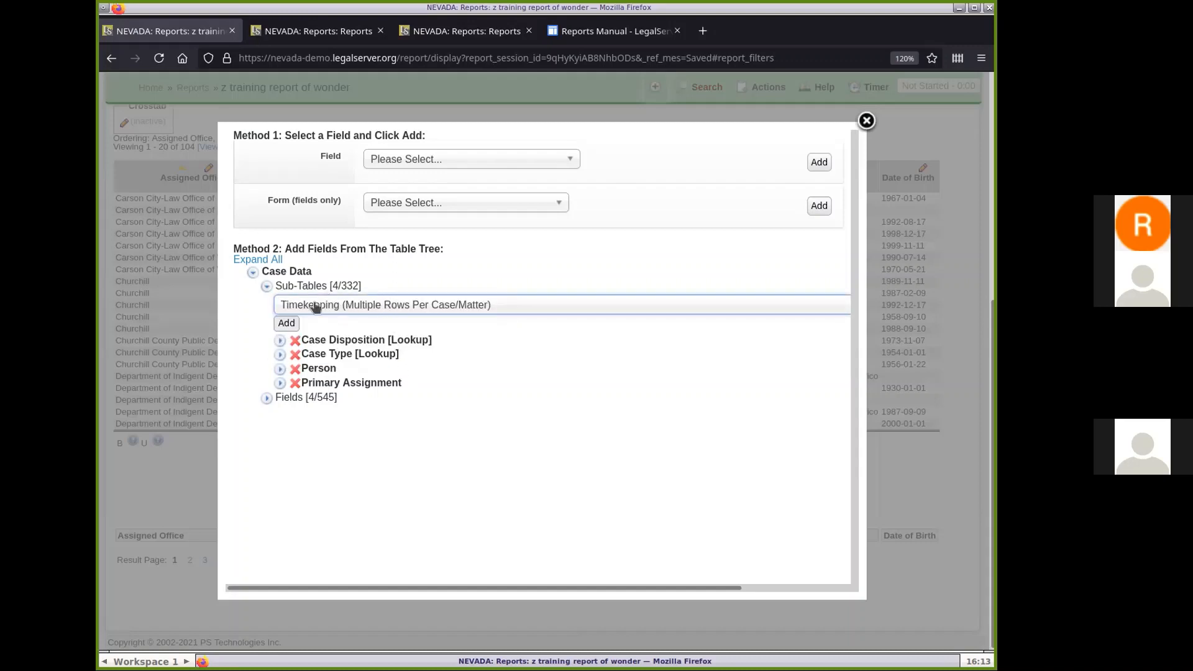
click(284, 324)
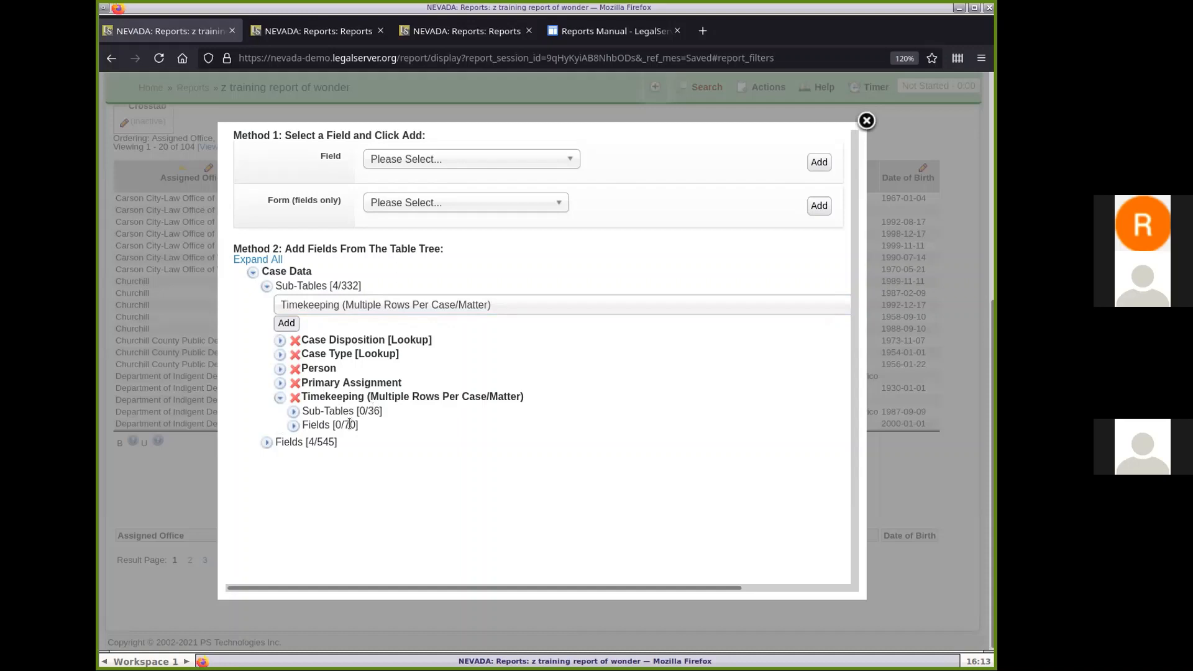
Step: Search the Timekeeping sub-table's fields for "time sp", add Time Spent to the report, and collapse the field list
click(293, 426)
click(367, 442)
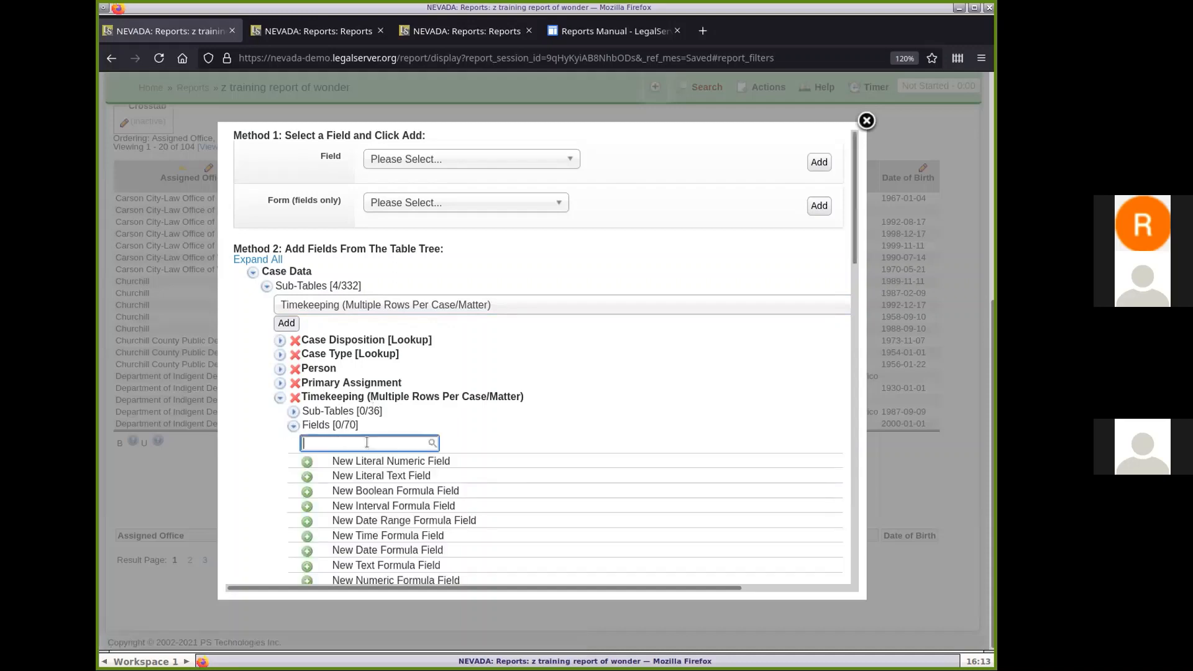
text(time)
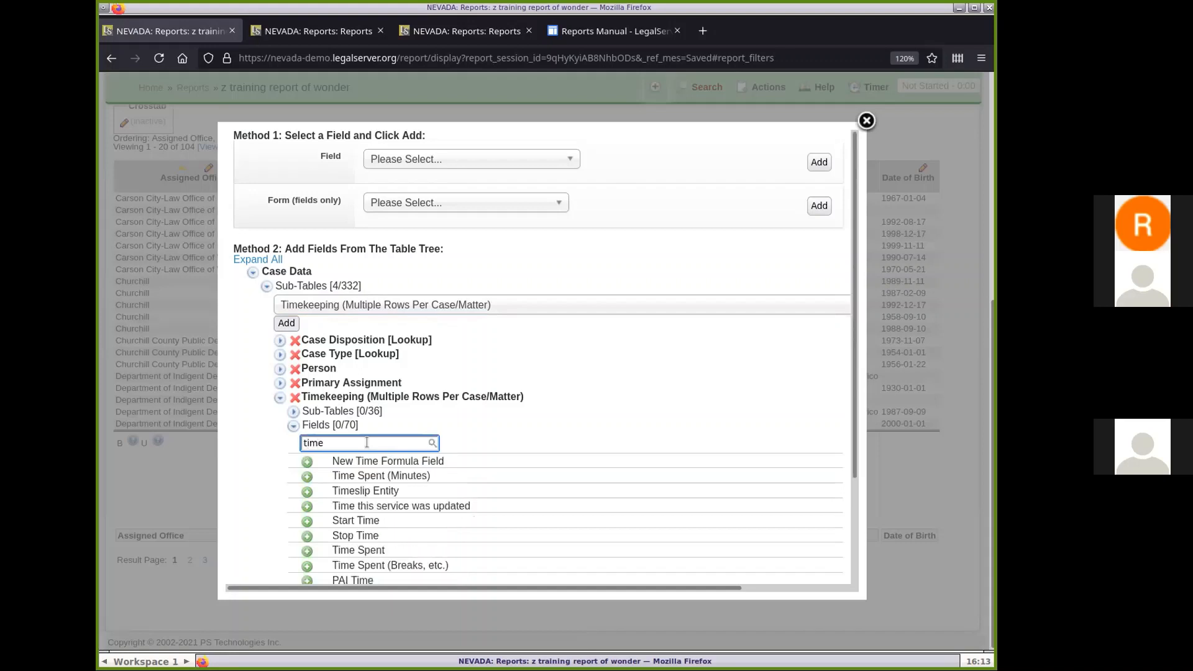
text( sp)
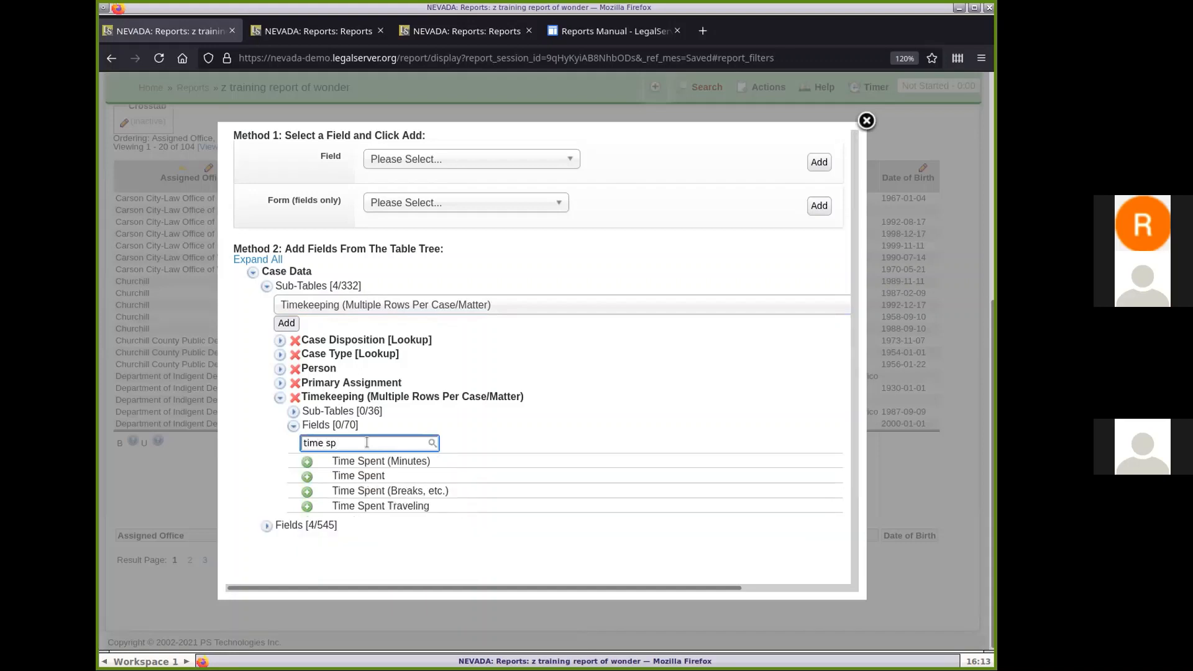
click(307, 476)
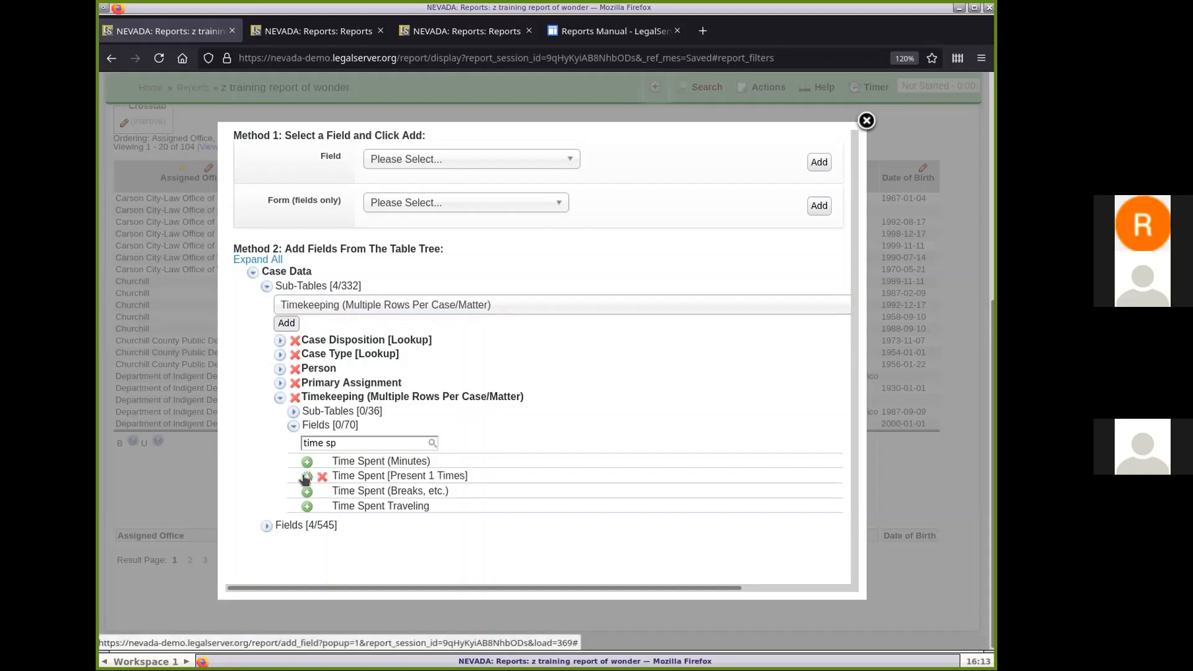
click(293, 426)
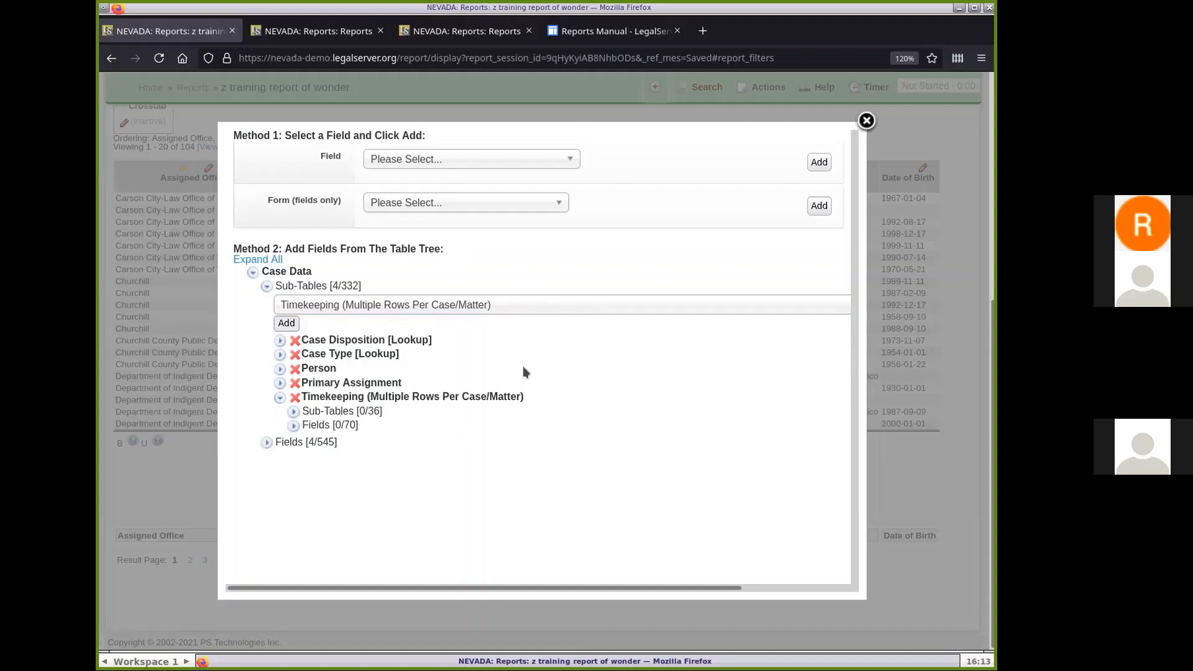
Step: Close the add-fields dialog and reload the report's stale results
click(859, 118)
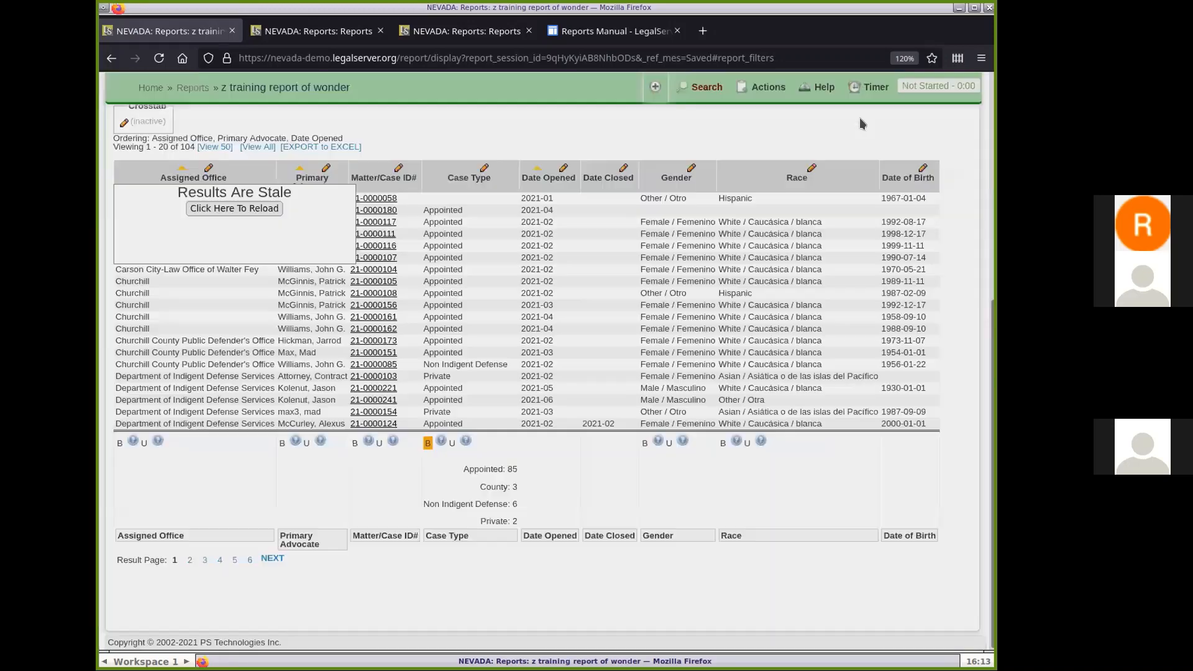
scroll(447, 383, up, 3)
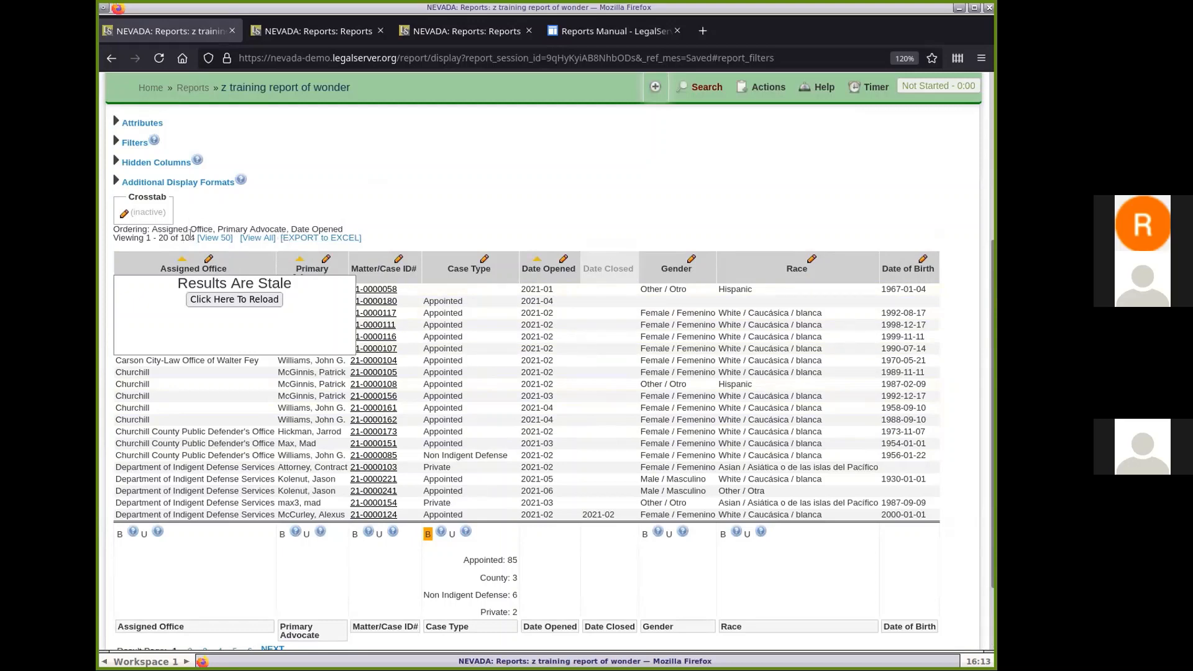
click(230, 300)
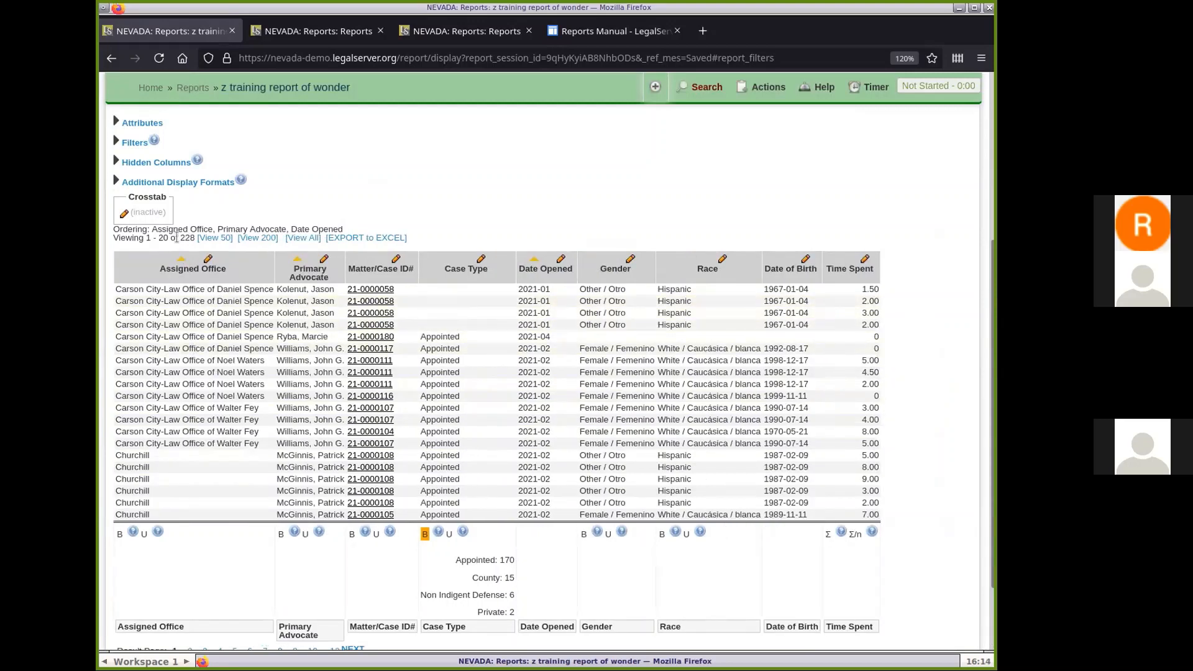
drag(180, 238, 192, 237)
click(513, 175)
Step: Open the first listed case in a separate browser tab, examine its Timeslips, and return to the report
right_click(371, 301)
click(415, 311)
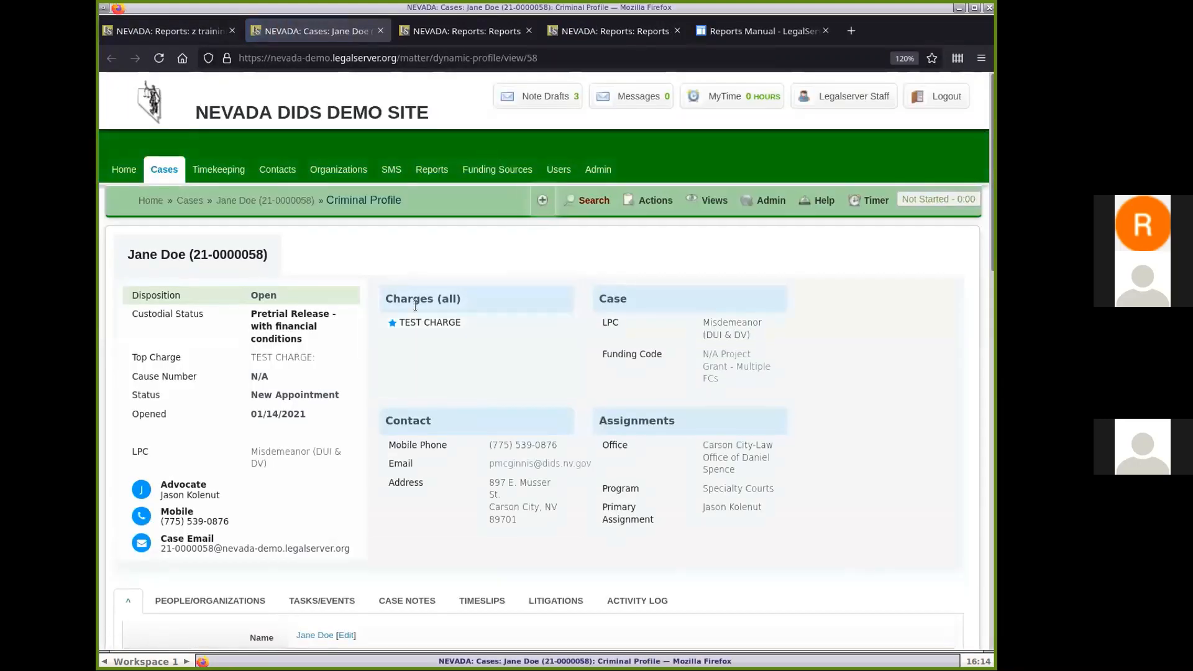
scroll(482, 405, down, 5)
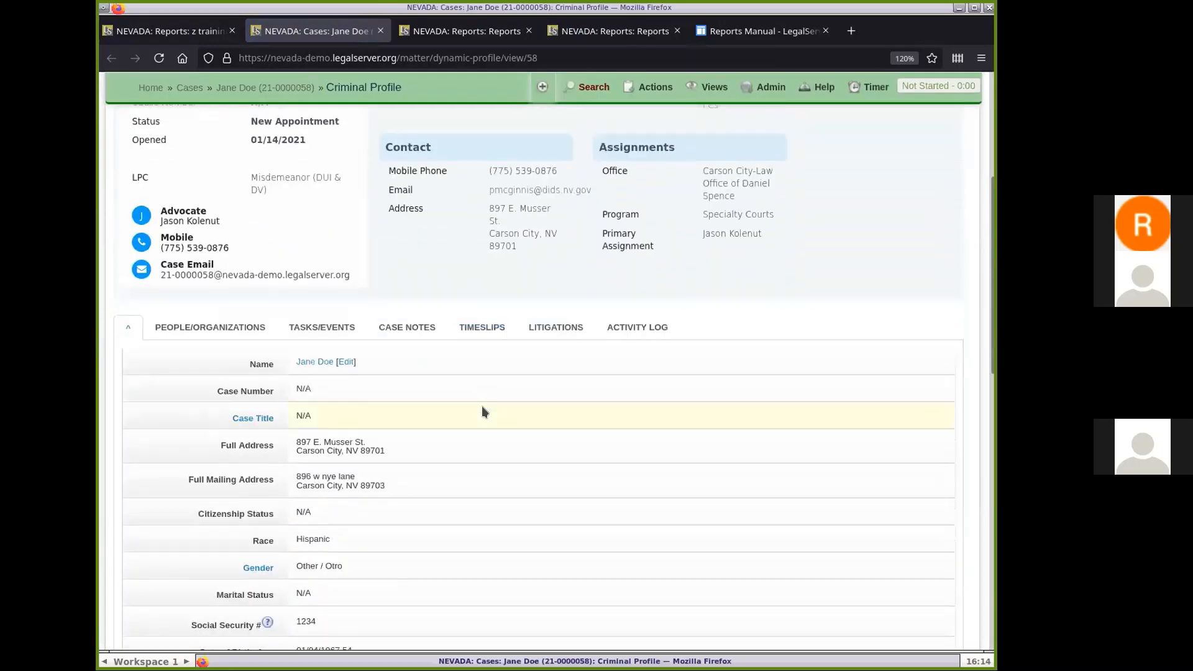
click(480, 327)
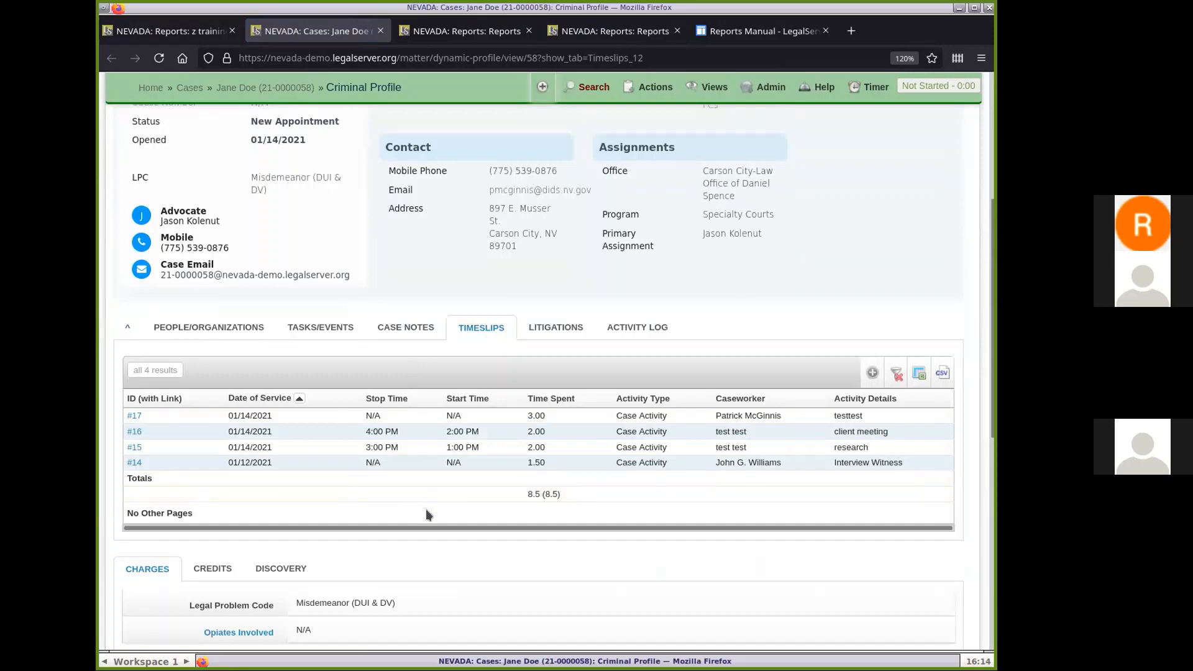
click(380, 31)
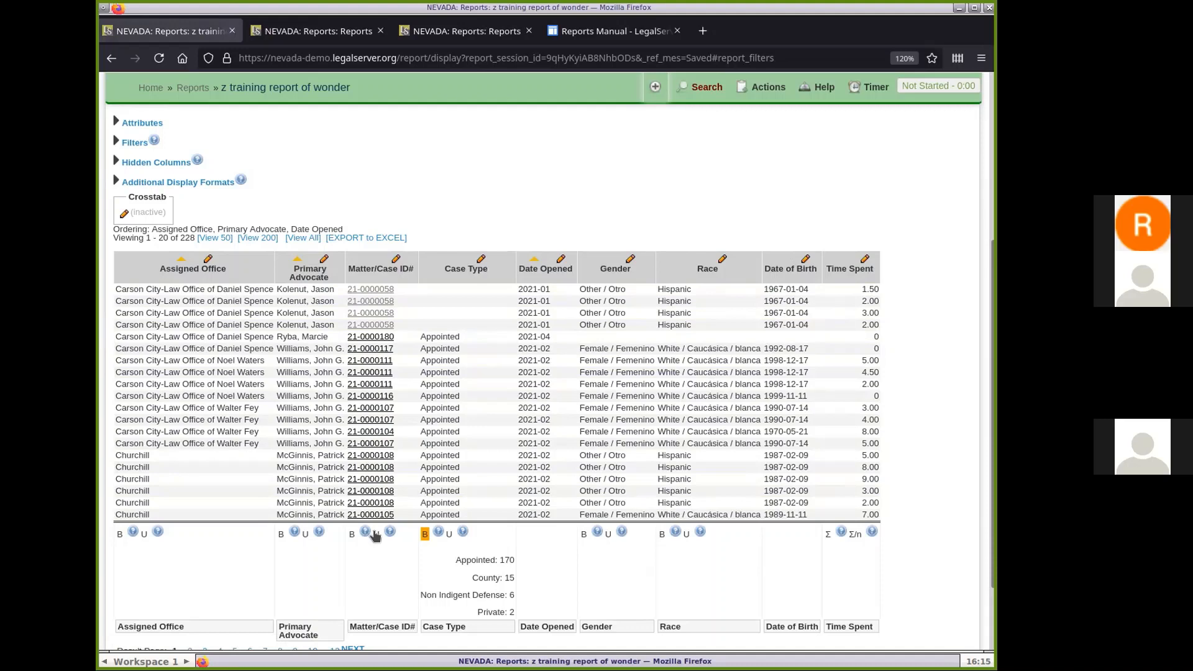
Step: Show the unique count for Matter/Case ID#, and set the Time Spent column's aggregate to Sum, applying it with a report refresh
click(375, 534)
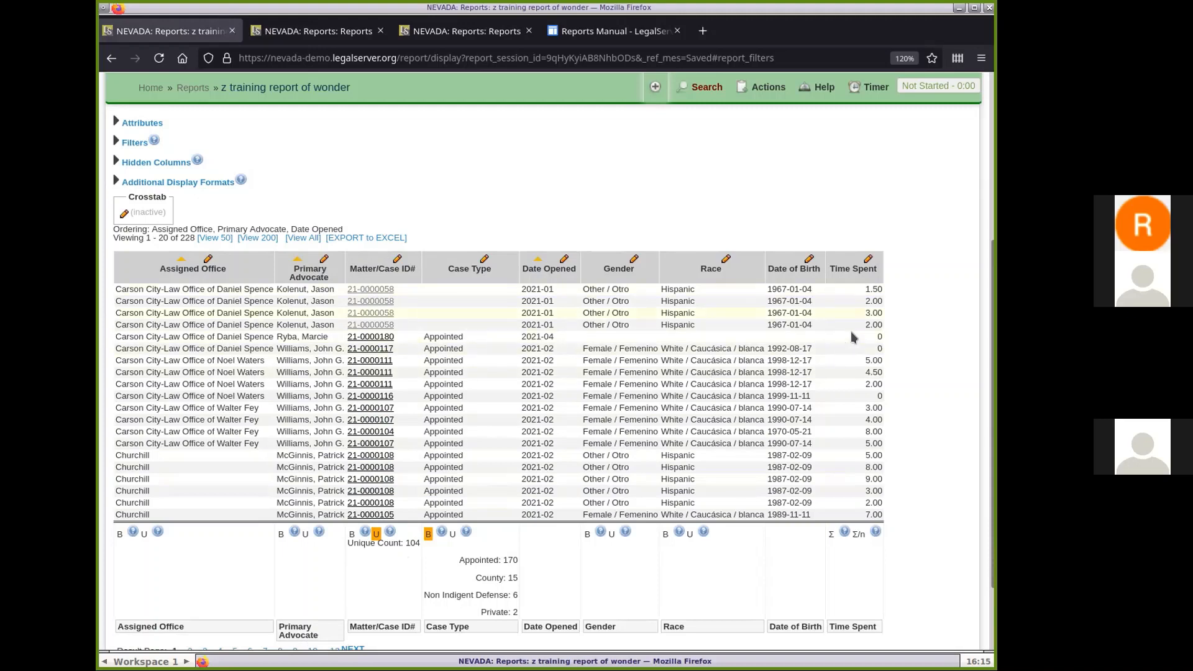
click(868, 261)
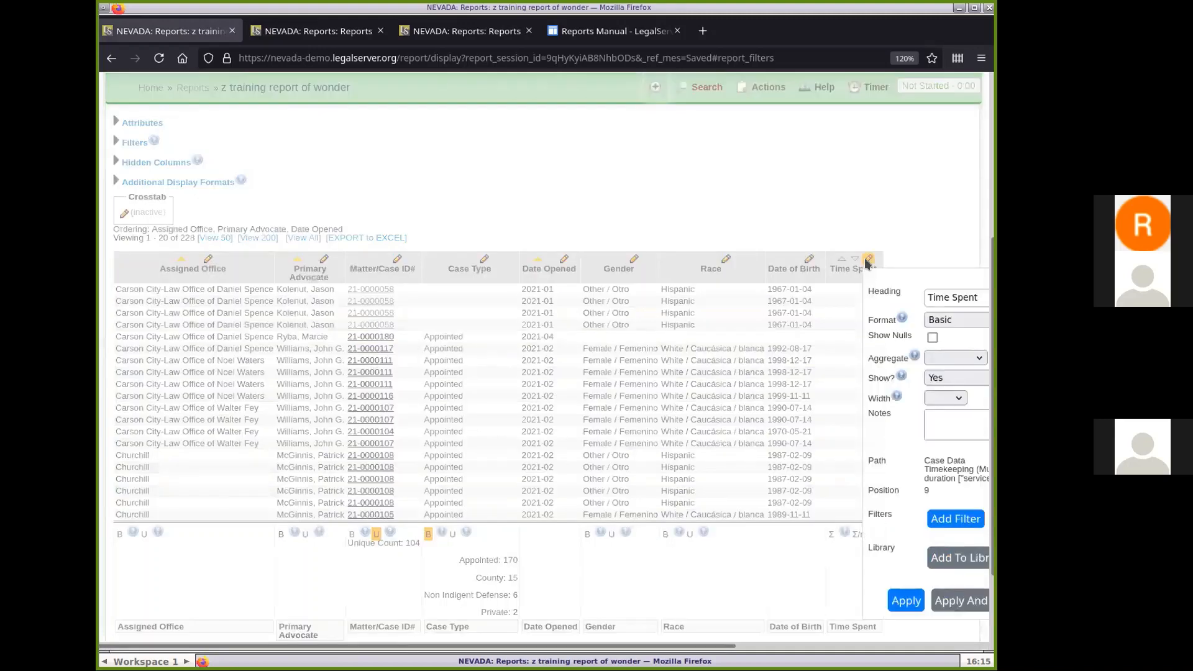
scroll(622, 646, right, 1)
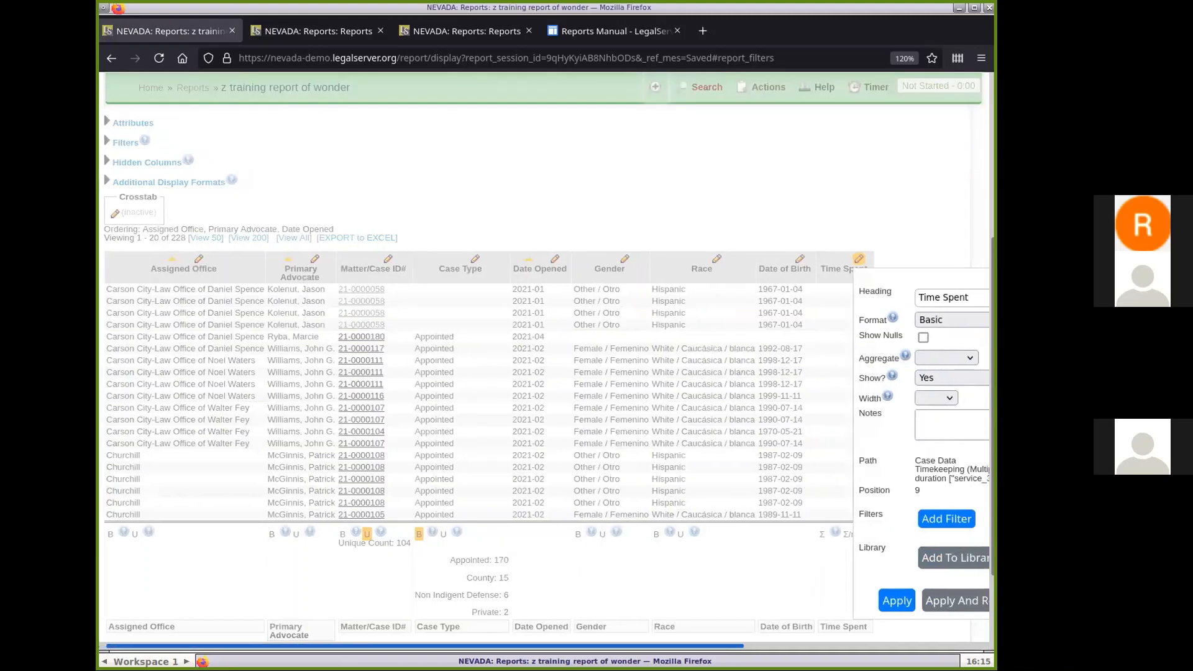
scroll(622, 646, right, 10)
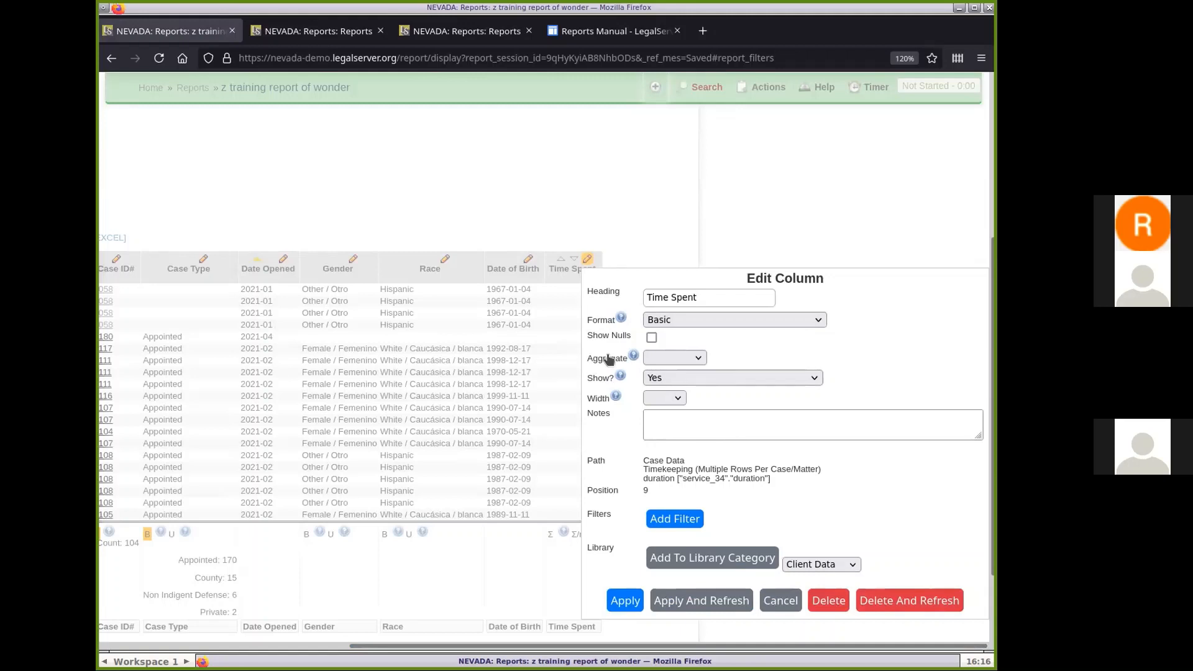
click(679, 359)
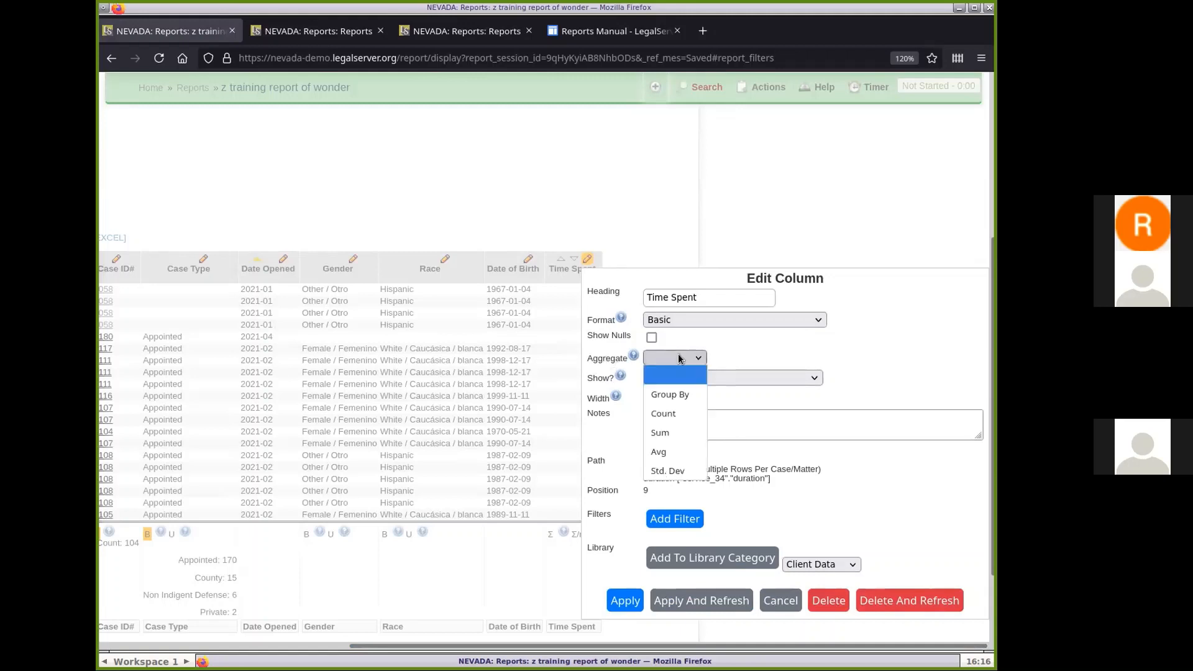
click(676, 434)
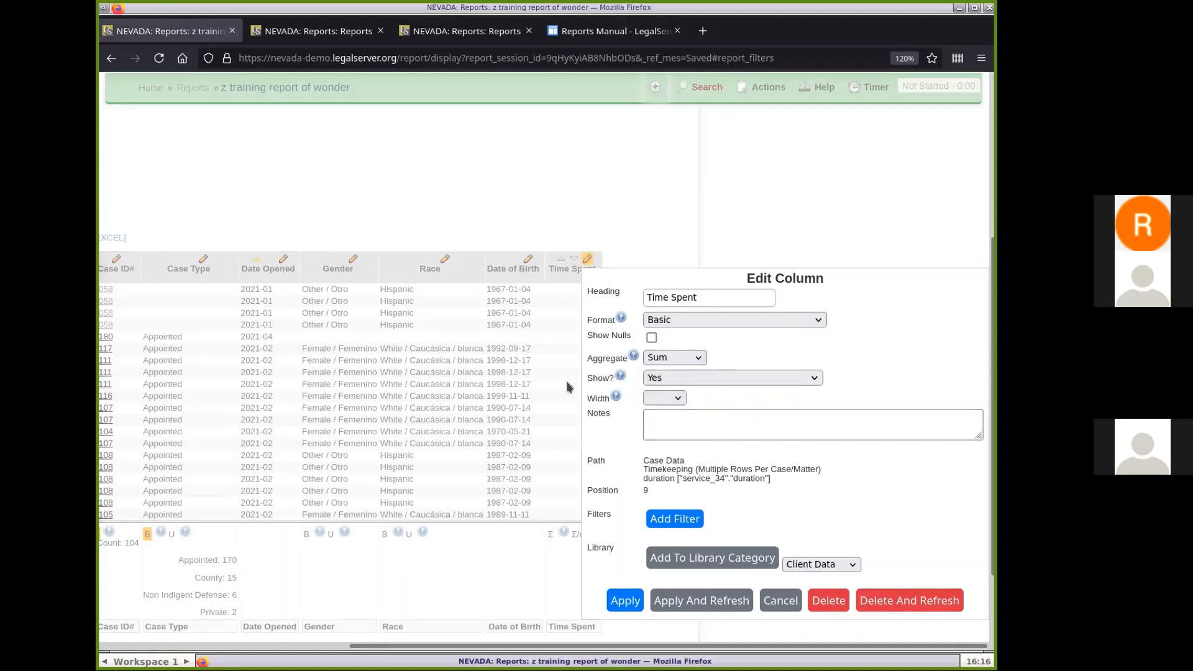
click(683, 599)
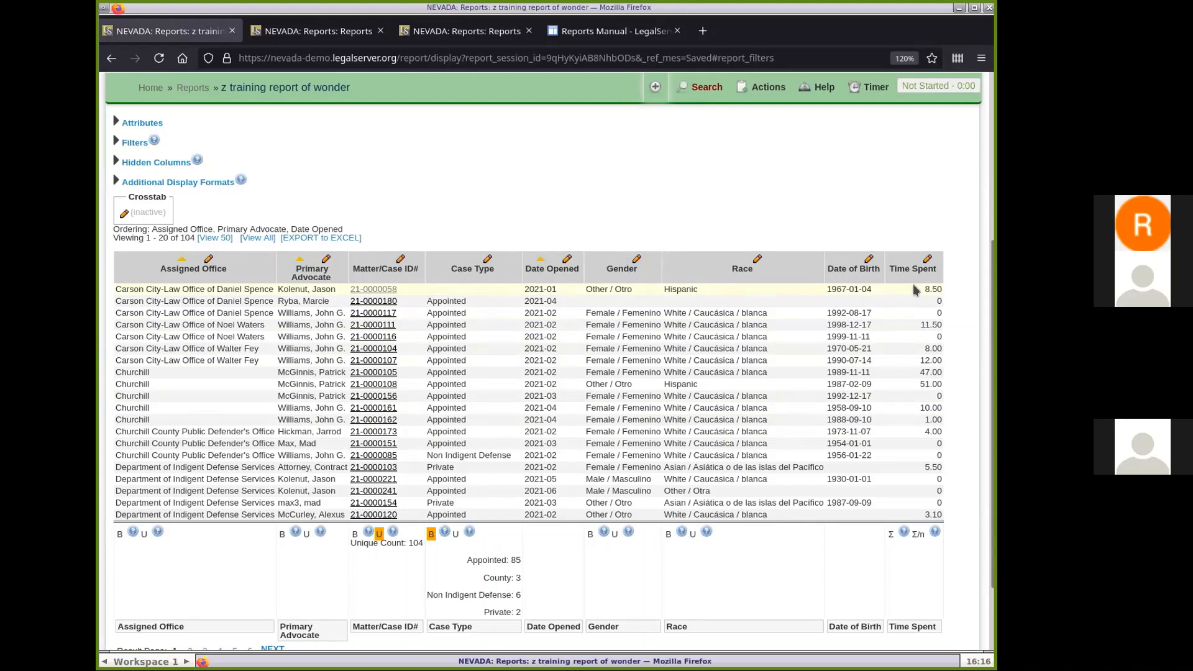
Step: Open Advanced Add Columns and examine the fields and sub-tables already in use under Case Data's Person sub-table
scroll(627, 326, up, 3)
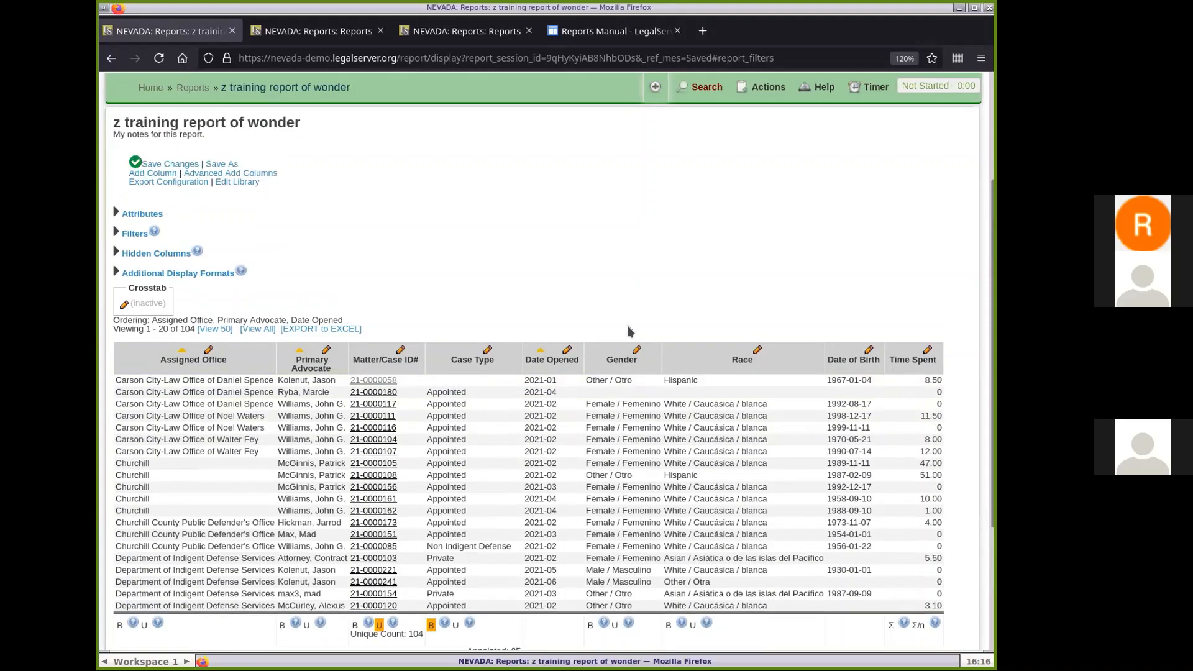
scroll(629, 331, up, 3)
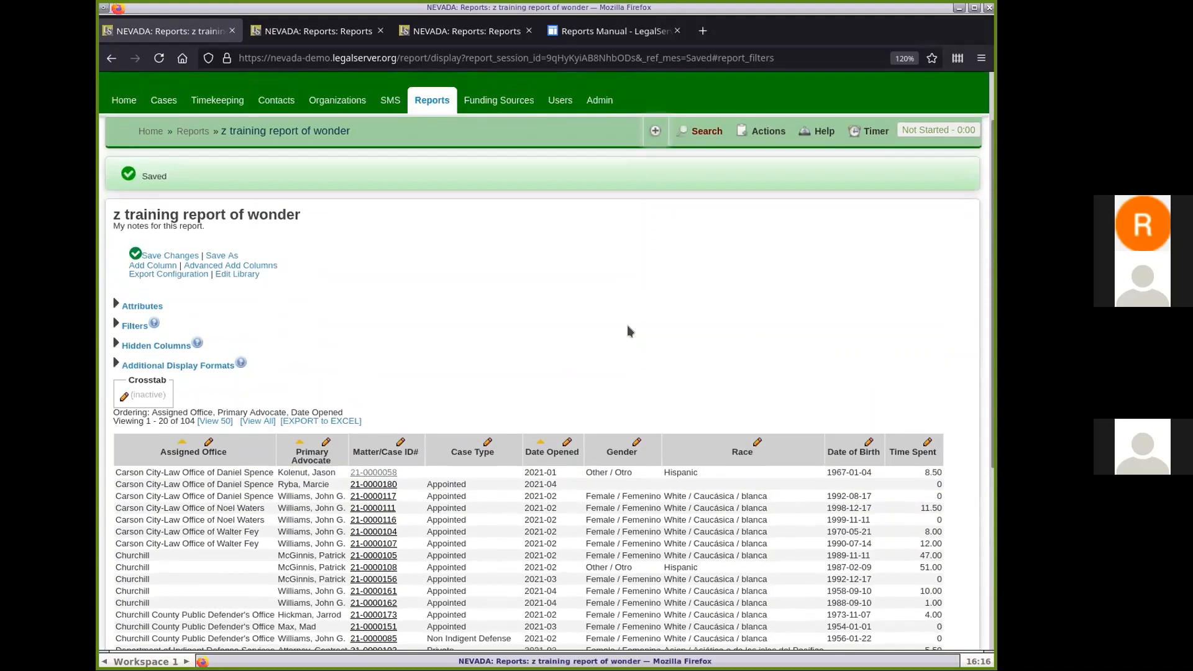
click(270, 267)
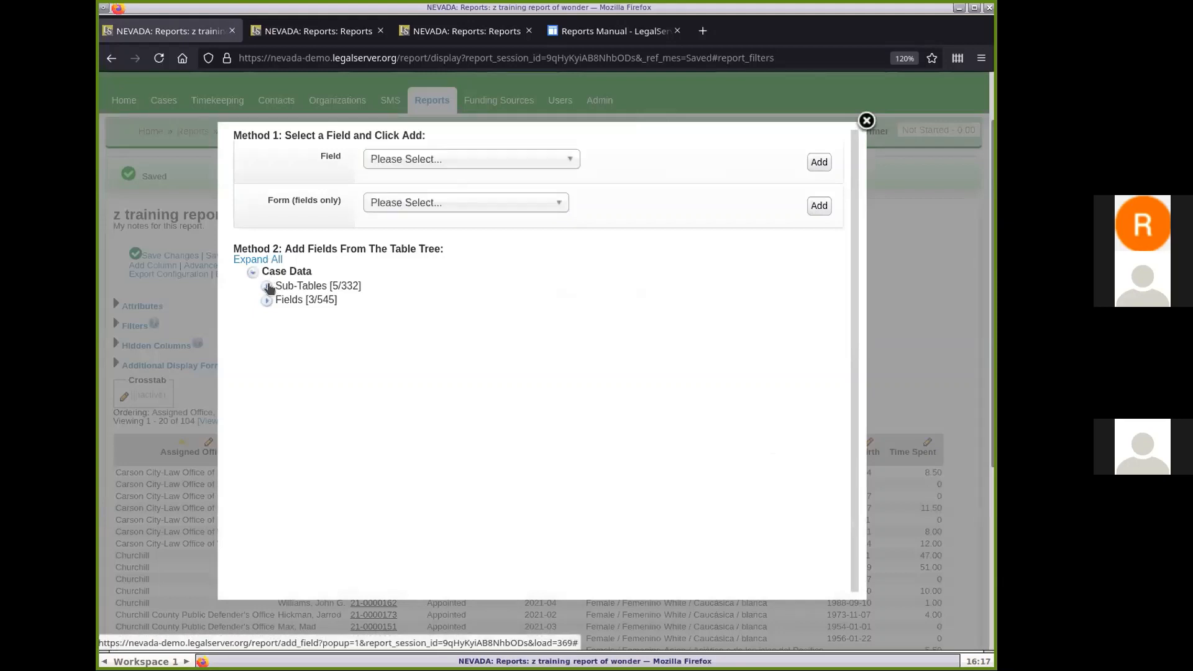
click(265, 287)
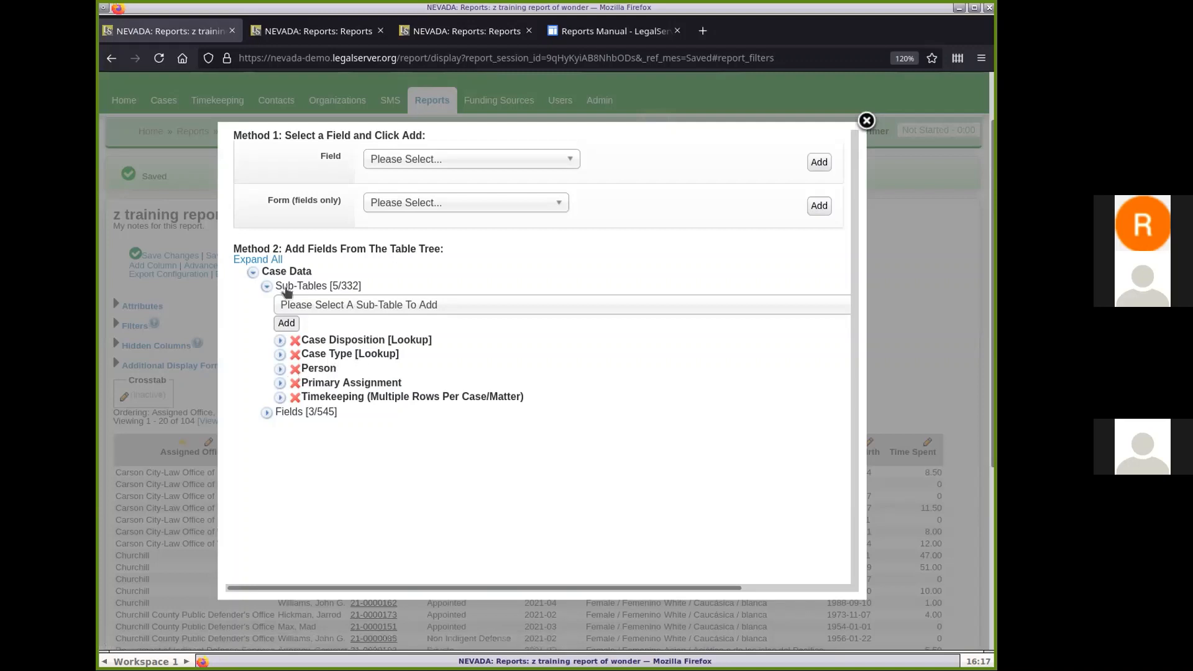
click(279, 368)
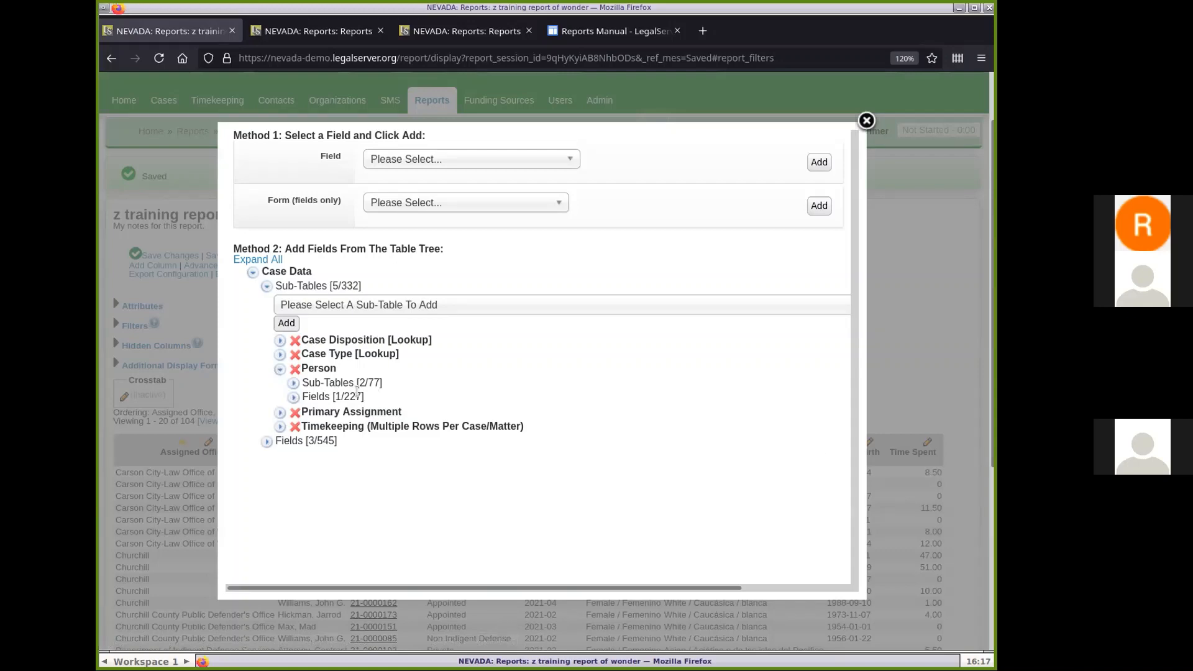
click(294, 397)
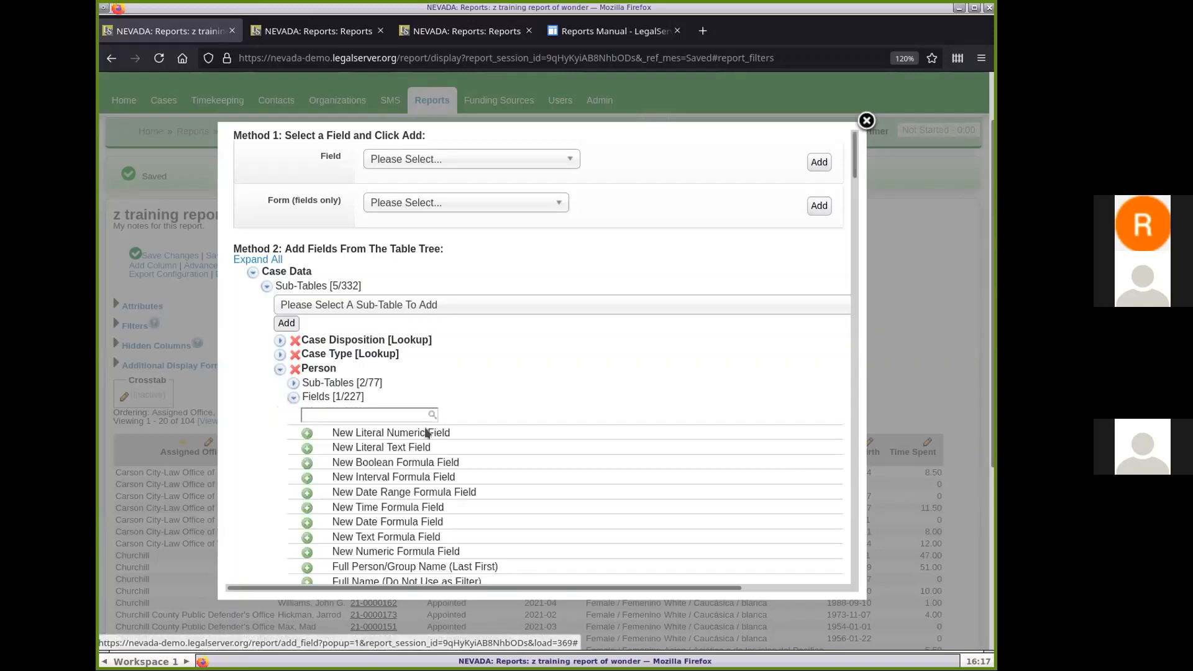
scroll(598, 410, down, 10)
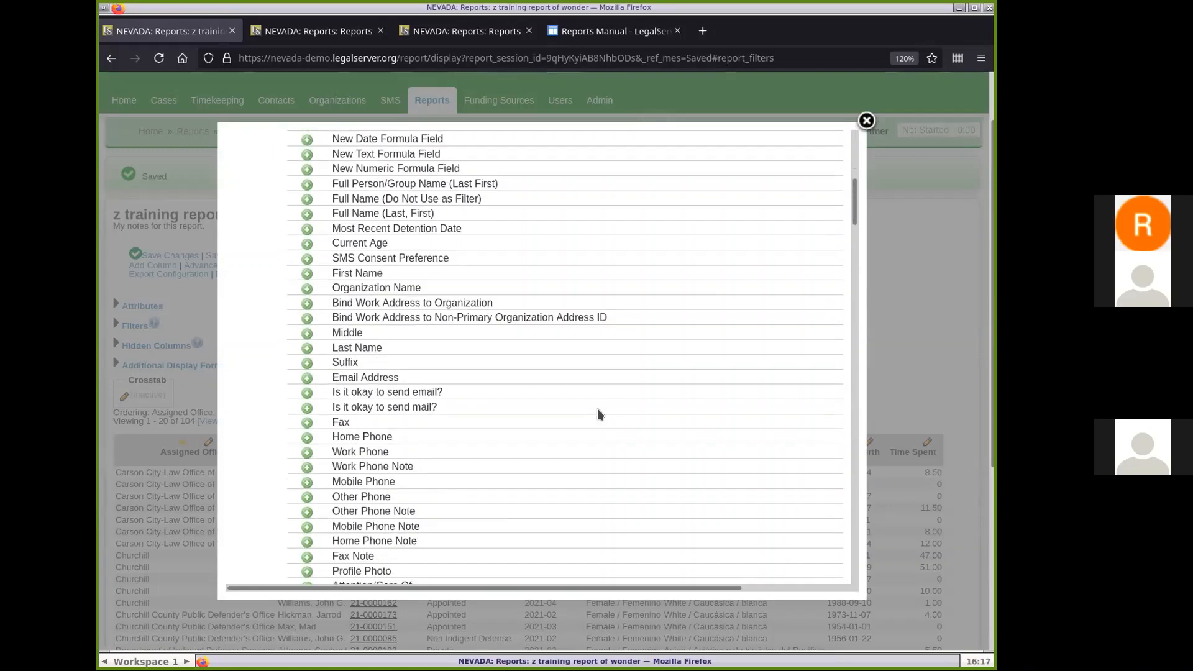
scroll(598, 410, down, 15)
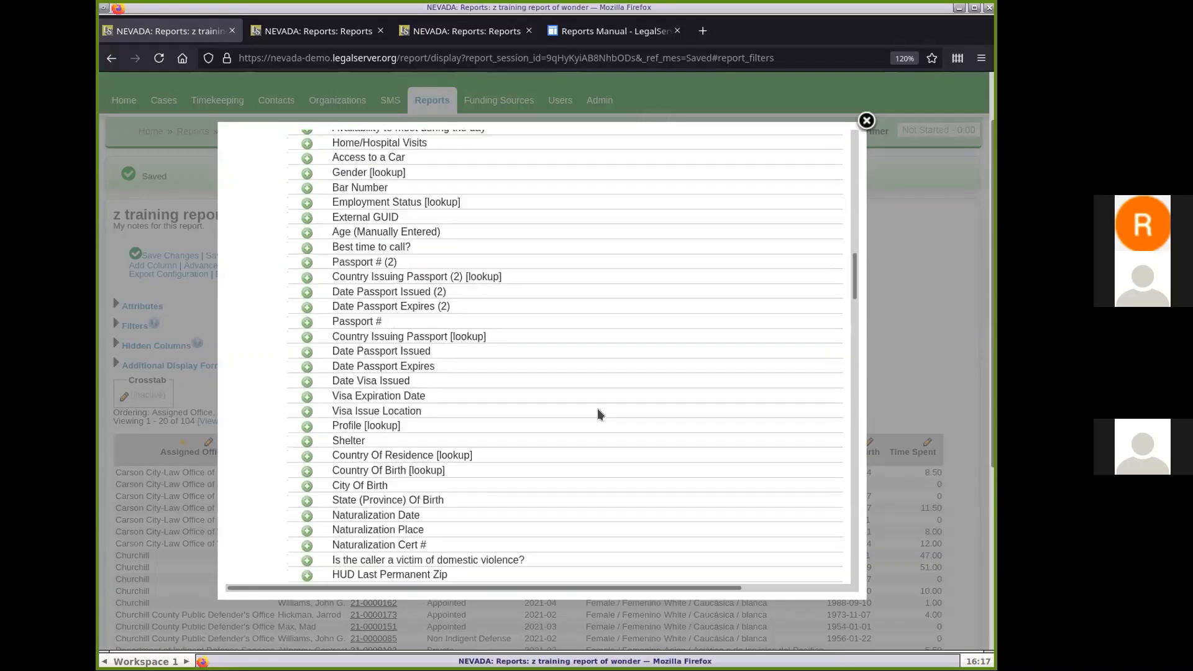
scroll(598, 408, down, 6)
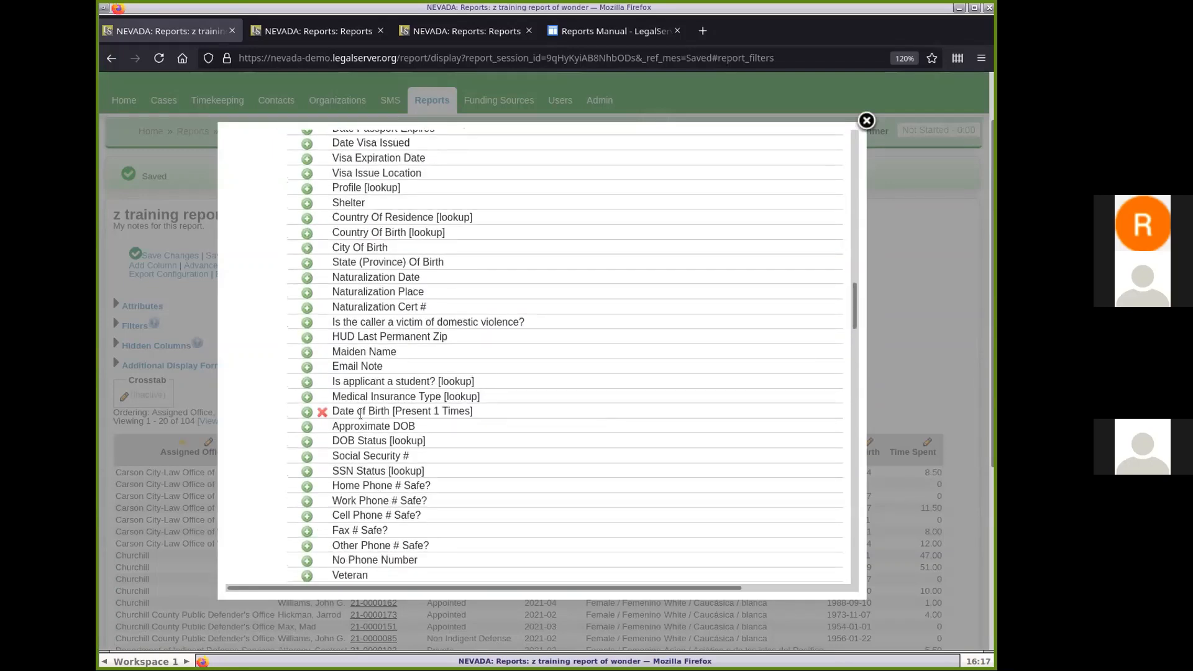
scroll(361, 413, up, 20)
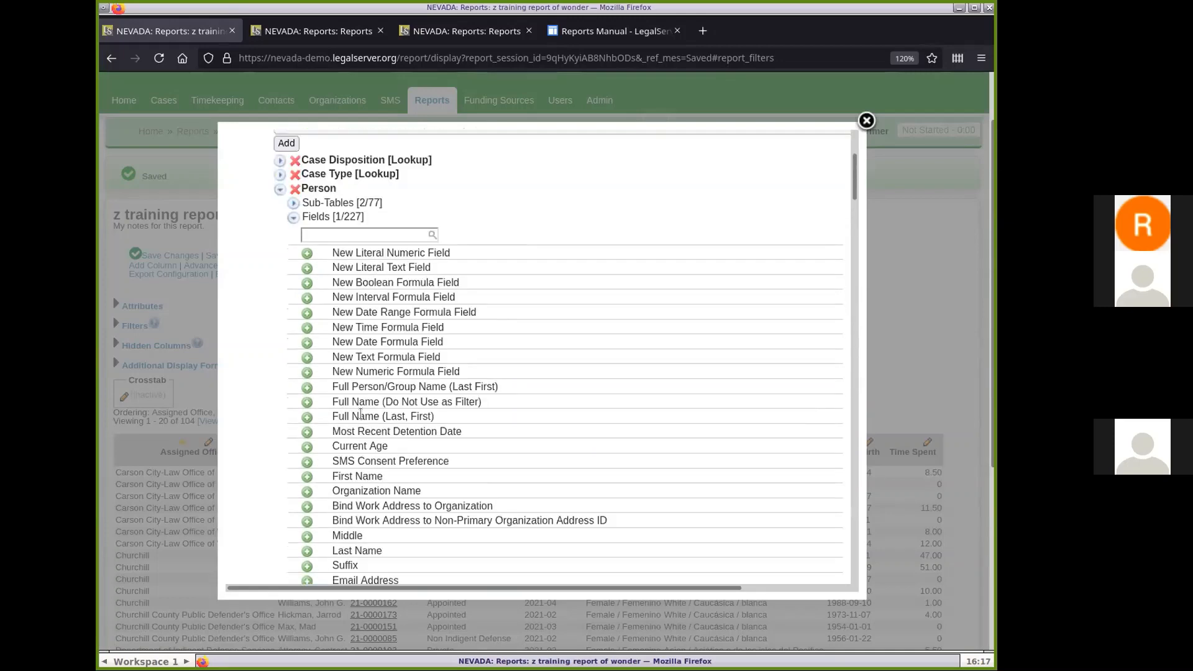
scroll(361, 413, up, 5)
click(293, 398)
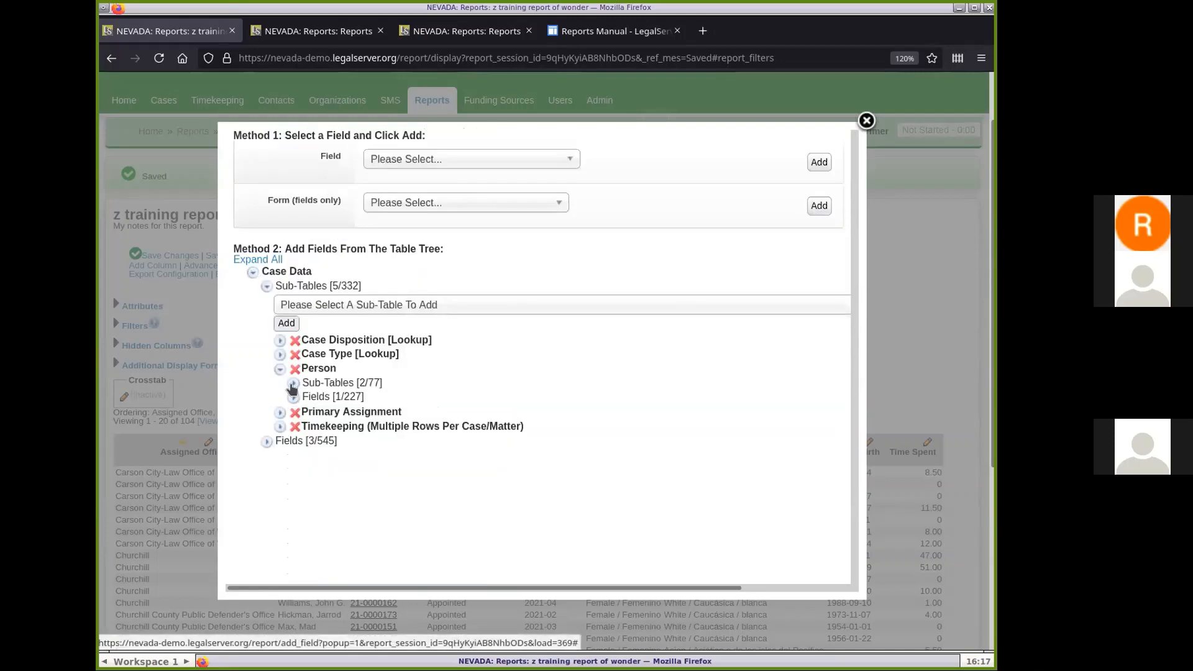
click(293, 384)
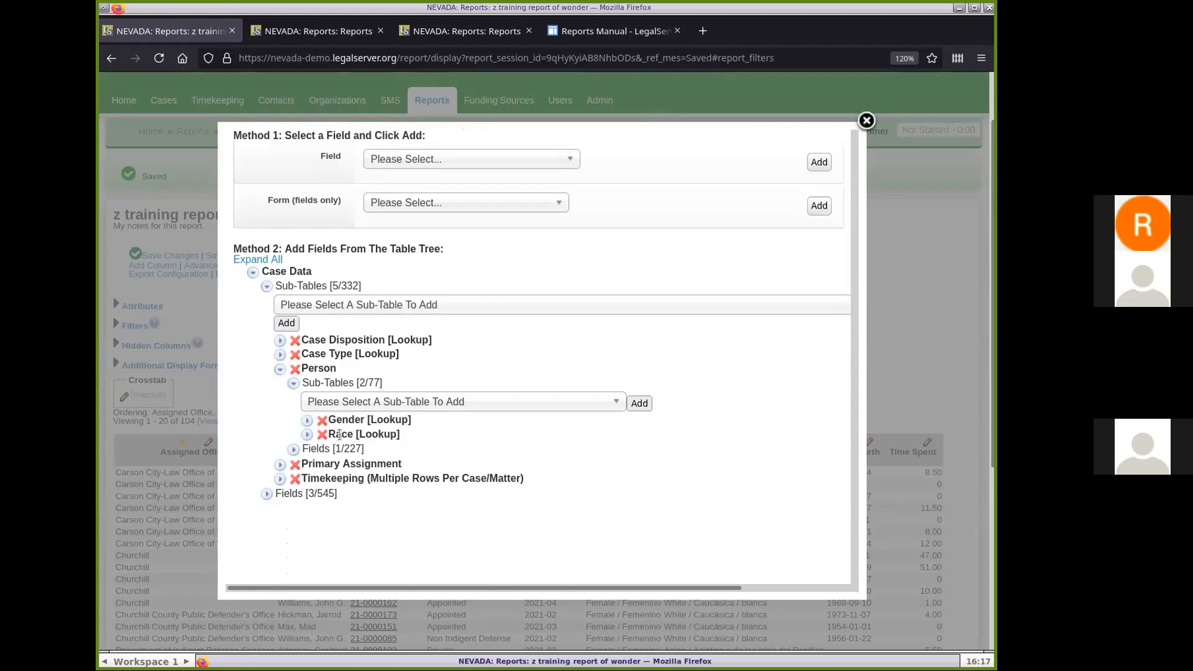
Step: Browse the list of sub-tables available to add to Case Data, leaving it without a selection
click(518, 309)
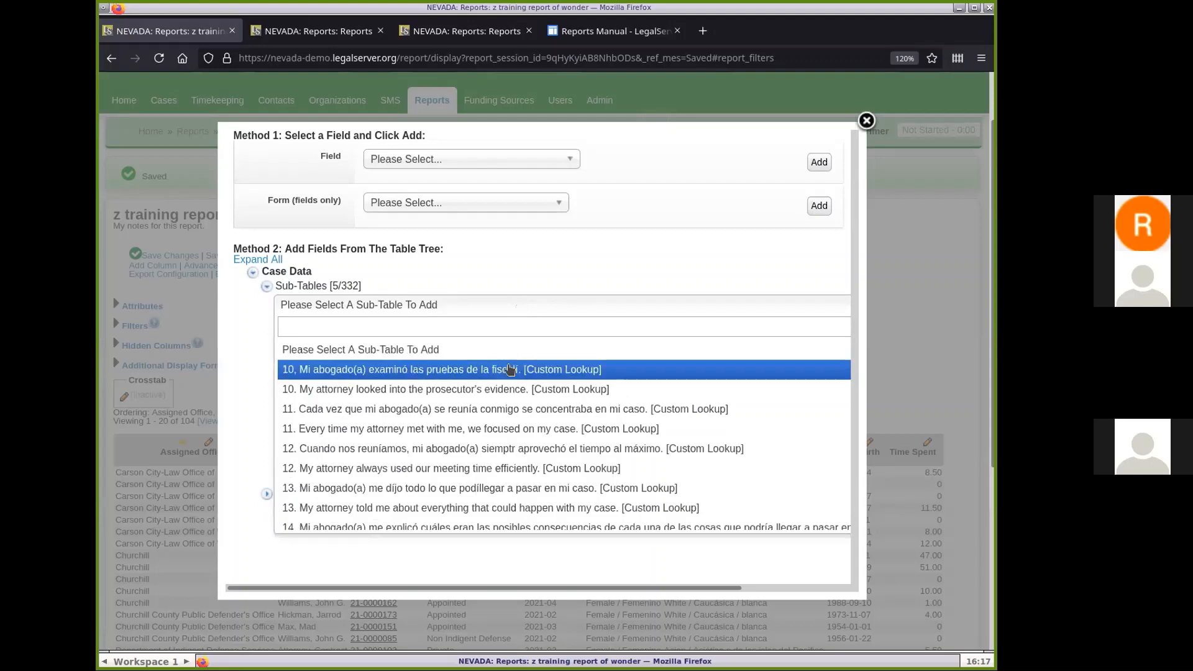
scroll(509, 381, down, 5)
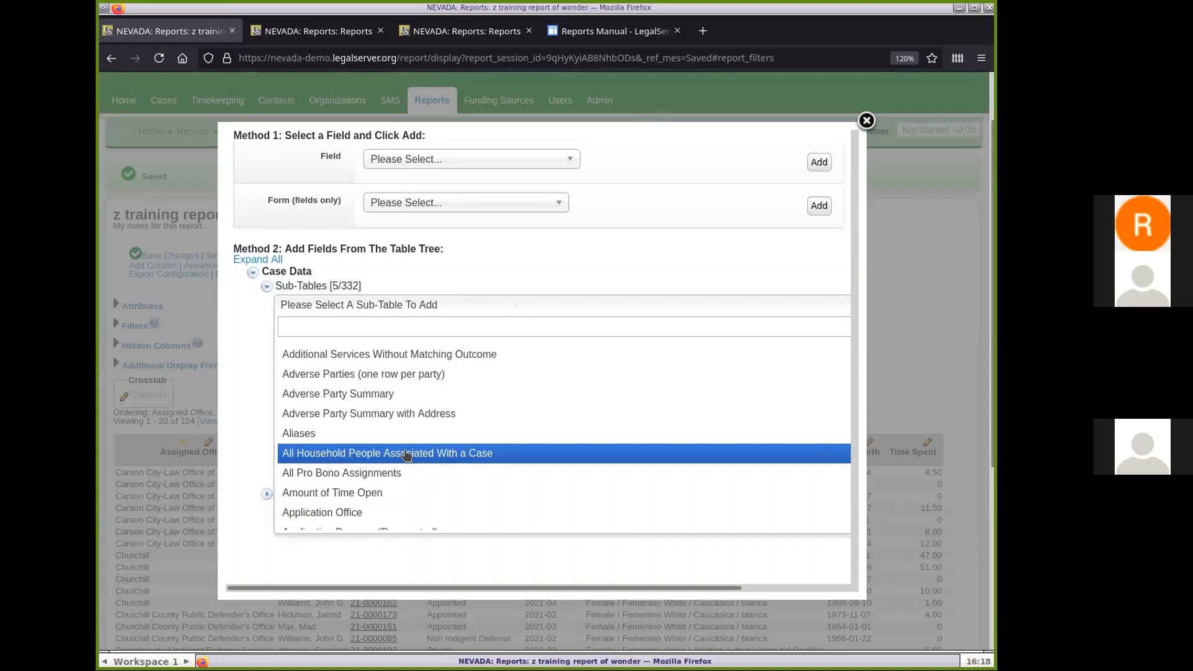
scroll(429, 373, up, 1)
click(471, 311)
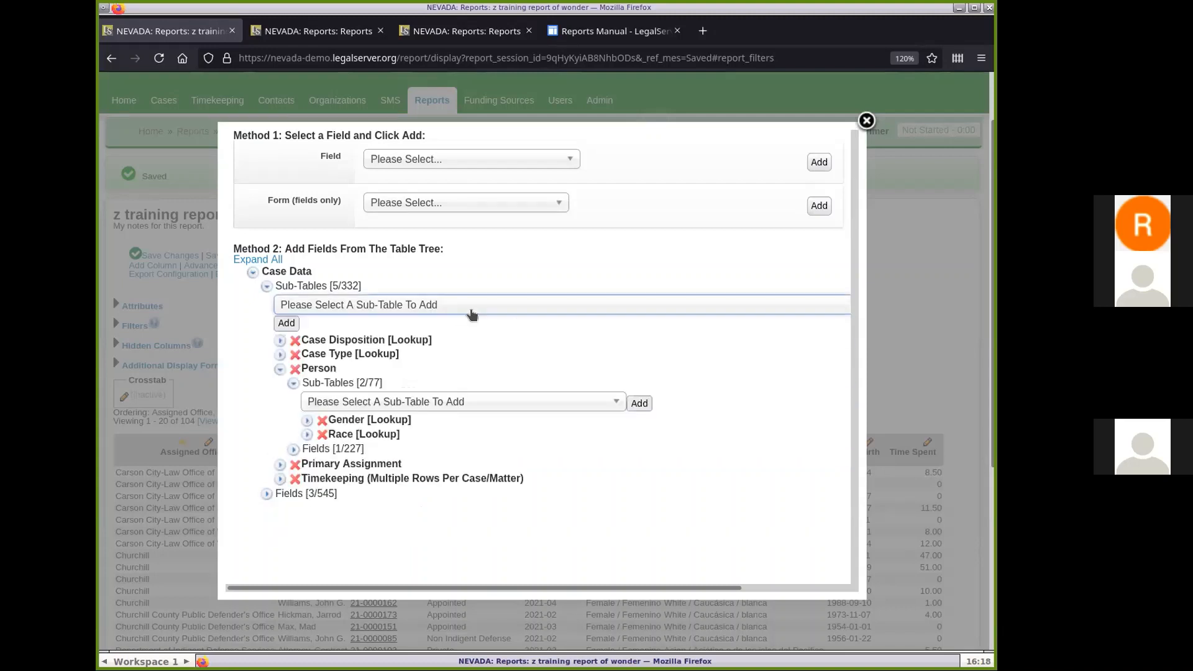
Step: Add Full Name (Last, First) from the Person sub-table's fields to the report, and collapse Person
click(293, 449)
scroll(397, 466, down, 5)
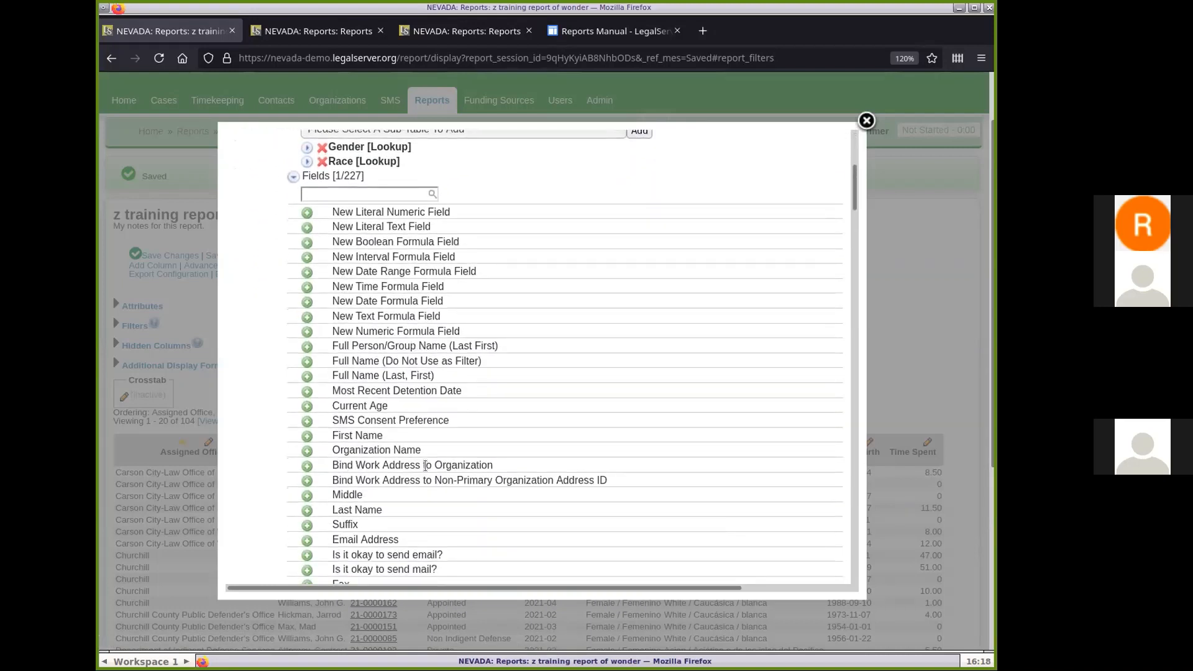
click(307, 377)
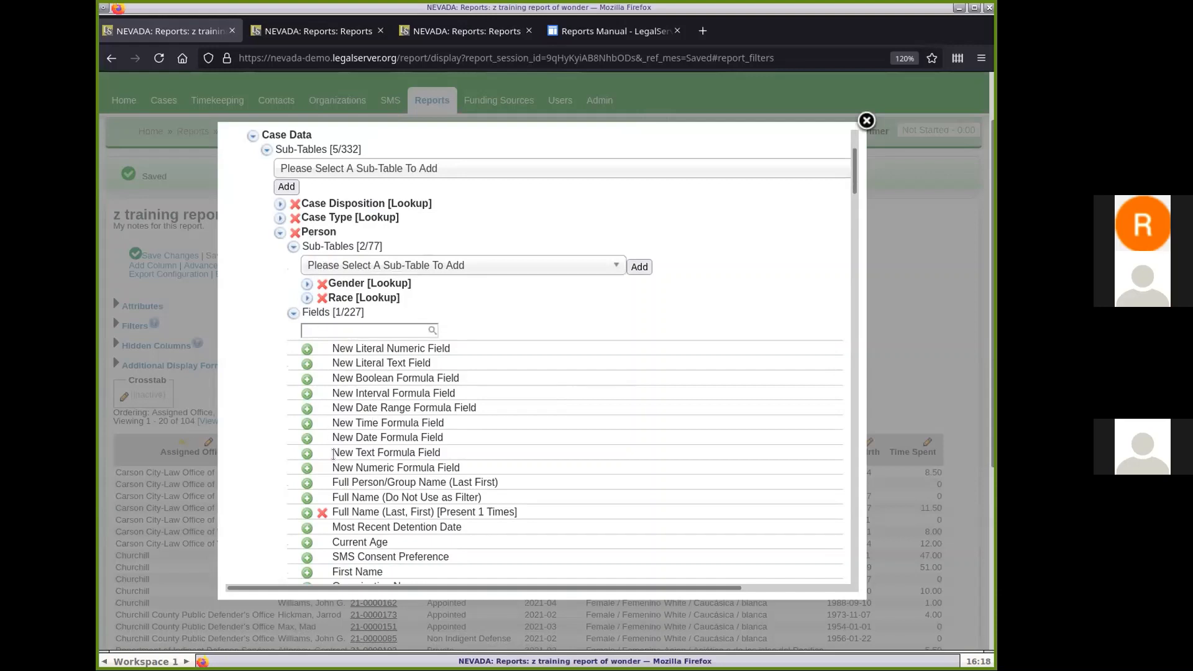
click(279, 233)
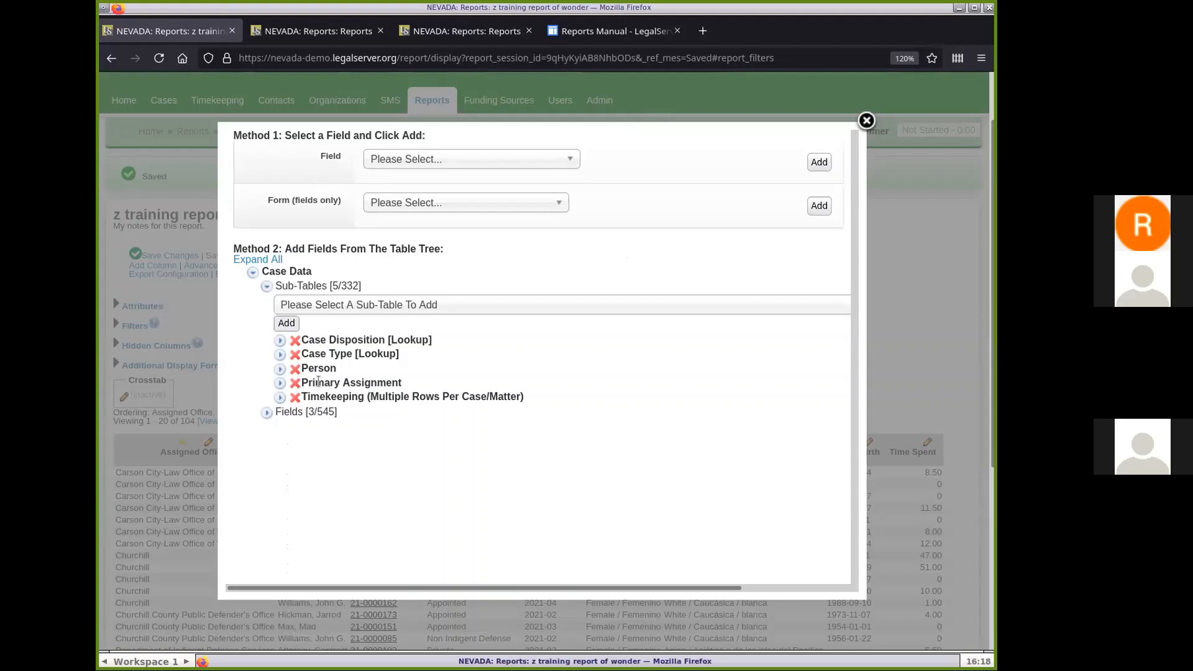
Step: Add Program Name from the Primary Assignment sub-table's fields to the report, and collapse Primary Assignment
click(279, 383)
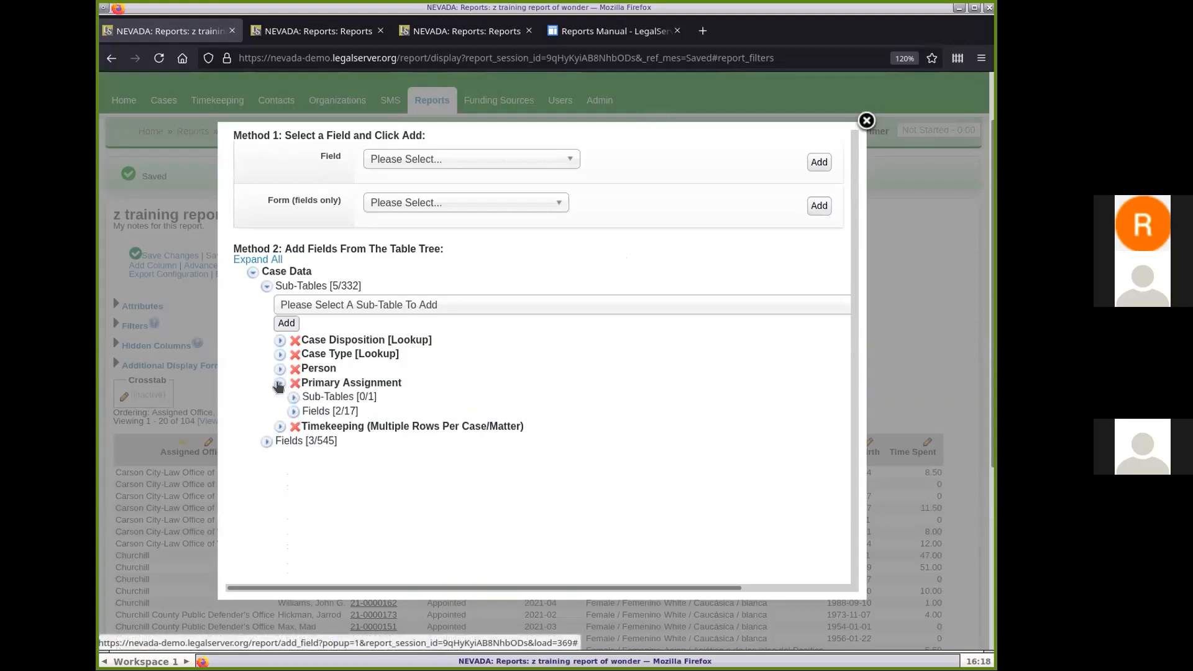
click(293, 411)
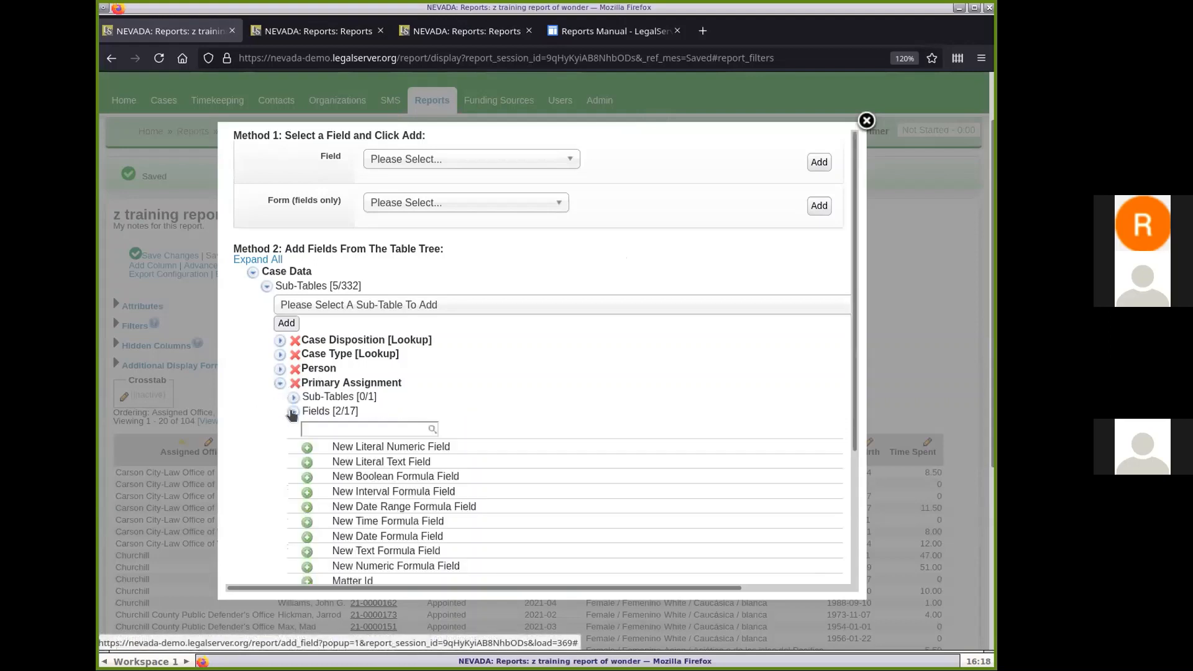
scroll(613, 386, down, 5)
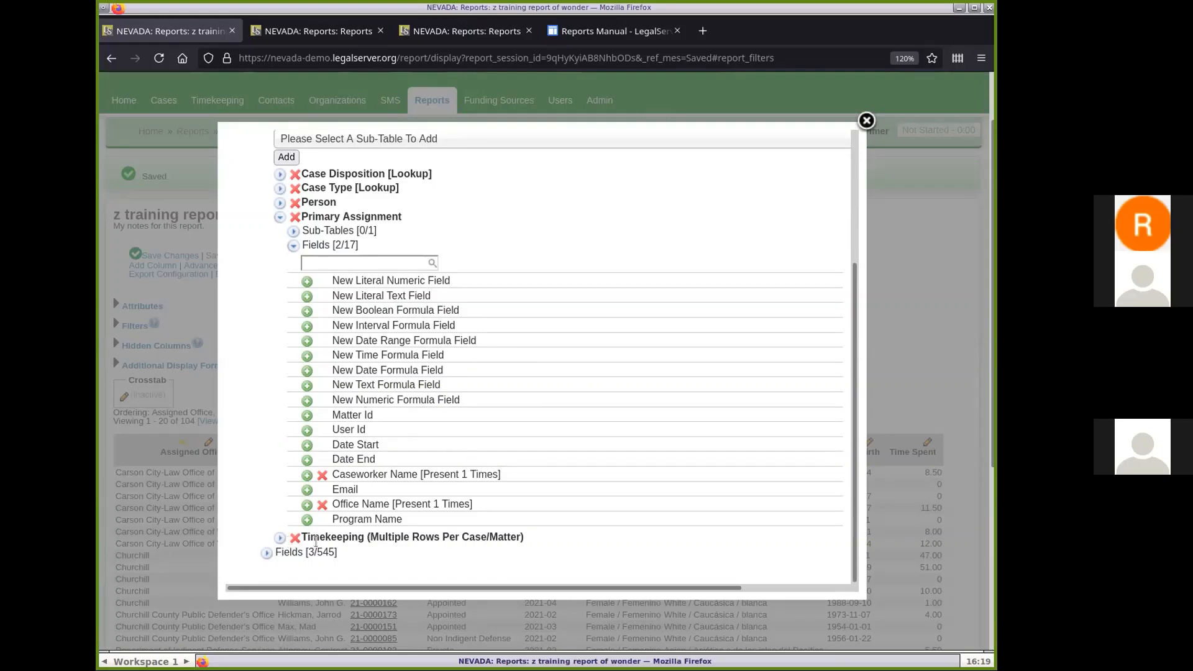
click(307, 520)
drag(303, 215, 384, 217)
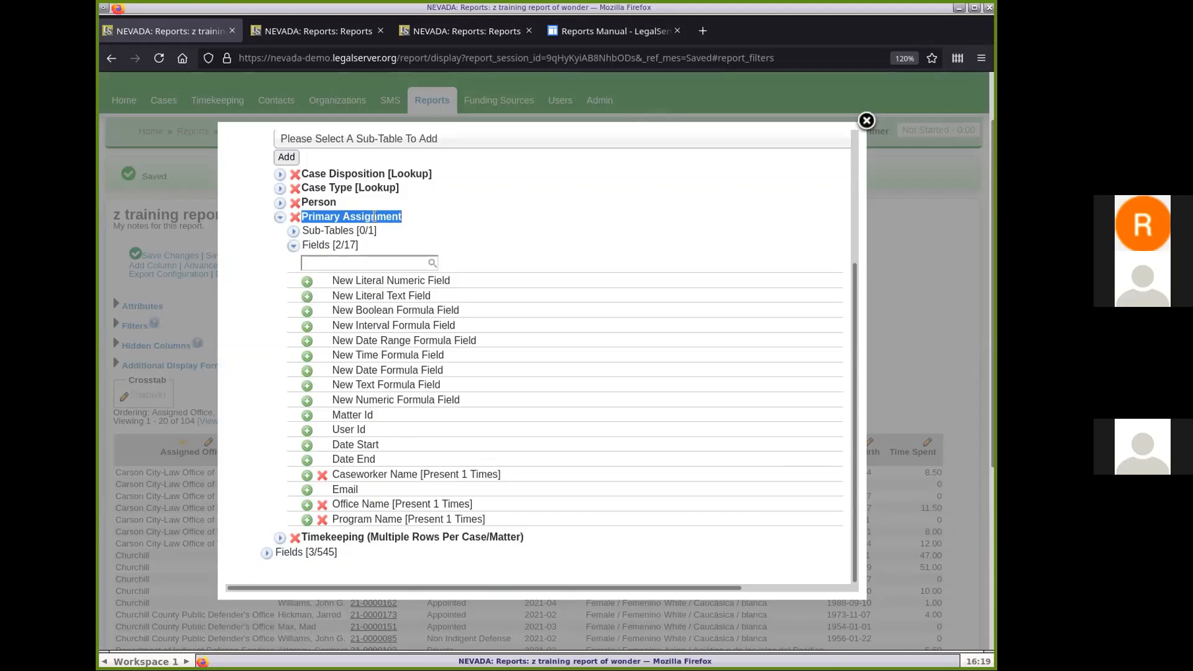
click(280, 217)
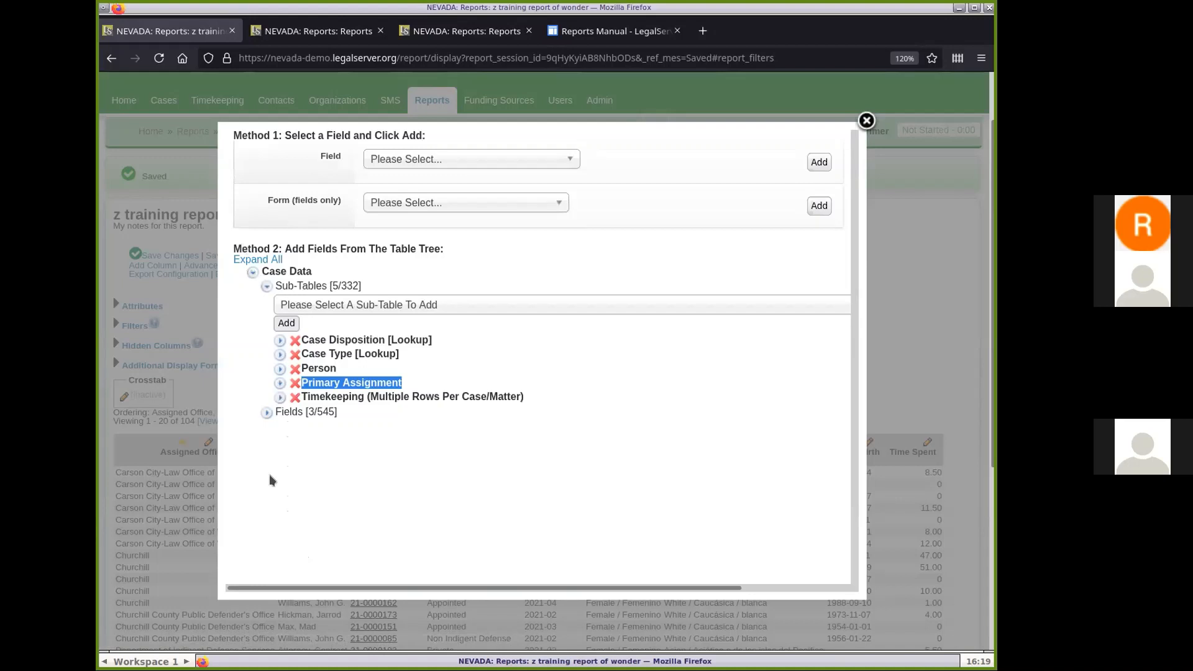
Step: Remove the Timekeeping (Multiple Rows Per Case/Matter) sub-table, close the add-fields dialog, and reload the stale report results
click(296, 398)
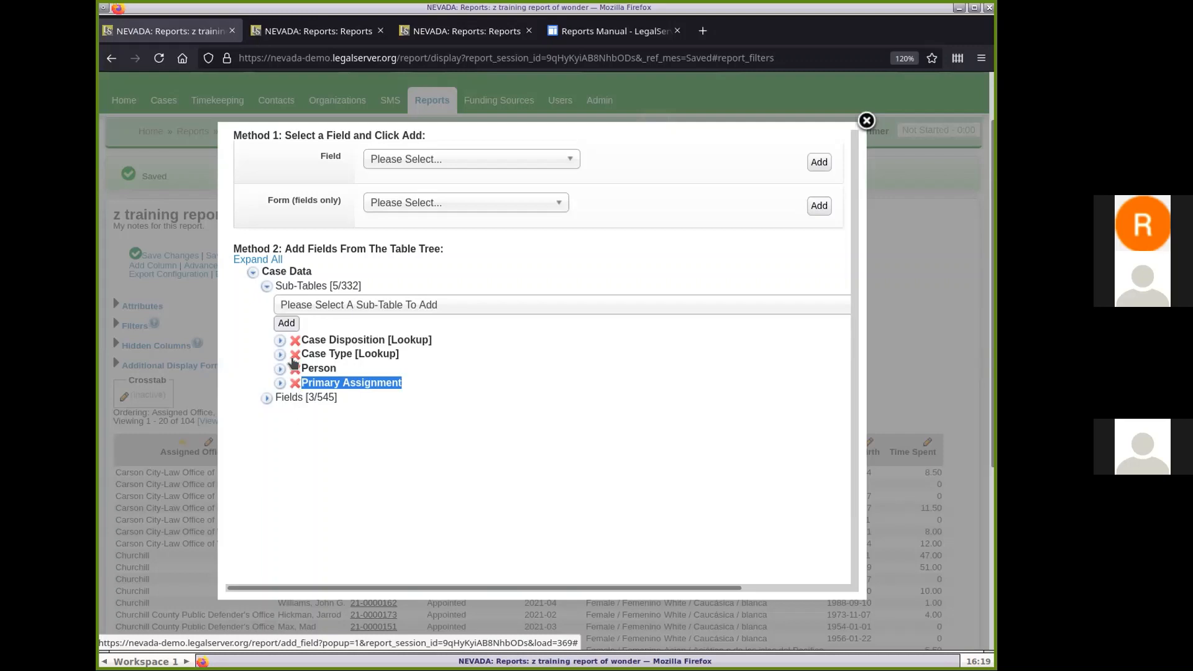
click(865, 120)
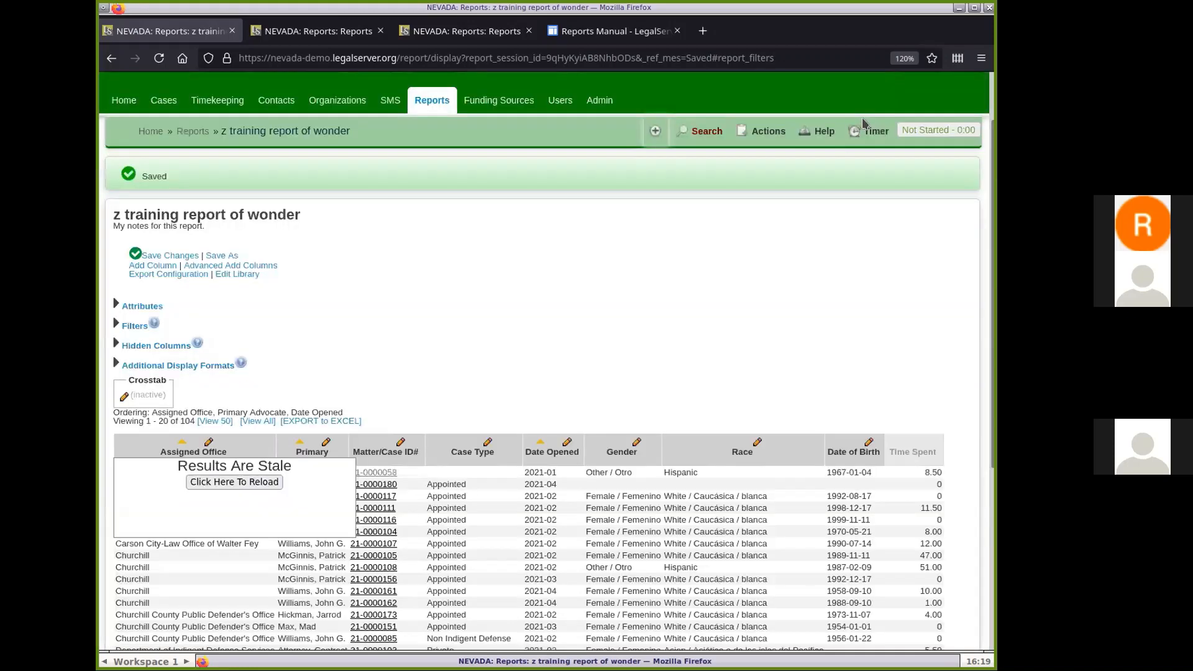
click(254, 483)
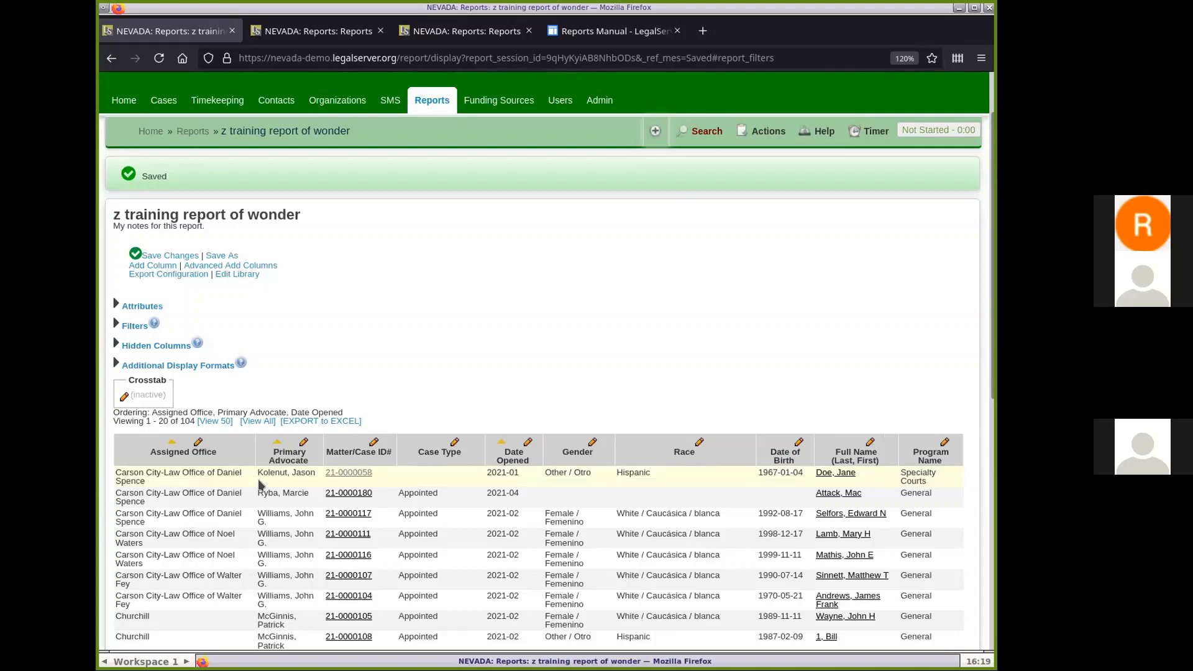
Step: Move the Program Name column between Assigned Office and Primary Advocate
scroll(628, 353, down, 3)
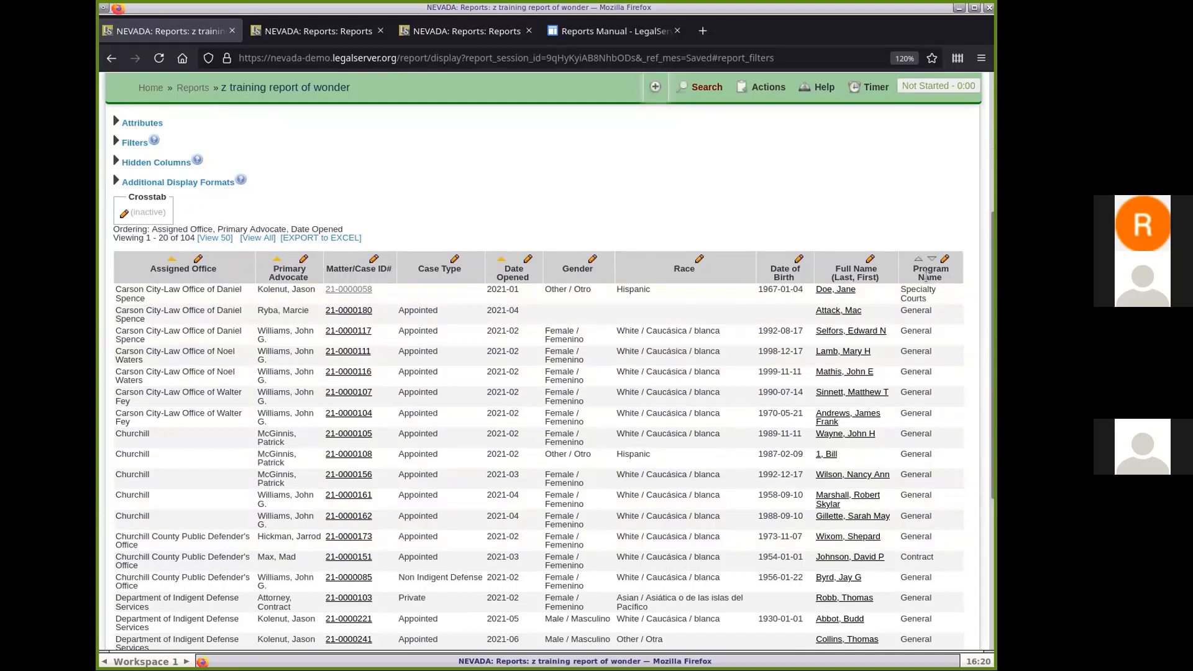
drag(924, 268, 282, 260)
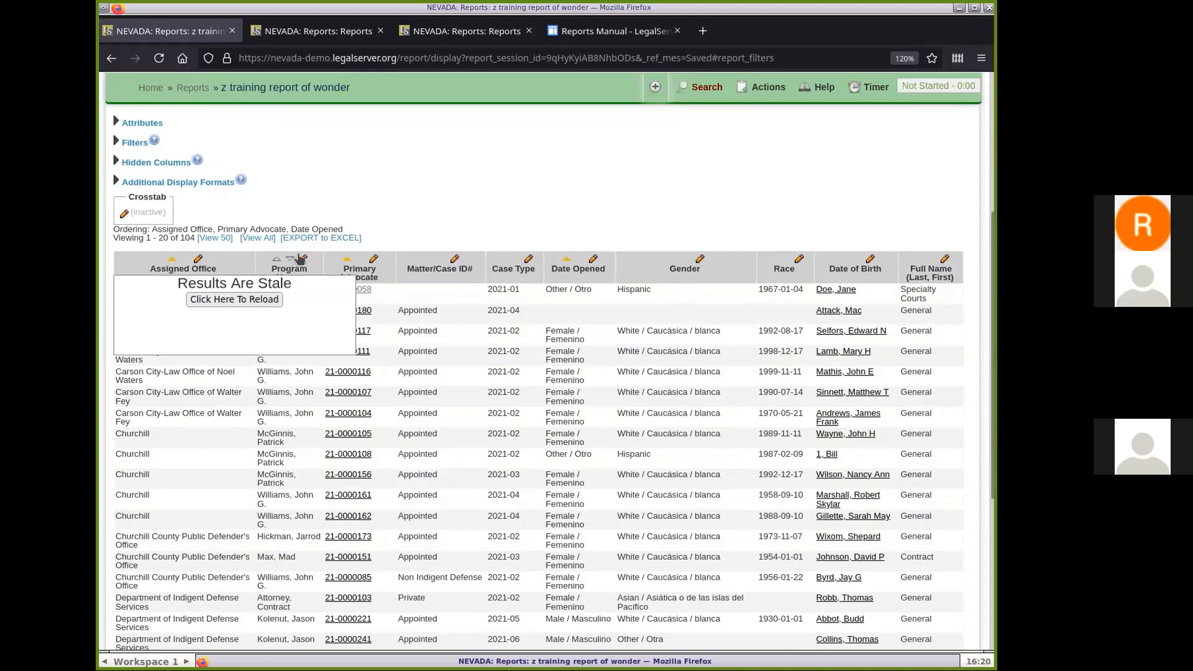
Step: Change the Program Name column's heading to Assigned Program and refresh the report
click(303, 259)
drag(446, 296, 314, 297)
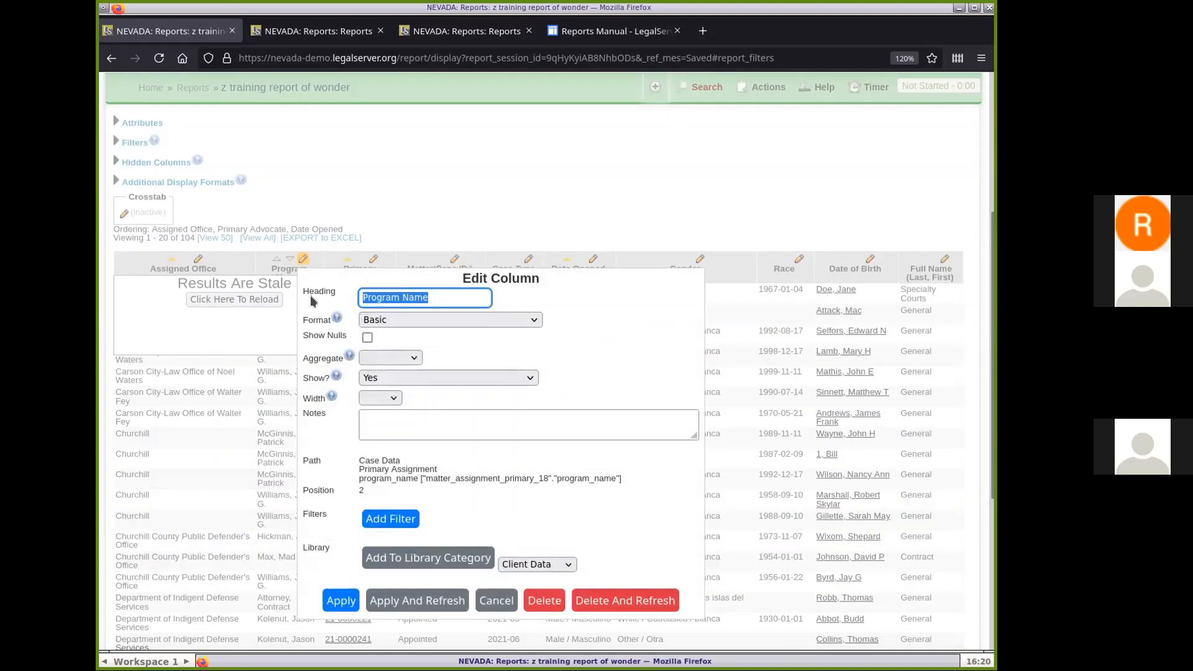
text(Assigned Pro)
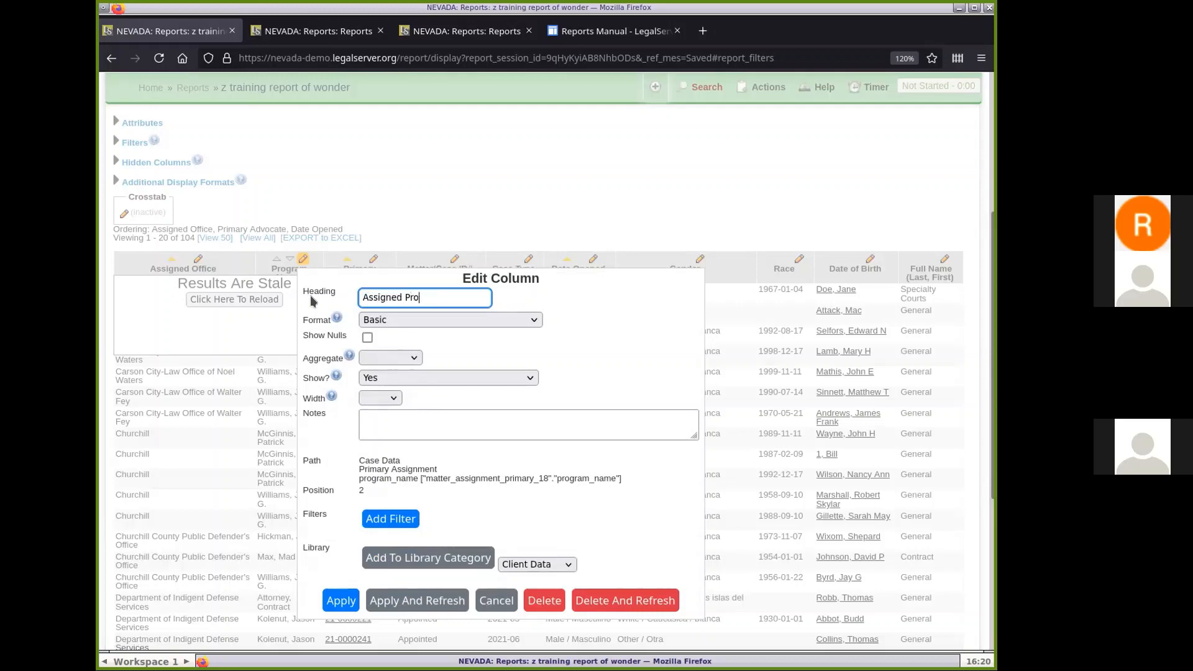
text(gram)
click(415, 605)
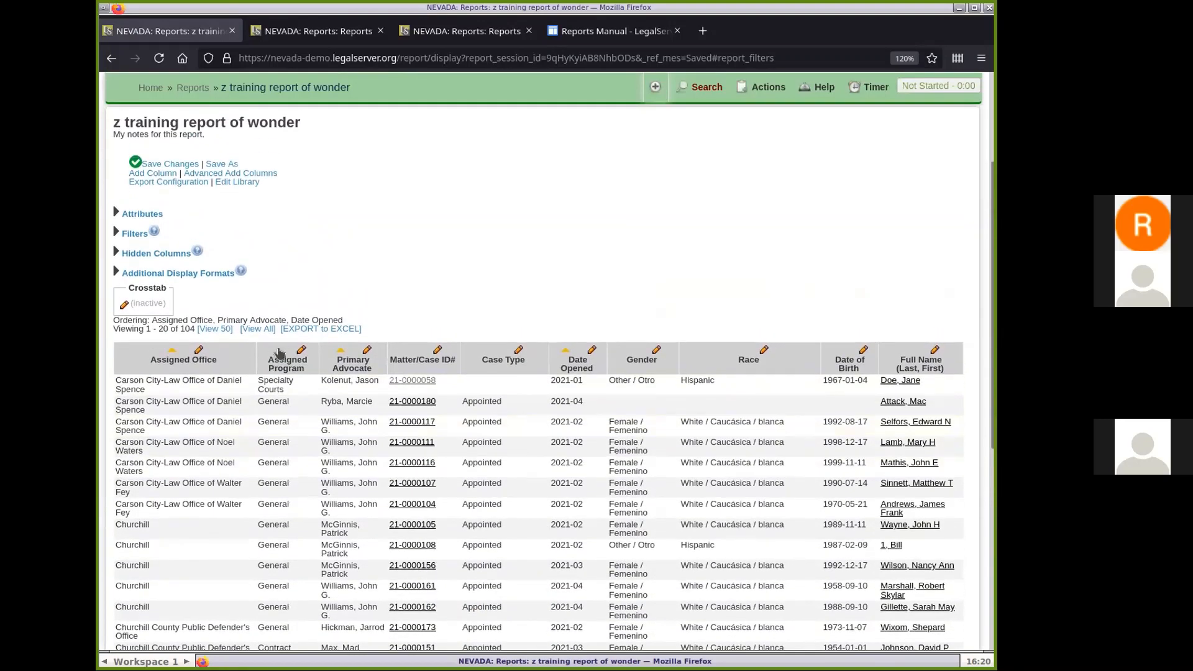
Step: Examine the Client Data entries and their system column names in the Add Columns list, close it, and reload the stale results
click(162, 174)
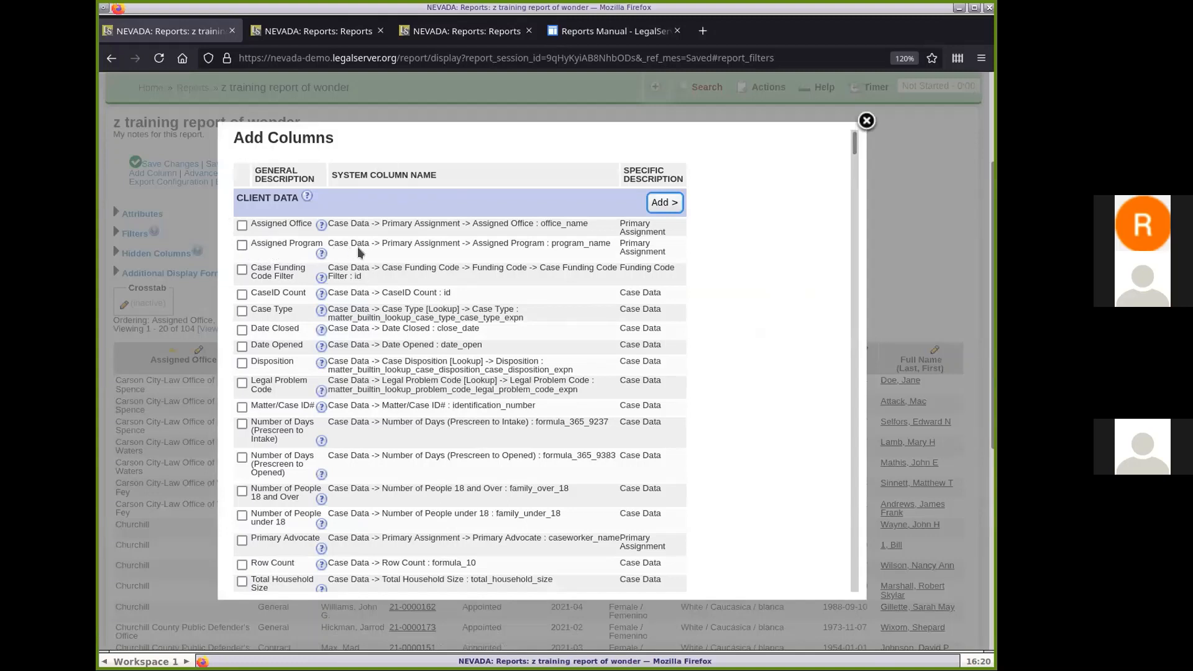
click(325, 222)
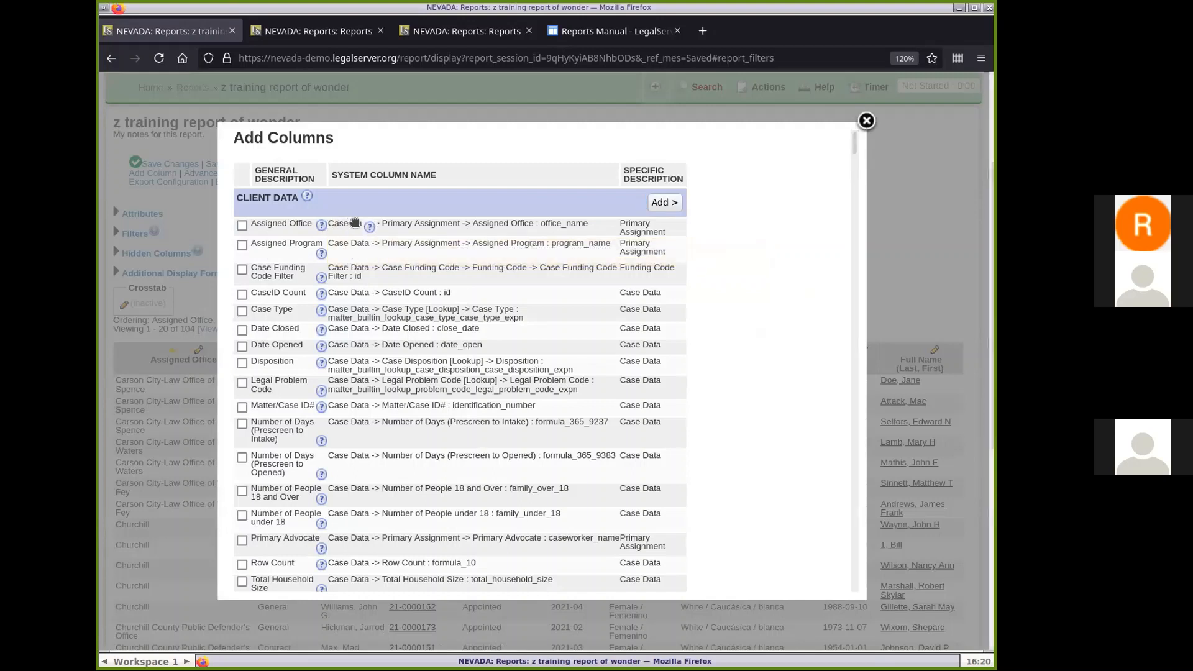
drag(586, 218, 323, 221)
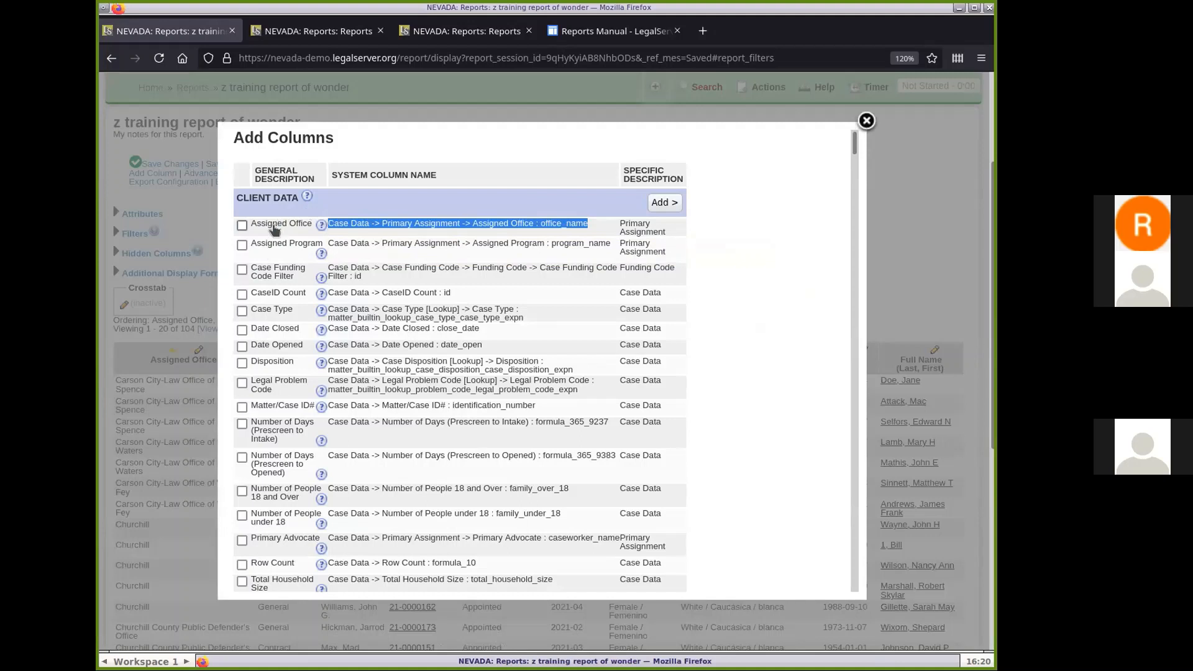
click(383, 200)
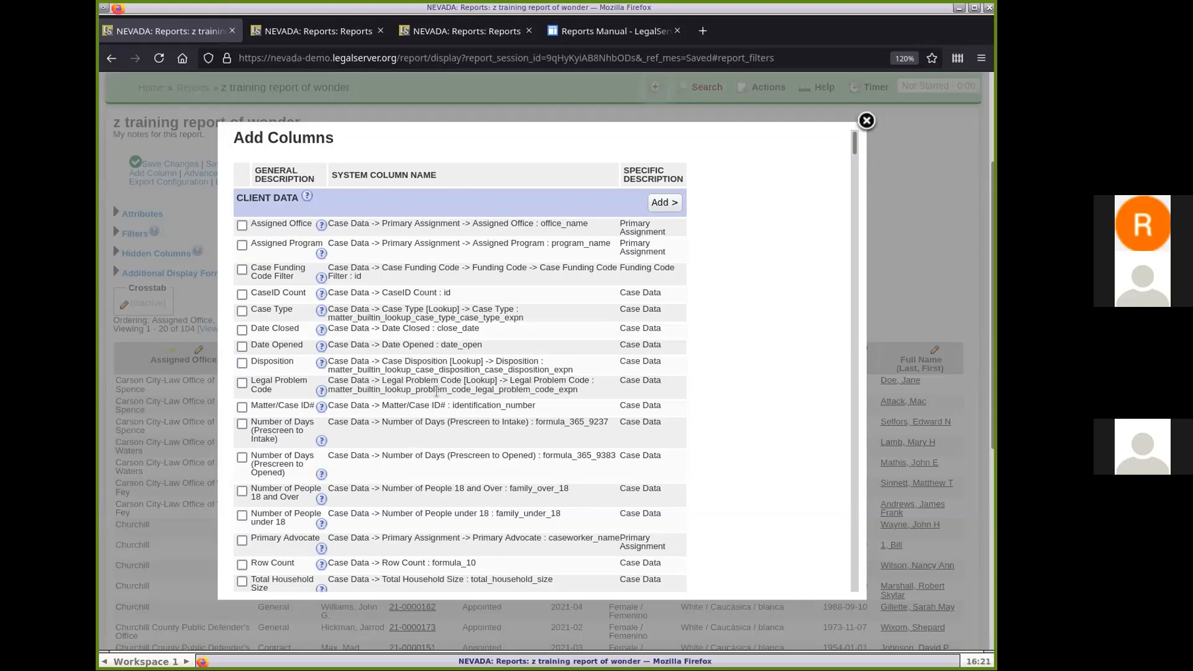
scroll(435, 390, down, 4)
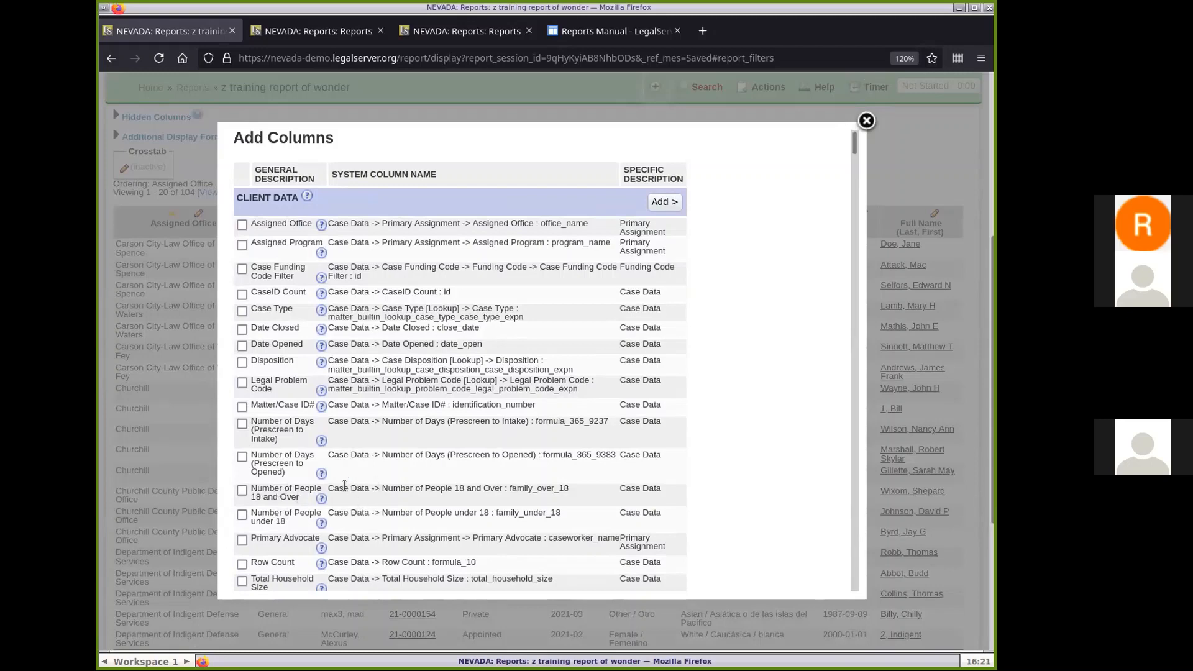
drag(335, 488, 496, 485)
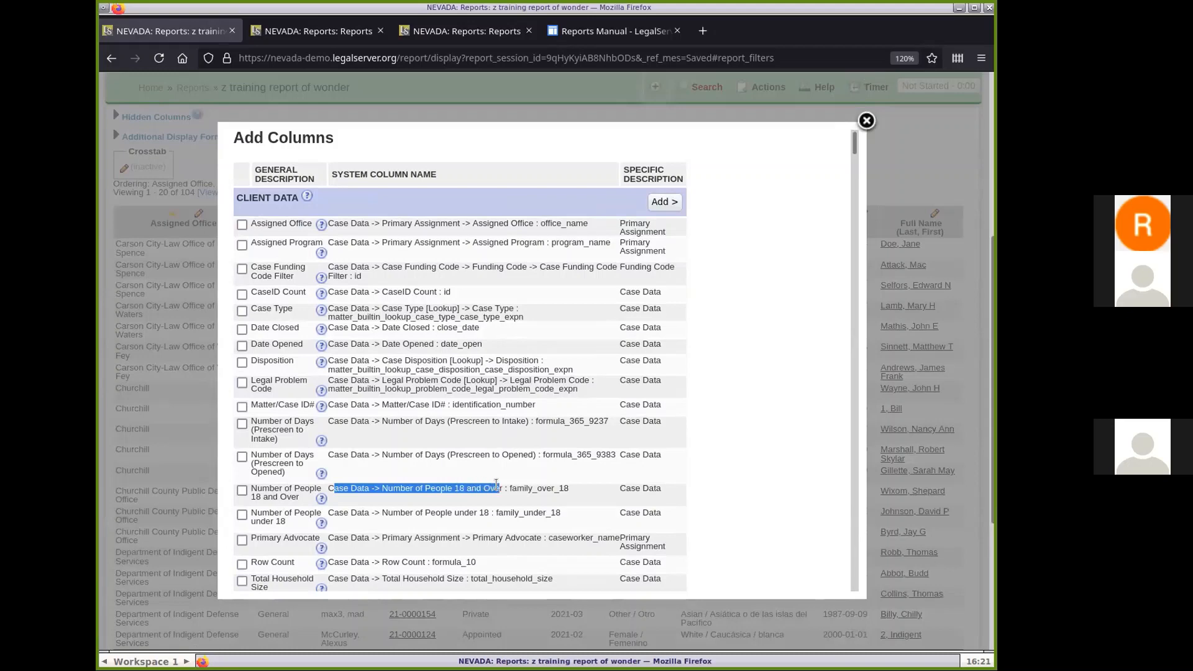
click(496, 484)
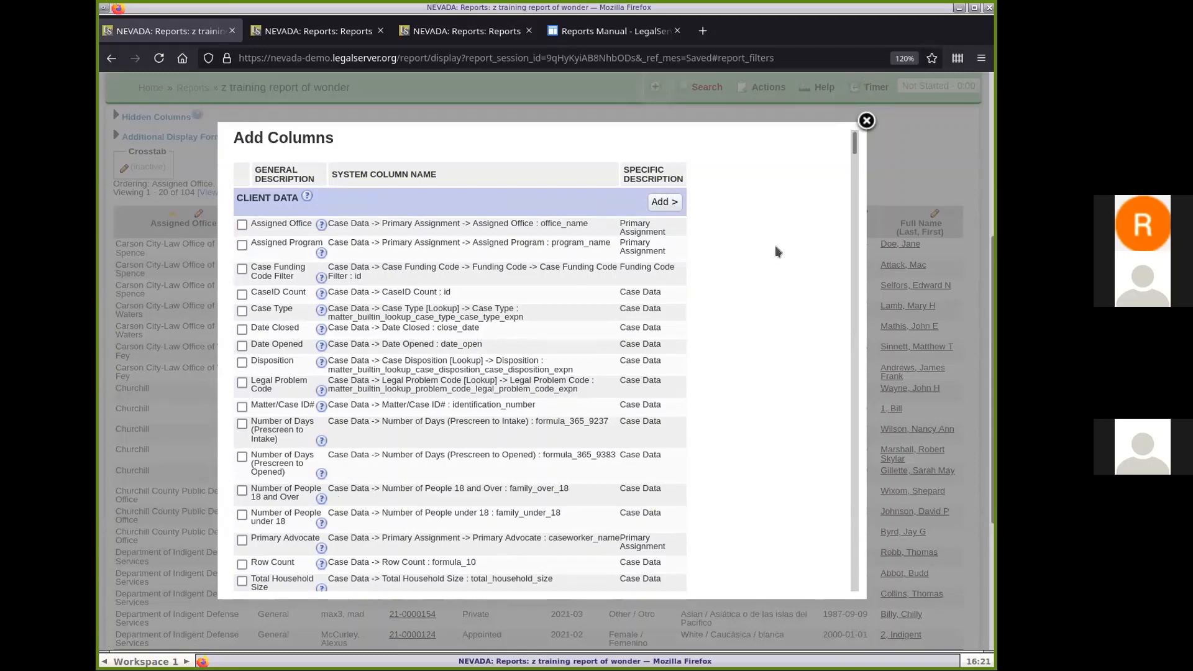
click(866, 121)
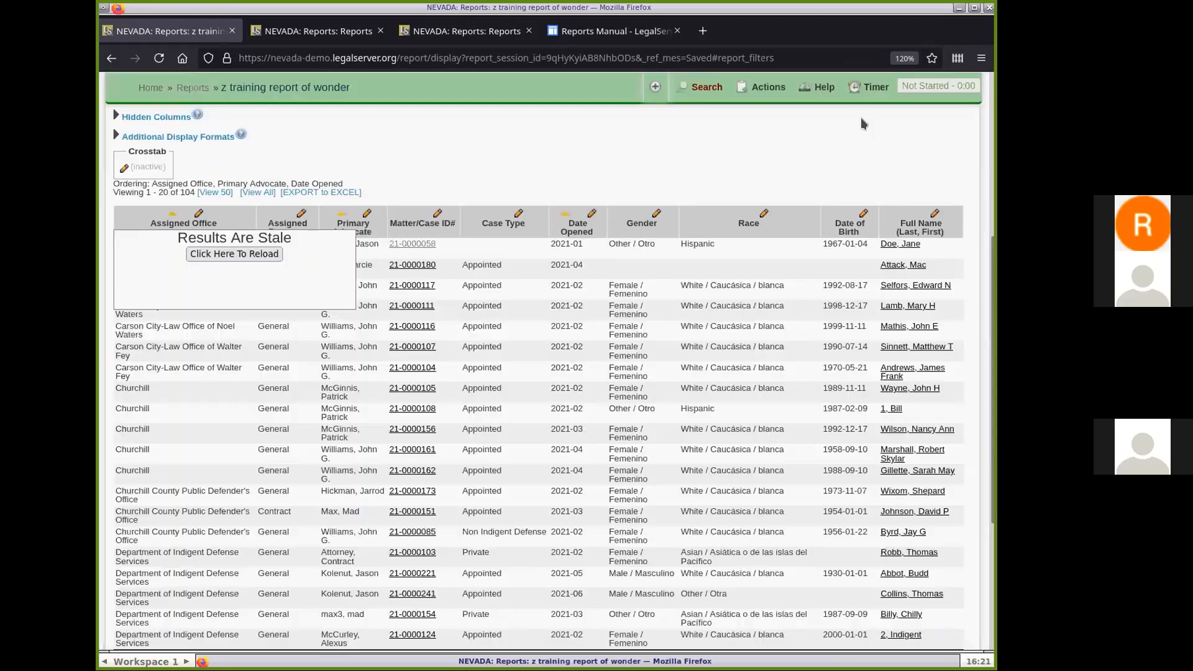
click(255, 254)
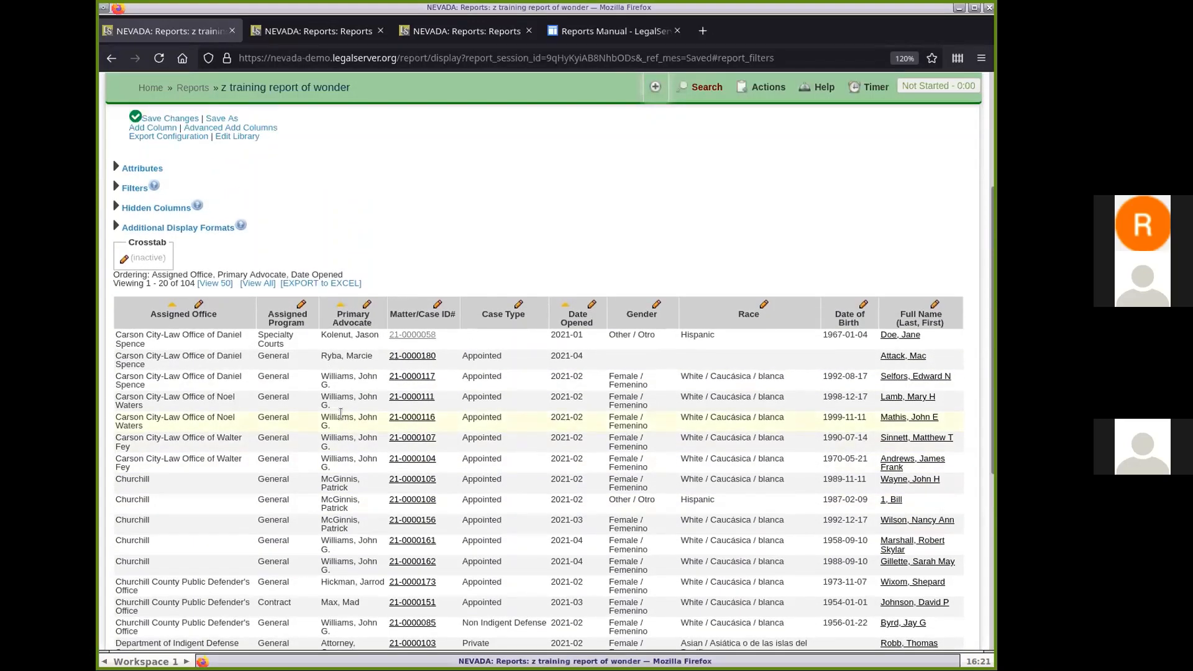
Step: Look up the table path for client Home Address fields in the Addresses section of the Reports Manual
click(626, 32)
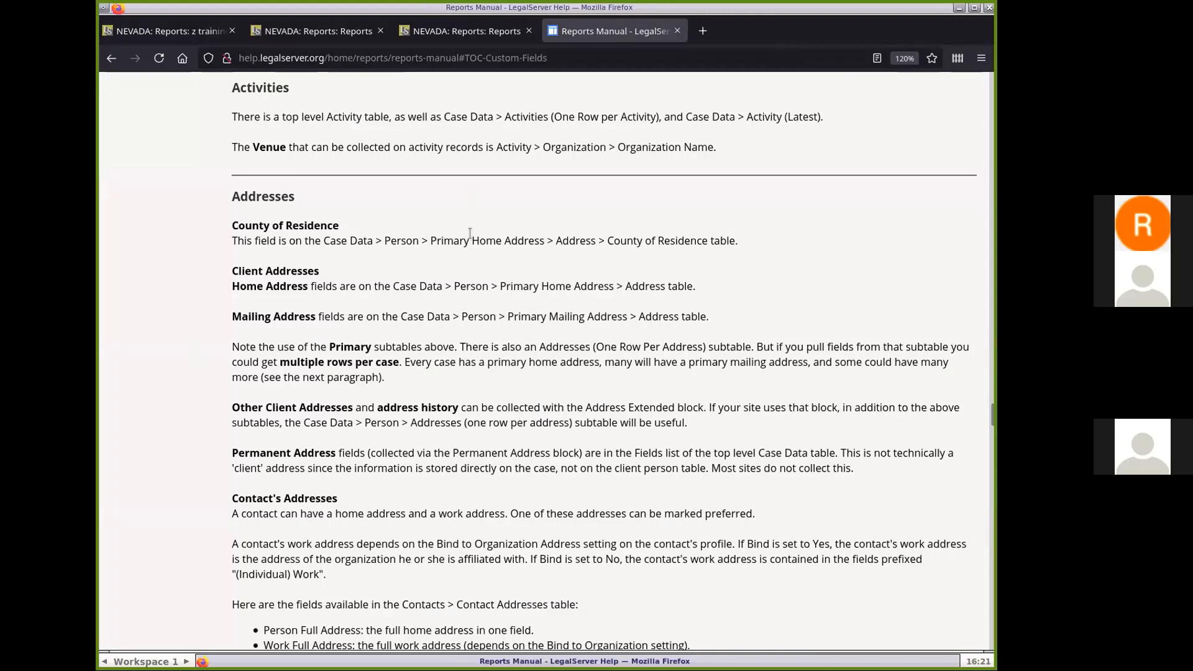
scroll(470, 233, down, 1)
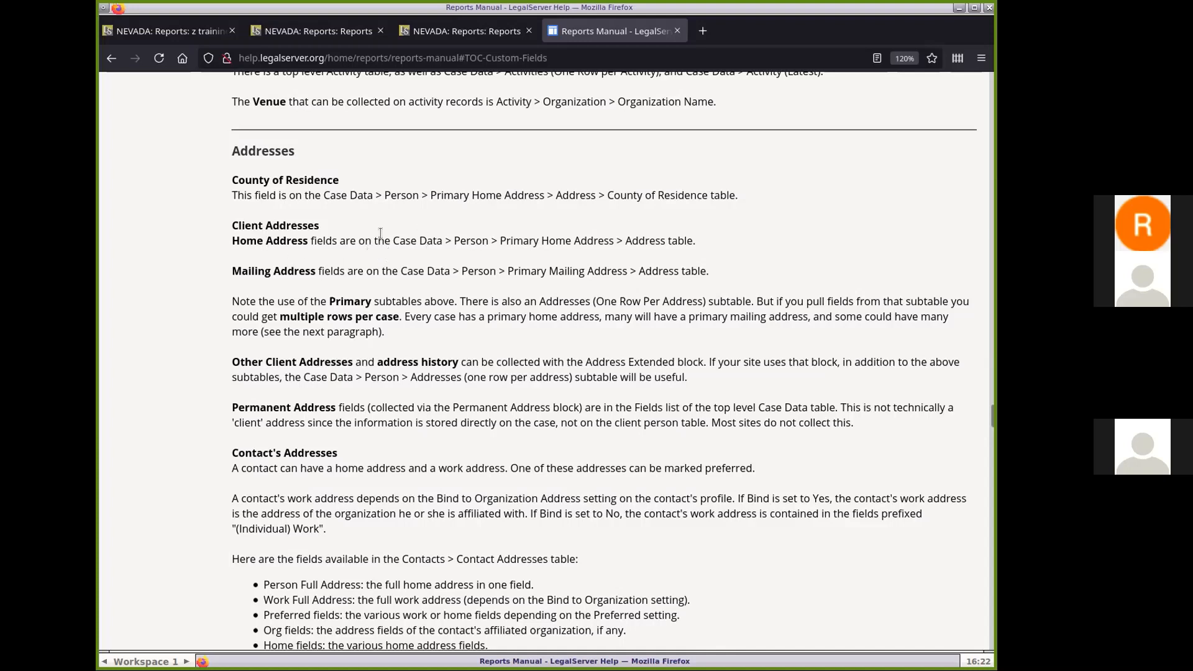
drag(392, 241, 692, 239)
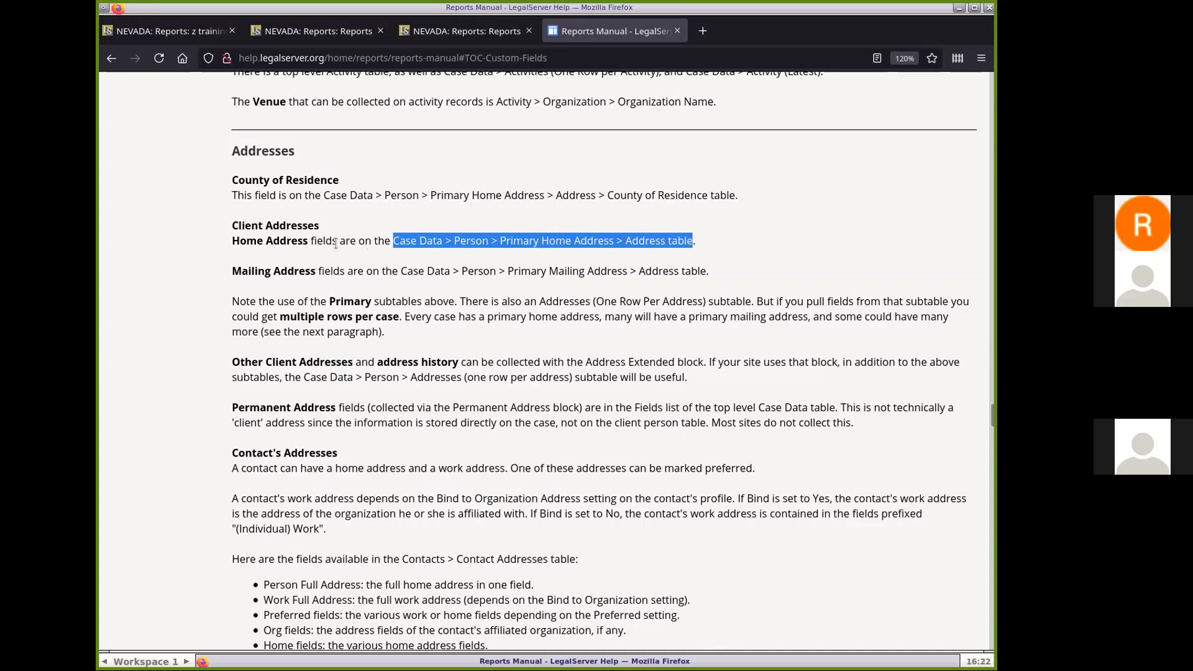
Step: Return to the training report and add the Primary Home Address sub-table under Case Data's Person sub-table in the advanced table tree
click(196, 31)
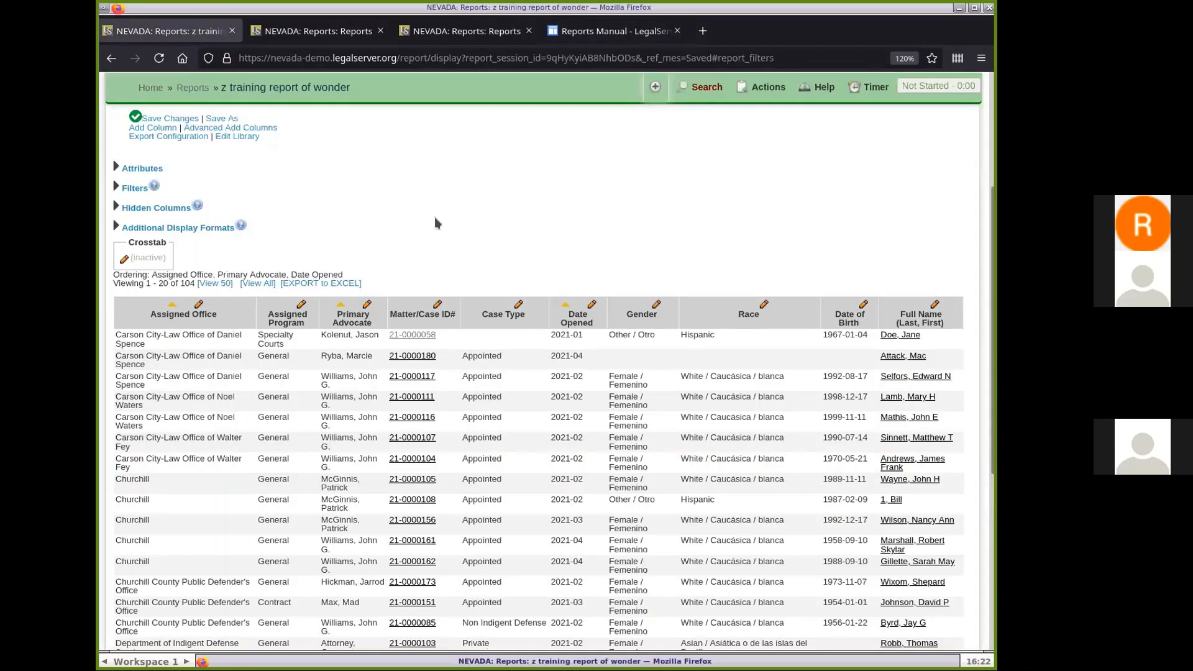
scroll(434, 218, up, 3)
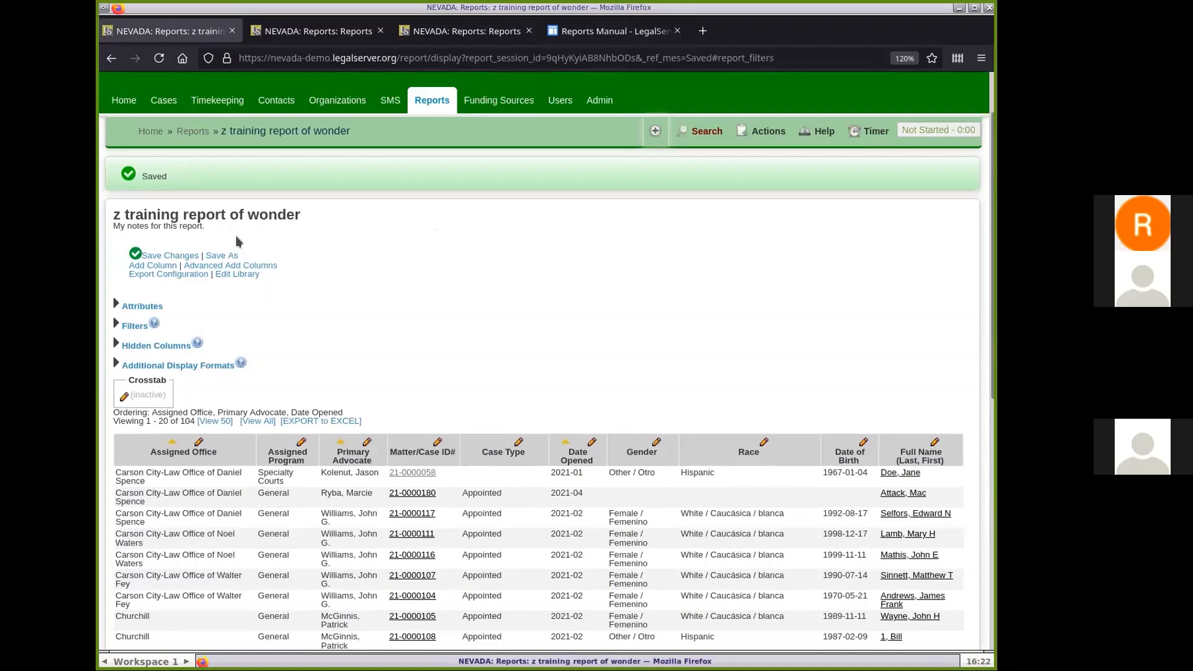
click(267, 266)
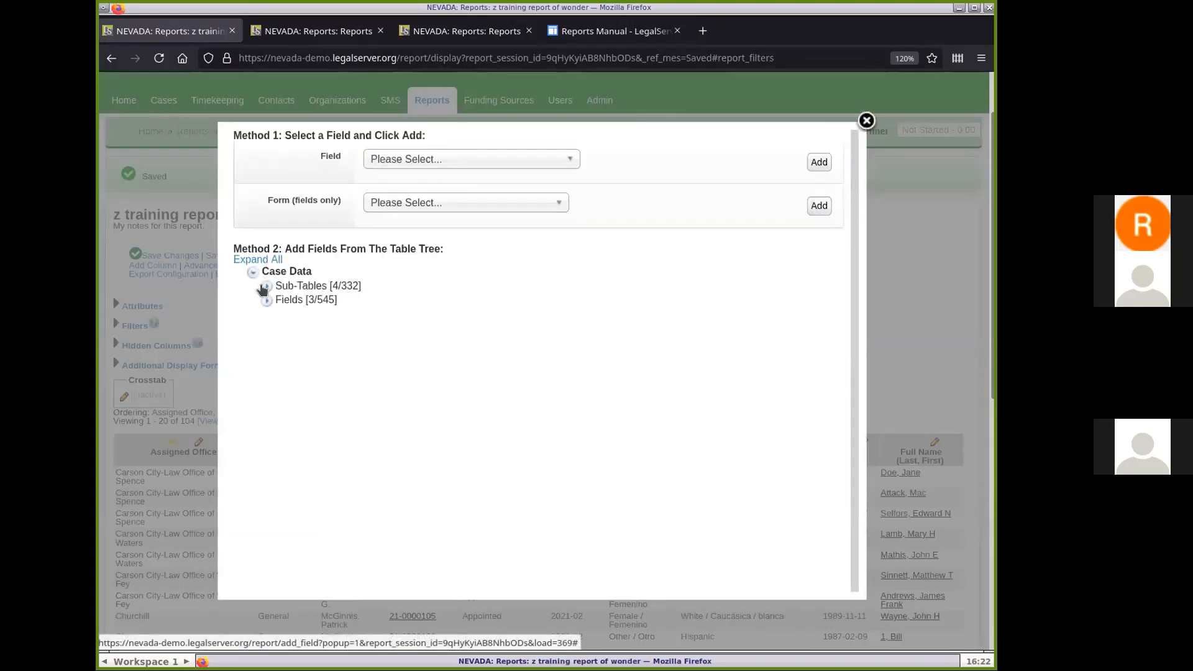
click(265, 287)
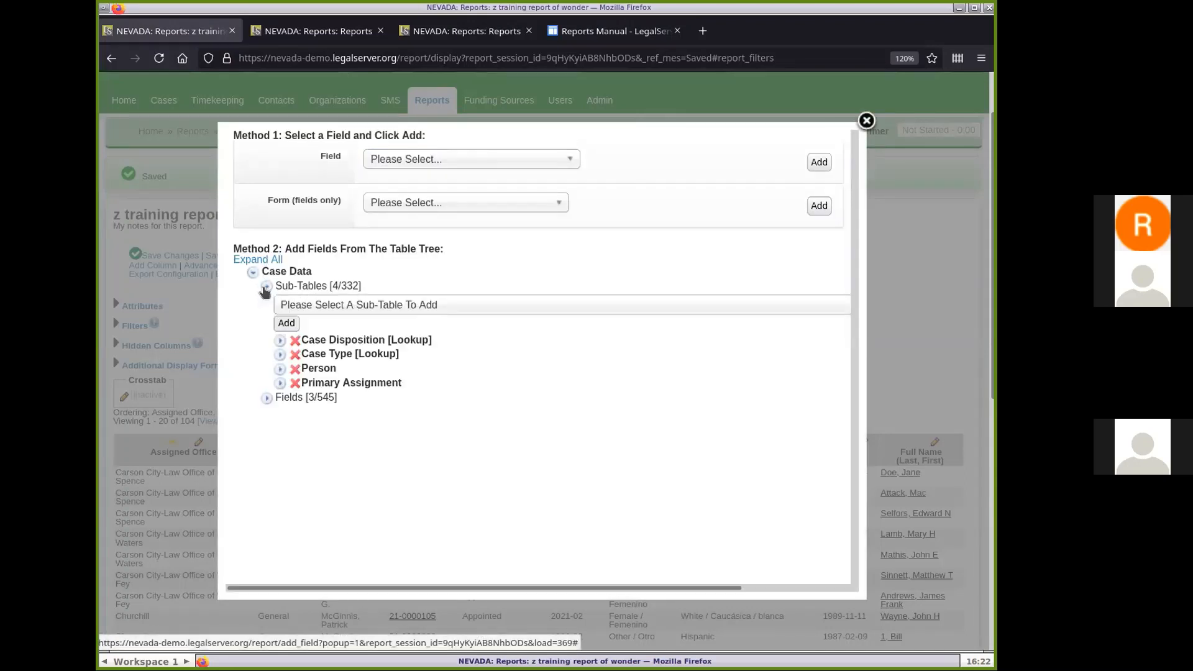
click(280, 369)
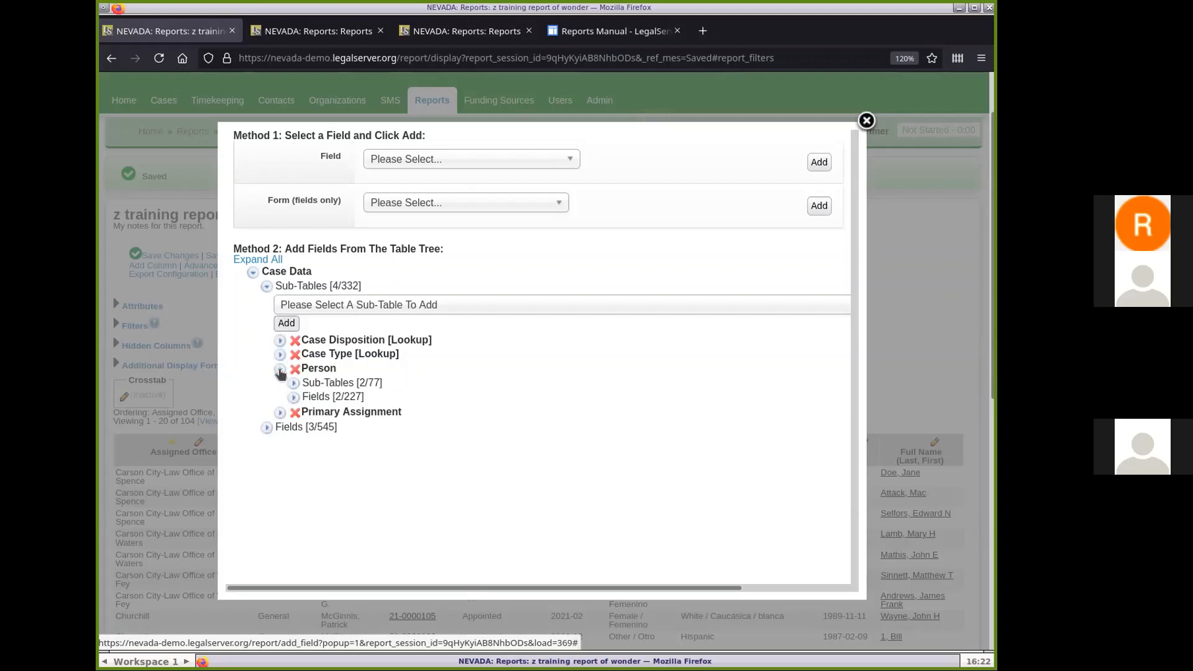
click(293, 384)
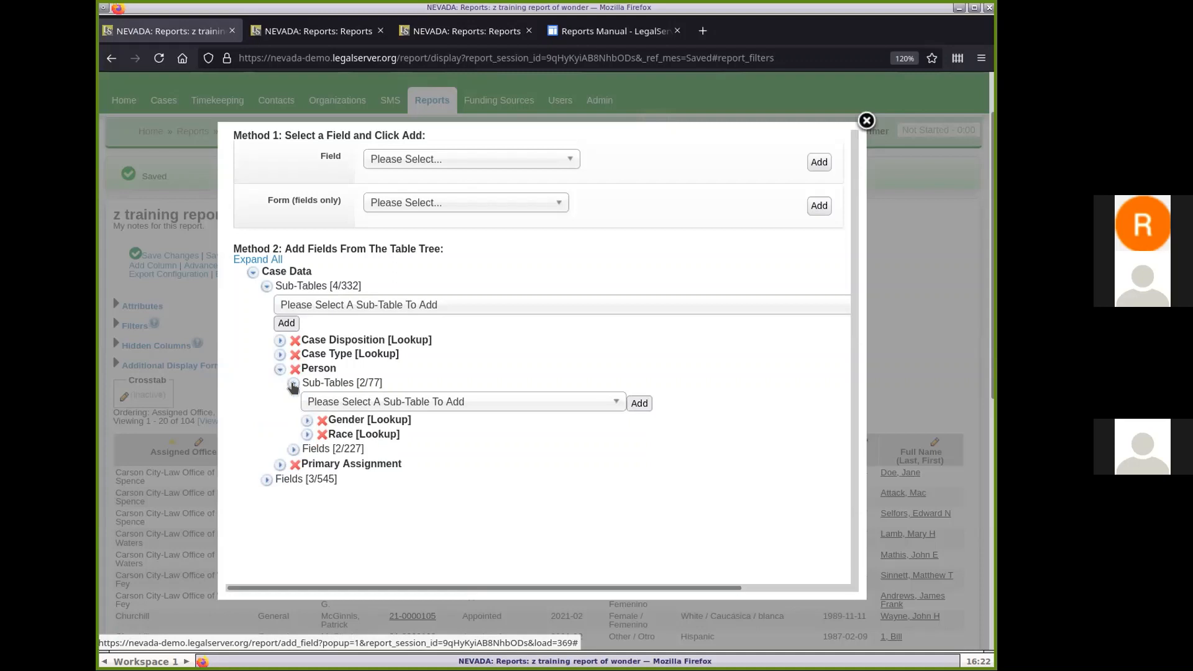
click(532, 405)
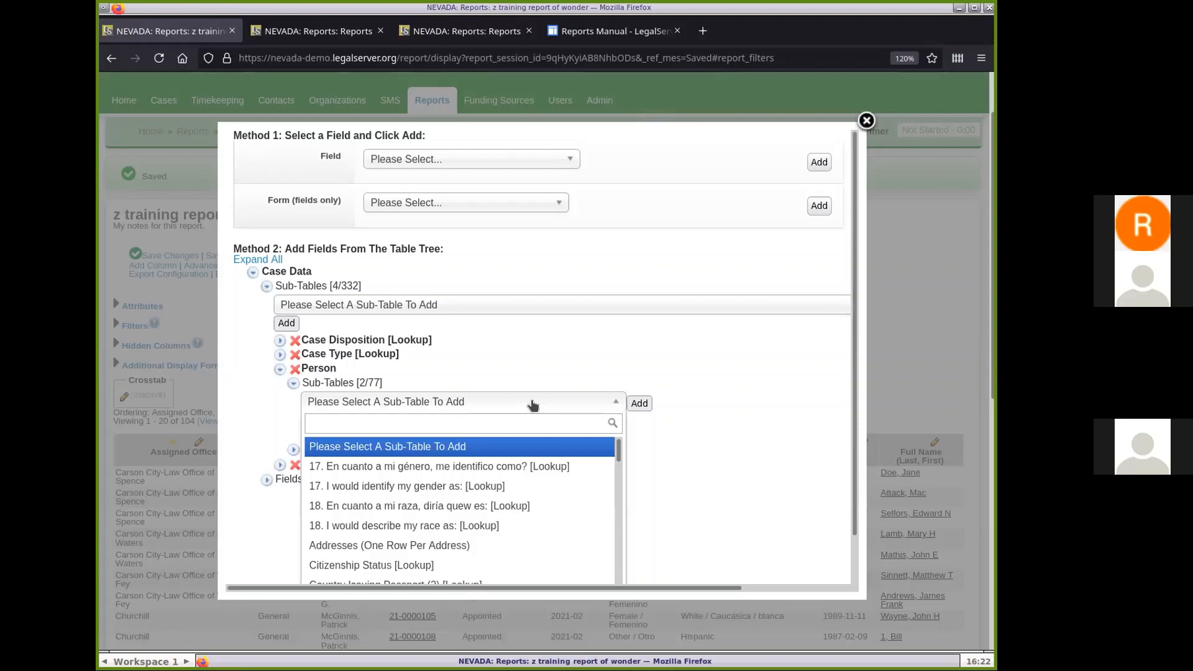
text(primary)
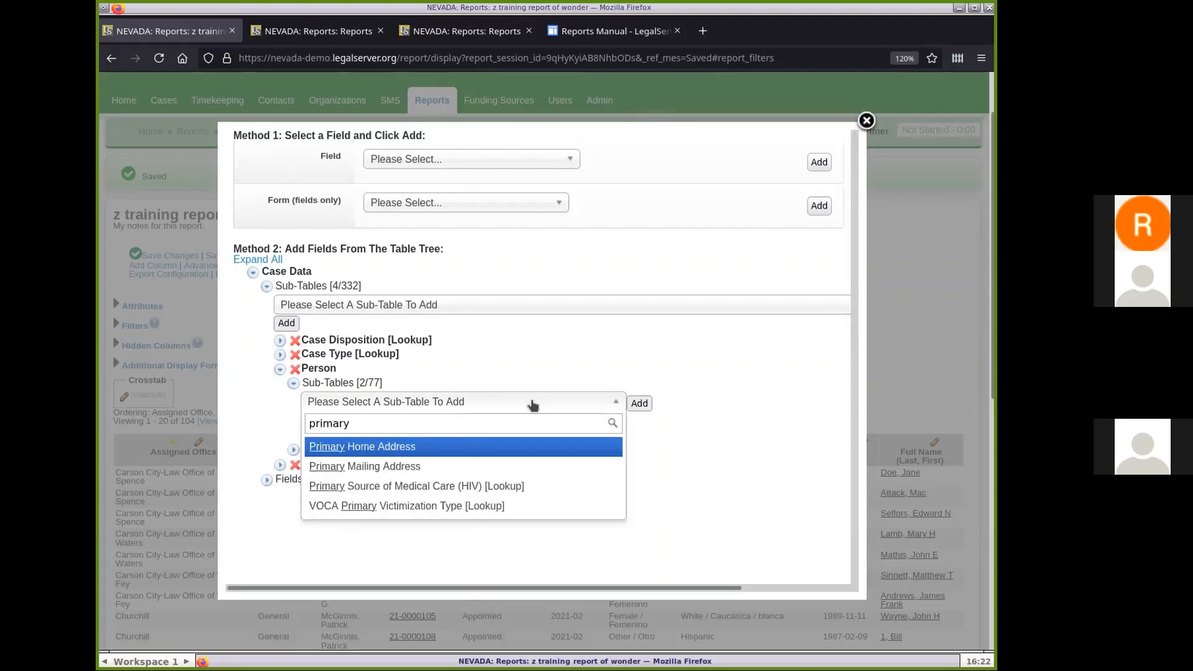
key(Return)
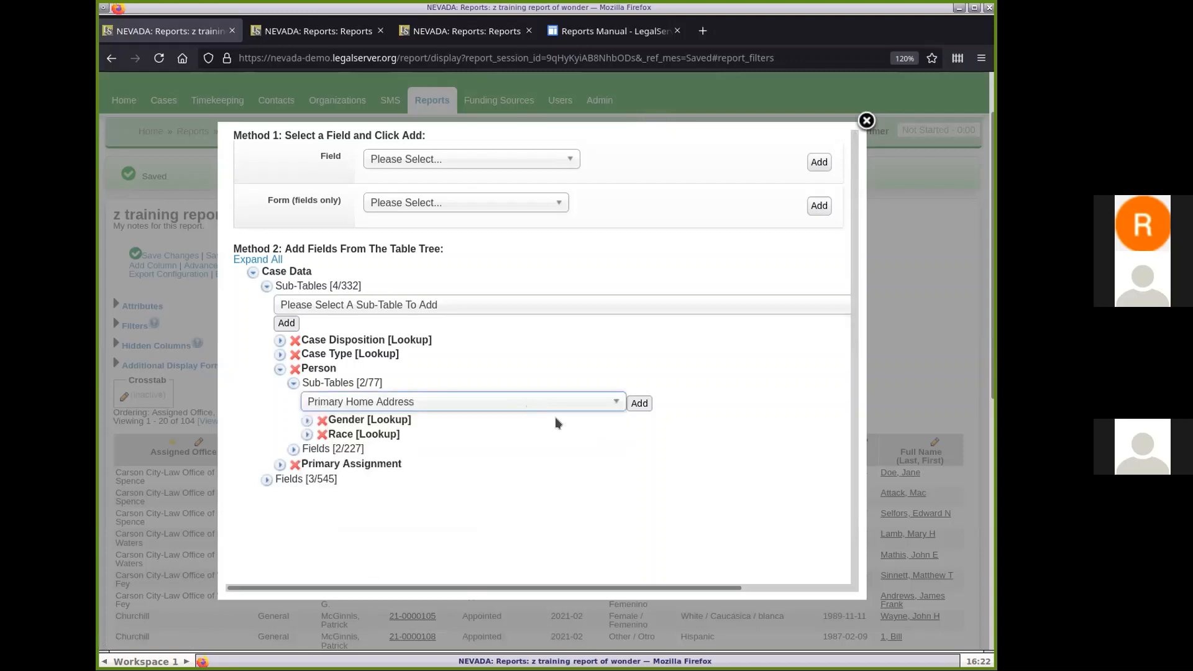
click(639, 403)
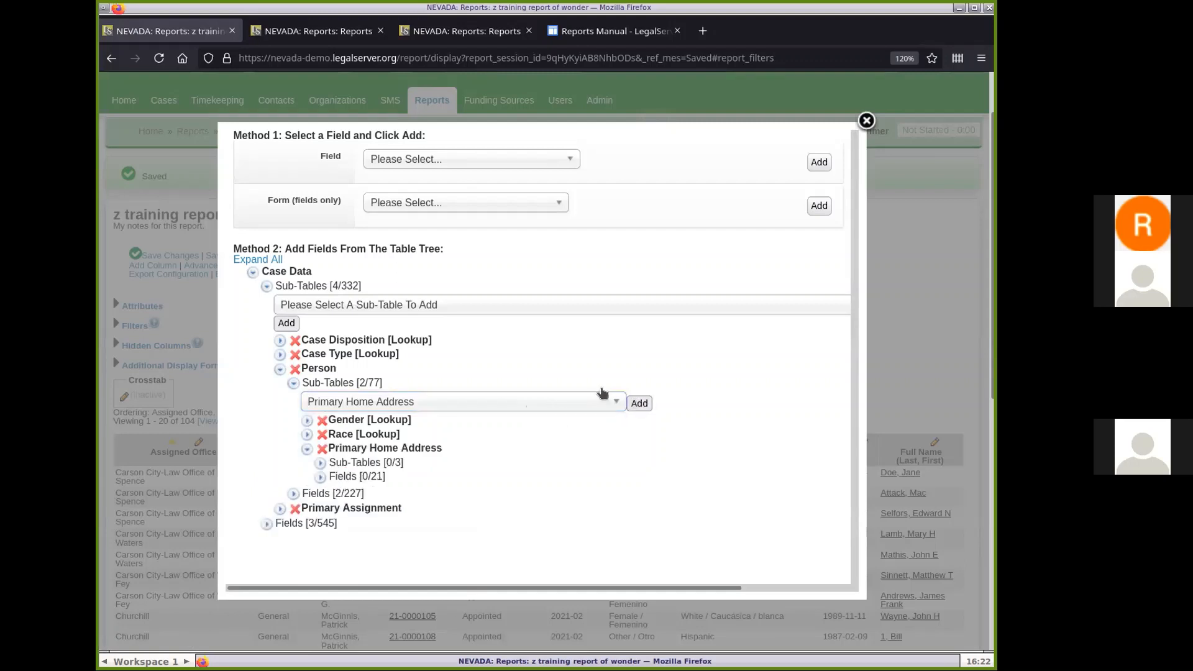
Step: Add the Address sub-table under Primary Home Address
click(320, 463)
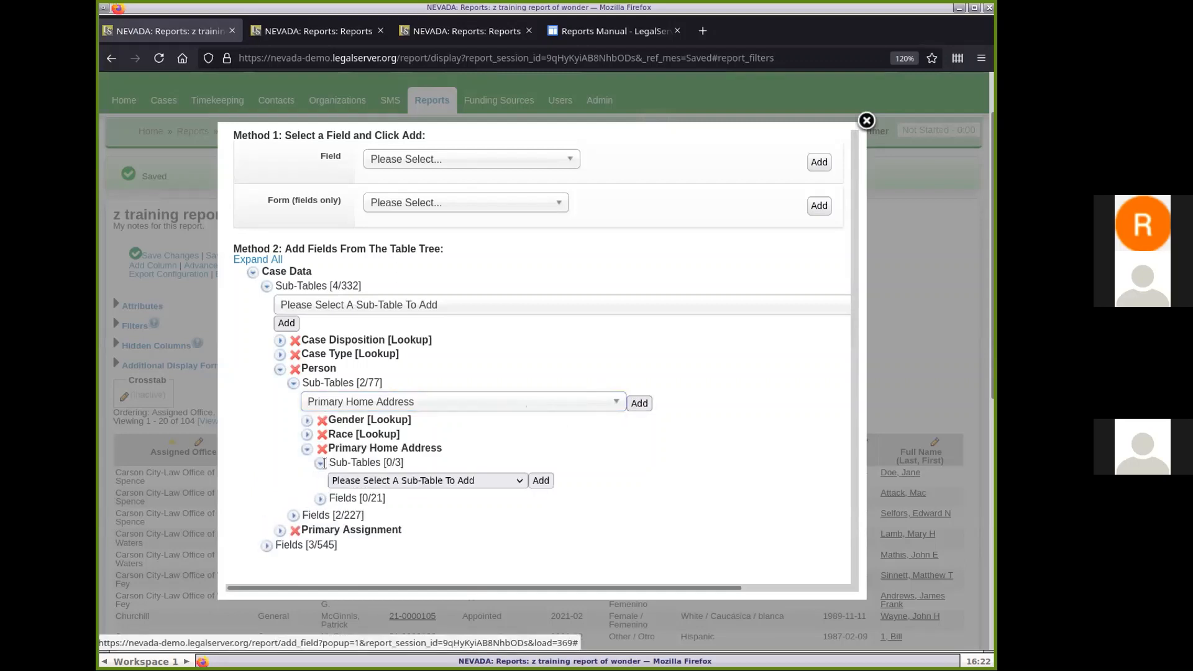
click(466, 480)
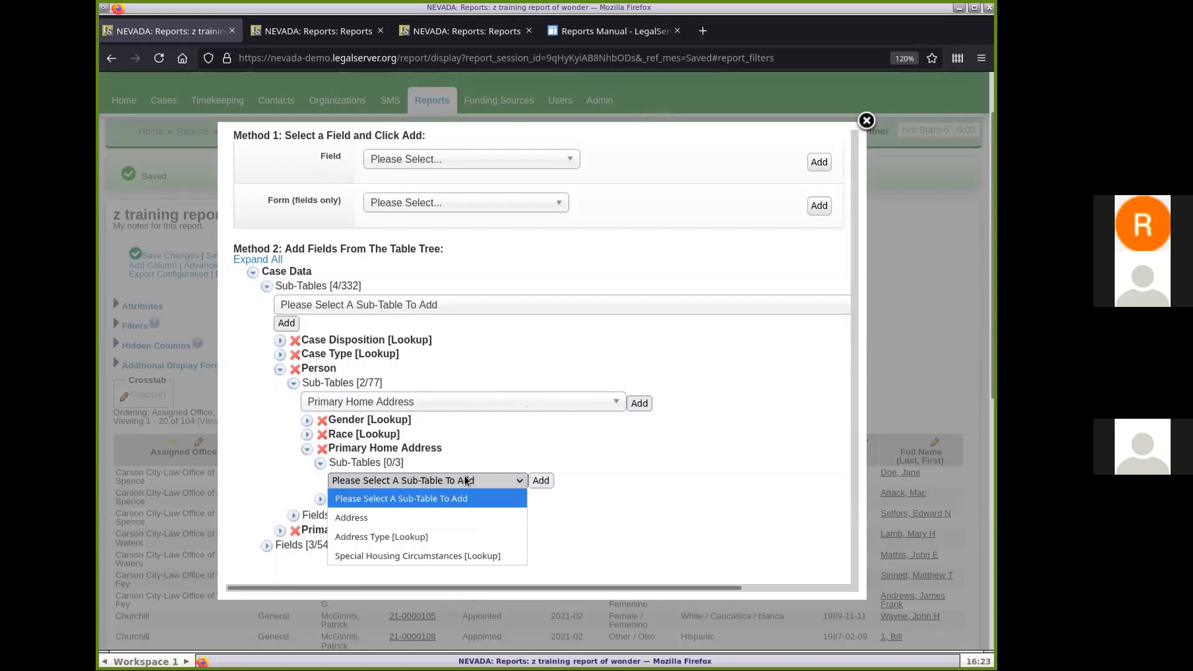
click(460, 515)
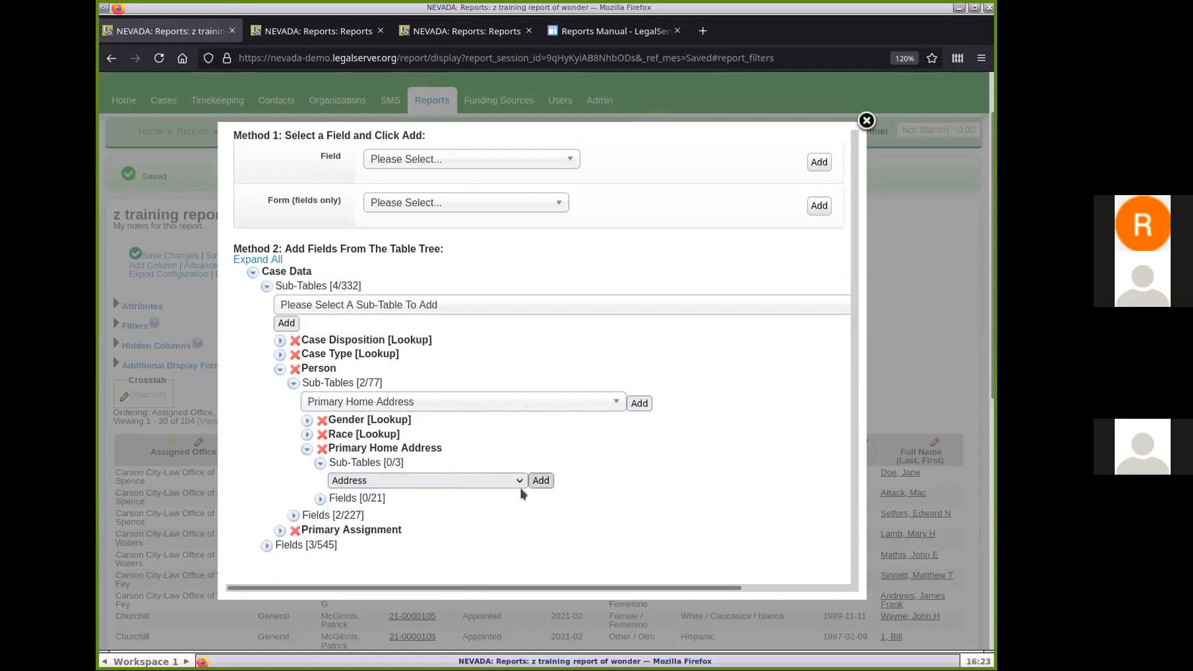
click(541, 480)
Step: Add Street Address, City, State and Zip Code from the Address sub-table's fields, then close the dialog and reload the report results
scroll(651, 424, down, 1)
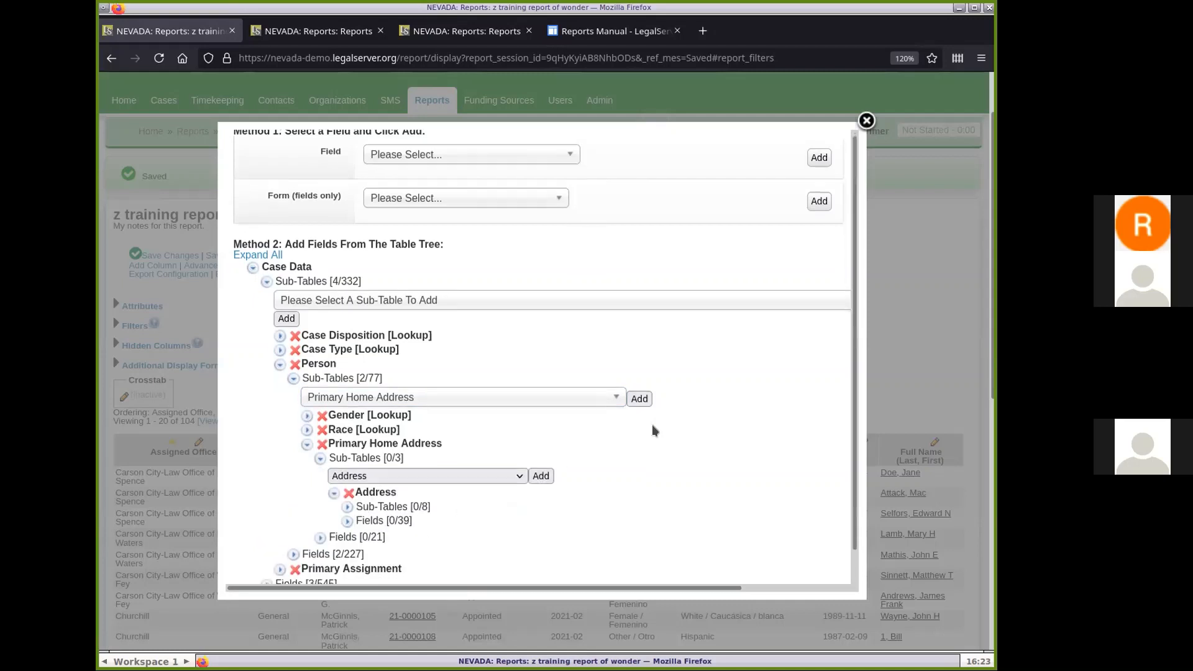
scroll(653, 429, down, 1)
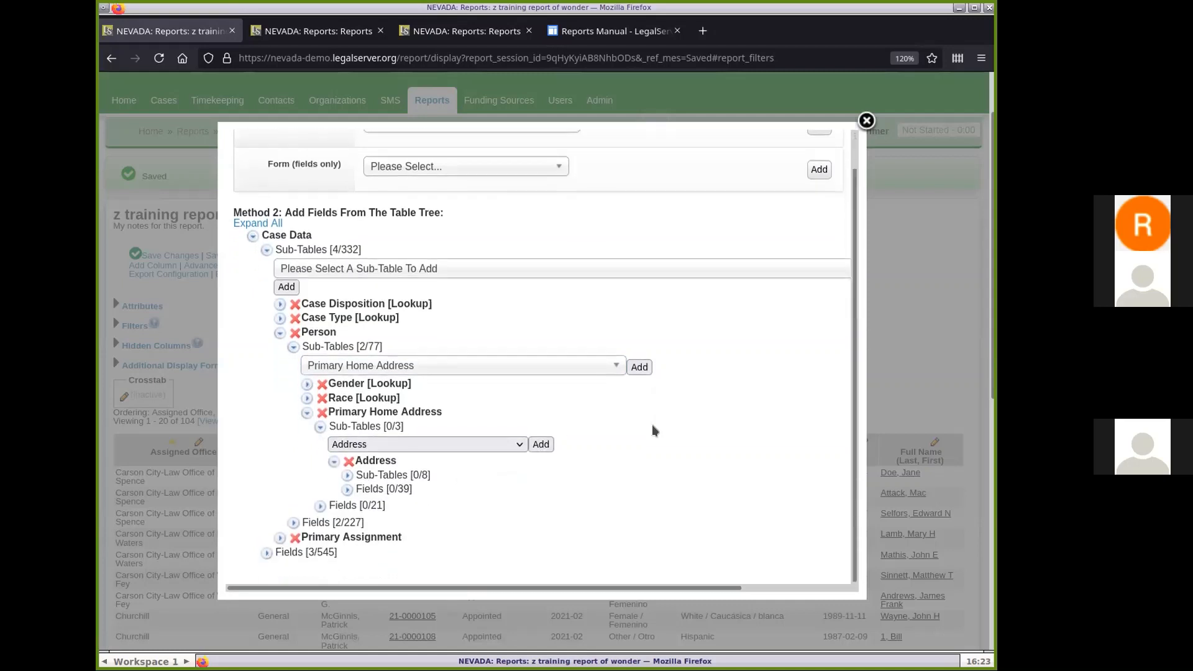
click(348, 489)
scroll(720, 410, down, 10)
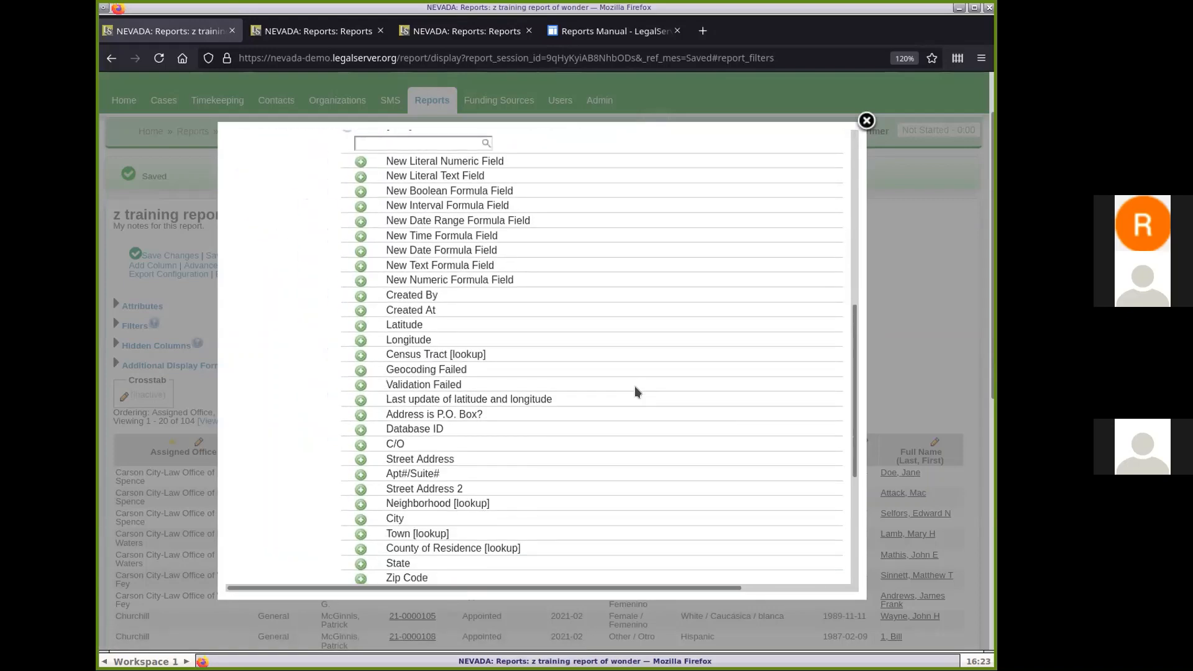
scroll(636, 391, down, 4)
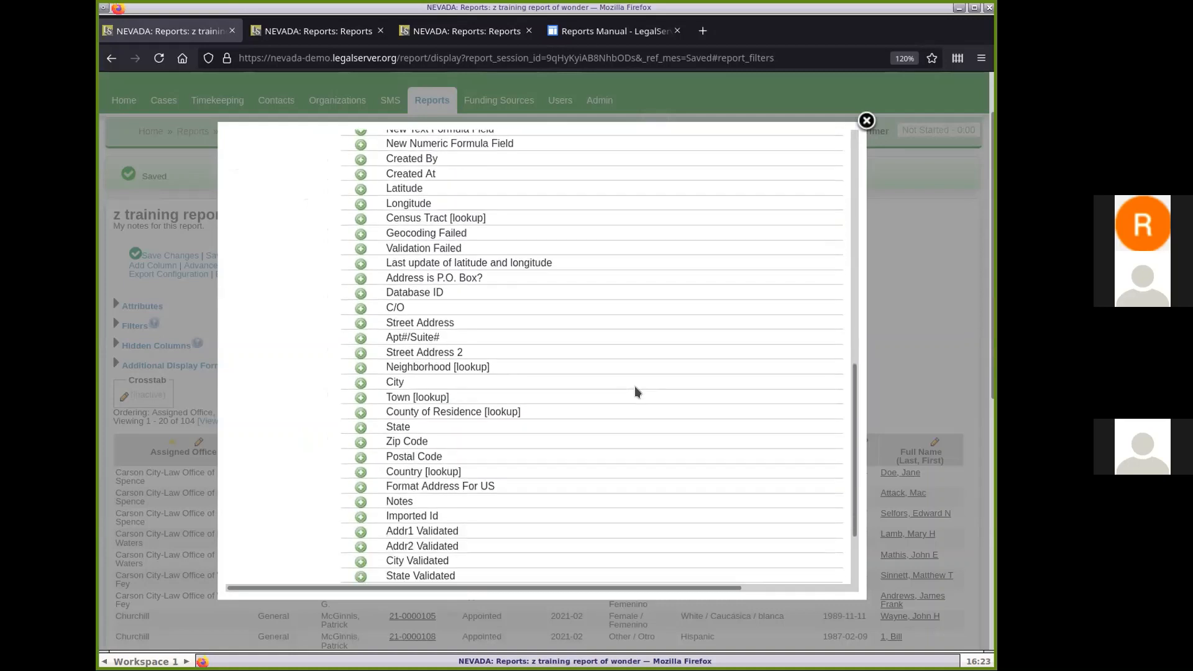
click(360, 323)
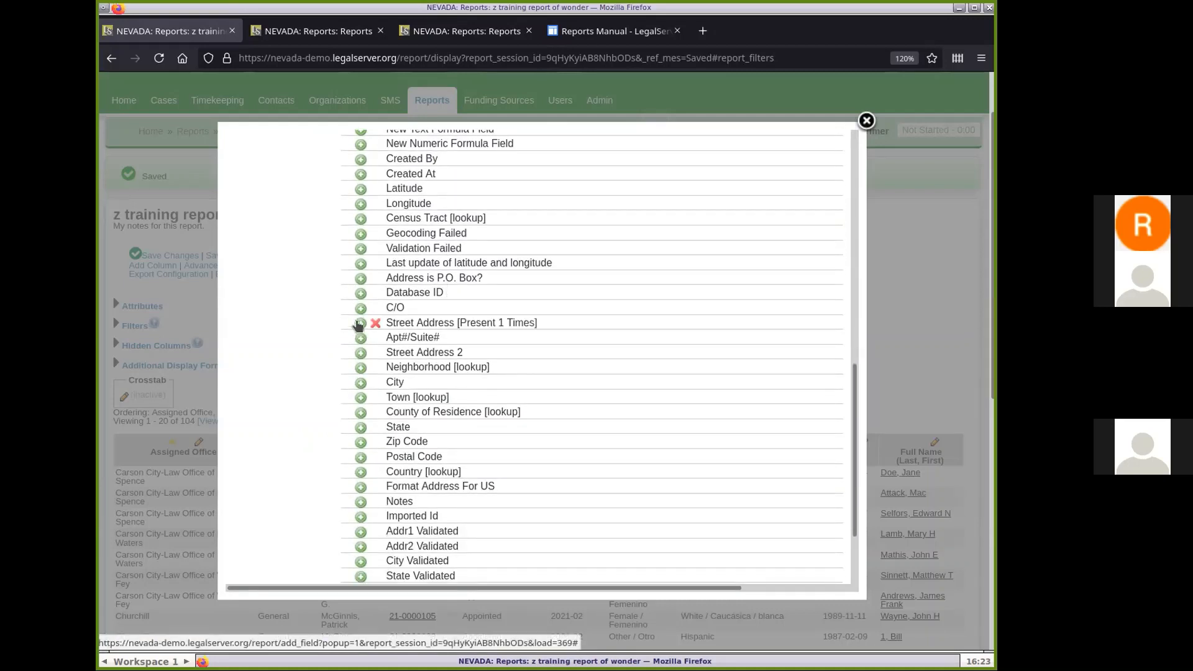
click(360, 382)
click(360, 427)
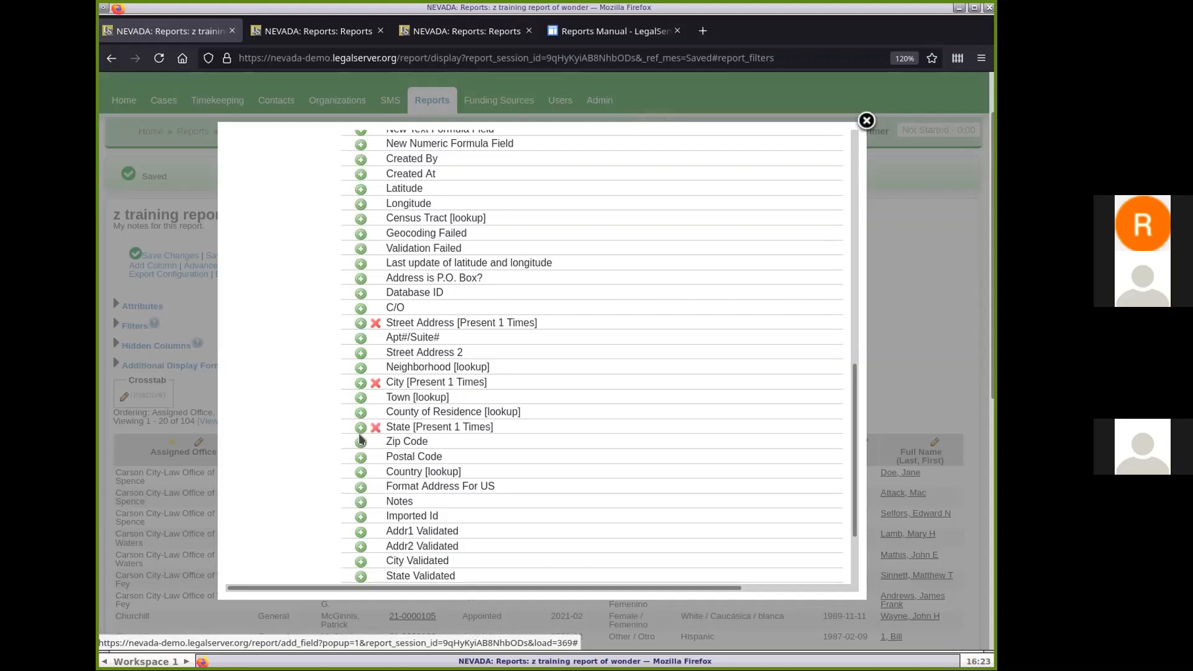
click(360, 442)
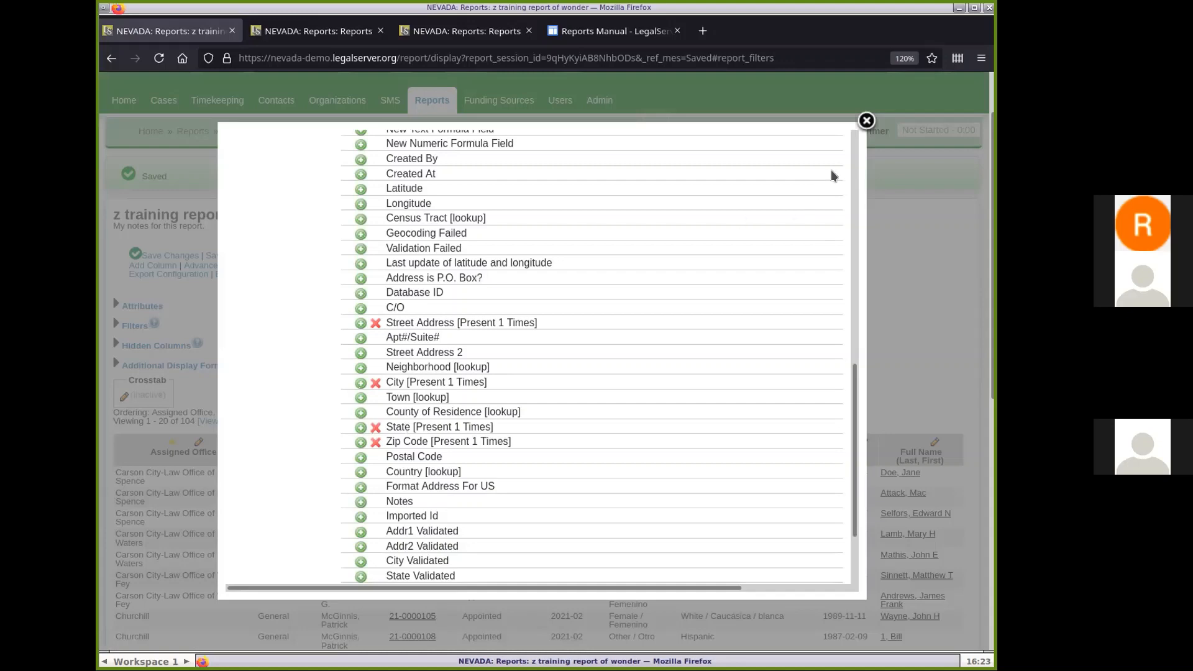
click(867, 119)
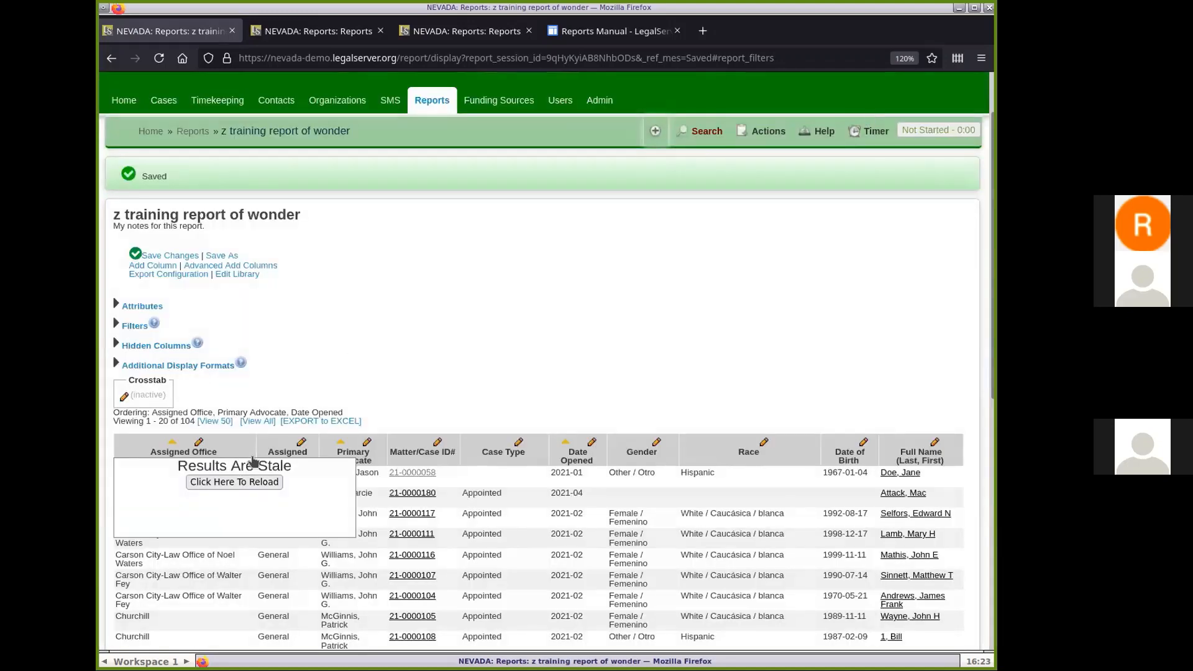
click(231, 482)
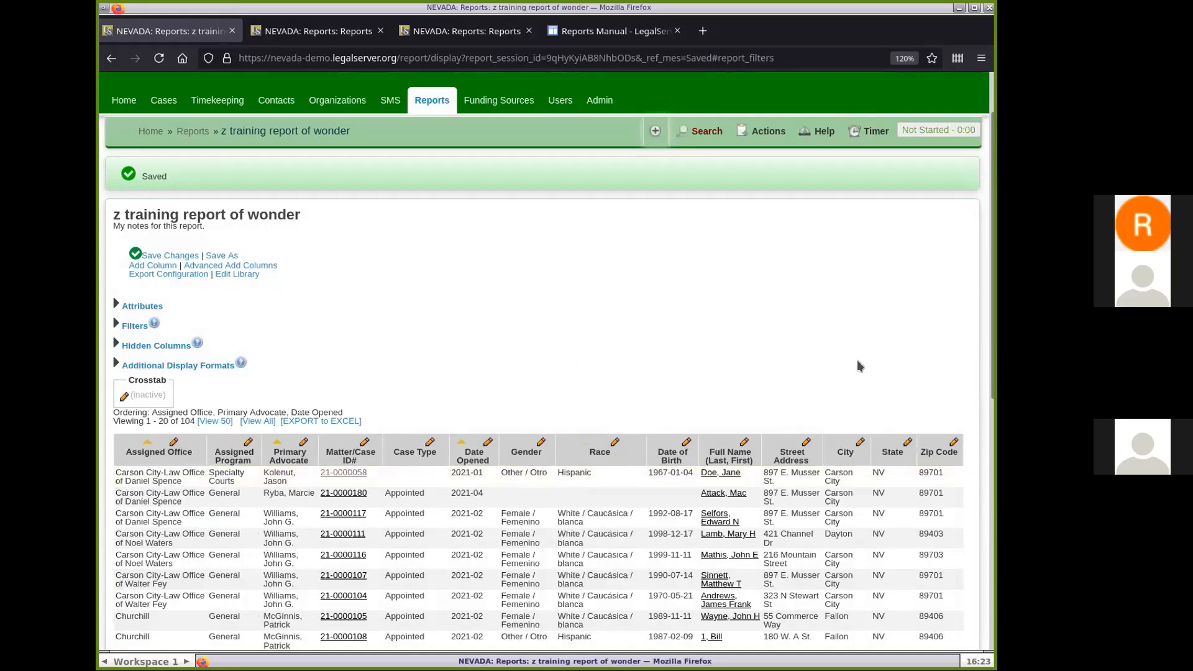
Step: Review the new address columns in the report and save the report changes
scroll(860, 366, down, 3)
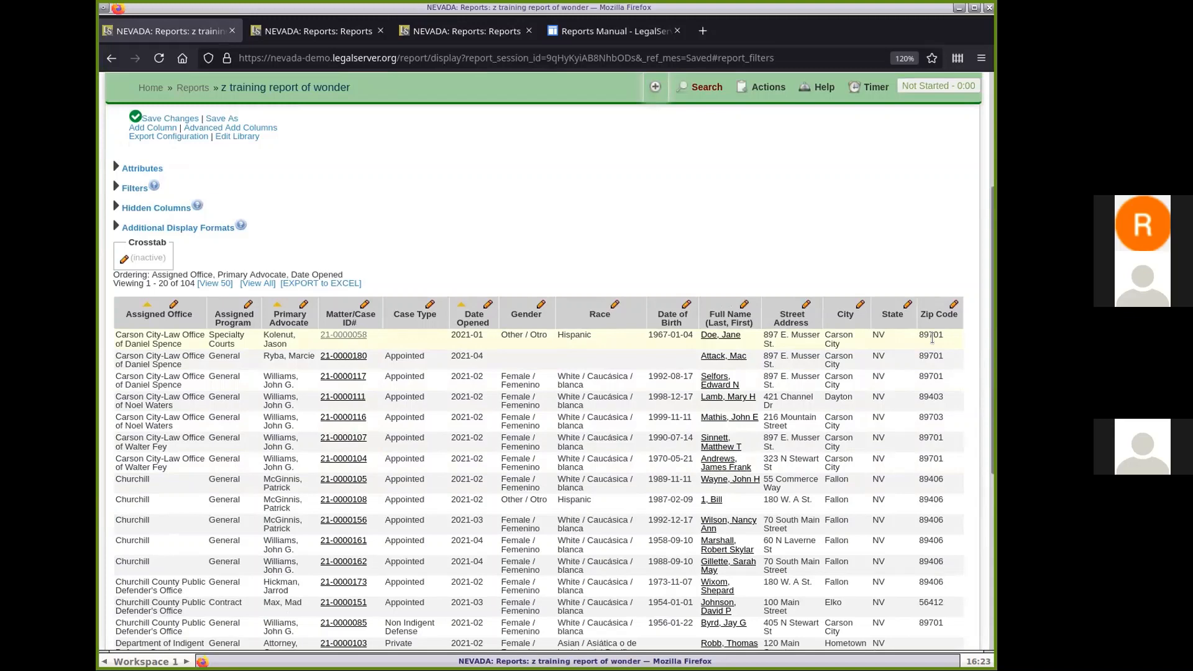
scroll(453, 378, up, 5)
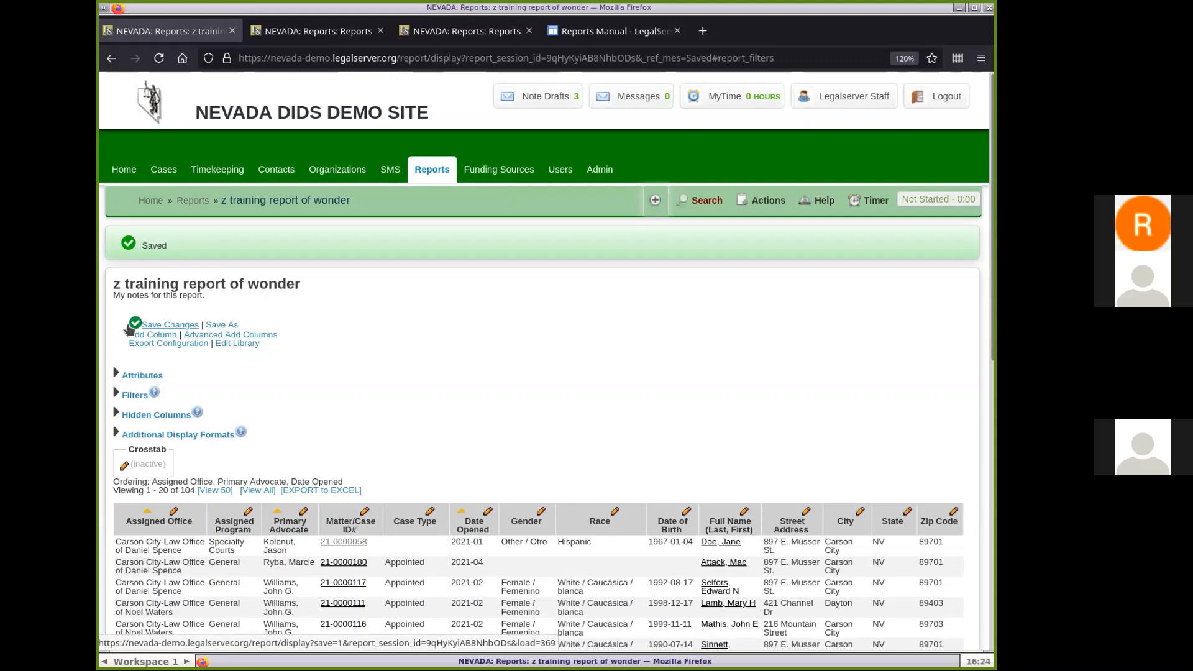
click(172, 326)
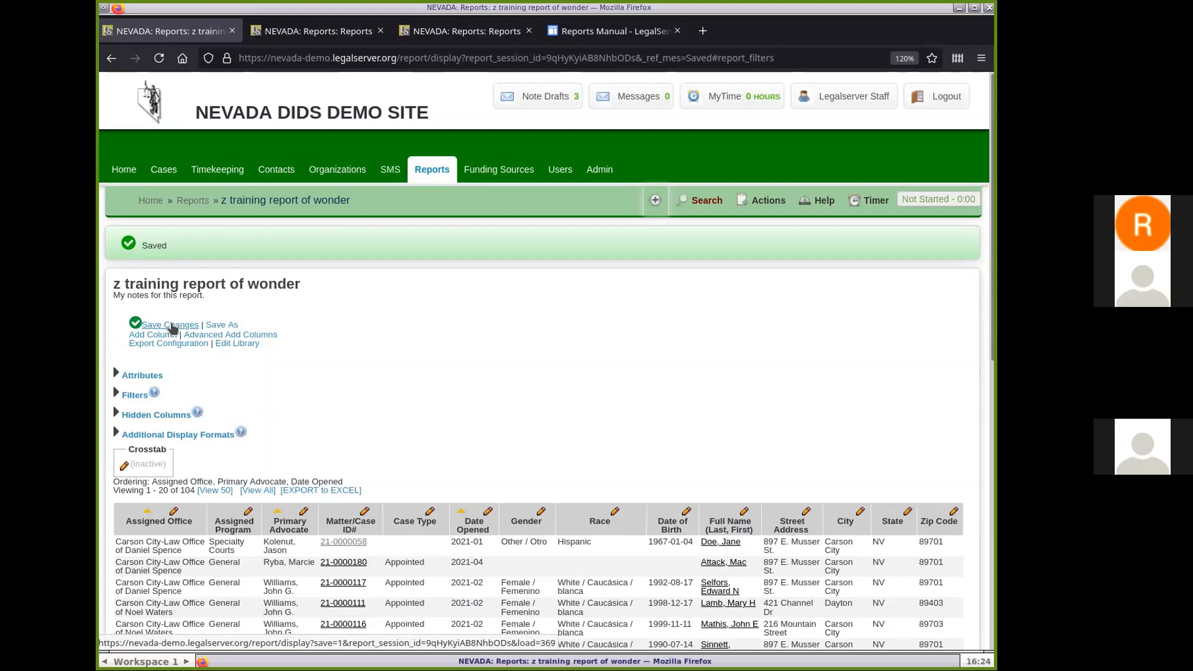